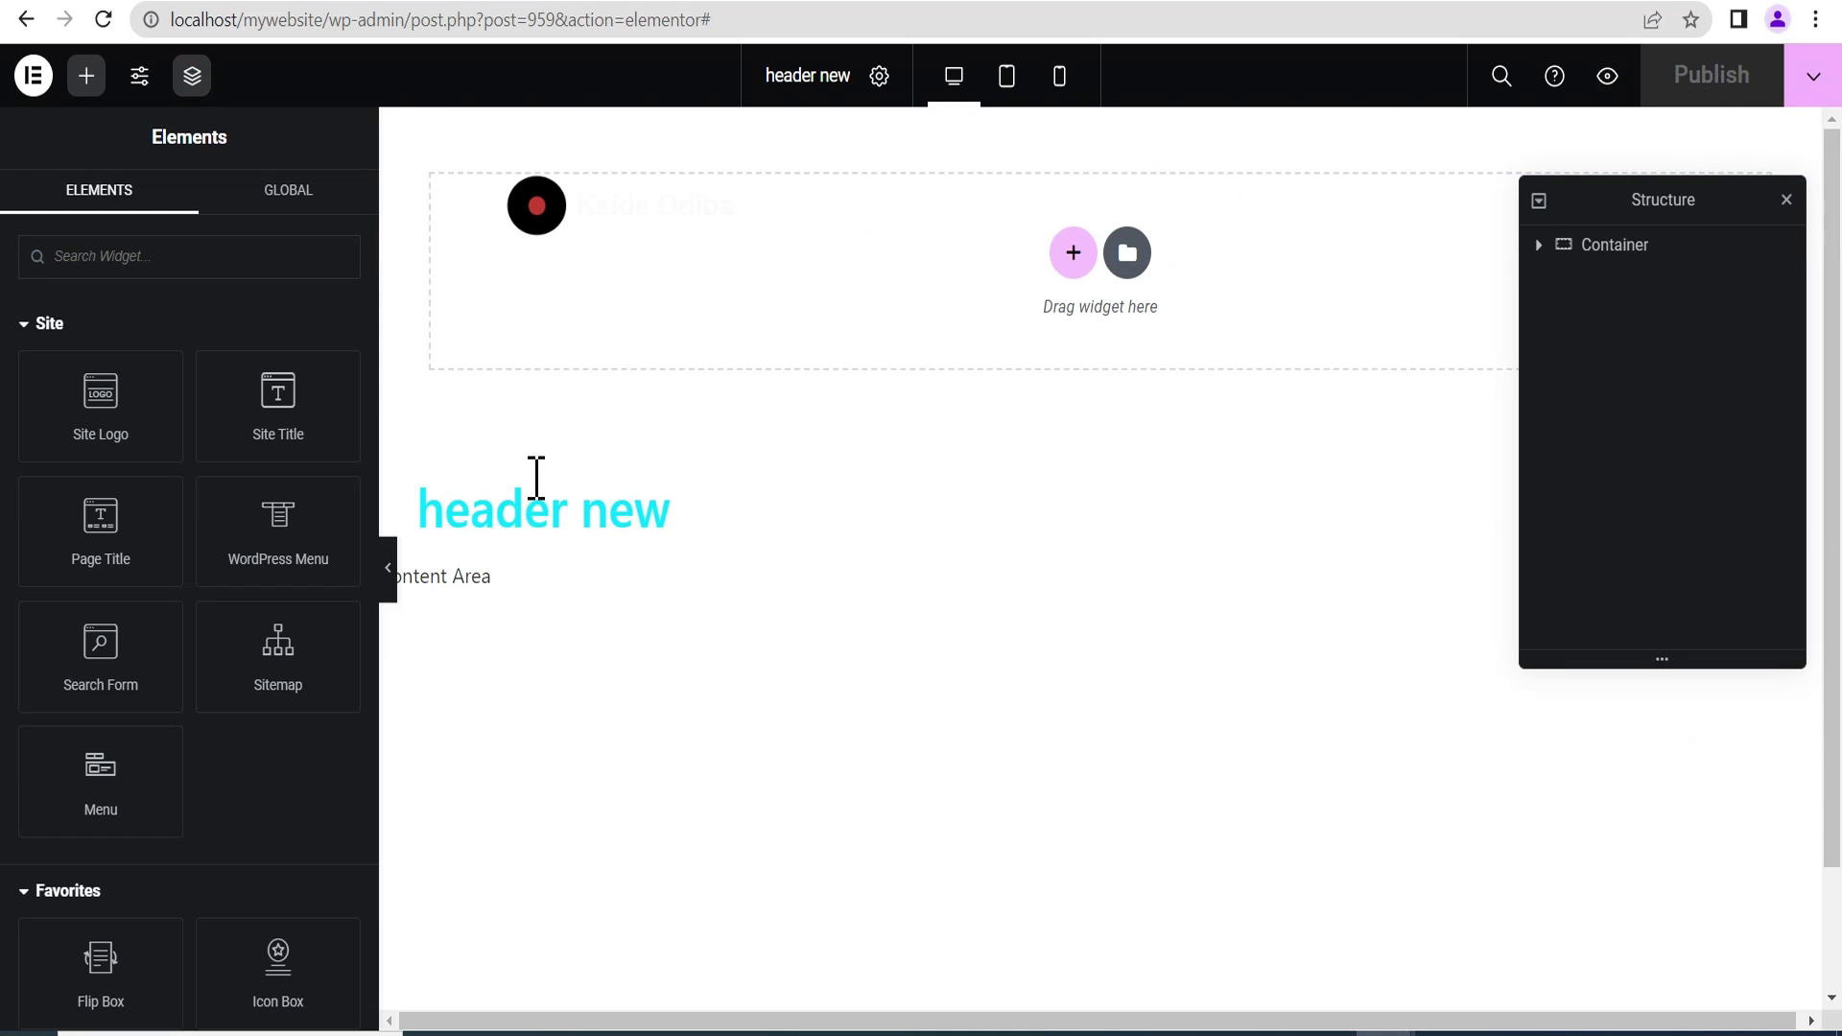
Add a single-column container with a downward direction to the header template.
{"action": "left_click", "coordinate": [1071, 253]}
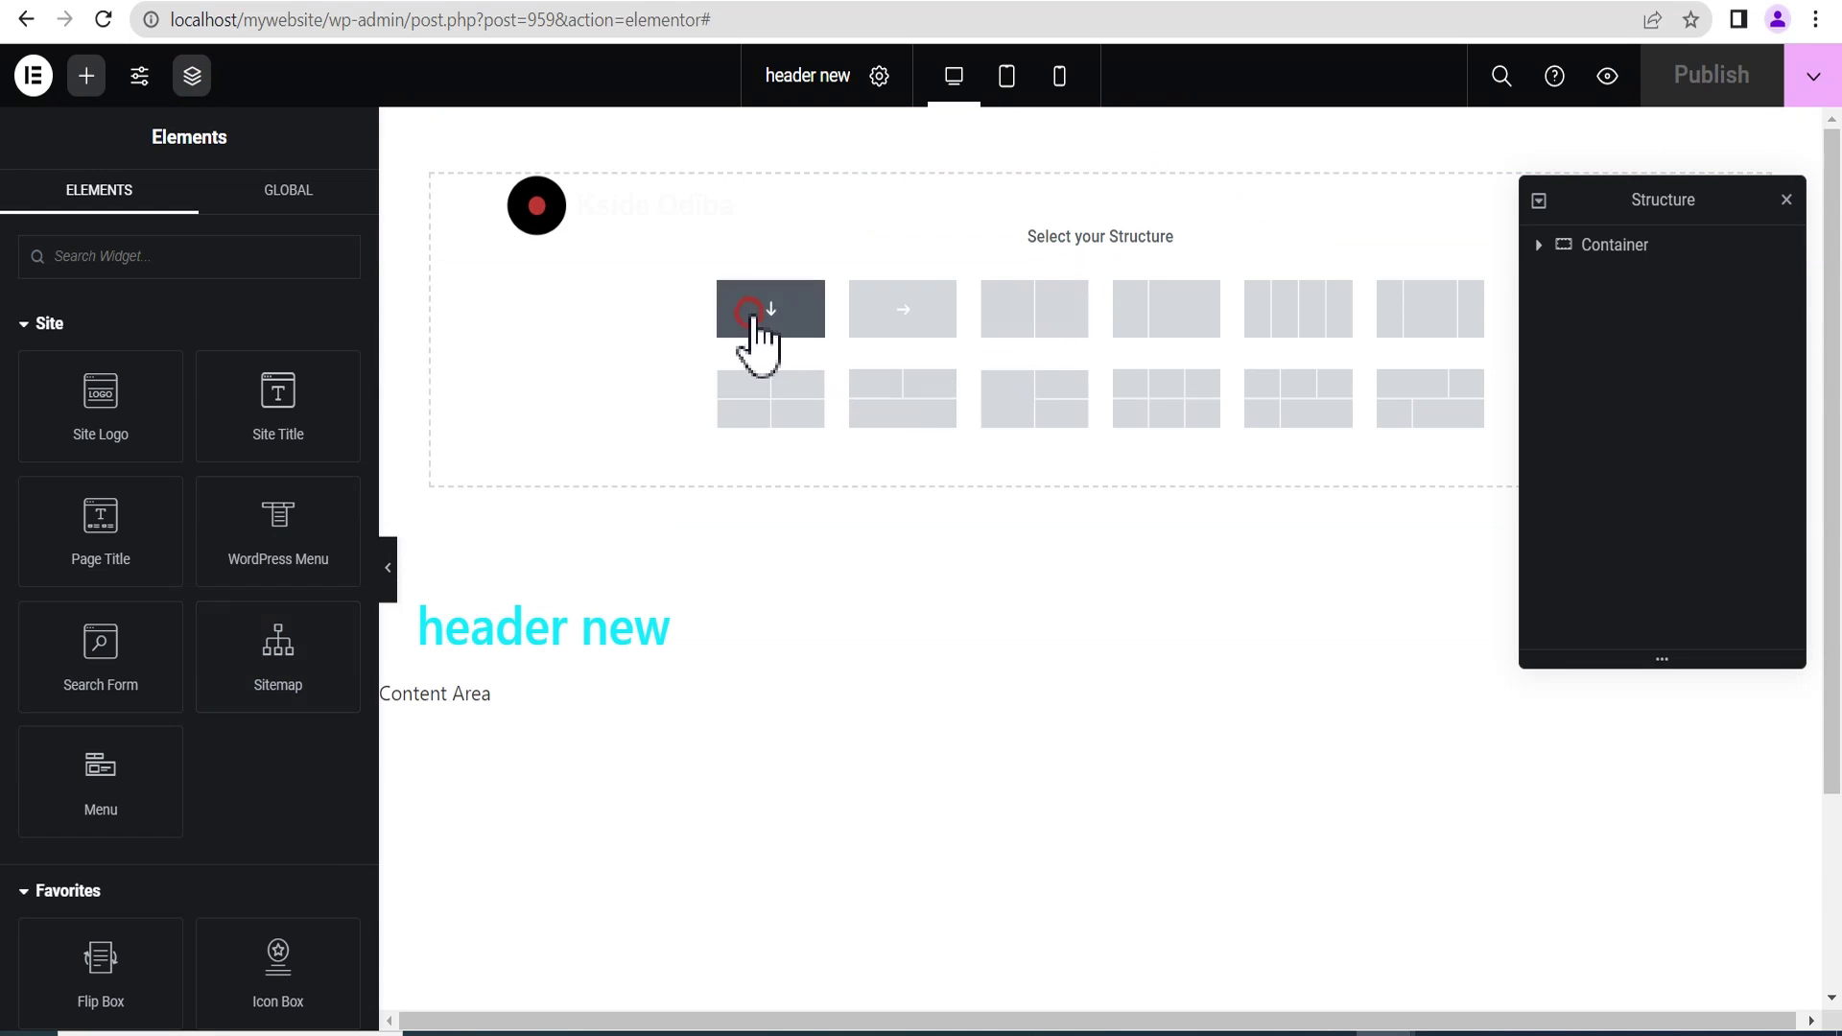
{"action": "left_click", "coordinate": [753, 315]}
Show the extra publish options, preview the header template in tablet and mobile sizes, and open its settings.
{"action": "left_click", "coordinate": [1796, 69]}
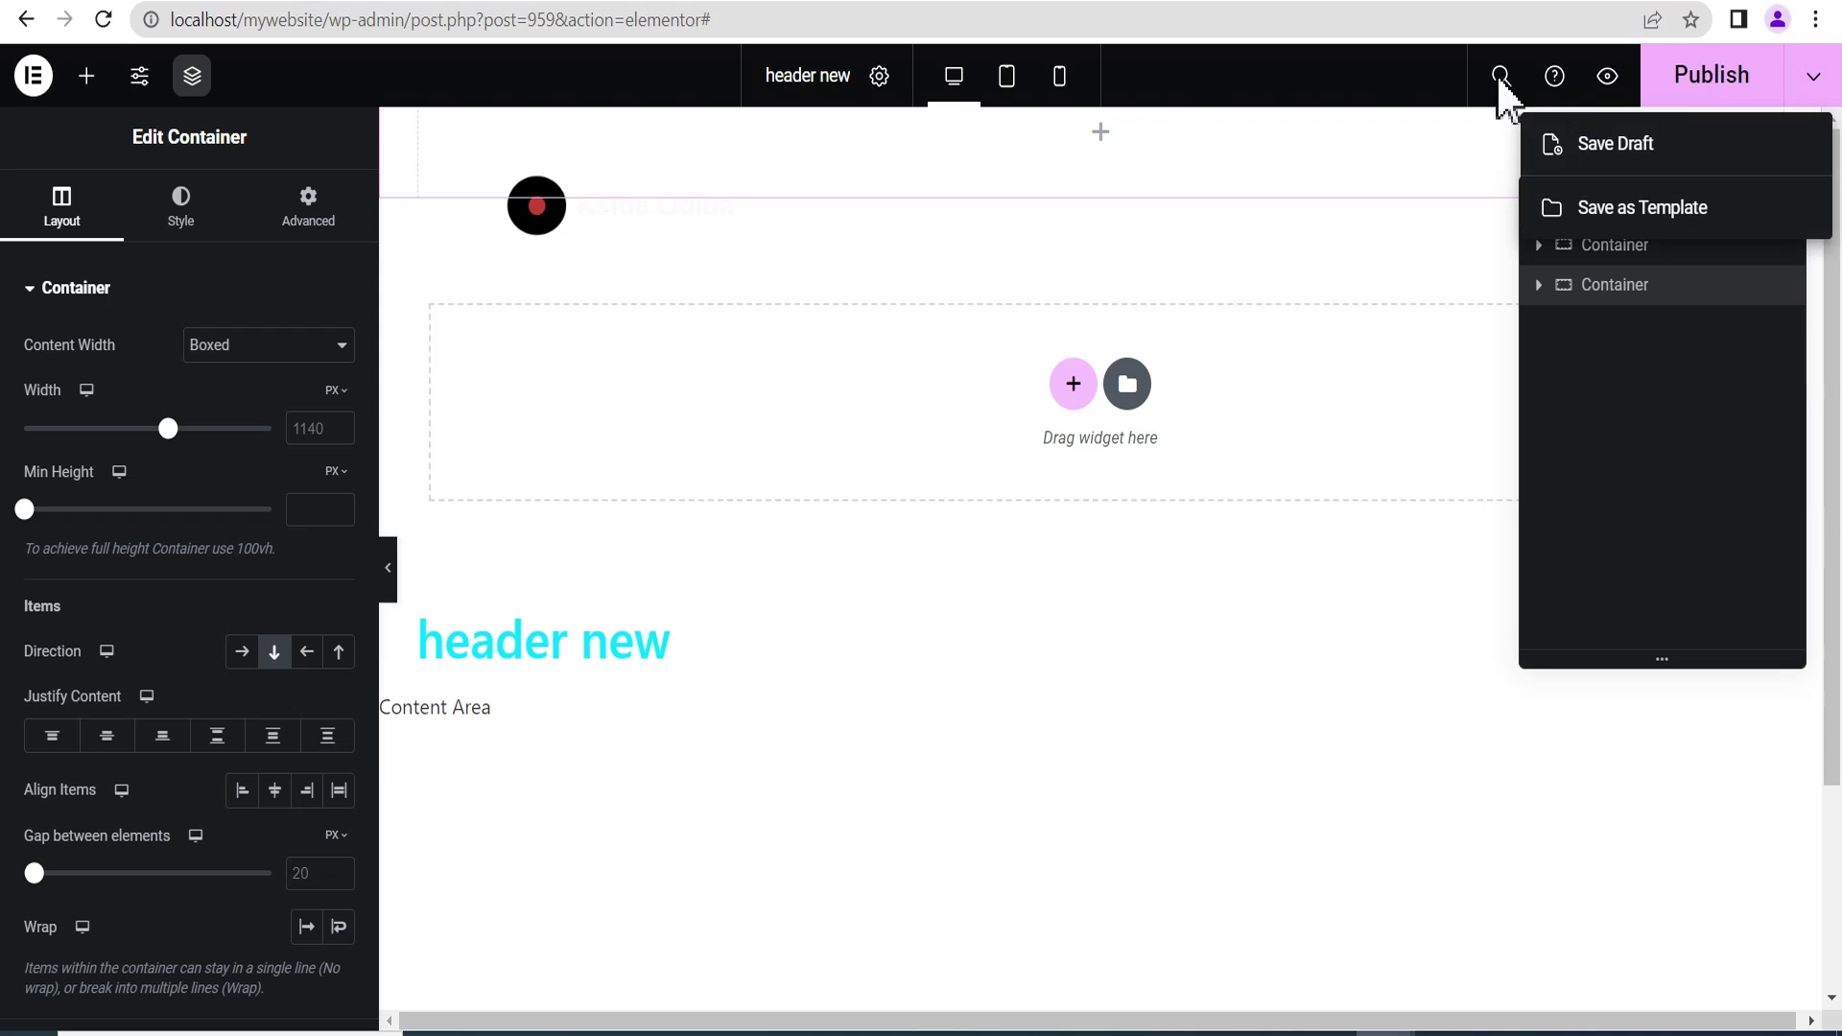
{"action": "left_click", "coordinate": [1007, 77]}
{"action": "left_click", "coordinate": [1059, 77]}
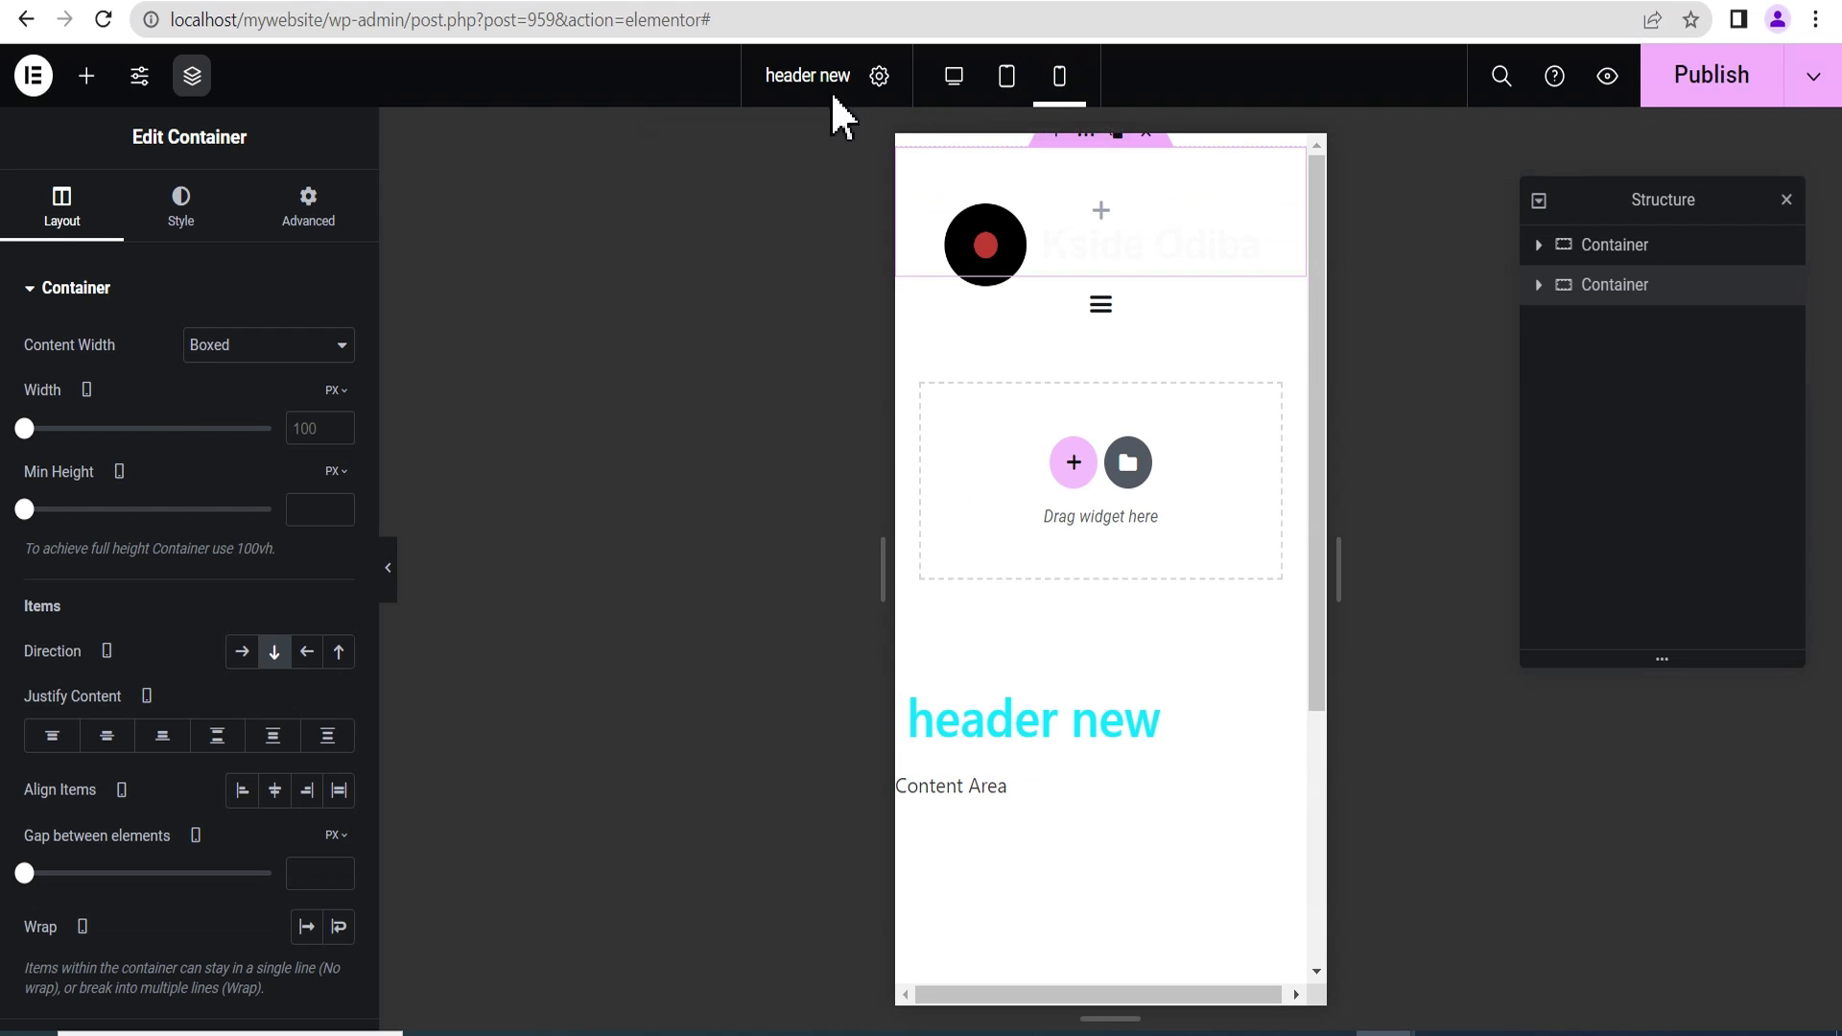
{"action": "left_click", "coordinate": [880, 77]}
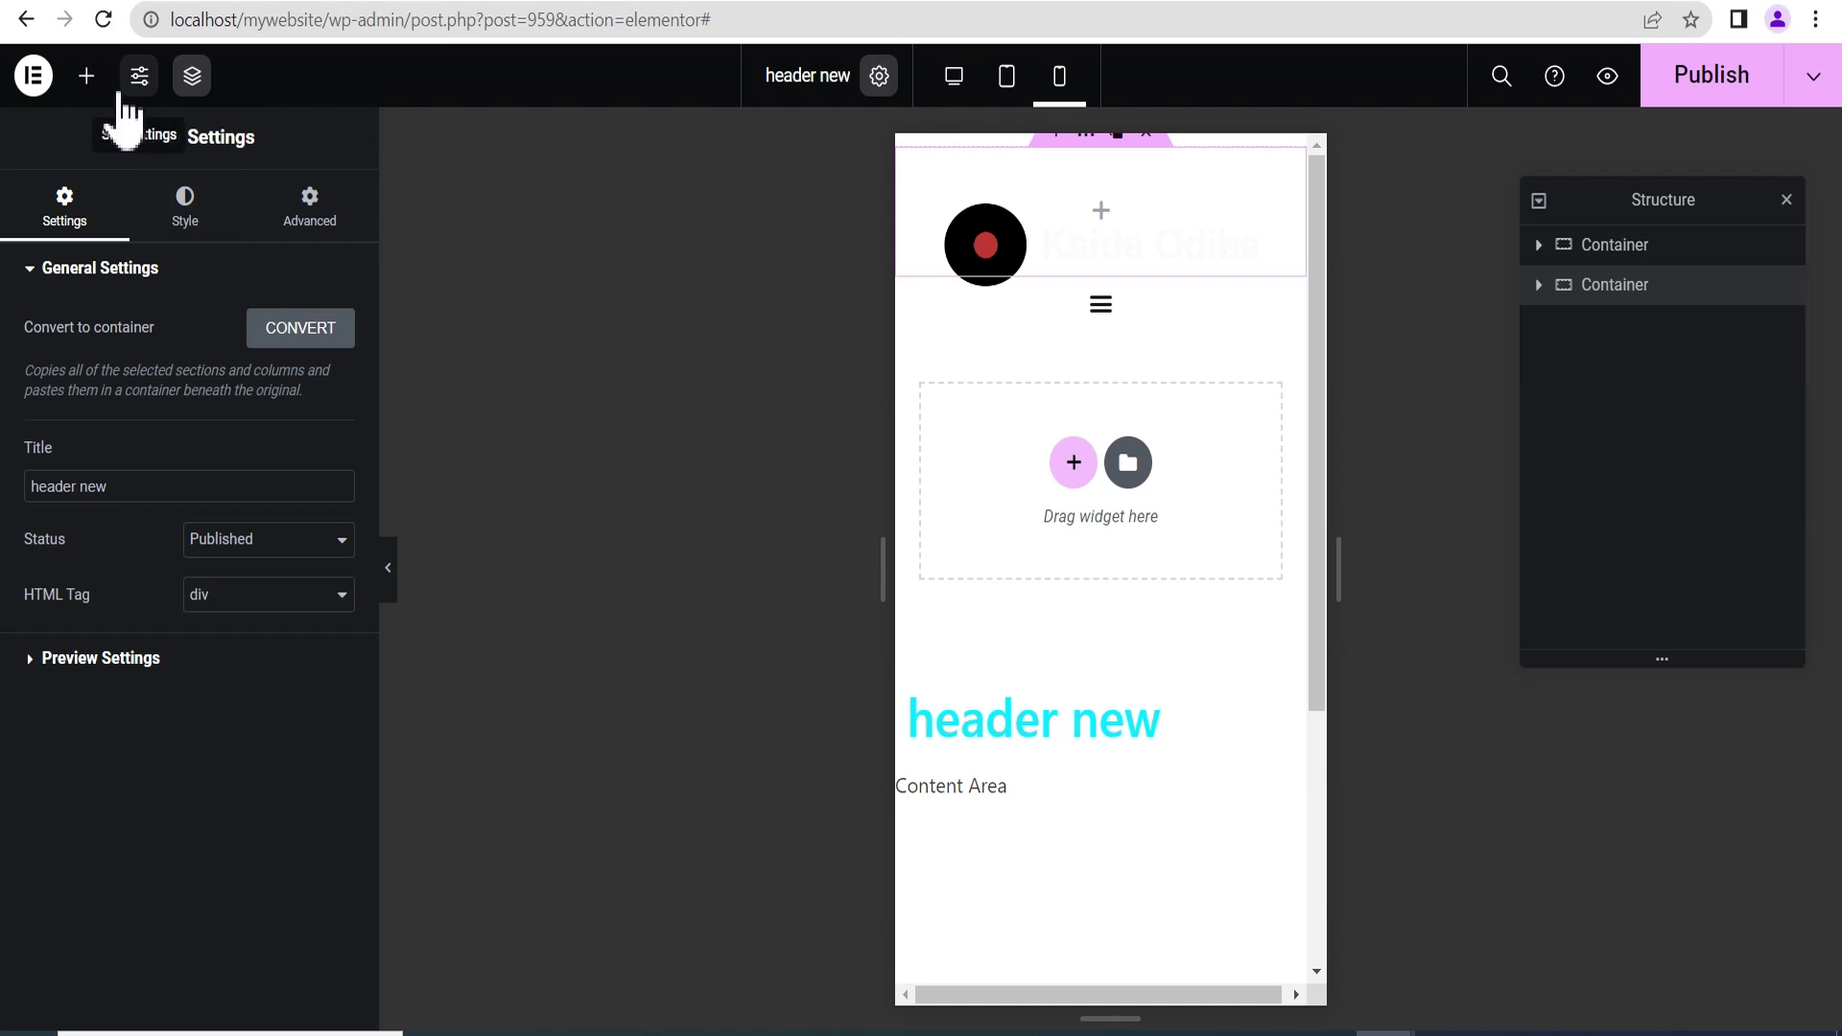
Look through the widget library of the header template and open the Elementor main menu.
{"action": "left_click", "coordinate": [85, 81]}
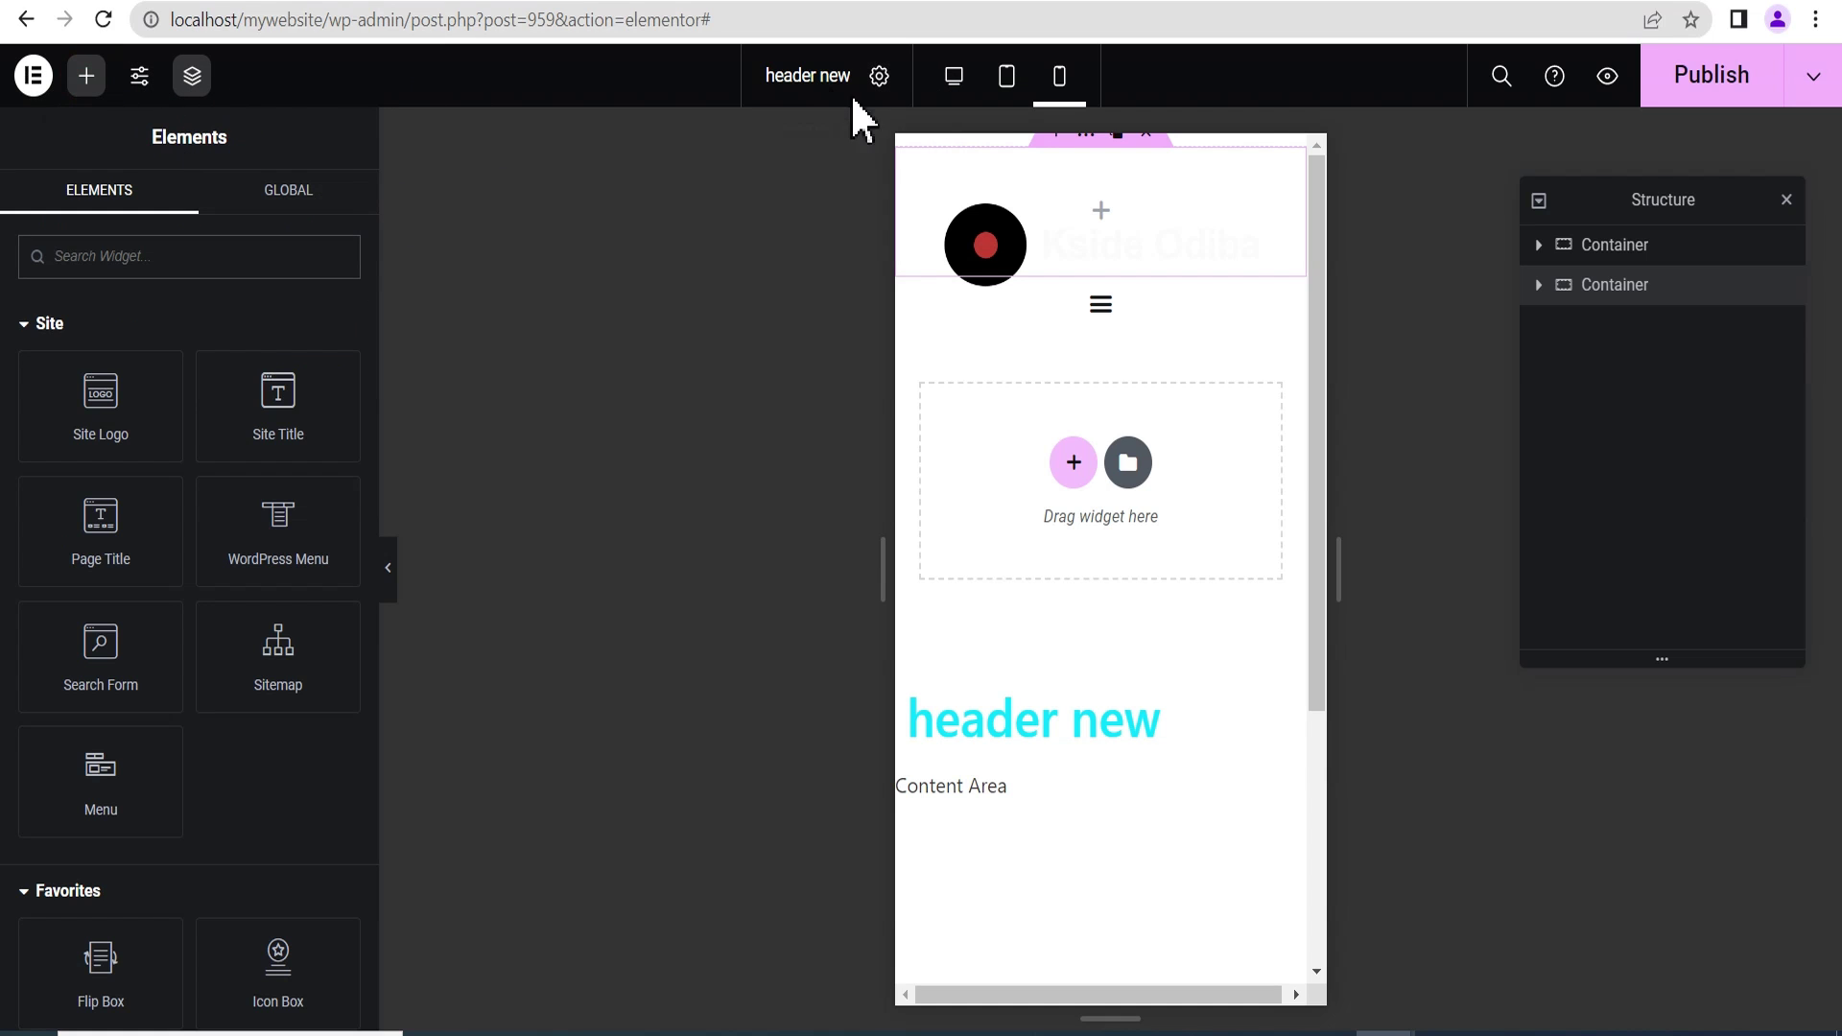
{"action": "scroll", "coordinate": [157, 502], "scroll_direction": "down", "scroll_amount": 10}
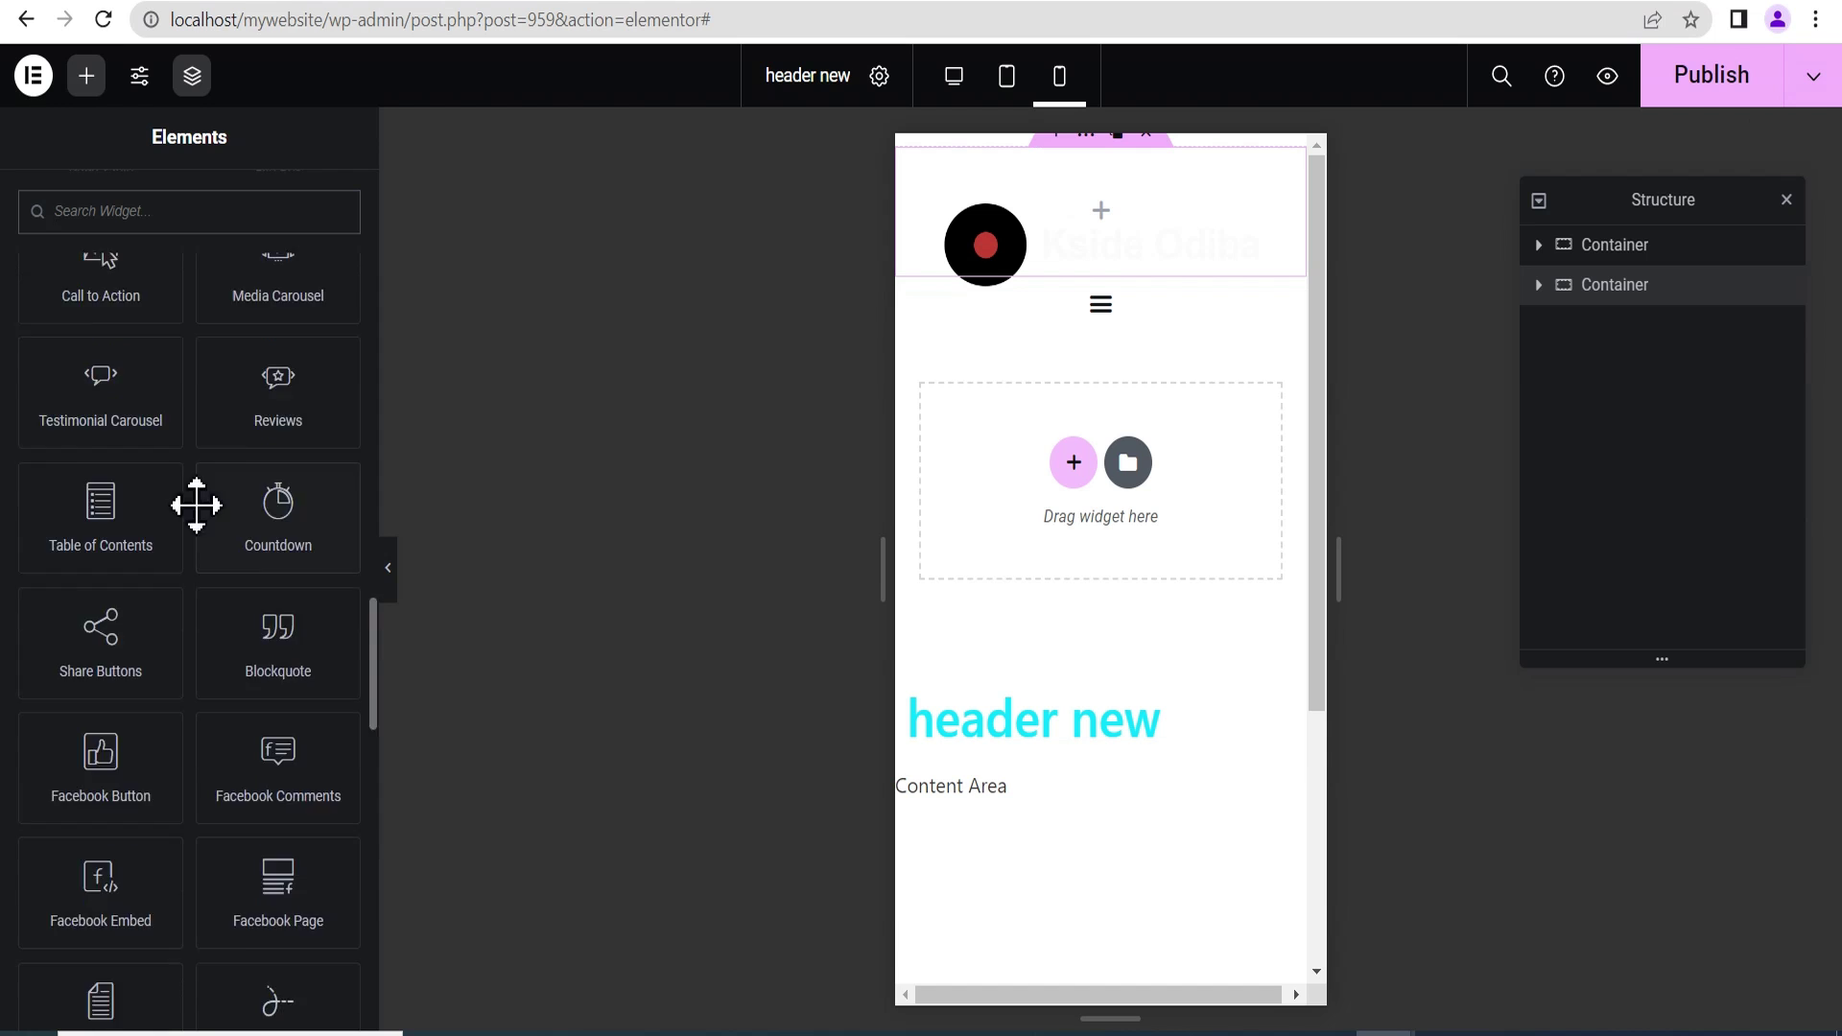
{"action": "scroll", "coordinate": [107, 383], "scroll_direction": "up", "scroll_amount": 5}
{"action": "left_click", "coordinate": [32, 79]}
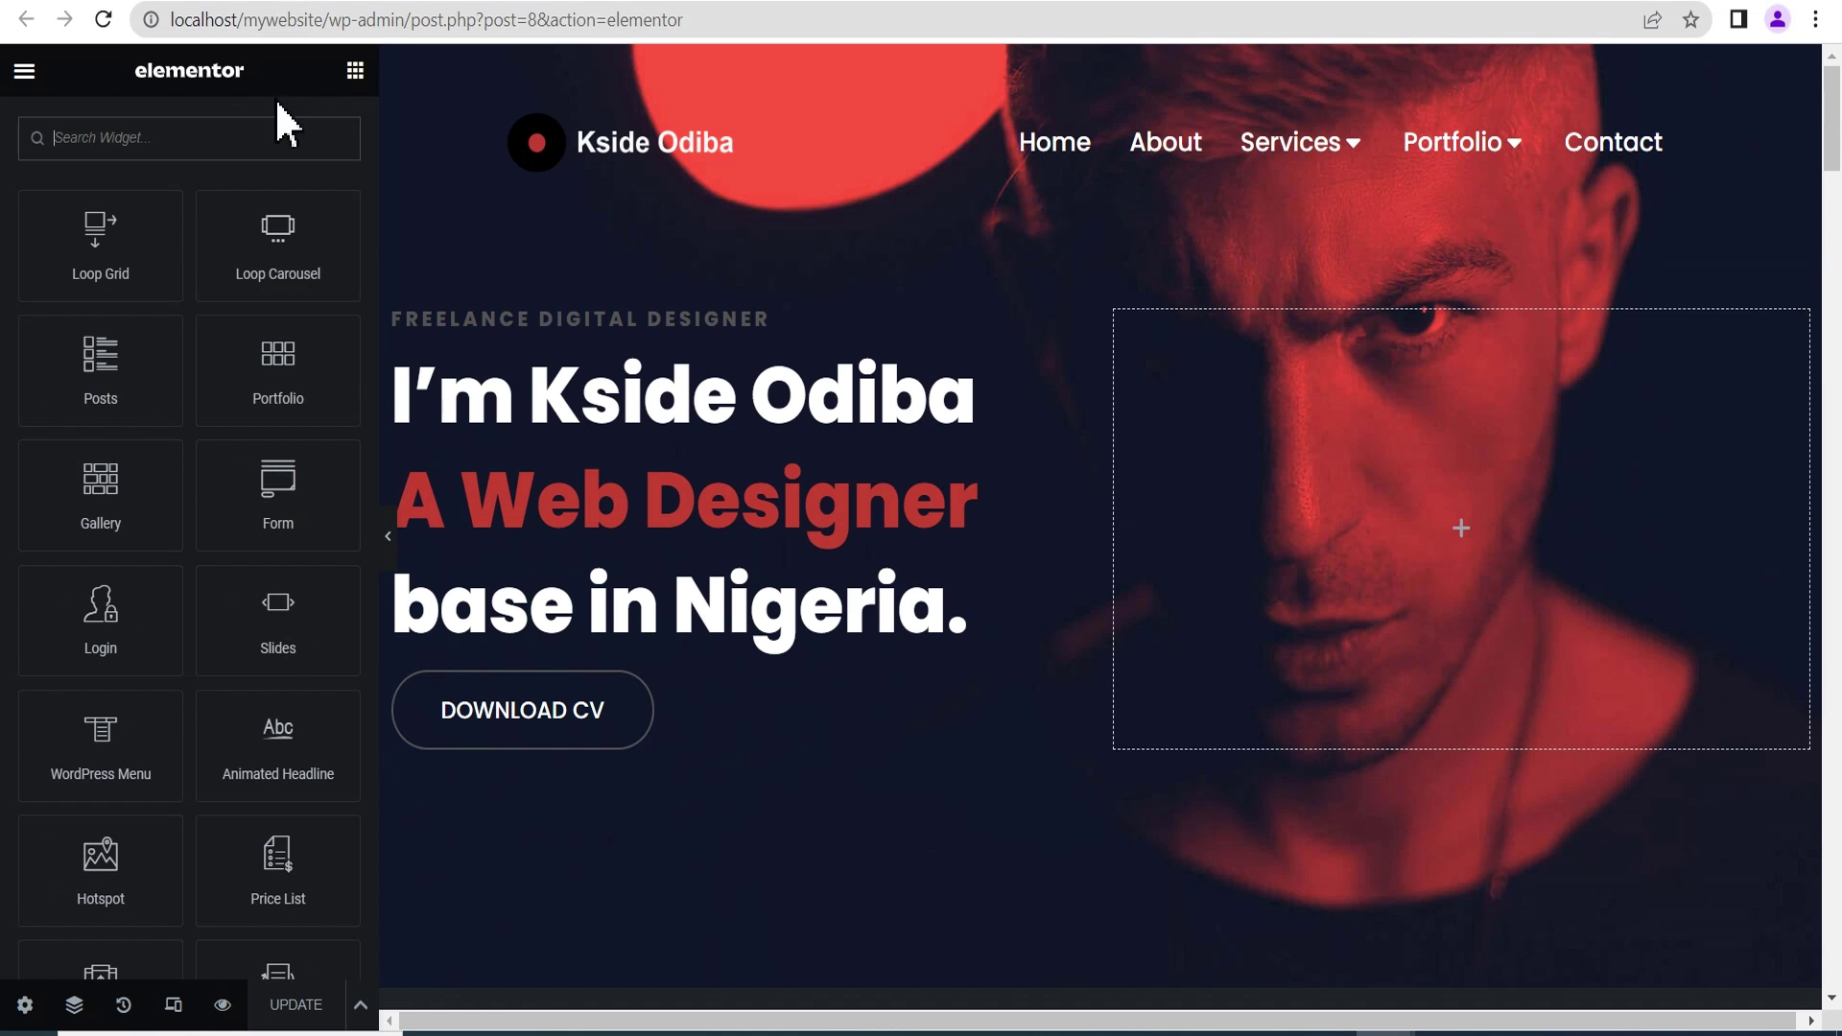
Look through the widget list and main menu of the home page in the classic Elementor editor.
{"action": "scroll", "coordinate": [239, 255], "scroll_direction": "down", "scroll_amount": 10}
{"action": "scroll", "coordinate": [231, 293], "scroll_direction": "up", "scroll_amount": 5}
{"action": "left_click", "coordinate": [24, 69]}
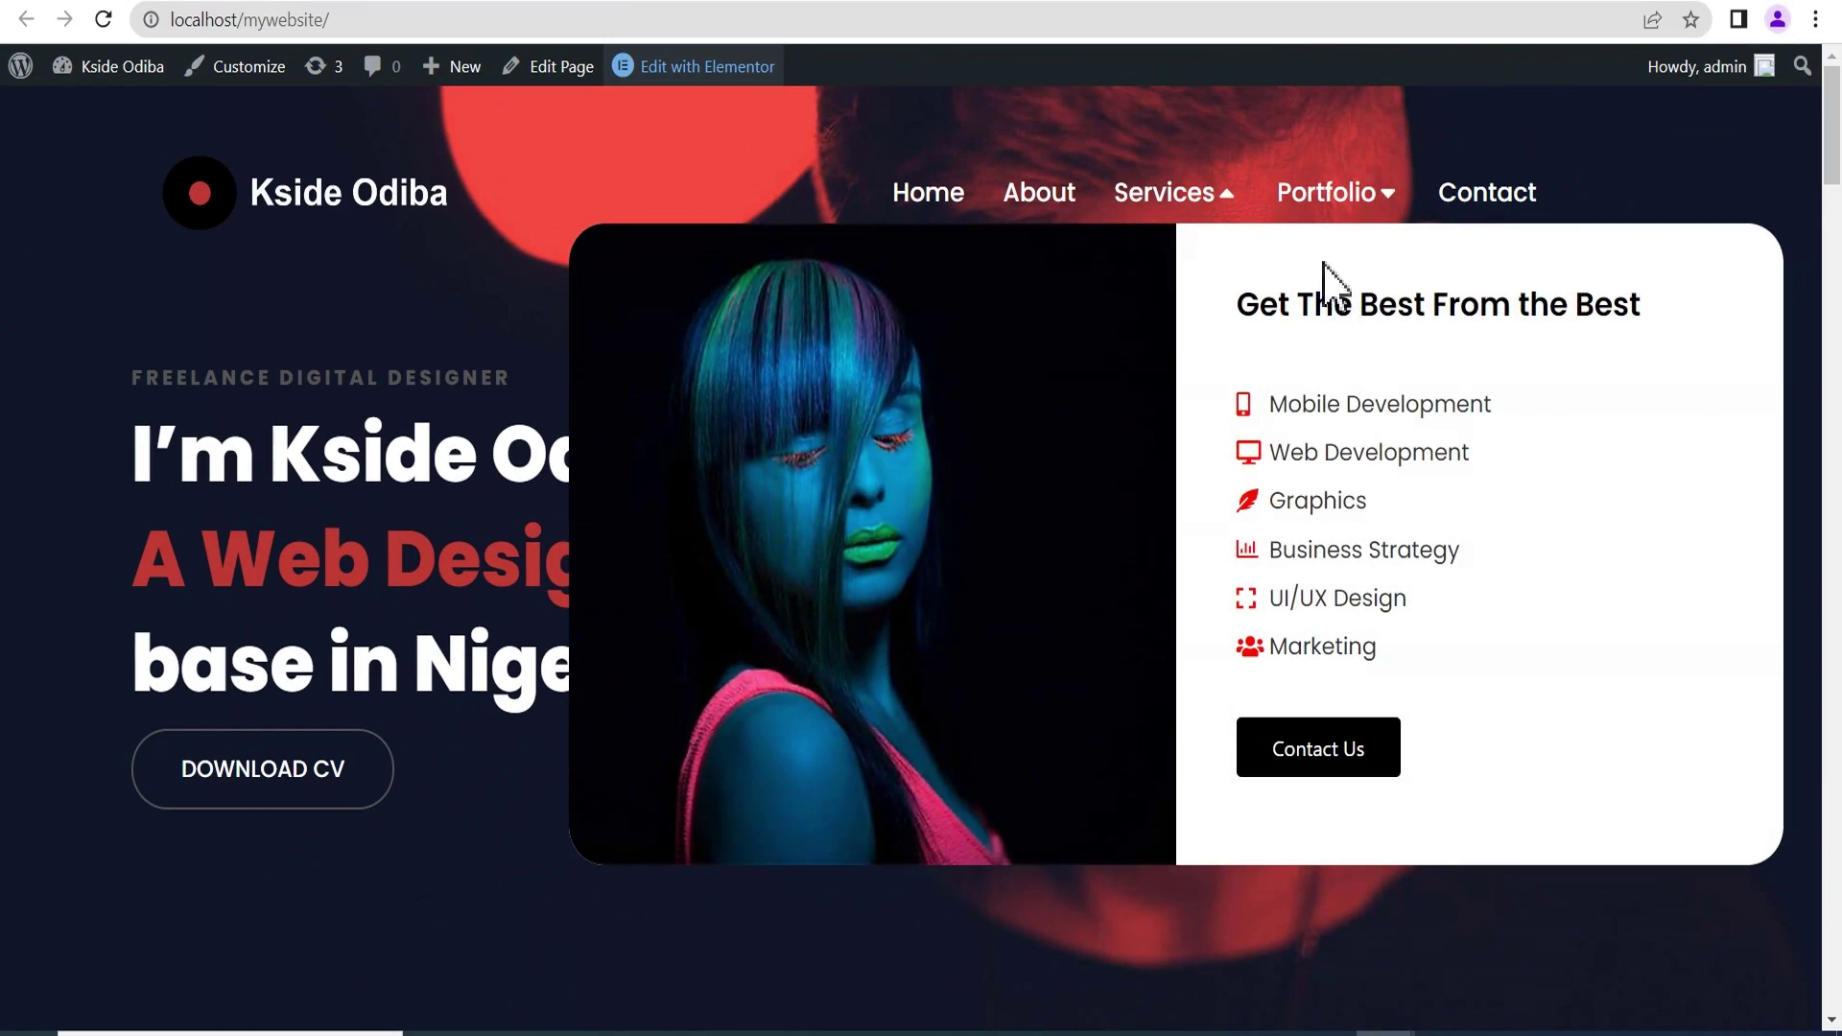
Switch to the live site and examine the Portfolio mega menu through to its end.
{"action": "mouse_move", "coordinate": [1339, 207]}
{"action": "scroll", "coordinate": [1286, 403], "scroll_direction": "down", "scroll_amount": 4}
{"action": "scroll", "coordinate": [1283, 370], "scroll_direction": "up", "scroll_amount": 4}
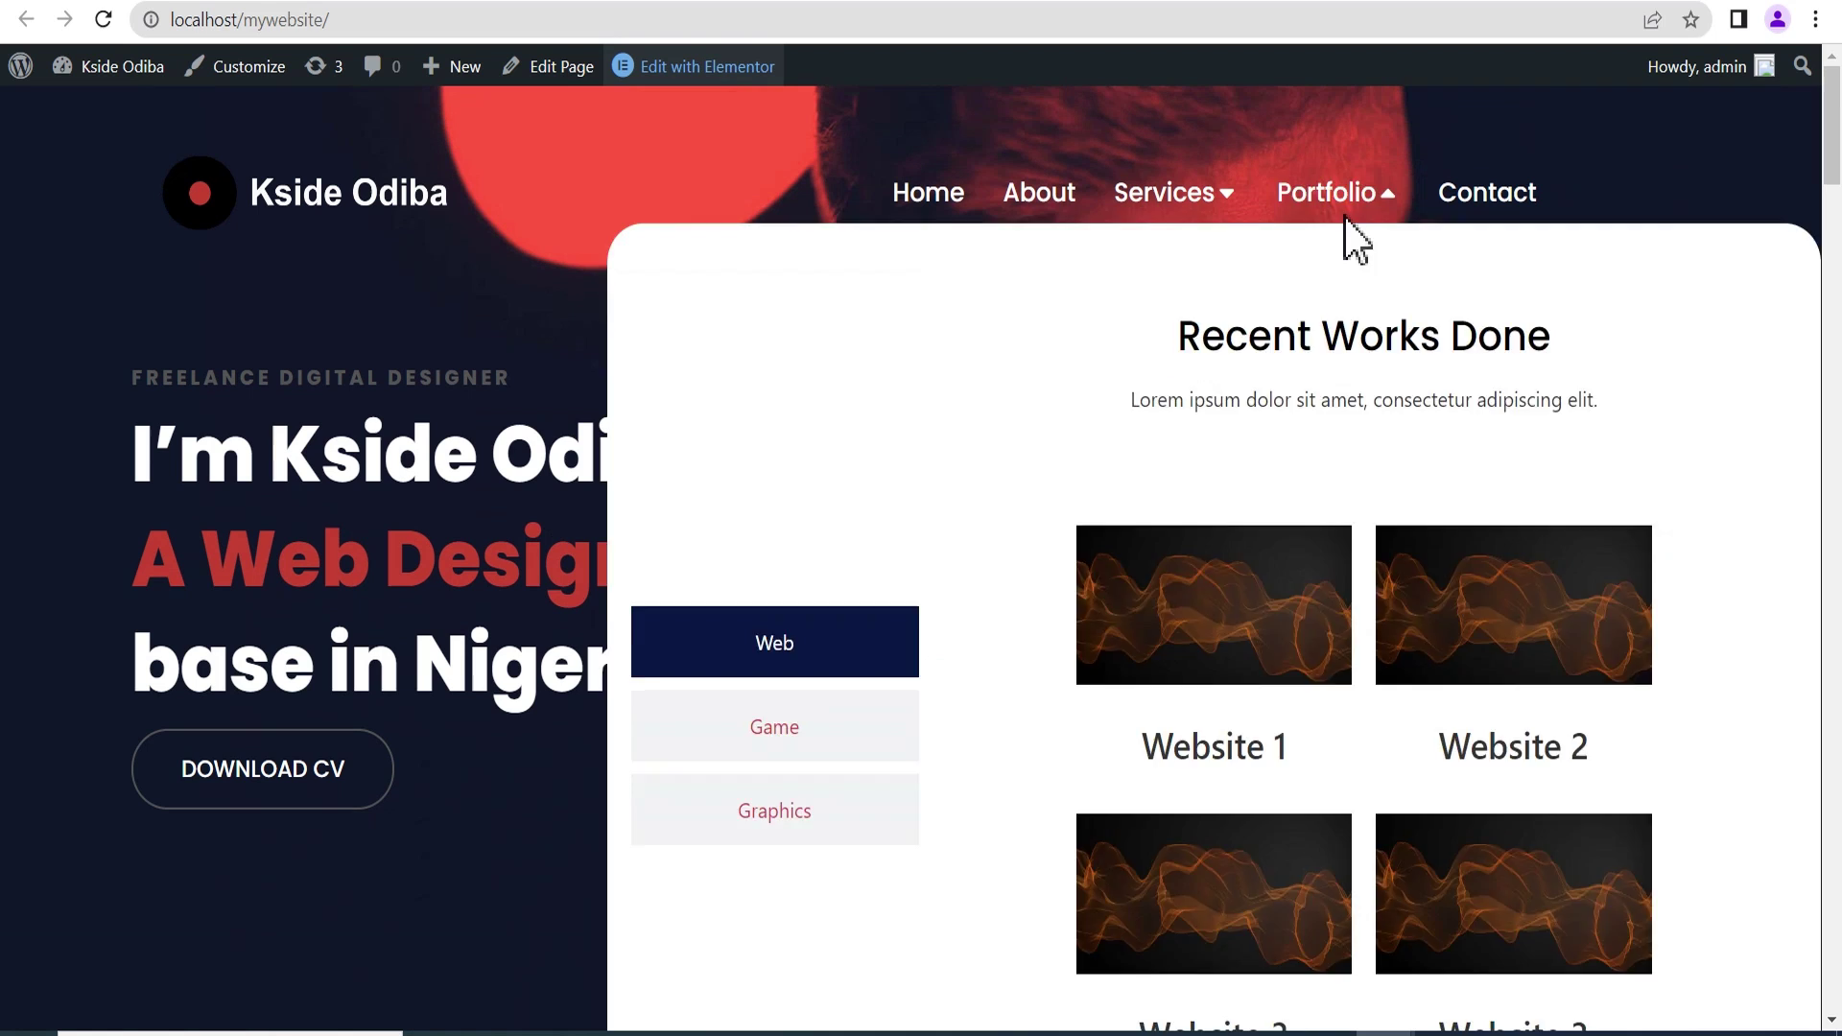
{"action": "scroll", "coordinate": [1247, 383], "scroll_direction": "down", "scroll_amount": 5}
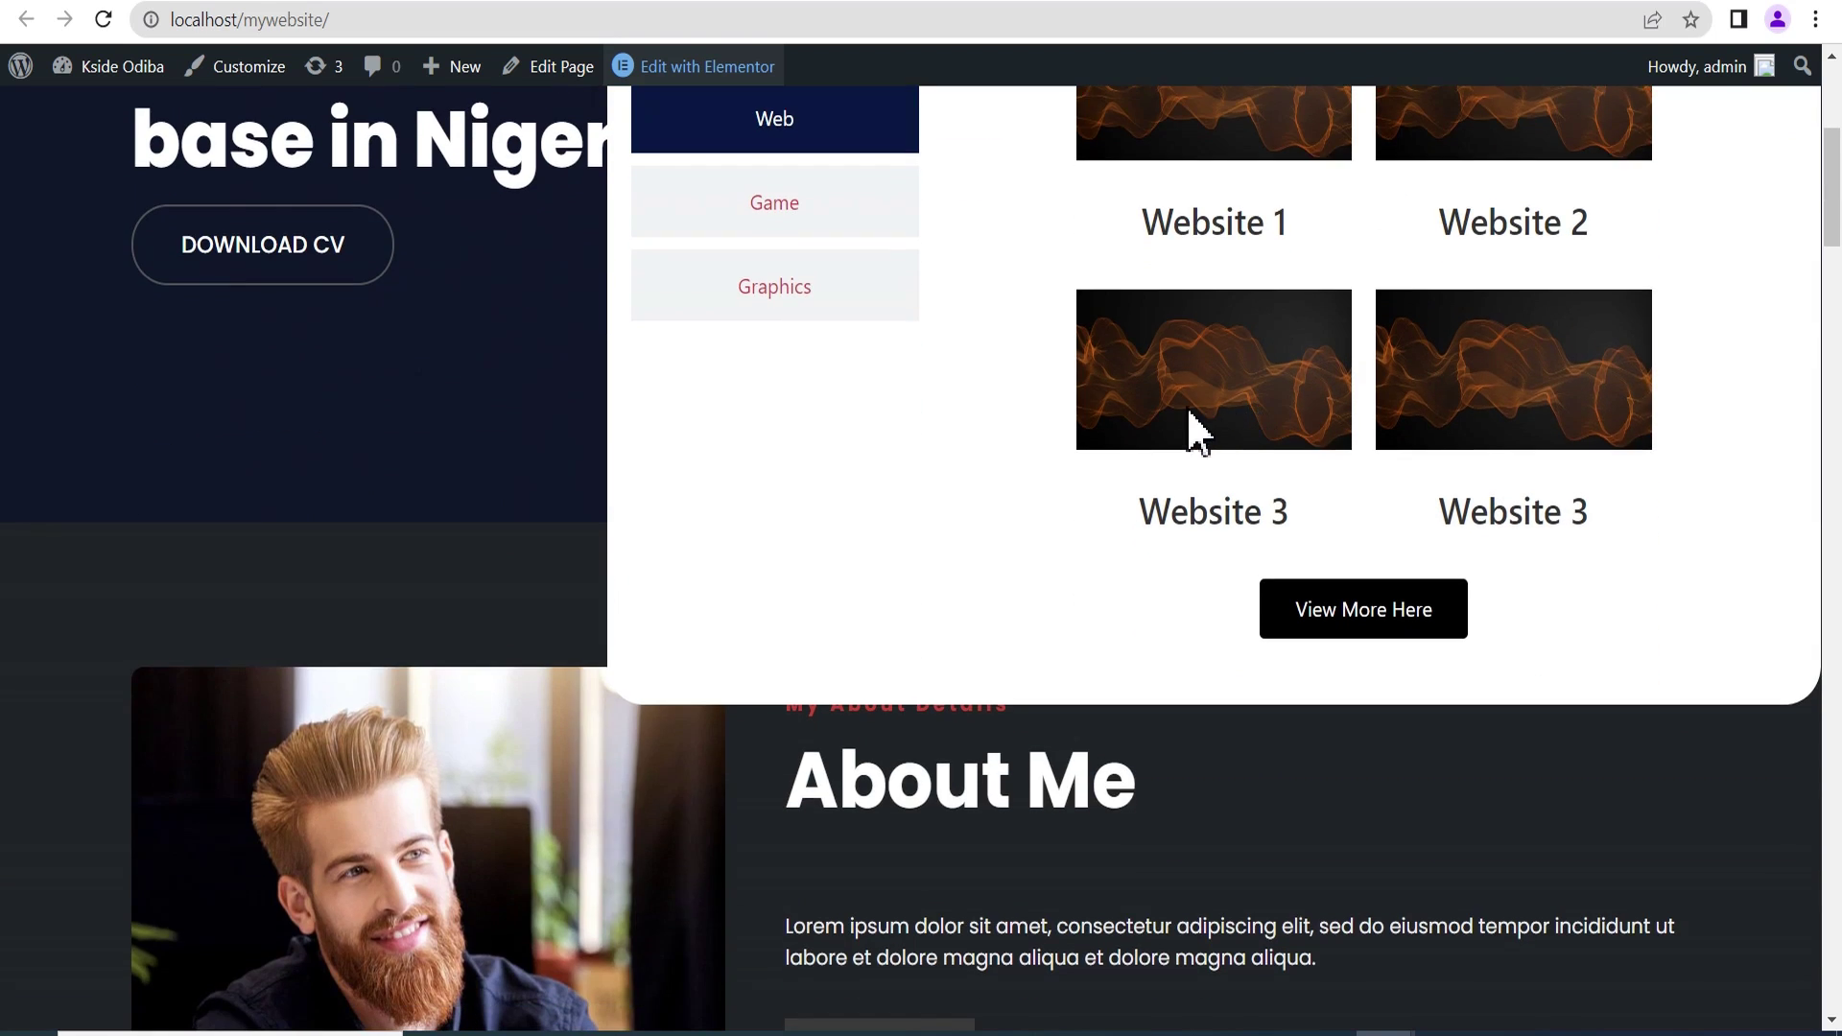
{"action": "scroll", "coordinate": [1056, 479], "scroll_direction": "up", "scroll_amount": 4}
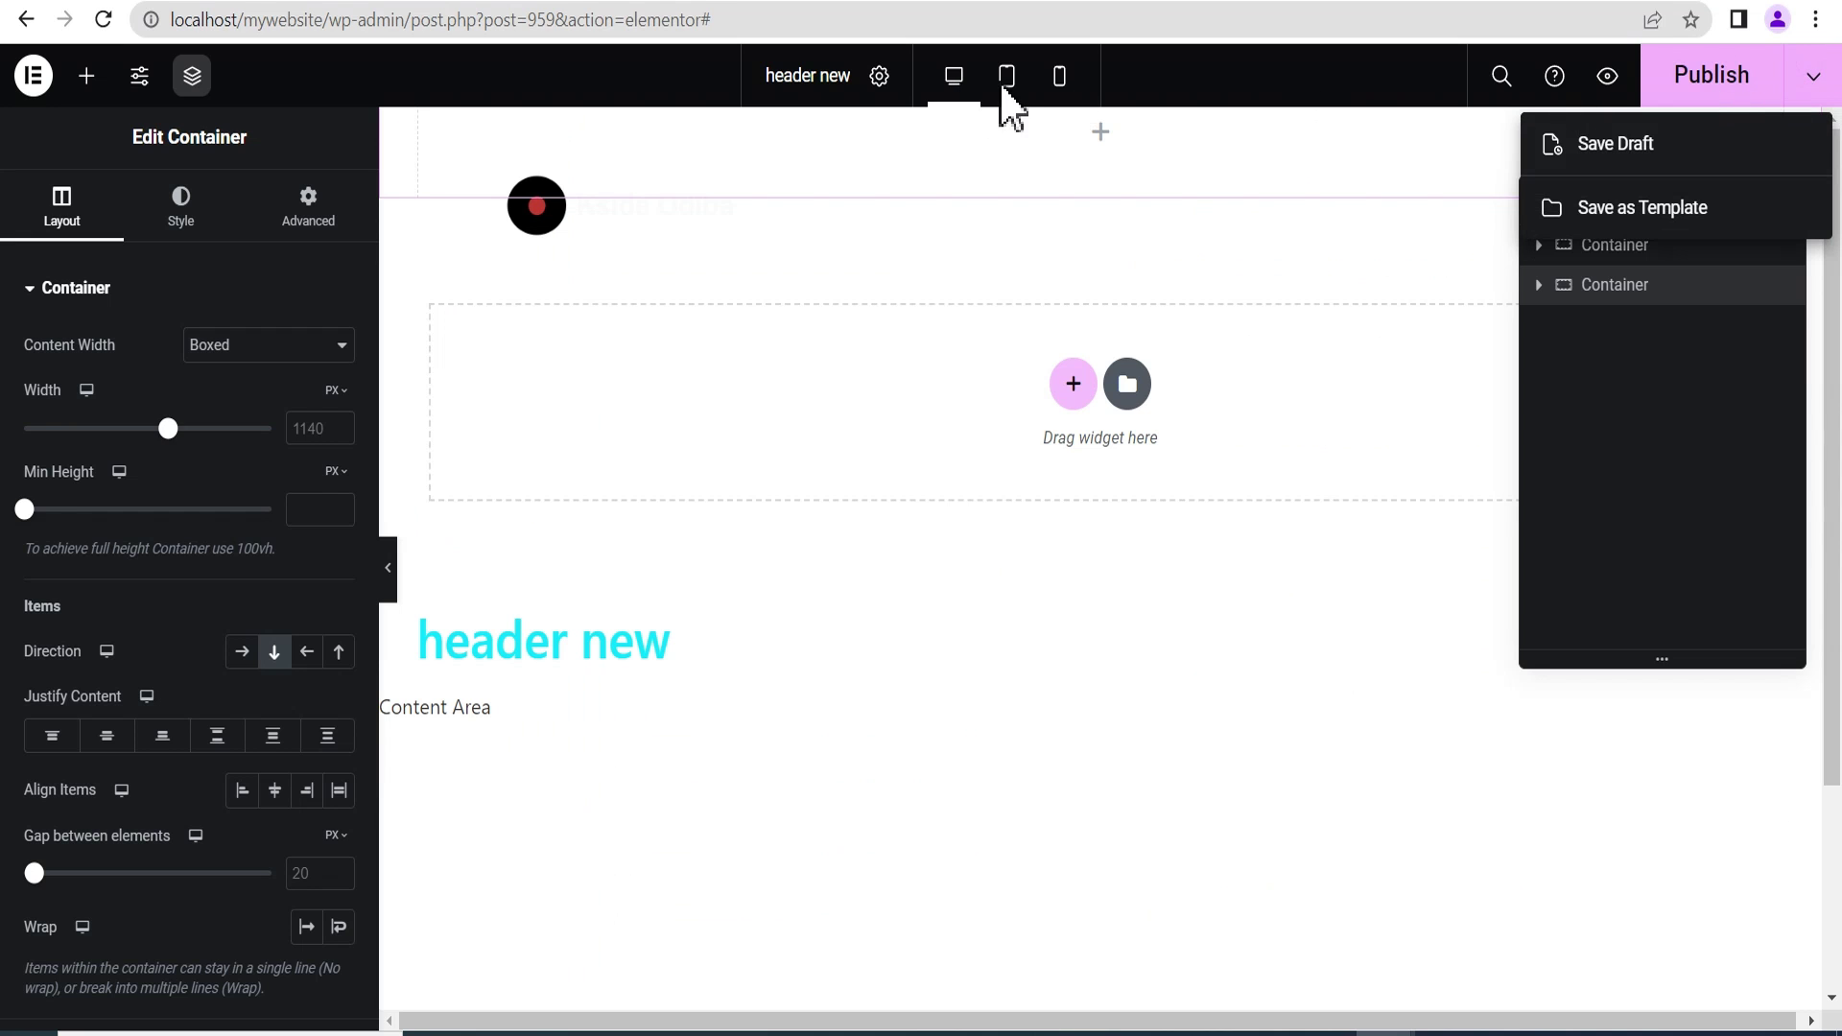
Return to the header template, preview it in tablet and mobile sizes, and open its settings.
{"action": "left_click", "coordinate": [1009, 96]}
{"action": "left_click", "coordinate": [1007, 77]}
{"action": "left_click", "coordinate": [1059, 76]}
{"action": "left_click", "coordinate": [880, 75]}
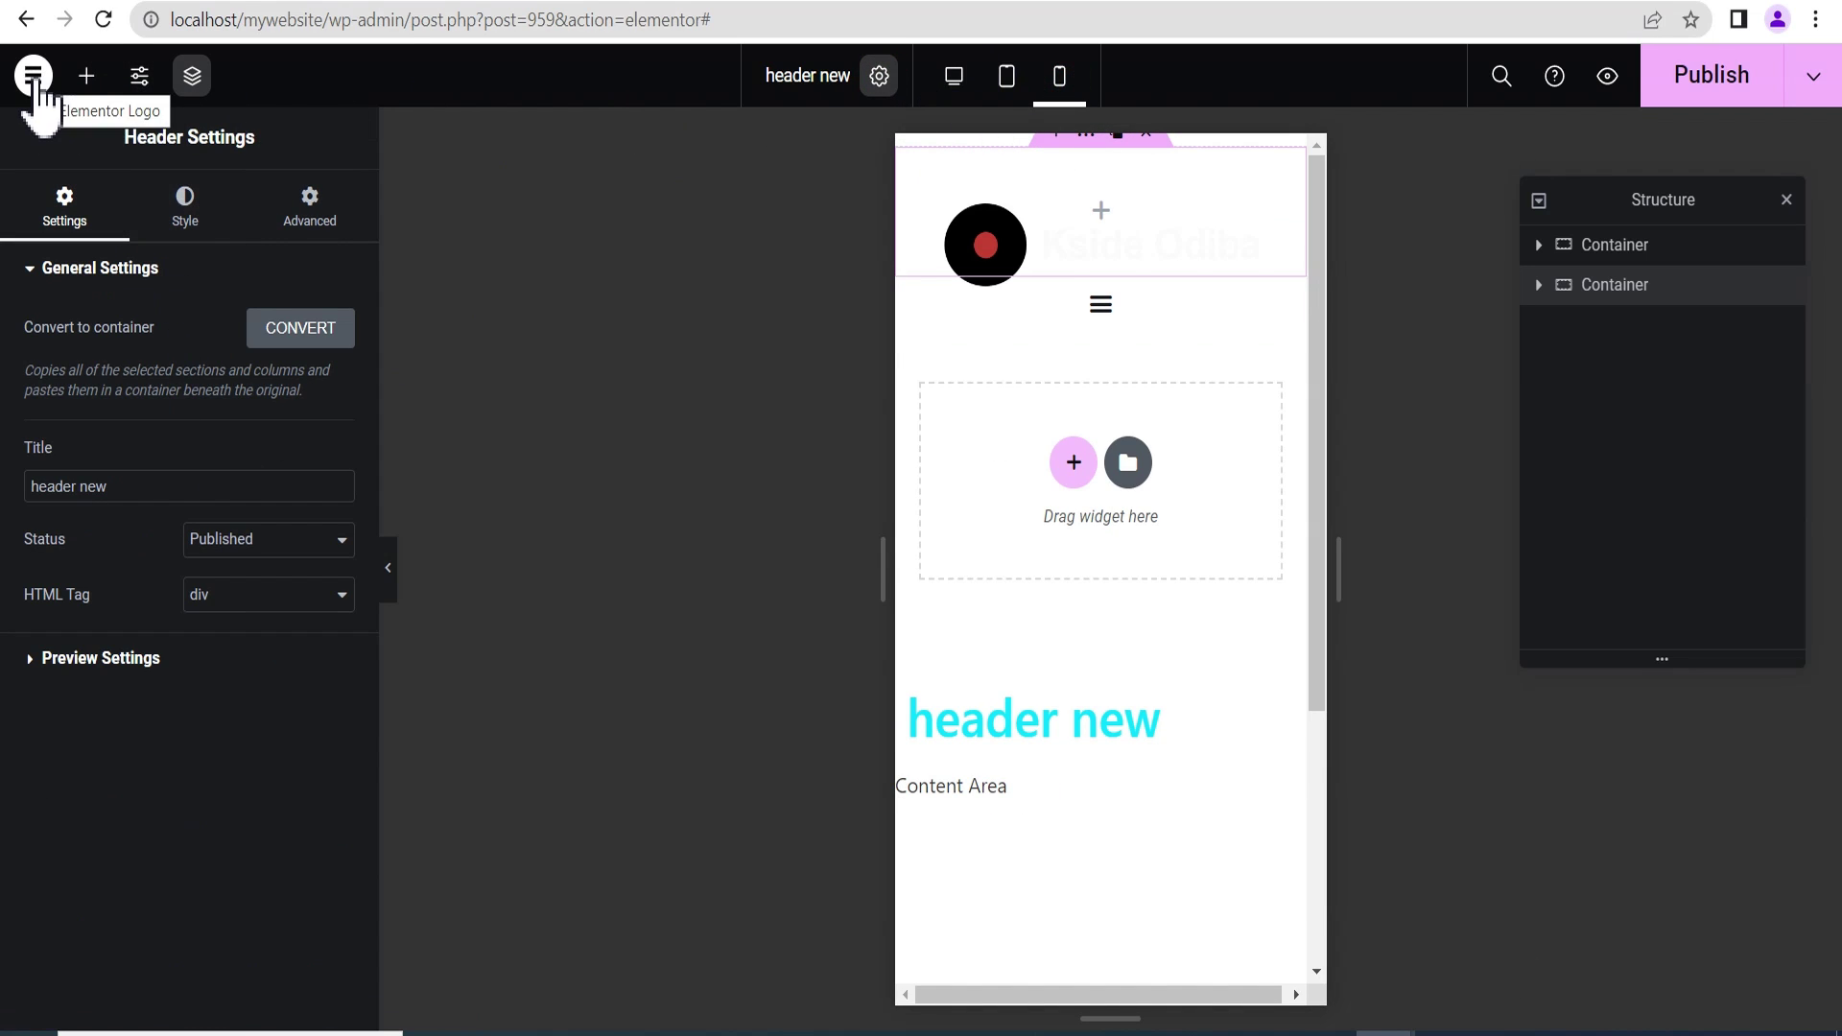
Browse the header template's widget library and open the Elementor main menu.
{"action": "left_click", "coordinate": [79, 80]}
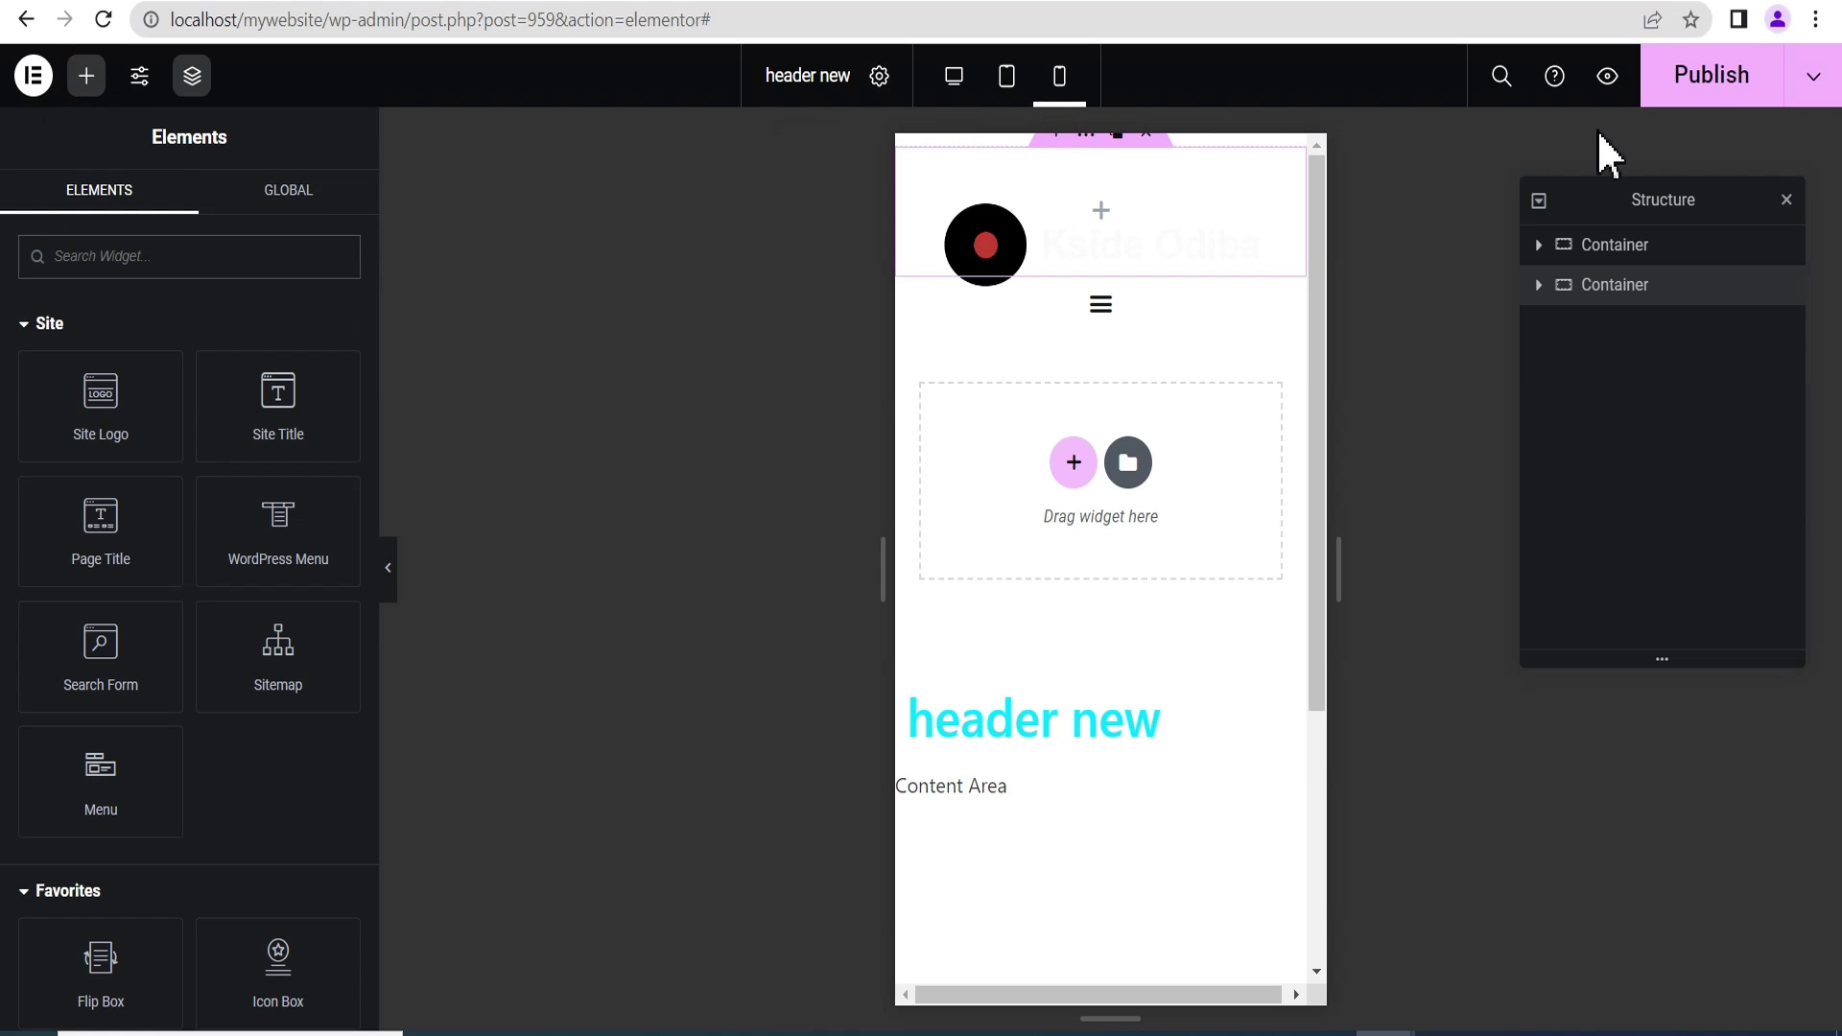
{"action": "scroll", "coordinate": [156, 502], "scroll_direction": "down", "scroll_amount": 15}
{"action": "scroll", "coordinate": [95, 336], "scroll_direction": "up", "scroll_amount": 6}
{"action": "left_click", "coordinate": [33, 76]}
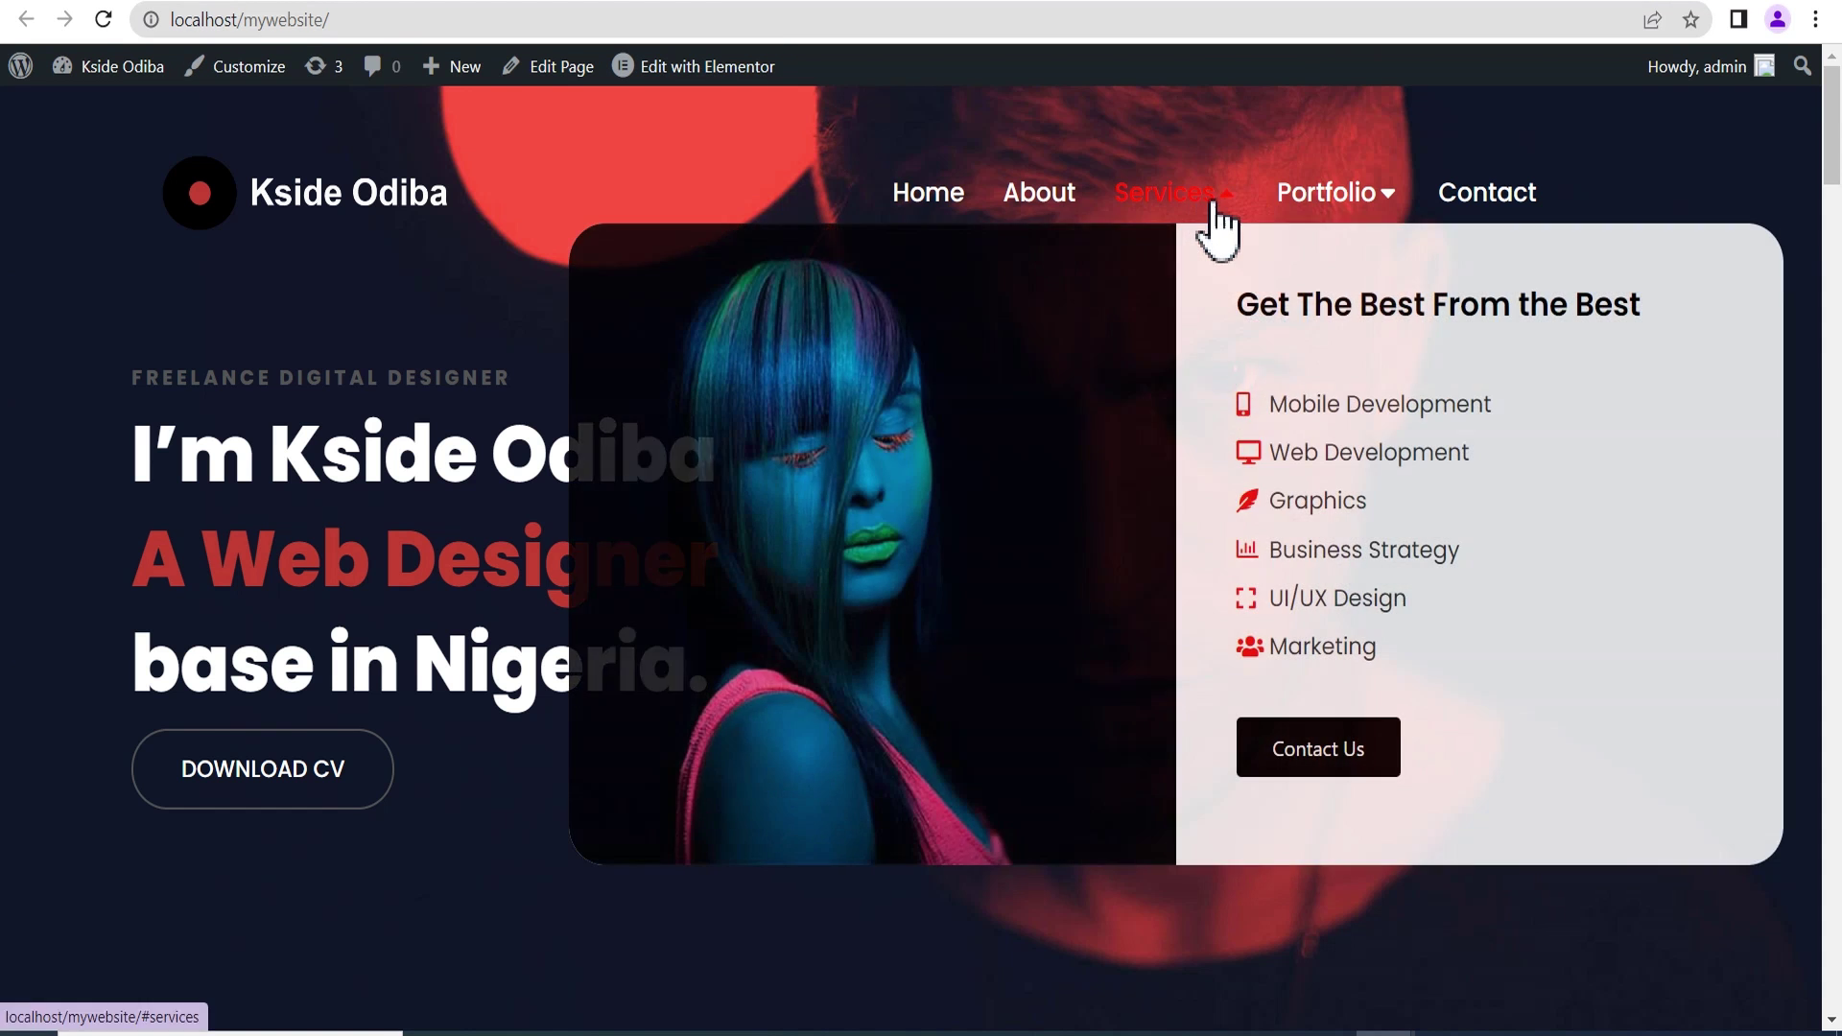
On the live site, examine the Services and Portfolio mega menus, including the Web category of the portfolio.
{"action": "mouse_move", "coordinate": [1217, 226]}
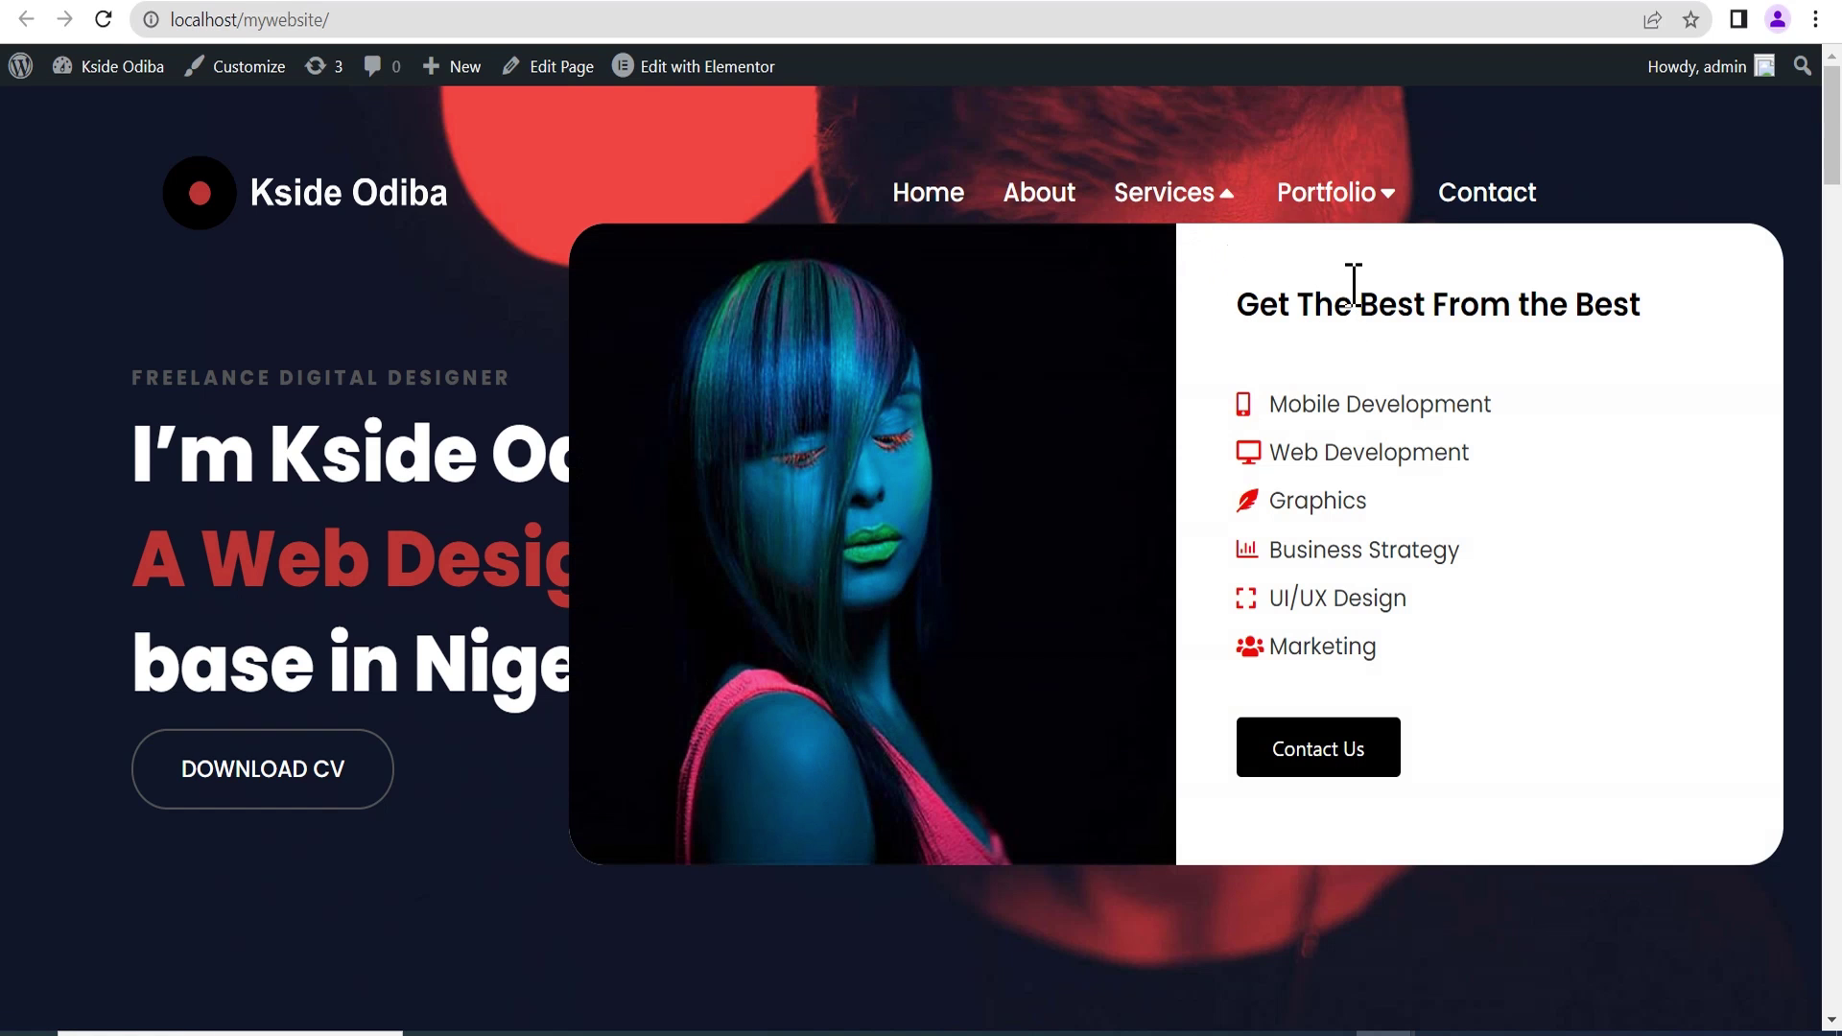
{"action": "mouse_move", "coordinate": [1338, 197]}
{"action": "scroll", "coordinate": [1172, 465], "scroll_direction": "down", "scroll_amount": 3}
{"action": "left_click", "coordinate": [764, 403]}
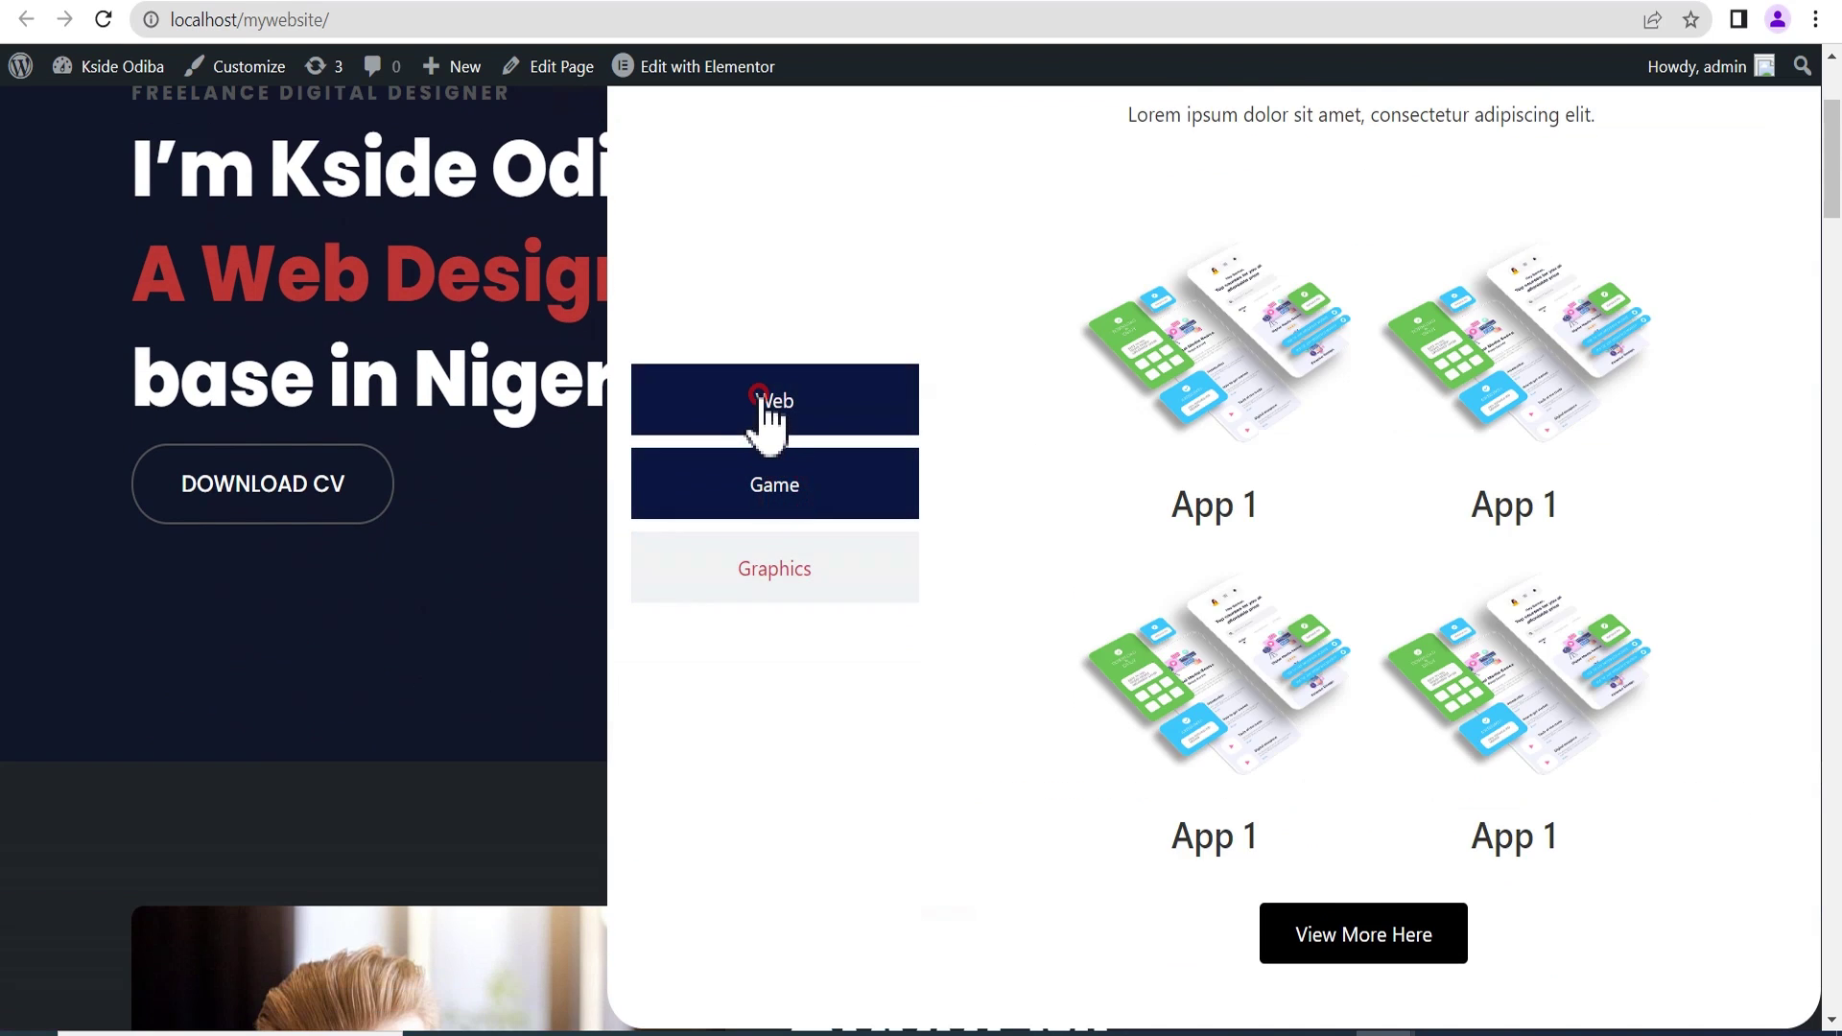
{"action": "scroll", "coordinate": [1122, 412], "scroll_direction": "up", "scroll_amount": 3}
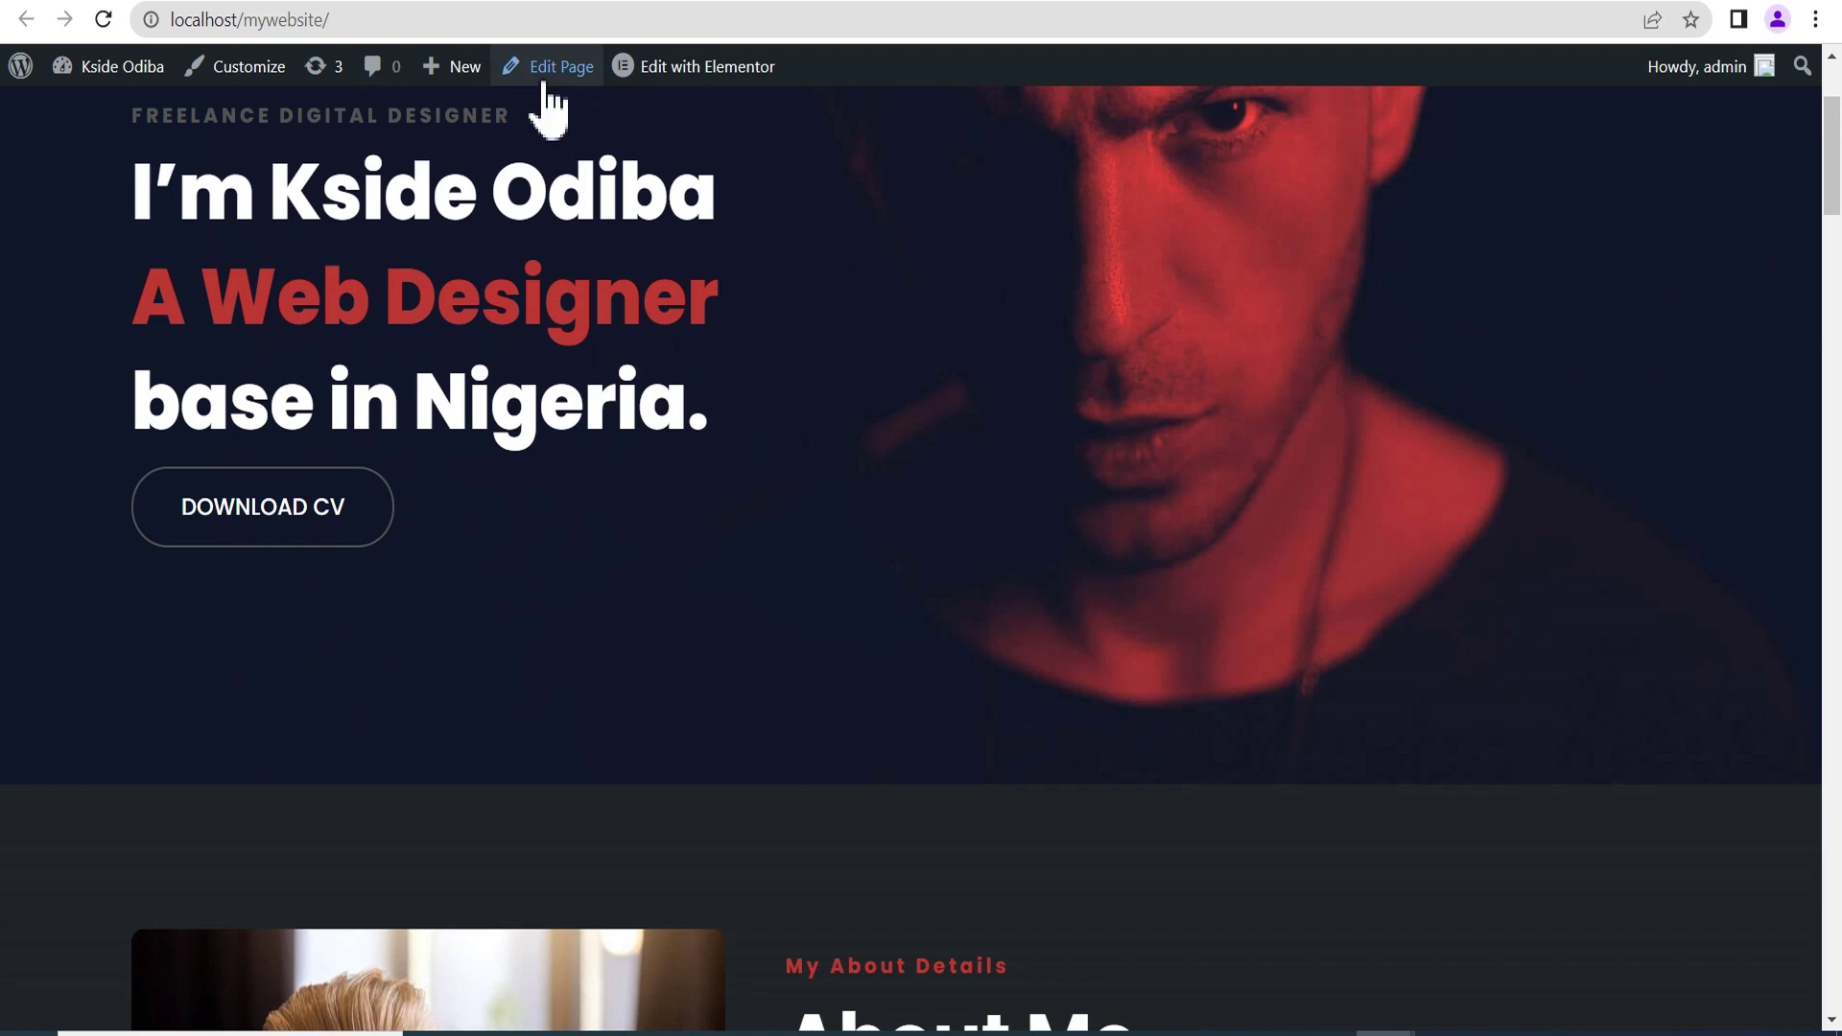
Open the Features section of the Elementor settings in the WordPress dashboard.
{"action": "left_click", "coordinate": [544, 87]}
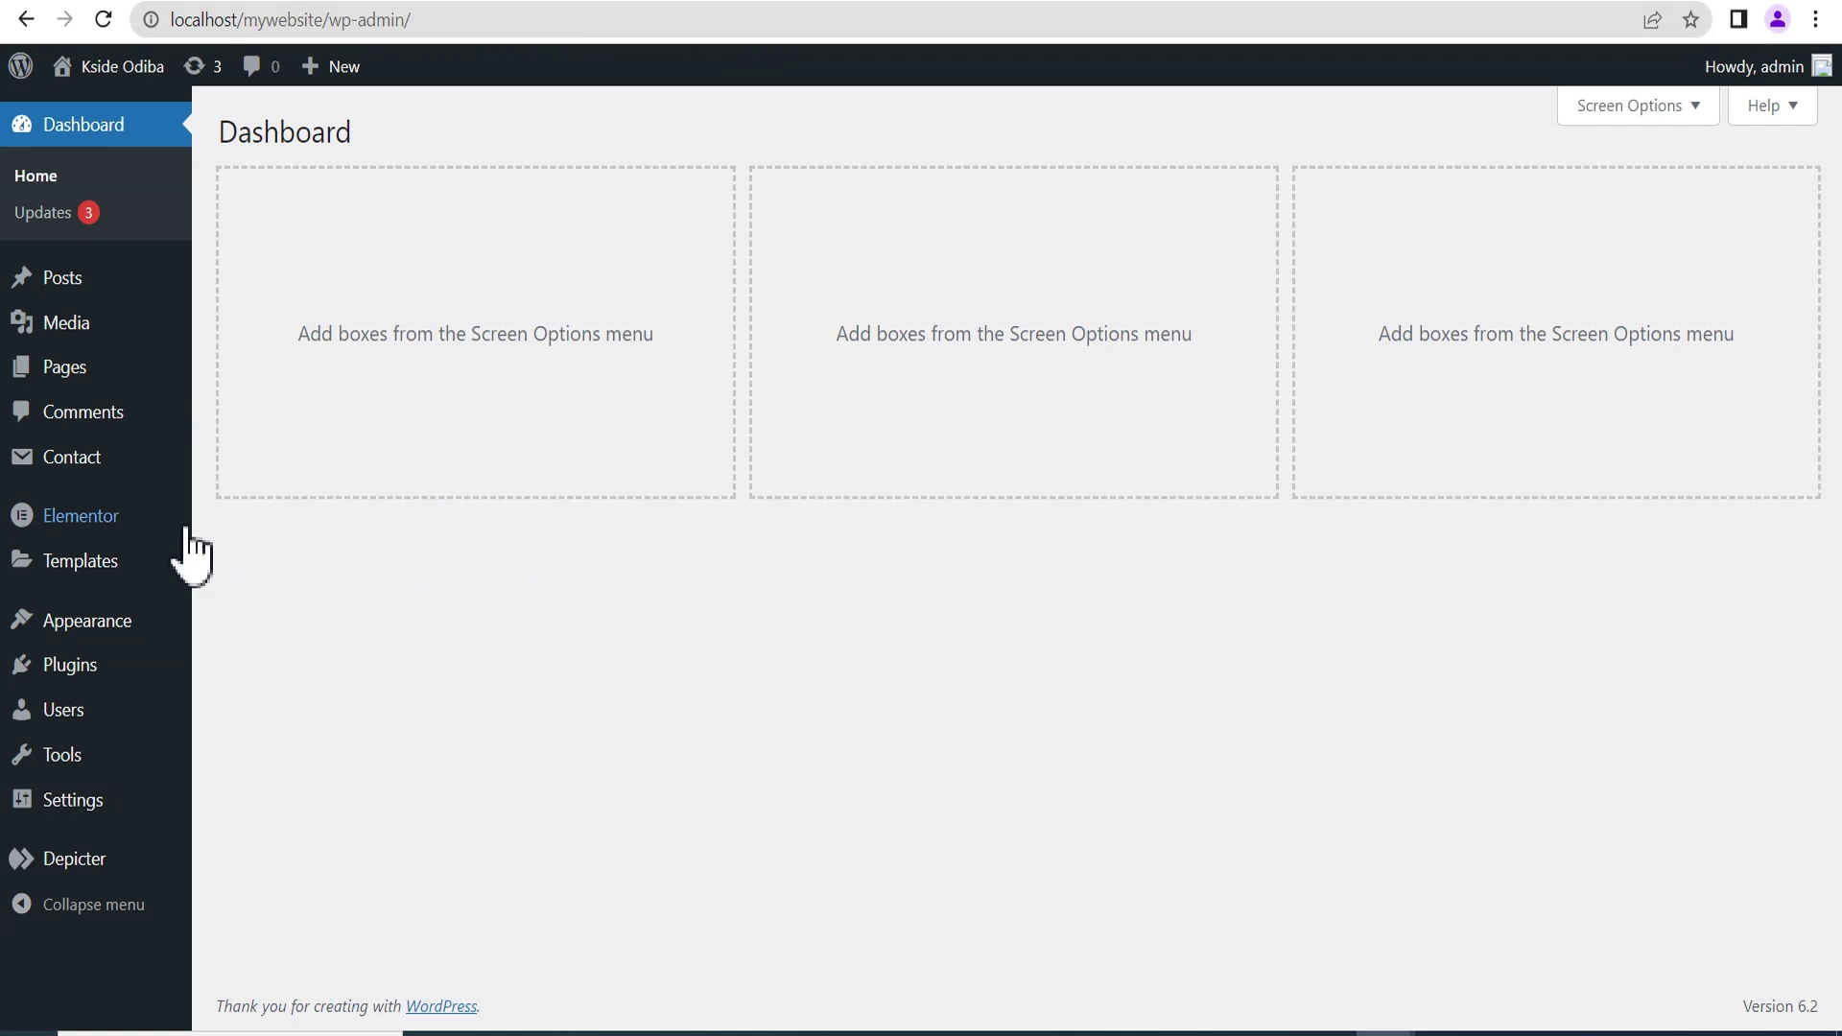
{"action": "mouse_move", "coordinate": [75, 523]}
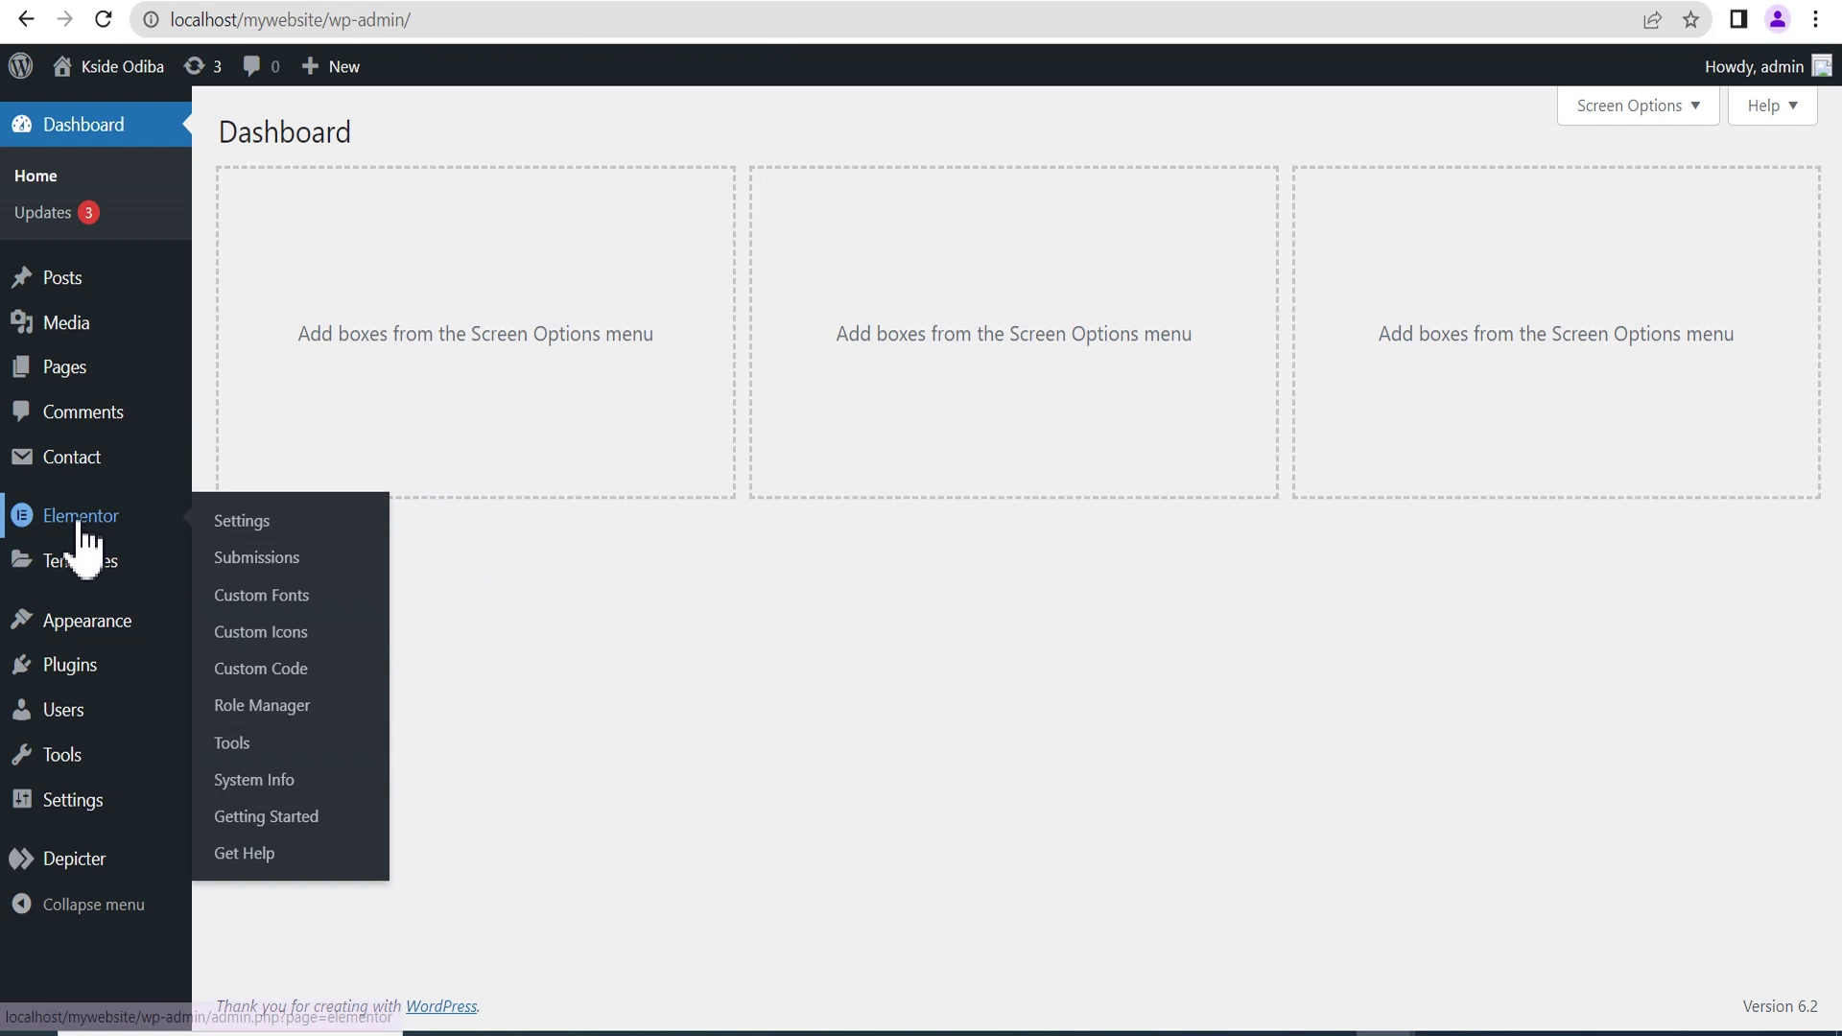
{"action": "left_click", "coordinate": [265, 529]}
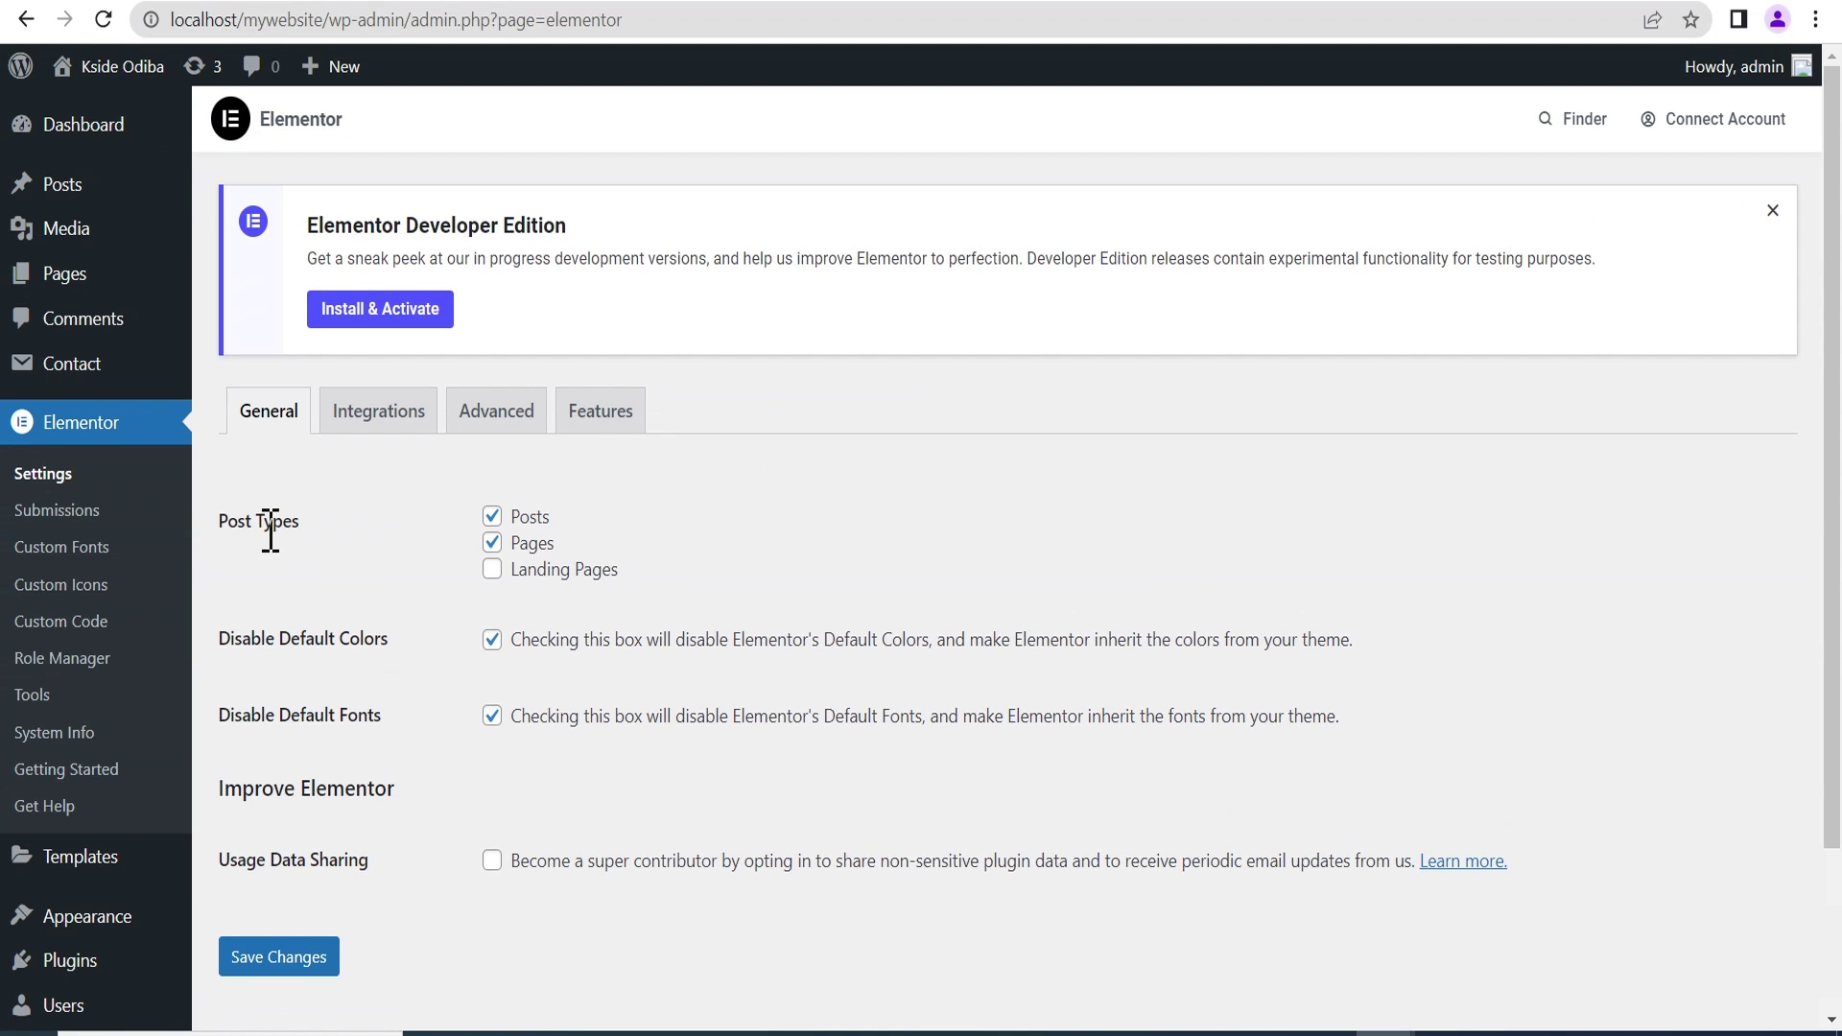
{"action": "left_click", "coordinate": [596, 412]}
Examine the activation settings of the Menu and Nested Elements experiments.
{"action": "scroll", "coordinate": [796, 506], "scroll_direction": "down", "scroll_amount": 5}
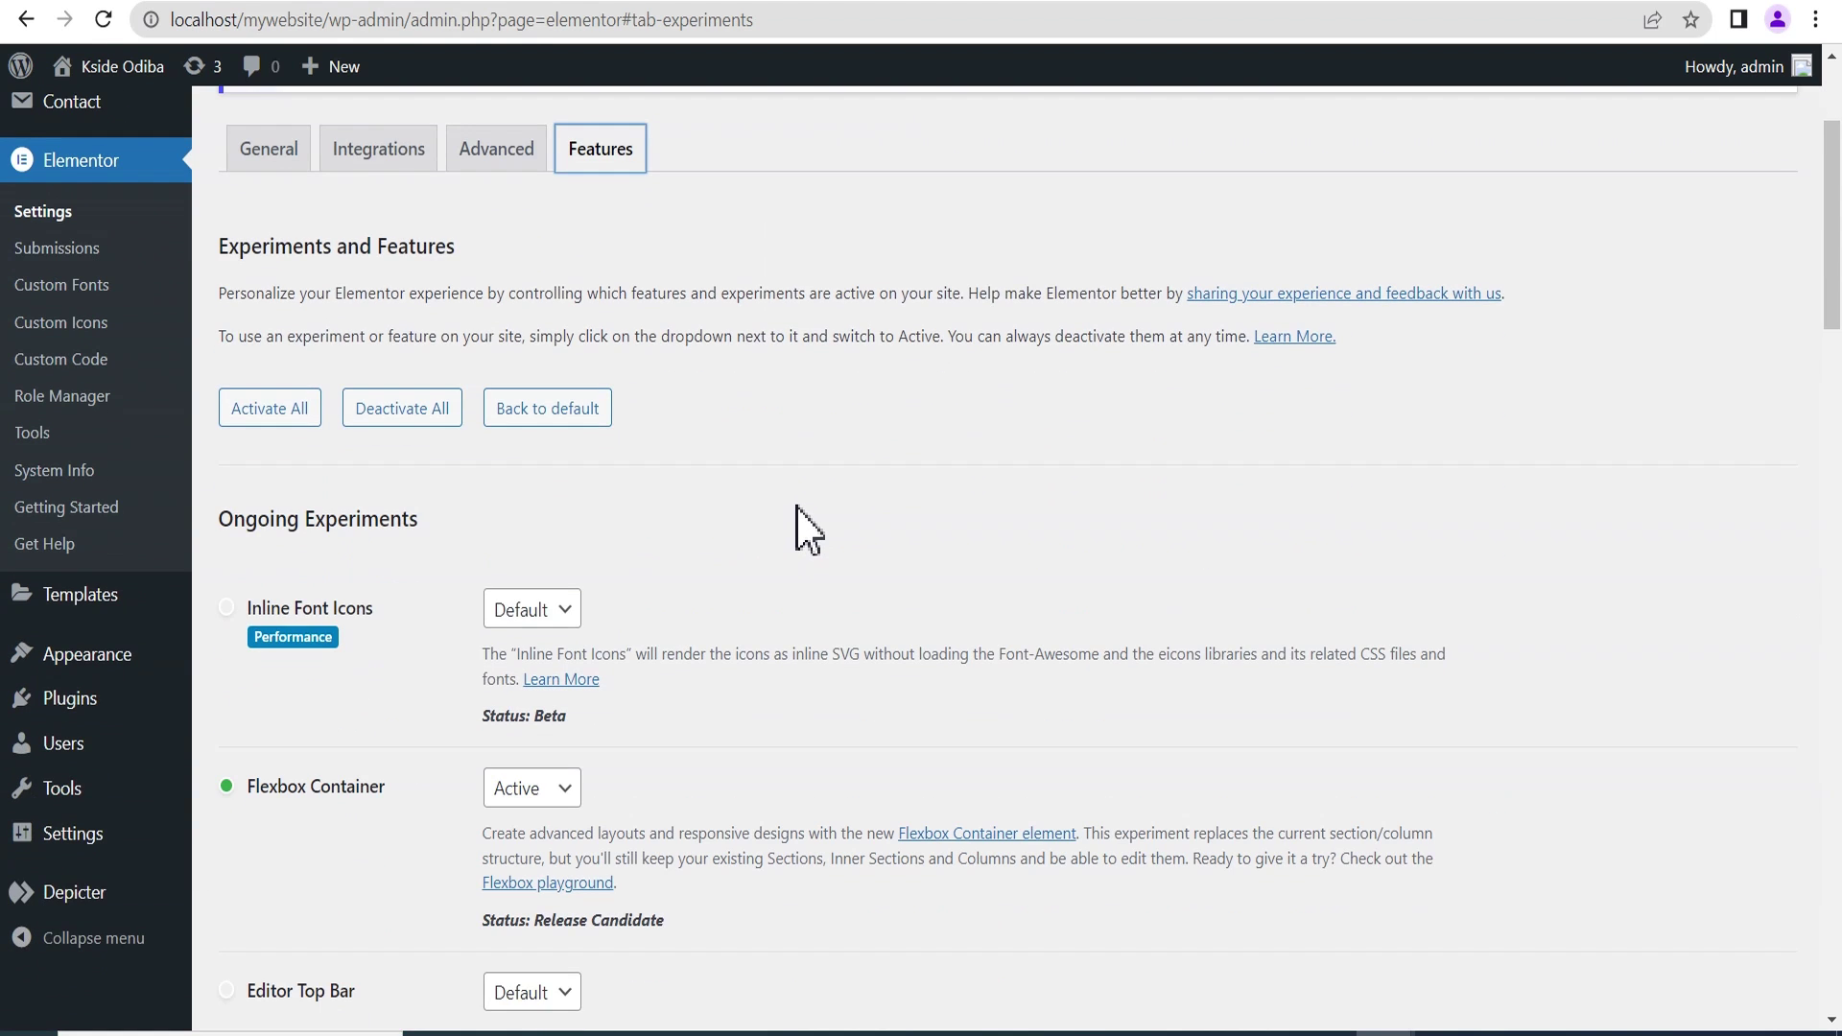
{"action": "scroll", "coordinate": [796, 504], "scroll_direction": "down", "scroll_amount": 4}
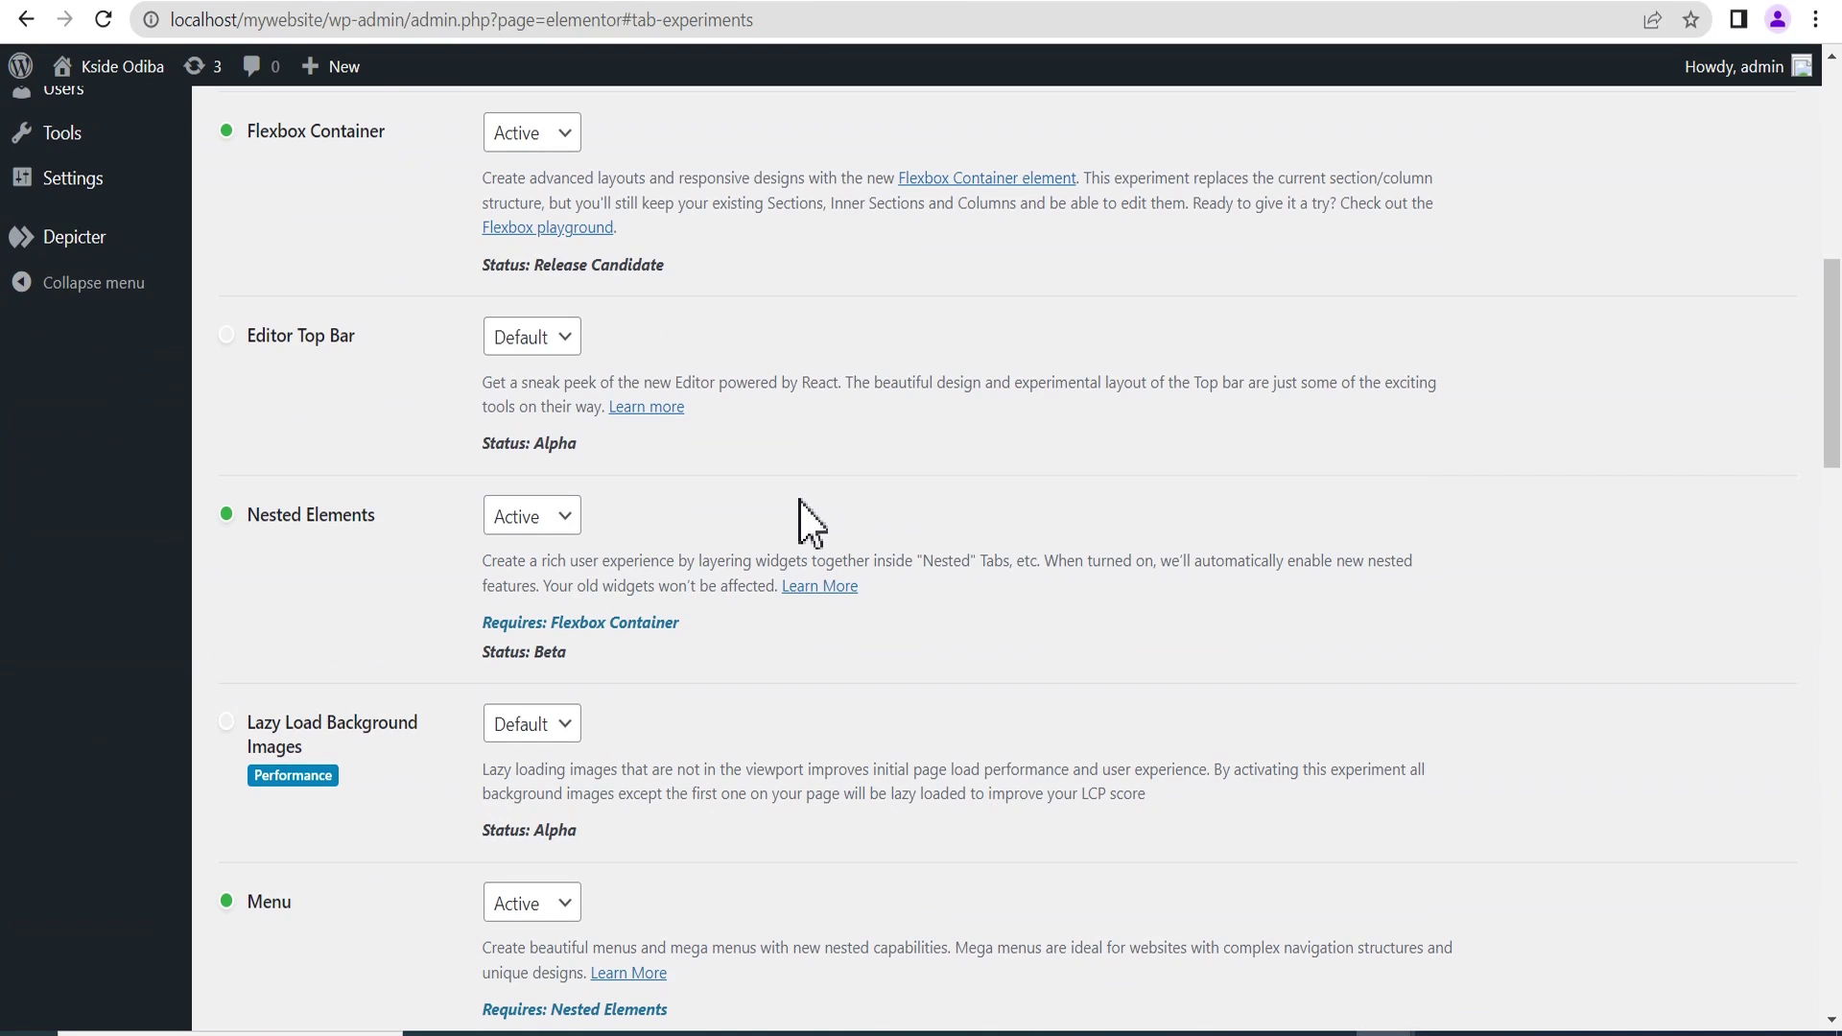
{"action": "scroll", "coordinate": [272, 653], "scroll_direction": "down", "scroll_amount": 2}
{"action": "scroll", "coordinate": [273, 653], "scroll_direction": "down", "scroll_amount": 1}
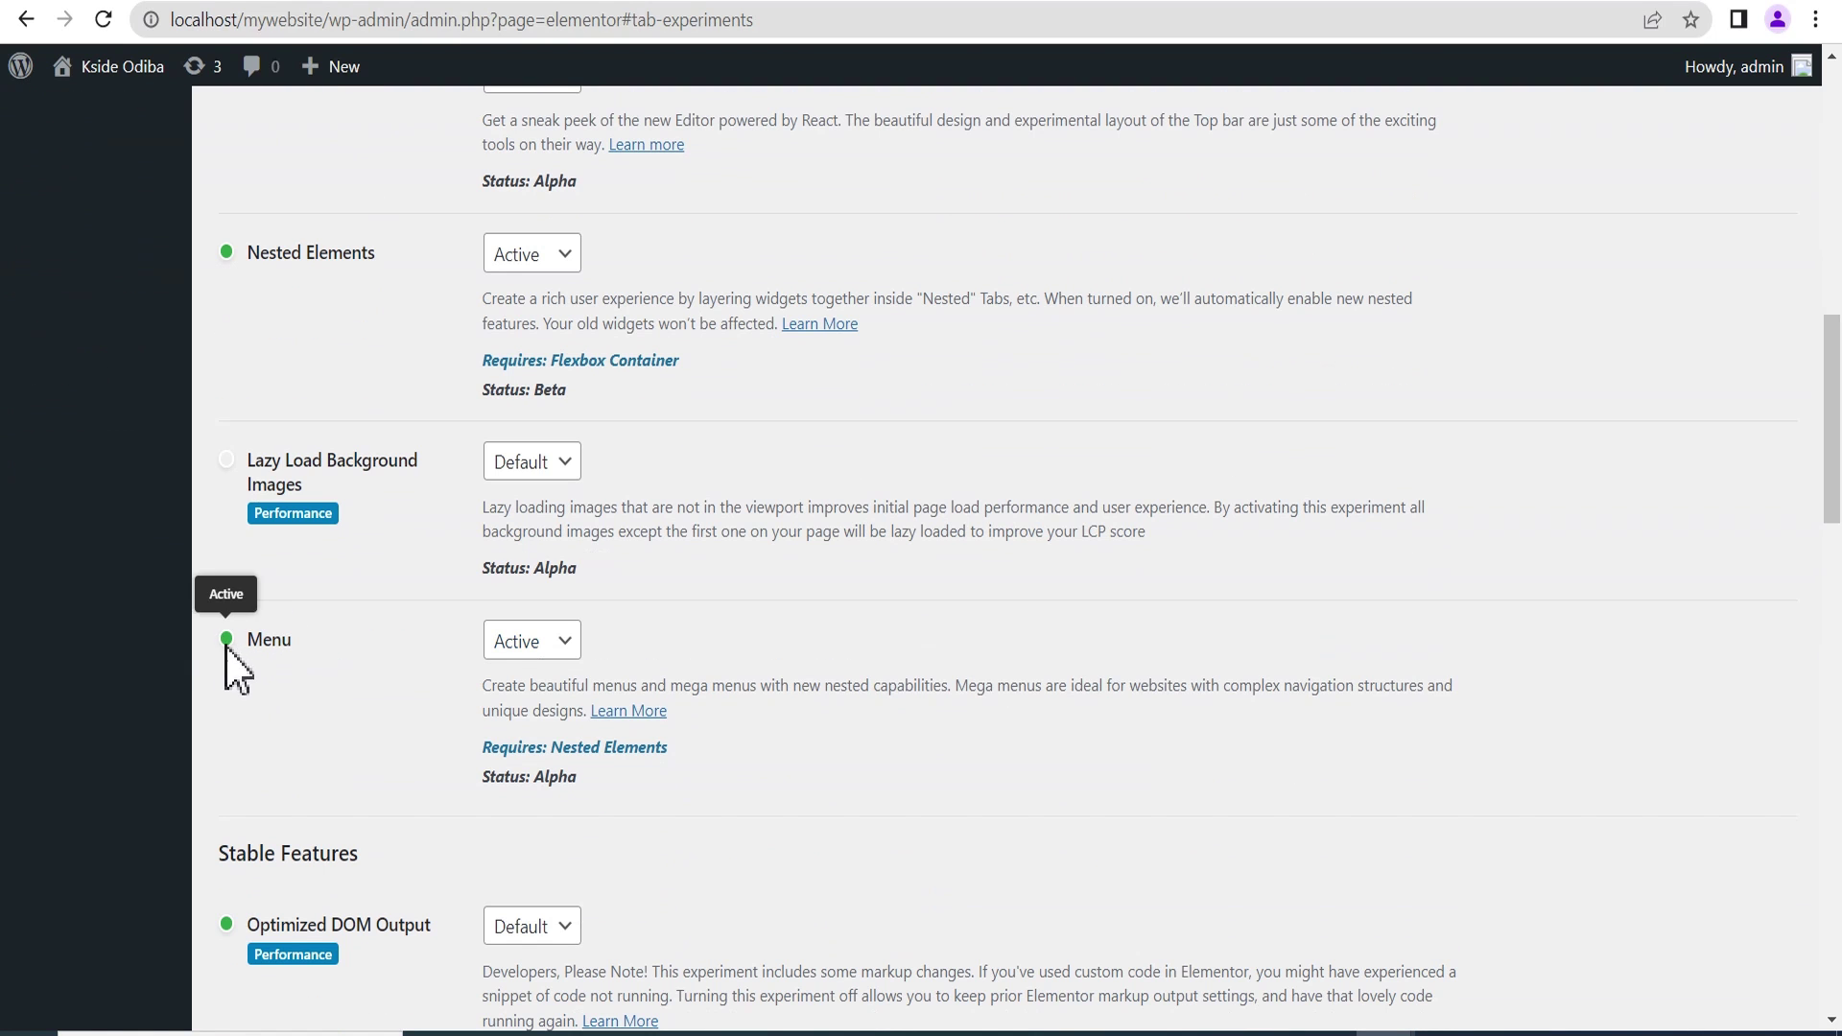
{"action": "left_click", "coordinate": [530, 643]}
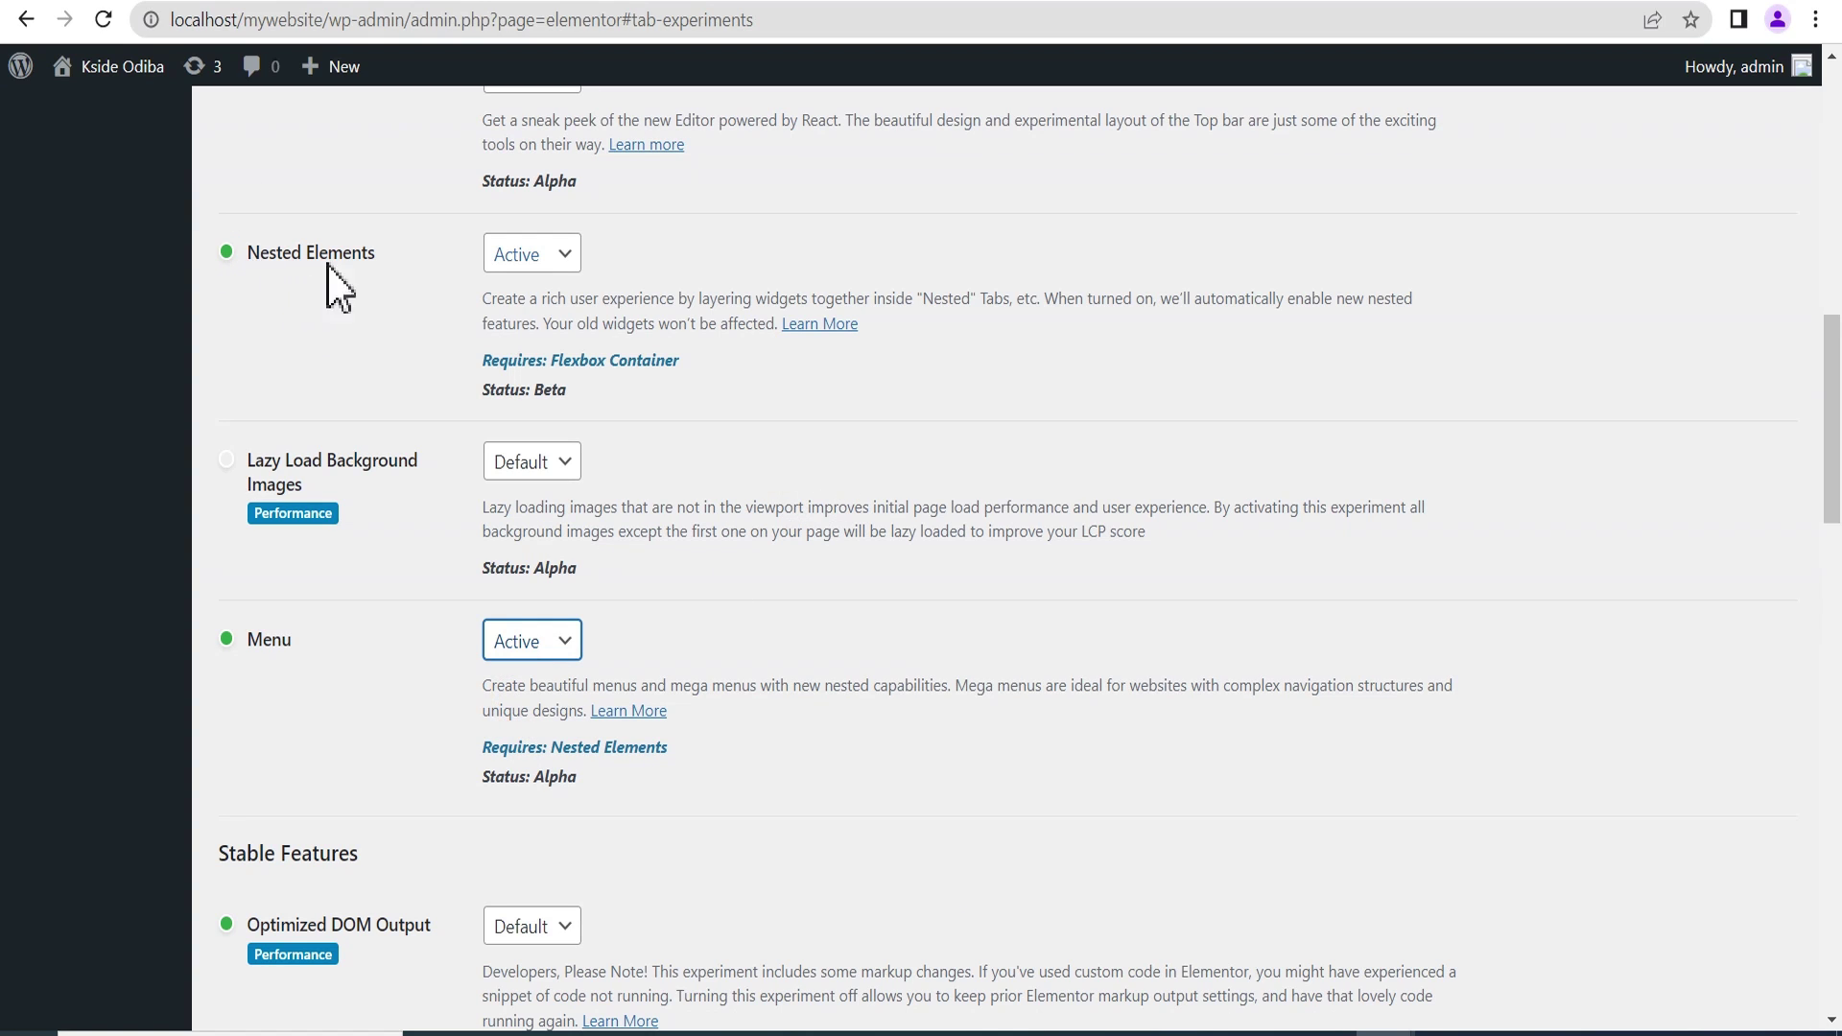
{"action": "left_click", "coordinate": [533, 255]}
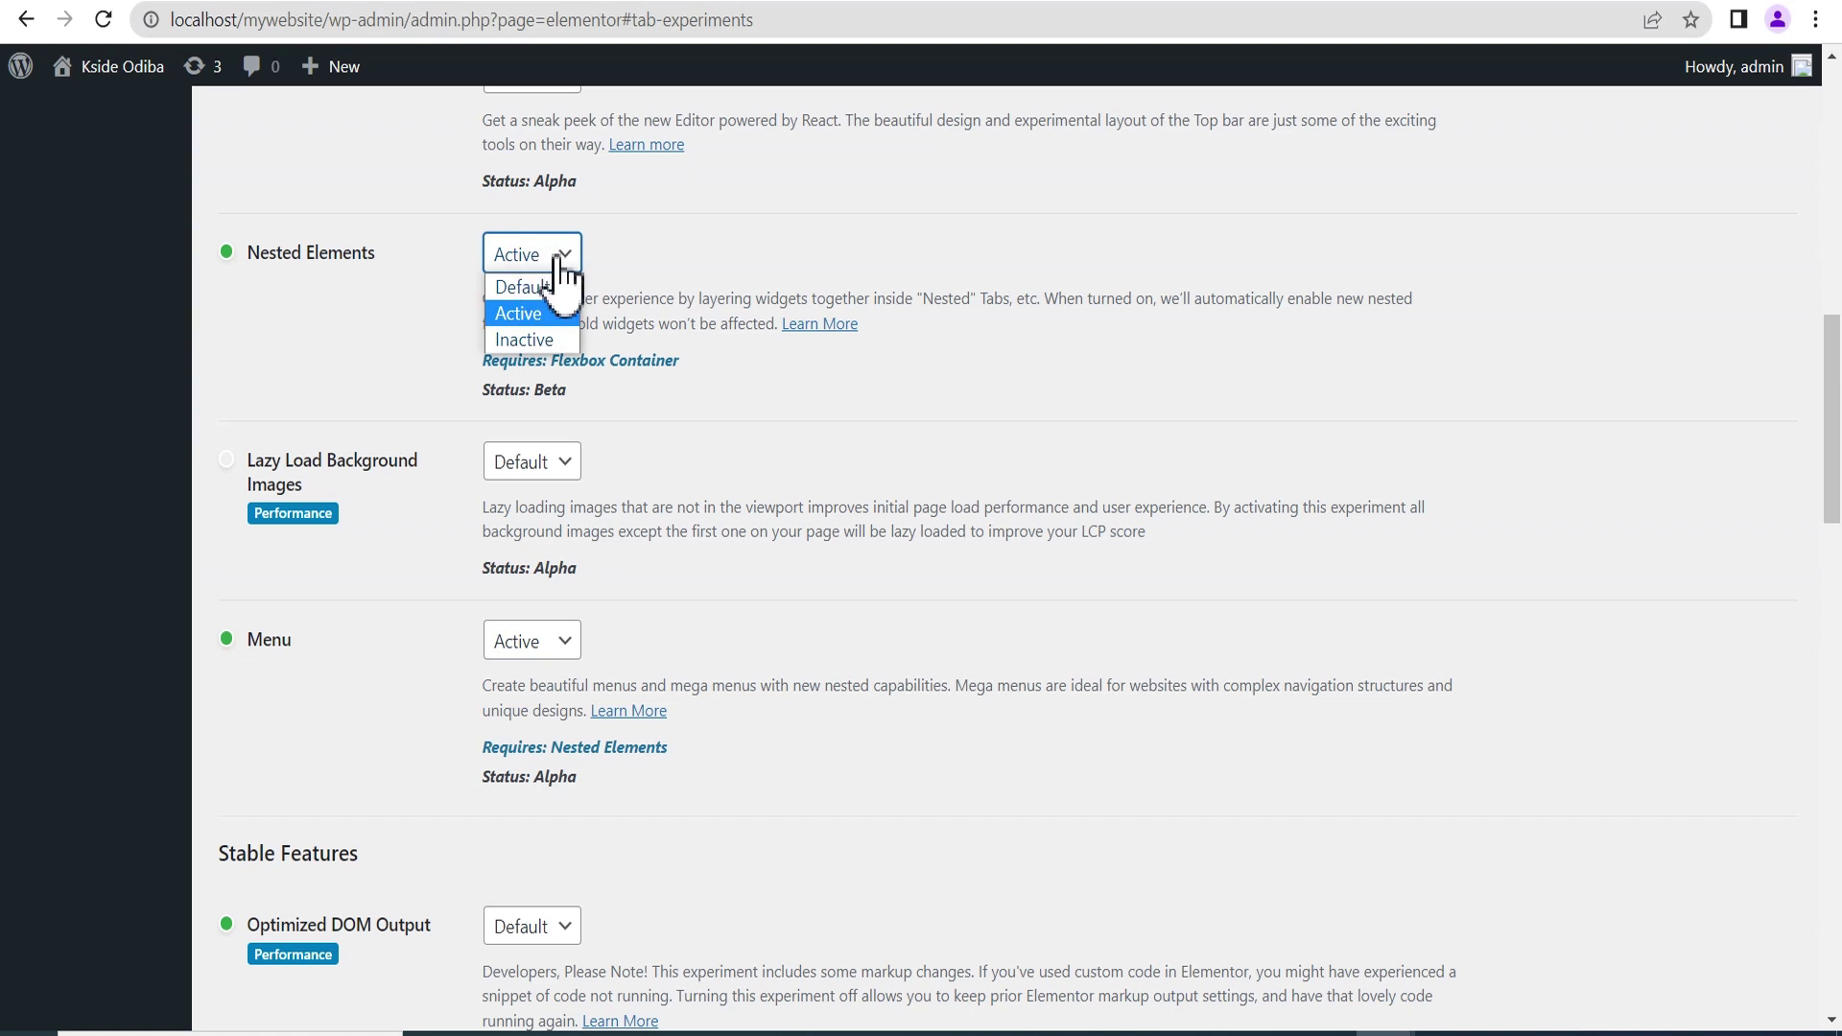
{"action": "left_click", "coordinate": [532, 255]}
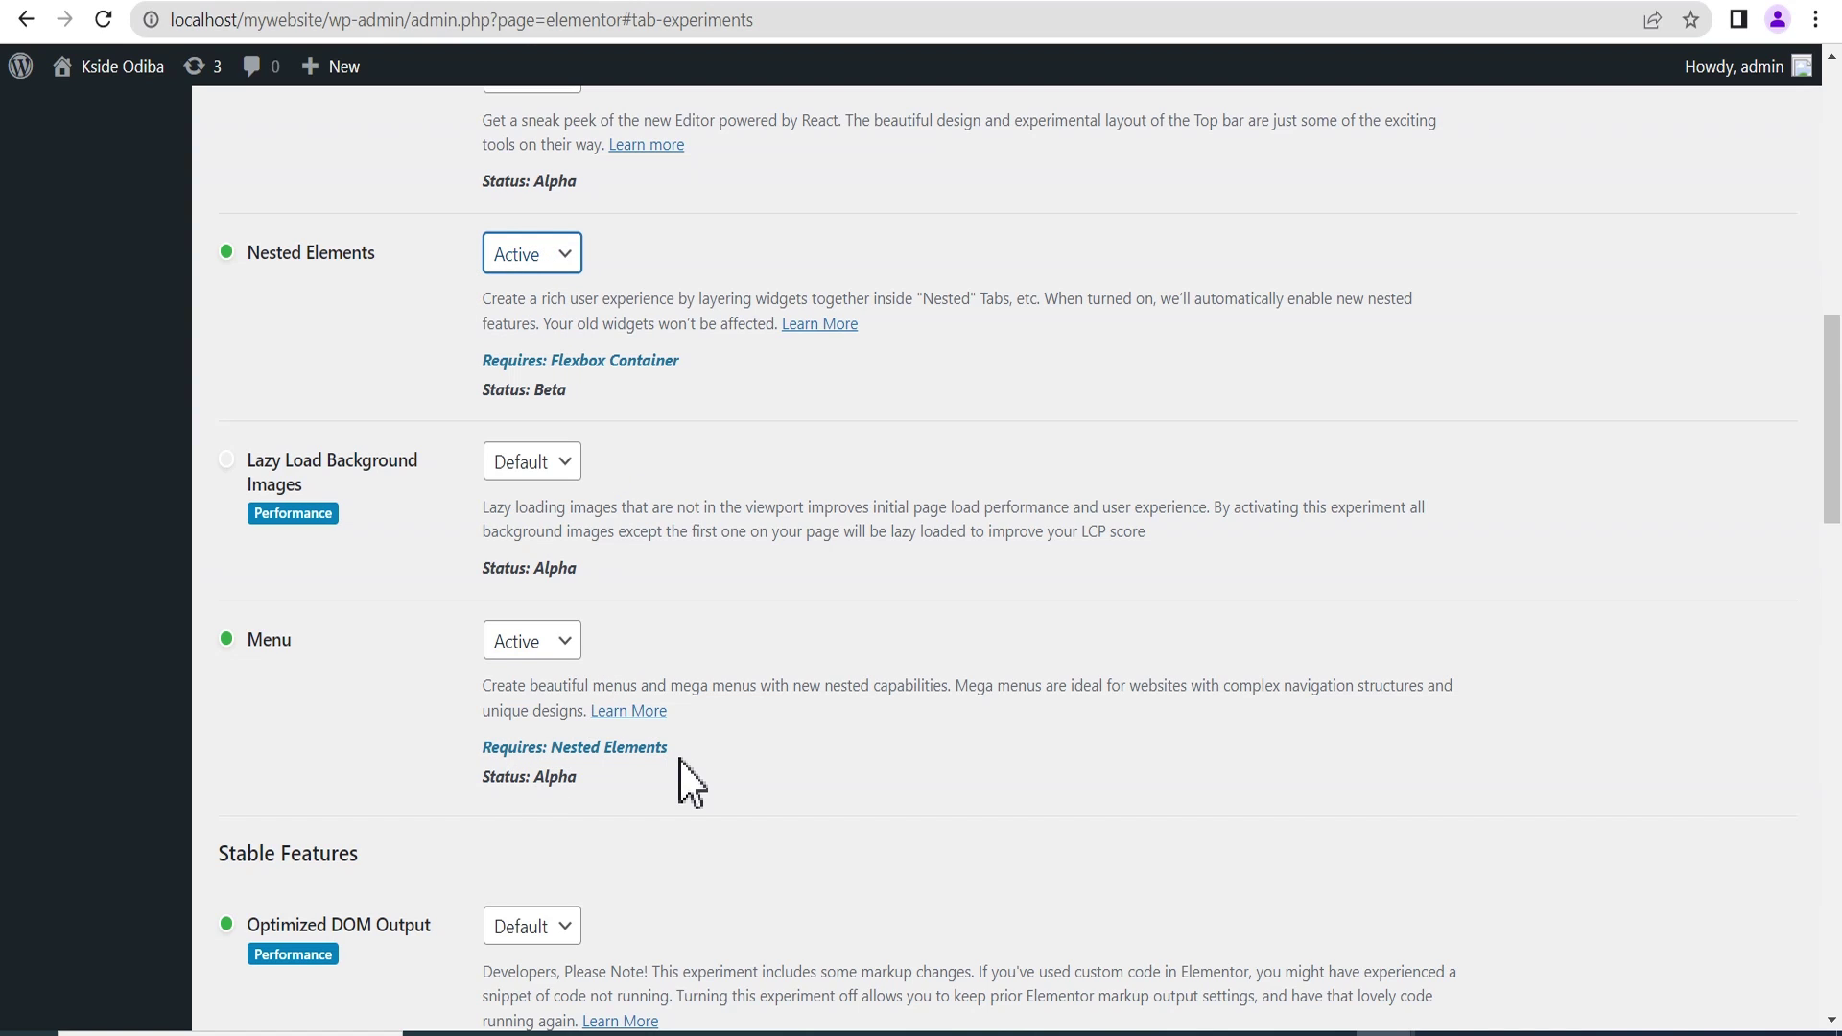
Review the Flexbox Container experiment and the stable features further down the list.
{"action": "scroll", "coordinate": [699, 705], "scroll_direction": "up", "scroll_amount": 4}
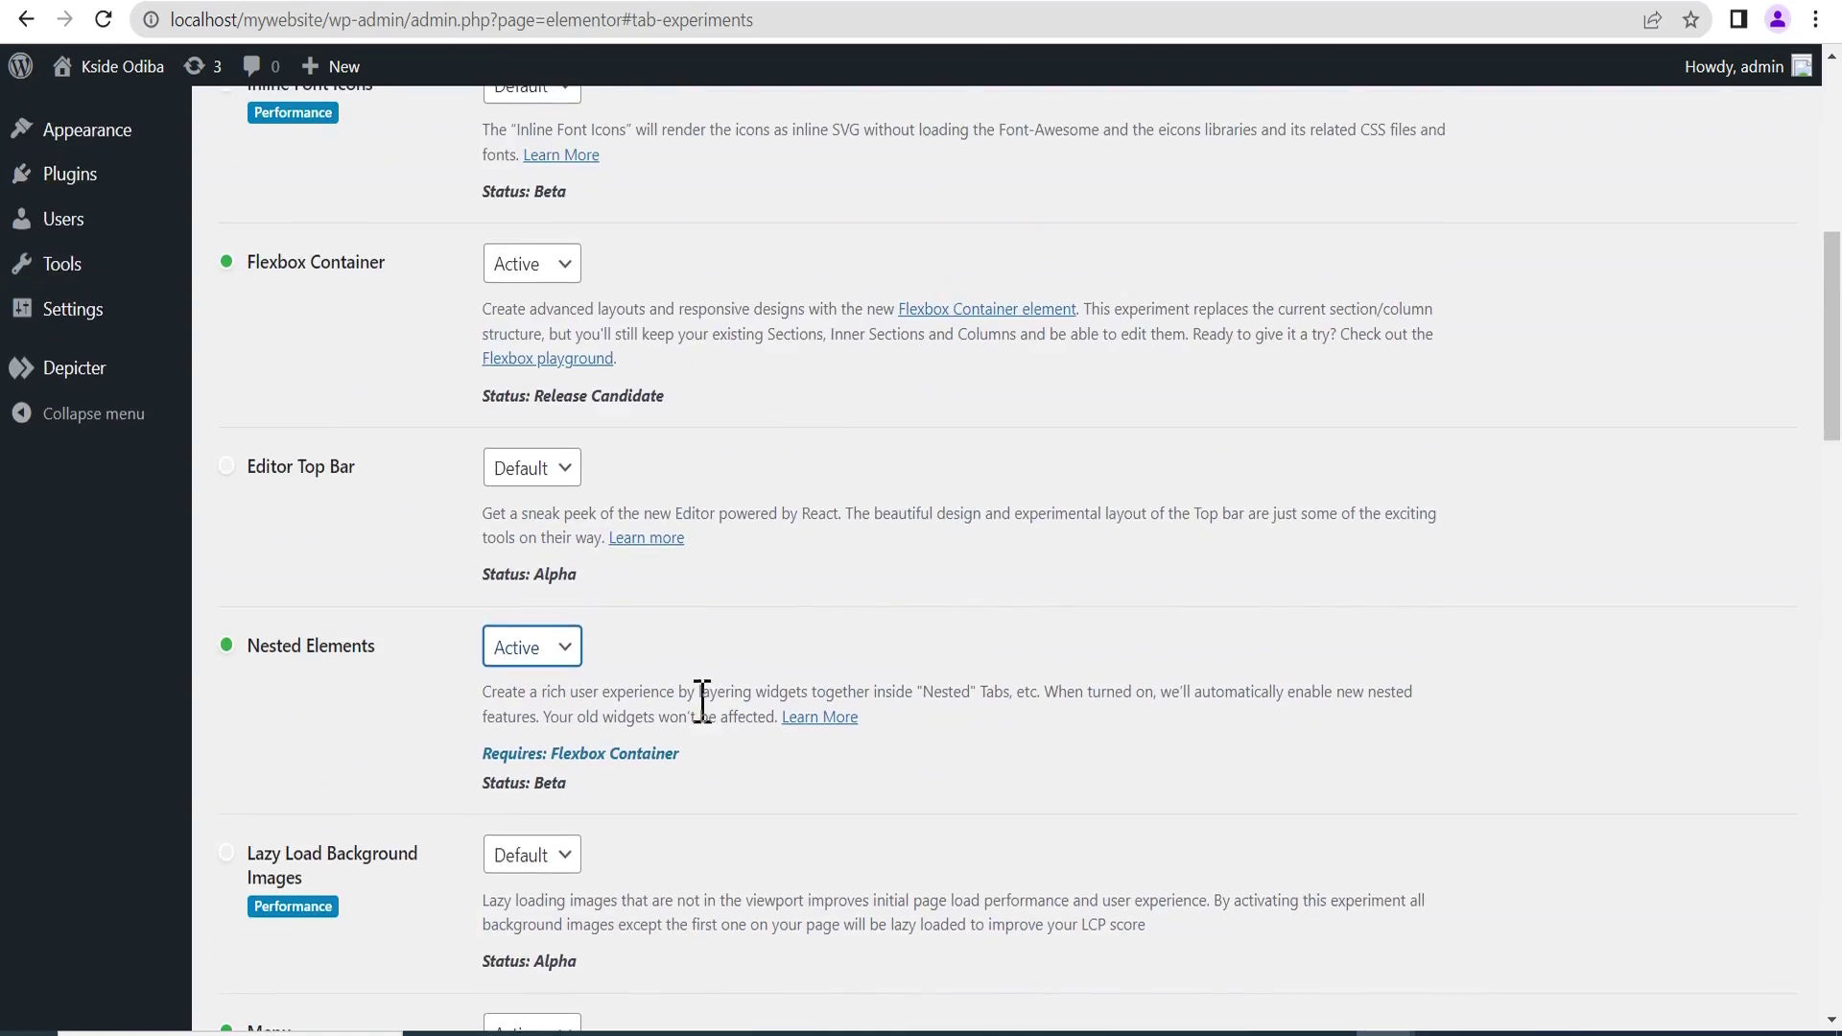
{"action": "scroll", "coordinate": [699, 701], "scroll_direction": "down", "scroll_amount": 4}
{"action": "scroll", "coordinate": [701, 696], "scroll_direction": "down", "scroll_amount": 20}
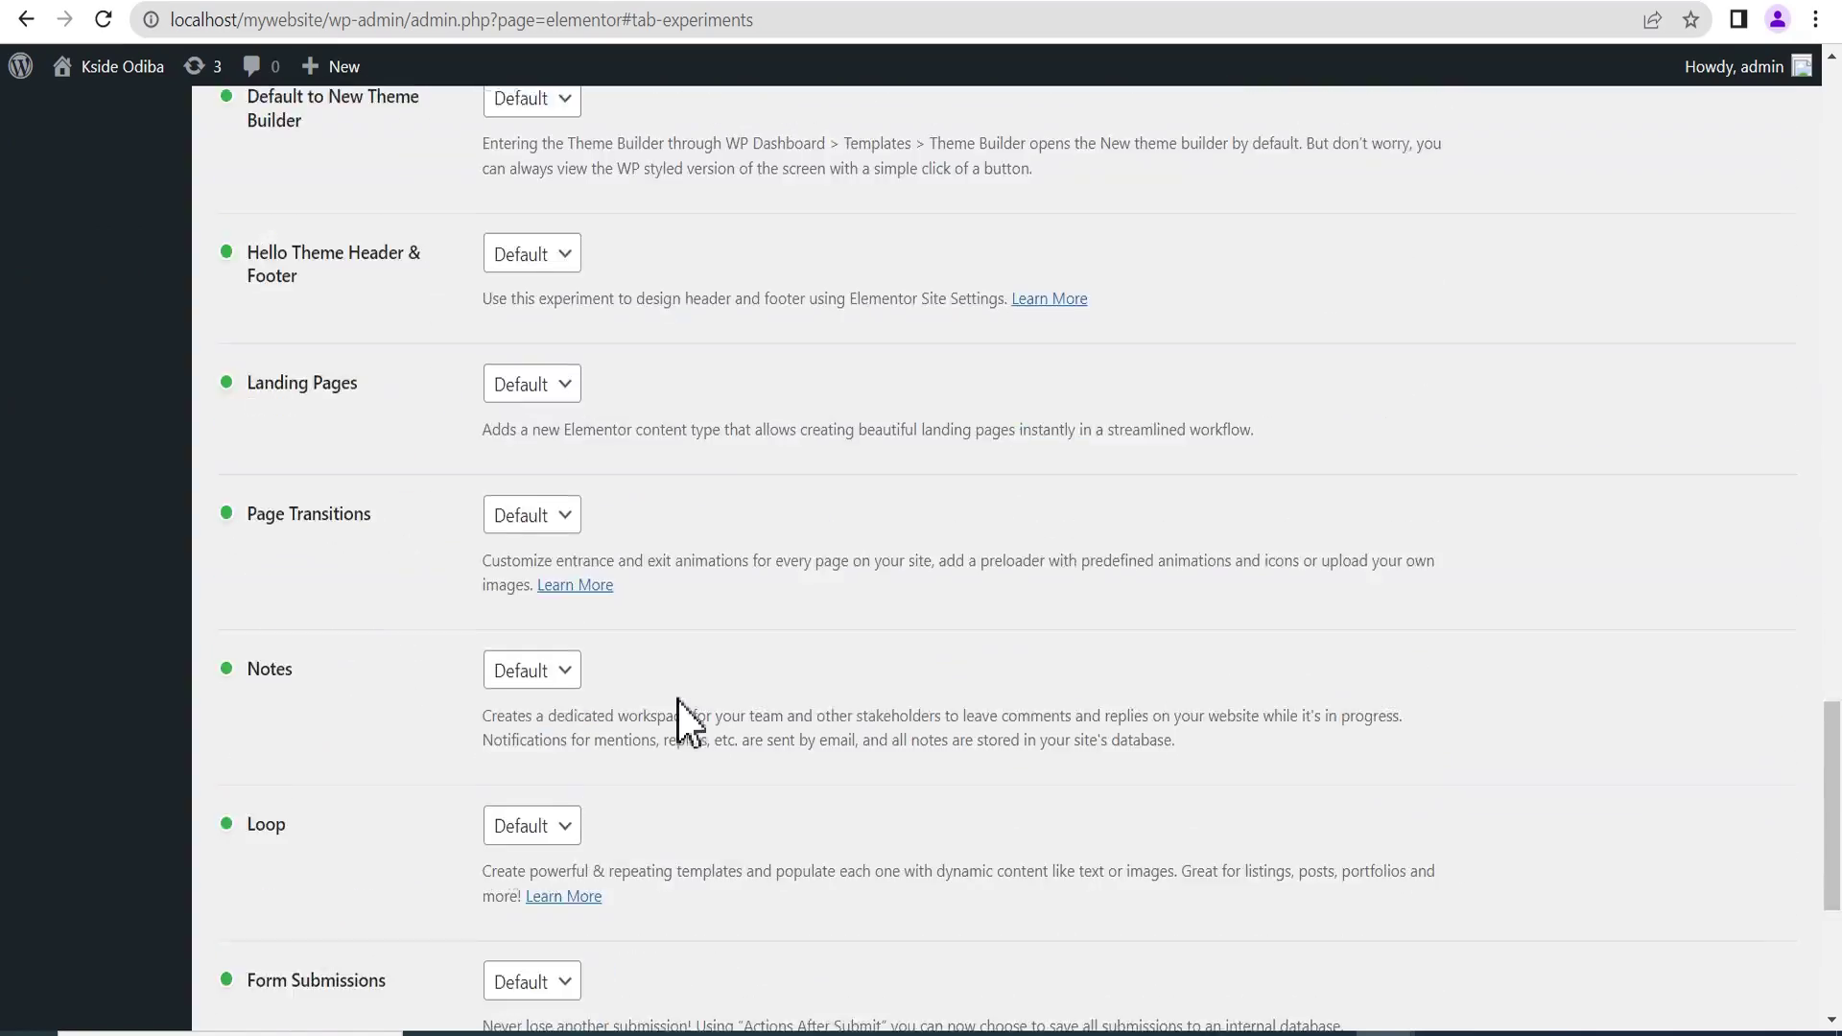
{"action": "scroll", "coordinate": [637, 733], "scroll_direction": "up", "scroll_amount": 20}
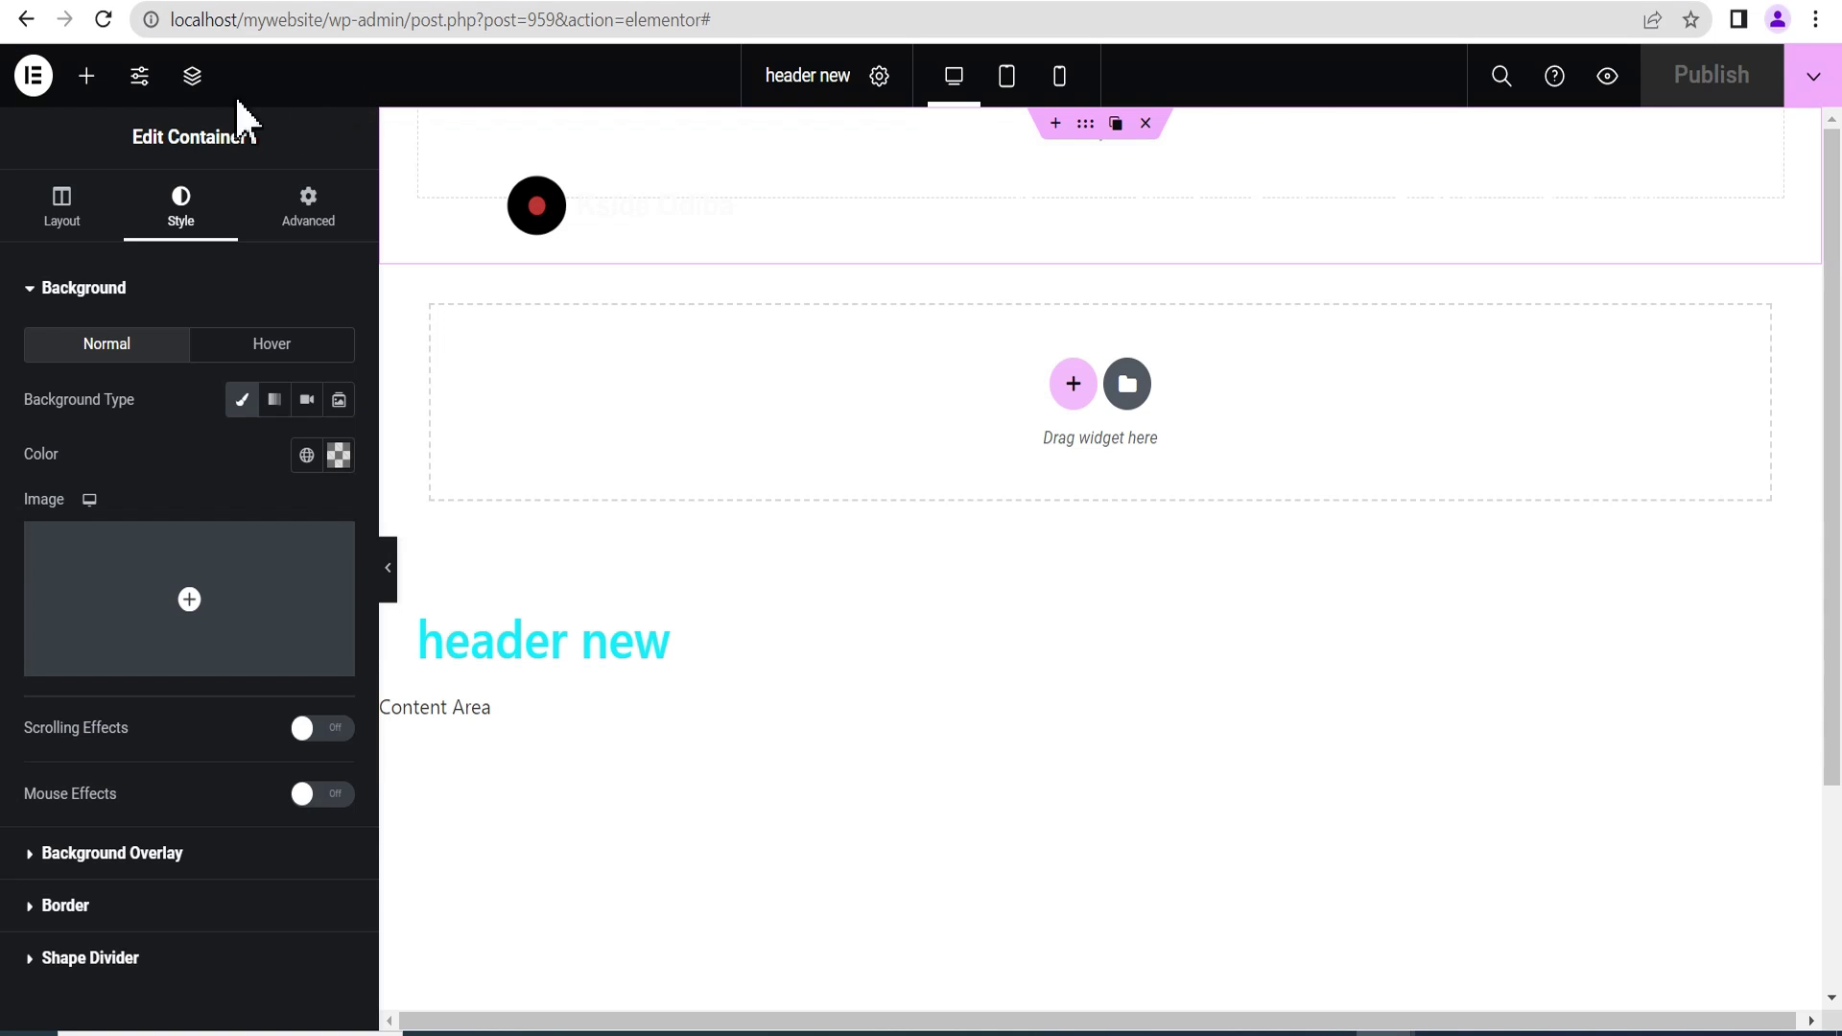
Return to the header template and browse its widget library in the top bar editor.
{"action": "left_click", "coordinate": [86, 76]}
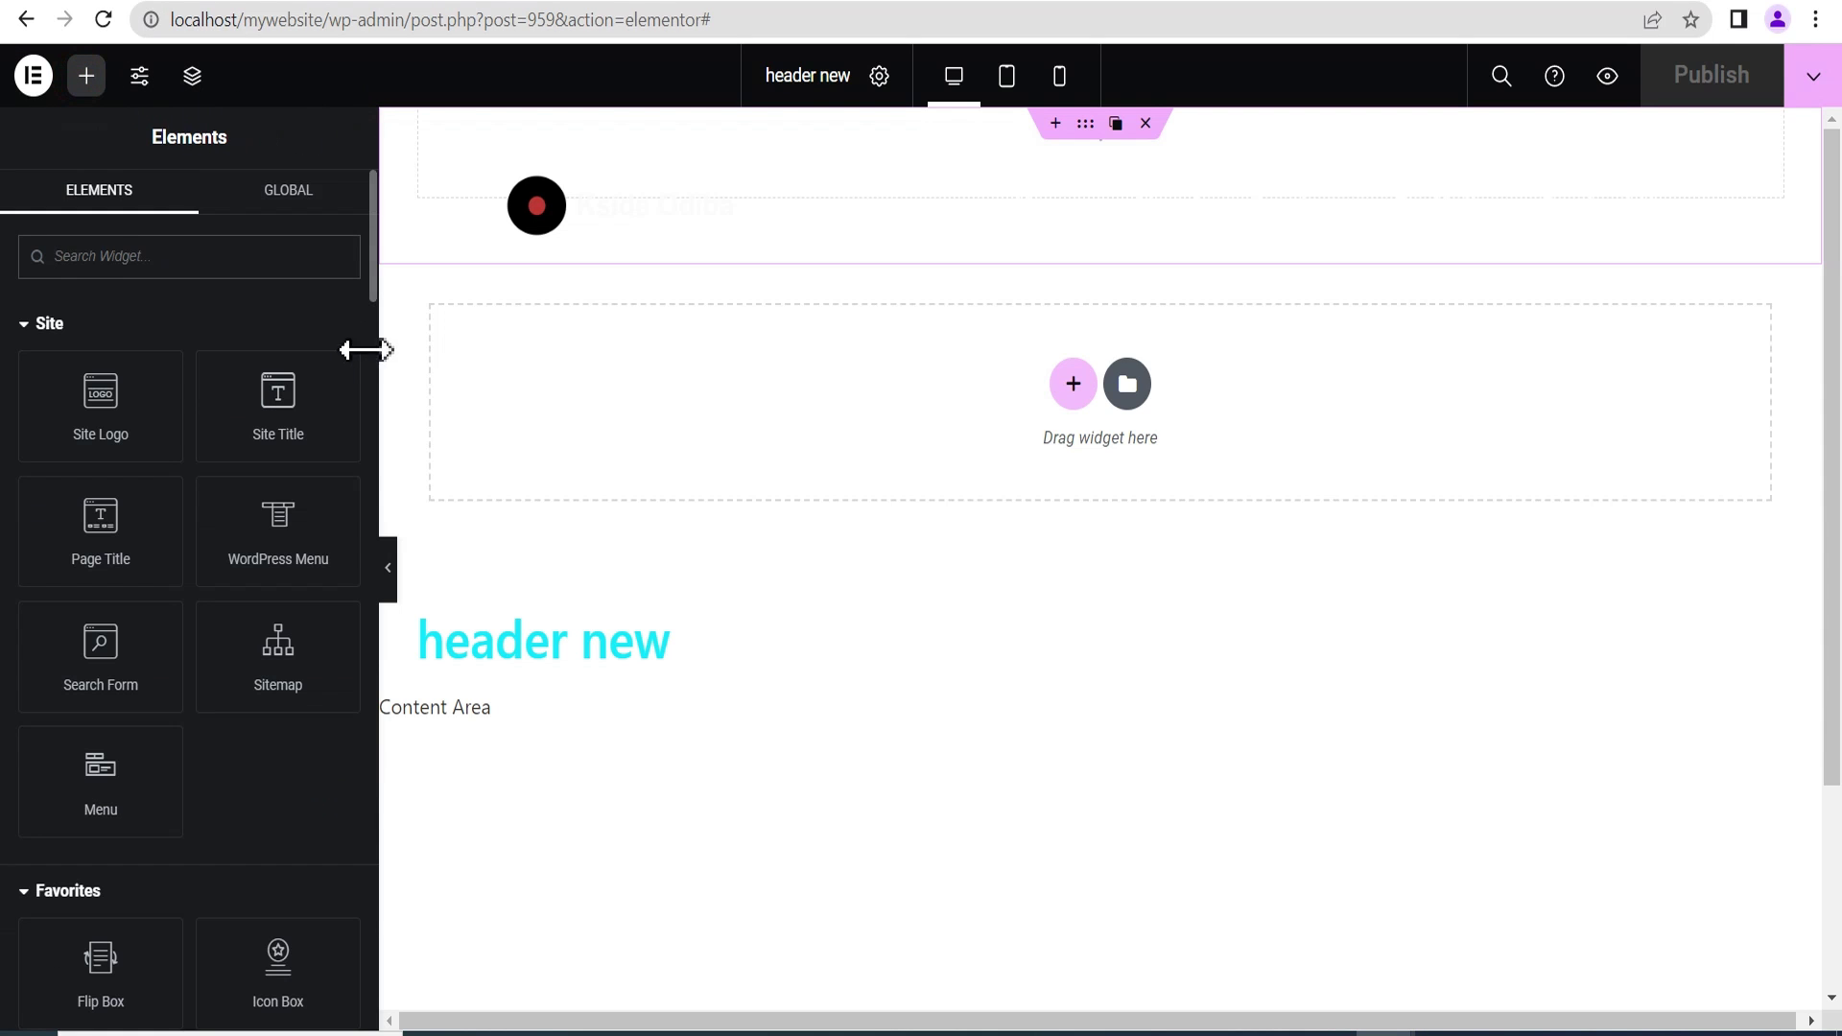
{"action": "scroll", "coordinate": [268, 530], "scroll_direction": "down", "scroll_amount": 10}
{"action": "scroll", "coordinate": [271, 514], "scroll_direction": "up", "scroll_amount": 10}
{"action": "left_click", "coordinate": [597, 4]}
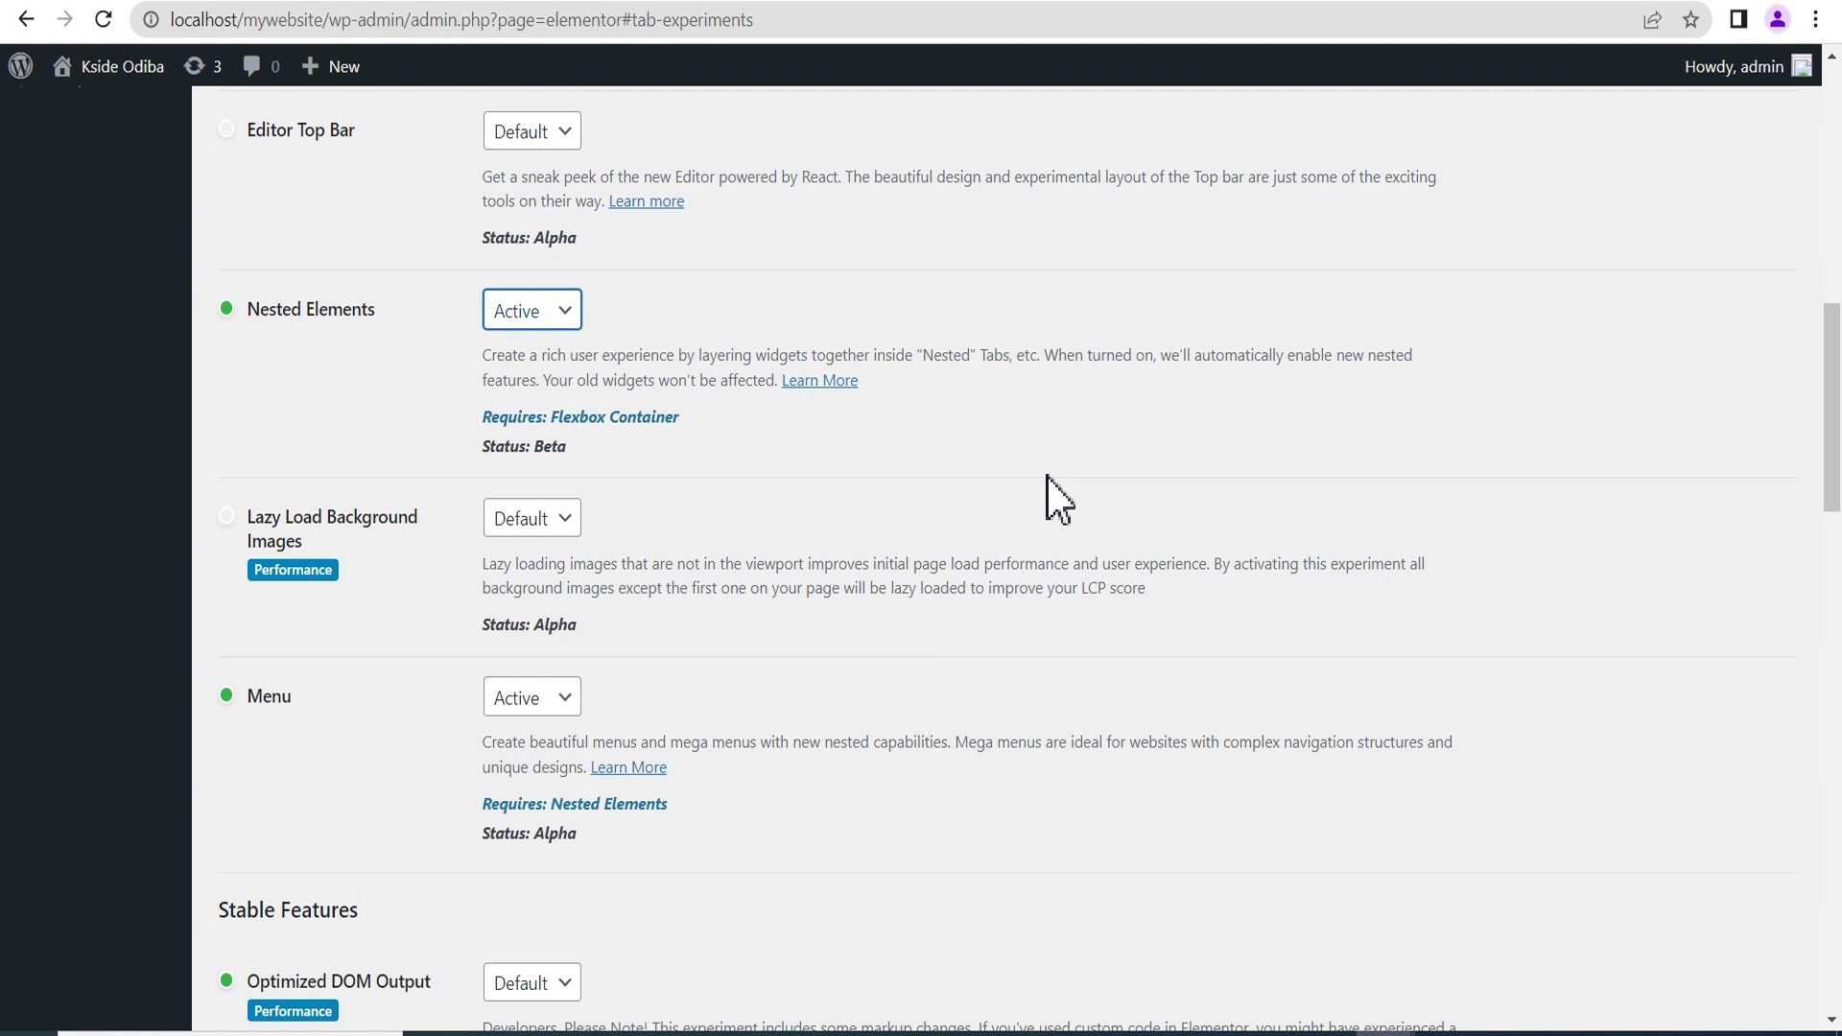
In the Elementor feature settings, set the Editor Top Bar experiment to Active.
{"action": "scroll", "coordinate": [1045, 475], "scroll_direction": "up", "scroll_amount": 2}
{"action": "scroll", "coordinate": [1038, 470], "scroll_direction": "up", "scroll_amount": 3}
{"action": "scroll", "coordinate": [1027, 470], "scroll_direction": "down", "scroll_amount": 2}
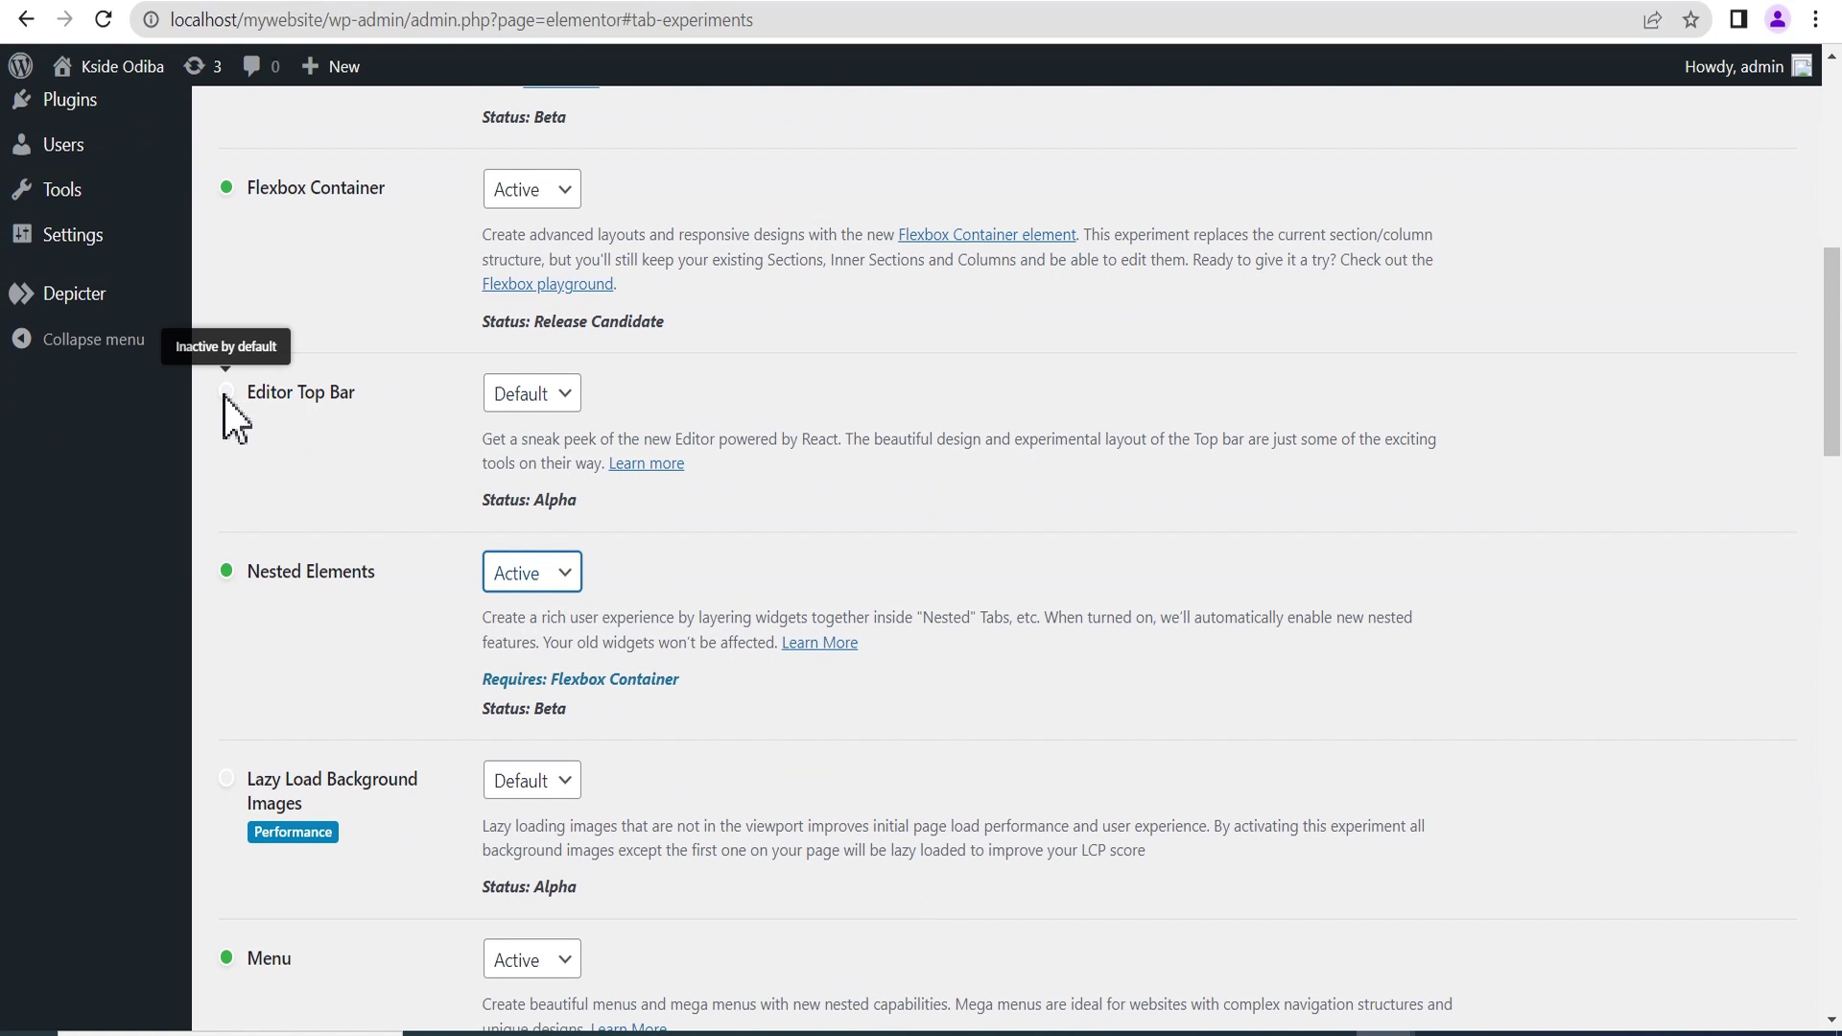
{"action": "left_click", "coordinate": [527, 407]}
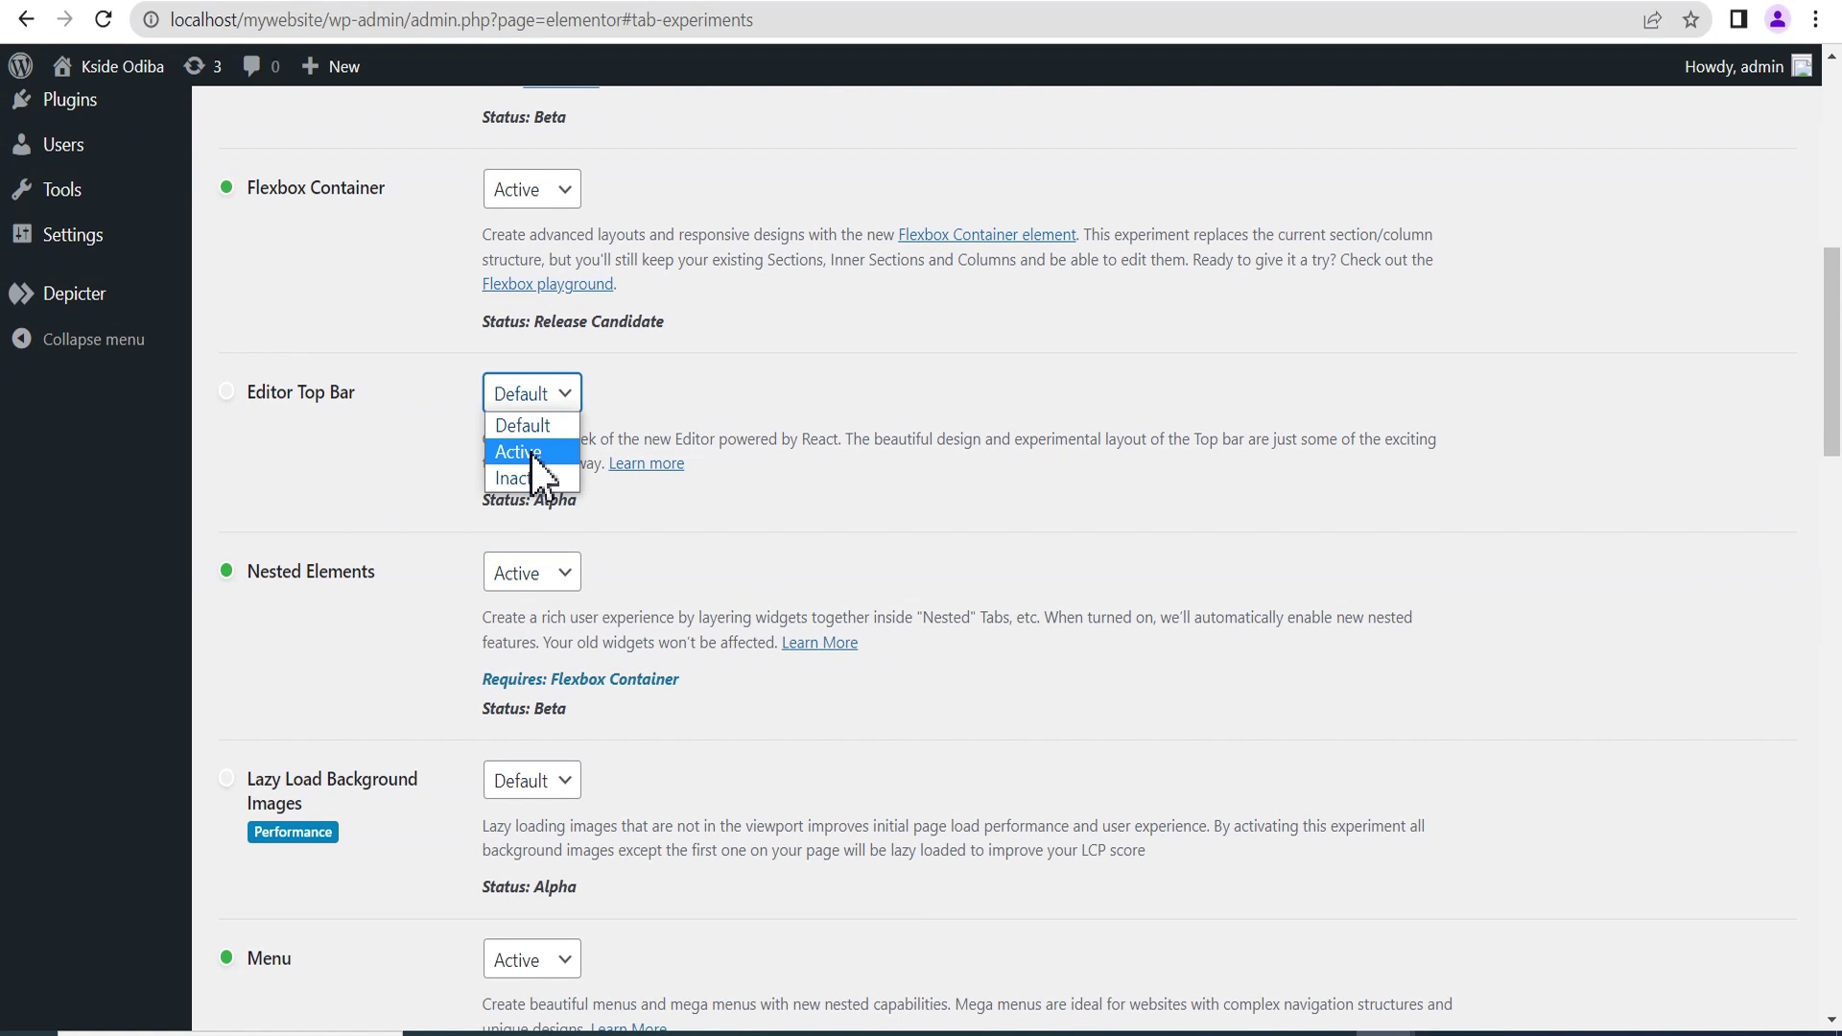
{"action": "left_click", "coordinate": [528, 452]}
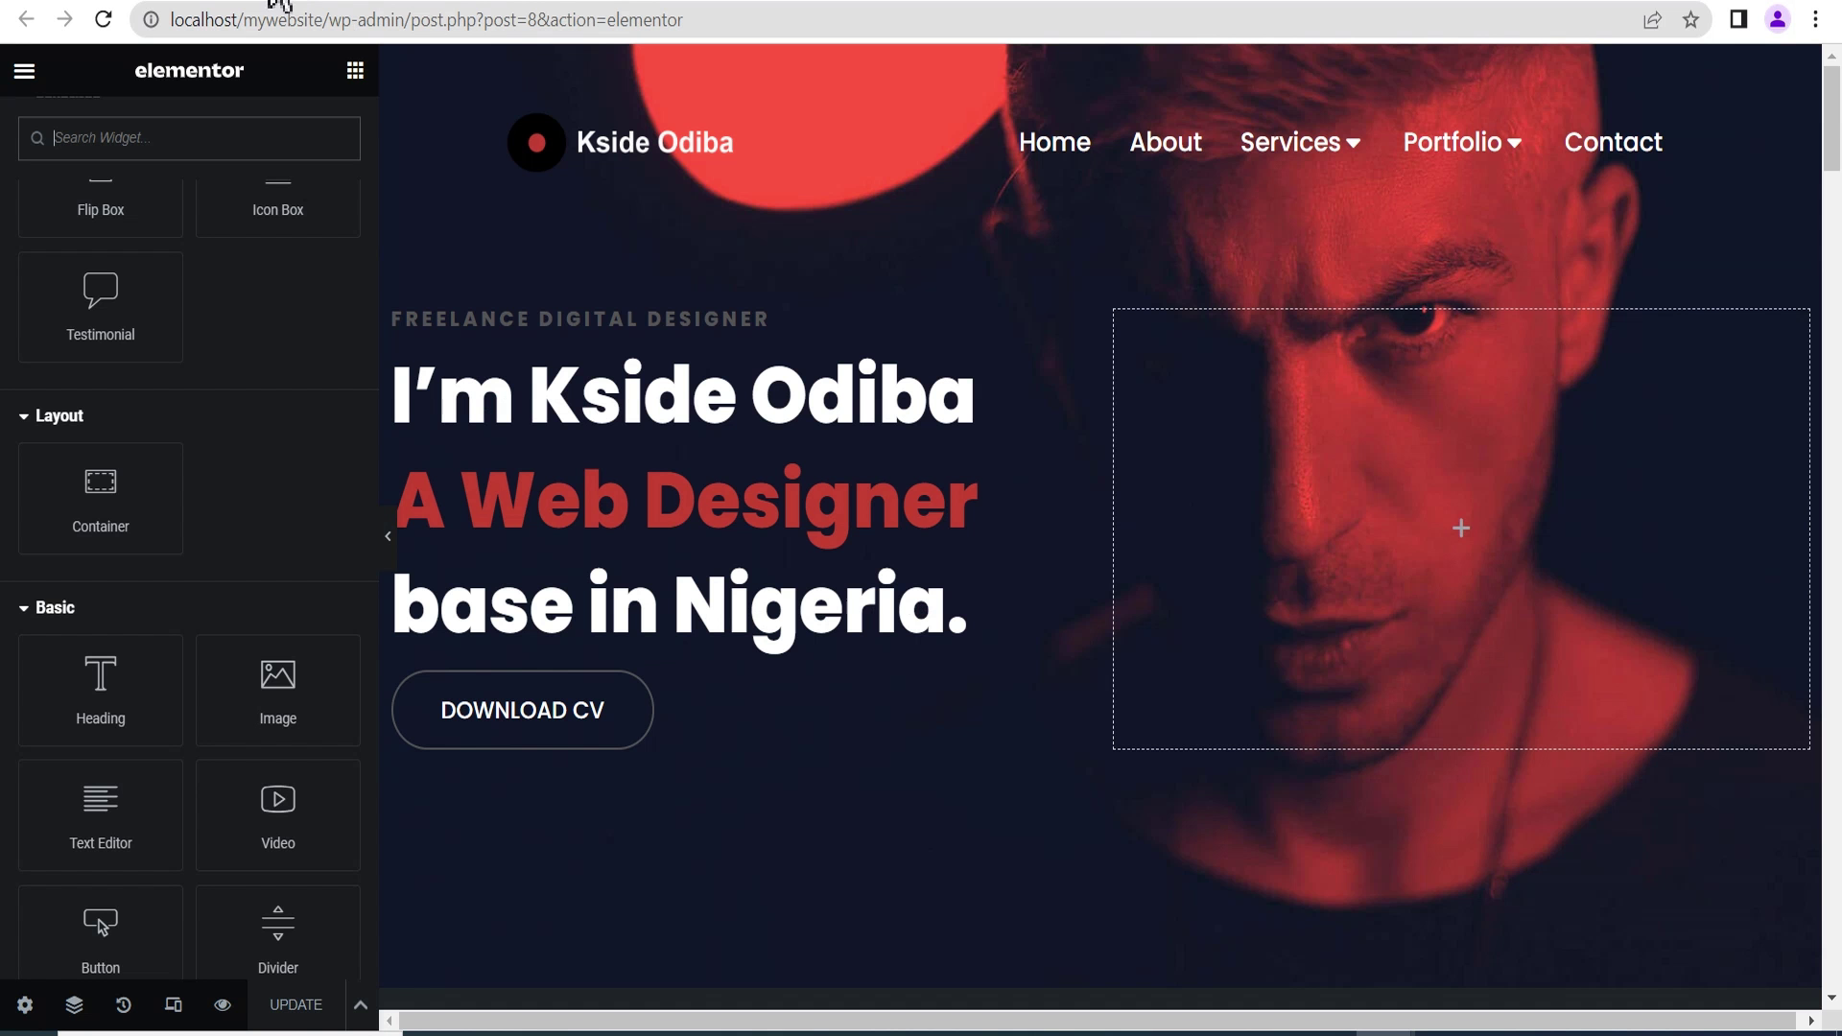
Browse the widget list of the home page in the classic editor for comparison.
{"action": "scroll", "coordinate": [234, 403], "scroll_direction": "down", "scroll_amount": 10}
{"action": "scroll", "coordinate": [244, 404], "scroll_direction": "down", "scroll_amount": 5}
{"action": "scroll", "coordinate": [244, 404], "scroll_direction": "up", "scroll_amount": 15}
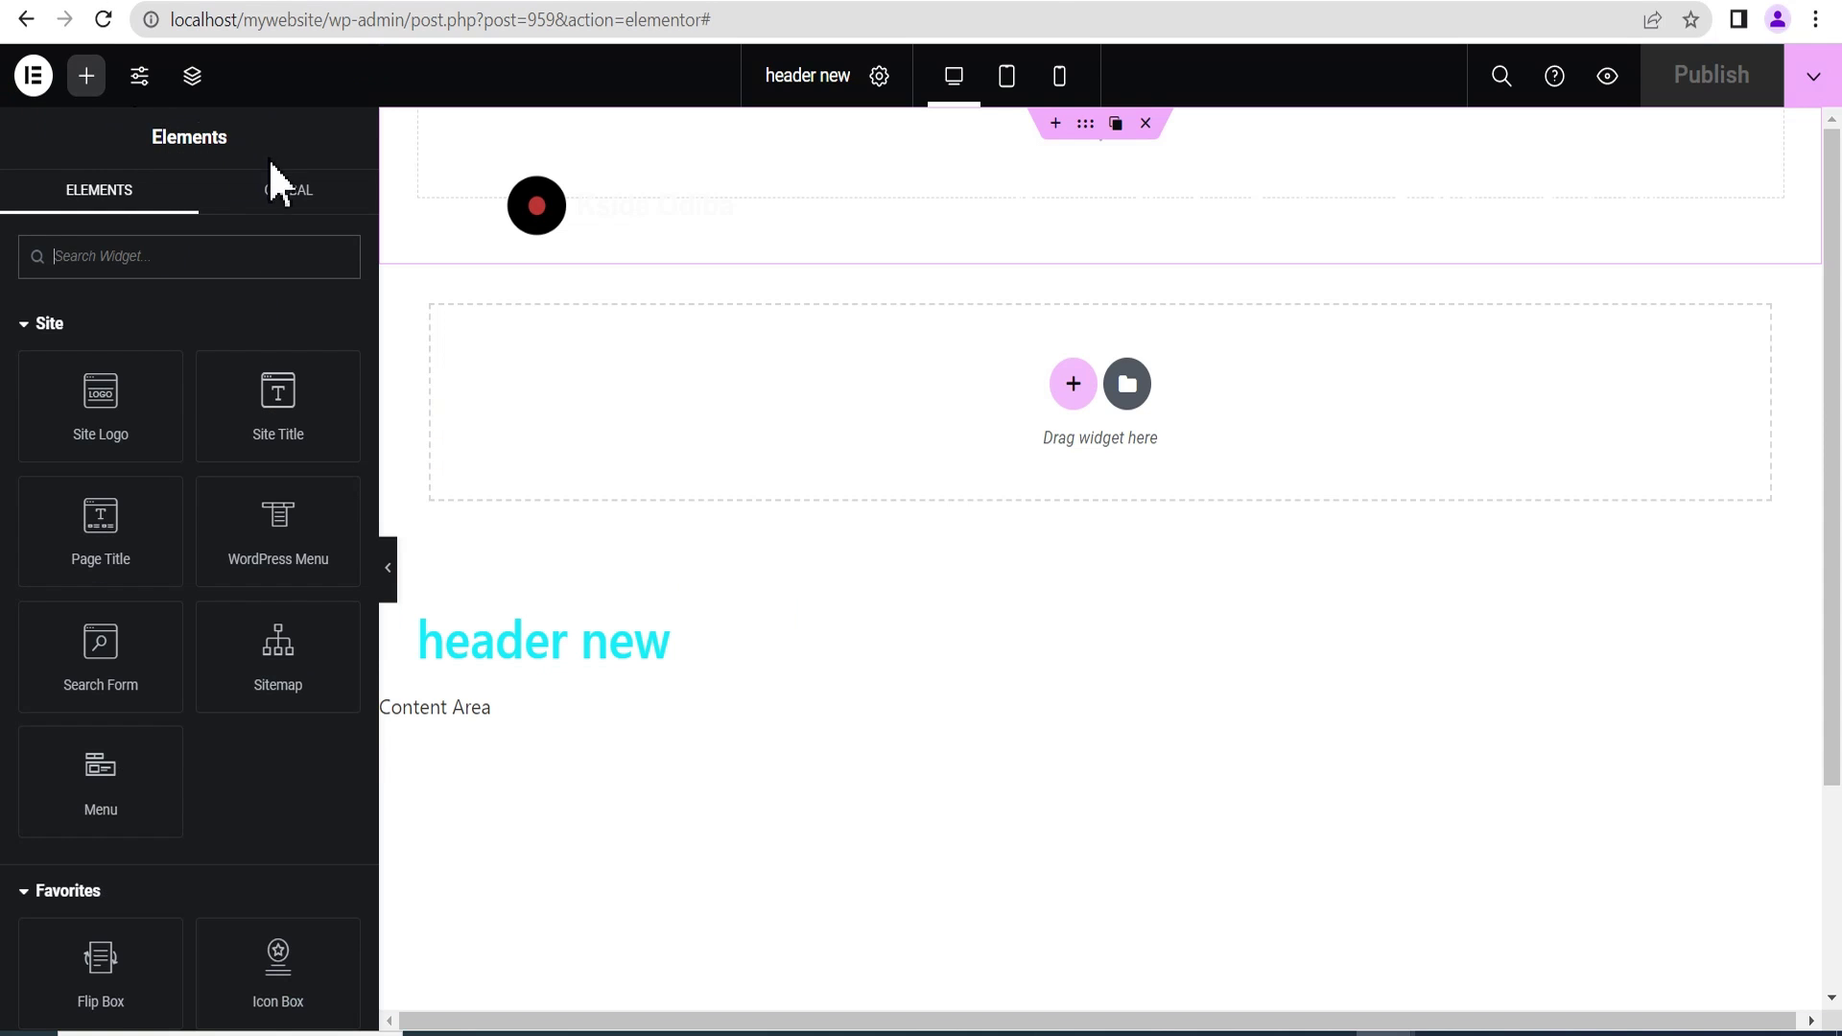
Return to the Elementor feature settings and save the changes with the Editor Top Bar experiment active.
{"action": "scroll", "coordinate": [206, 279], "scroll_direction": "down", "scroll_amount": 10}
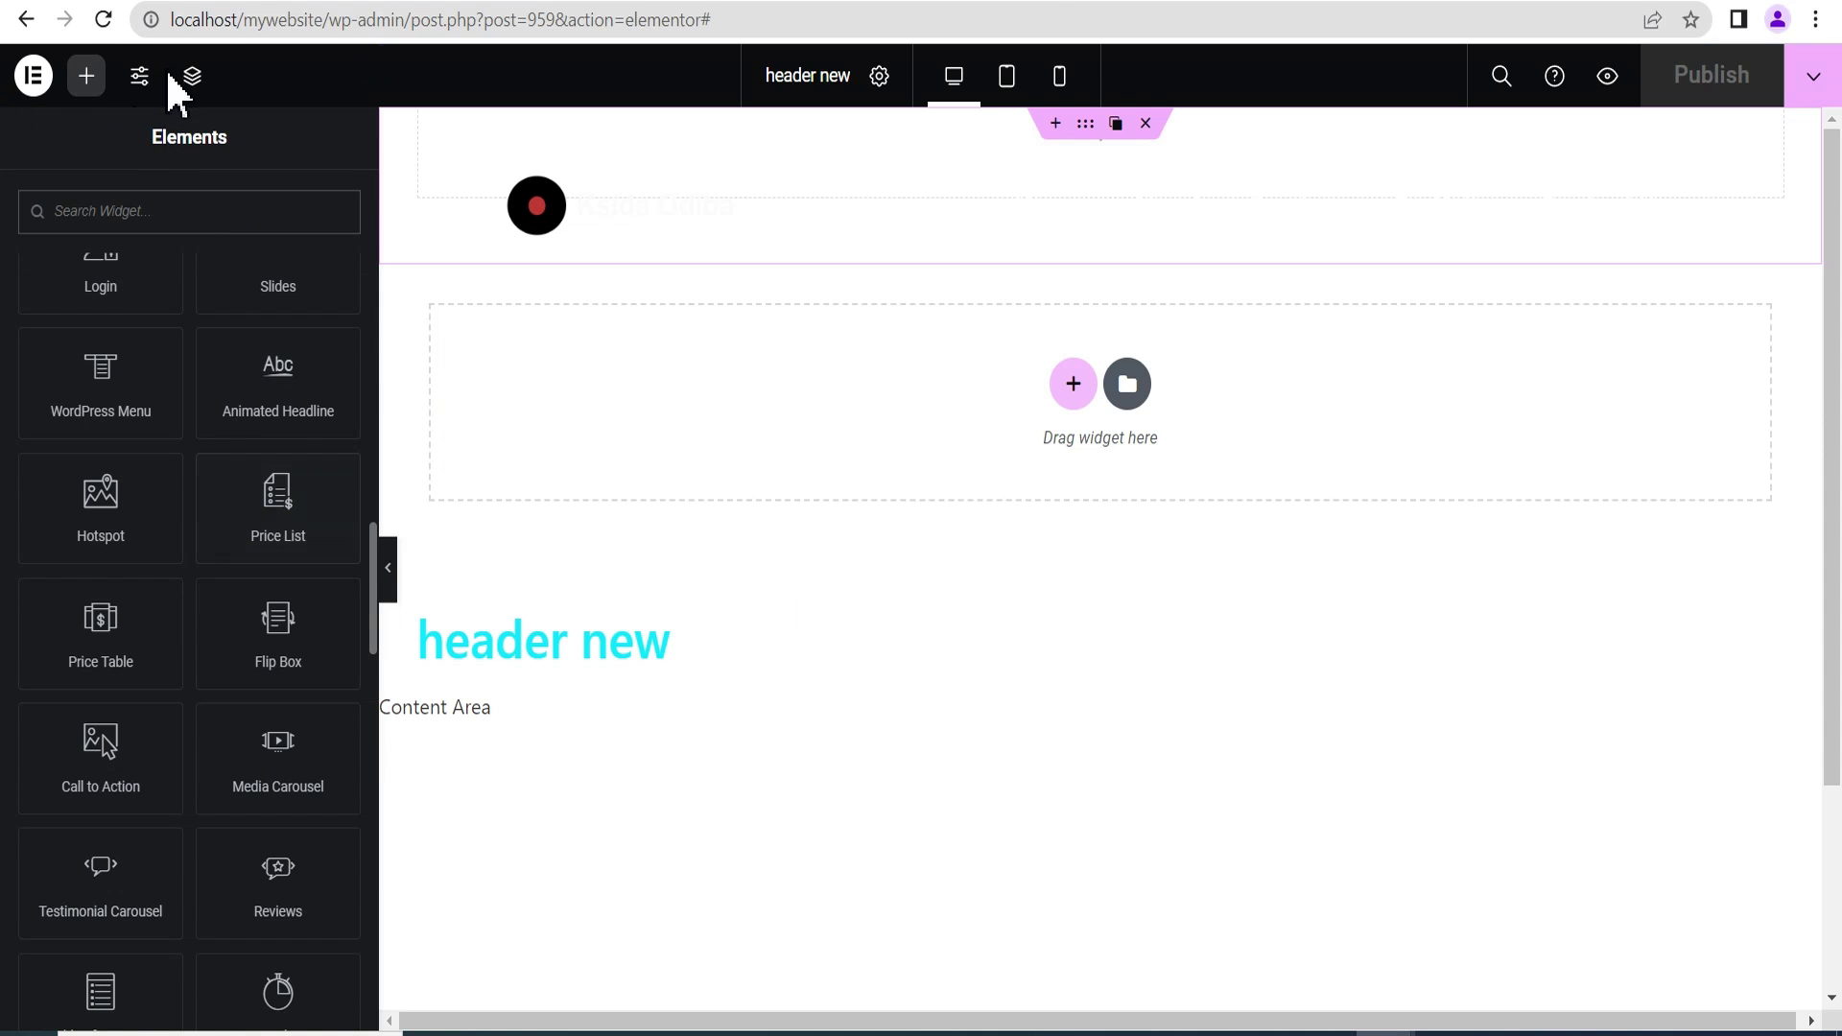
{"action": "left_click", "coordinate": [1816, 79]}
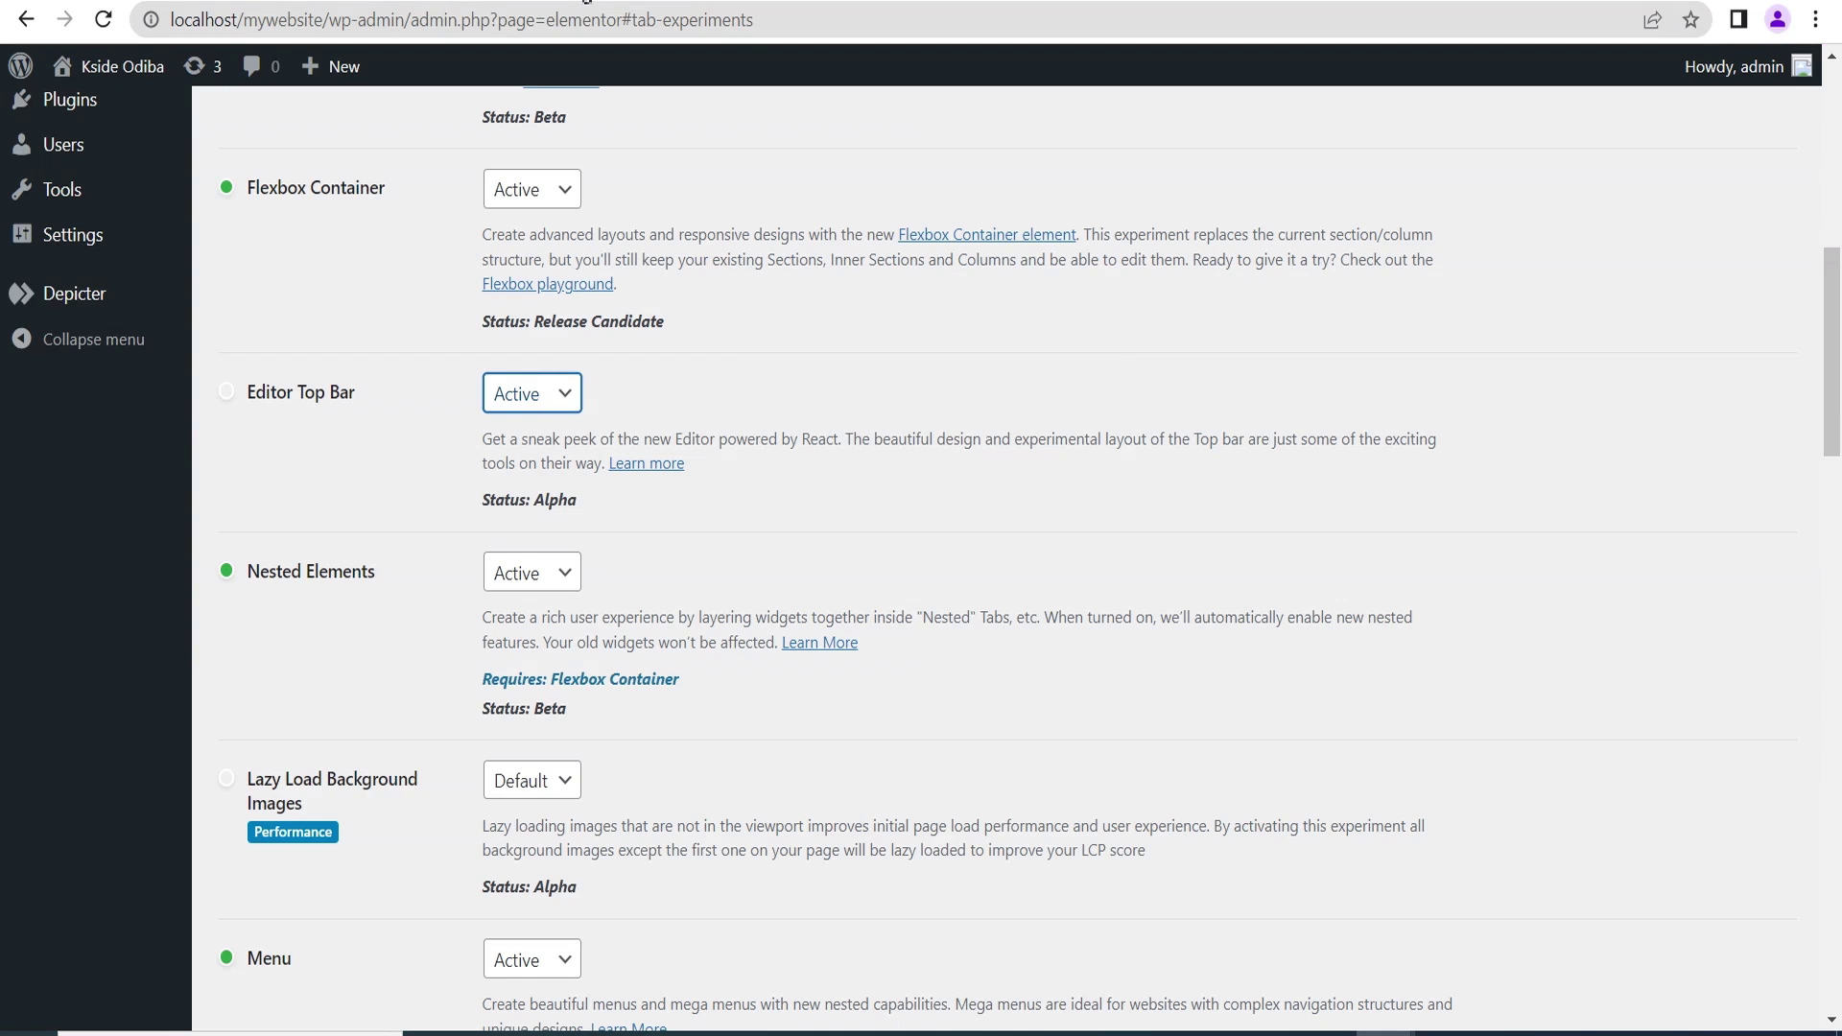
{"action": "scroll", "coordinate": [361, 740], "scroll_direction": "down", "scroll_amount": 20}
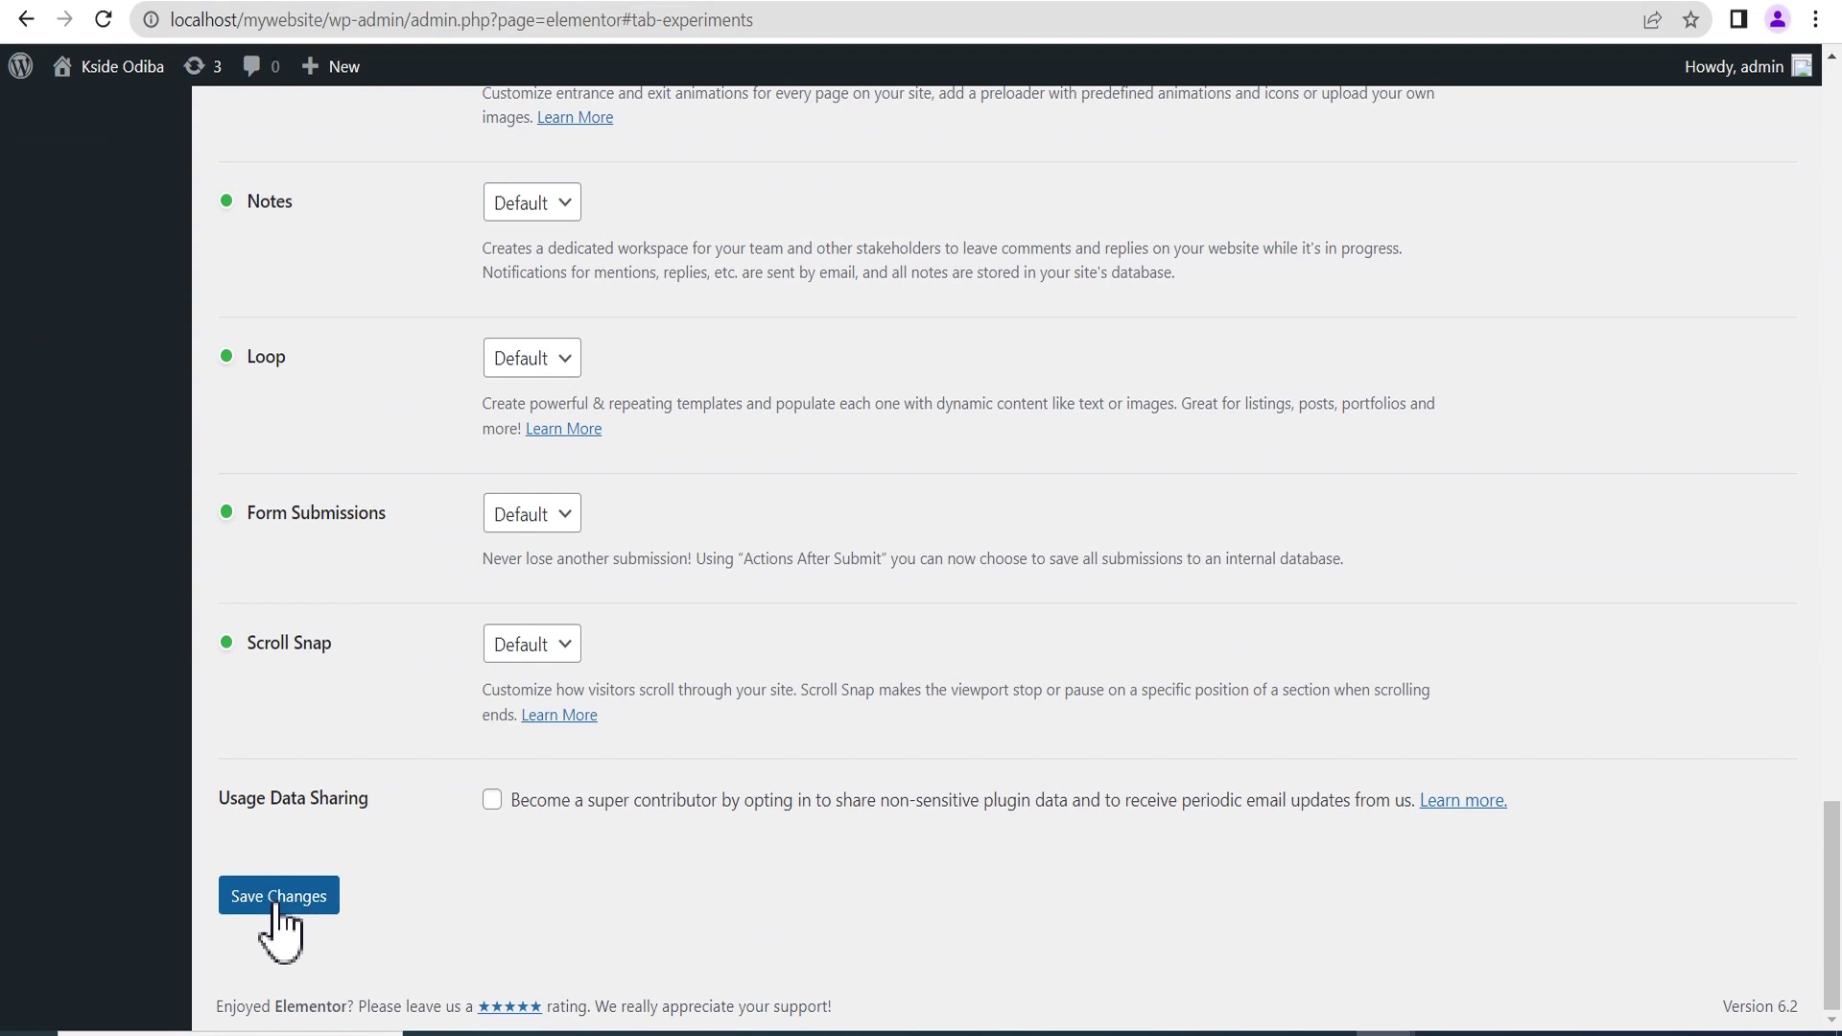
{"action": "left_click", "coordinate": [277, 897]}
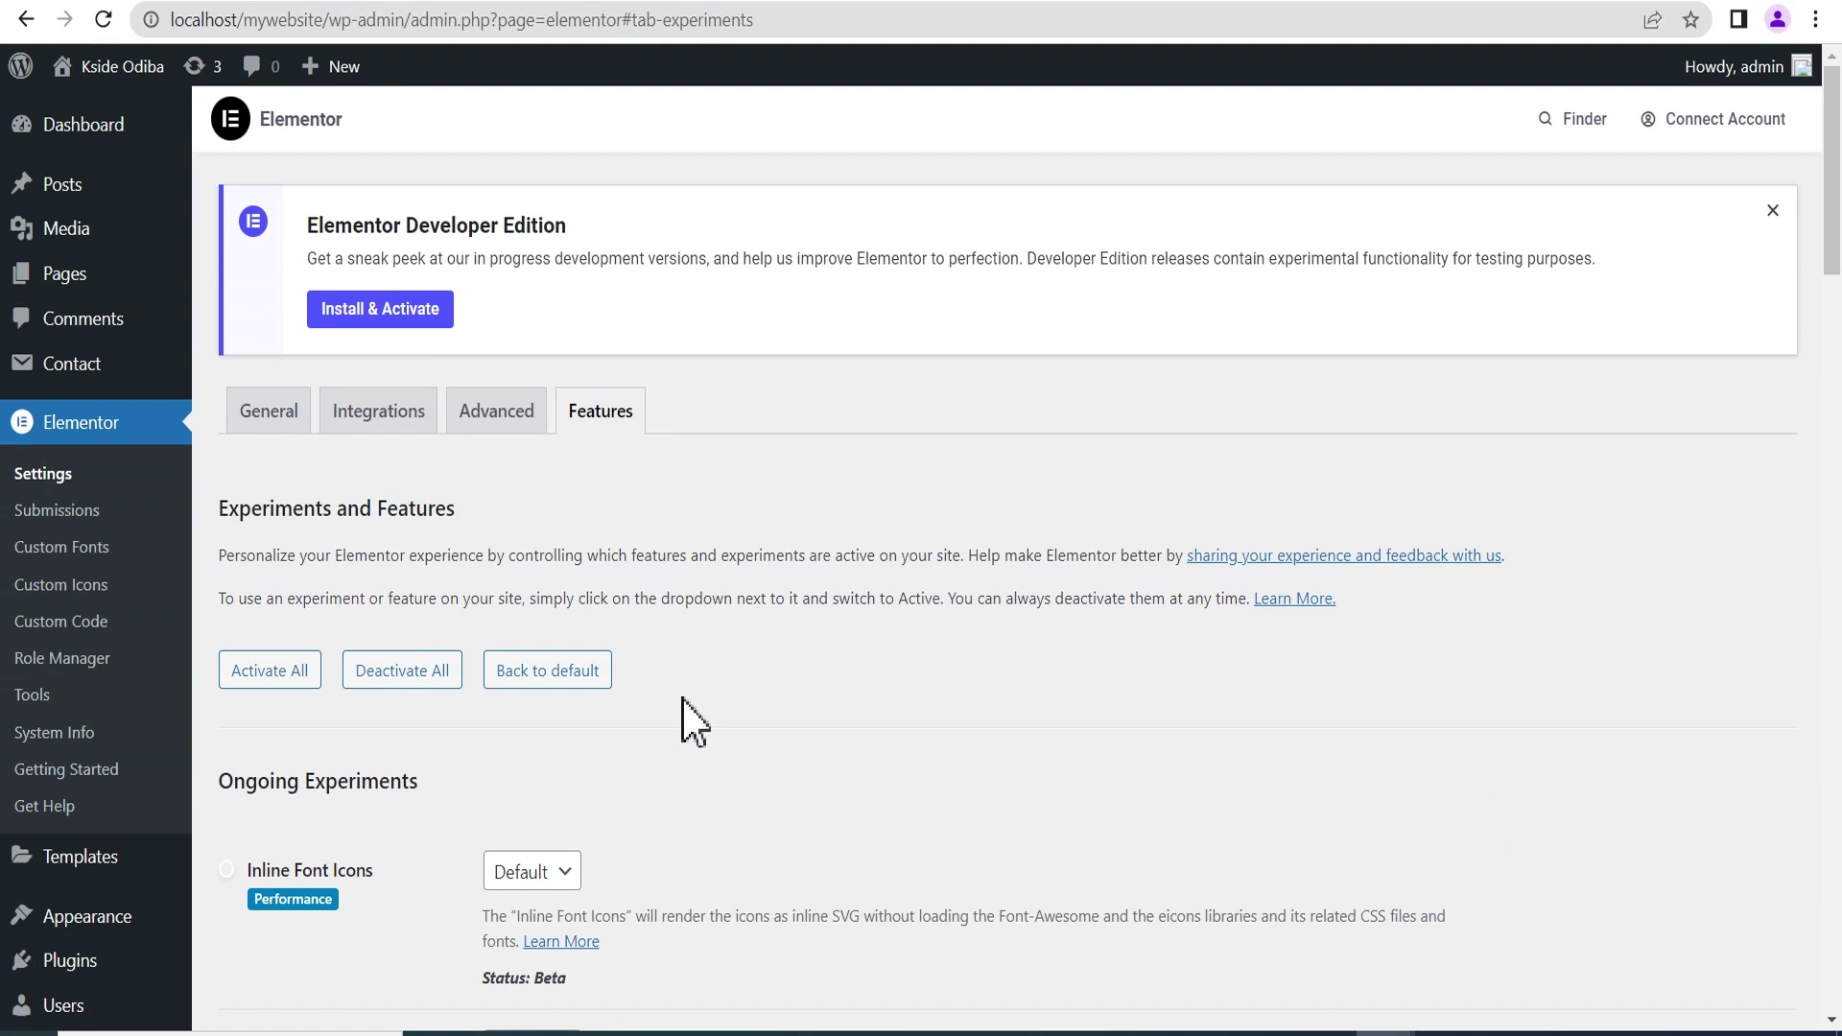
Open the "header new" header template for editing from the Theme Builder.
{"action": "scroll", "coordinate": [276, 582], "scroll_direction": "down", "scroll_amount": 4}
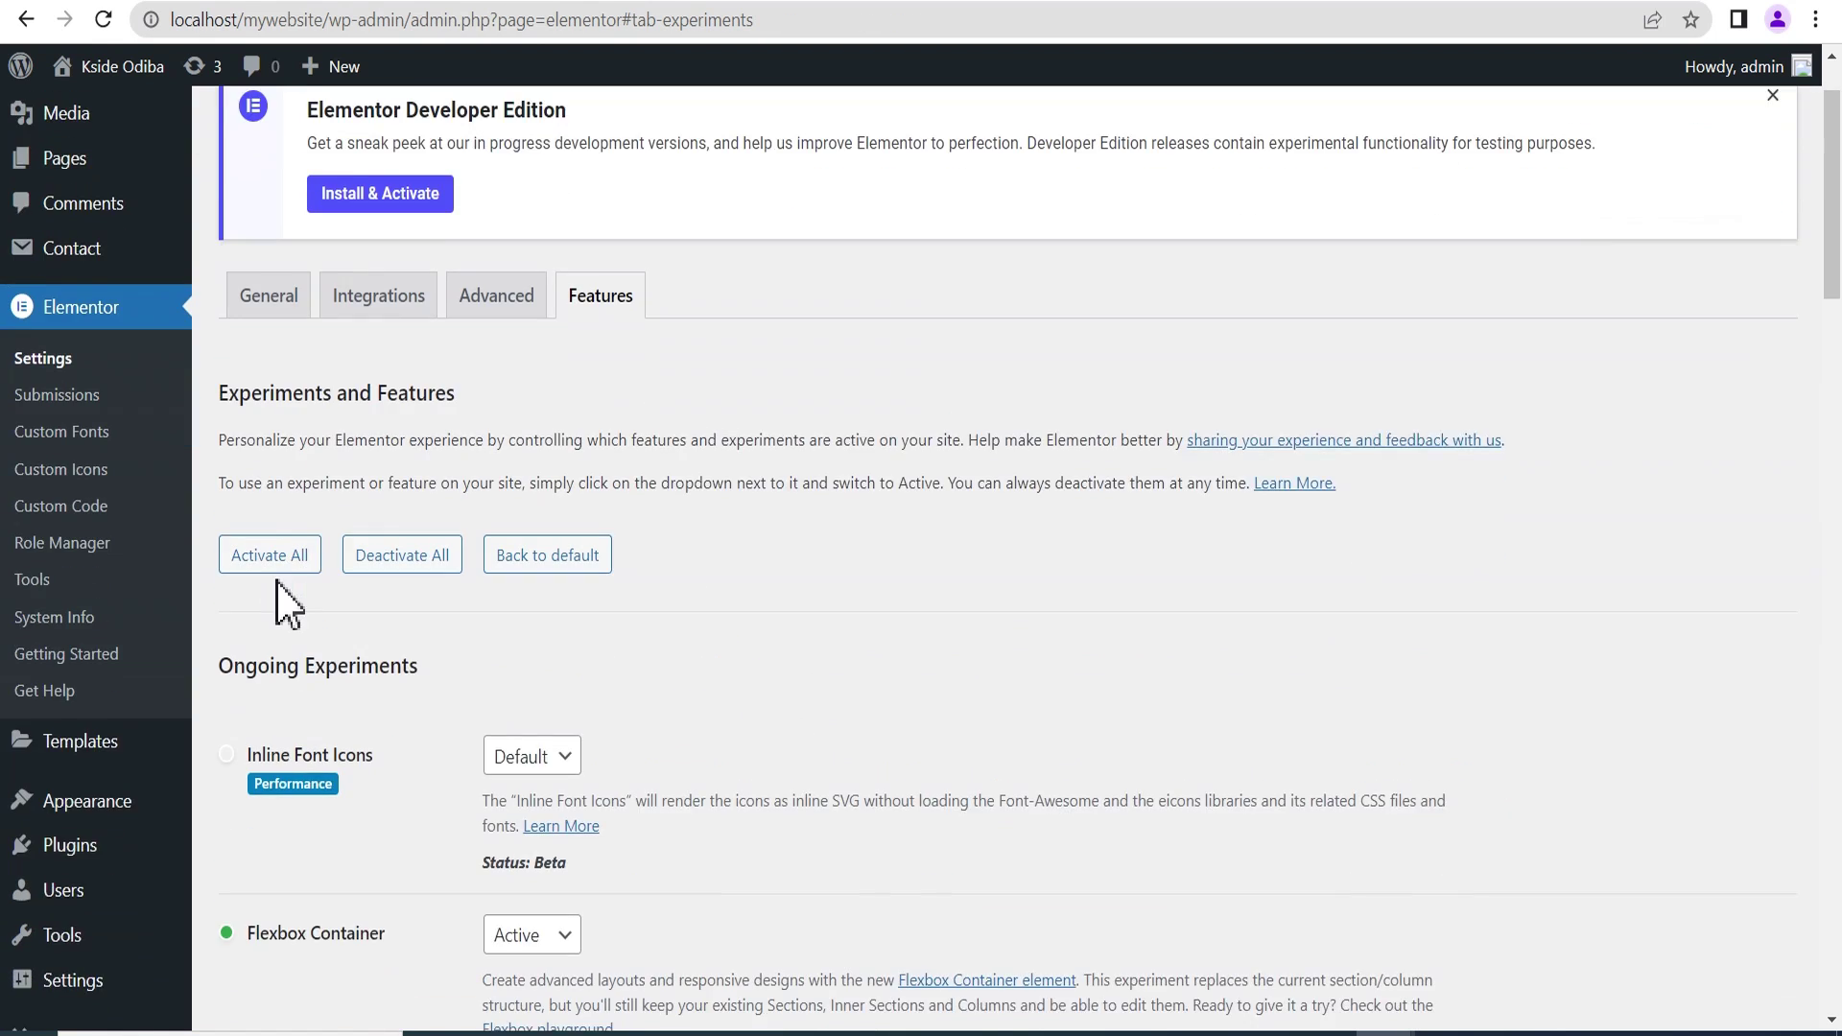
{"action": "mouse_move", "coordinate": [70, 486]}
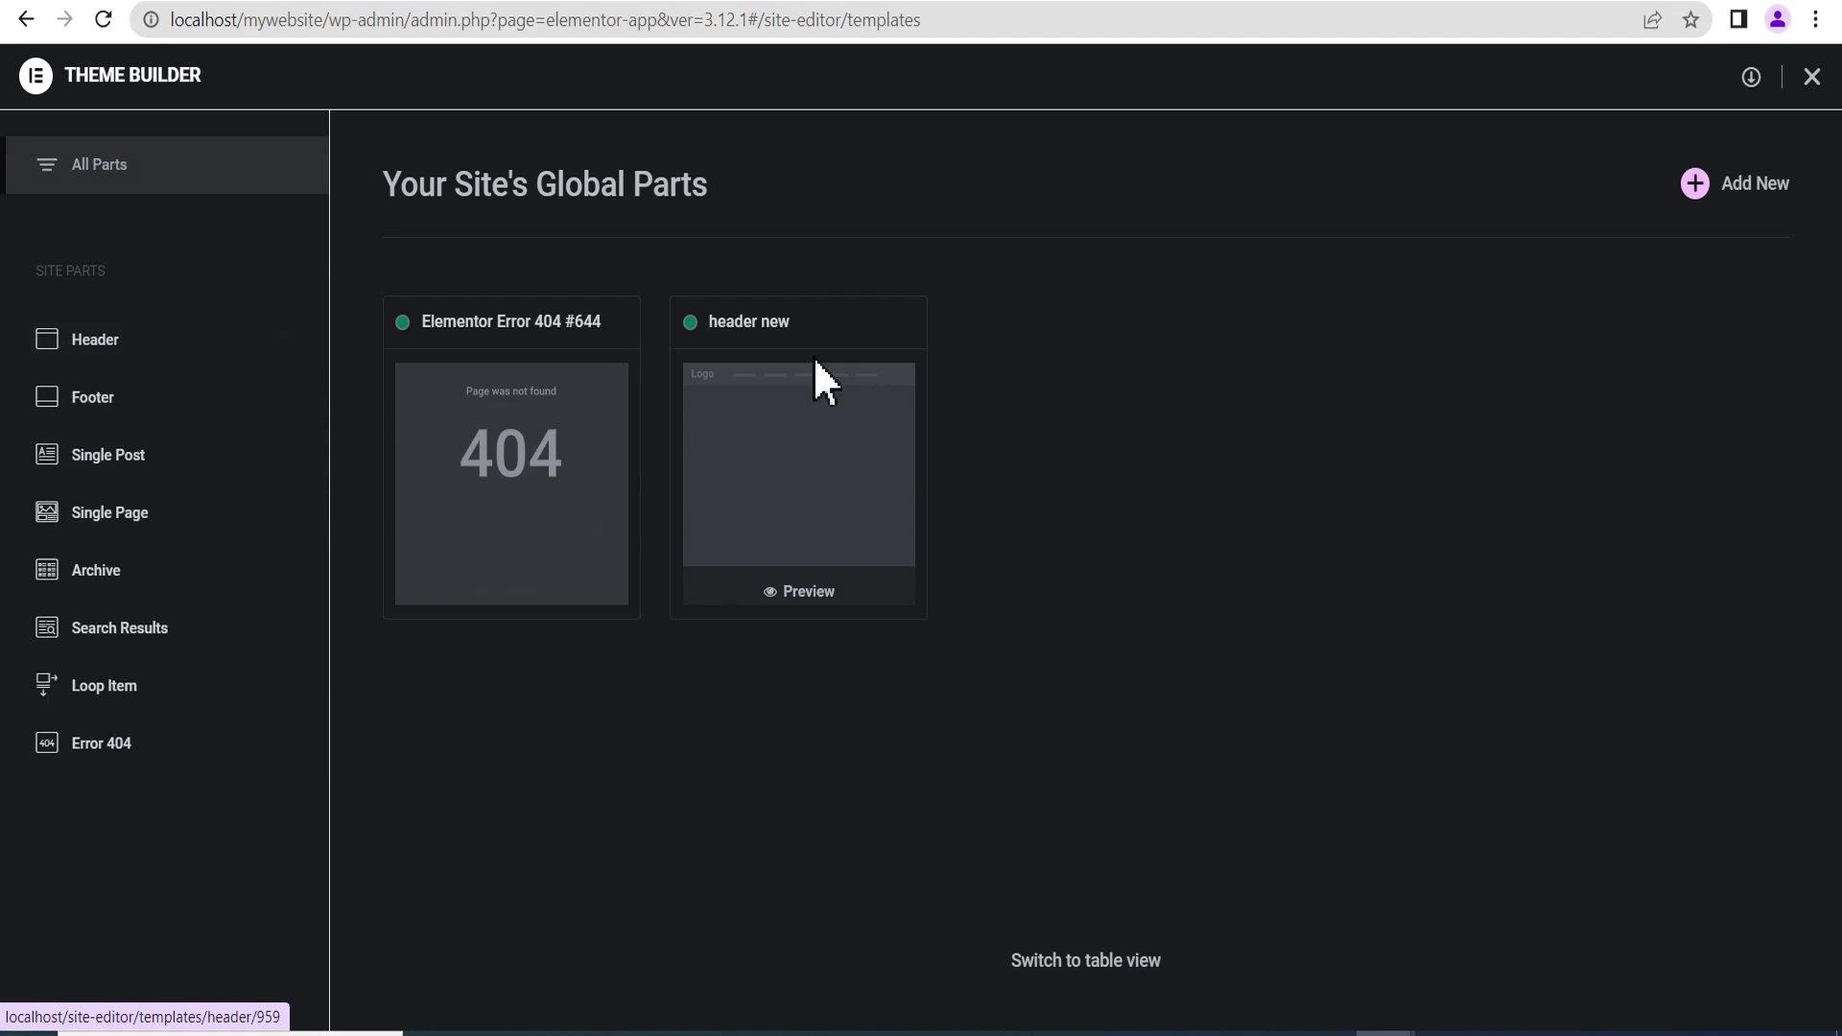
{"action": "left_click", "coordinate": [832, 440]}
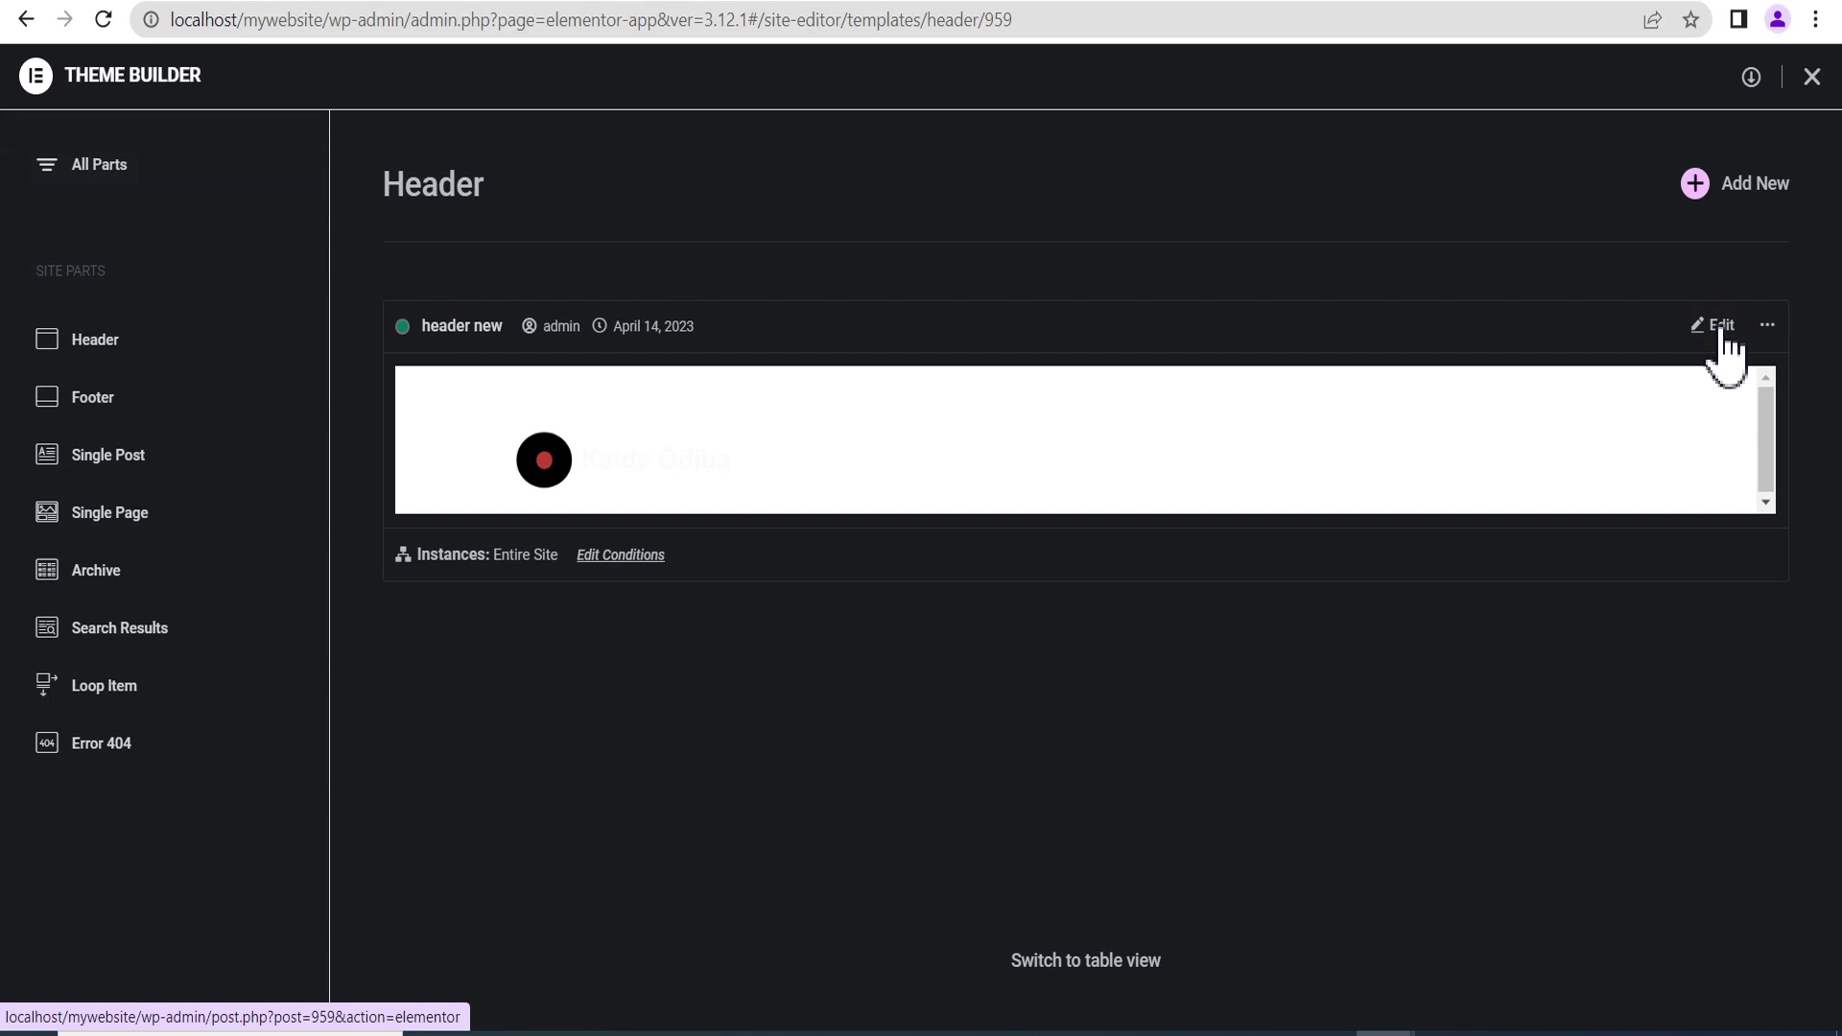
{"action": "left_click", "coordinate": [1717, 326]}
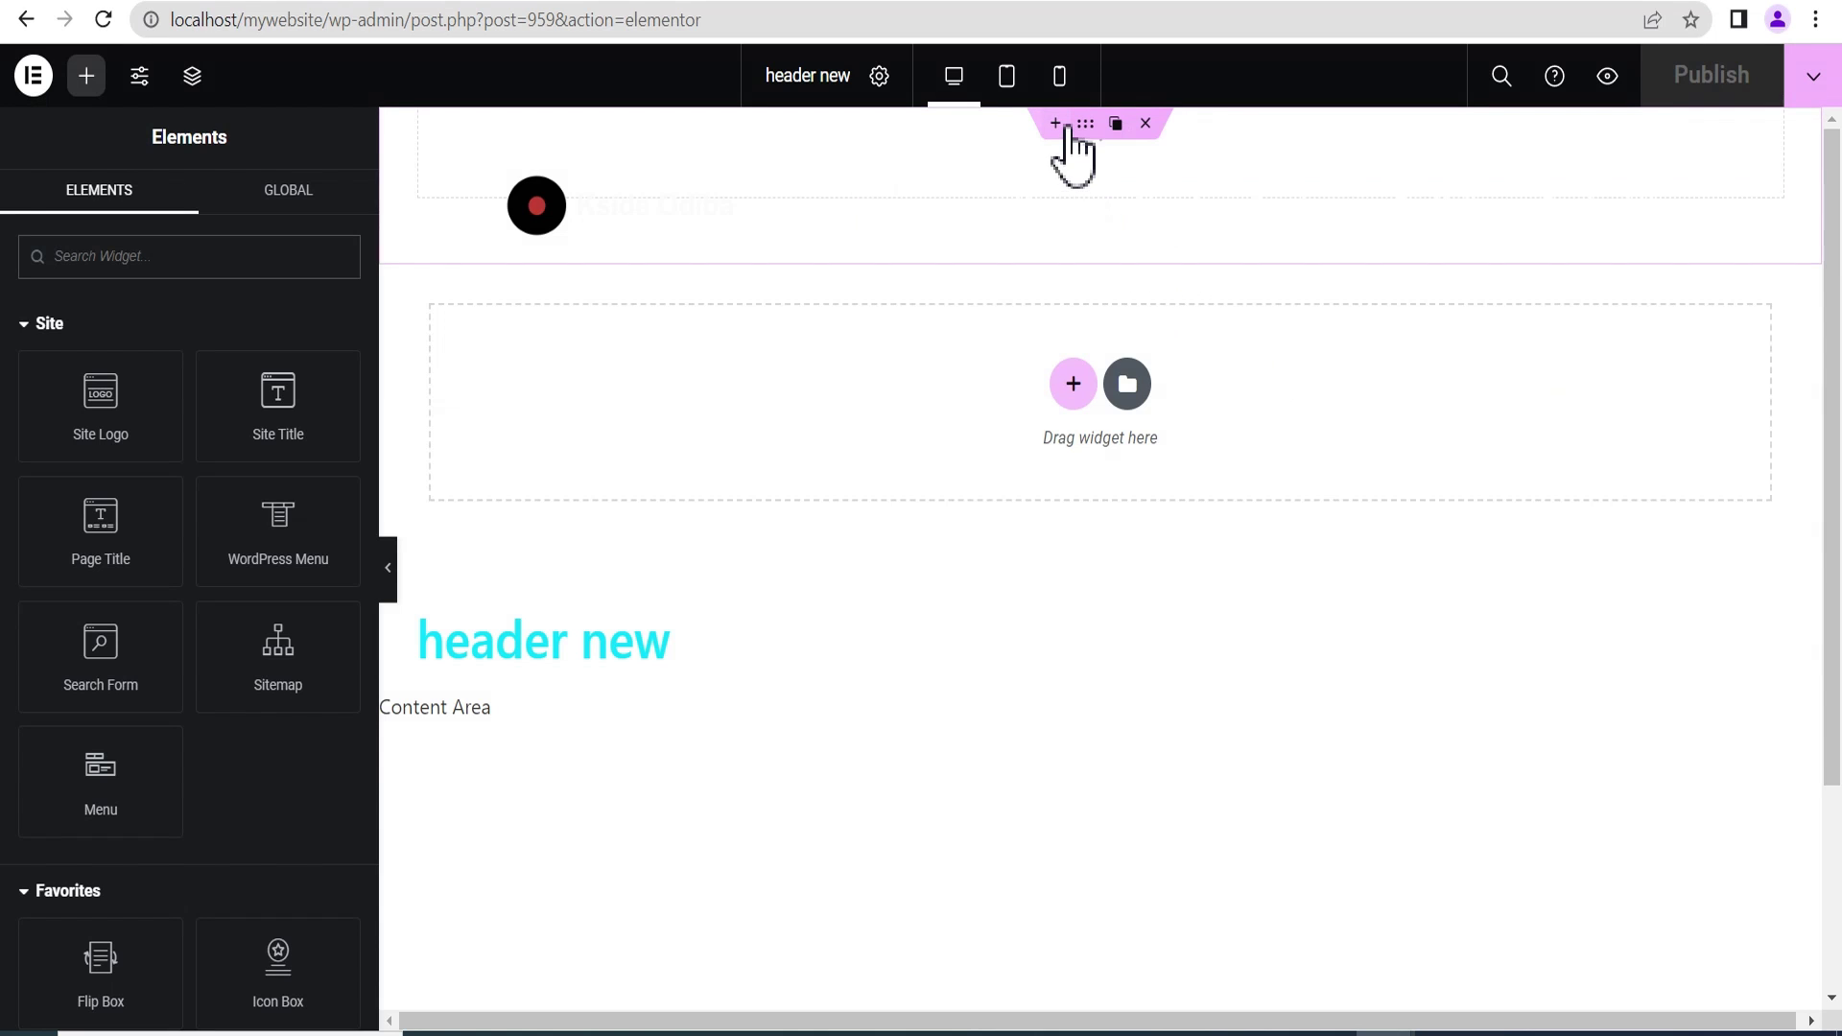
Make the header container's blue background colour fully opaque.
{"action": "left_click", "coordinate": [1082, 133]}
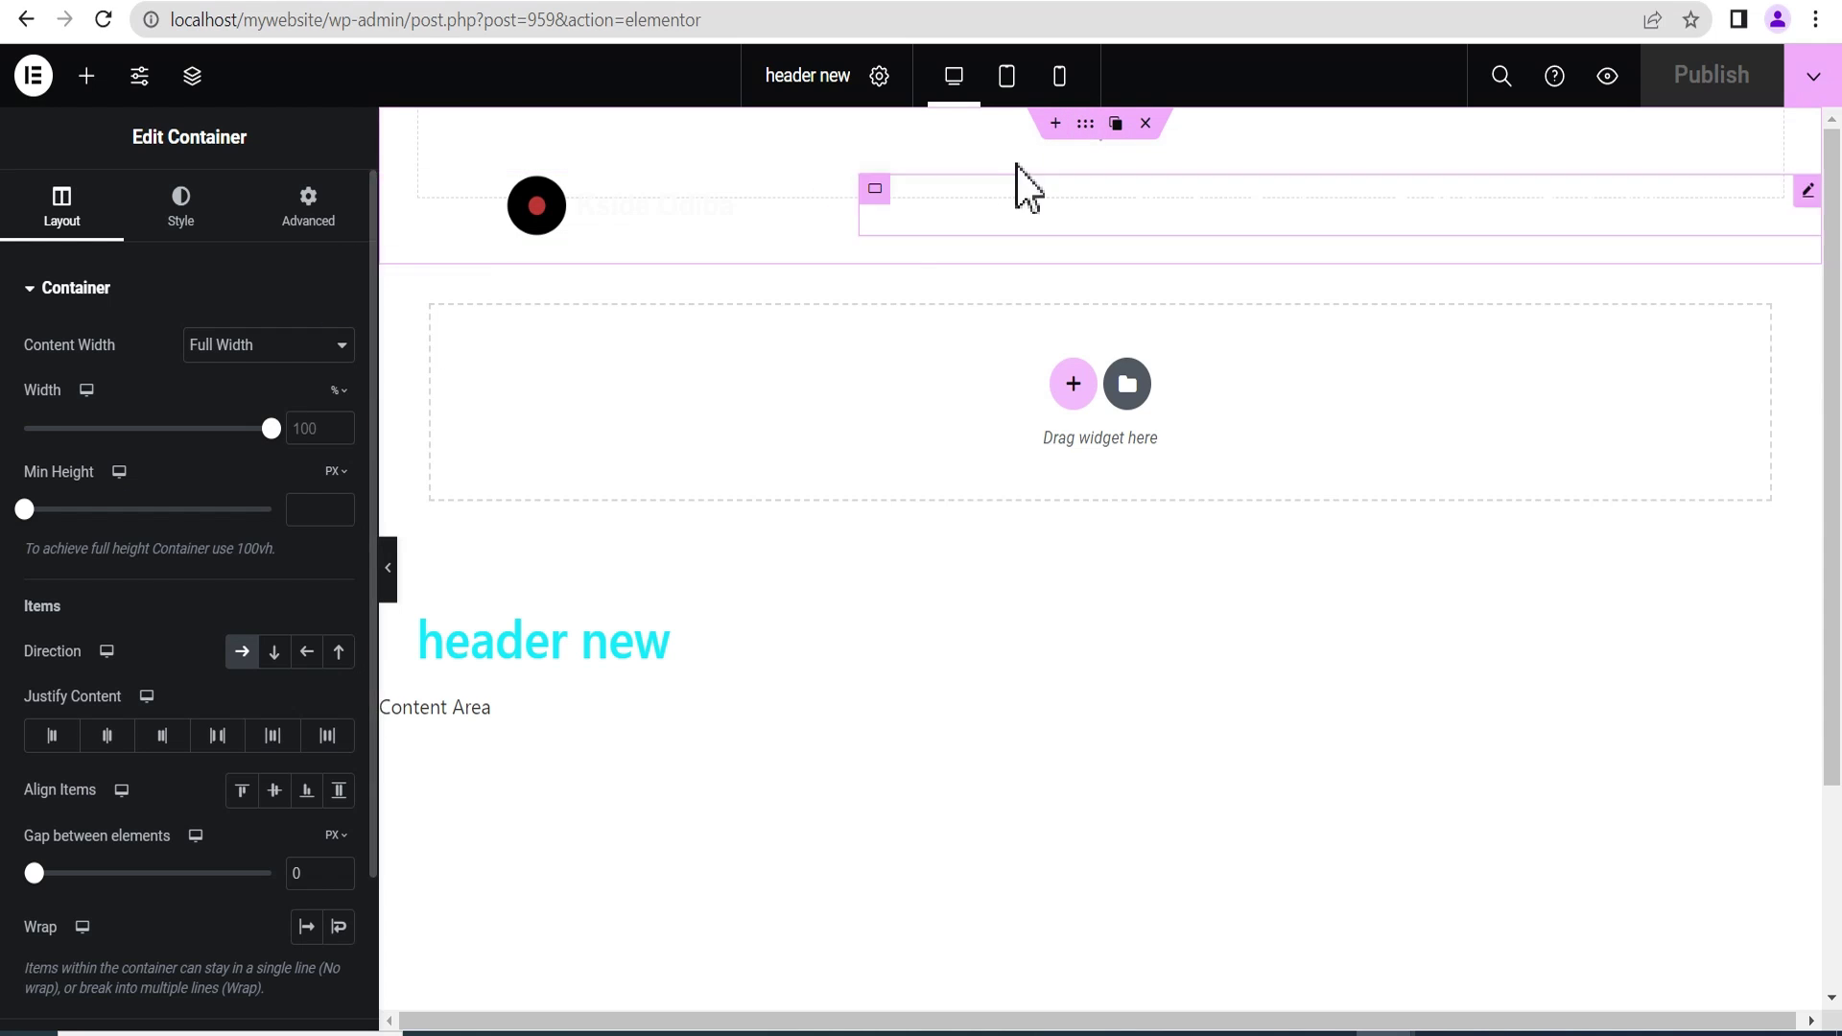
{"action": "left_click", "coordinate": [203, 219]}
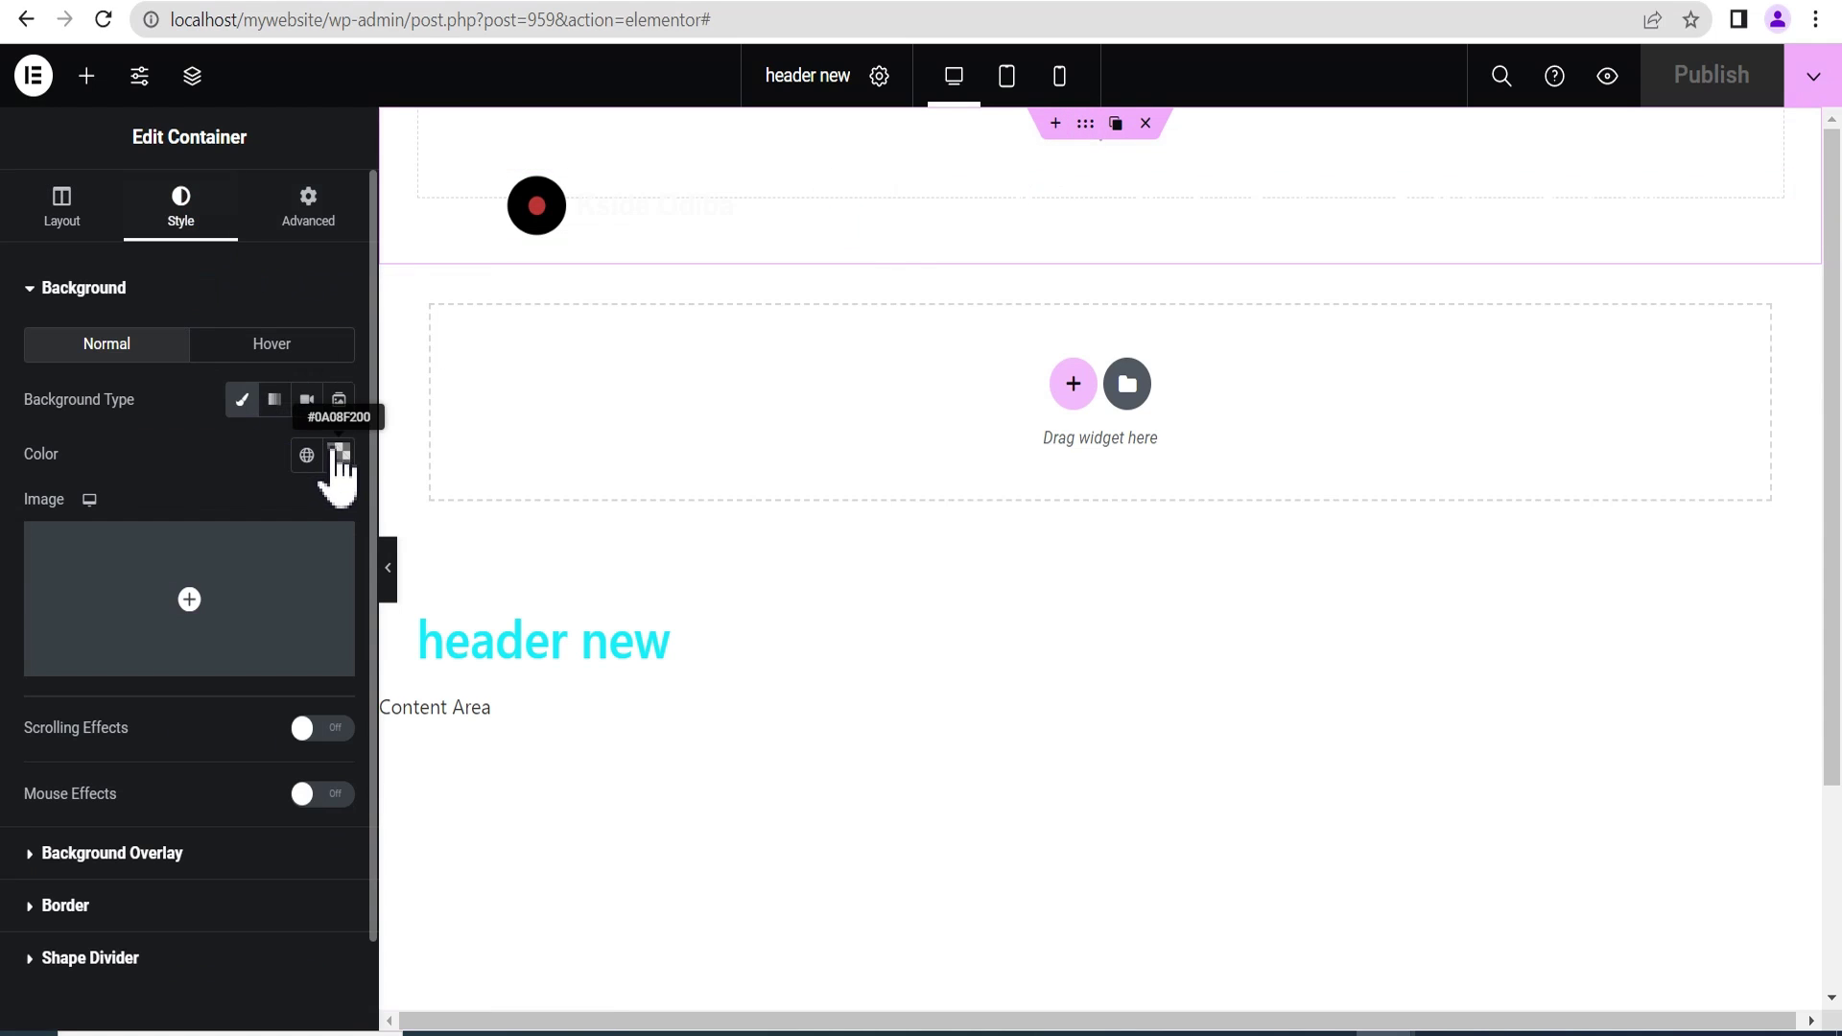
{"action": "left_click", "coordinate": [338, 457]}
{"action": "left_click_drag", "start_coordinate": [63, 823], "coordinate": [338, 817]}
{"action": "left_click", "coordinate": [251, 292]}
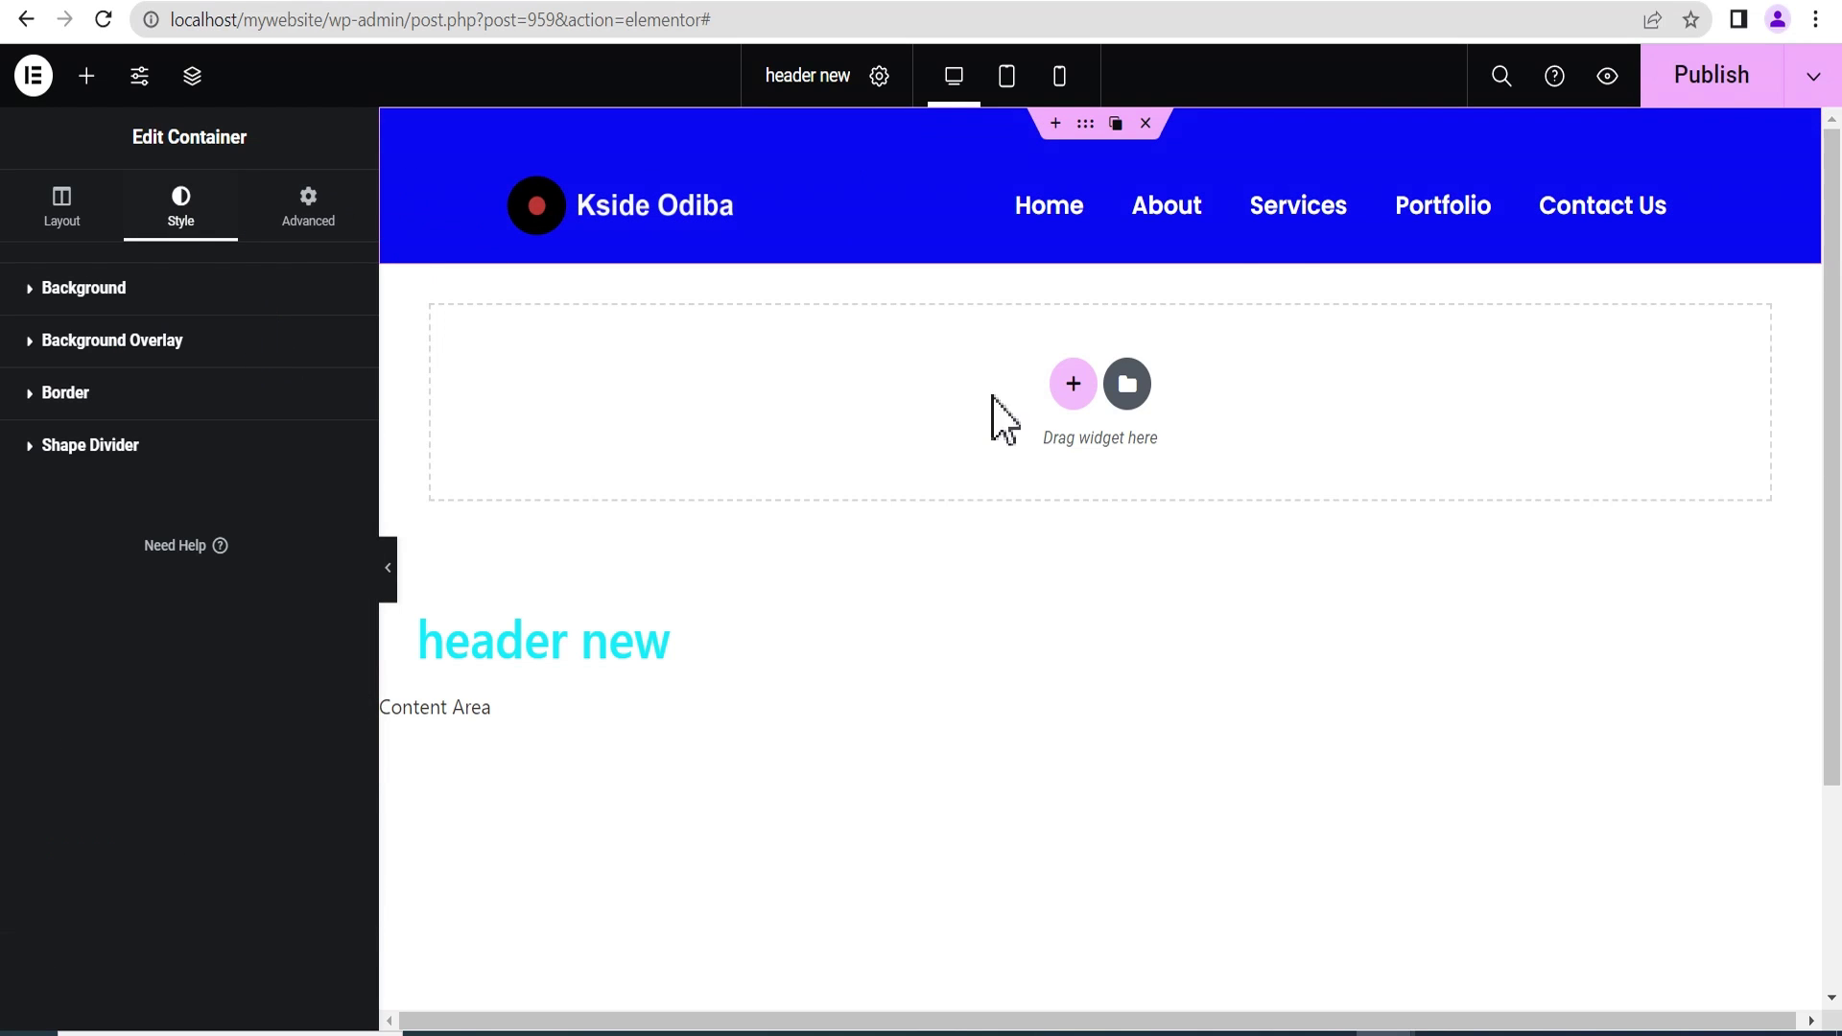
Add a Menu widget to the header directly above the existing WordPress menu.
{"action": "mouse_move", "coordinate": [1102, 231]}
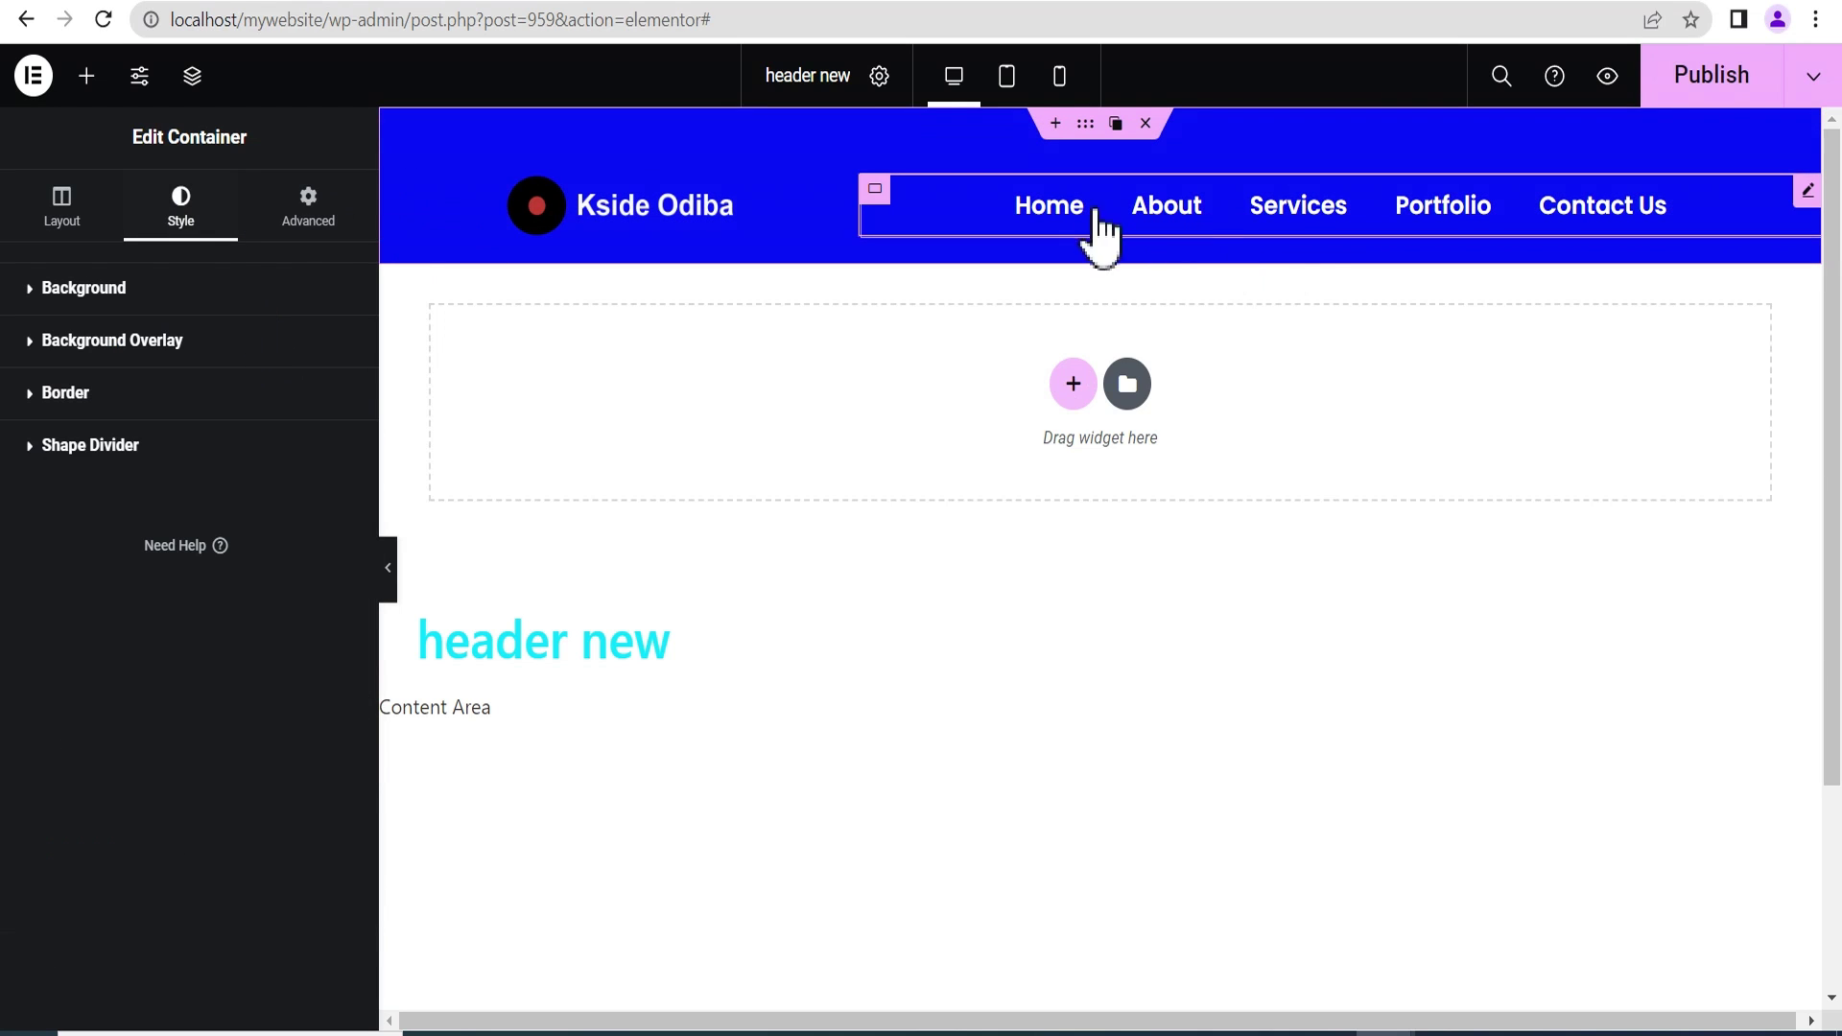
{"action": "left_click", "coordinate": [1808, 195]}
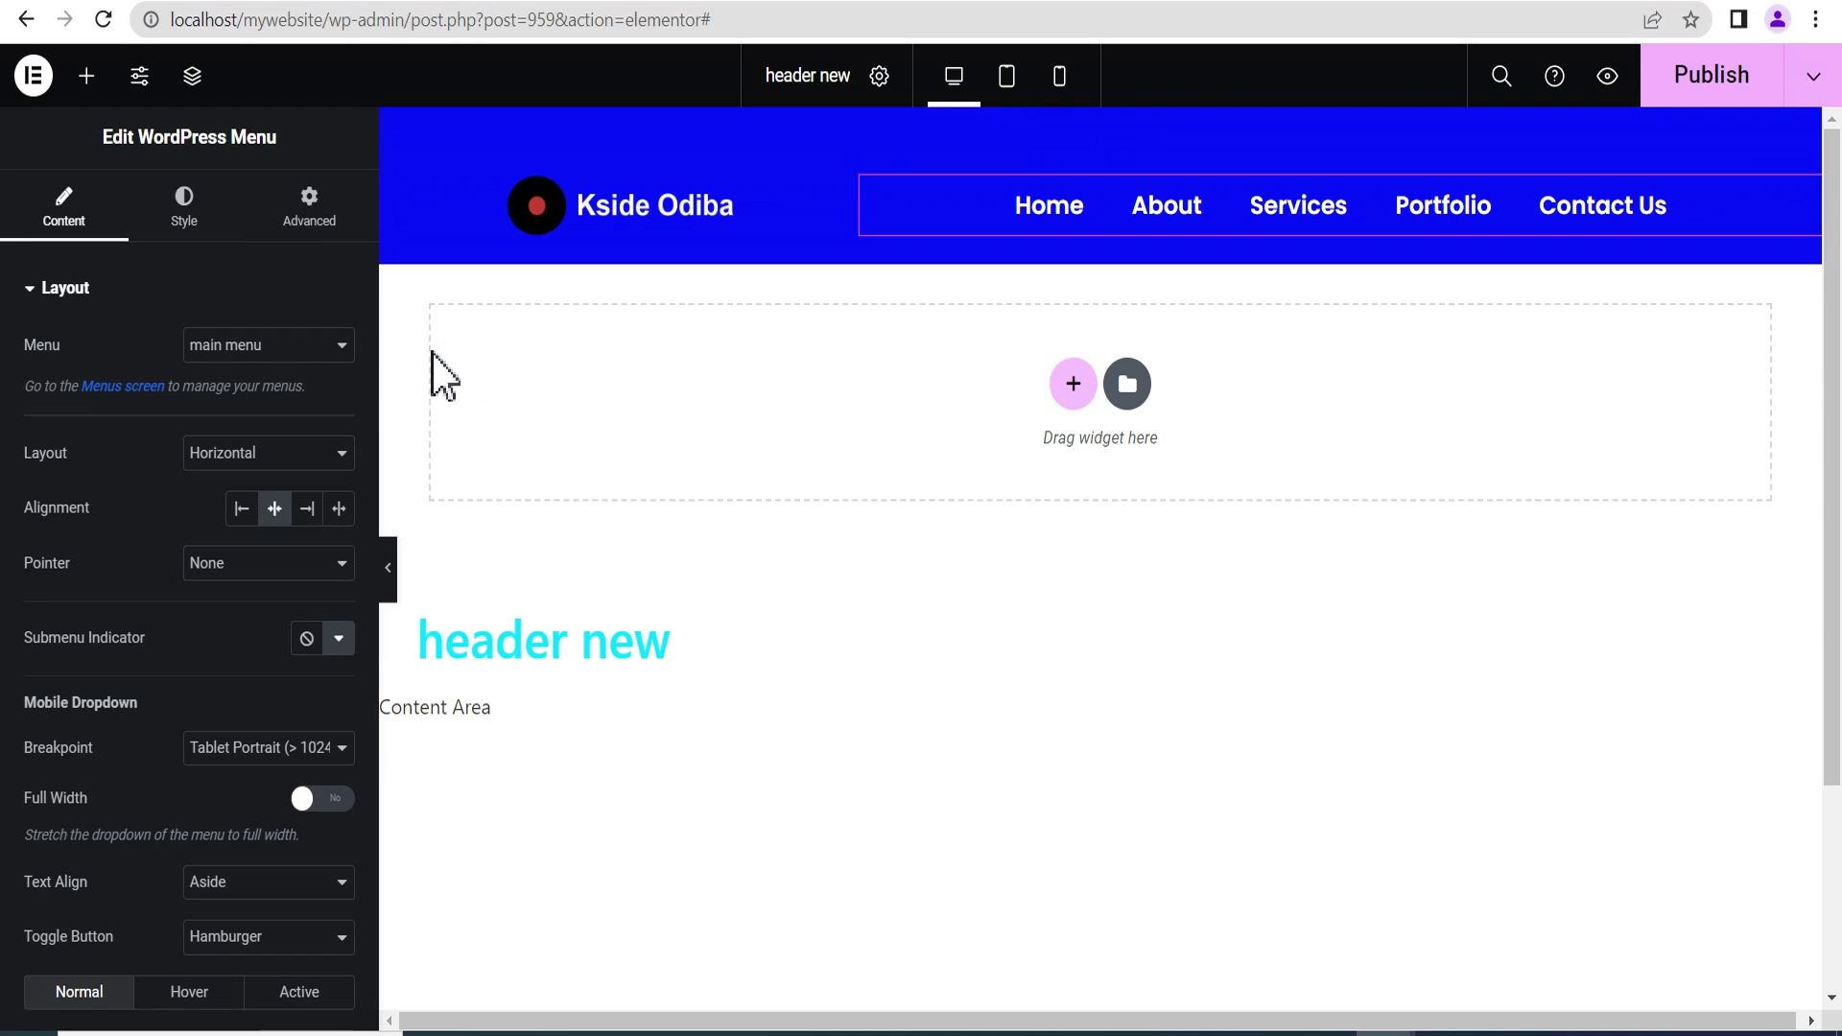
{"action": "left_click", "coordinate": [86, 76]}
{"action": "scroll", "coordinate": [172, 686], "scroll_direction": "down", "scroll_amount": 2}
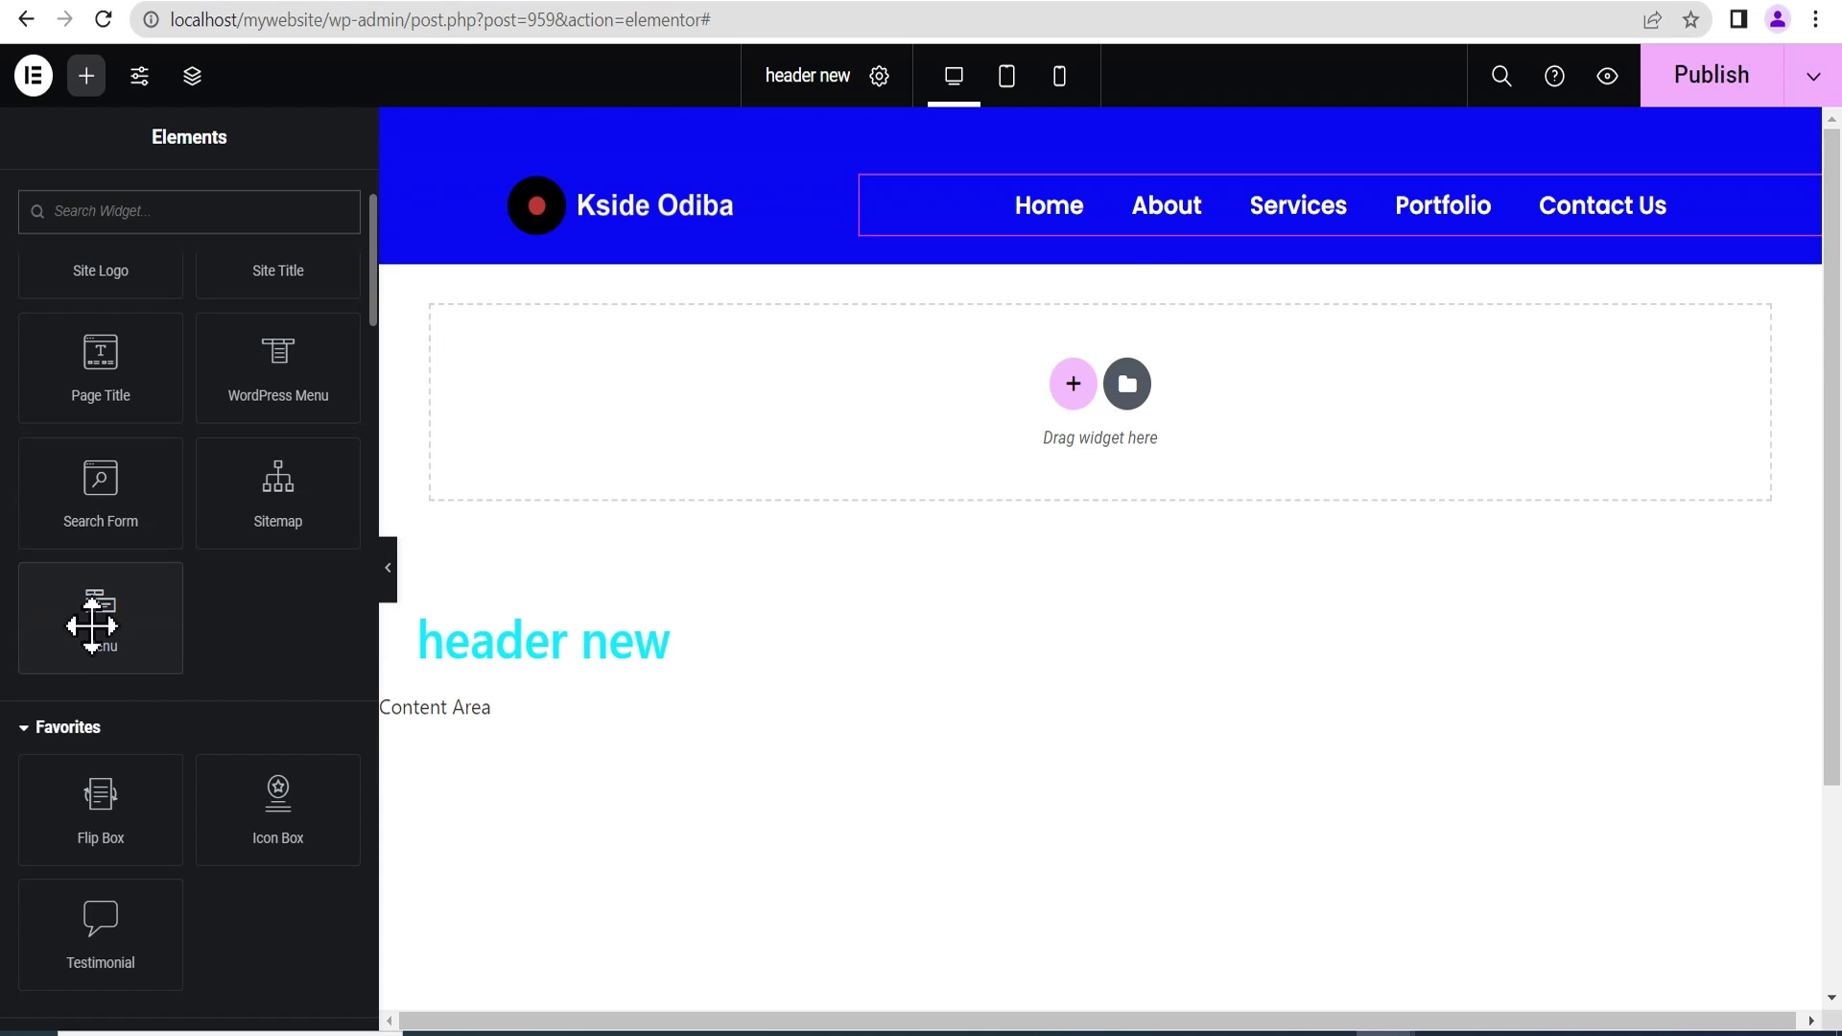
{"action": "left_click_drag", "start_coordinate": [91, 625], "coordinate": [1410, 214]}
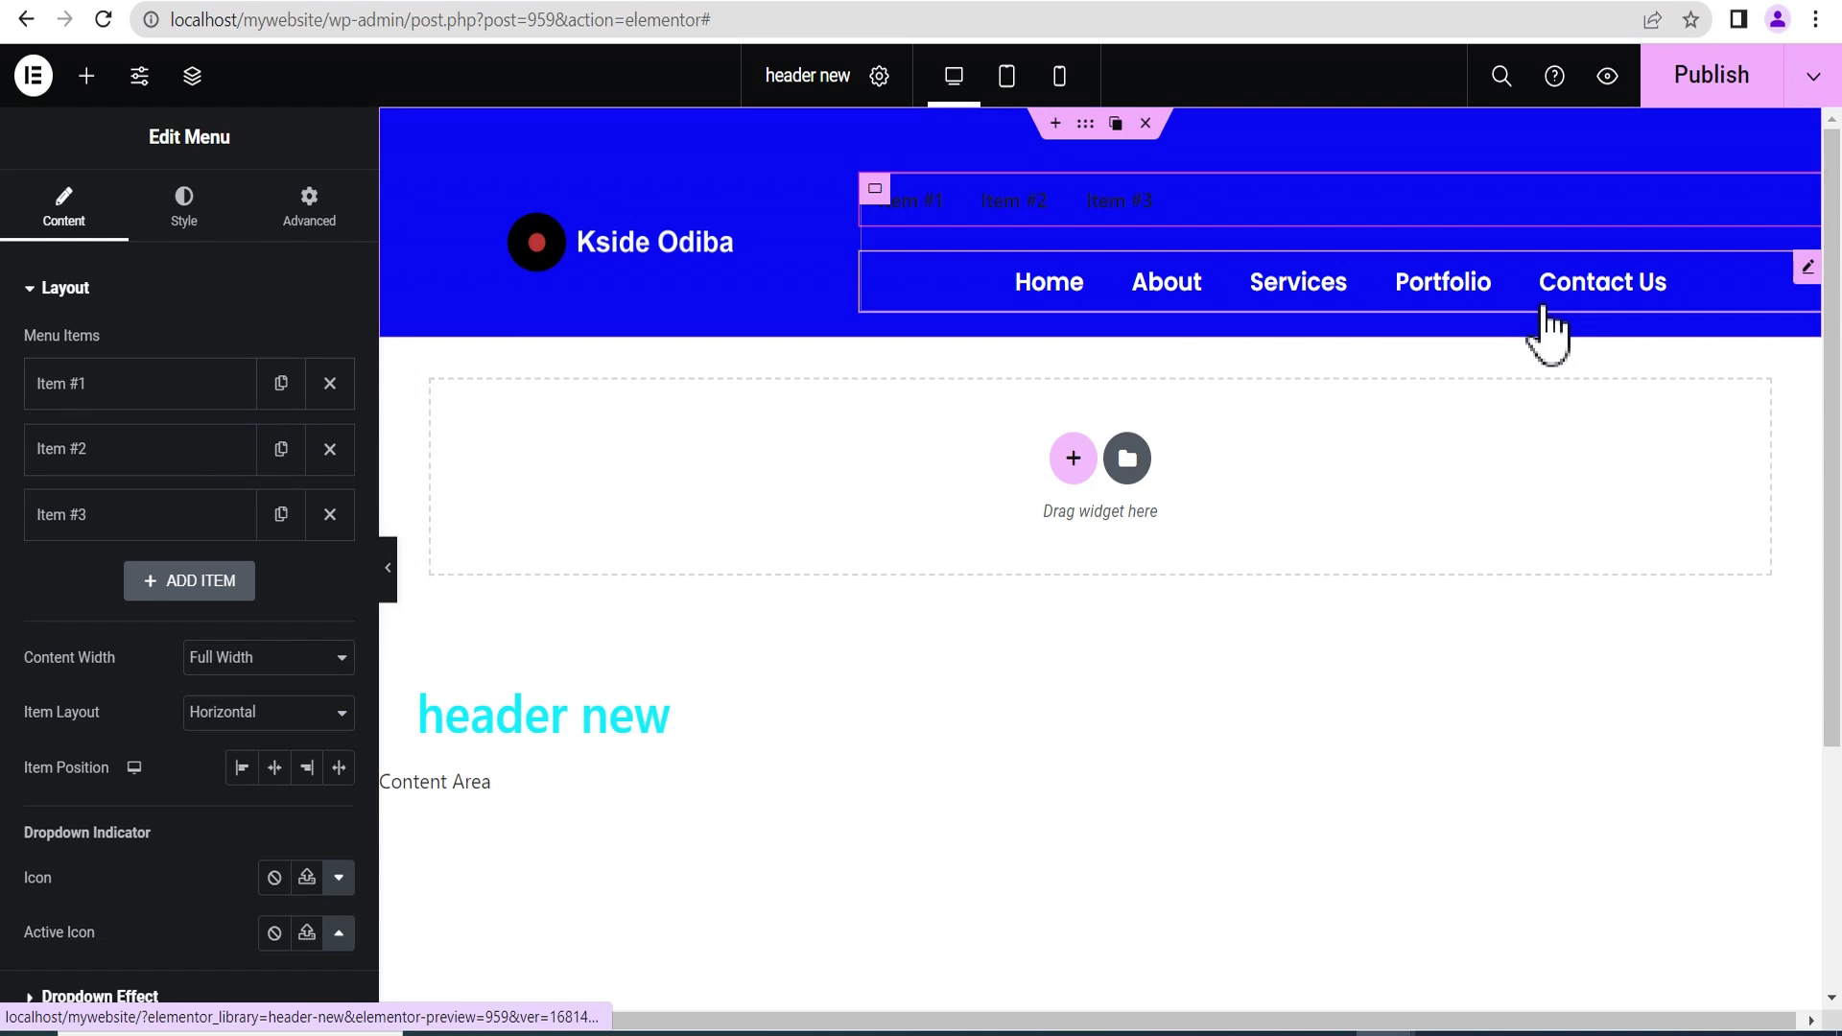
Title the first item of the new menu Home and leave its link empty.
{"action": "left_click", "coordinate": [93, 383]}
{"action": "left_click_drag", "start_coordinate": [115, 476], "coordinate": [9, 494]}
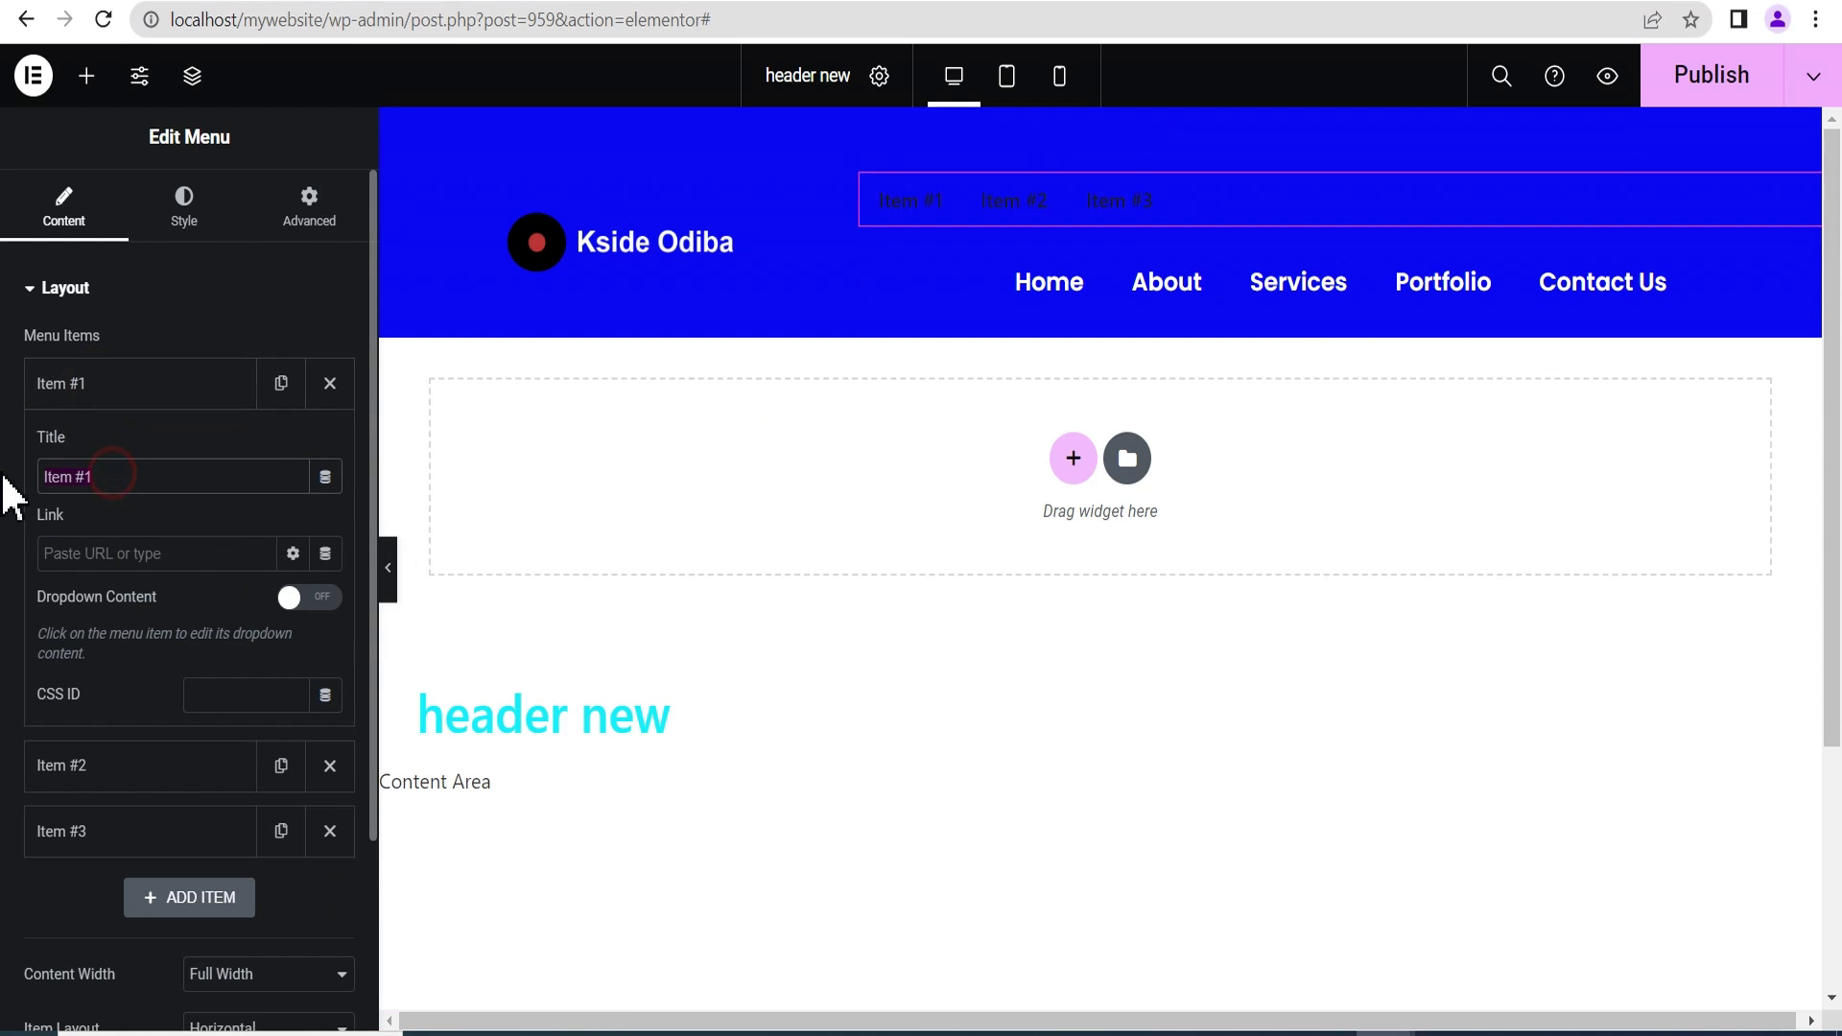
{"action": "type", "text": "Home"}
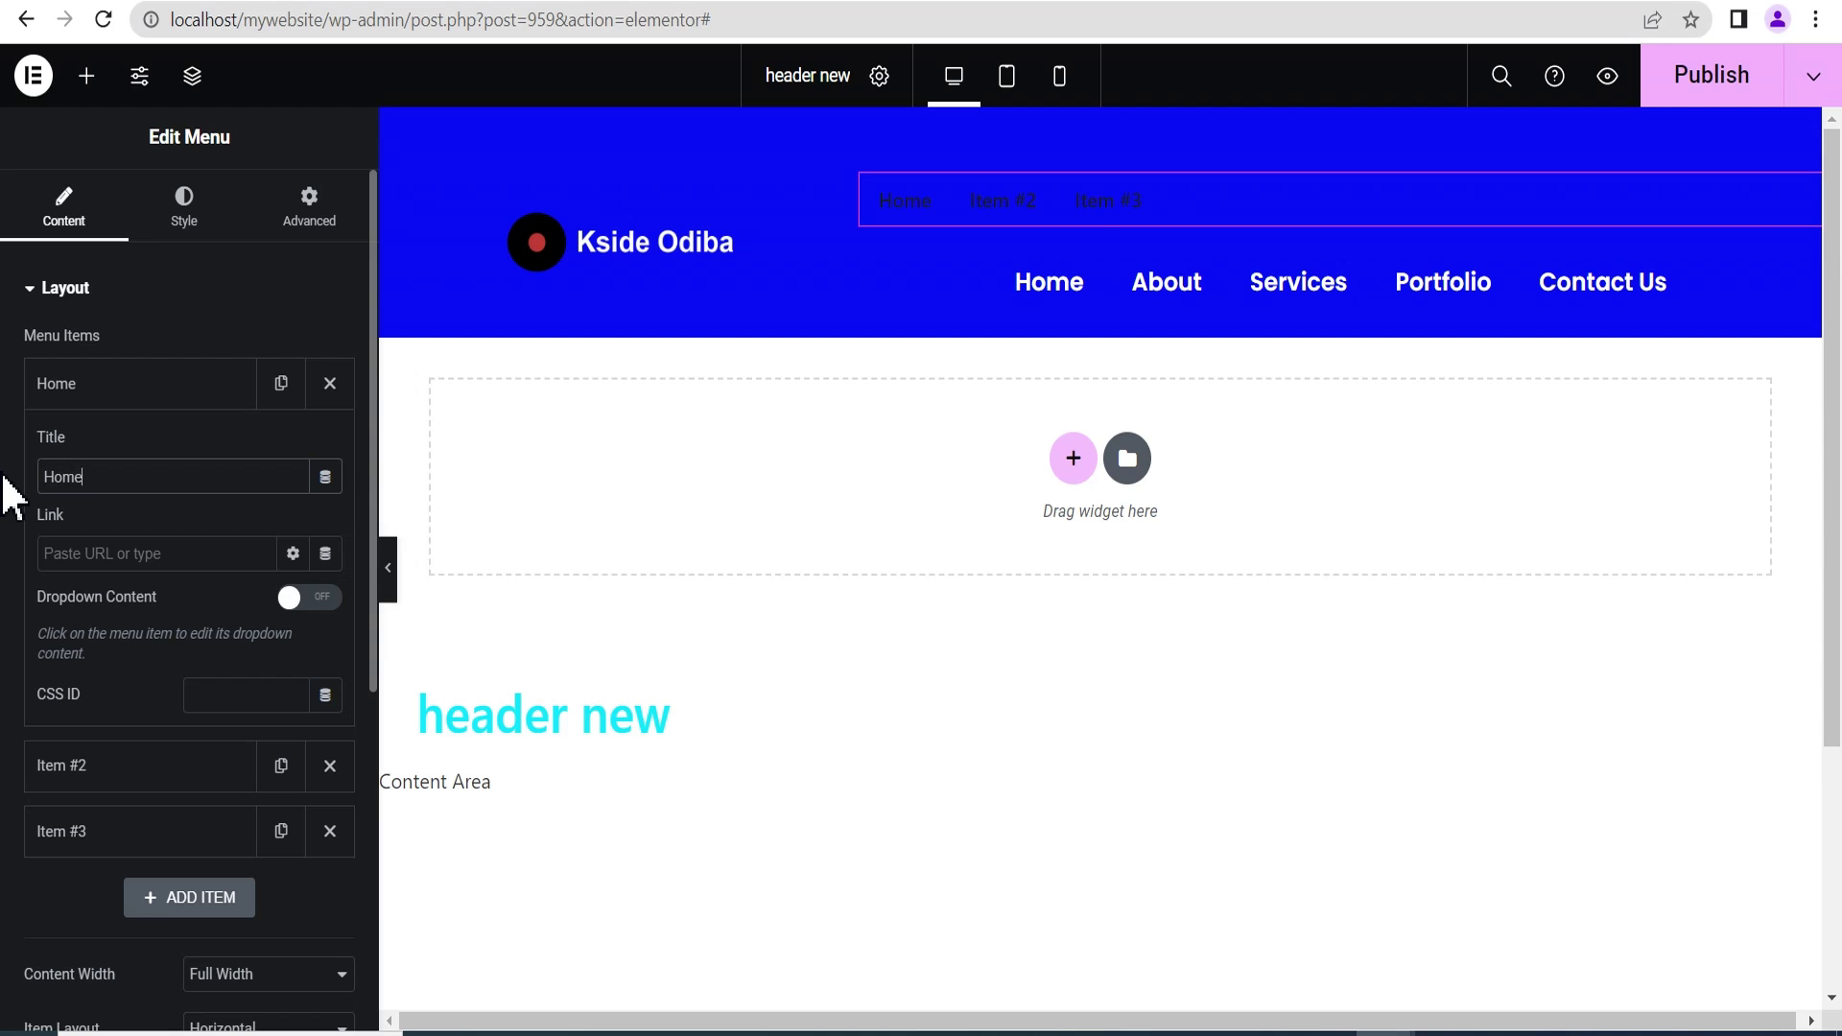
{"action": "left_click", "coordinate": [96, 554]}
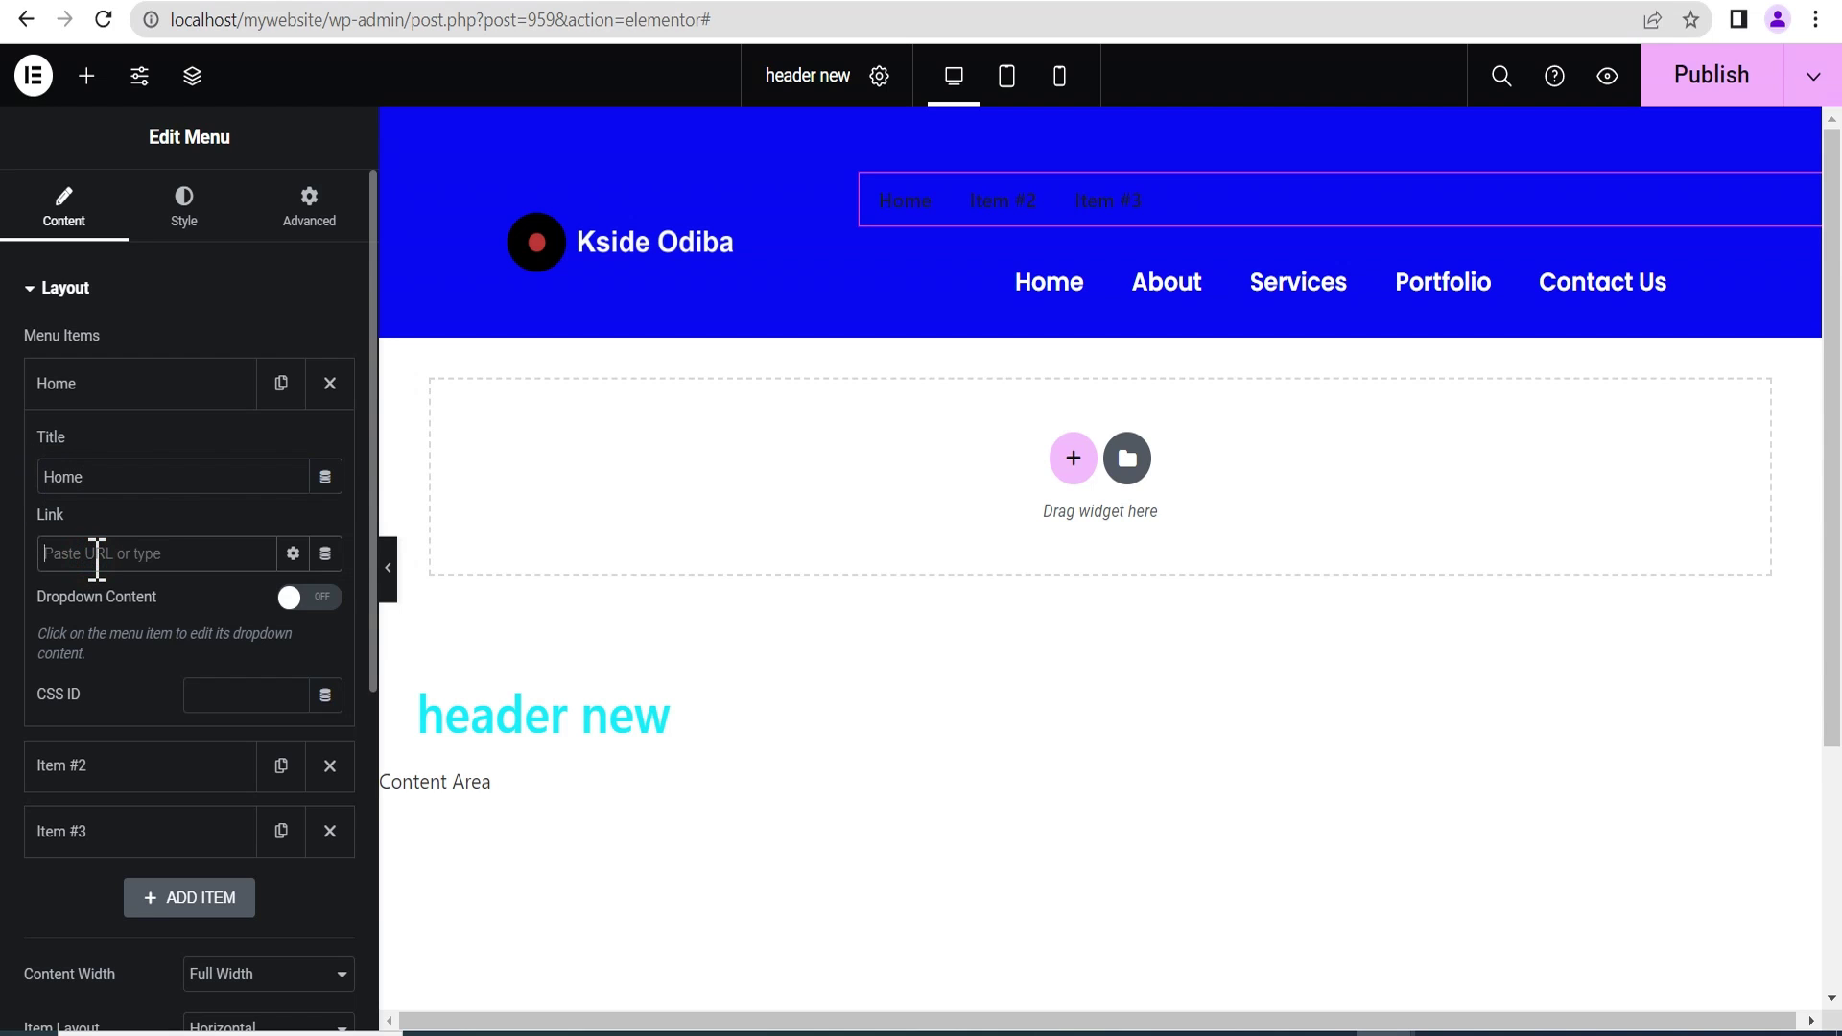
{"action": "left_click", "coordinate": [88, 389]}
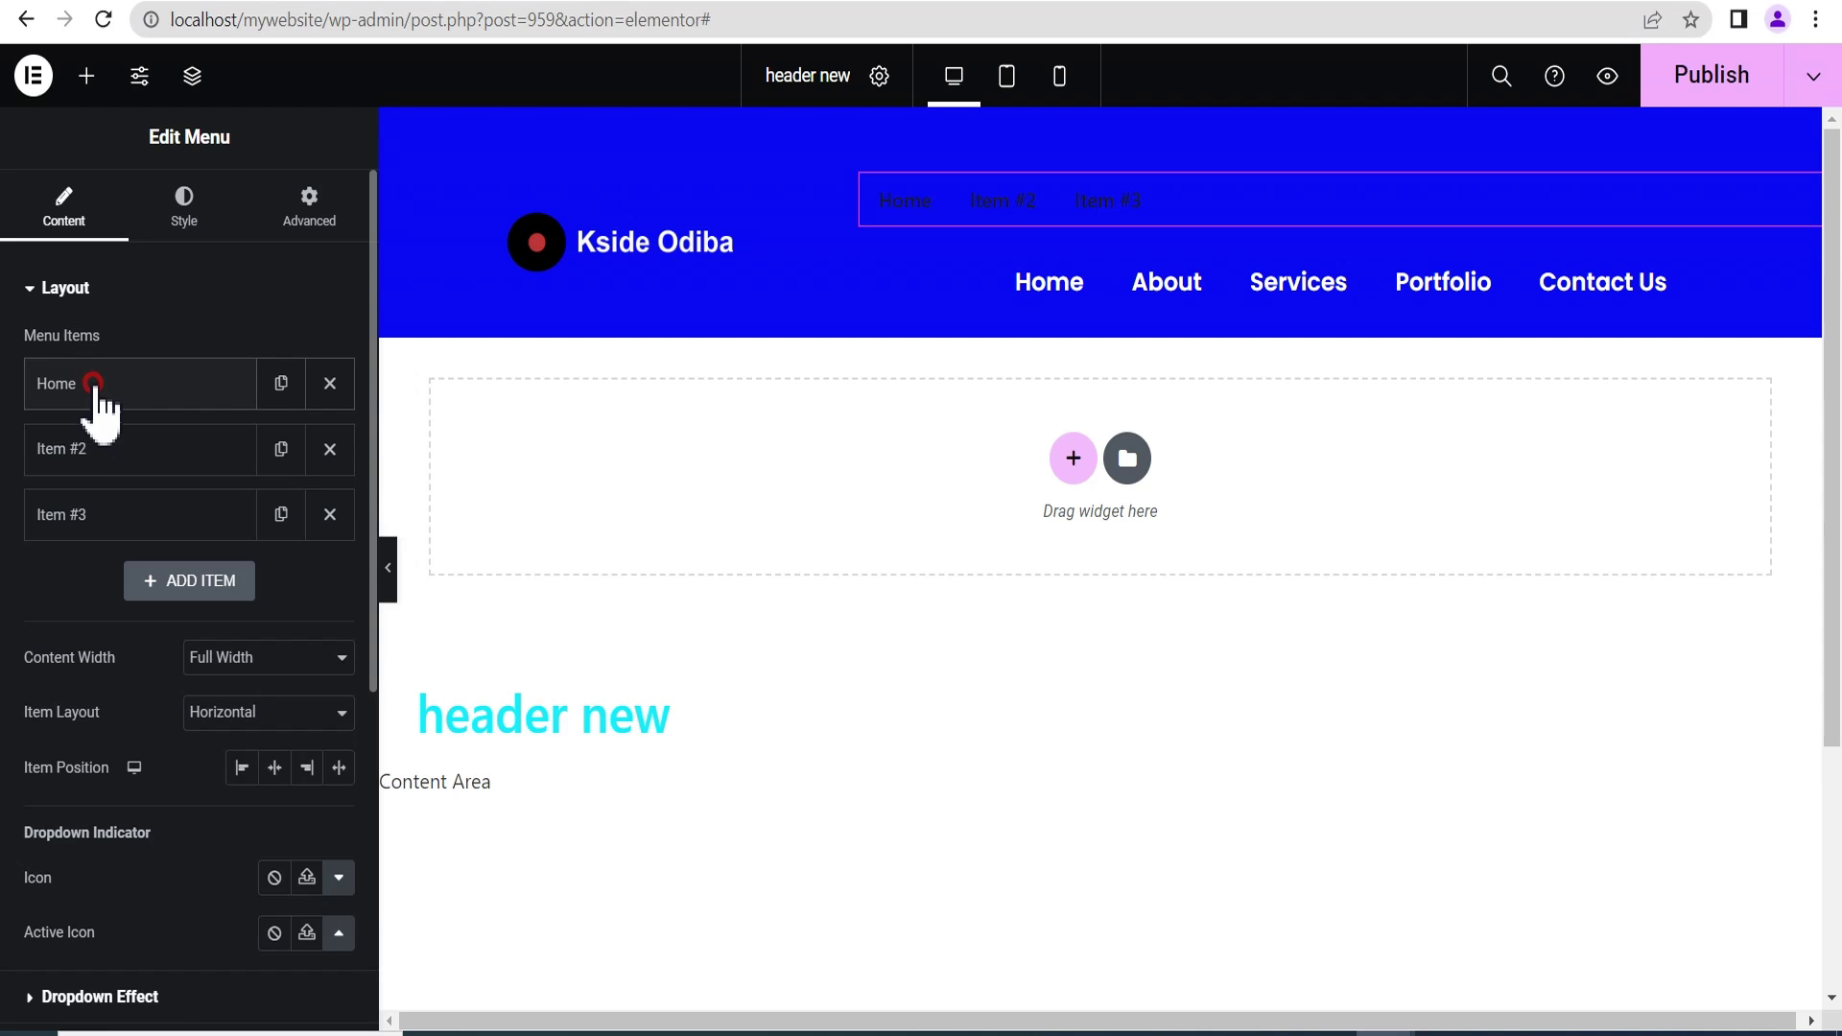
Title the second menu item About and link it to #about.
{"action": "left_click", "coordinate": [86, 451]}
{"action": "left_click_drag", "start_coordinate": [101, 542], "coordinate": [3, 528]}
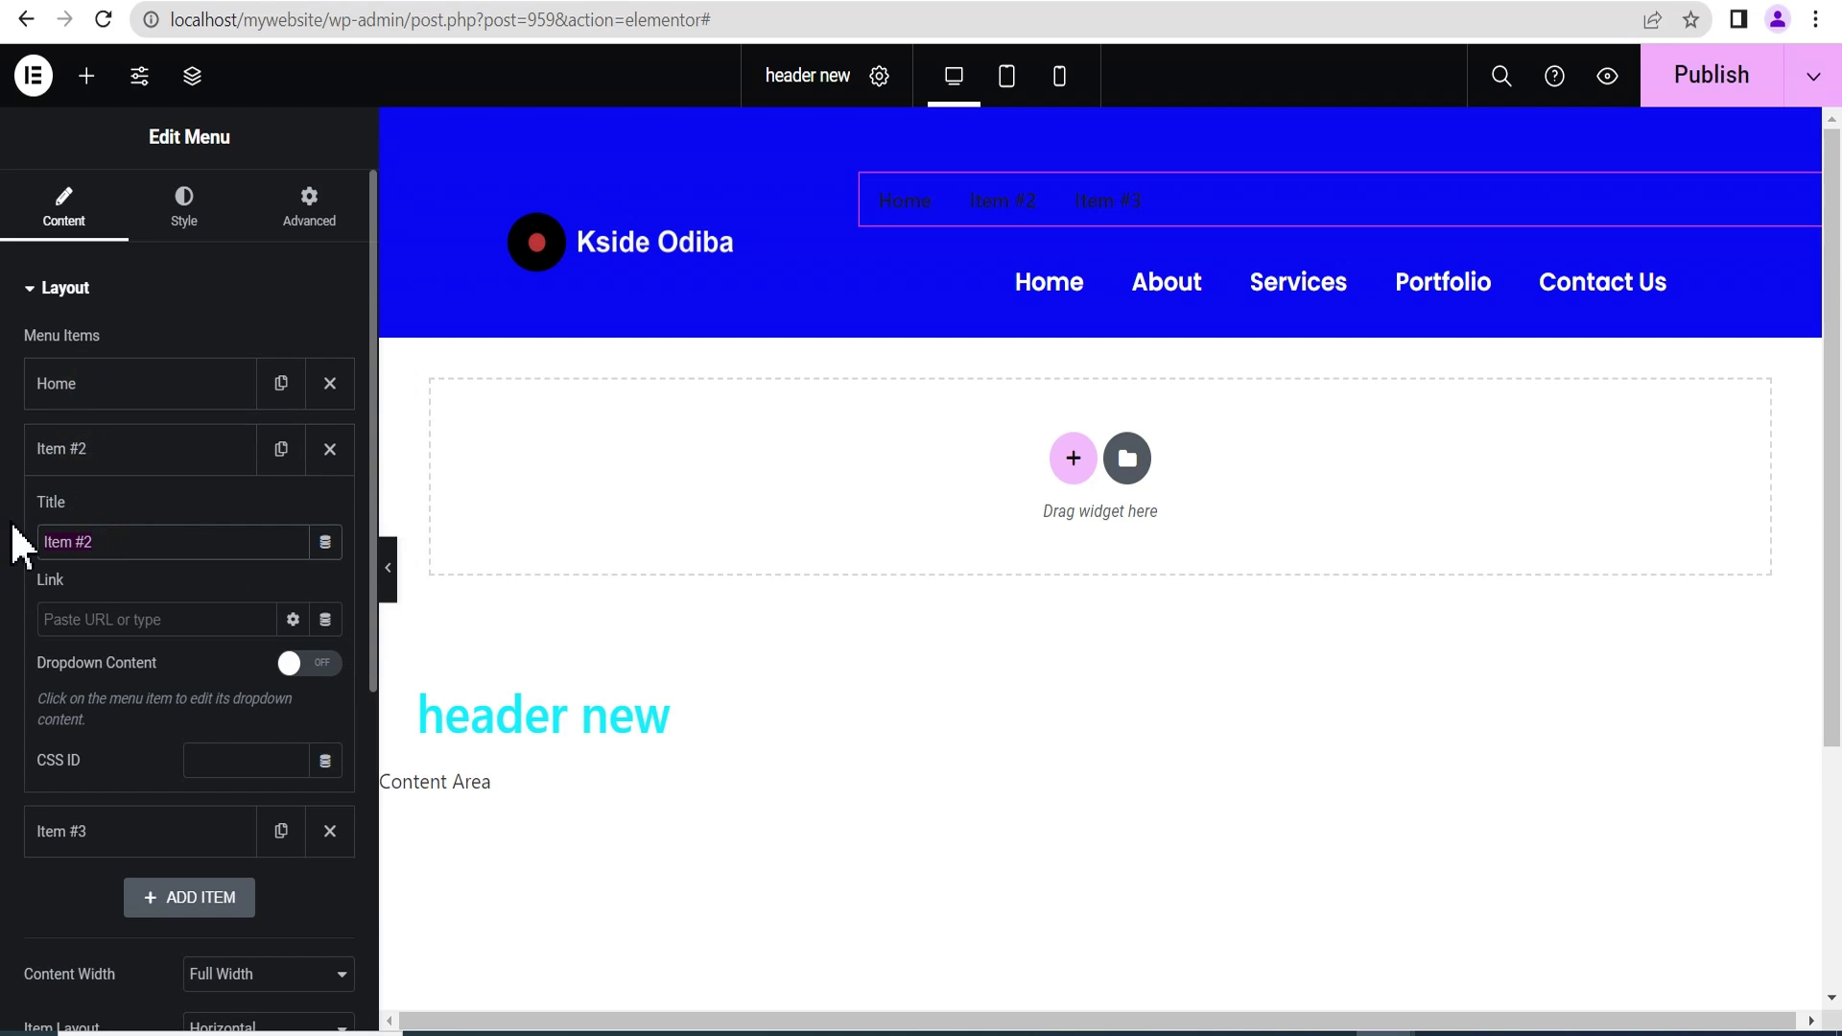
{"action": "left_click", "coordinate": [73, 620]}
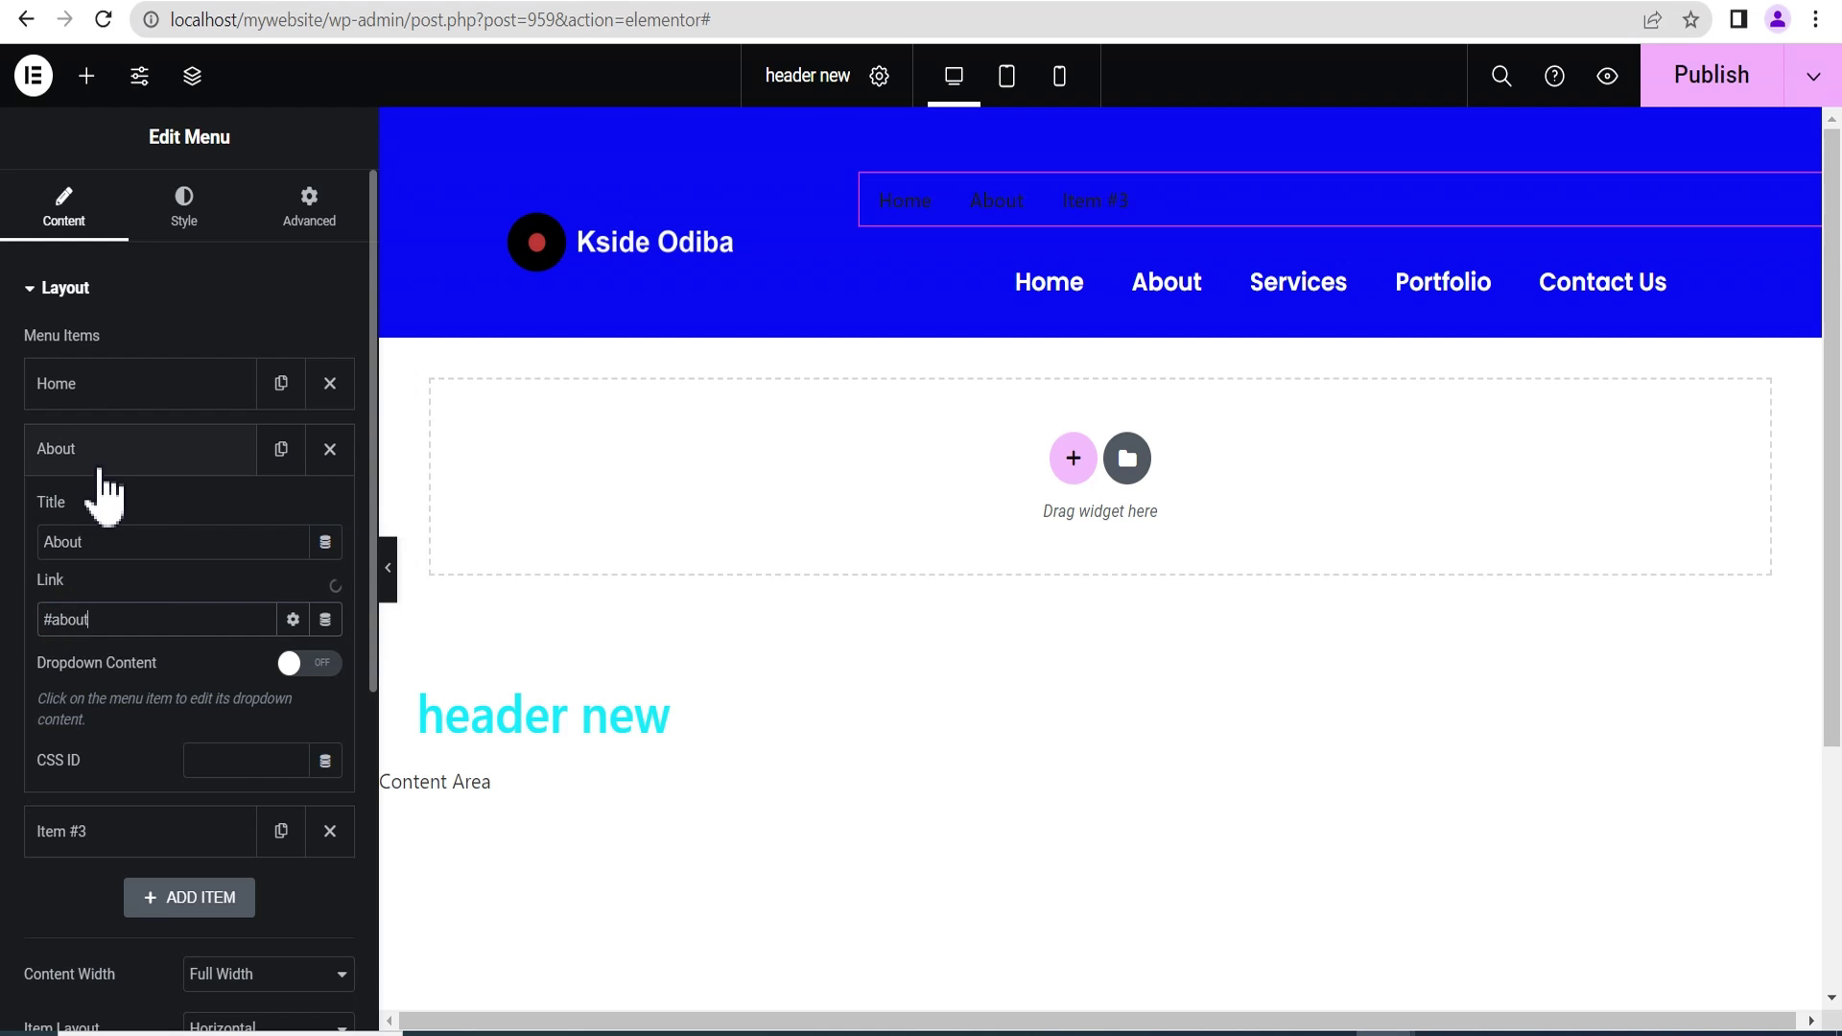
{"action": "left_click", "coordinate": [96, 462]}
Title the third menu item Services and link it to #service.
{"action": "left_click", "coordinate": [99, 522]}
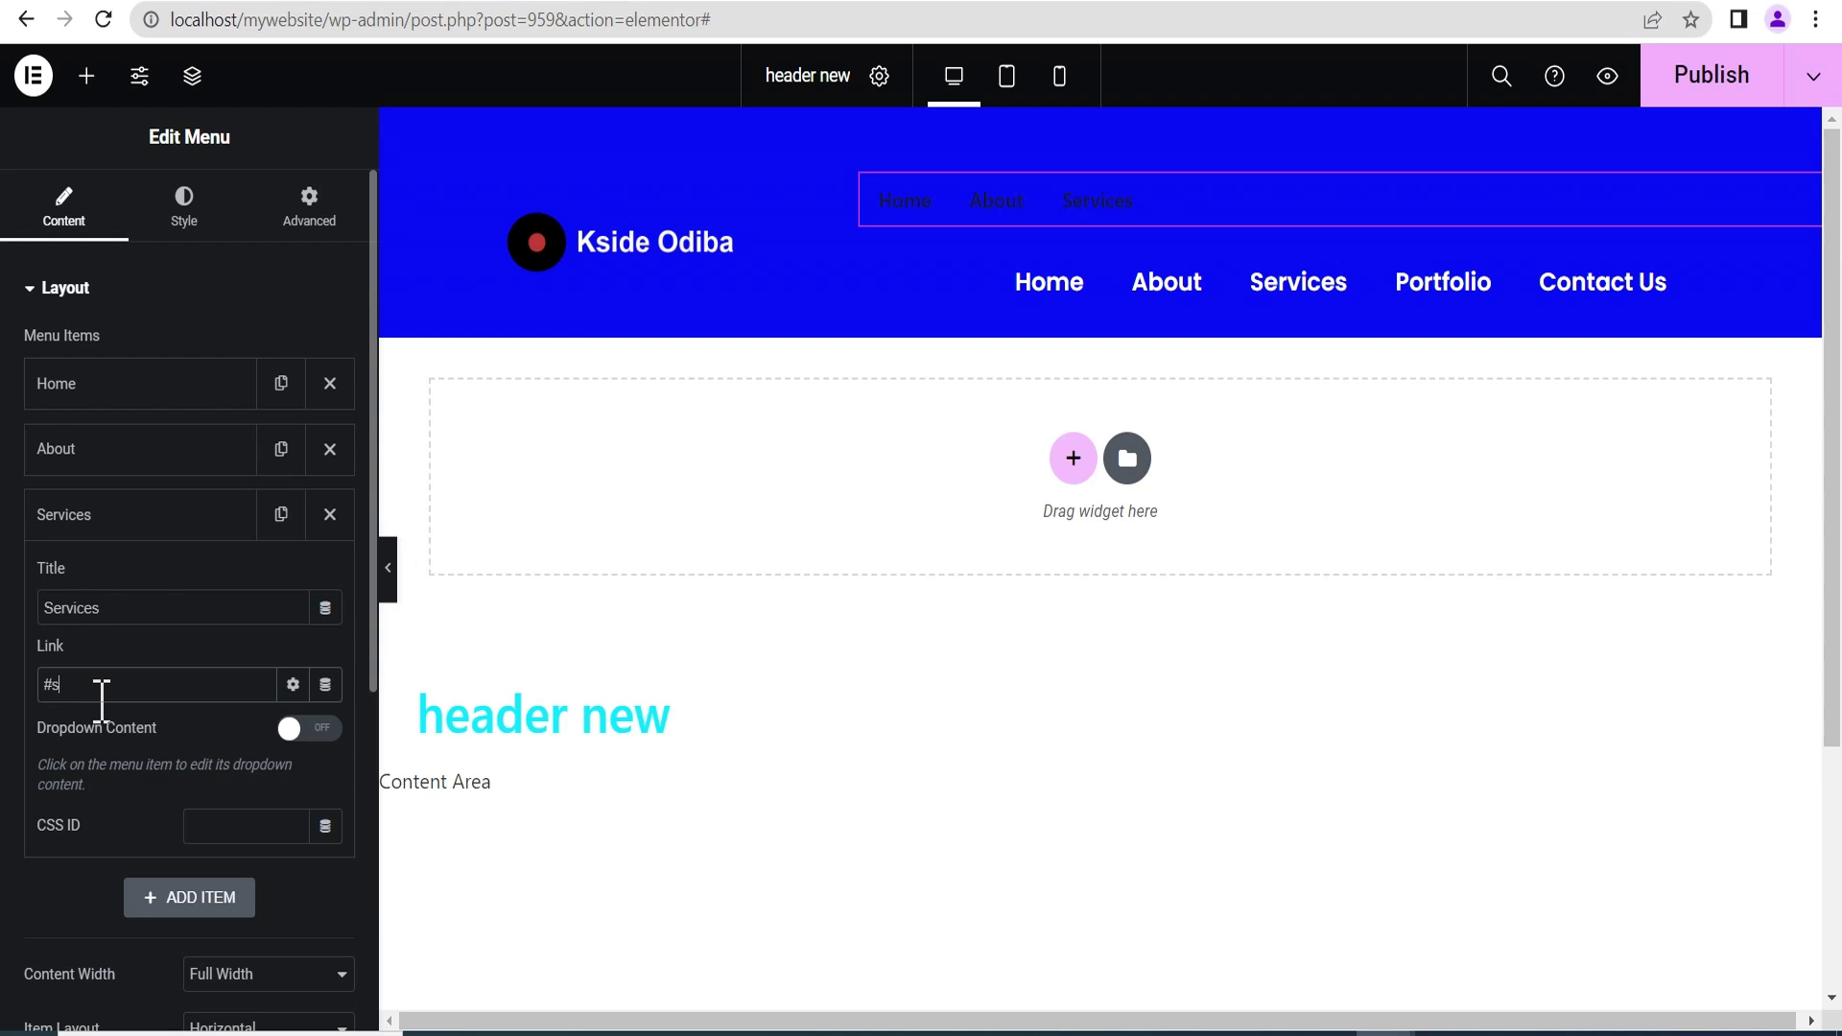
{"action": "type", "text": "ces"}
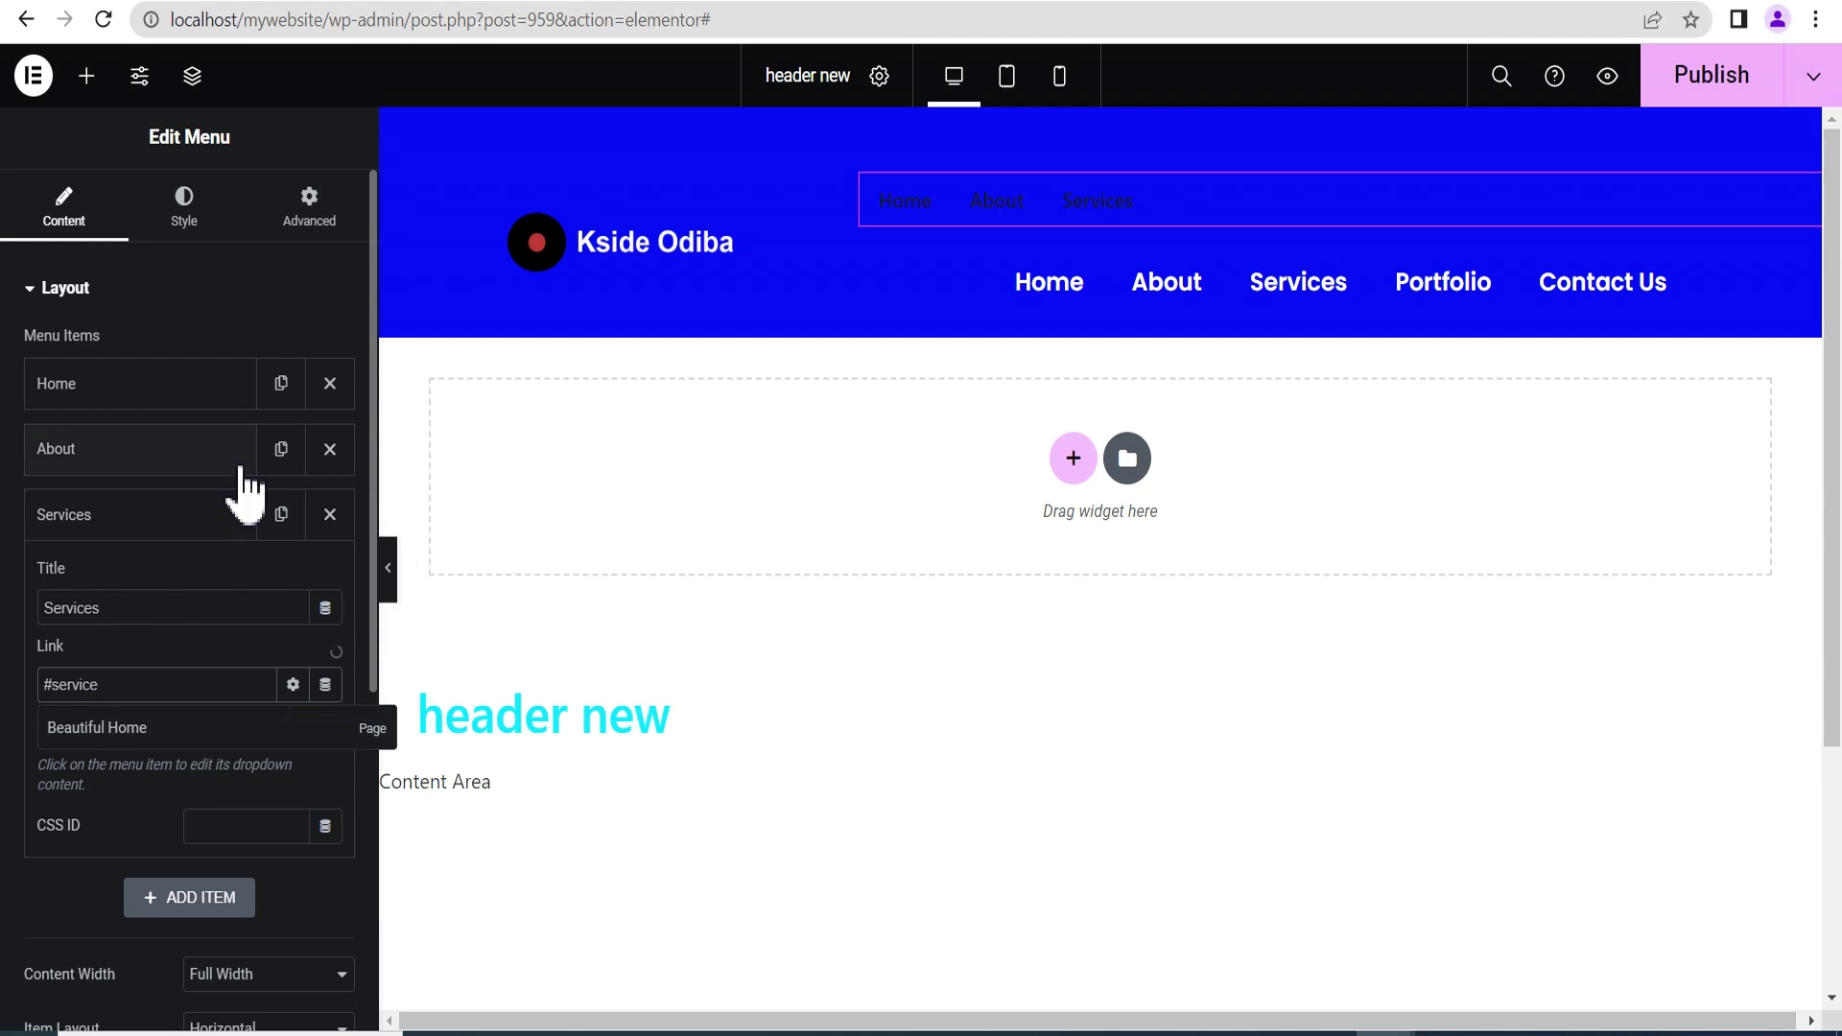
{"action": "left_click", "coordinate": [98, 514]}
Duplicate the Services menu item to make two more items and title the first copy Portfolio.
{"action": "left_click", "coordinate": [281, 516]}
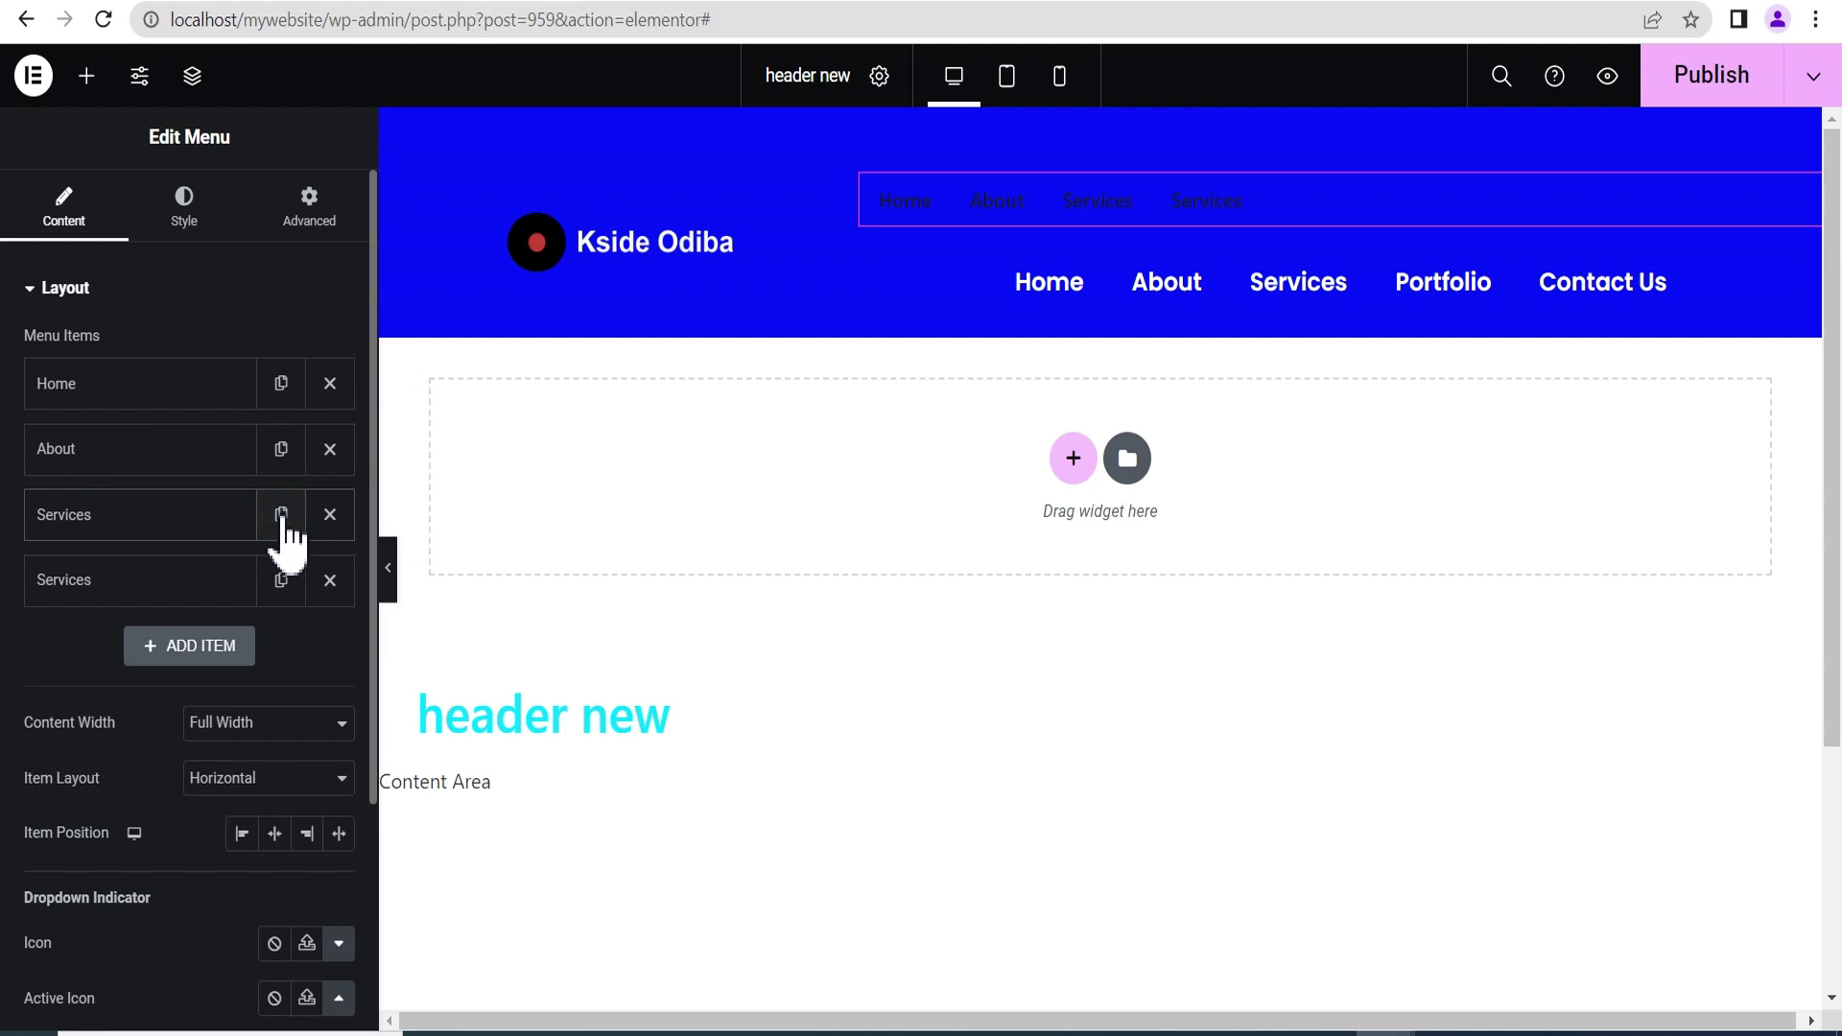
{"action": "left_click", "coordinate": [281, 580]}
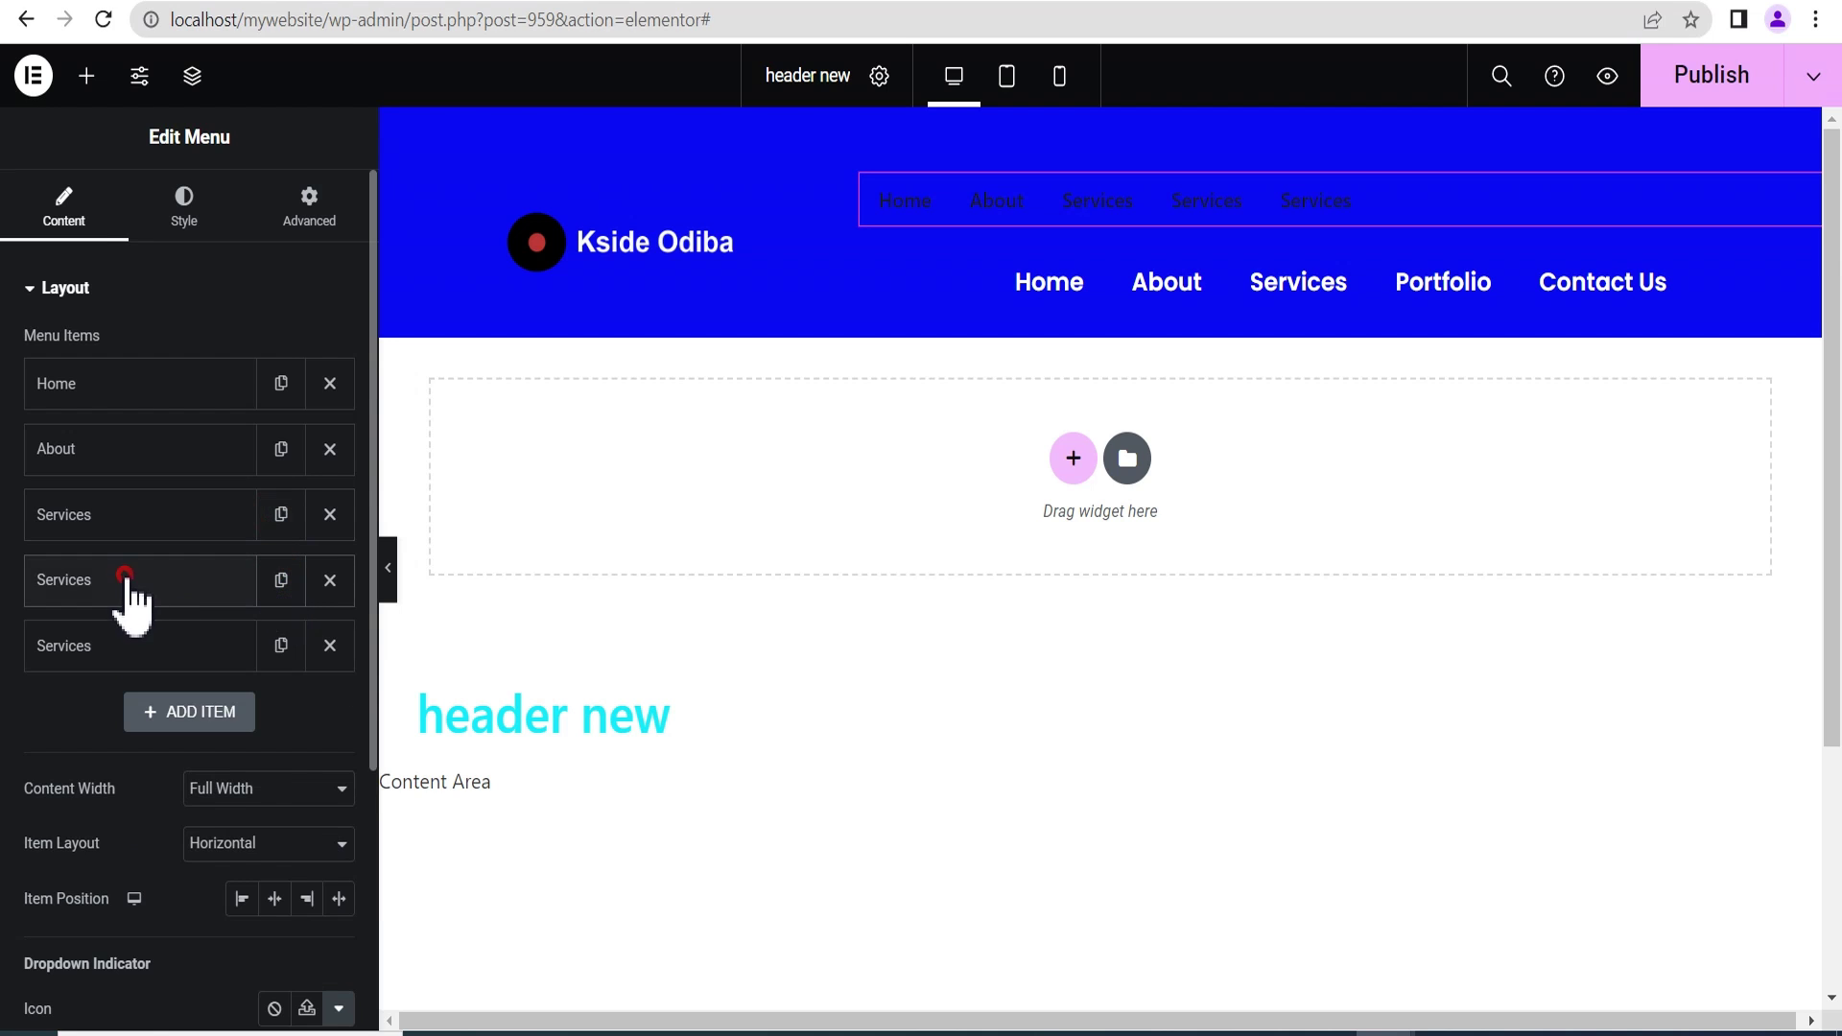
{"action": "left_click", "coordinate": [119, 581]}
{"action": "type", "text": "Portfolio"}
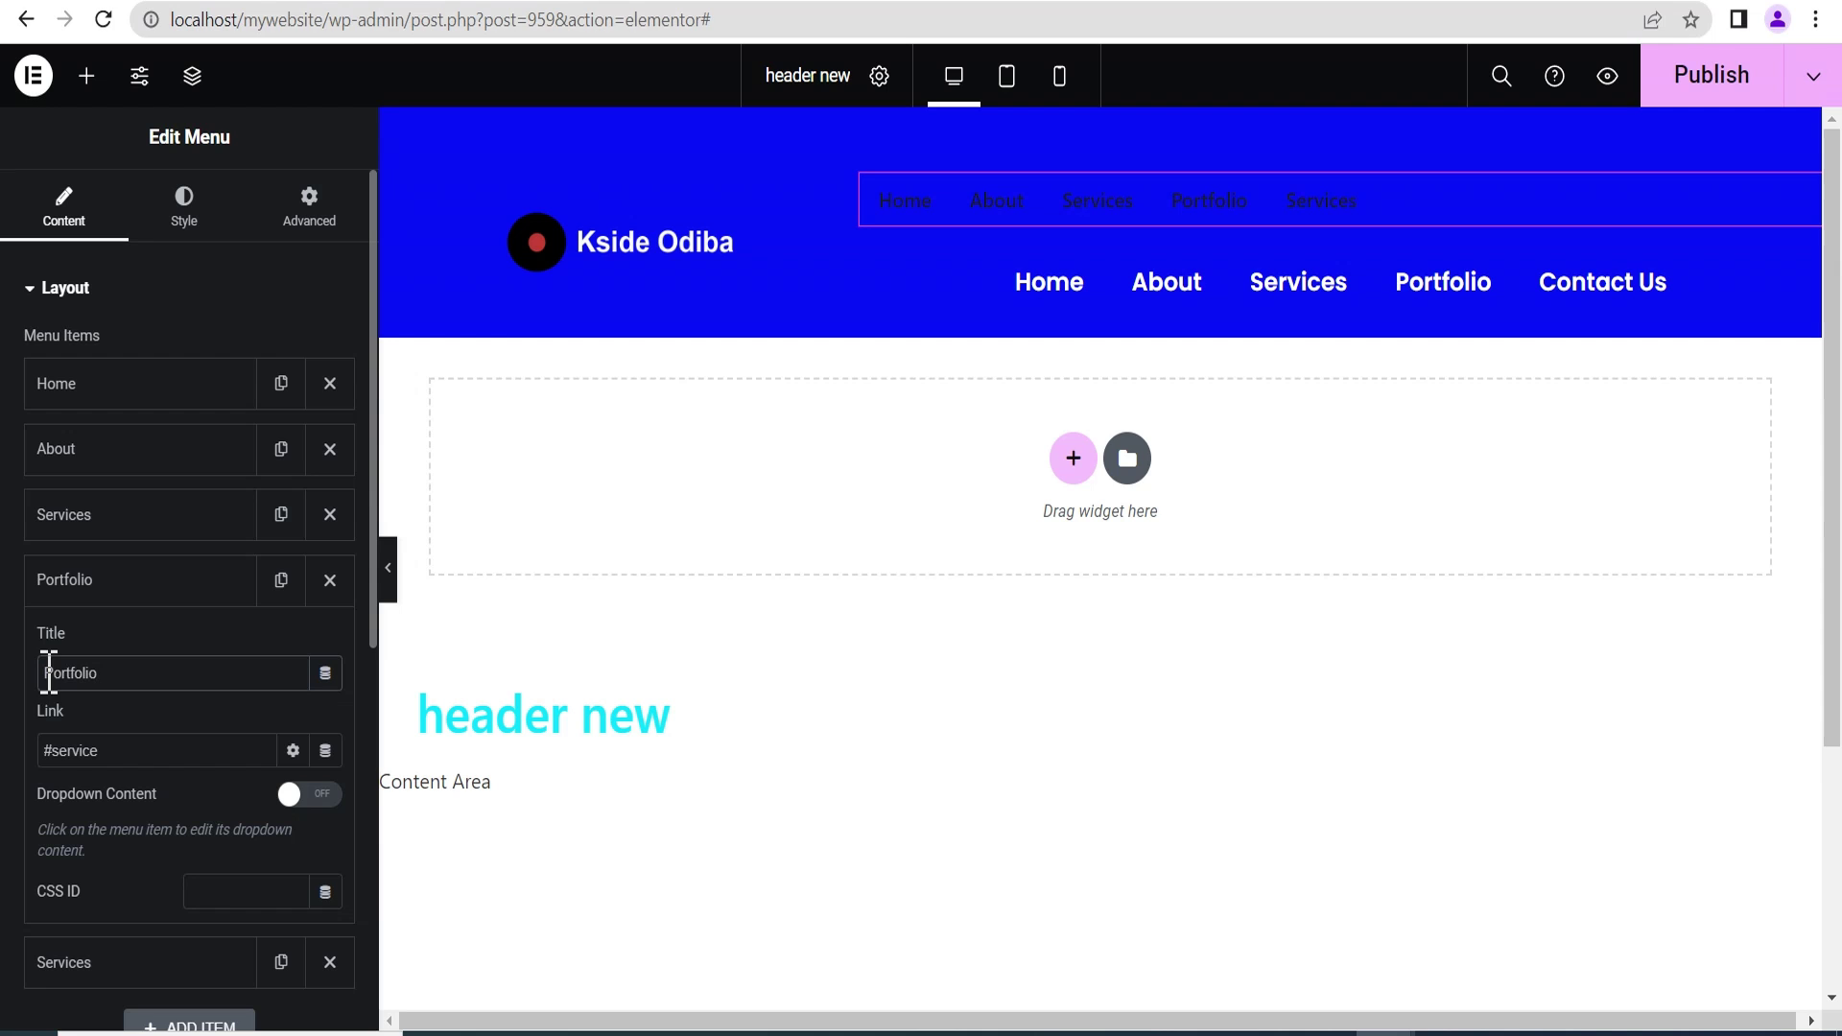
{"action": "left_click", "coordinate": [105, 581]}
Title the last menu item Contact Us and link it to #contact.
{"action": "left_click", "coordinate": [86, 647]}
{"action": "double_click", "coordinate": [126, 740]}
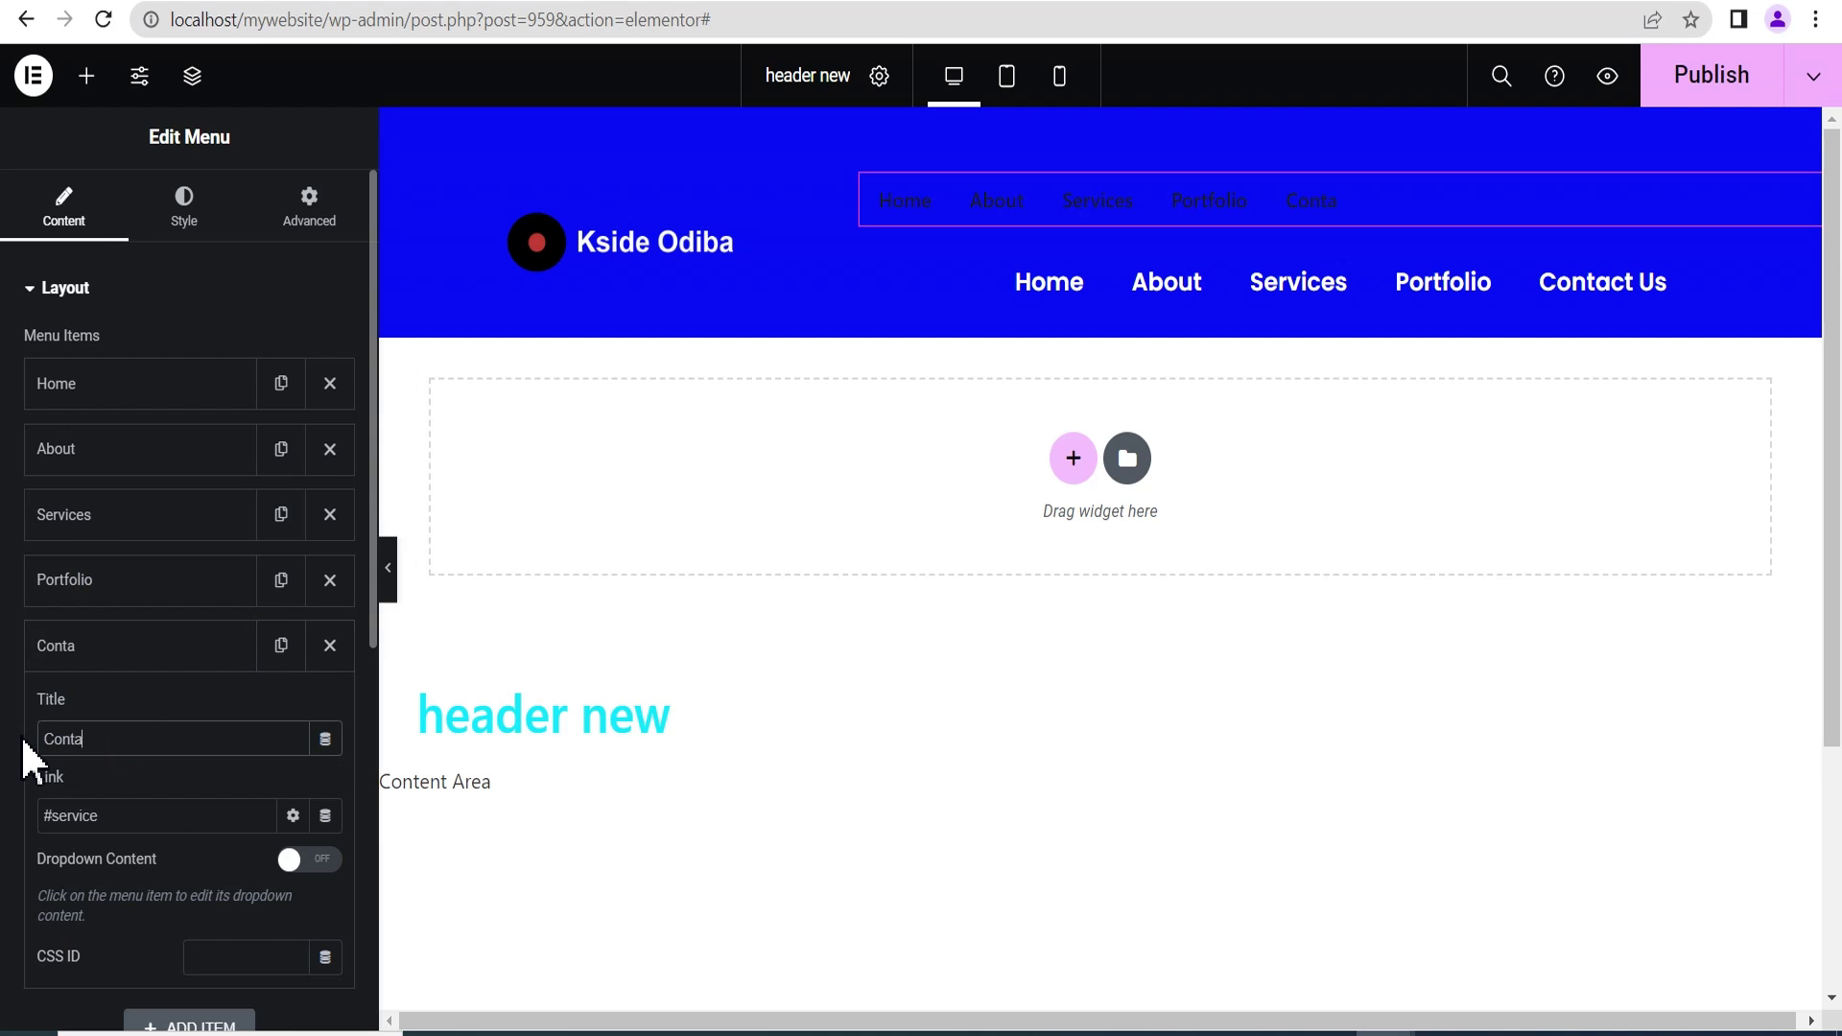
{"action": "left_click_drag", "start_coordinate": [108, 818], "coordinate": [64, 815]}
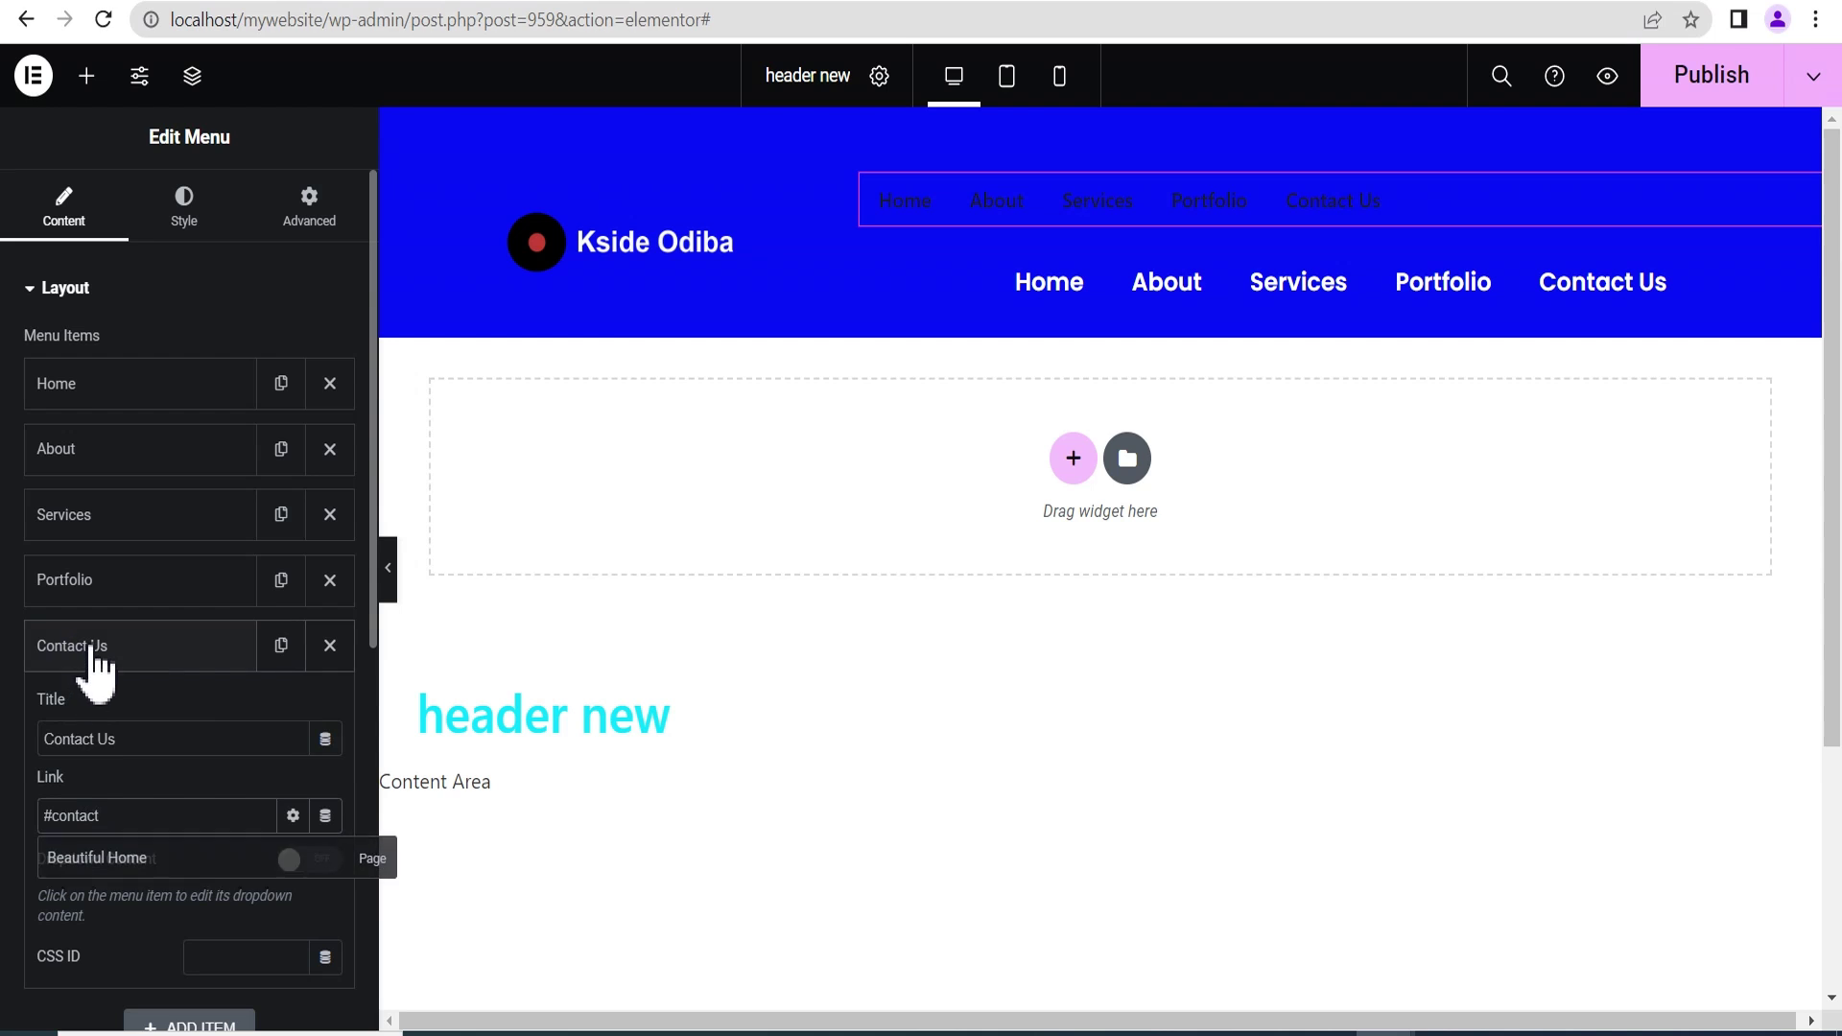
{"action": "left_click", "coordinate": [115, 647]}
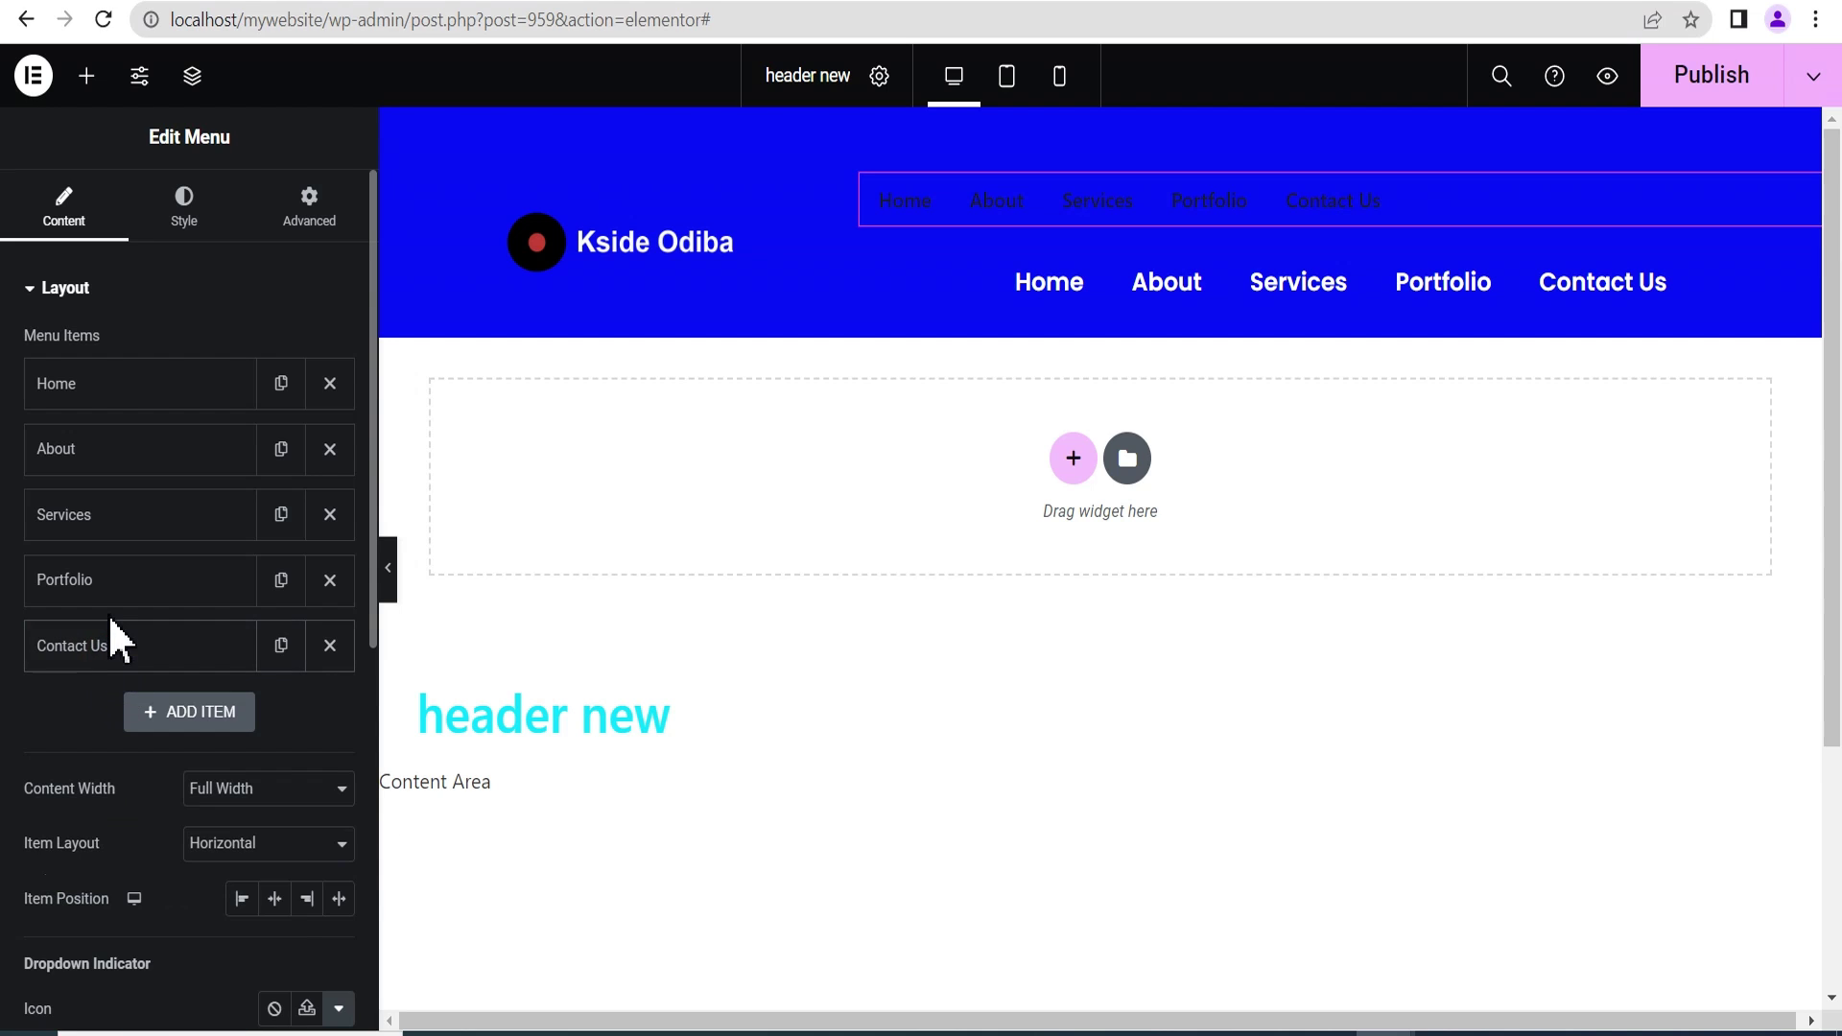
Change the Portfolio menu item's link to #portfolio.
{"action": "left_click", "coordinate": [112, 587]}
{"action": "left_click", "coordinate": [105, 752]}
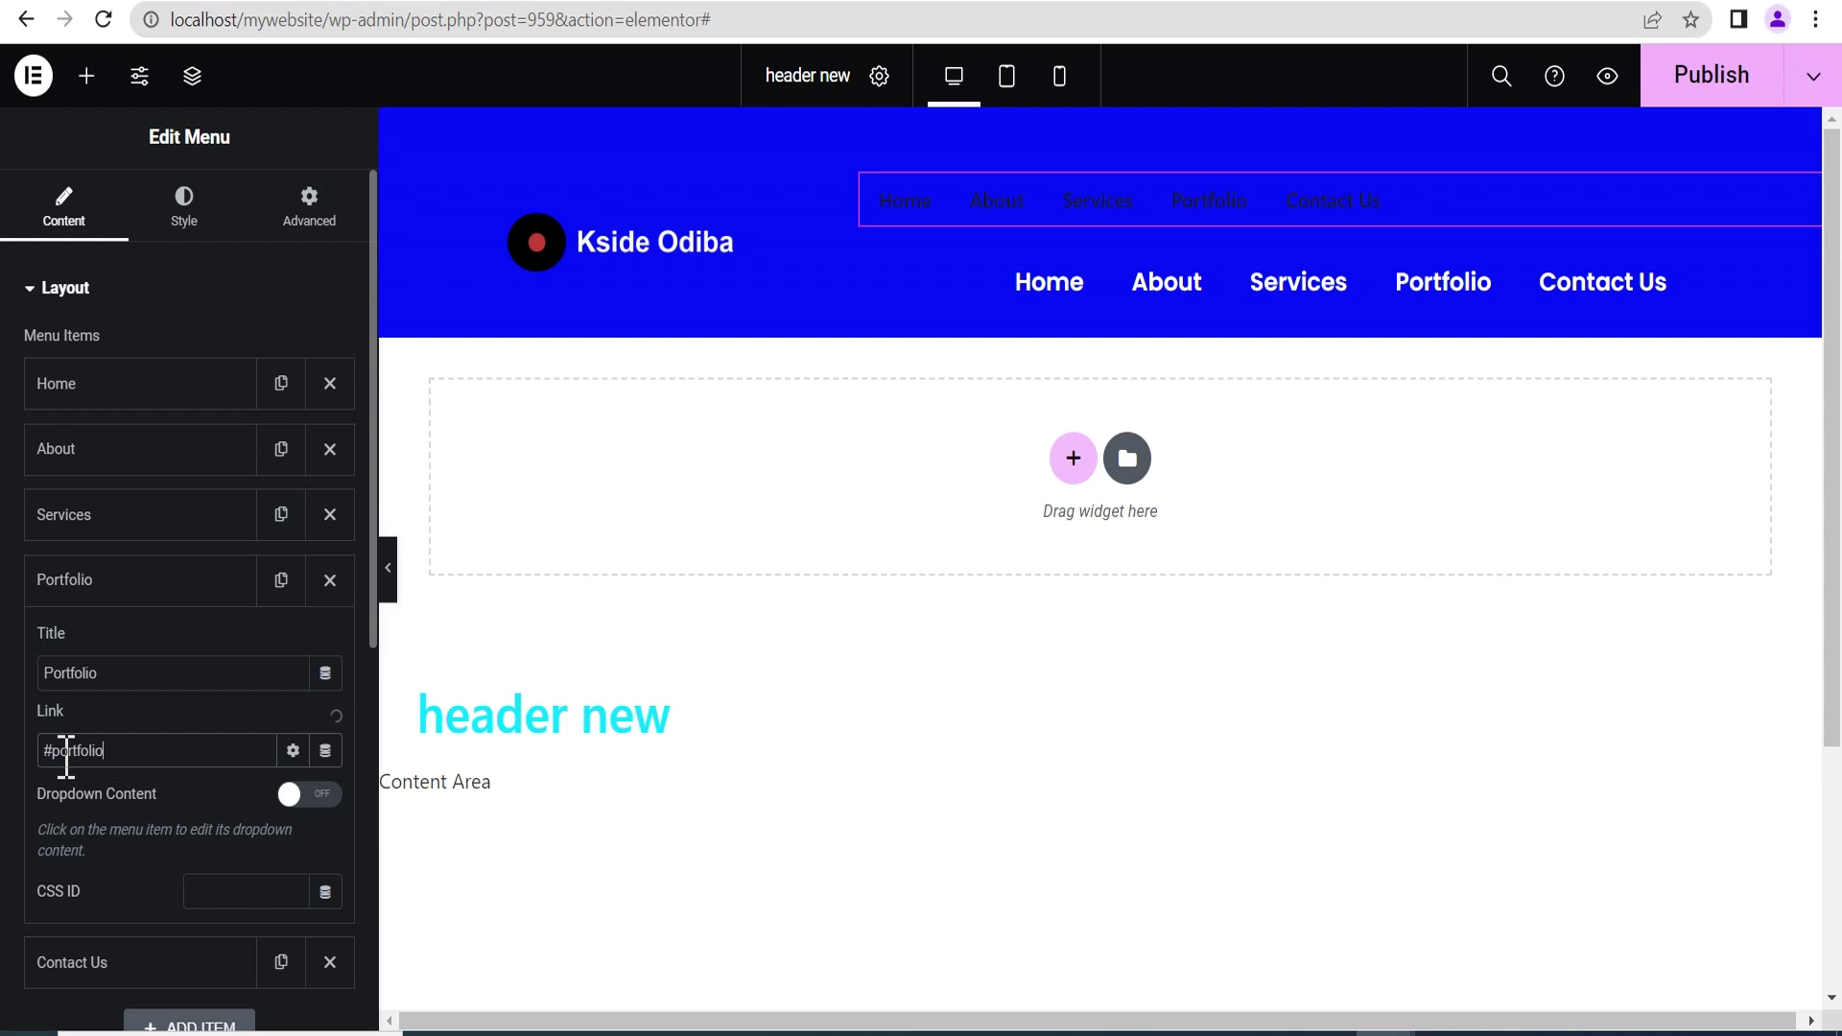
{"action": "left_click", "coordinate": [115, 596]}
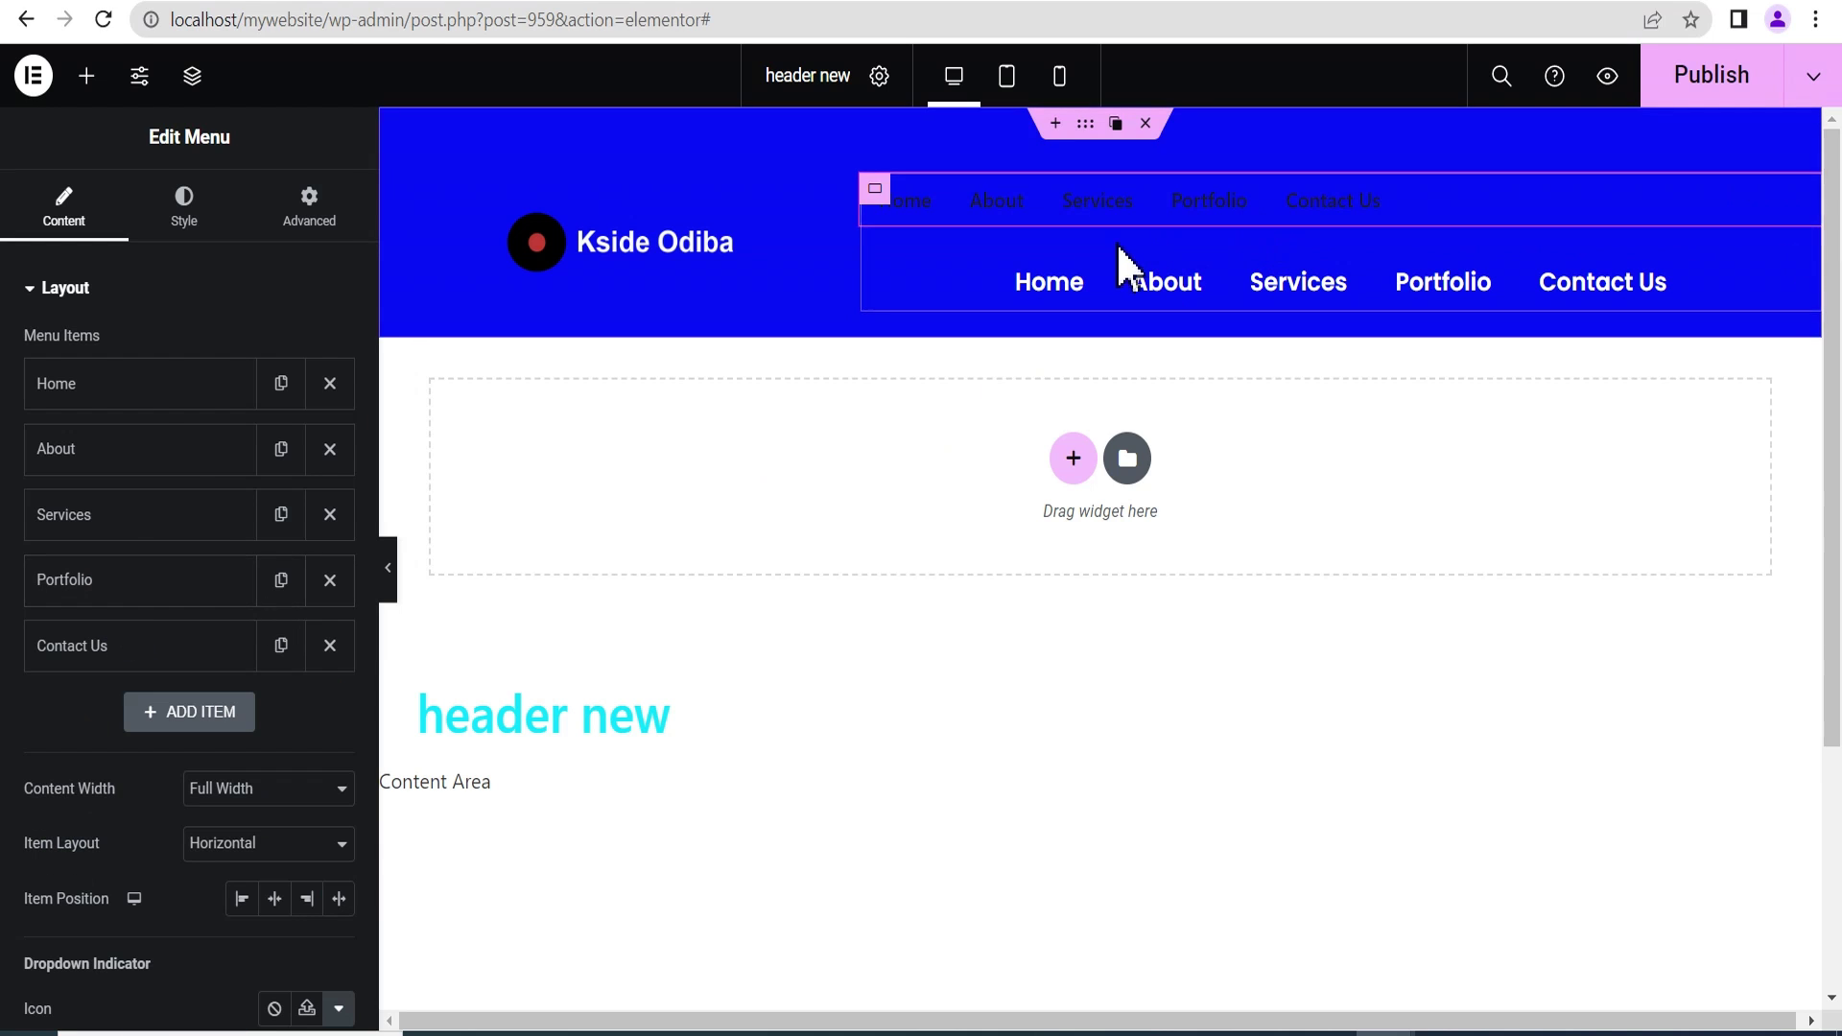
Set the item position of the new menu to centre.
{"action": "scroll", "coordinate": [263, 547], "scroll_direction": "down", "scroll_amount": 4}
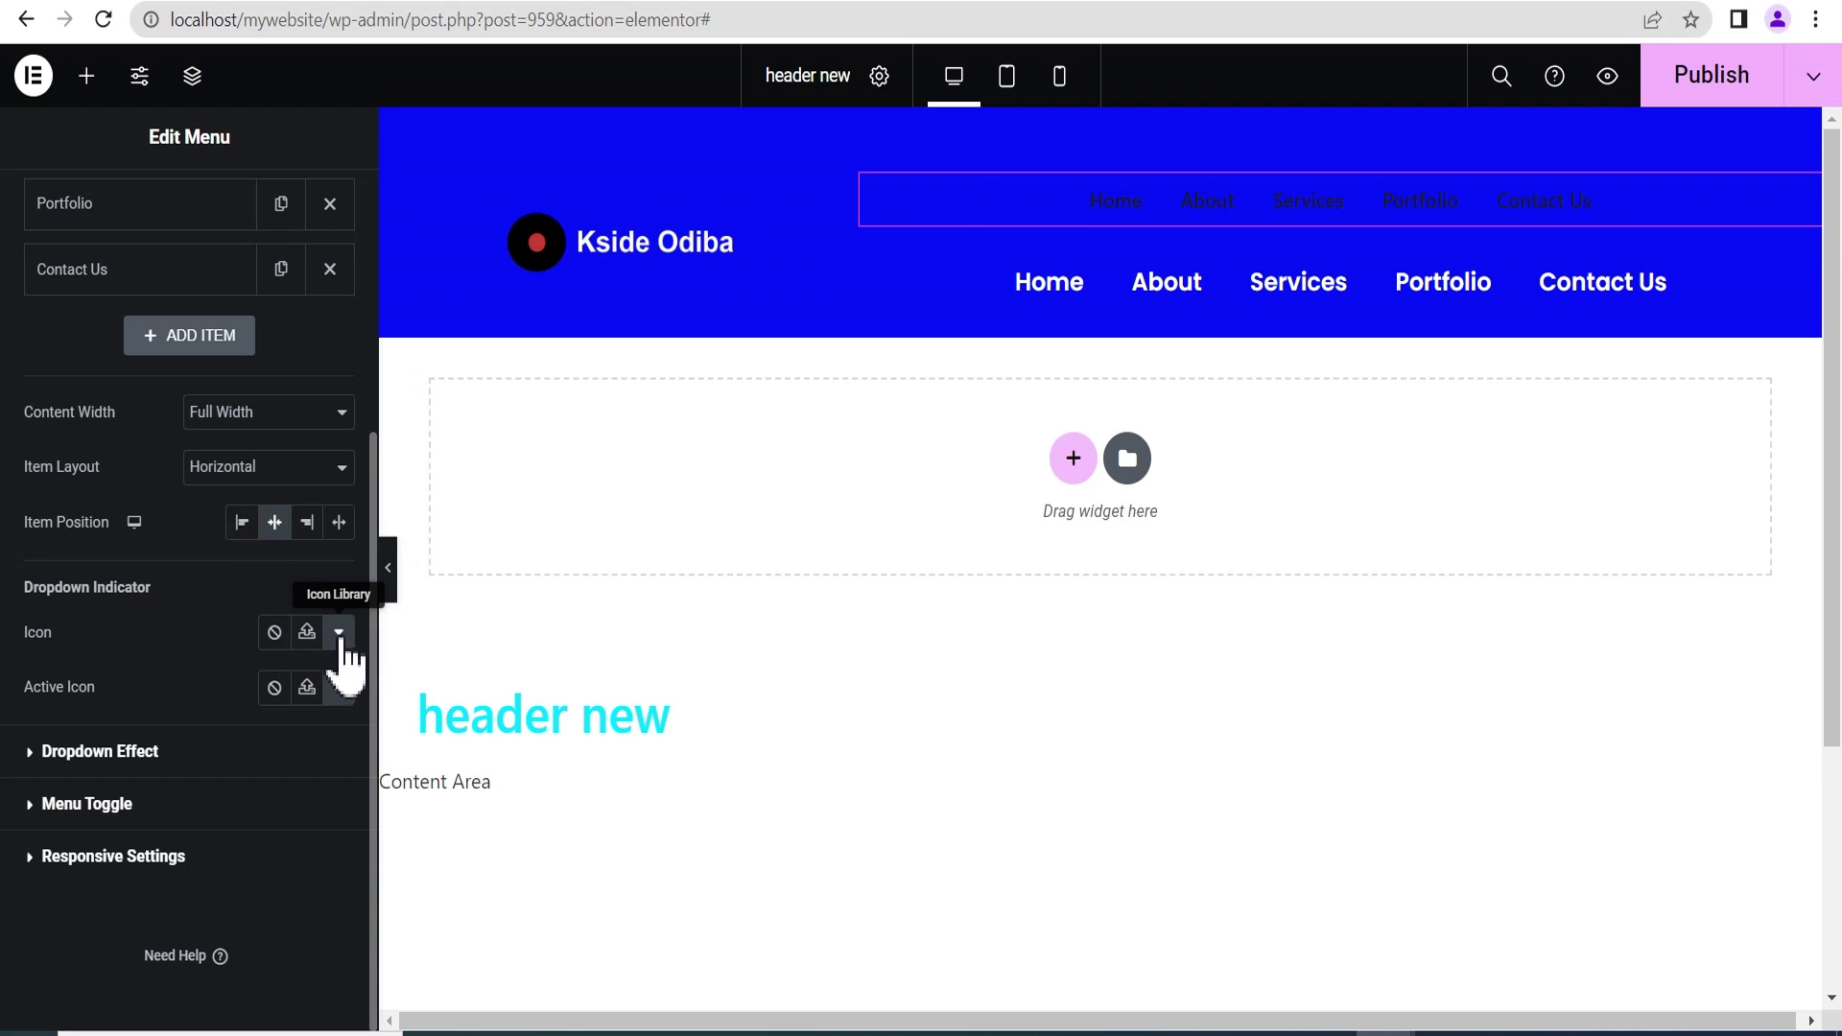
{"action": "scroll", "coordinate": [140, 608], "scroll_direction": "up", "scroll_amount": 3}
{"action": "scroll", "coordinate": [127, 588], "scroll_direction": "down", "scroll_amount": 3}
Set the menu's dropdown effect to open on Hover with a Fade in animation.
{"action": "left_click", "coordinate": [115, 753]}
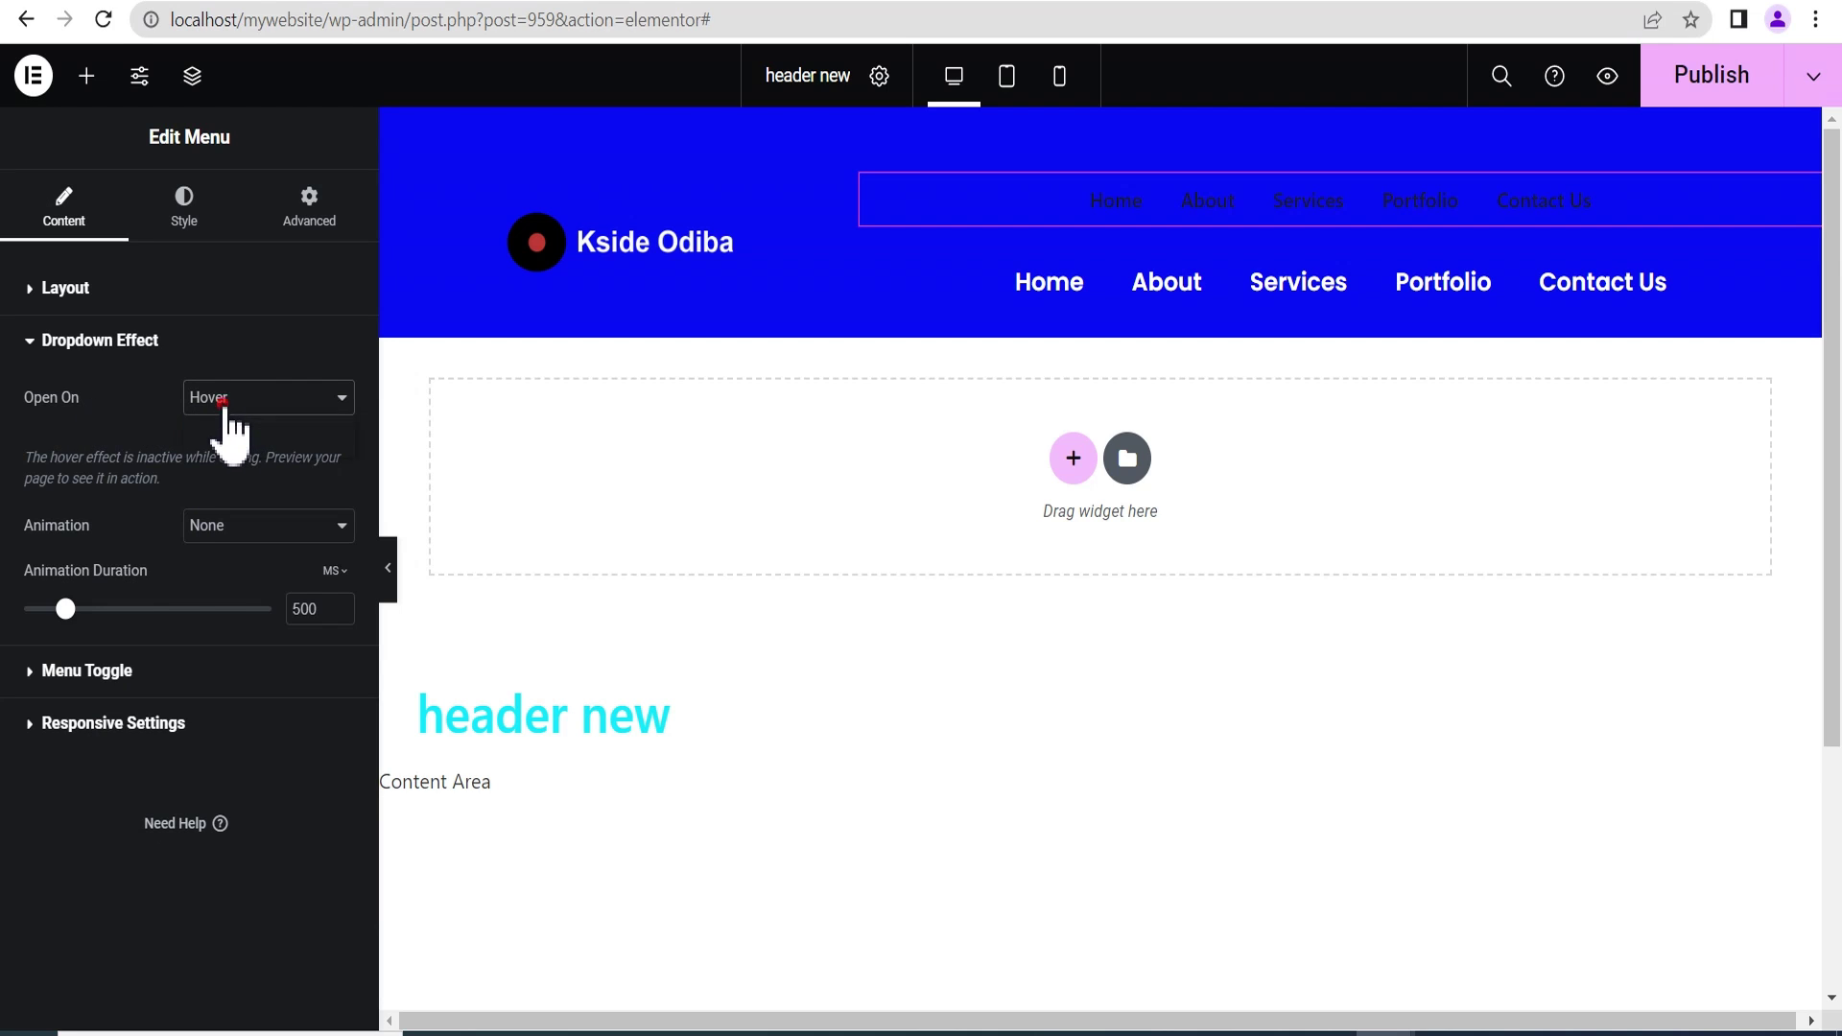
{"action": "left_click", "coordinate": [223, 403]}
{"action": "left_click", "coordinate": [237, 443]}
{"action": "left_click", "coordinate": [230, 407]}
{"action": "left_click", "coordinate": [236, 427]}
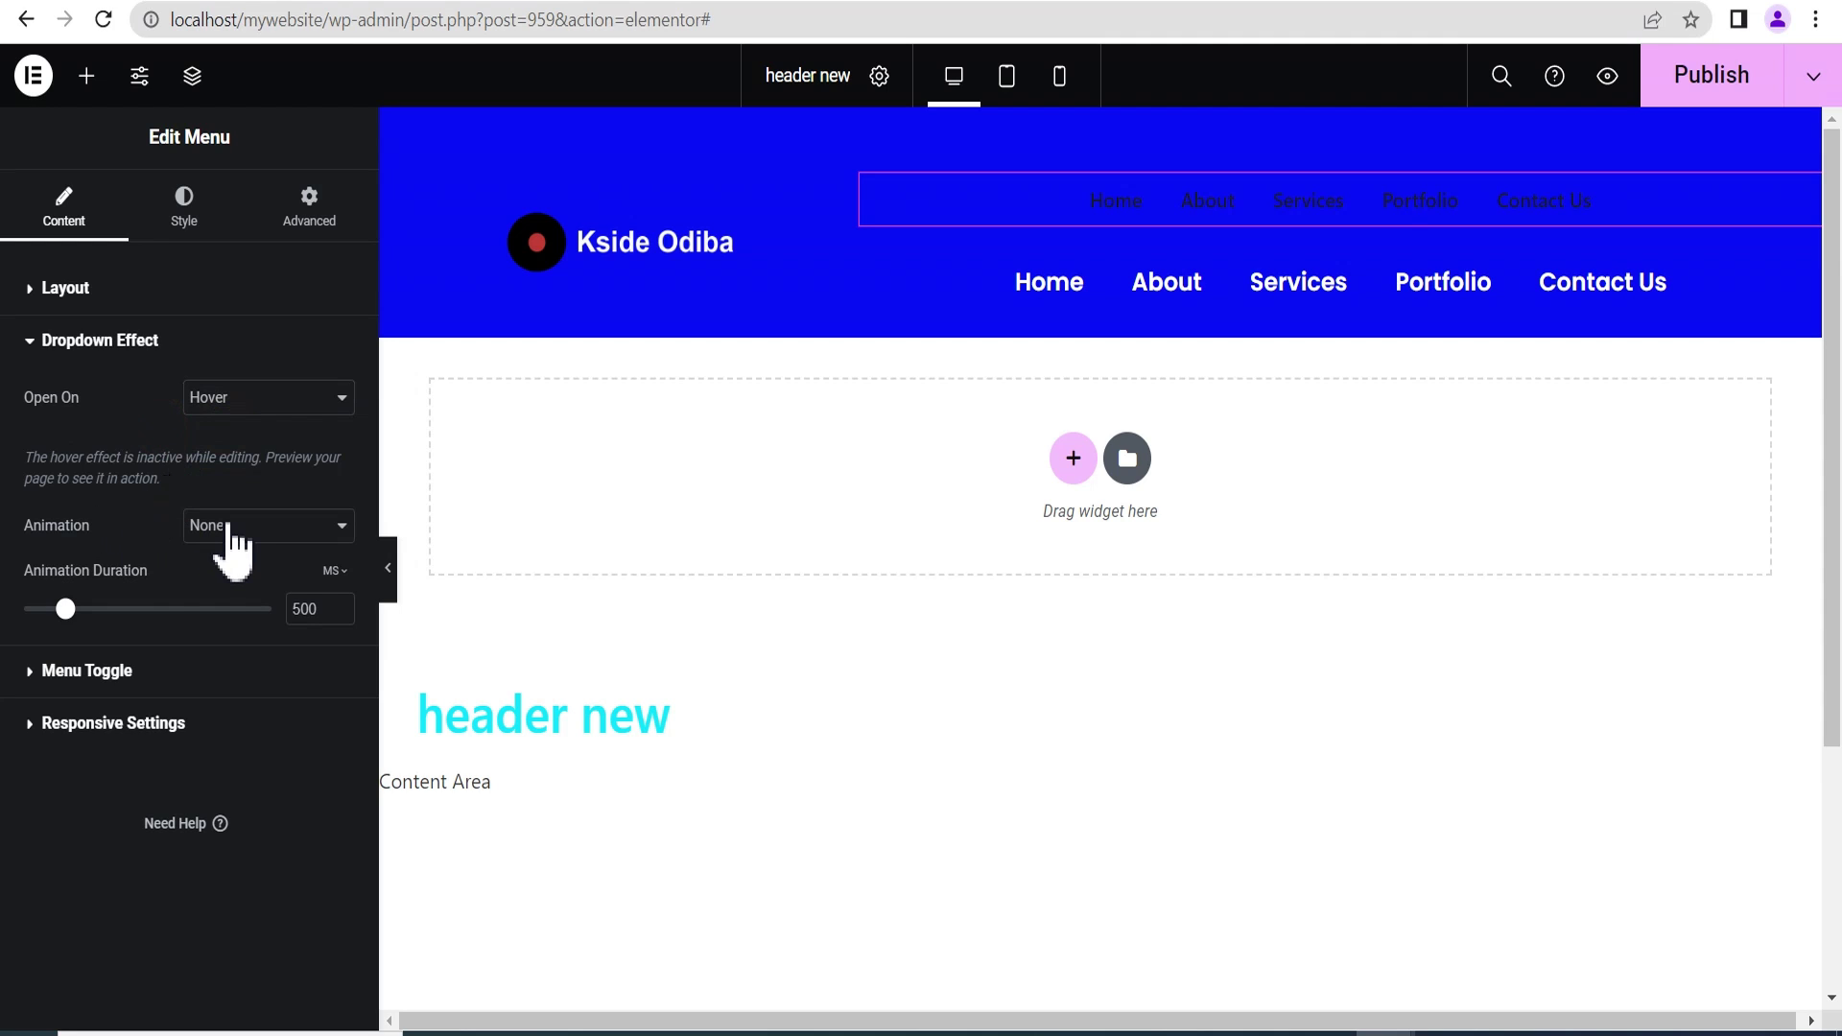
{"action": "left_click", "coordinate": [229, 535]}
{"action": "left_click", "coordinate": [233, 573]}
{"action": "left_click", "coordinate": [137, 499]}
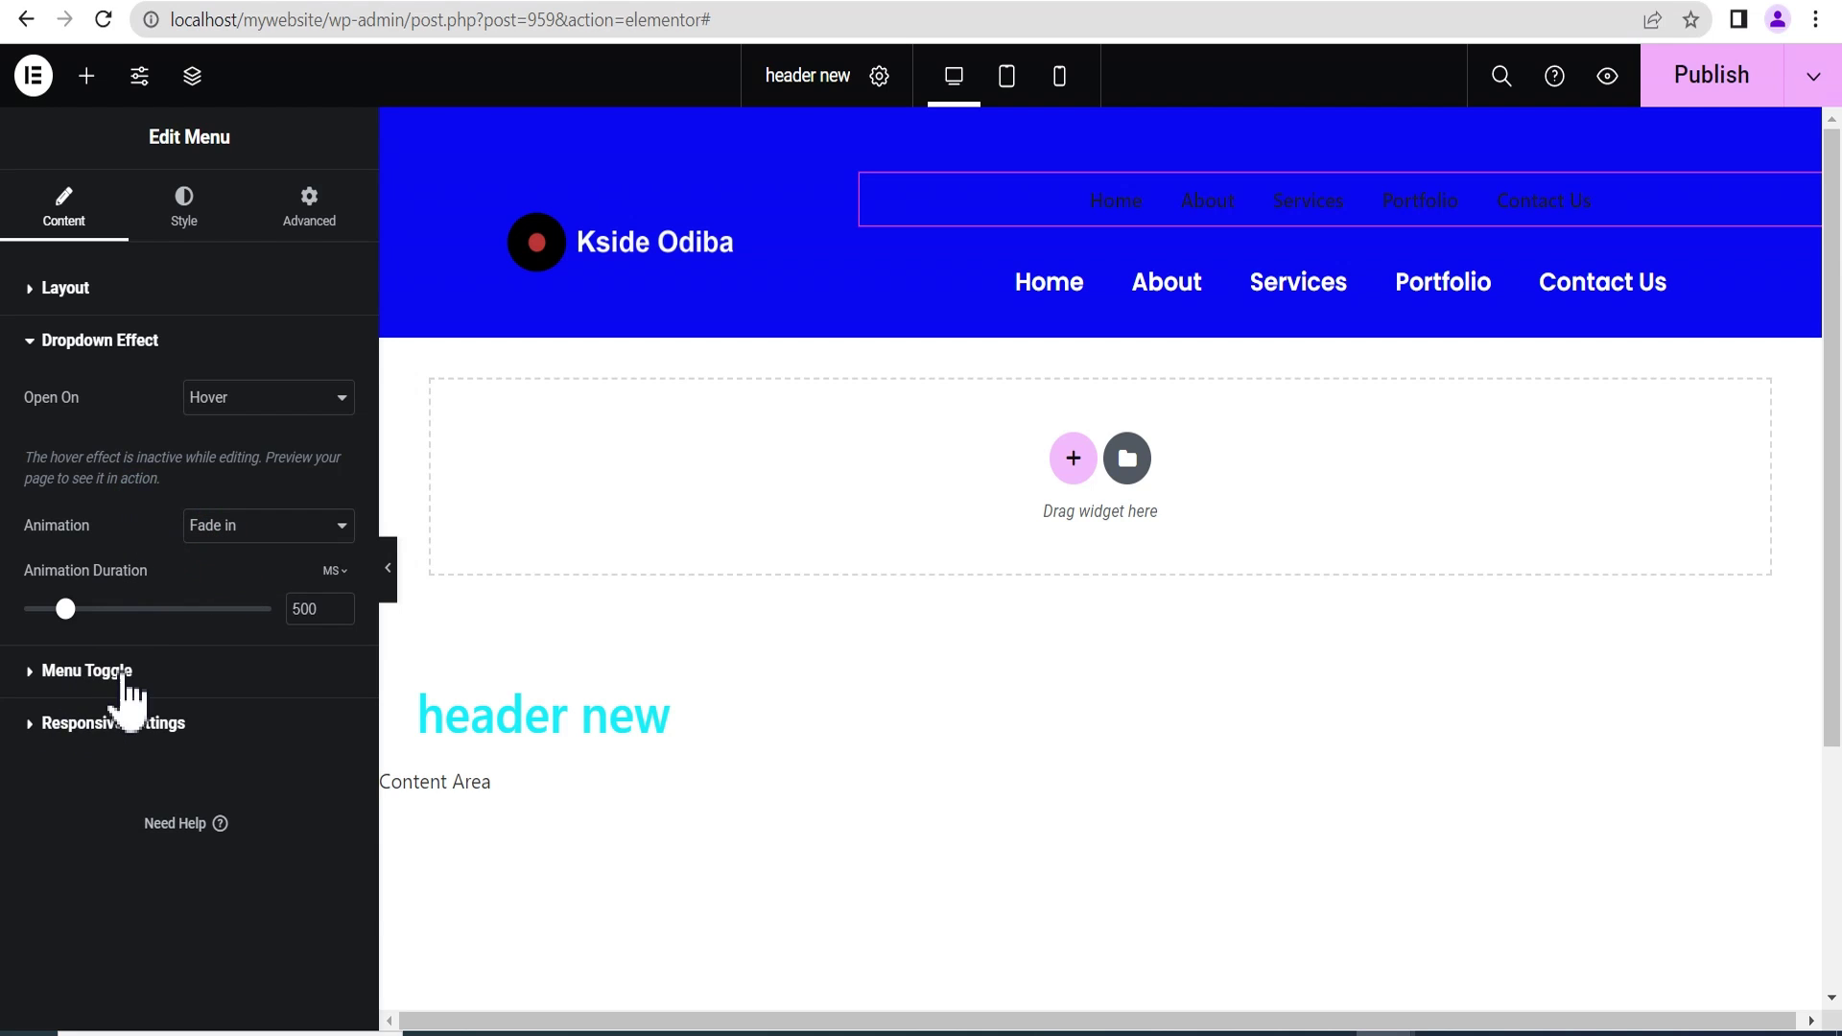
Review the menu's toggle settings and the available responsive breakpoint options.
{"action": "left_click", "coordinate": [120, 673]}
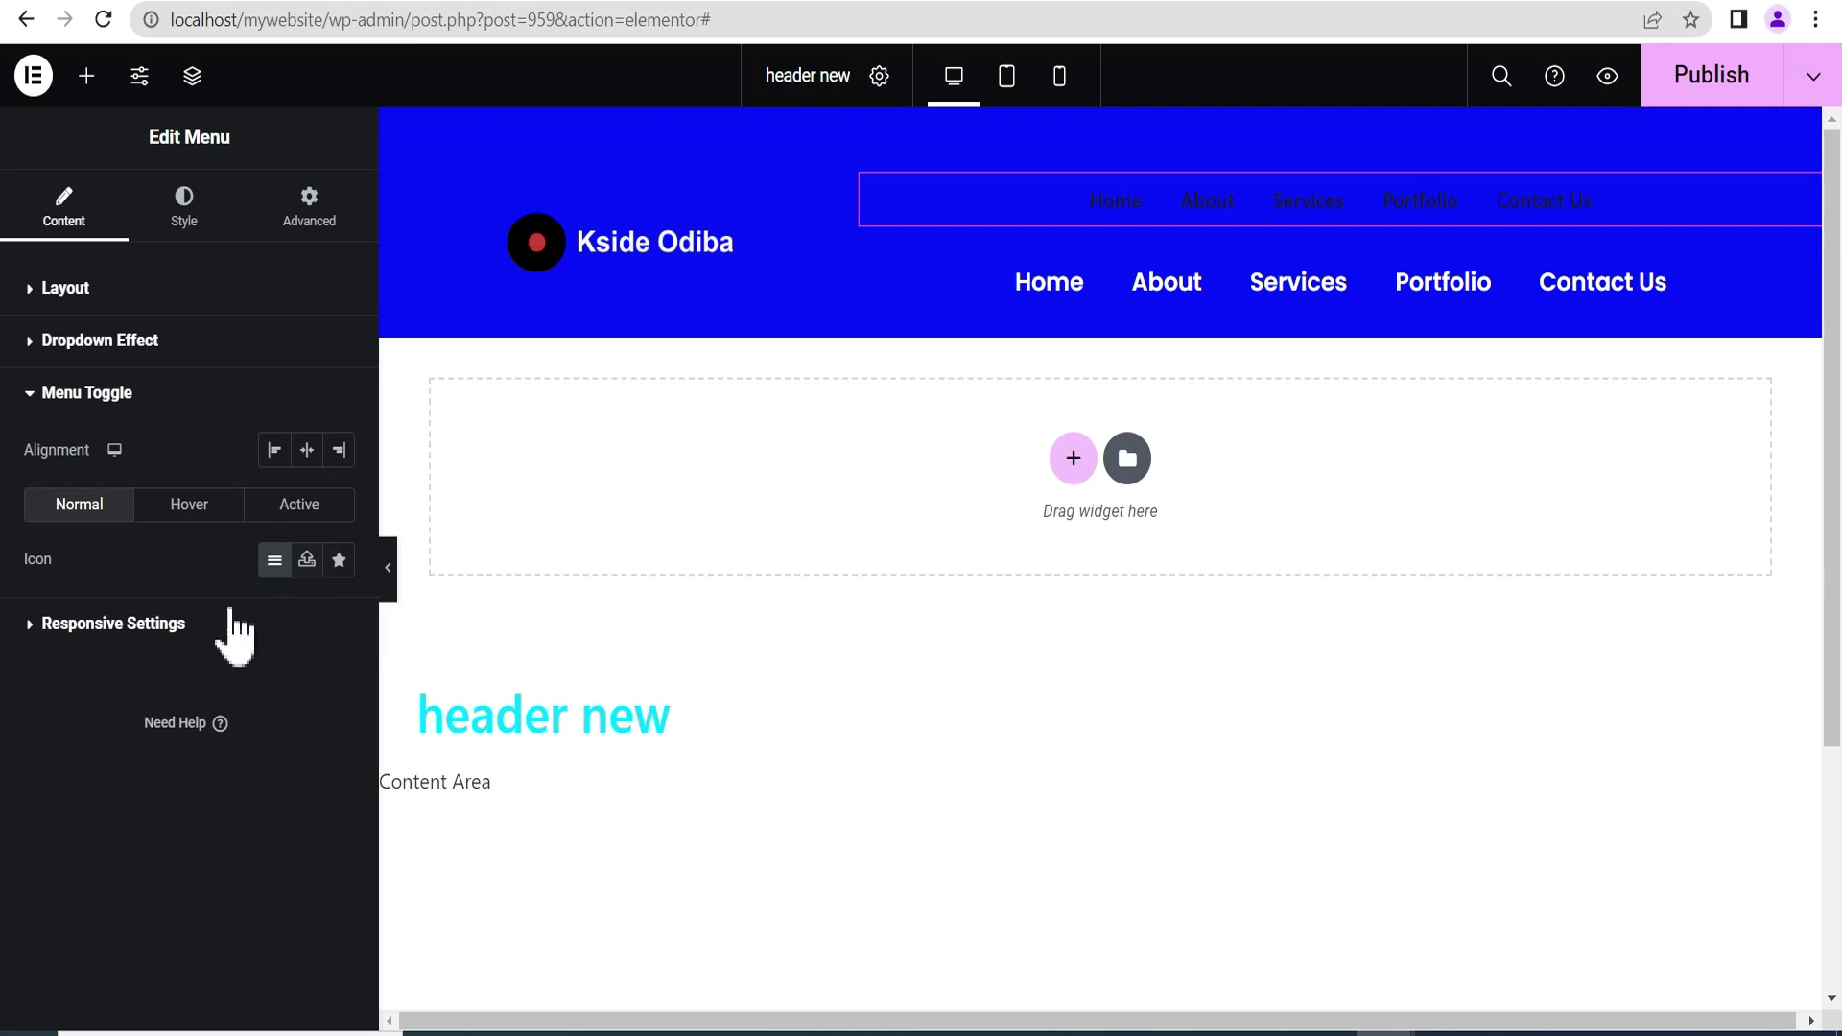
{"action": "left_click", "coordinate": [173, 623]}
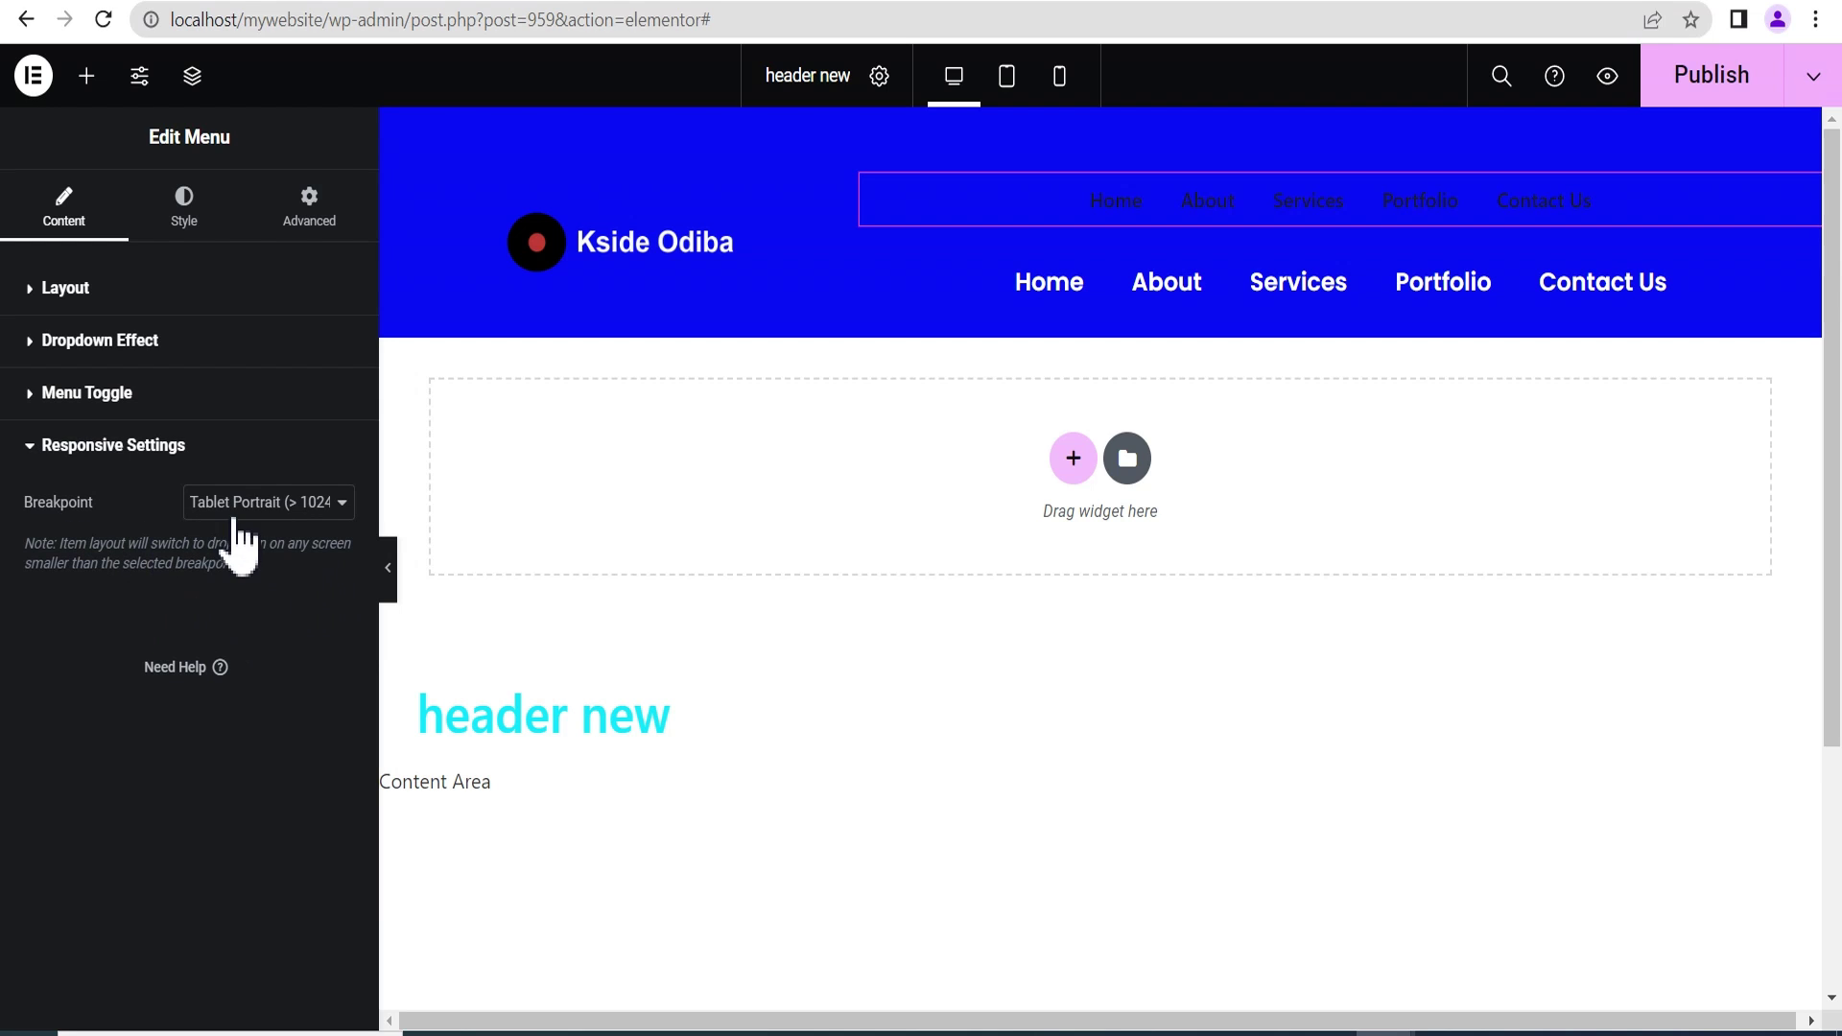
{"action": "left_click", "coordinate": [235, 507]}
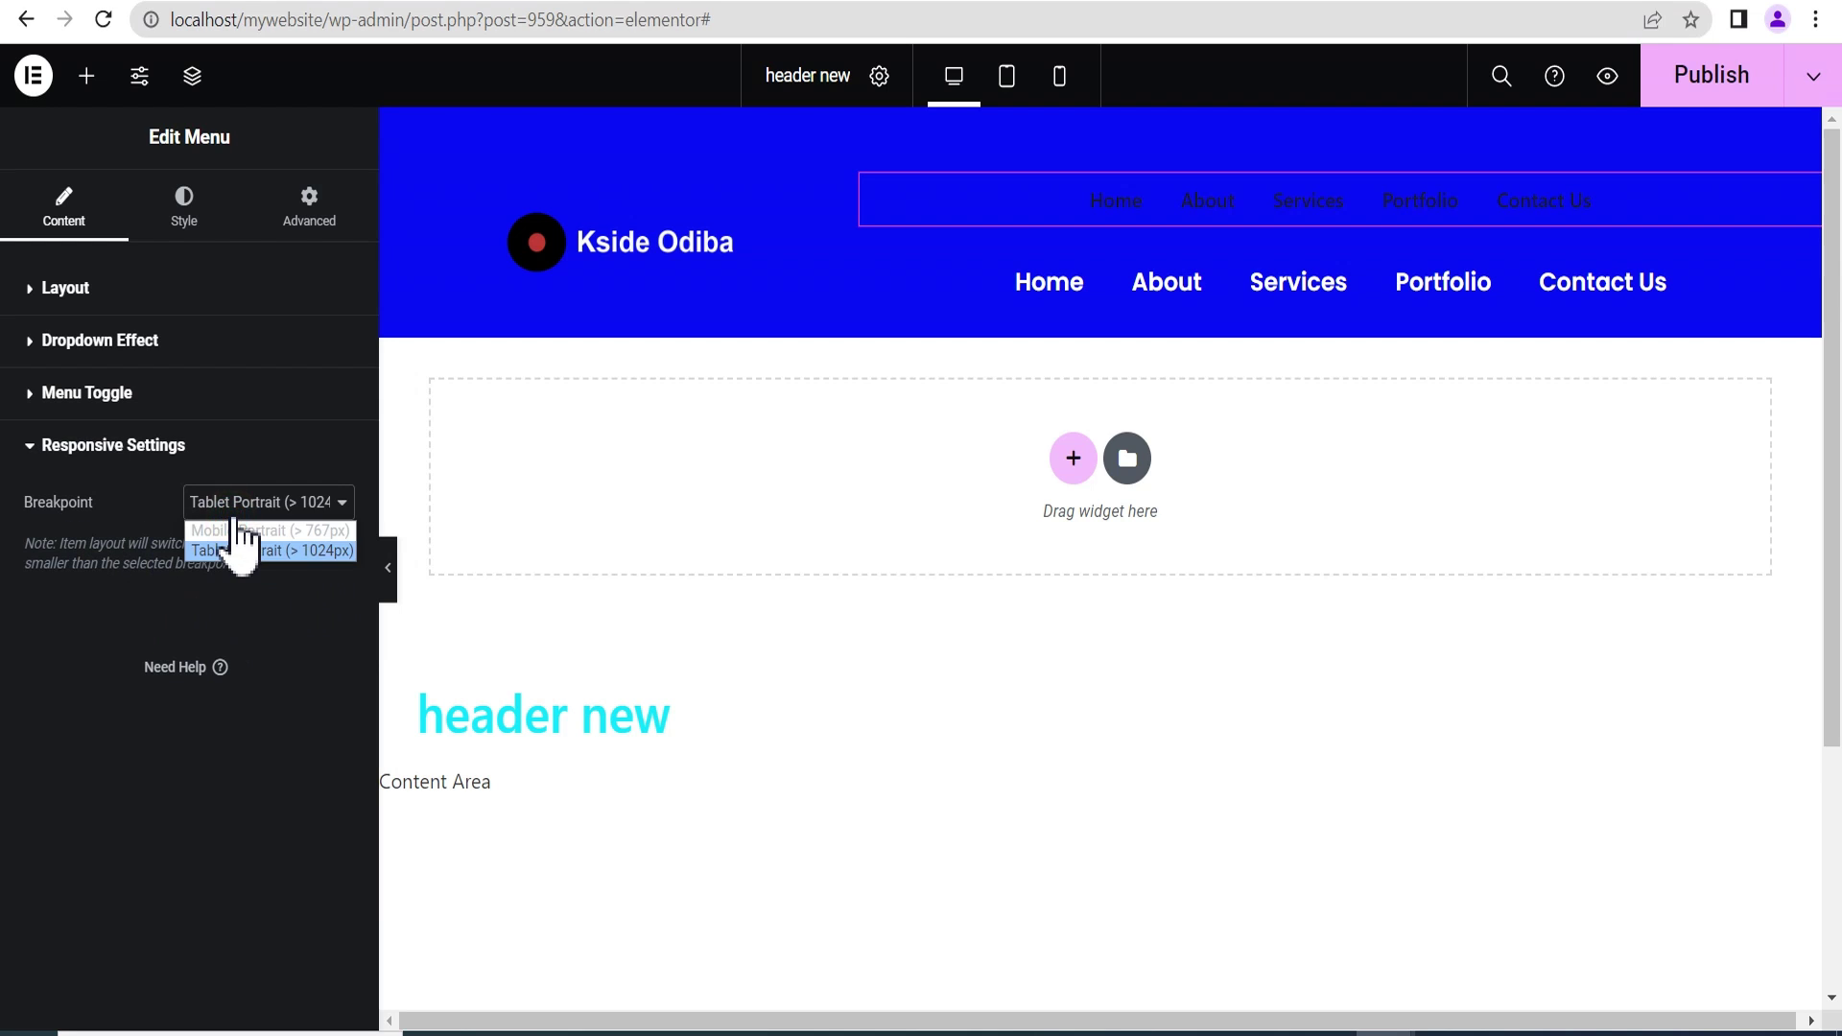
{"action": "left_click", "coordinate": [141, 522]}
{"action": "left_click", "coordinate": [140, 461]}
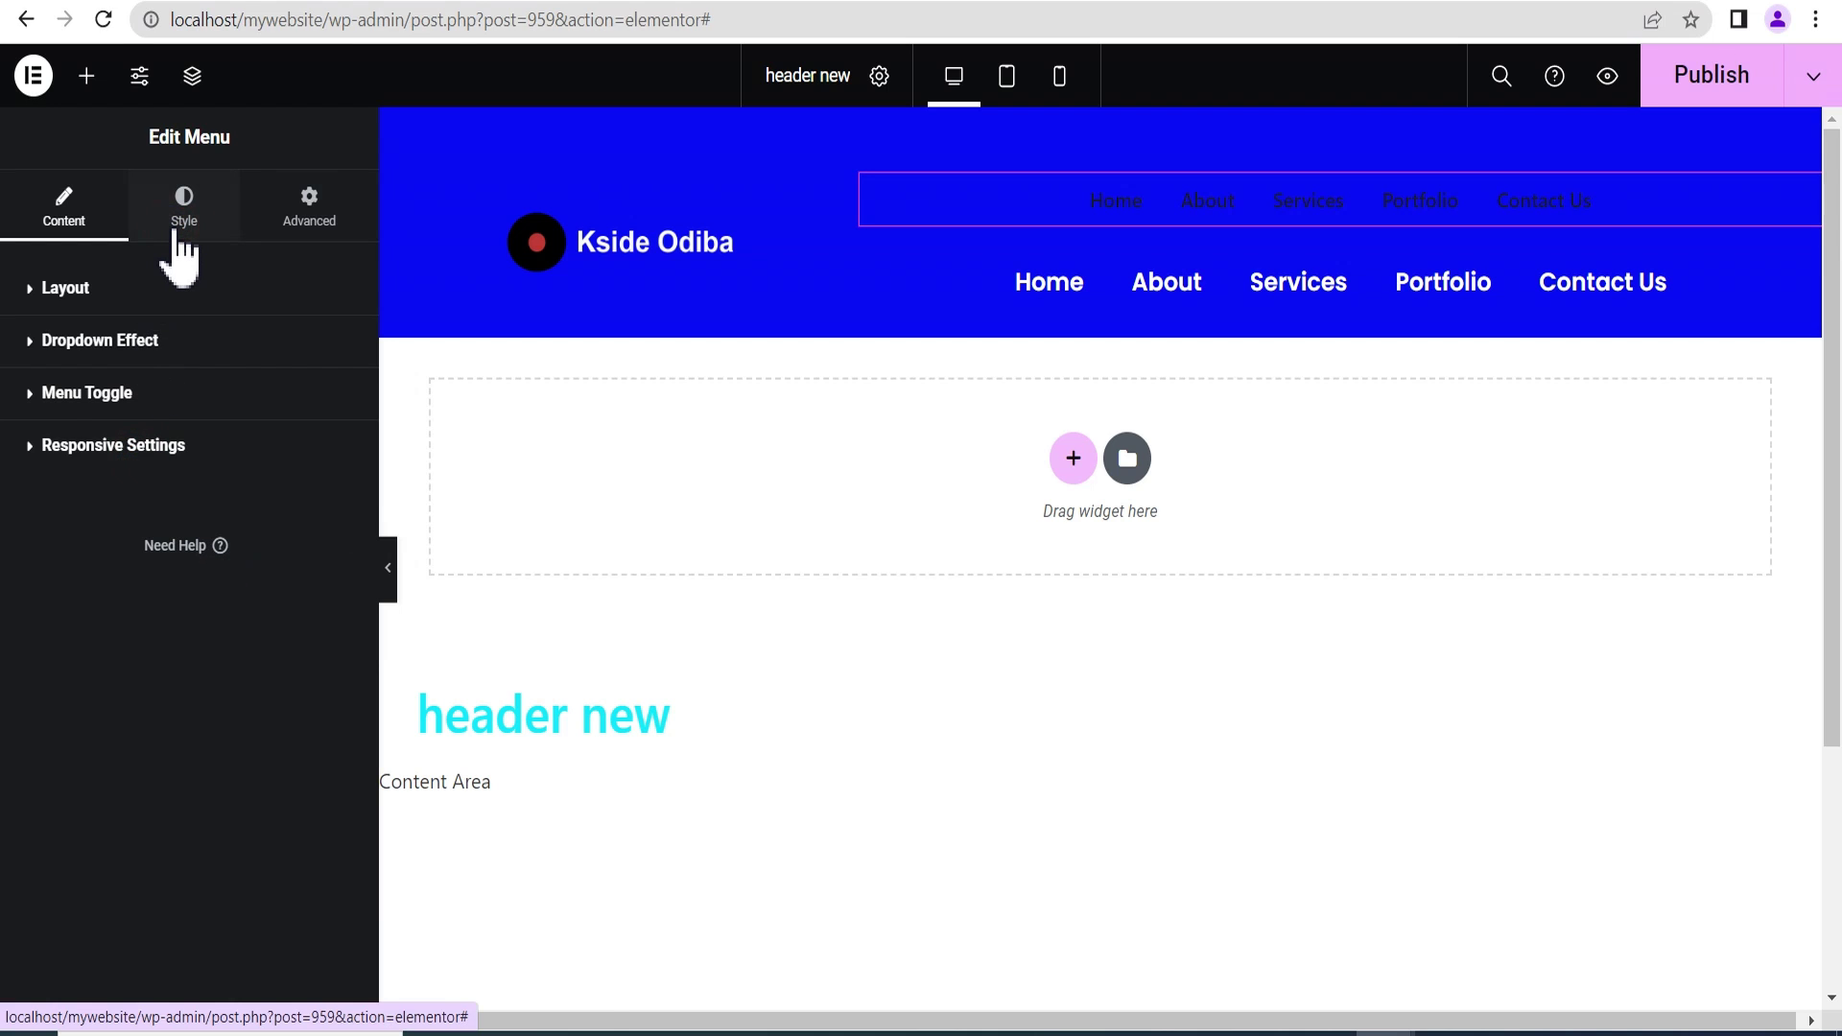
Style the menu items' typography with the Poppins font, size 19 px and weight 600 (Semi Bold).
{"action": "left_click", "coordinate": [172, 223]}
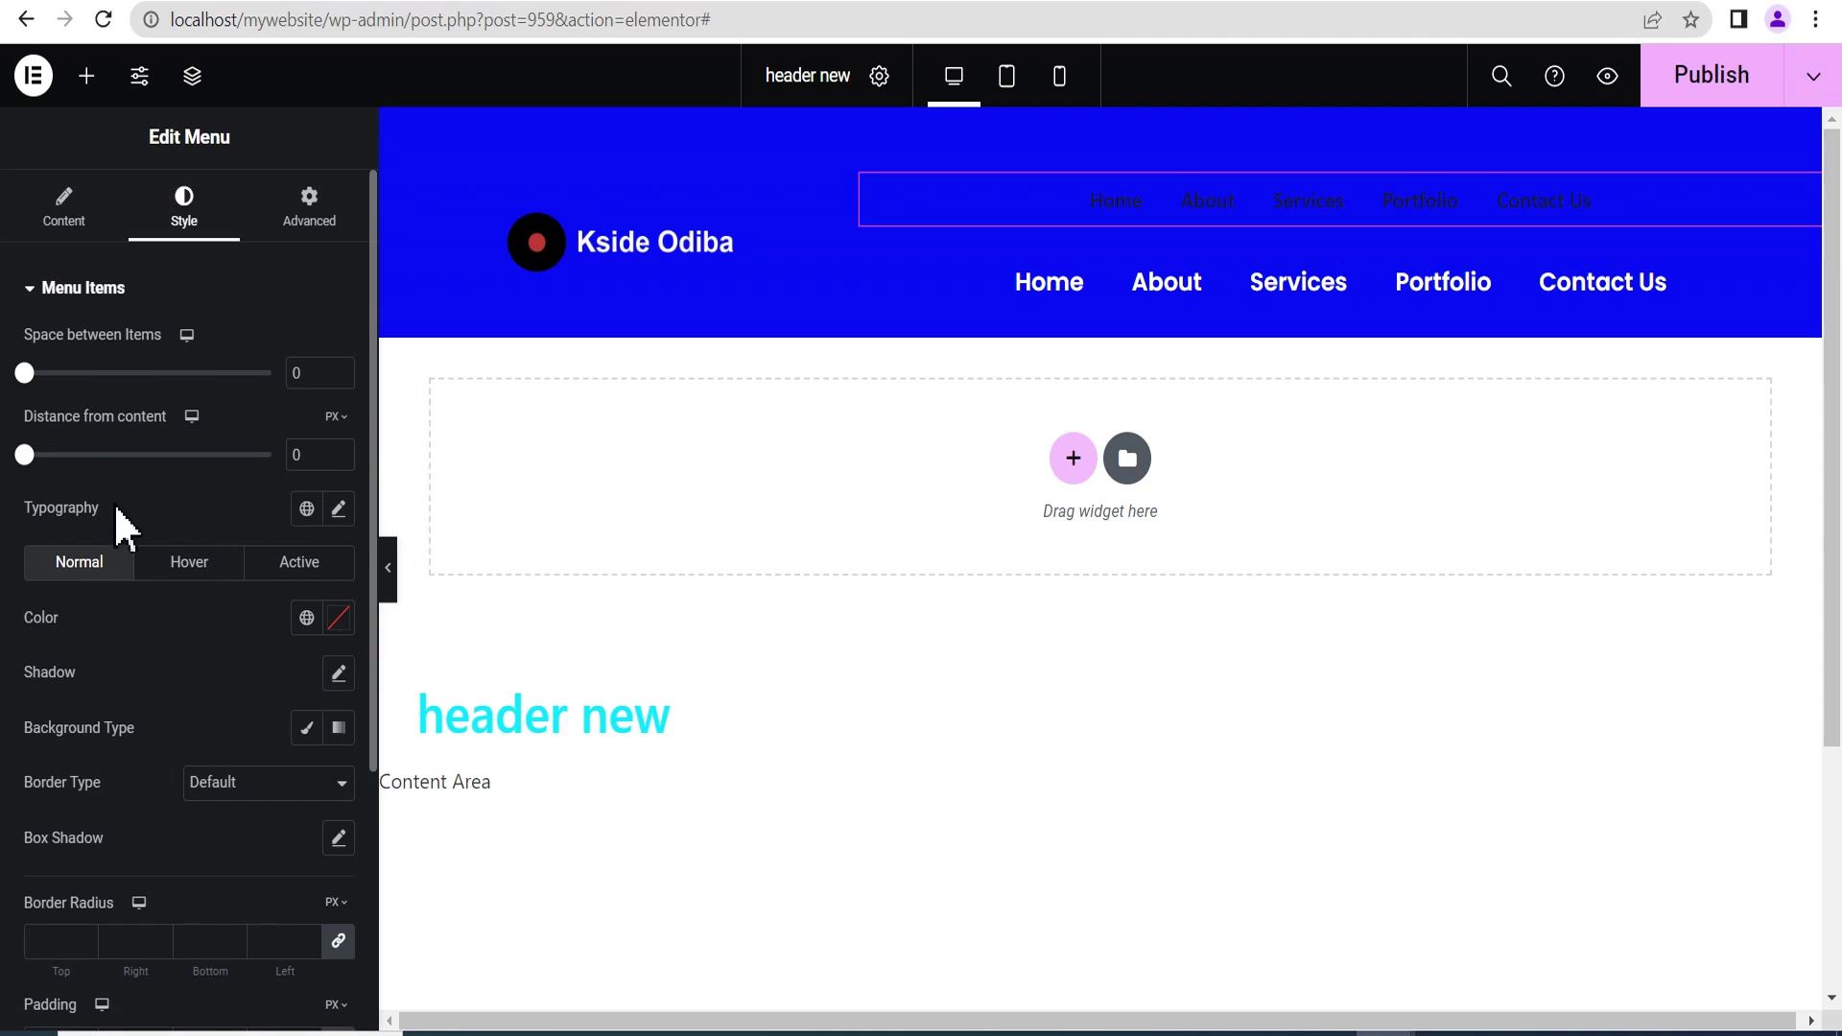
{"action": "left_click", "coordinate": [338, 508]}
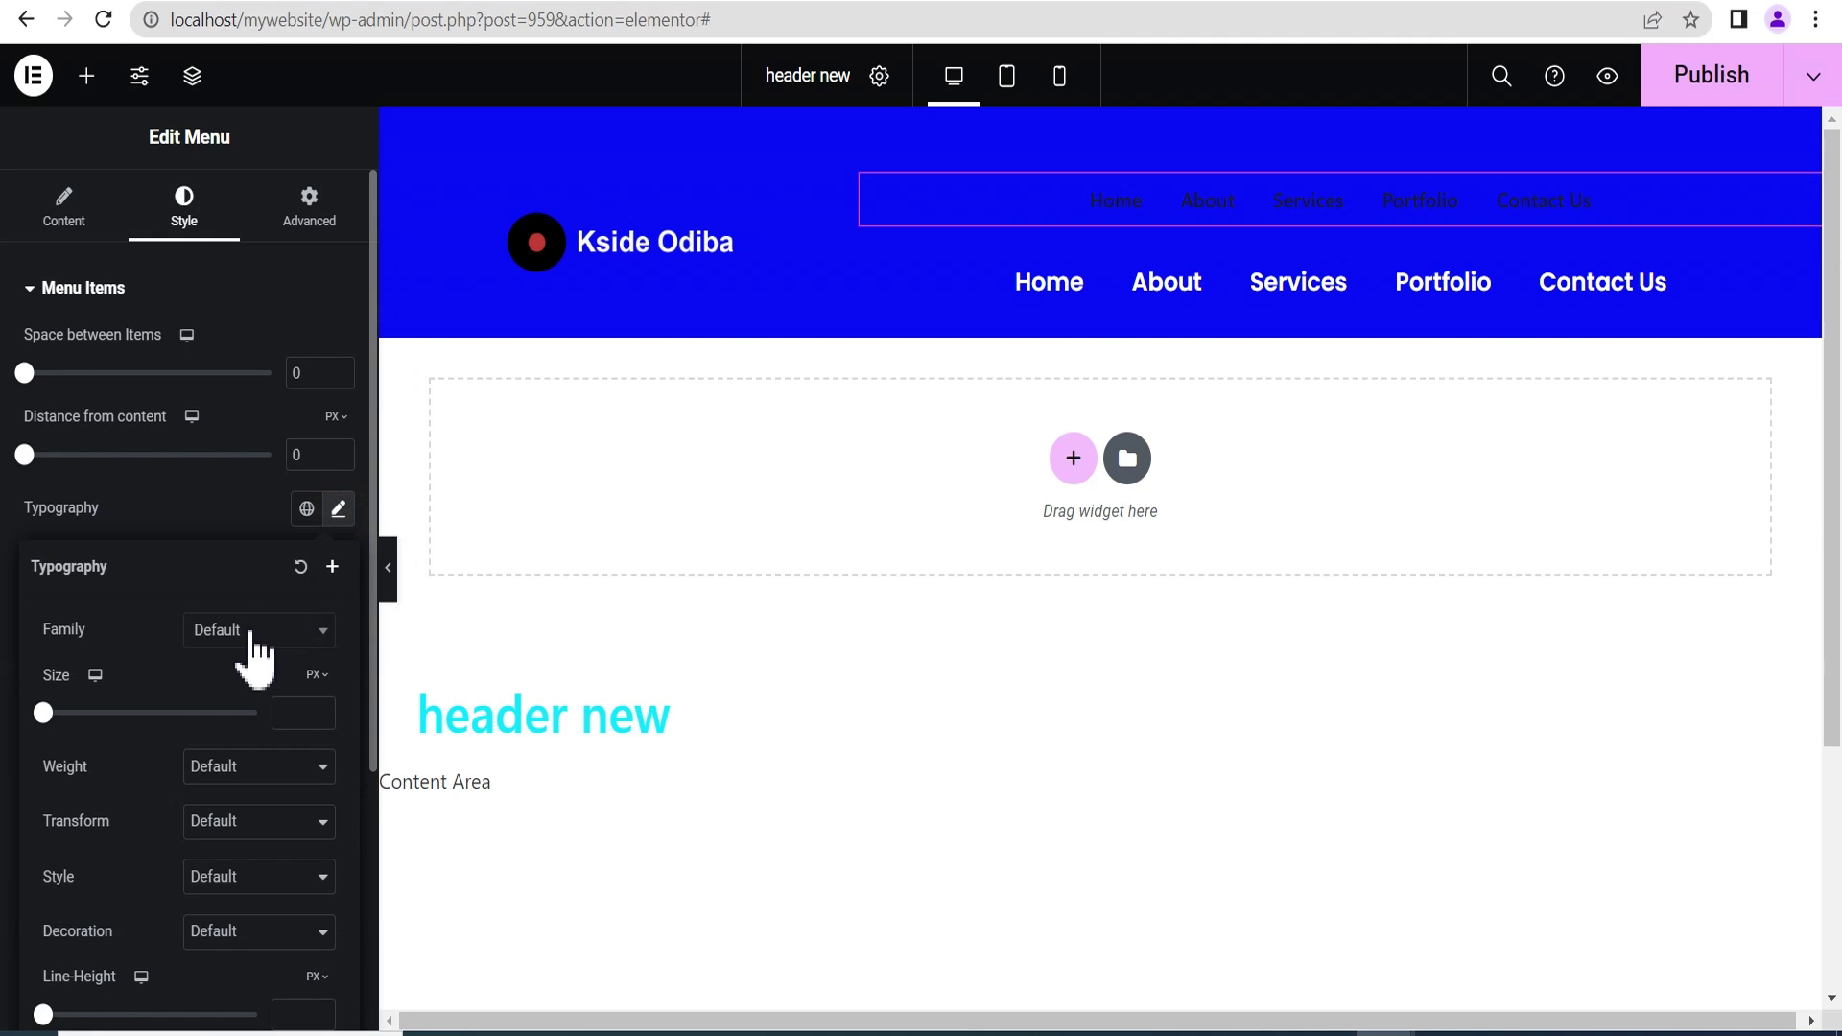
{"action": "left_click", "coordinate": [254, 631]}
{"action": "type", "text": "pop"}
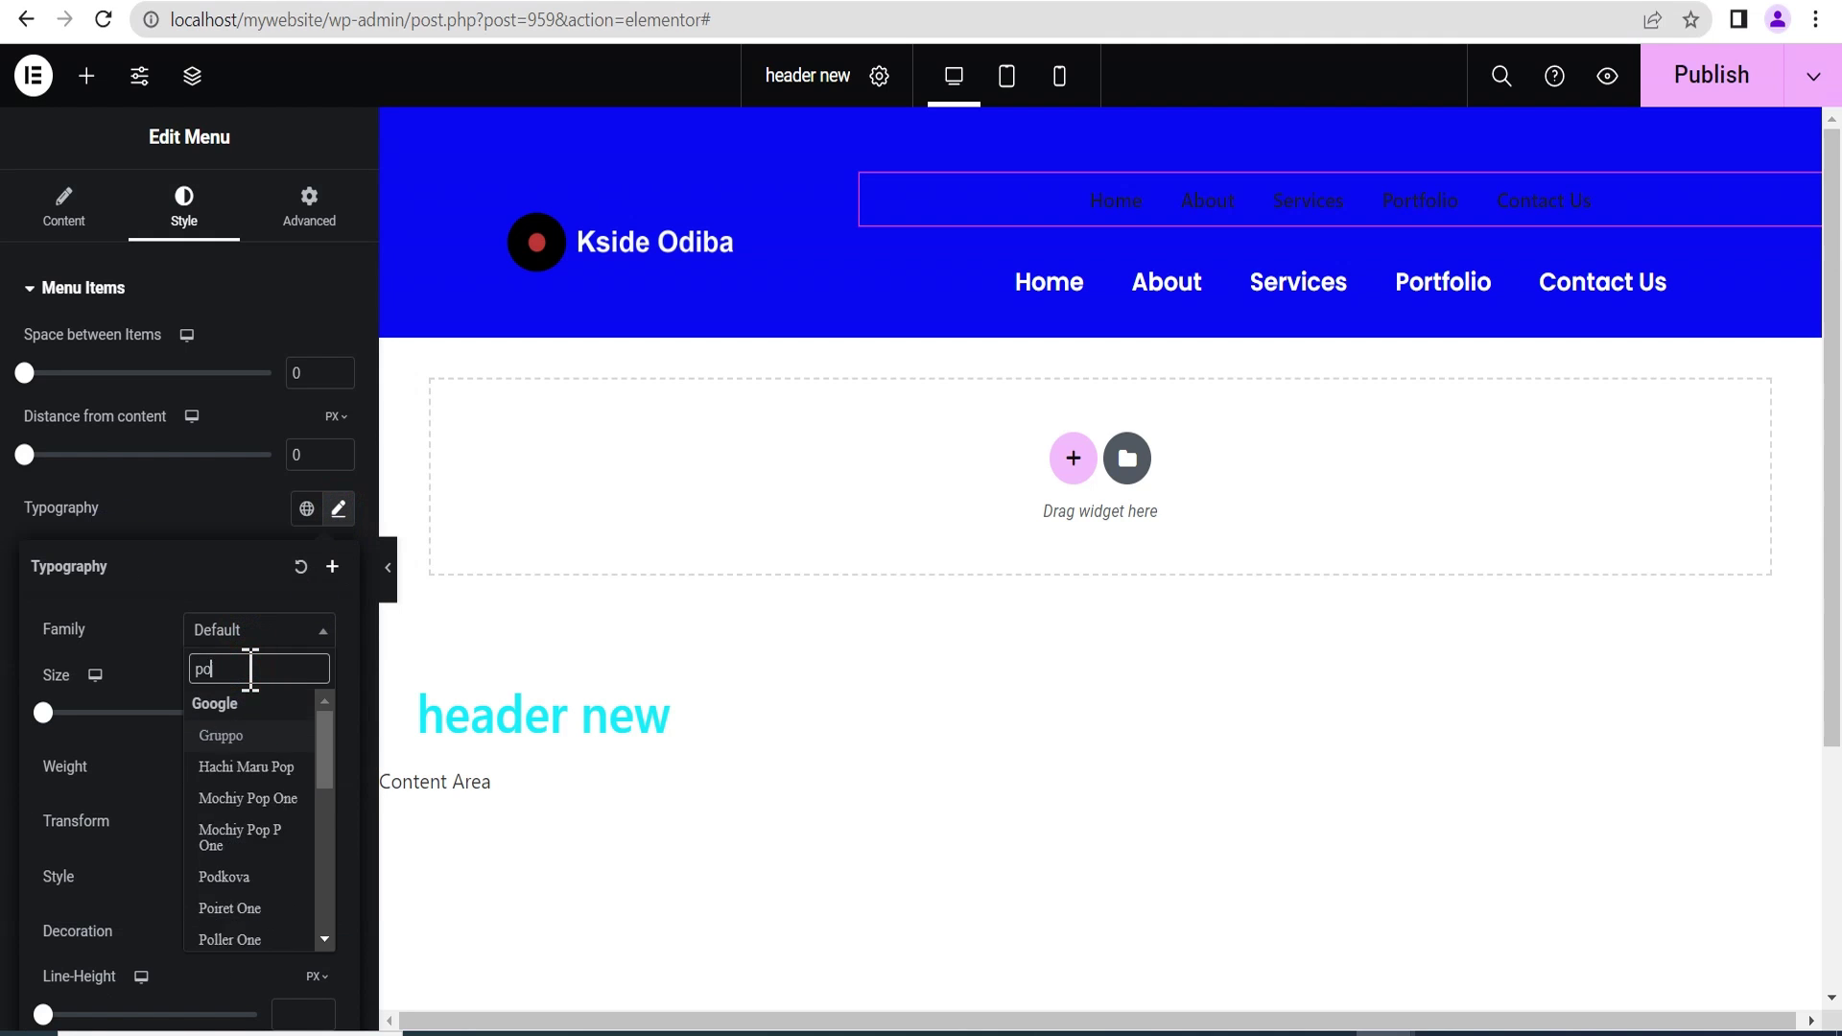
{"action": "left_click", "coordinate": [230, 830]}
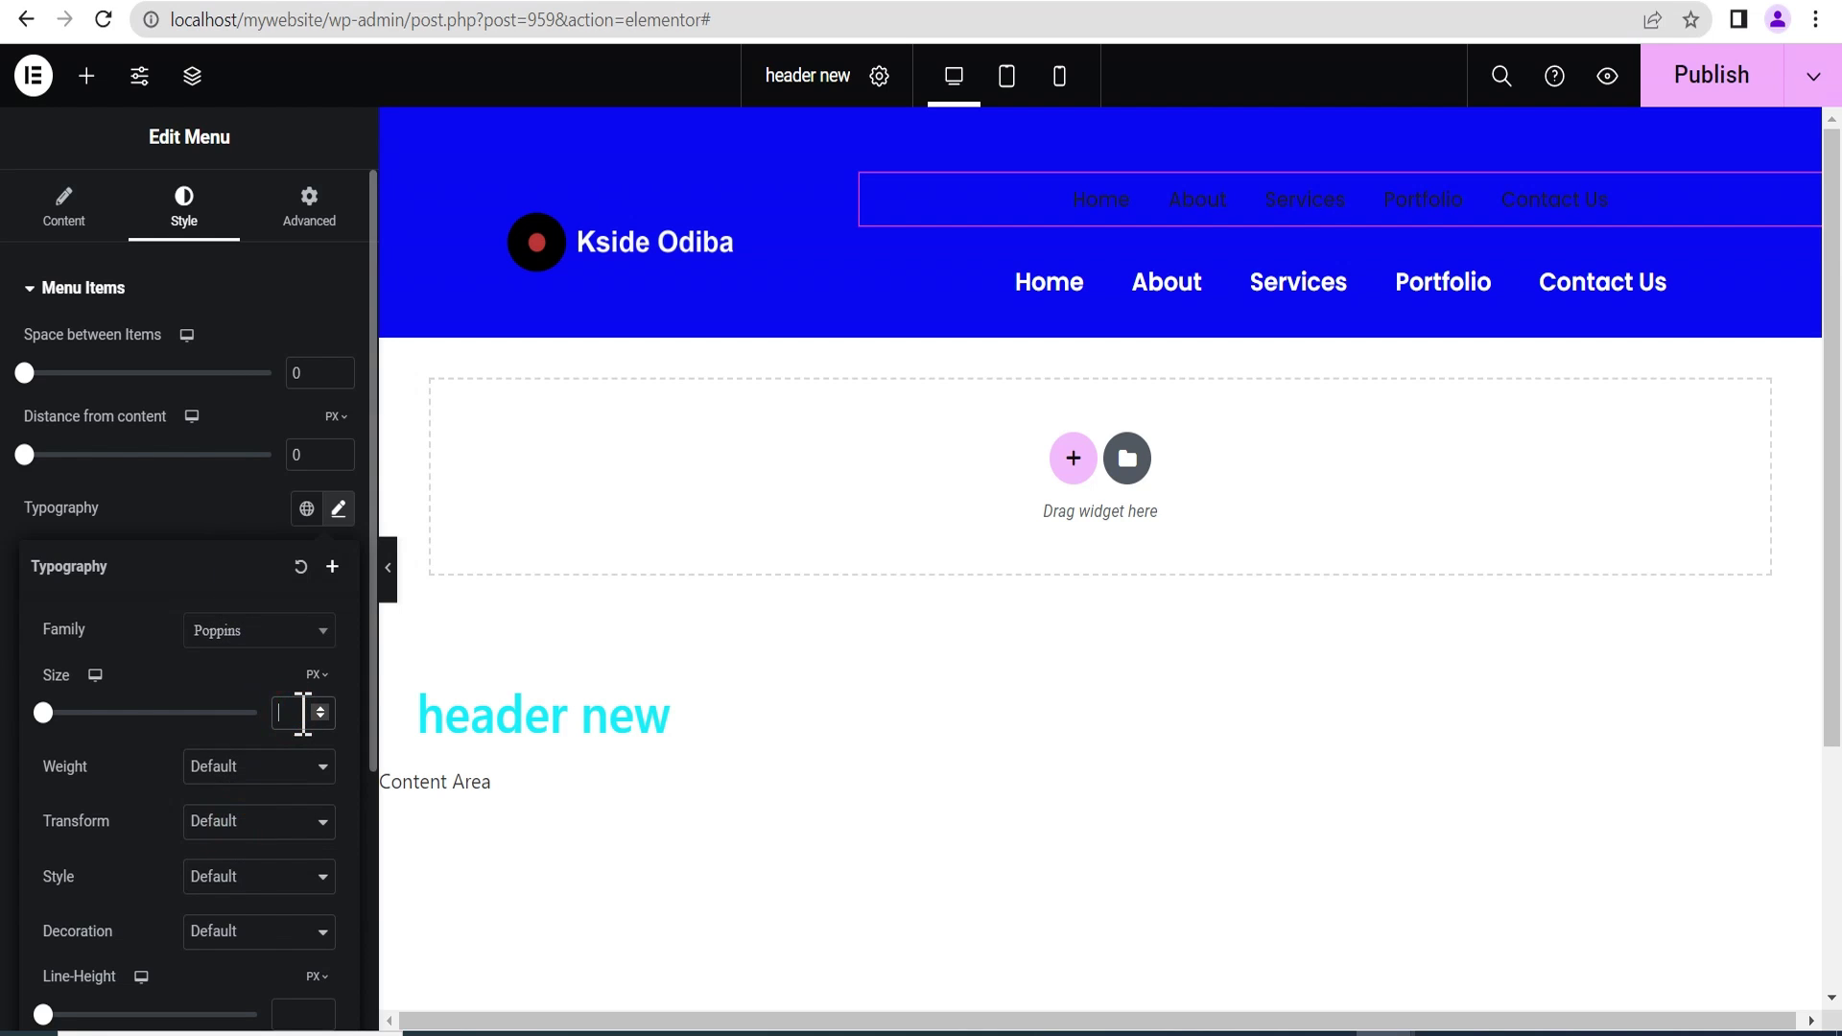
{"action": "type", "text": "19"}
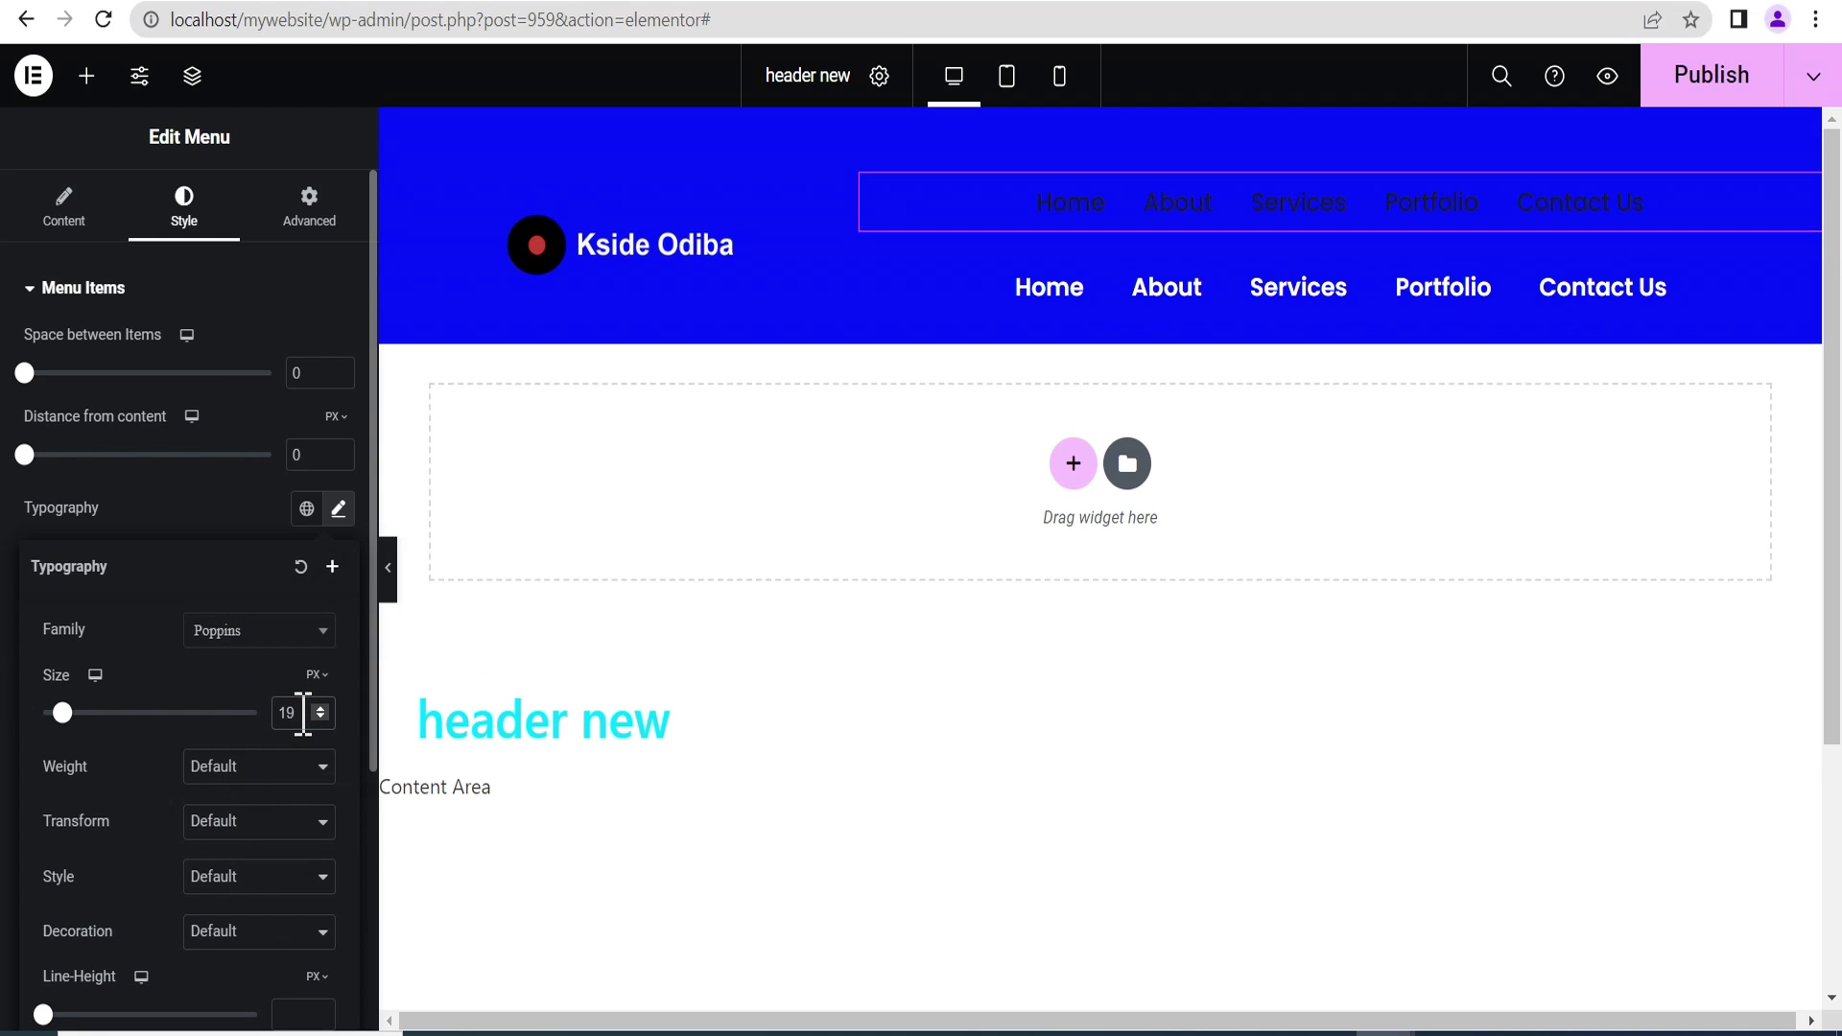
{"action": "left_click", "coordinate": [232, 775]}
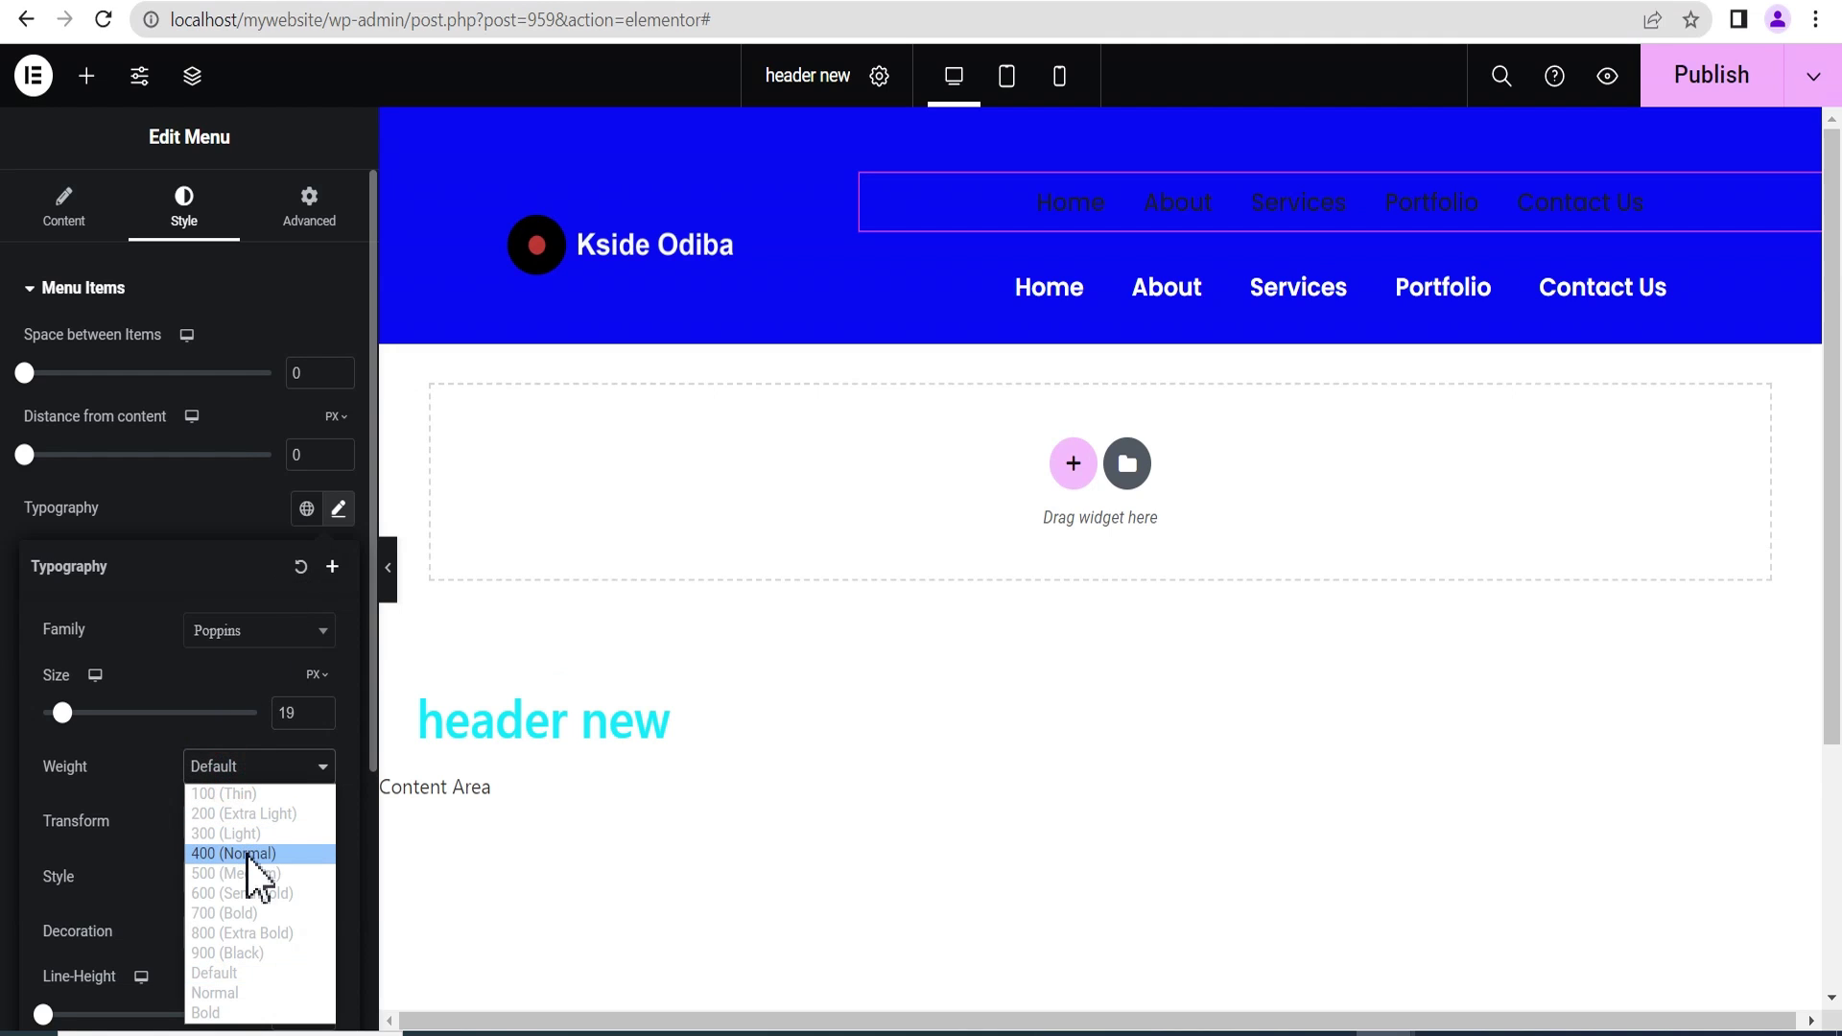
{"action": "left_click", "coordinate": [242, 893]}
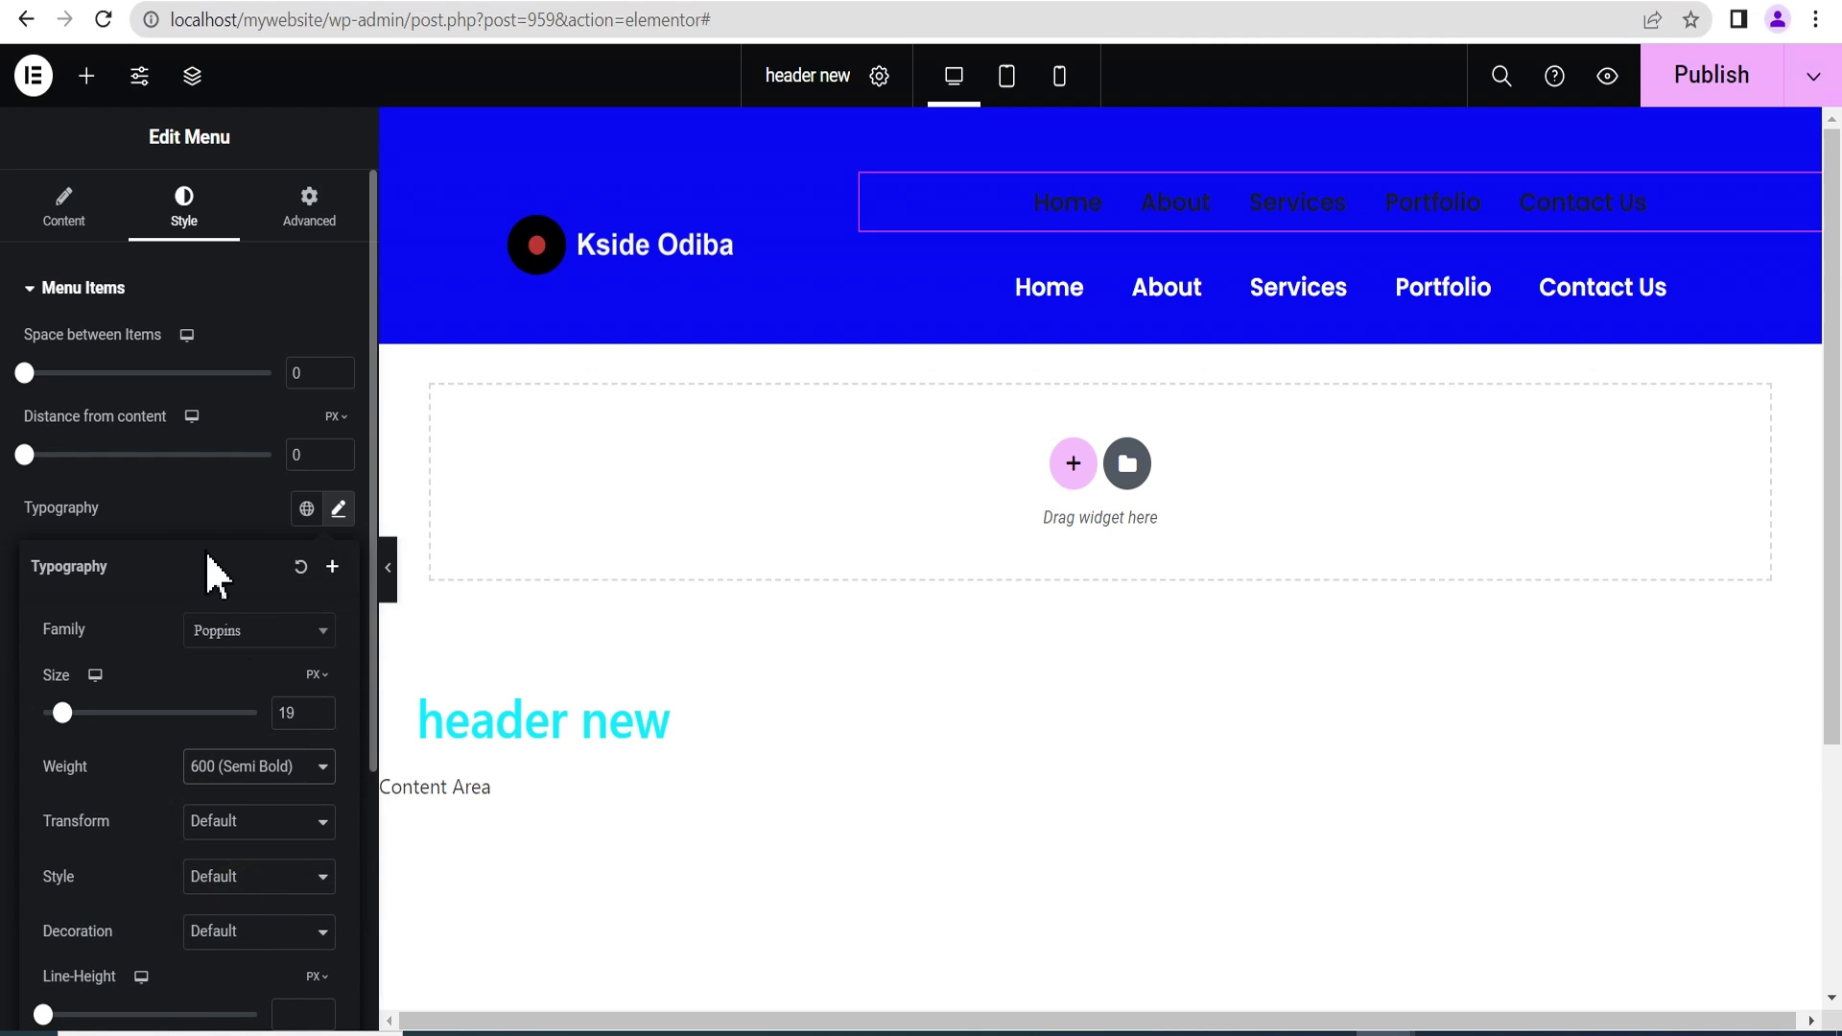
{"action": "left_click", "coordinate": [205, 509]}
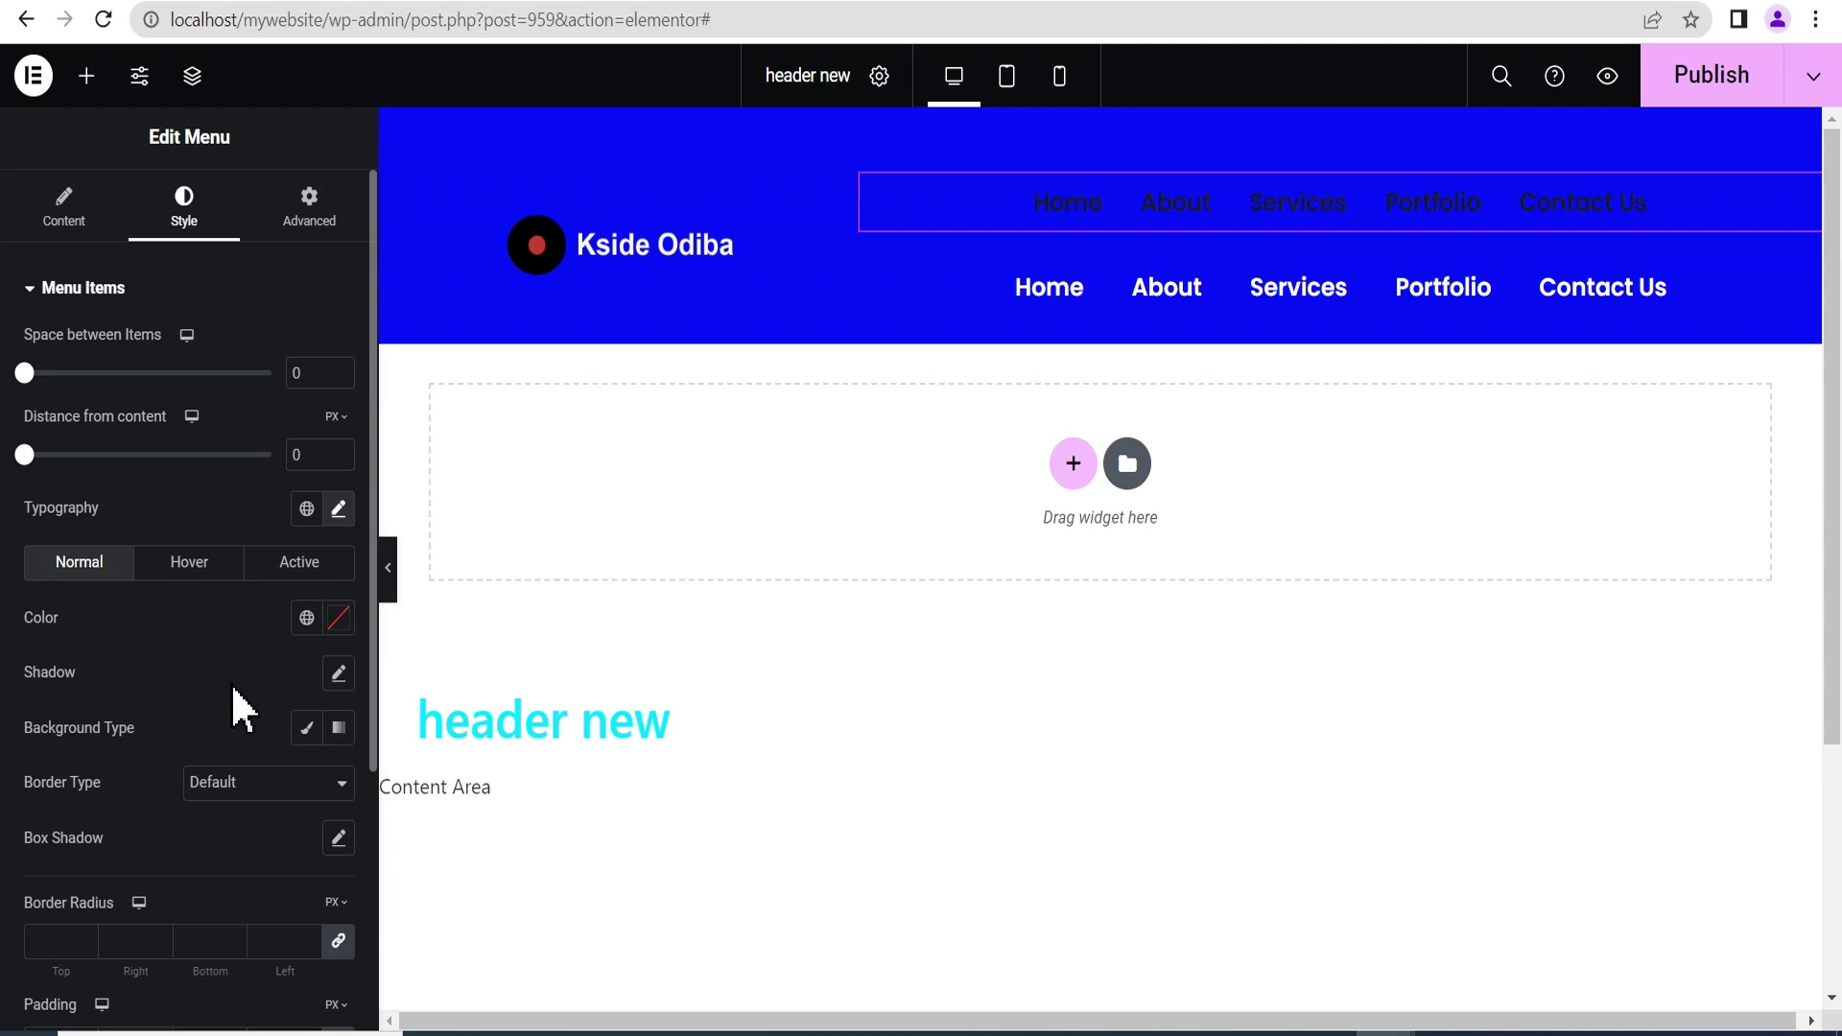
Set the menu items' normal text color to white.
{"action": "left_click", "coordinate": [331, 625]}
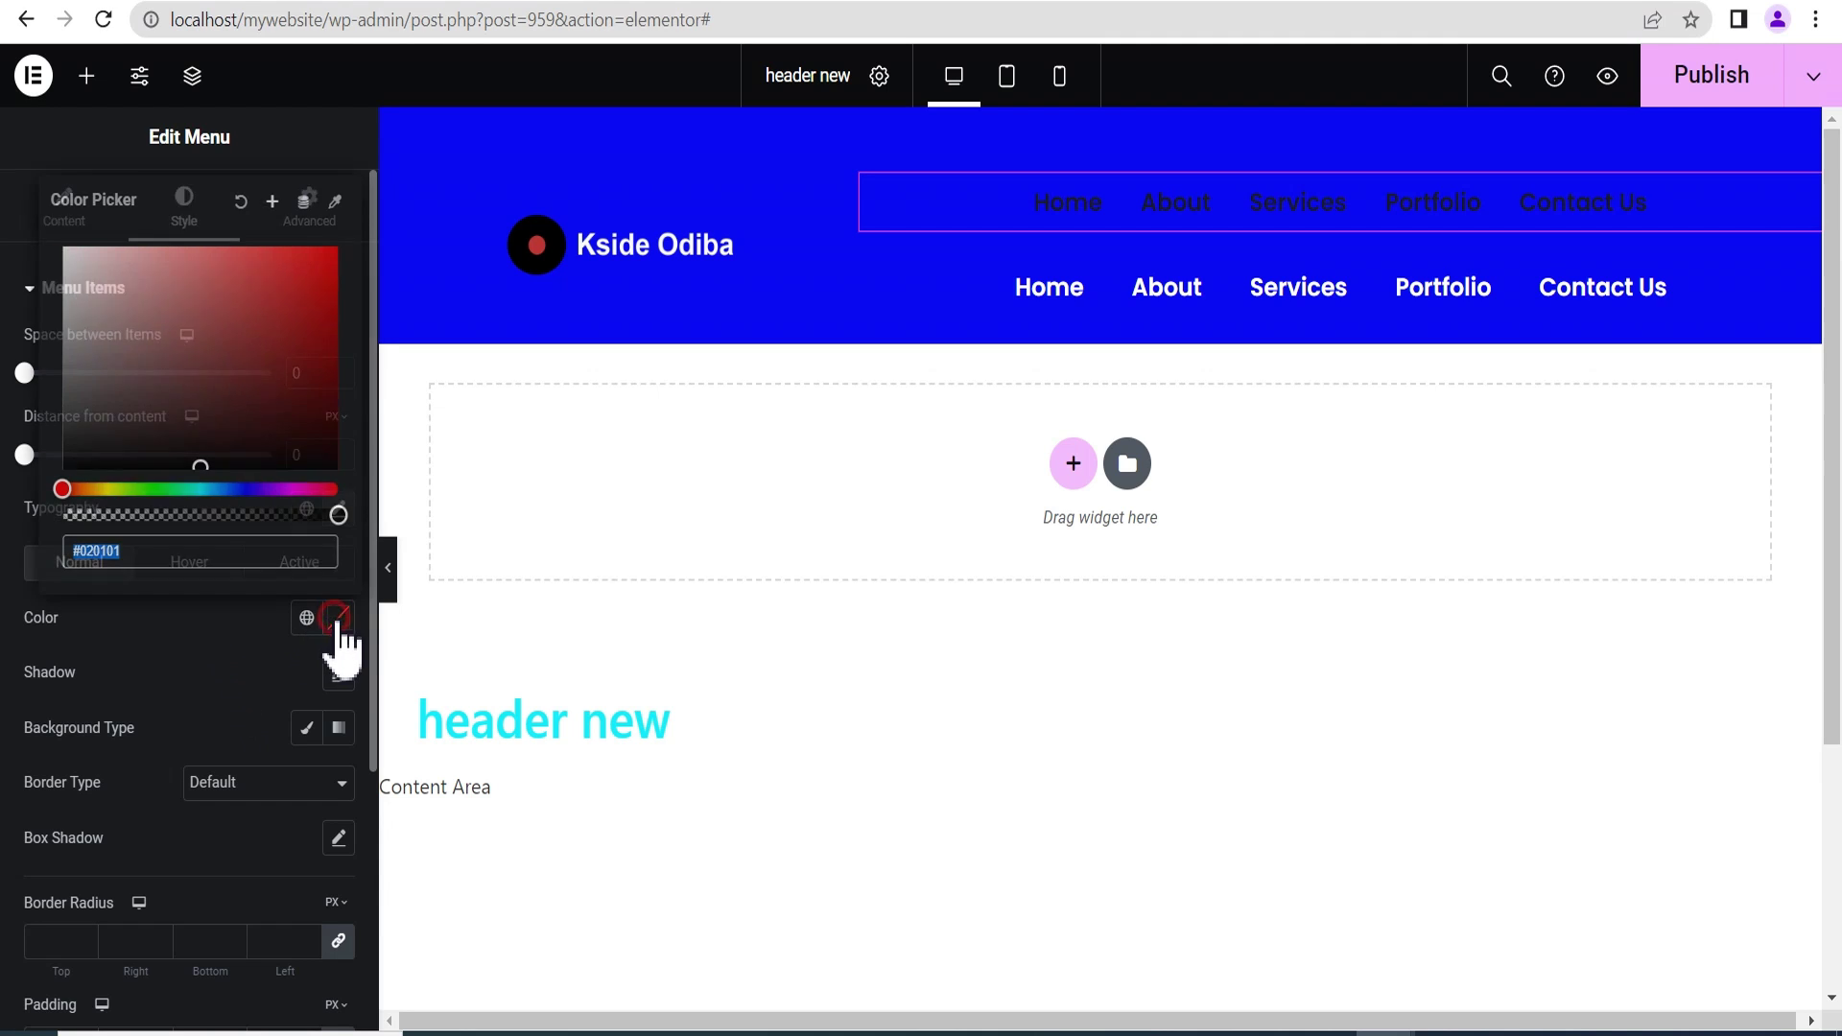
{"action": "left_click_drag", "start_coordinate": [135, 386], "coordinate": [58, 256]}
{"action": "left_click", "coordinate": [204, 662]}
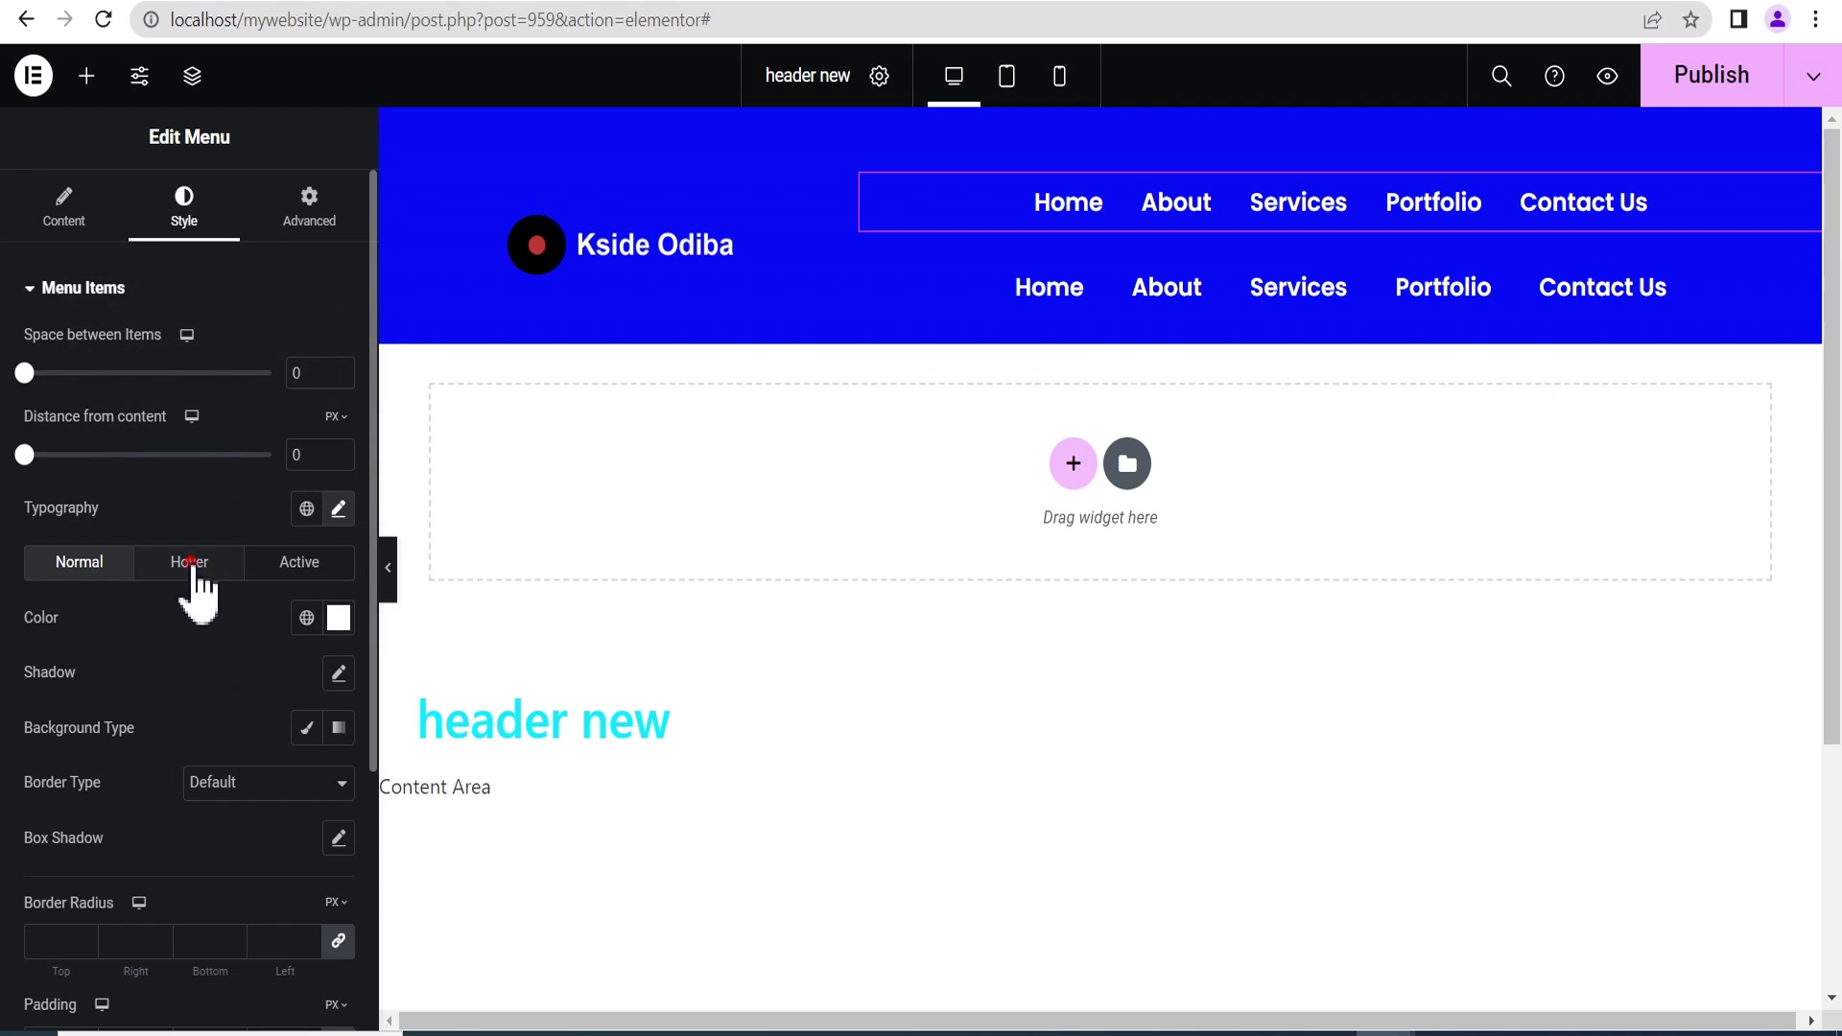
Set the menu items' hover text color to red, #FF0202.
{"action": "left_click", "coordinate": [189, 564]}
{"action": "left_click", "coordinate": [338, 618]}
{"action": "left_click_drag", "start_coordinate": [197, 463], "coordinate": [335, 251]}
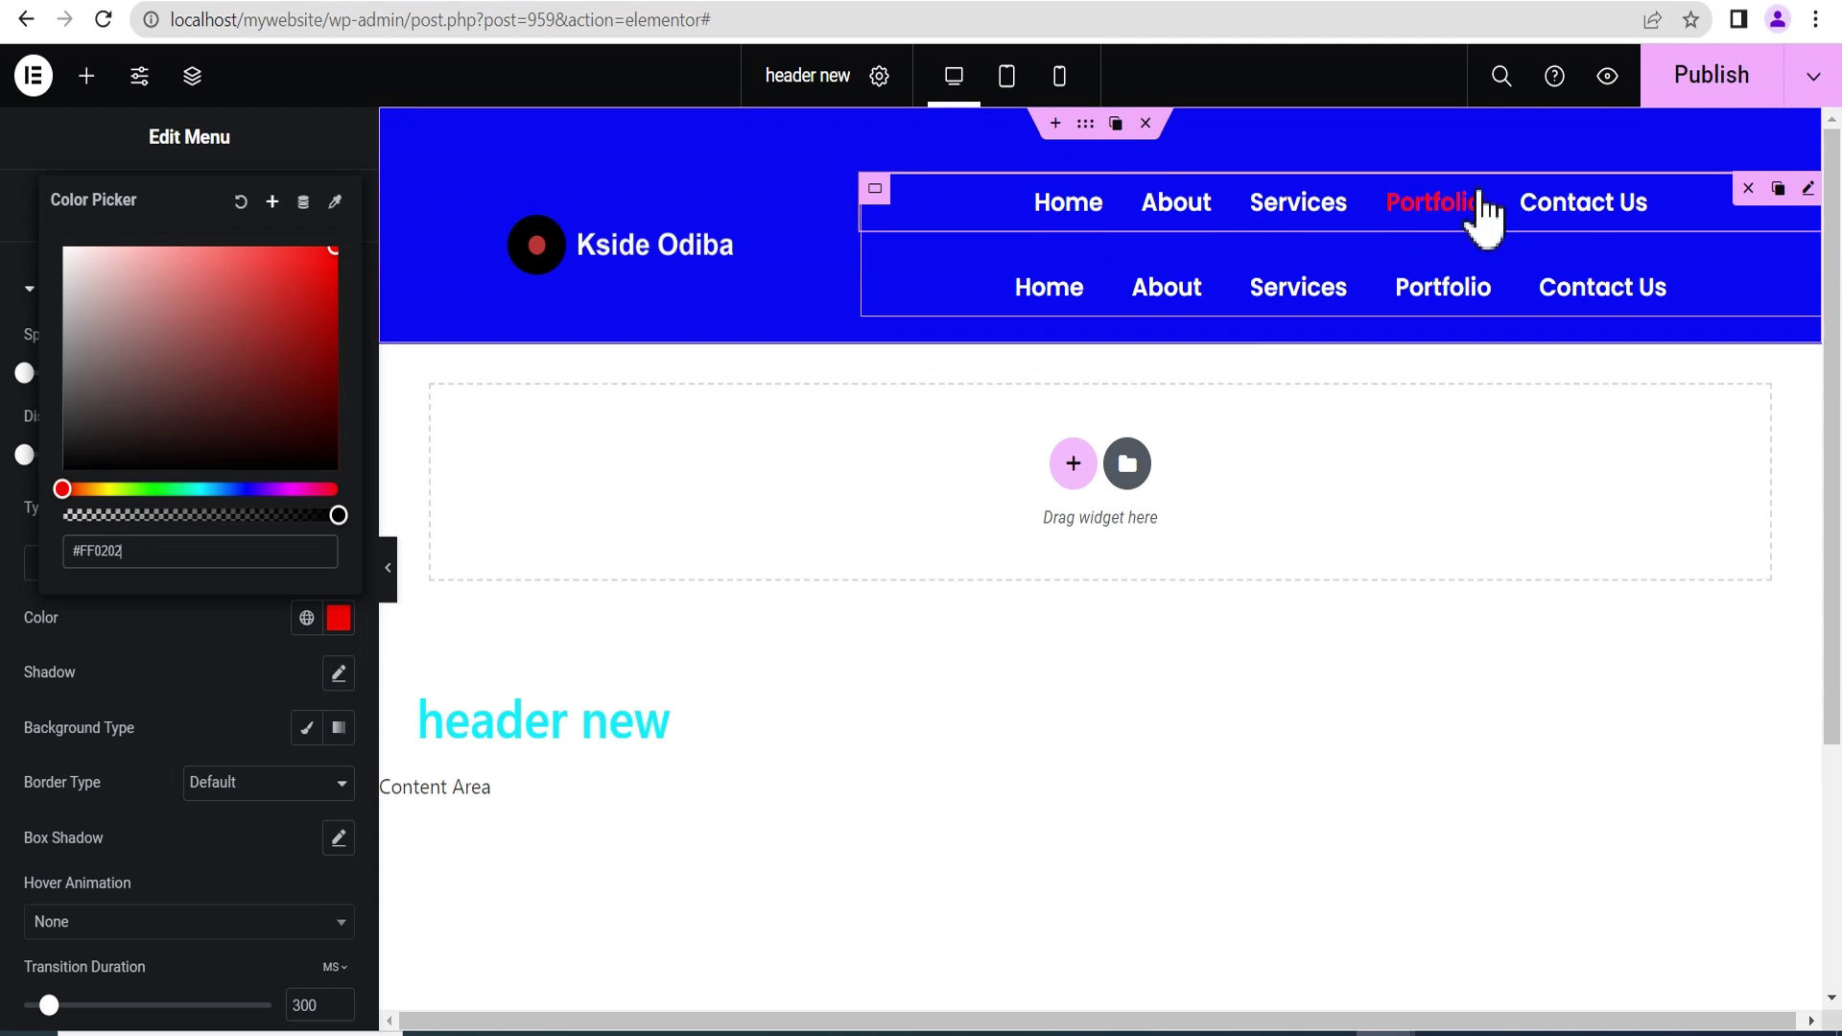
{"action": "left_click", "coordinate": [198, 672]}
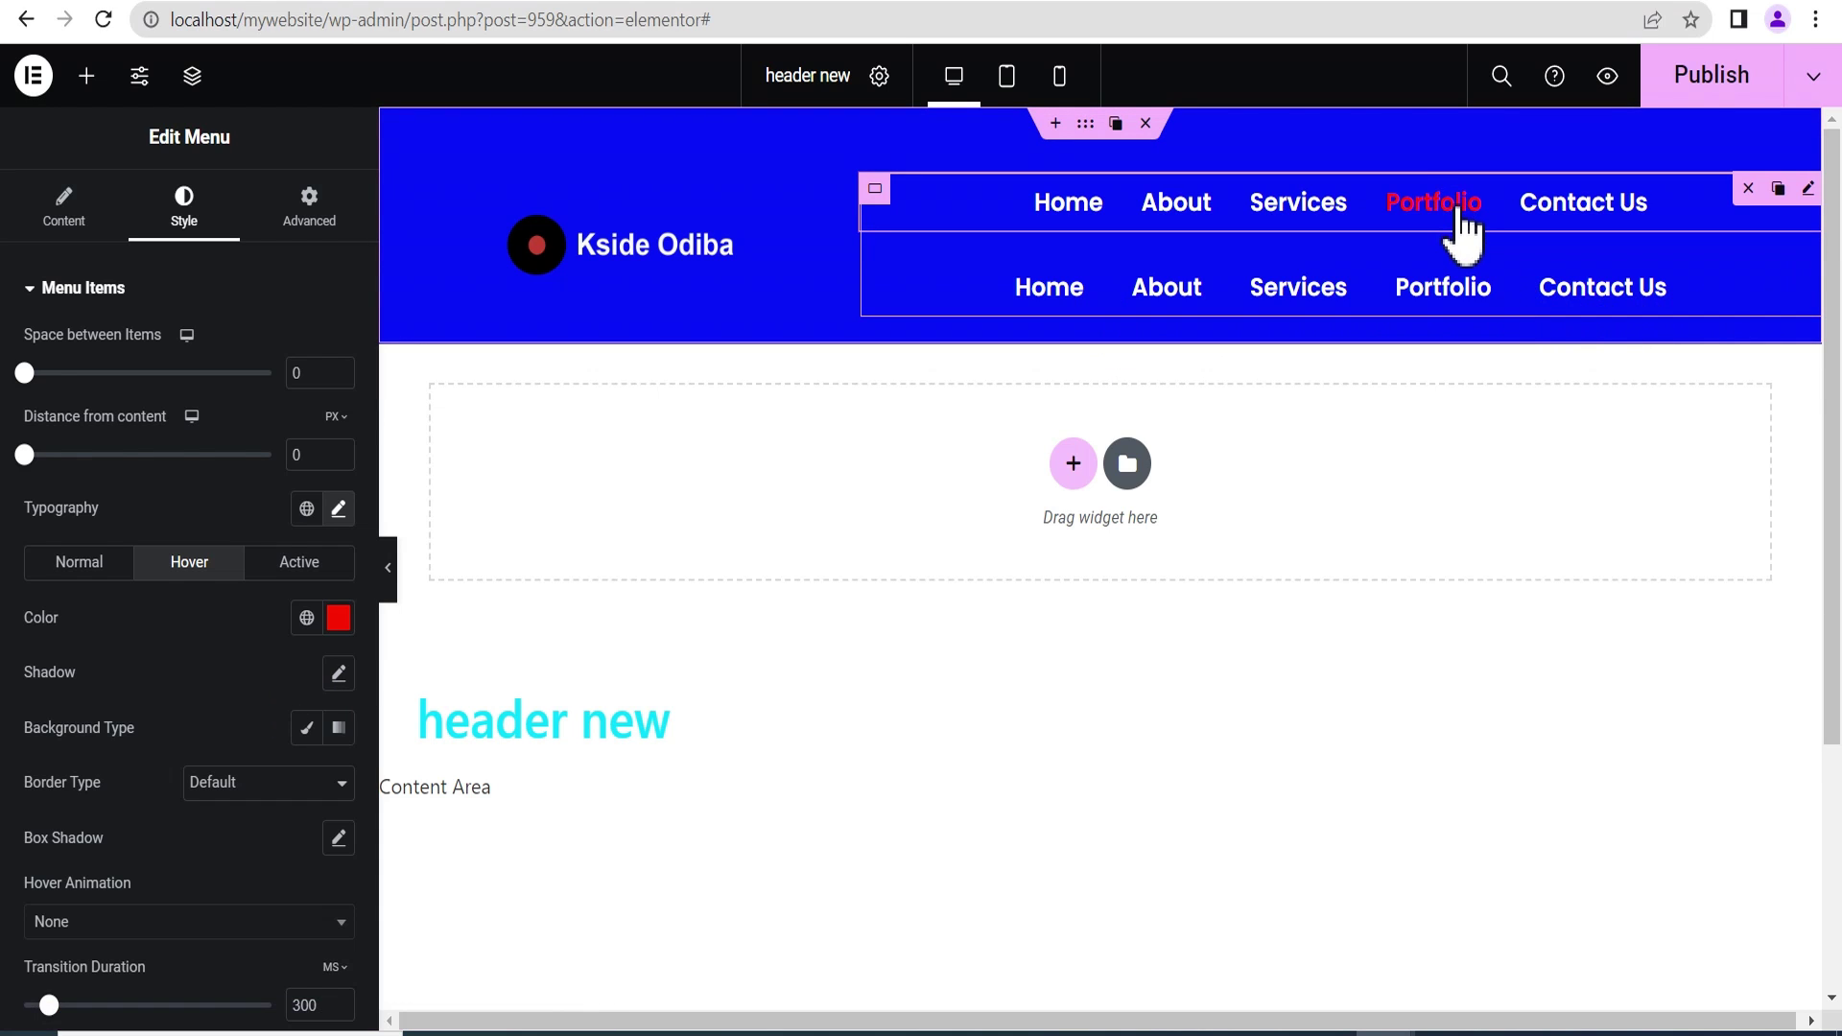
Delete the old lower menu from the header and return to the remaining menu's item list.
{"action": "mouse_move", "coordinate": [1803, 288]}
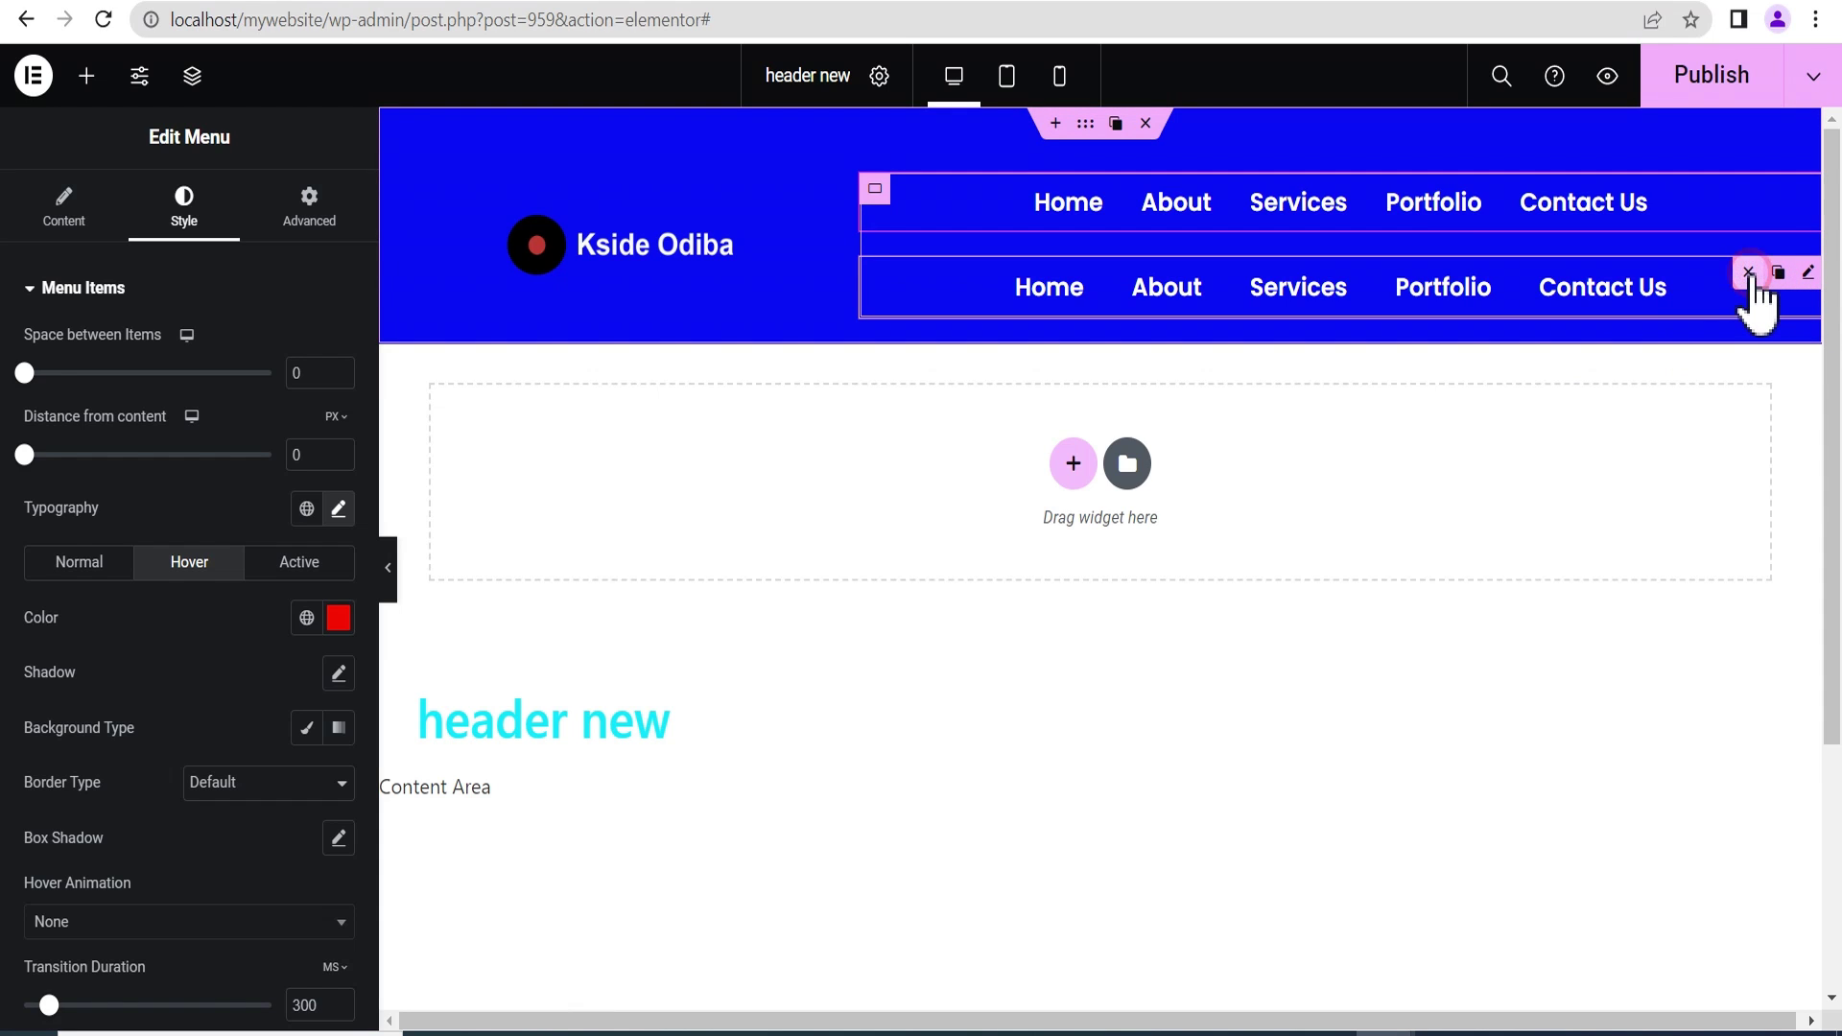
{"action": "left_click", "coordinate": [1748, 276]}
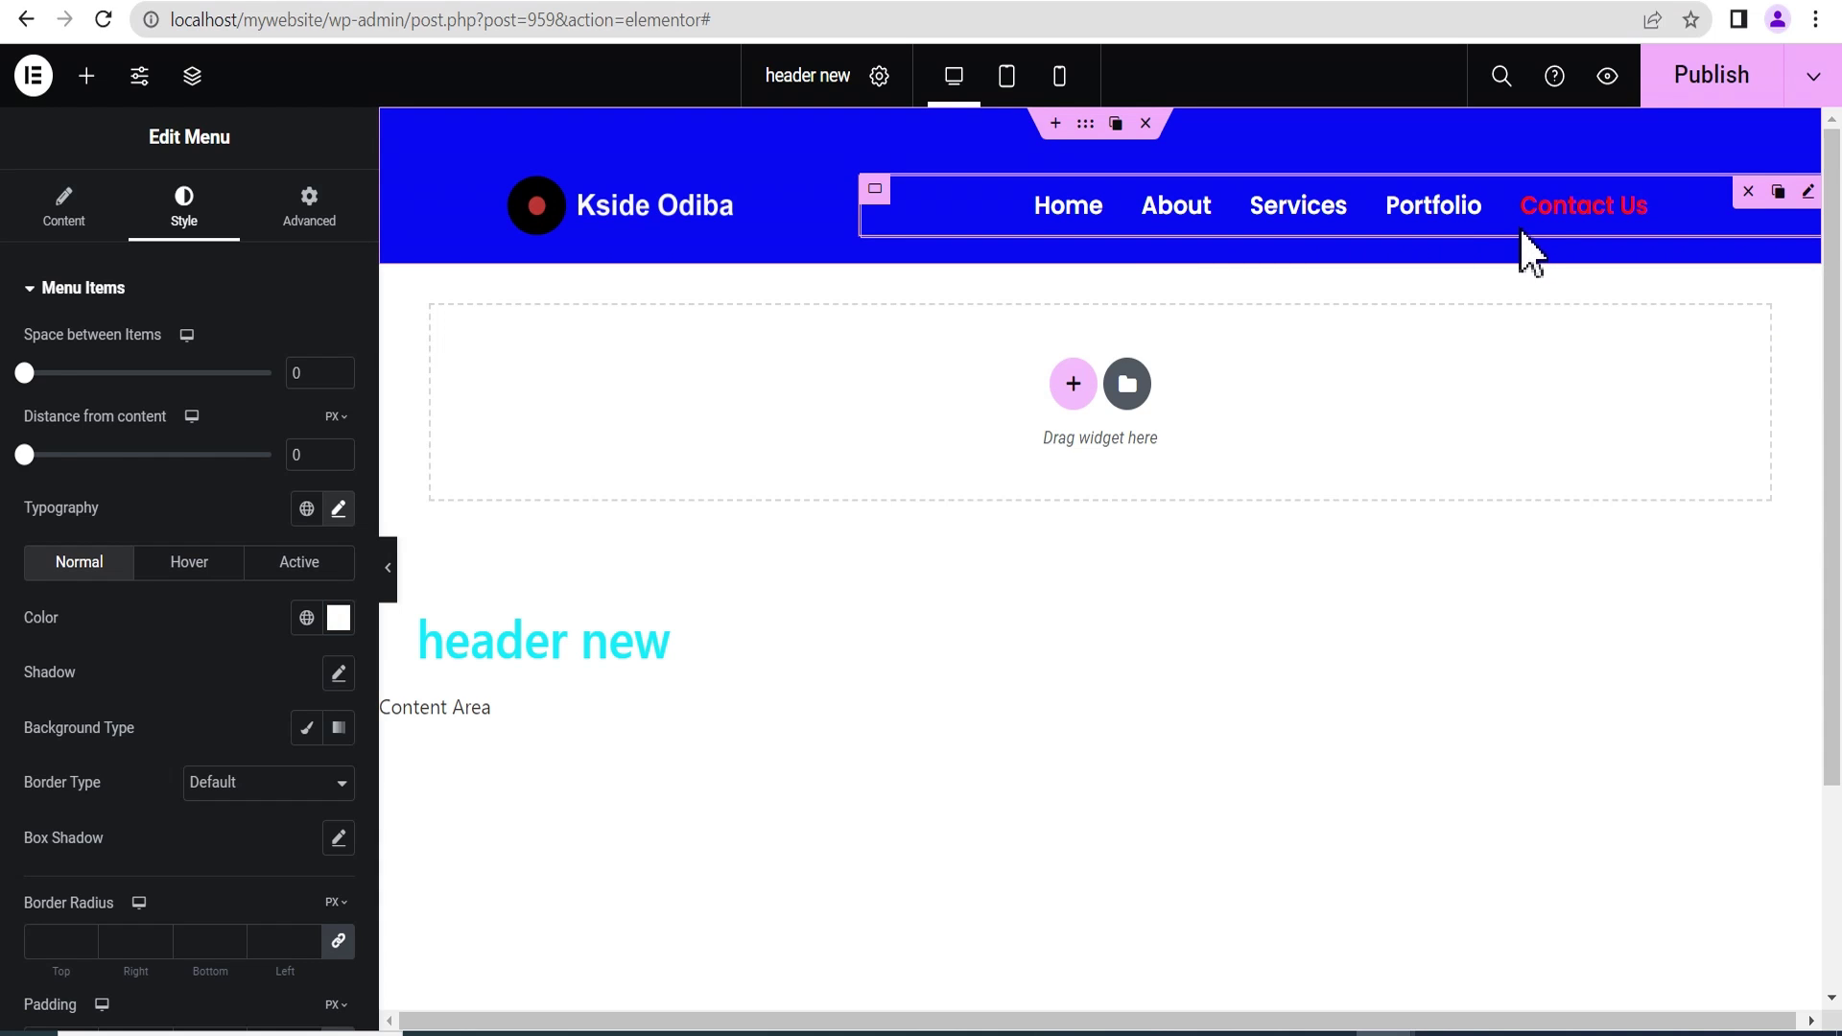
{"action": "left_click", "coordinate": [67, 211]}
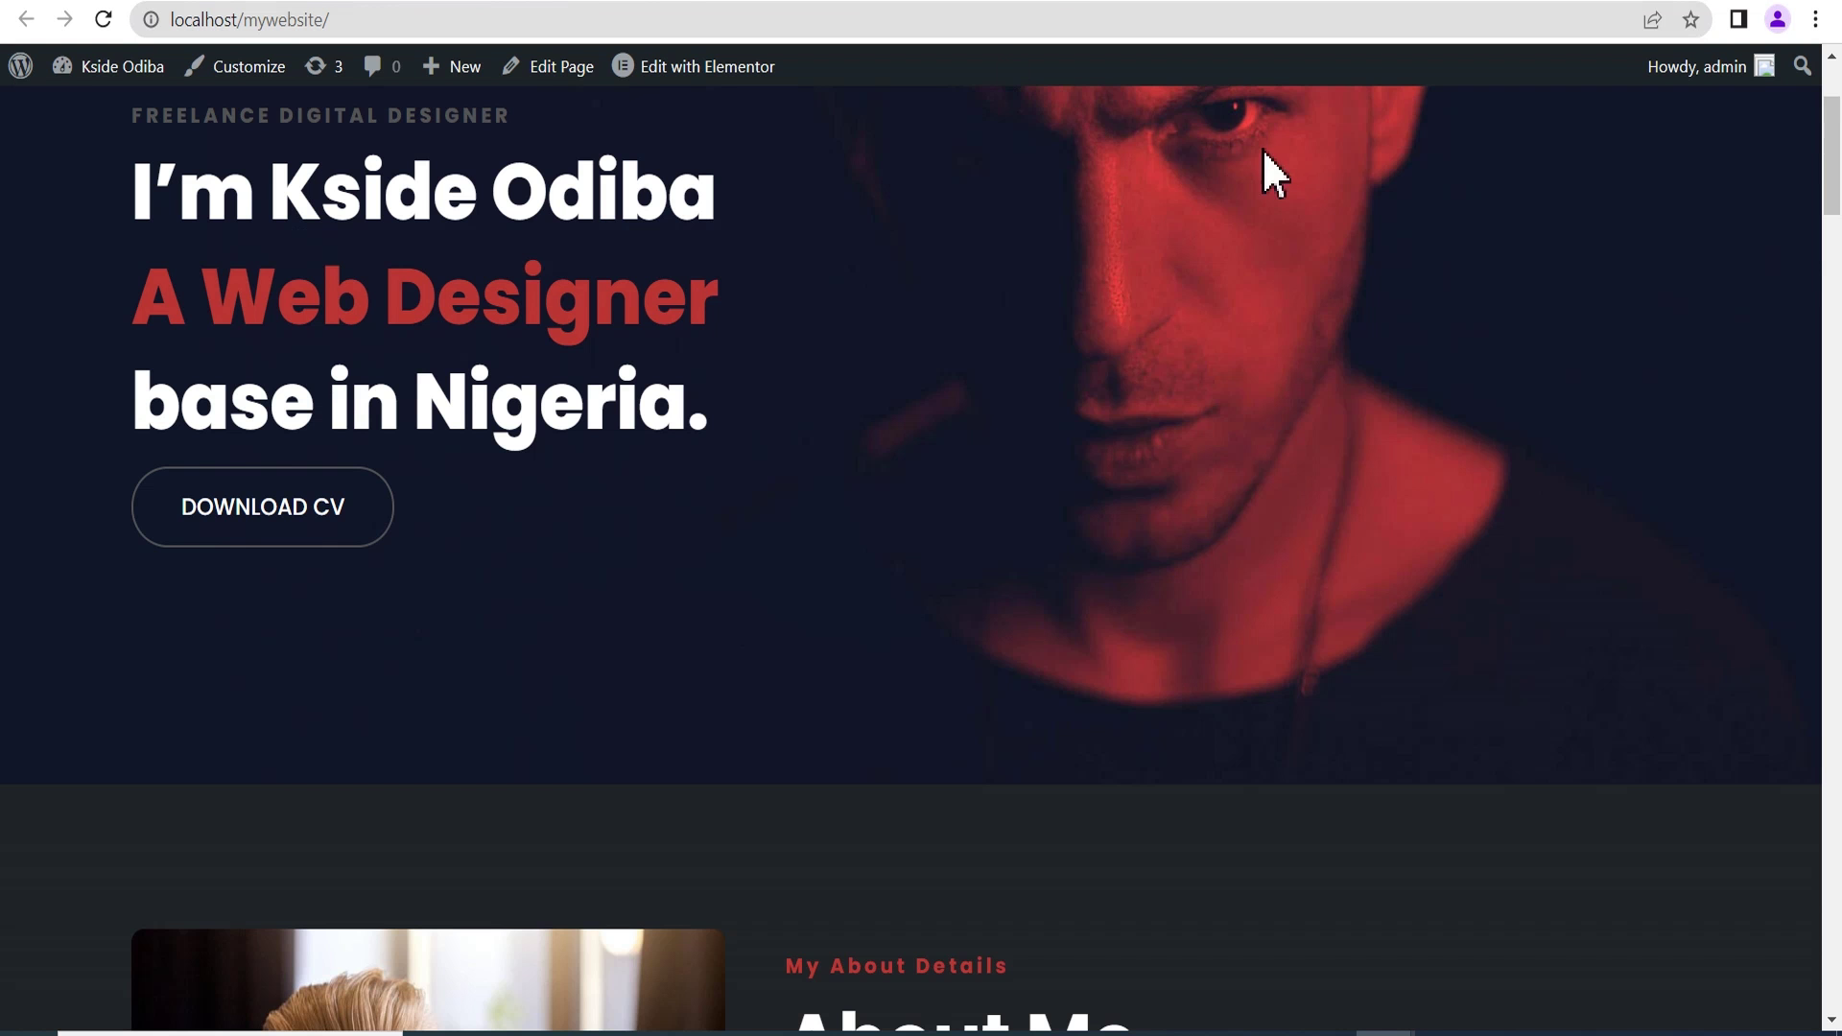
Examine the Services and Portfolio dropdown items in the header of the live home page.
{"action": "mouse_move", "coordinate": [1113, 215]}
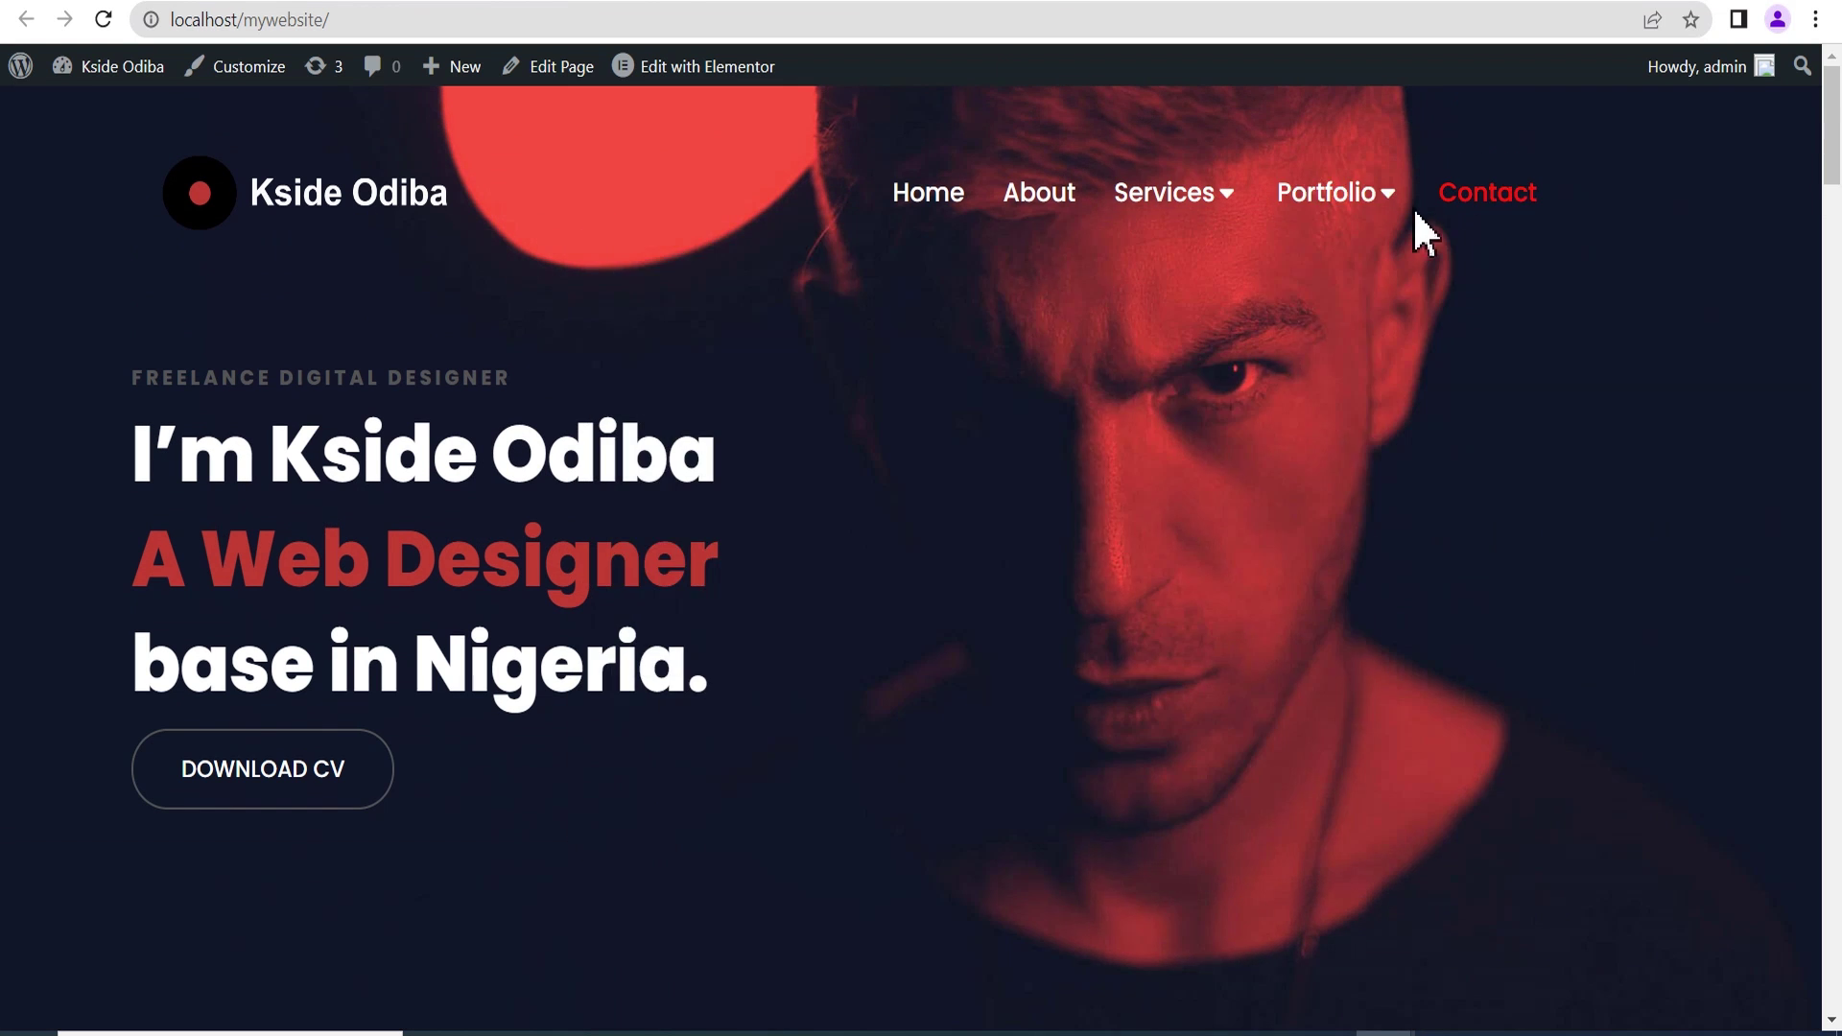
{"action": "mouse_move", "coordinate": [1362, 201]}
{"action": "scroll", "coordinate": [1336, 399], "scroll_direction": "down", "scroll_amount": 3}
{"action": "scroll", "coordinate": [1340, 388], "scroll_direction": "up", "scroll_amount": 3}
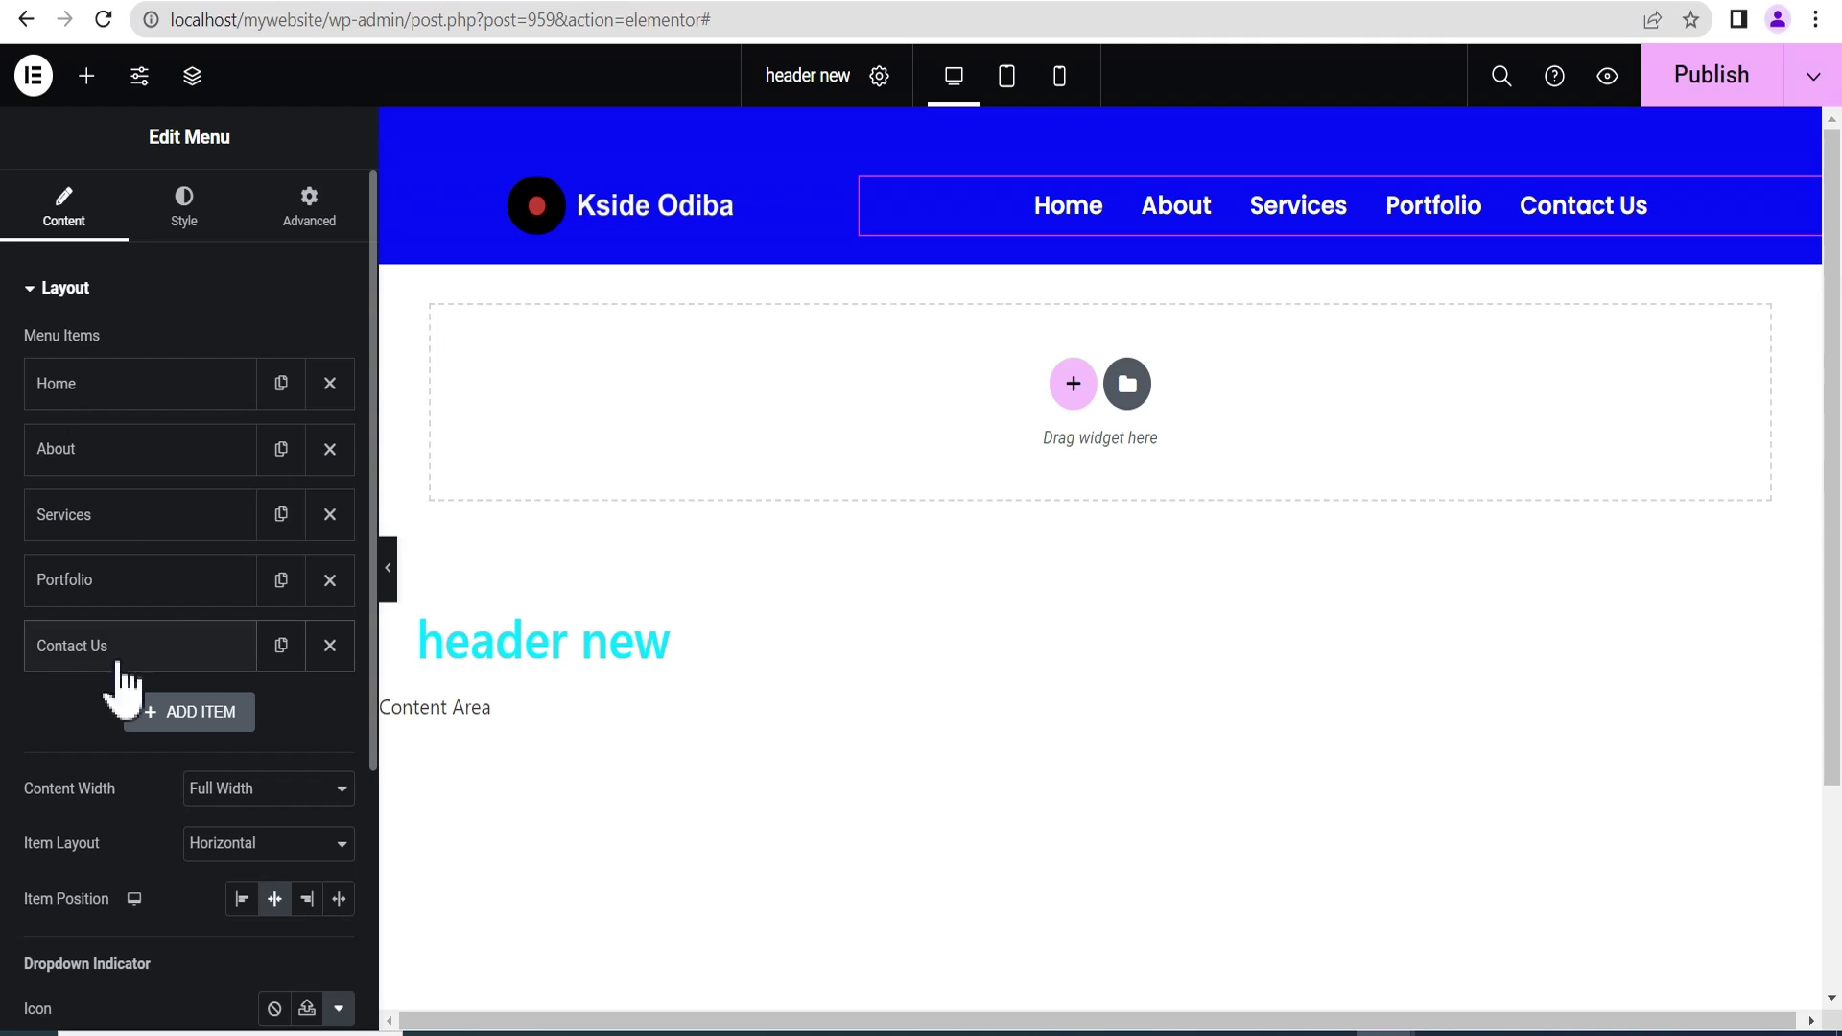
Enable dropdown content for the Portfolio menu item and open its dropdown area on the canvas.
{"action": "left_click", "coordinate": [101, 570]}
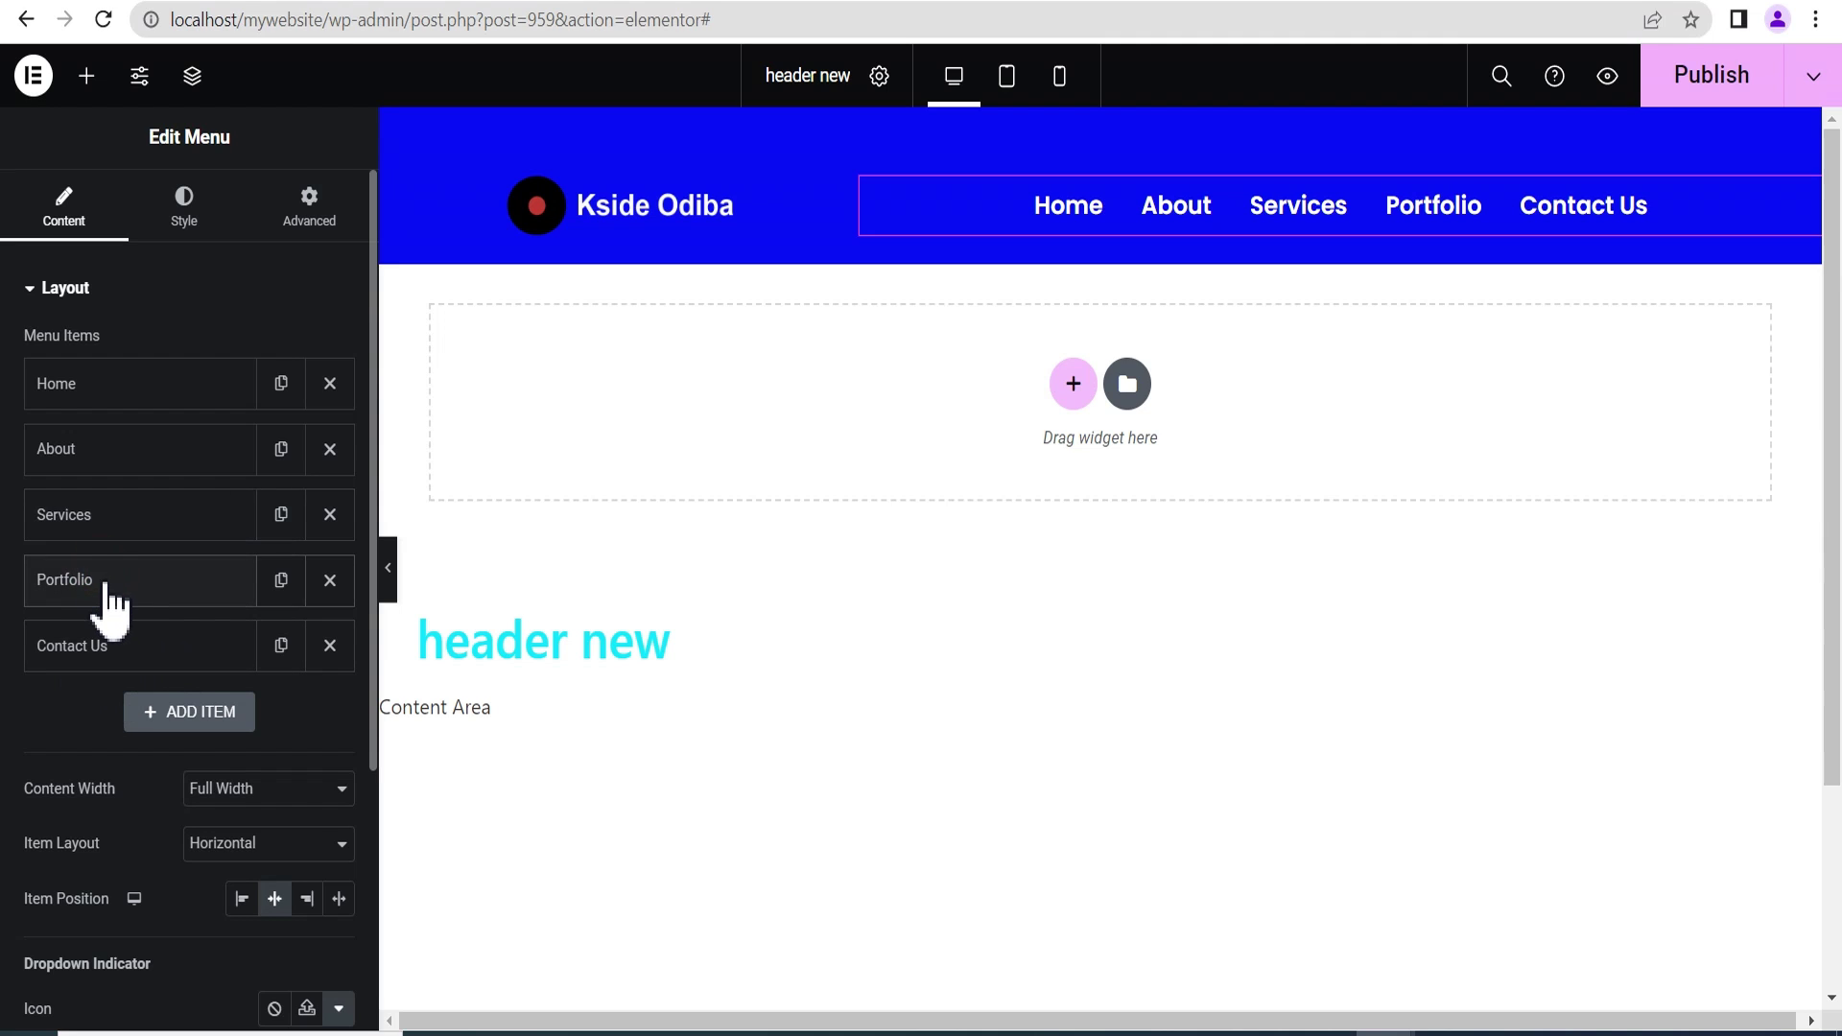
{"action": "left_click", "coordinate": [108, 588]}
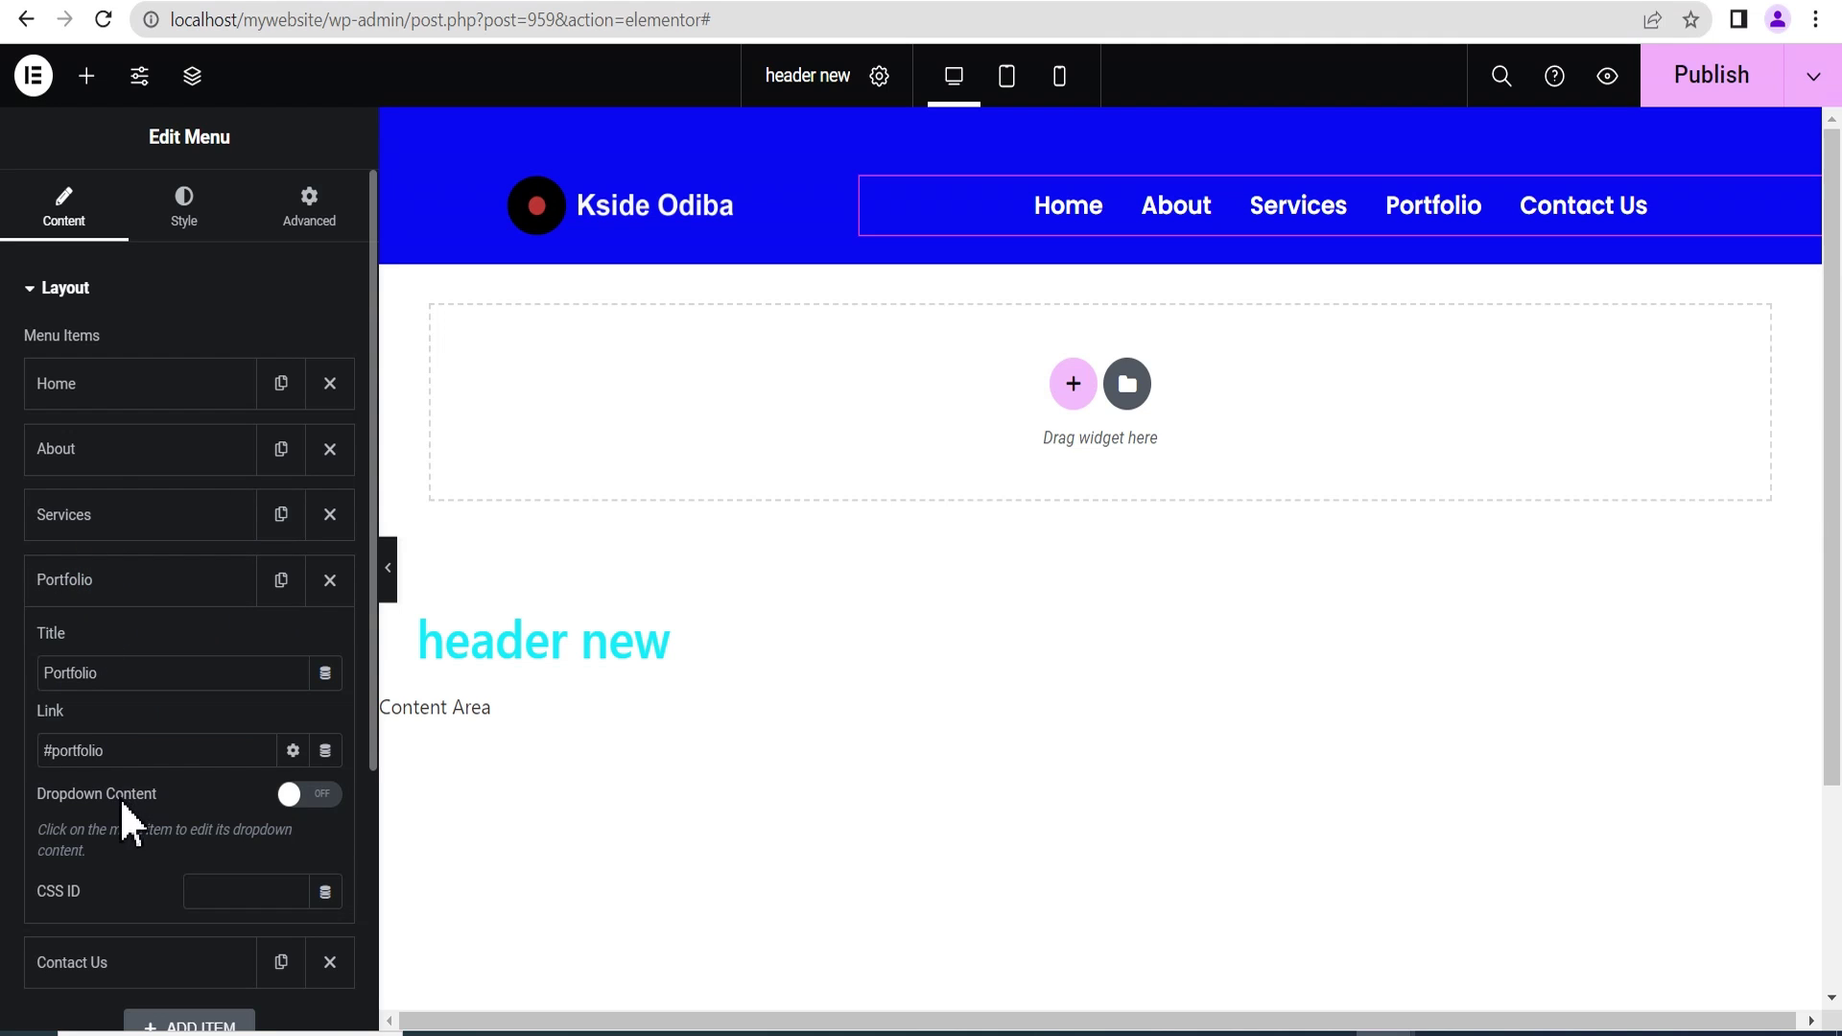
{"action": "left_click", "coordinate": [322, 796]}
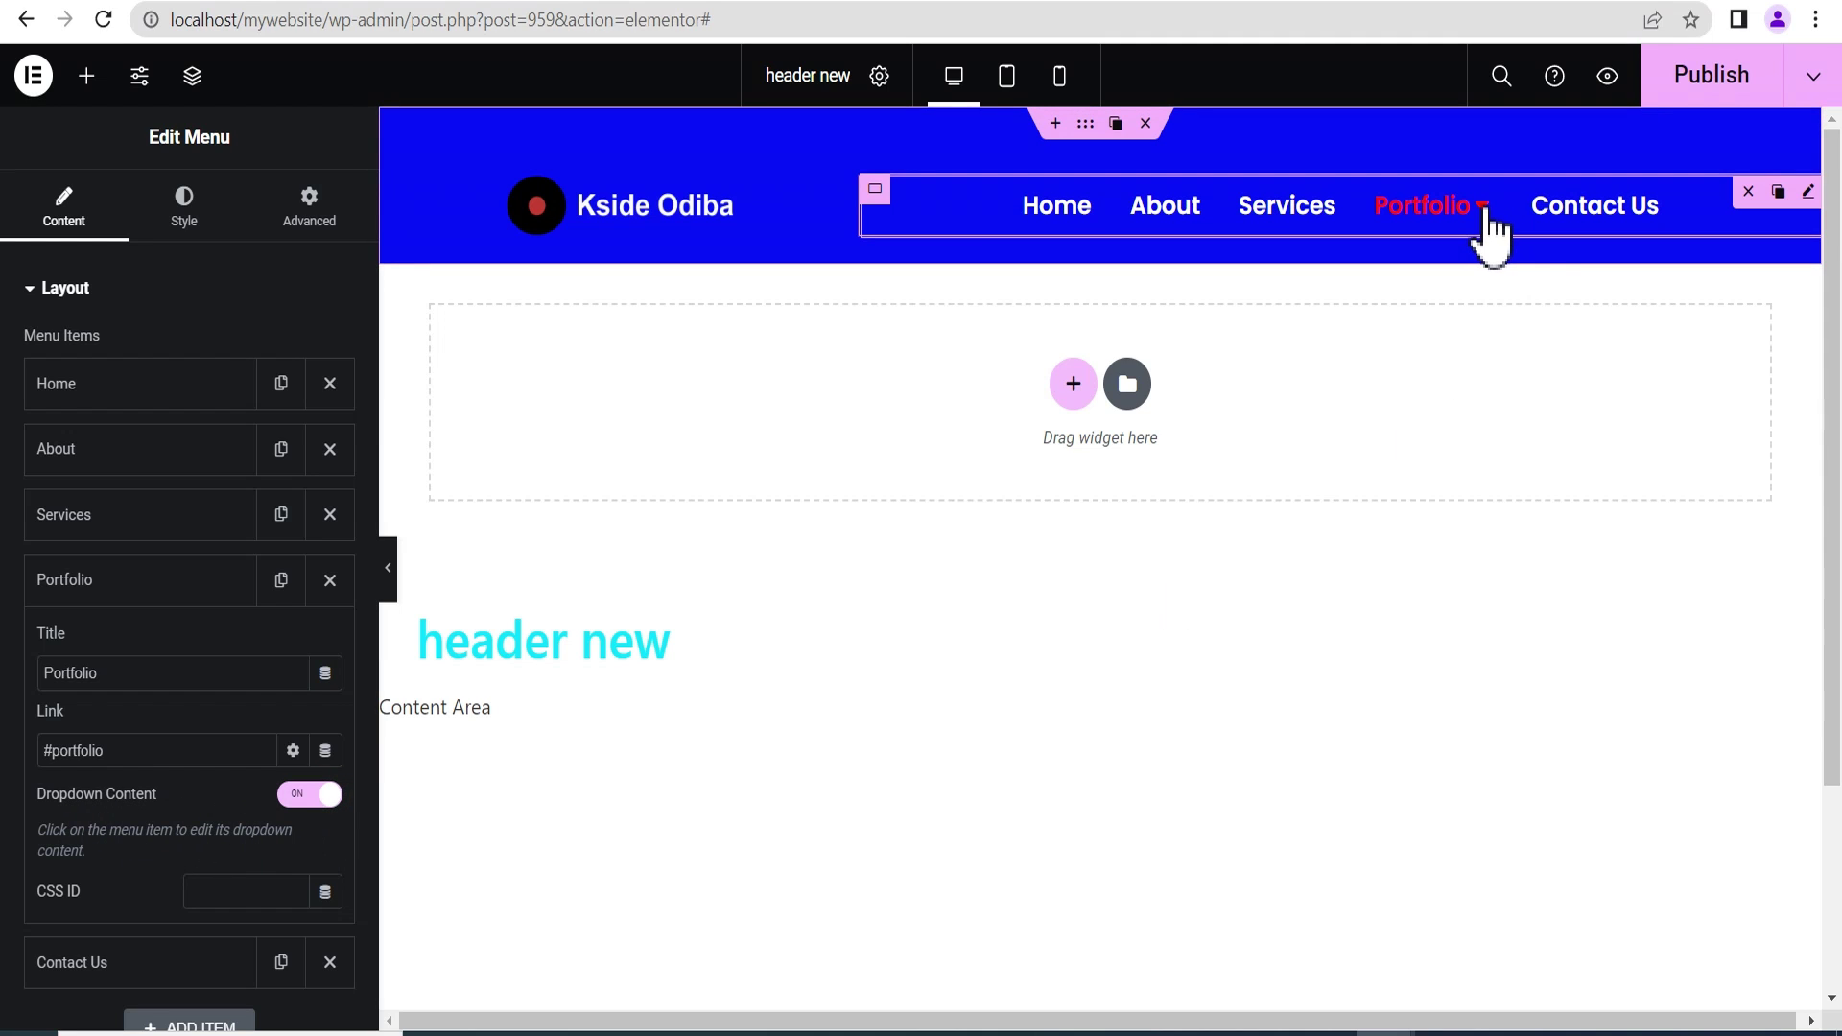
{"action": "left_click", "coordinate": [1486, 212]}
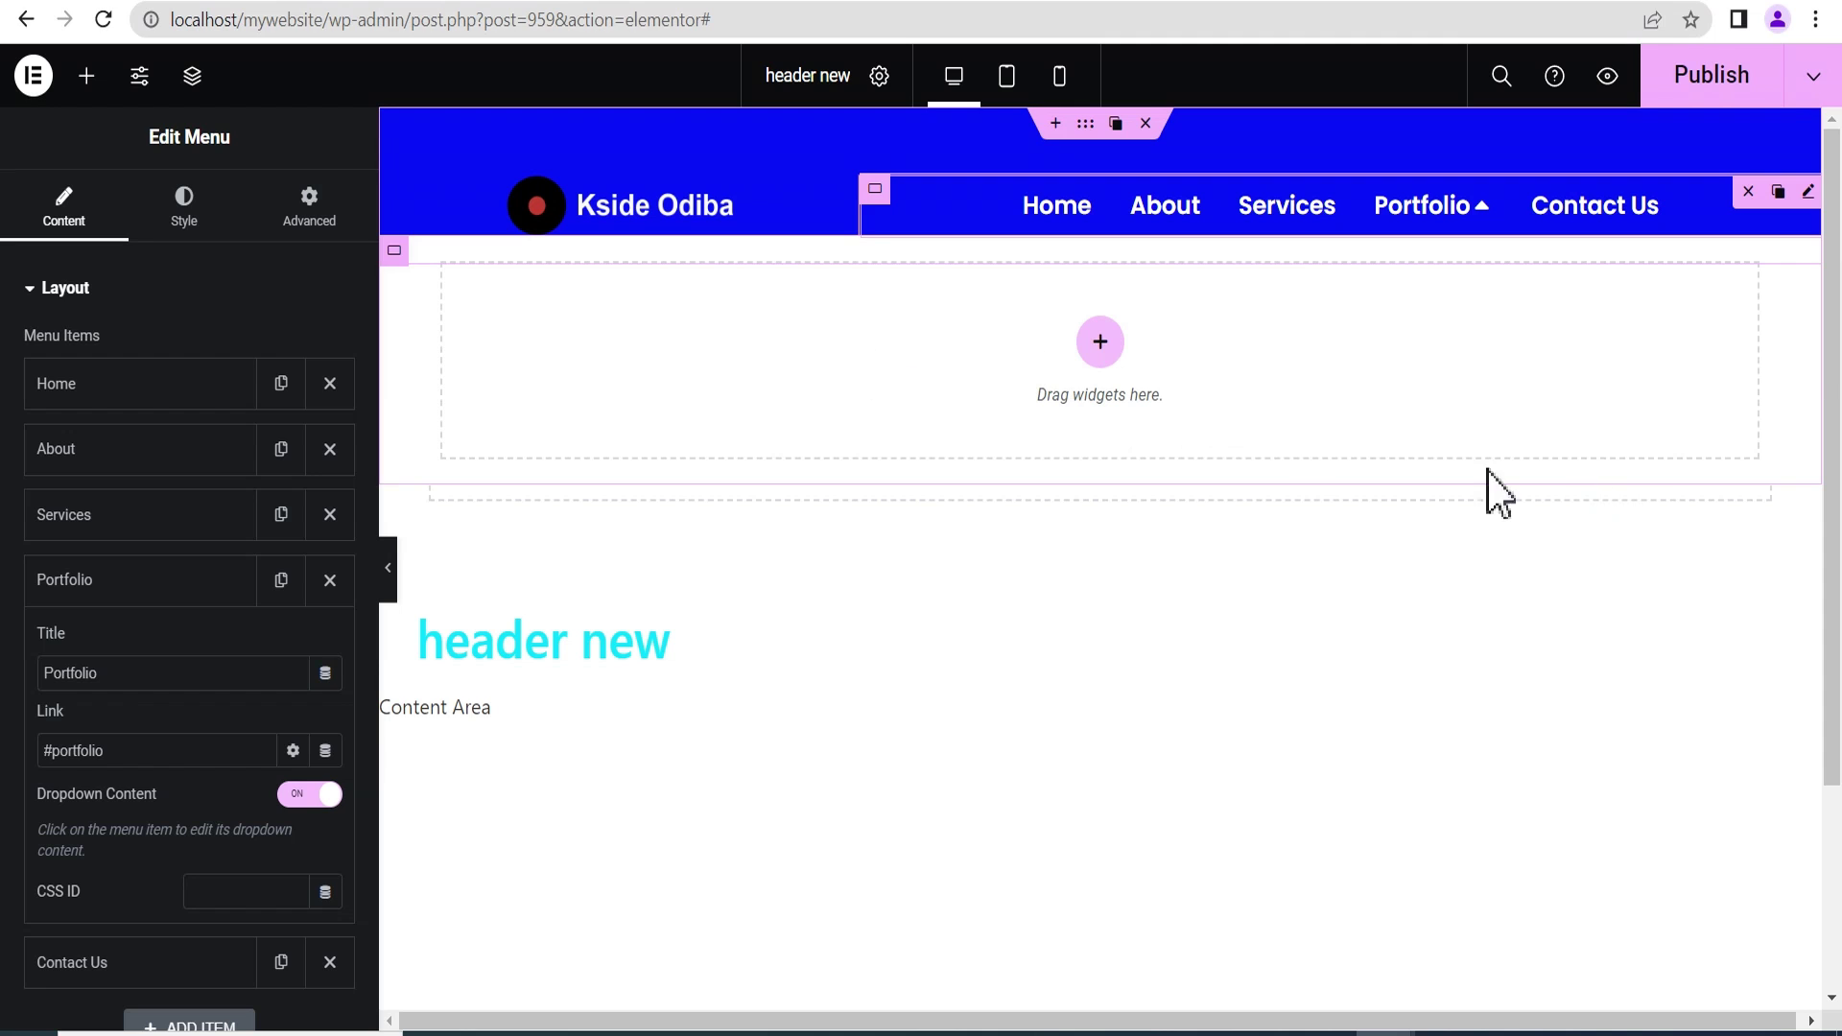
{"action": "left_click", "coordinate": [195, 76]}
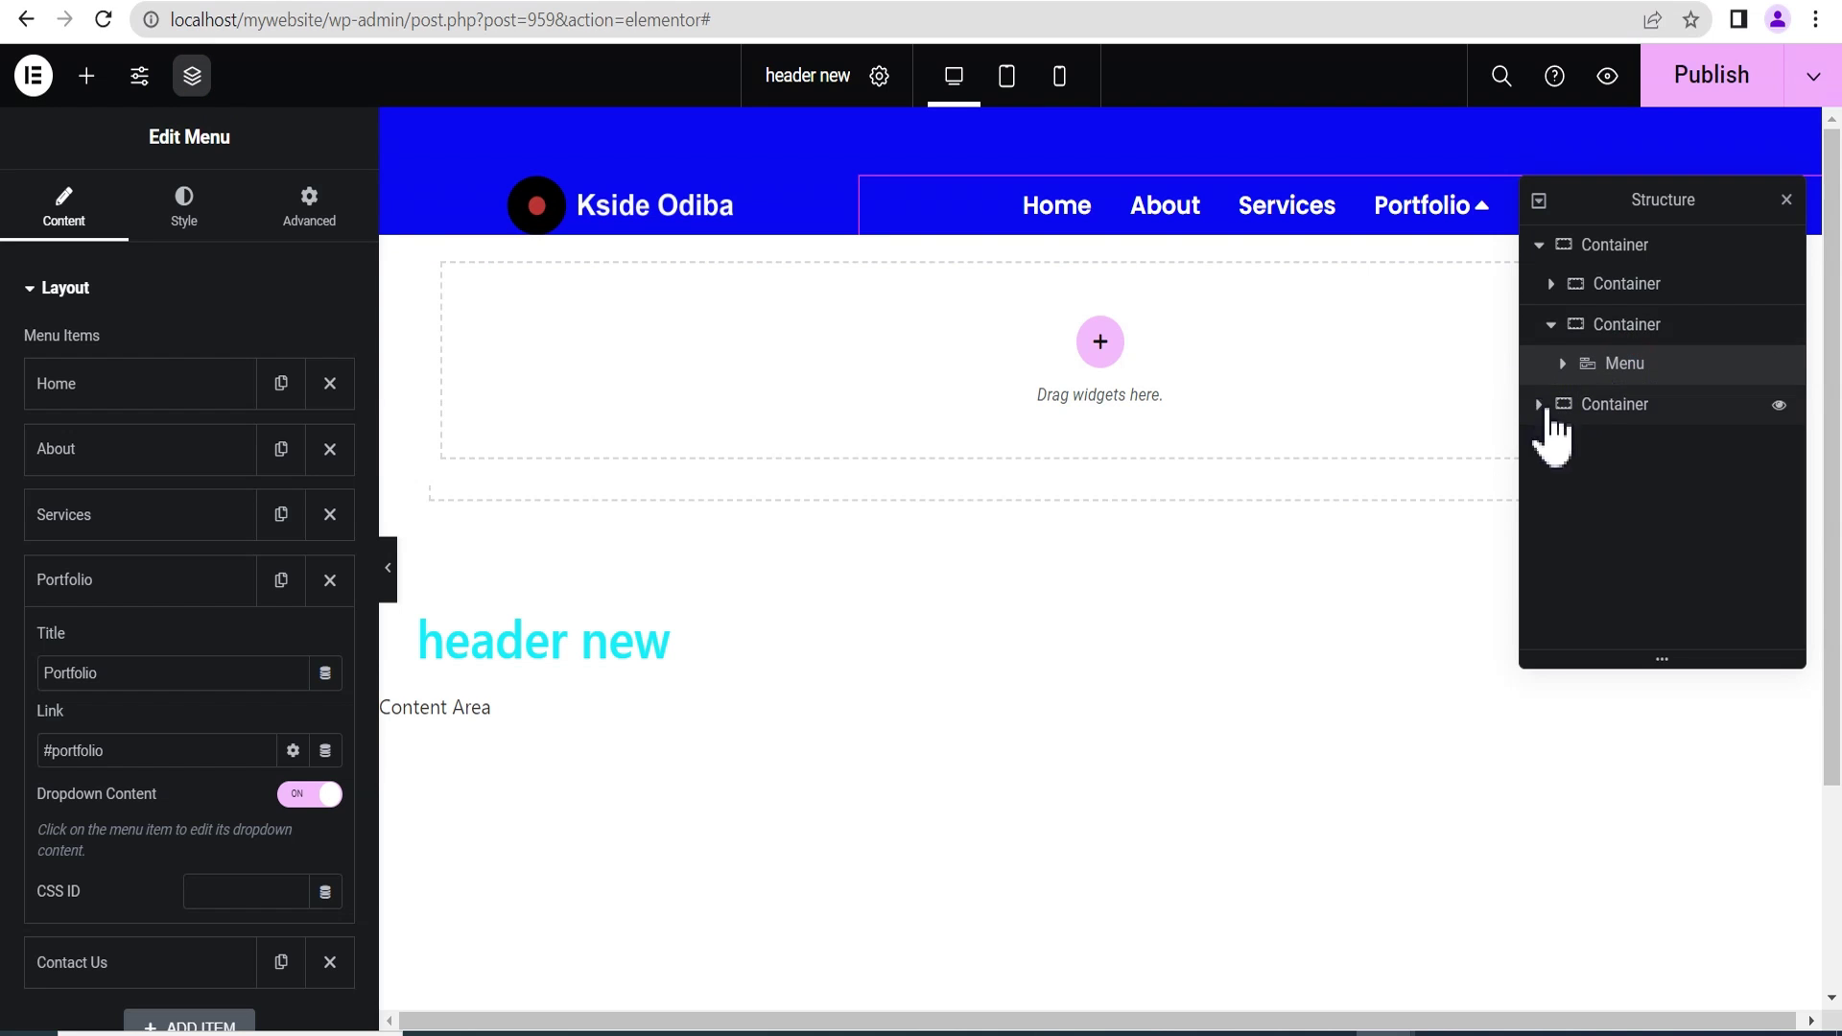
{"action": "left_click", "coordinate": [1786, 200]}
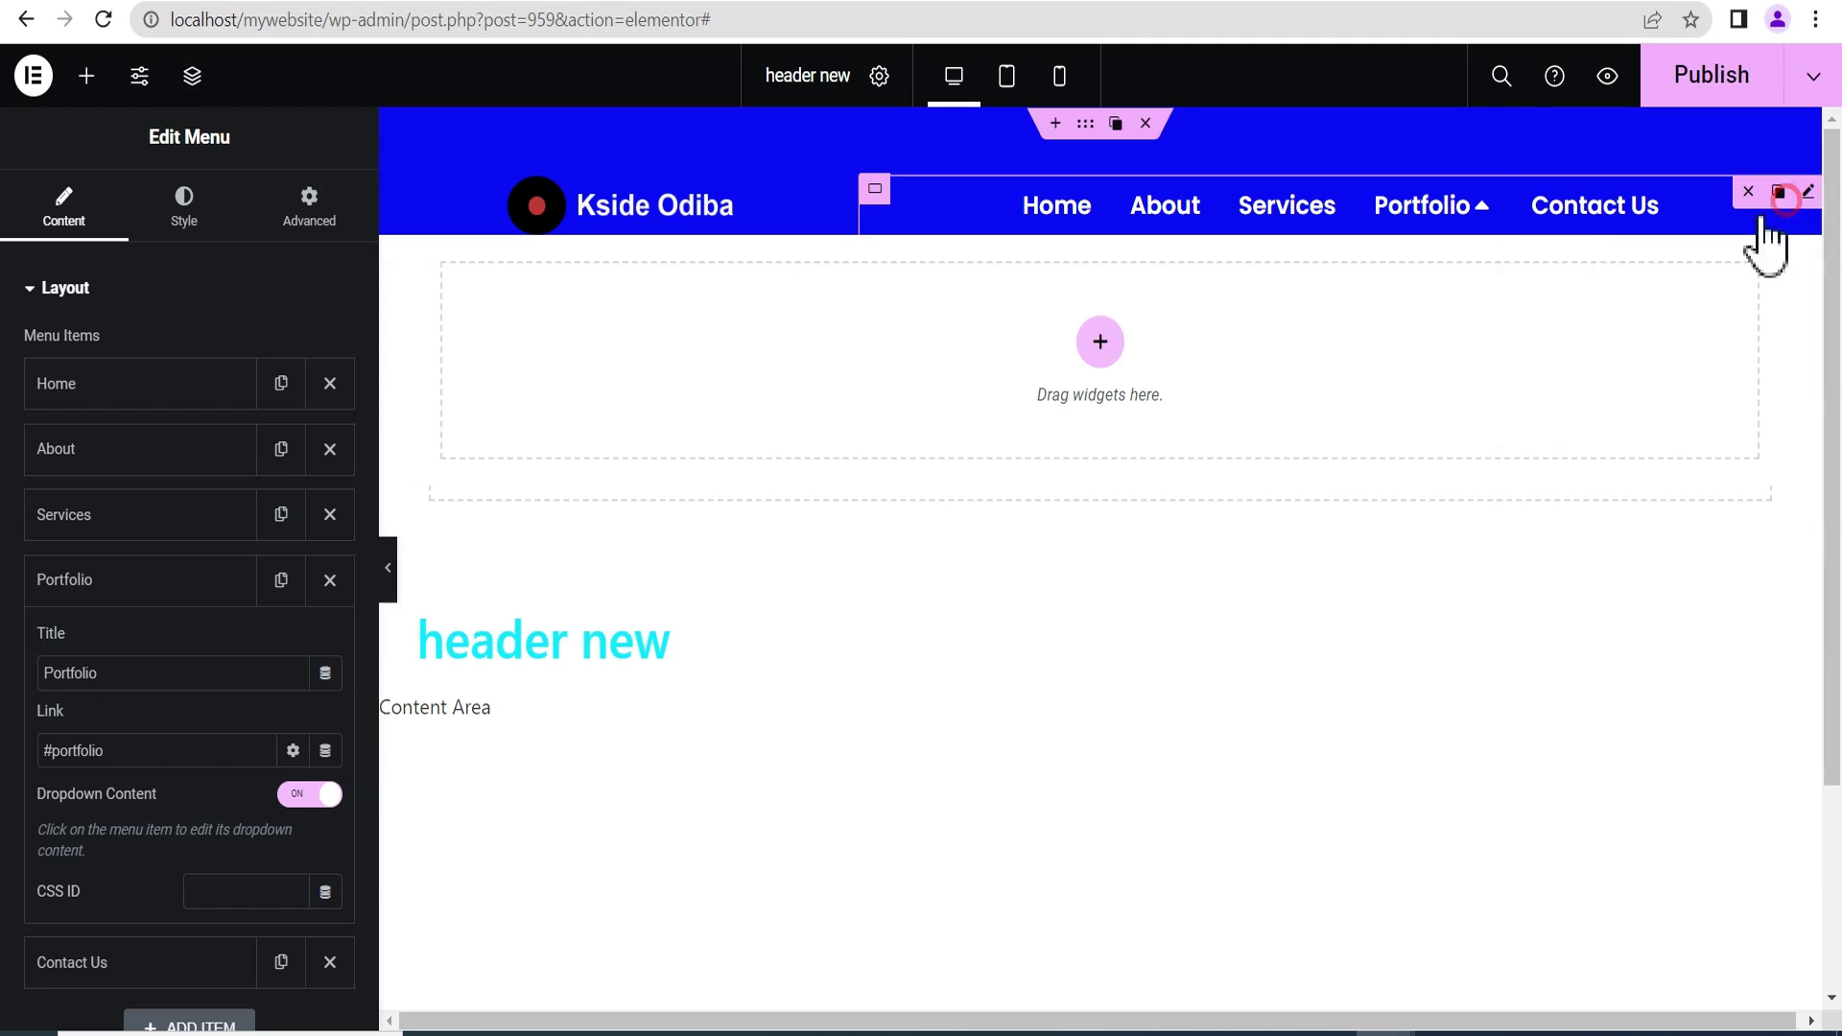
Add a Tabs widget to the Portfolio dropdown and stack its tab titles vertically to the left of the content.
{"action": "left_click", "coordinate": [1102, 342]}
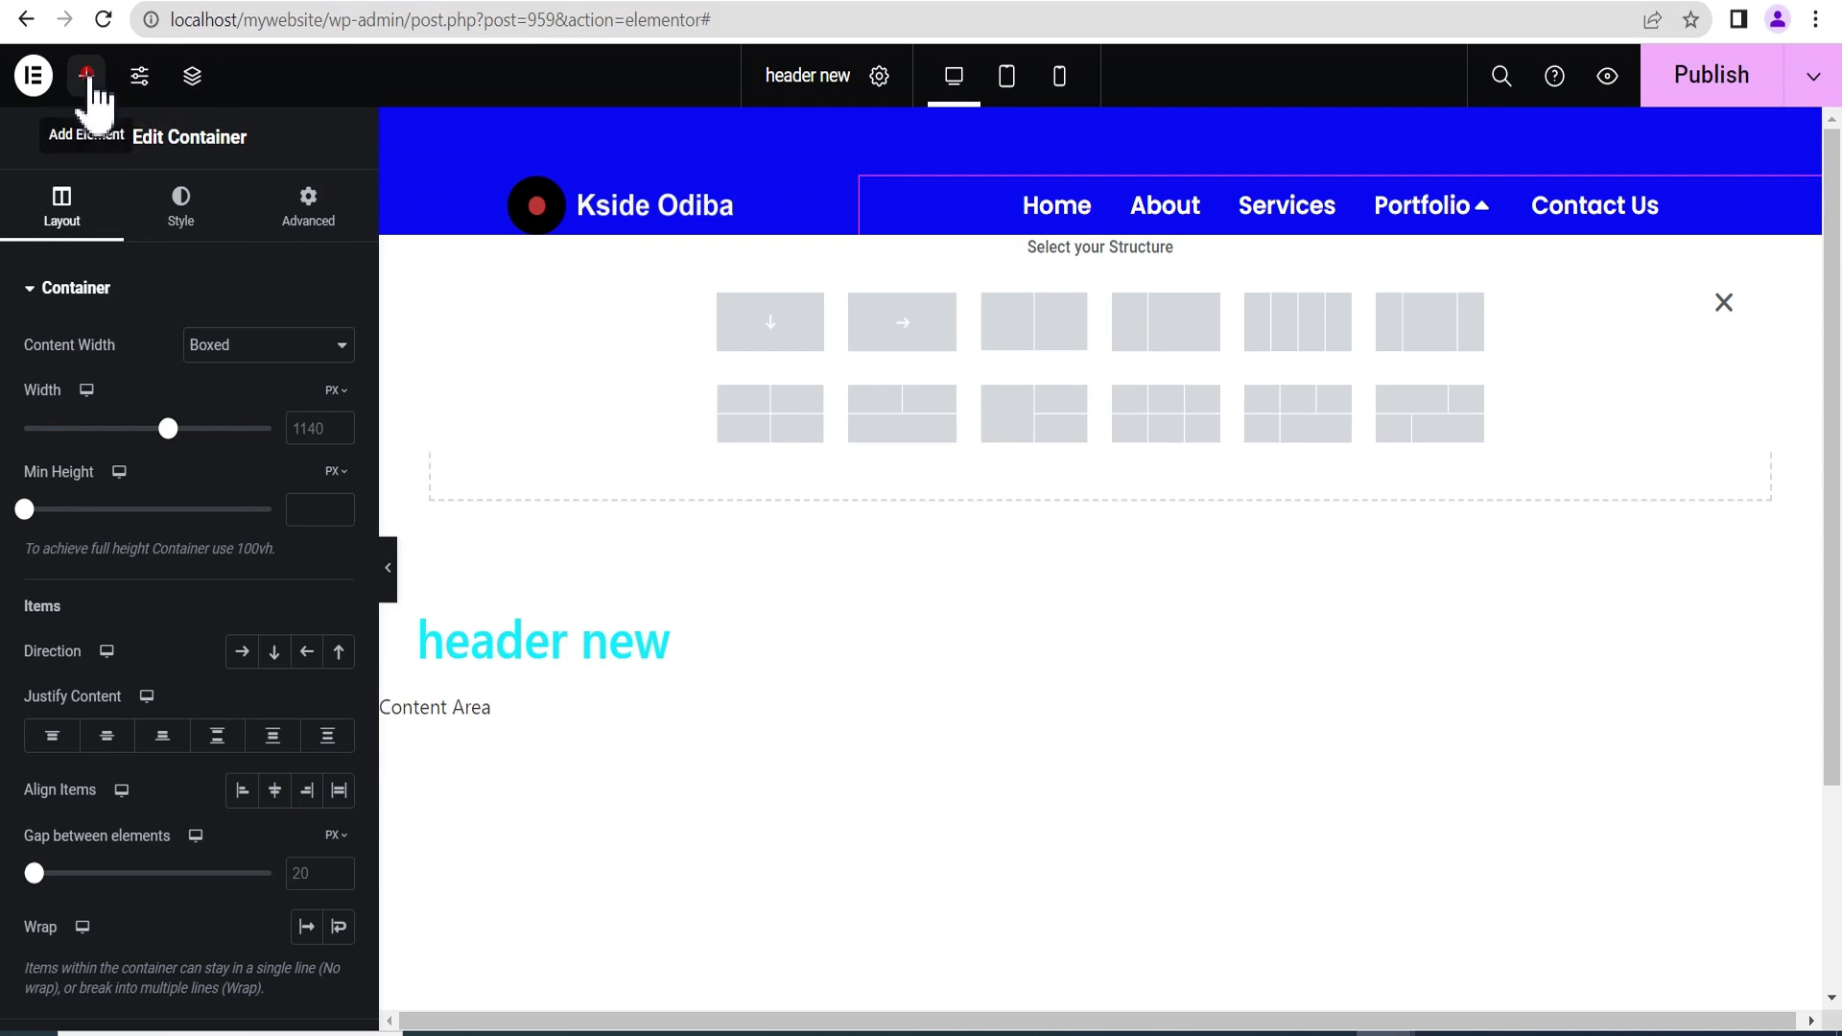
{"action": "left_click", "coordinate": [87, 76]}
{"action": "left_click", "coordinate": [167, 259]}
{"action": "type", "text": "tab"}
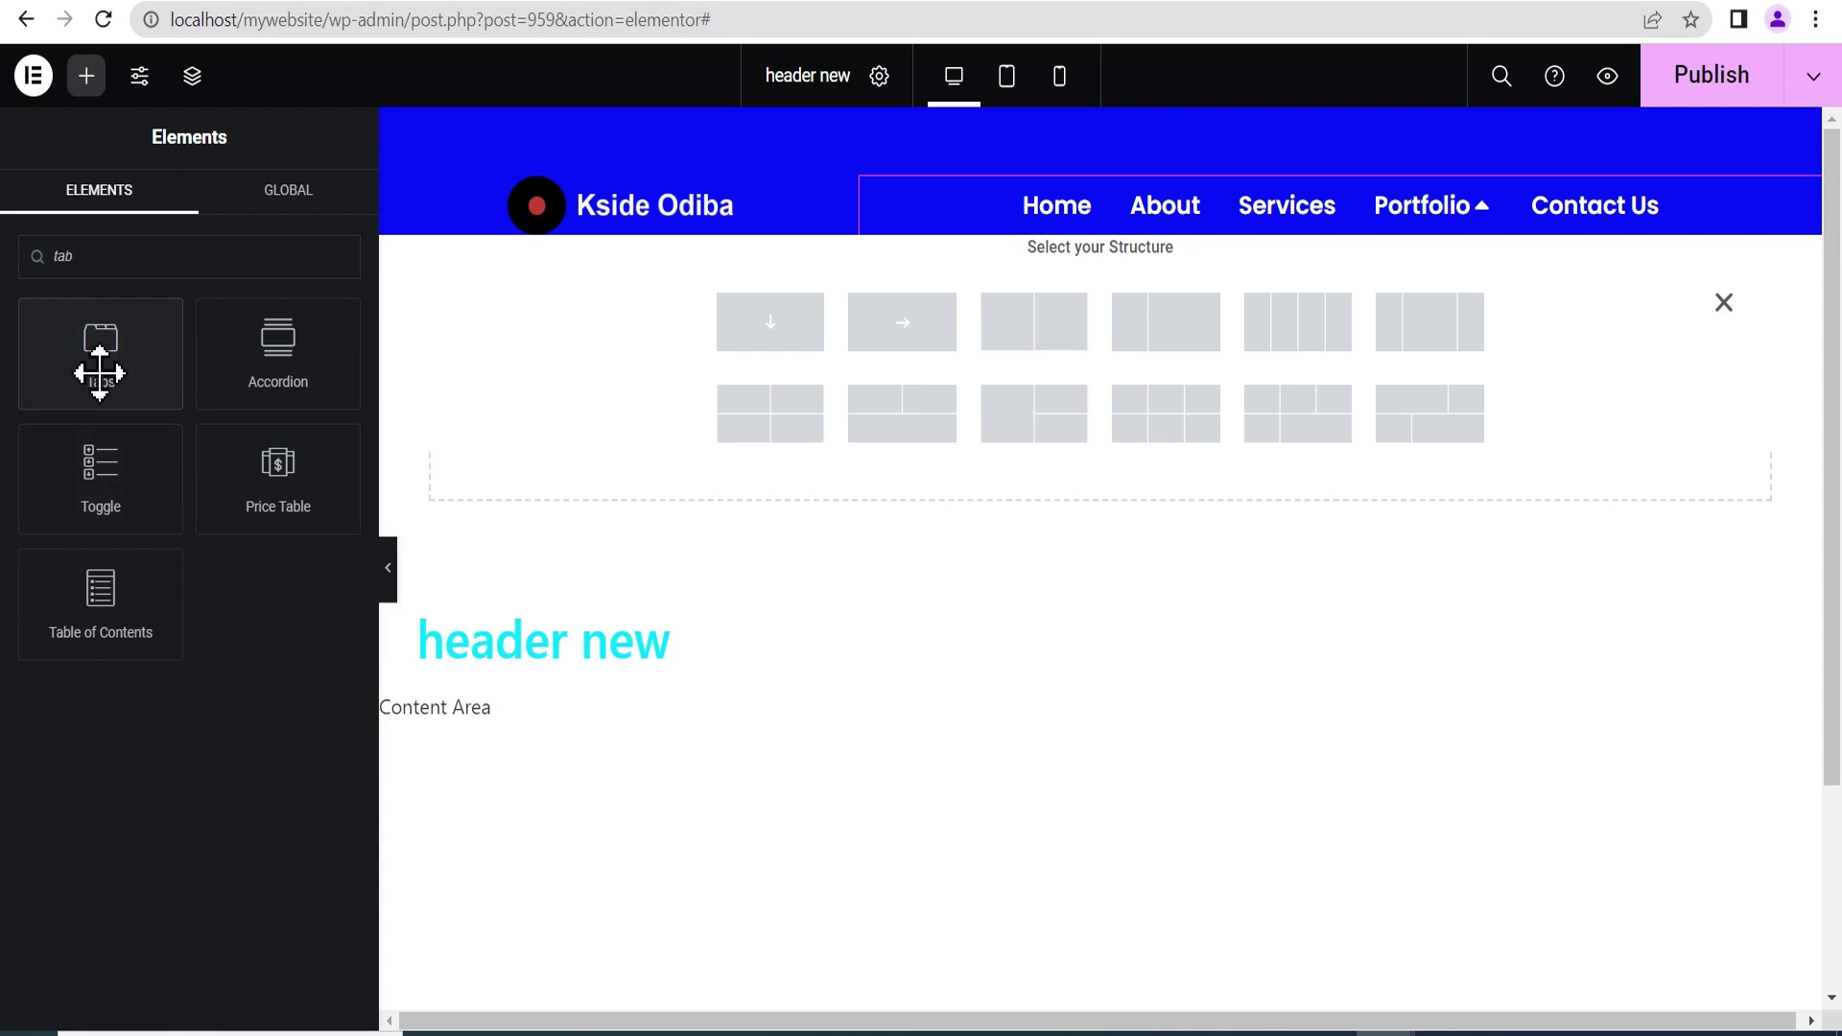
{"action": "left_click_drag", "start_coordinate": [99, 365], "coordinate": [1186, 388]}
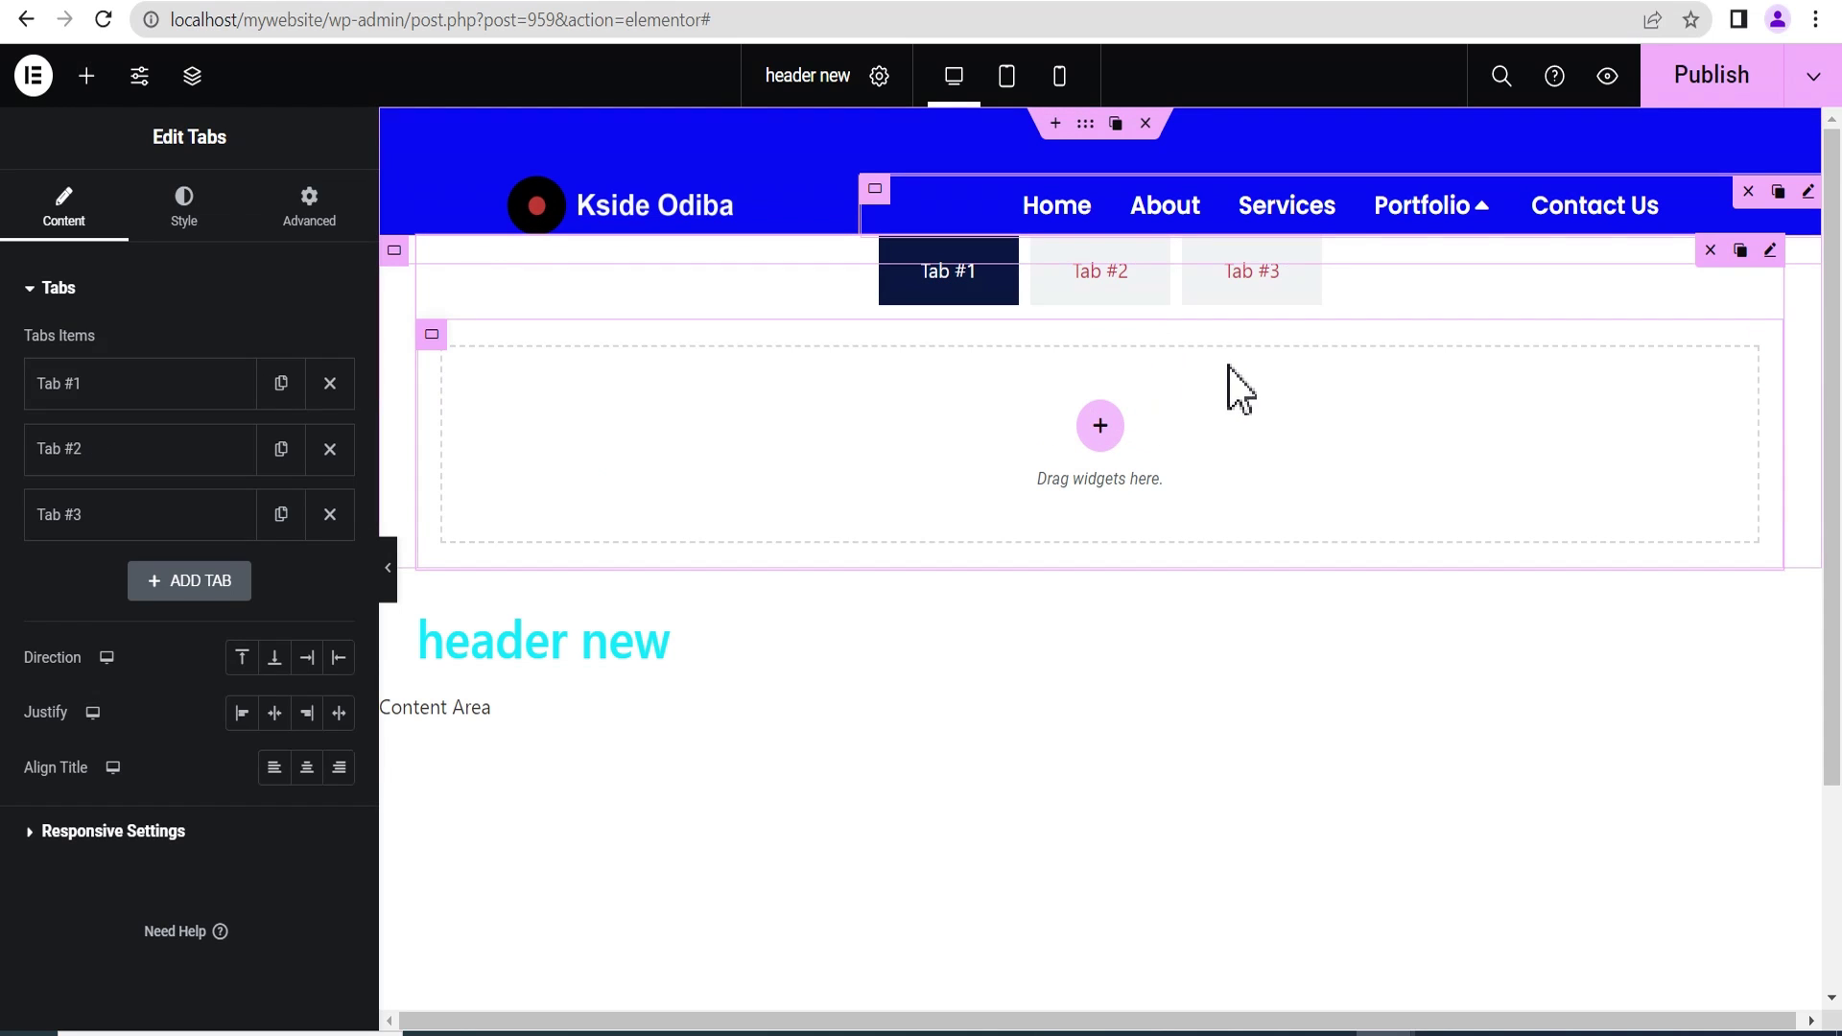
{"action": "left_click", "coordinate": [339, 658]}
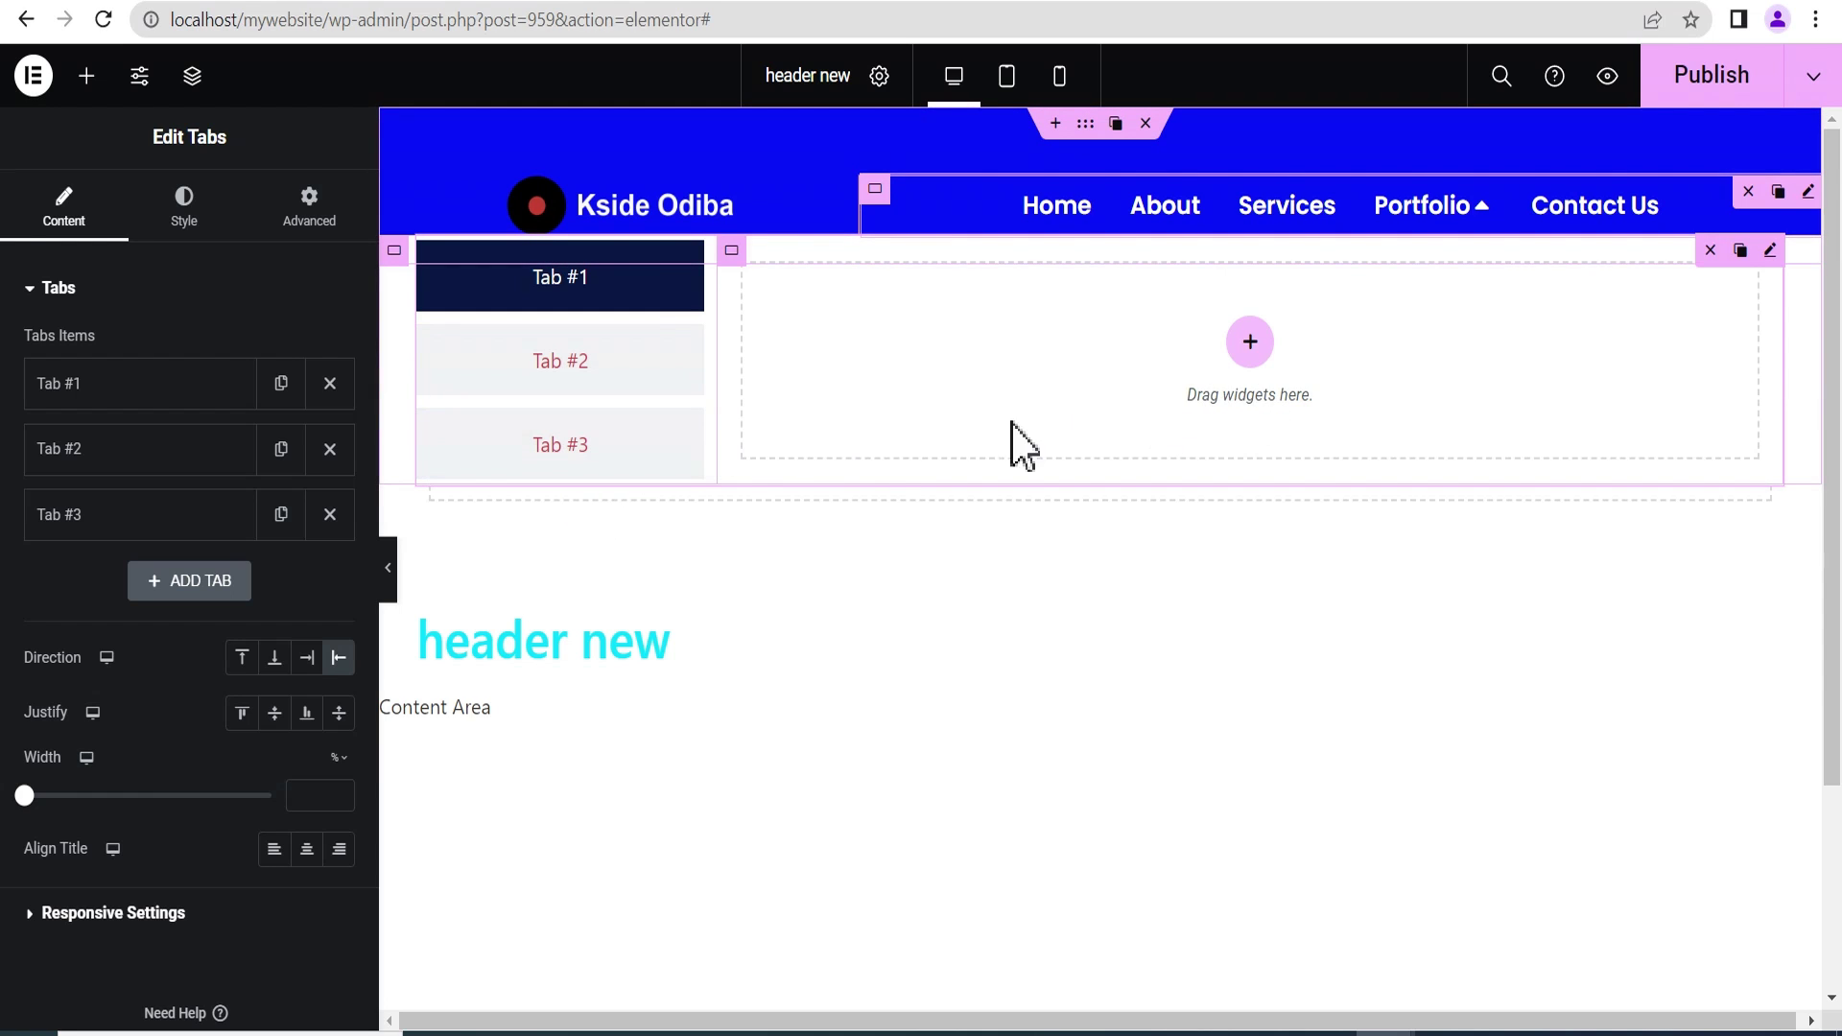
Add a single-column container inside Tab #1 and nest another container within it.
{"action": "left_click", "coordinate": [1253, 341]}
{"action": "left_click", "coordinate": [924, 329]}
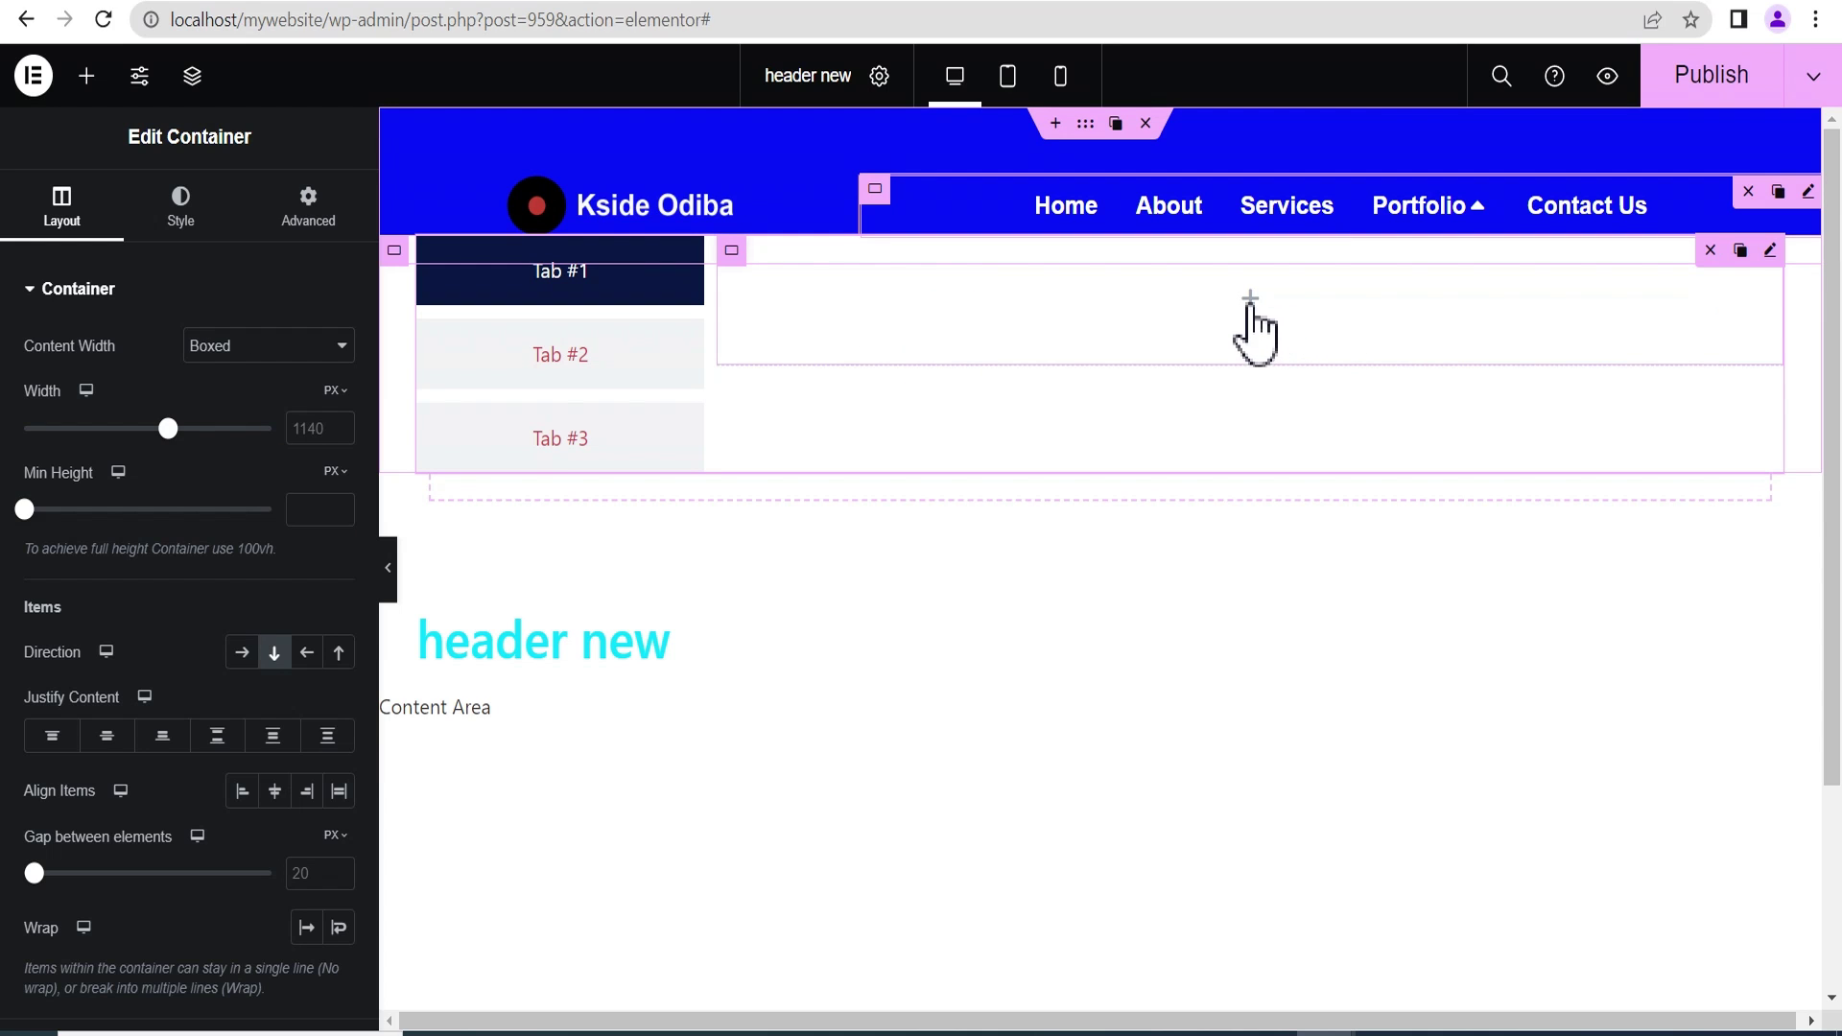
{"action": "left_click", "coordinate": [1249, 299]}
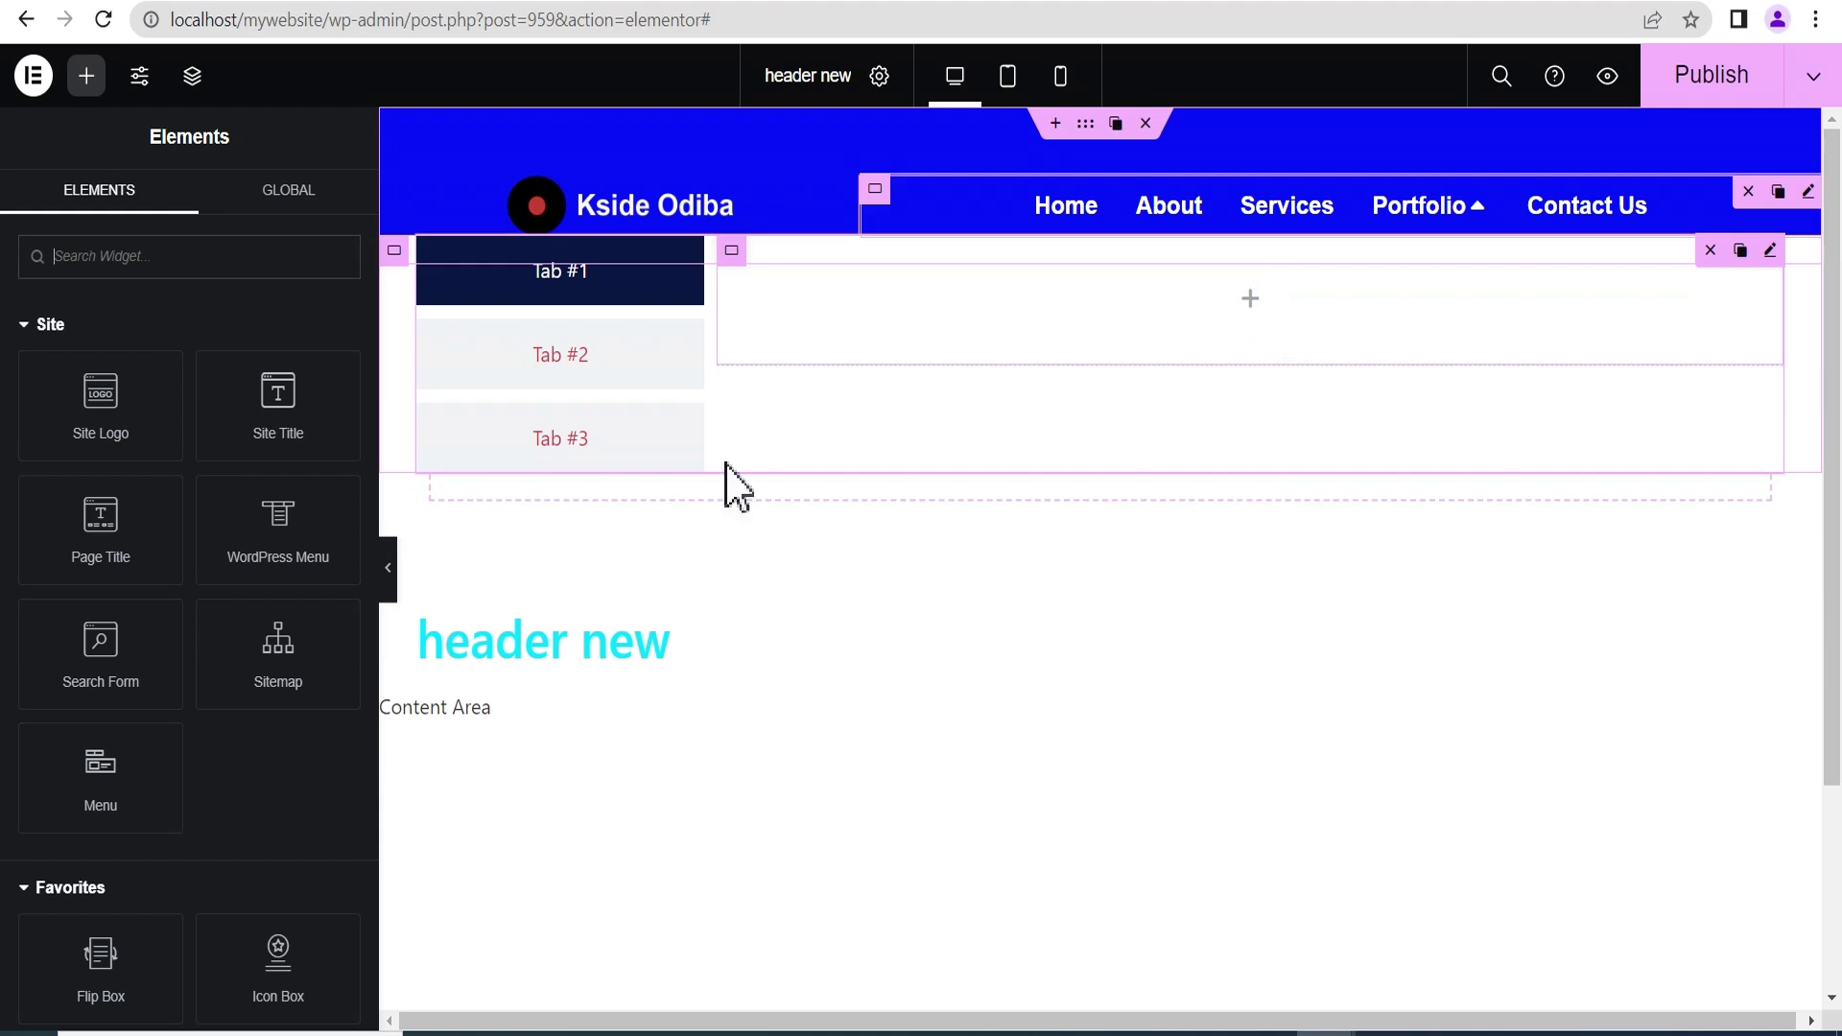
{"action": "scroll", "coordinate": [106, 796], "scroll_direction": "down", "scroll_amount": 5}
{"action": "left_click_drag", "start_coordinate": [91, 782], "coordinate": [1221, 305]}
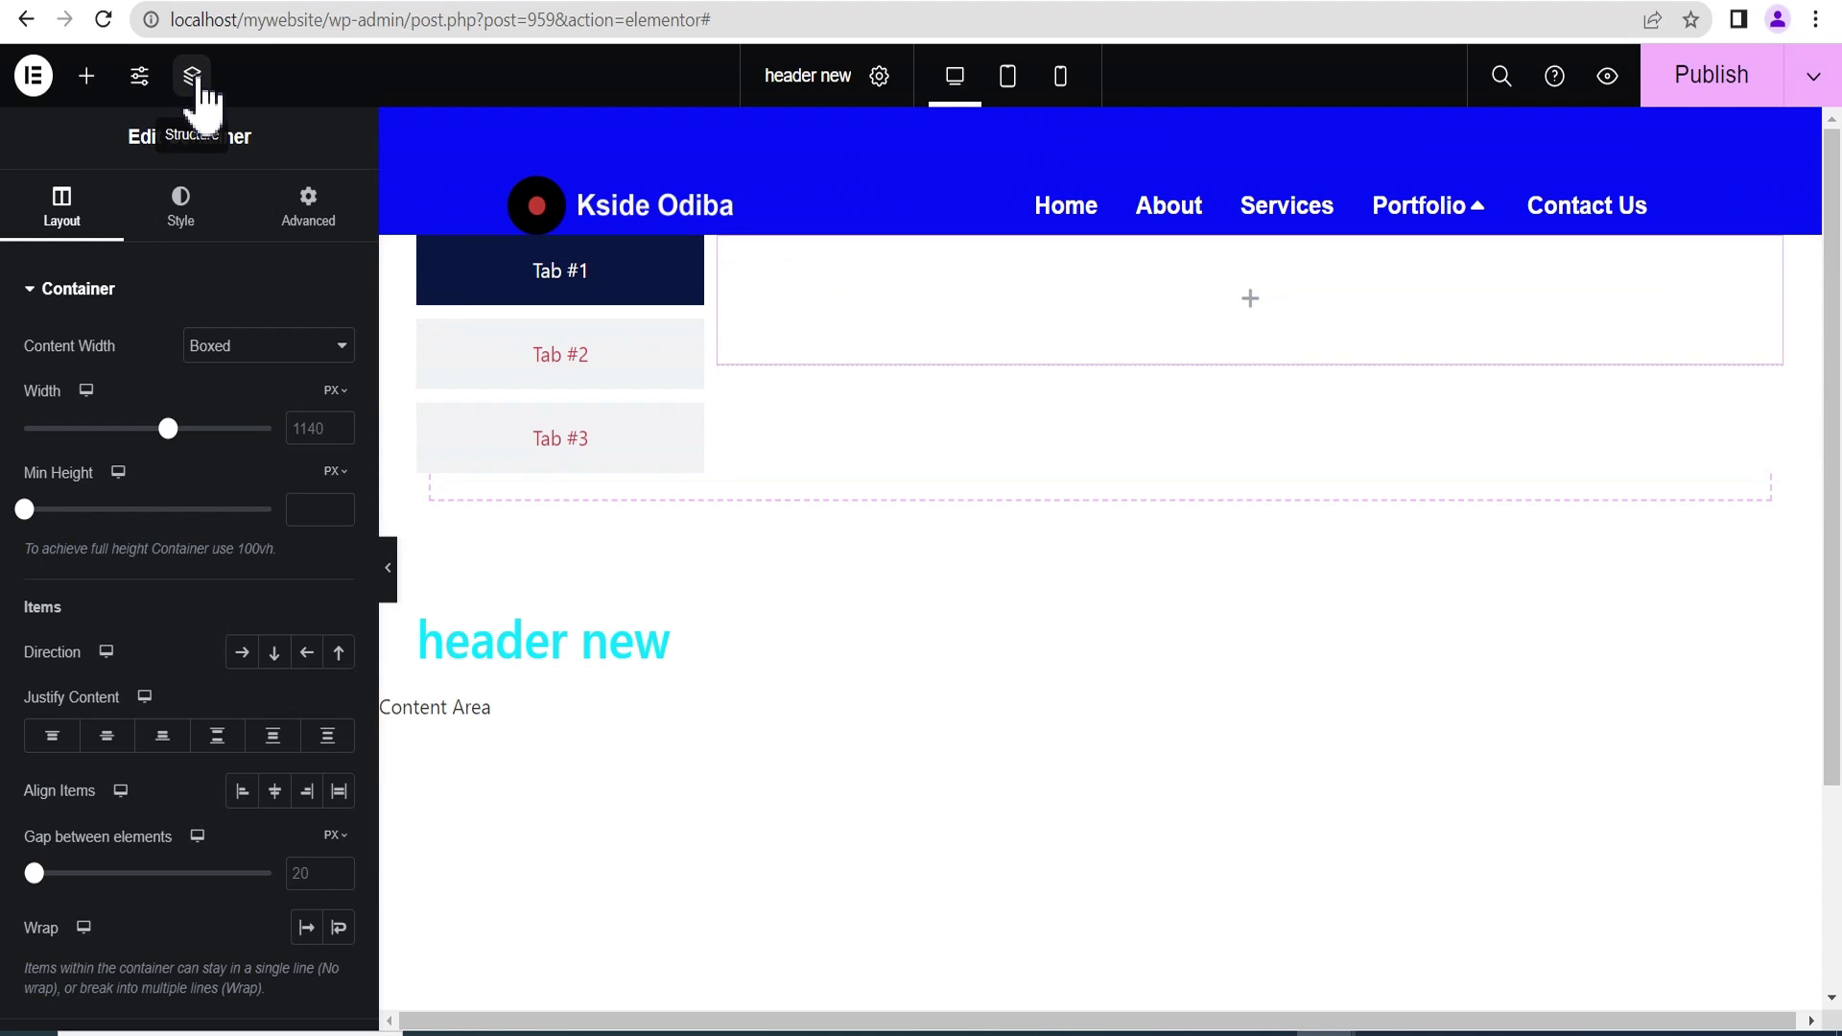
Show the page structure and duplicate the innermost container in Tab #1 twice to get three stacked containers.
{"action": "left_click", "coordinate": [197, 82]}
{"action": "left_click_drag", "start_coordinate": [643, 641], "coordinate": [1714, 389]}
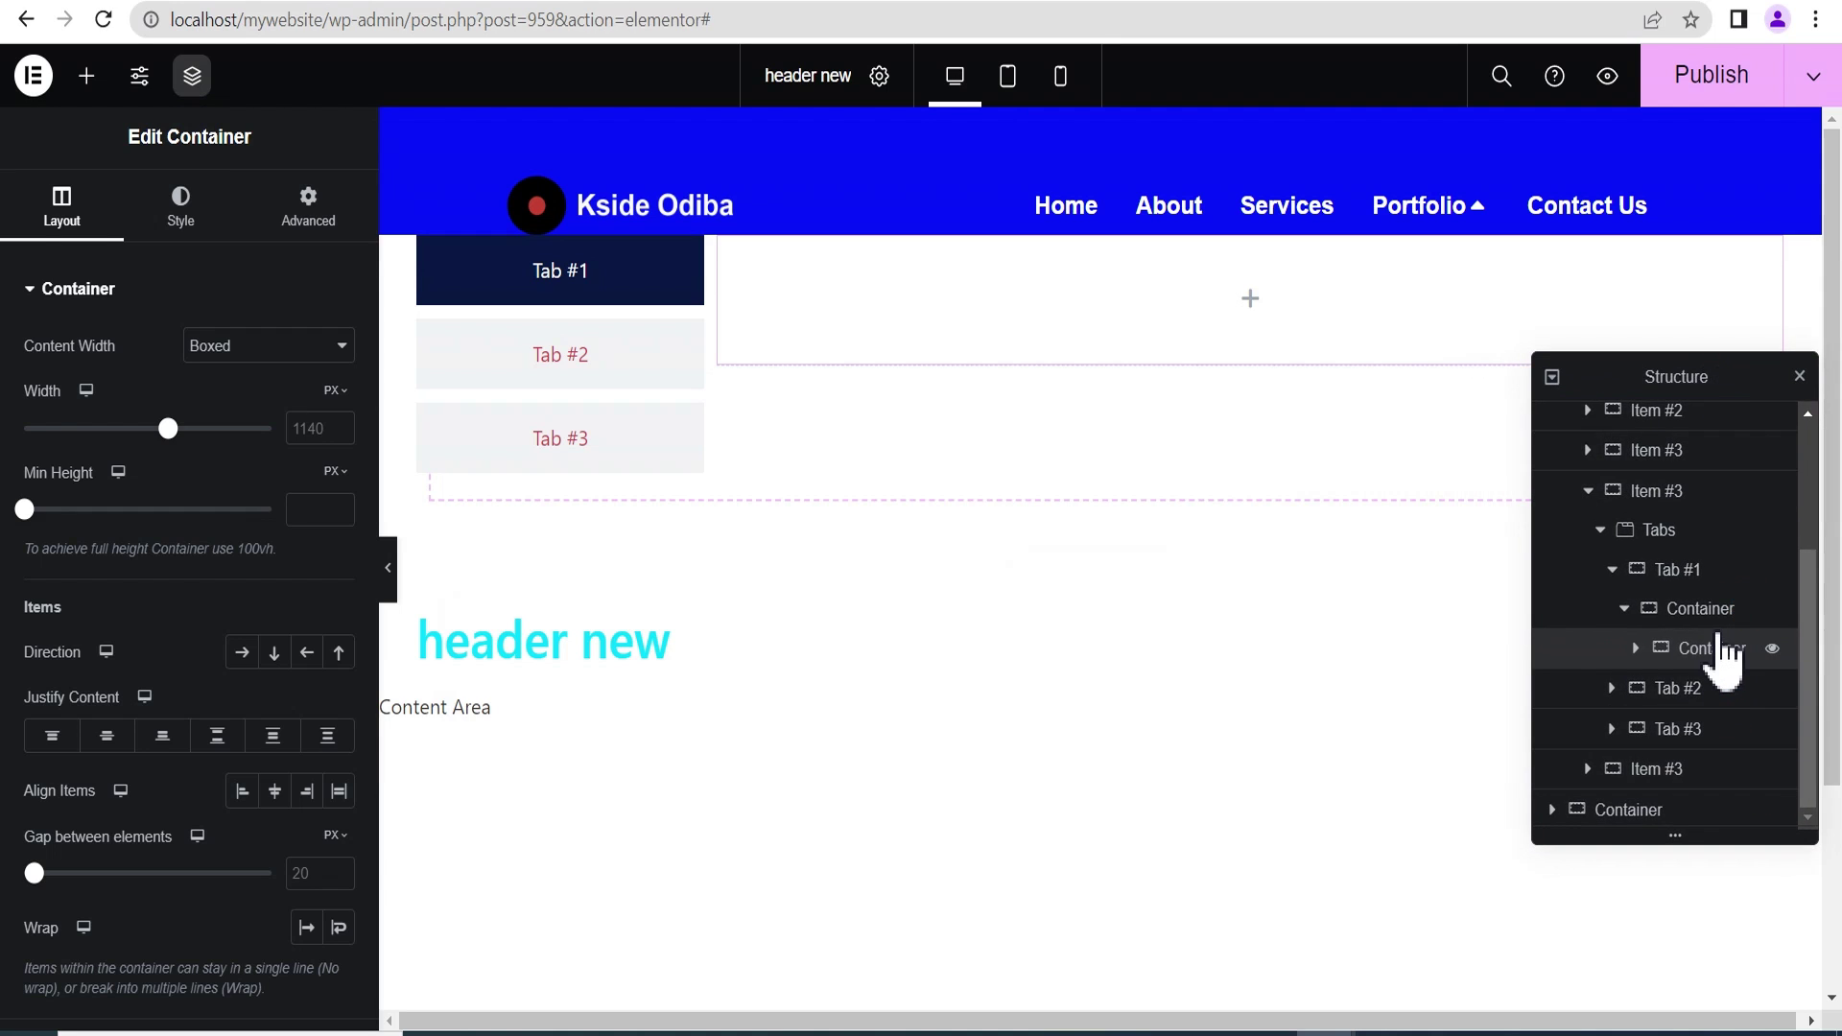
{"action": "right_click", "coordinate": [1717, 665]}
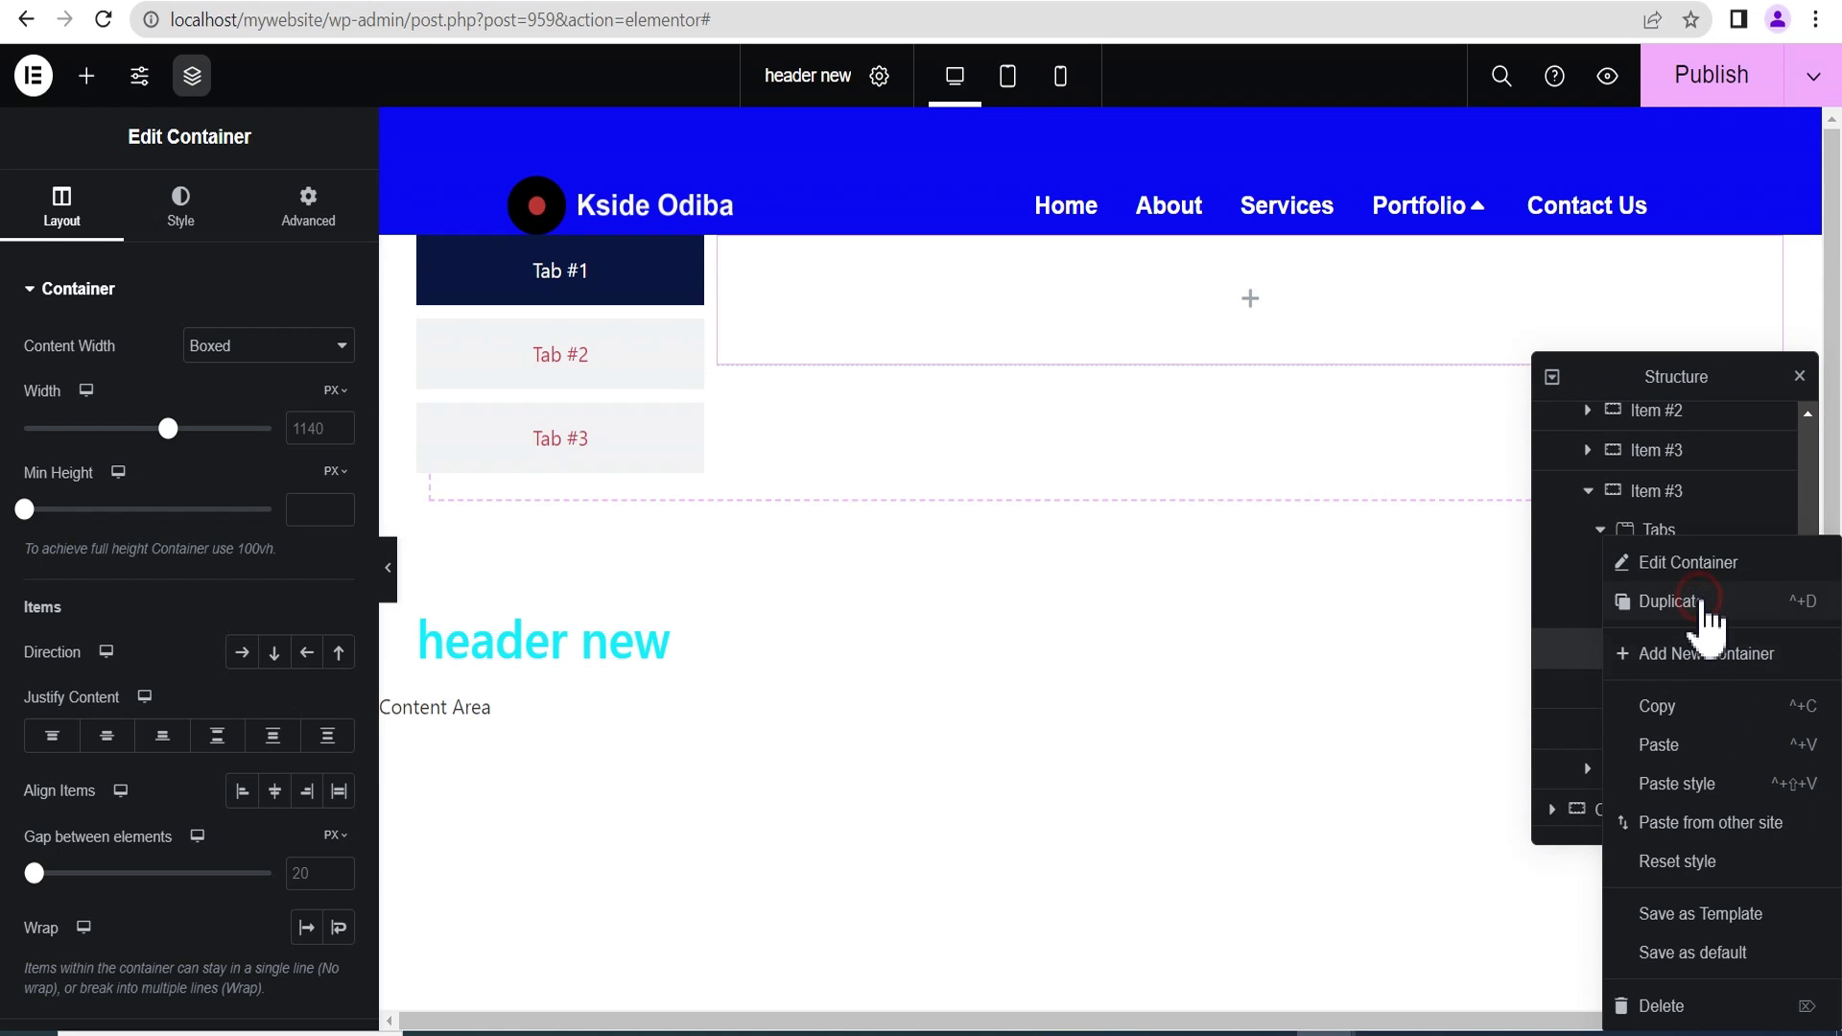
{"action": "left_click", "coordinate": [1701, 608]}
{"action": "right_click", "coordinate": [1718, 692]}
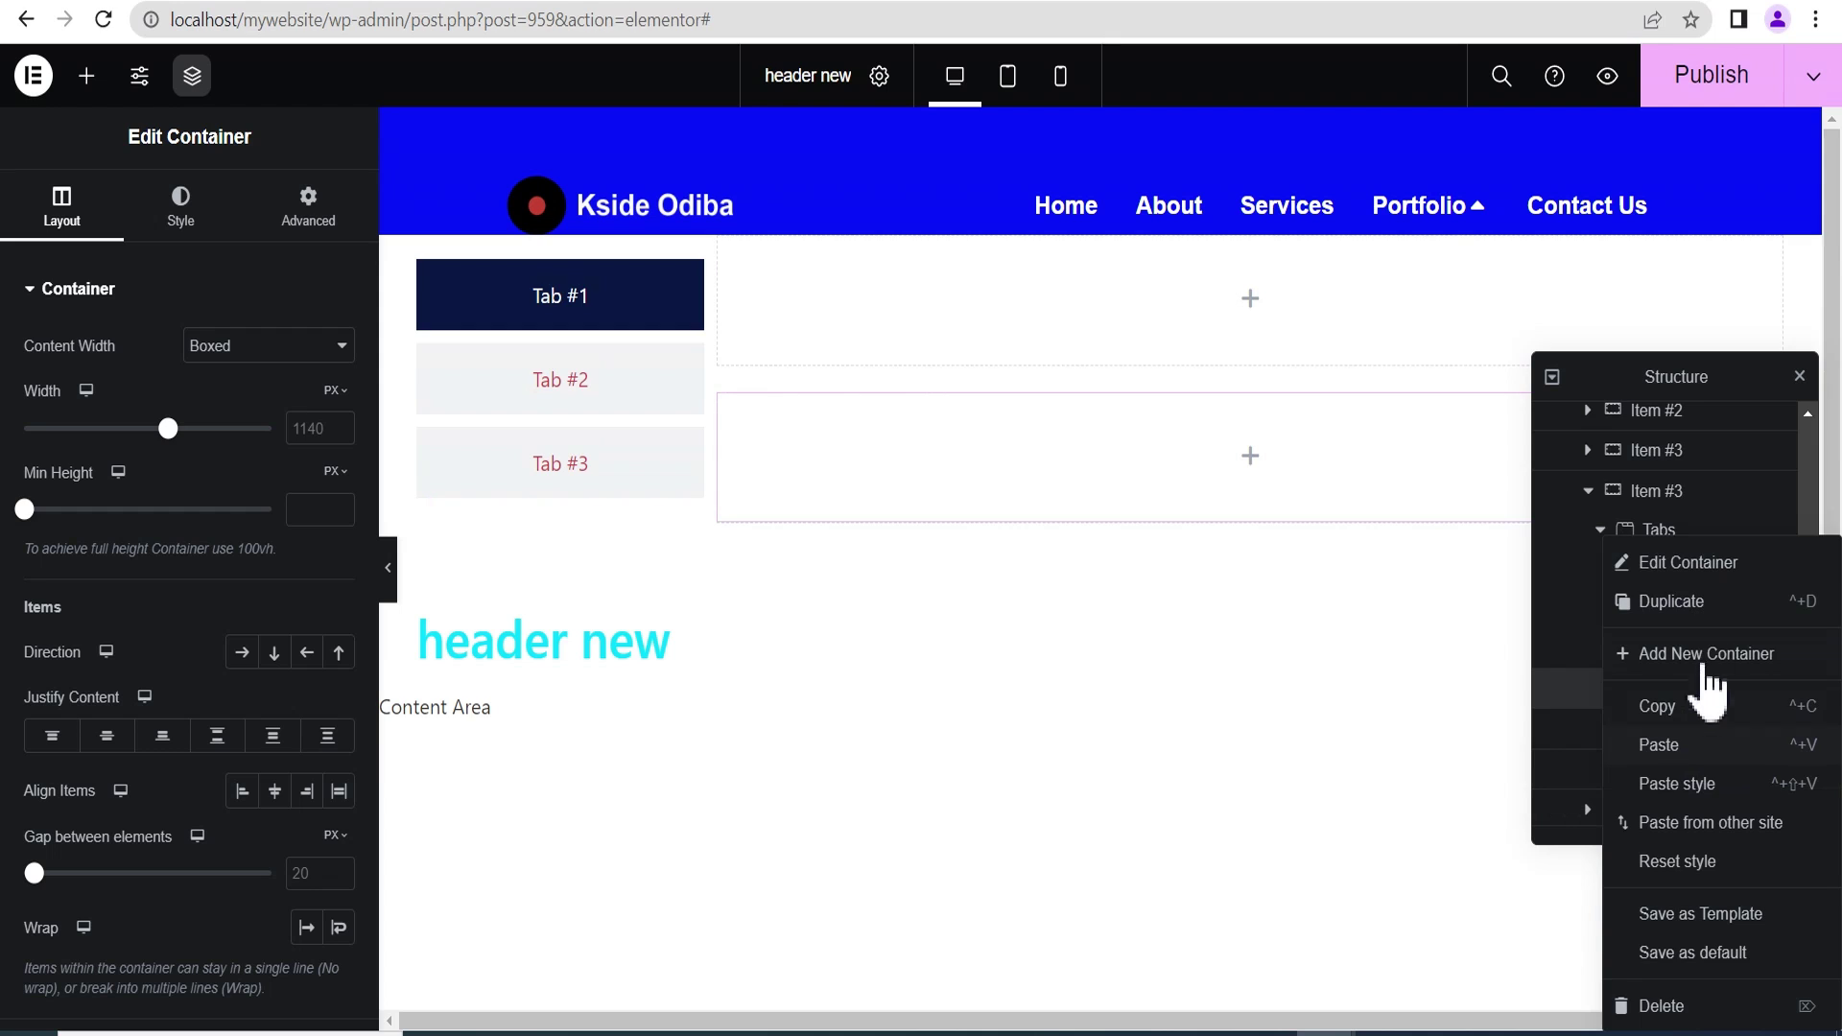
{"action": "left_click", "coordinate": [1688, 604]}
Add a Heading widget to the first of the three nested containers and center that container's items.
{"action": "left_click", "coordinate": [1693, 649]}
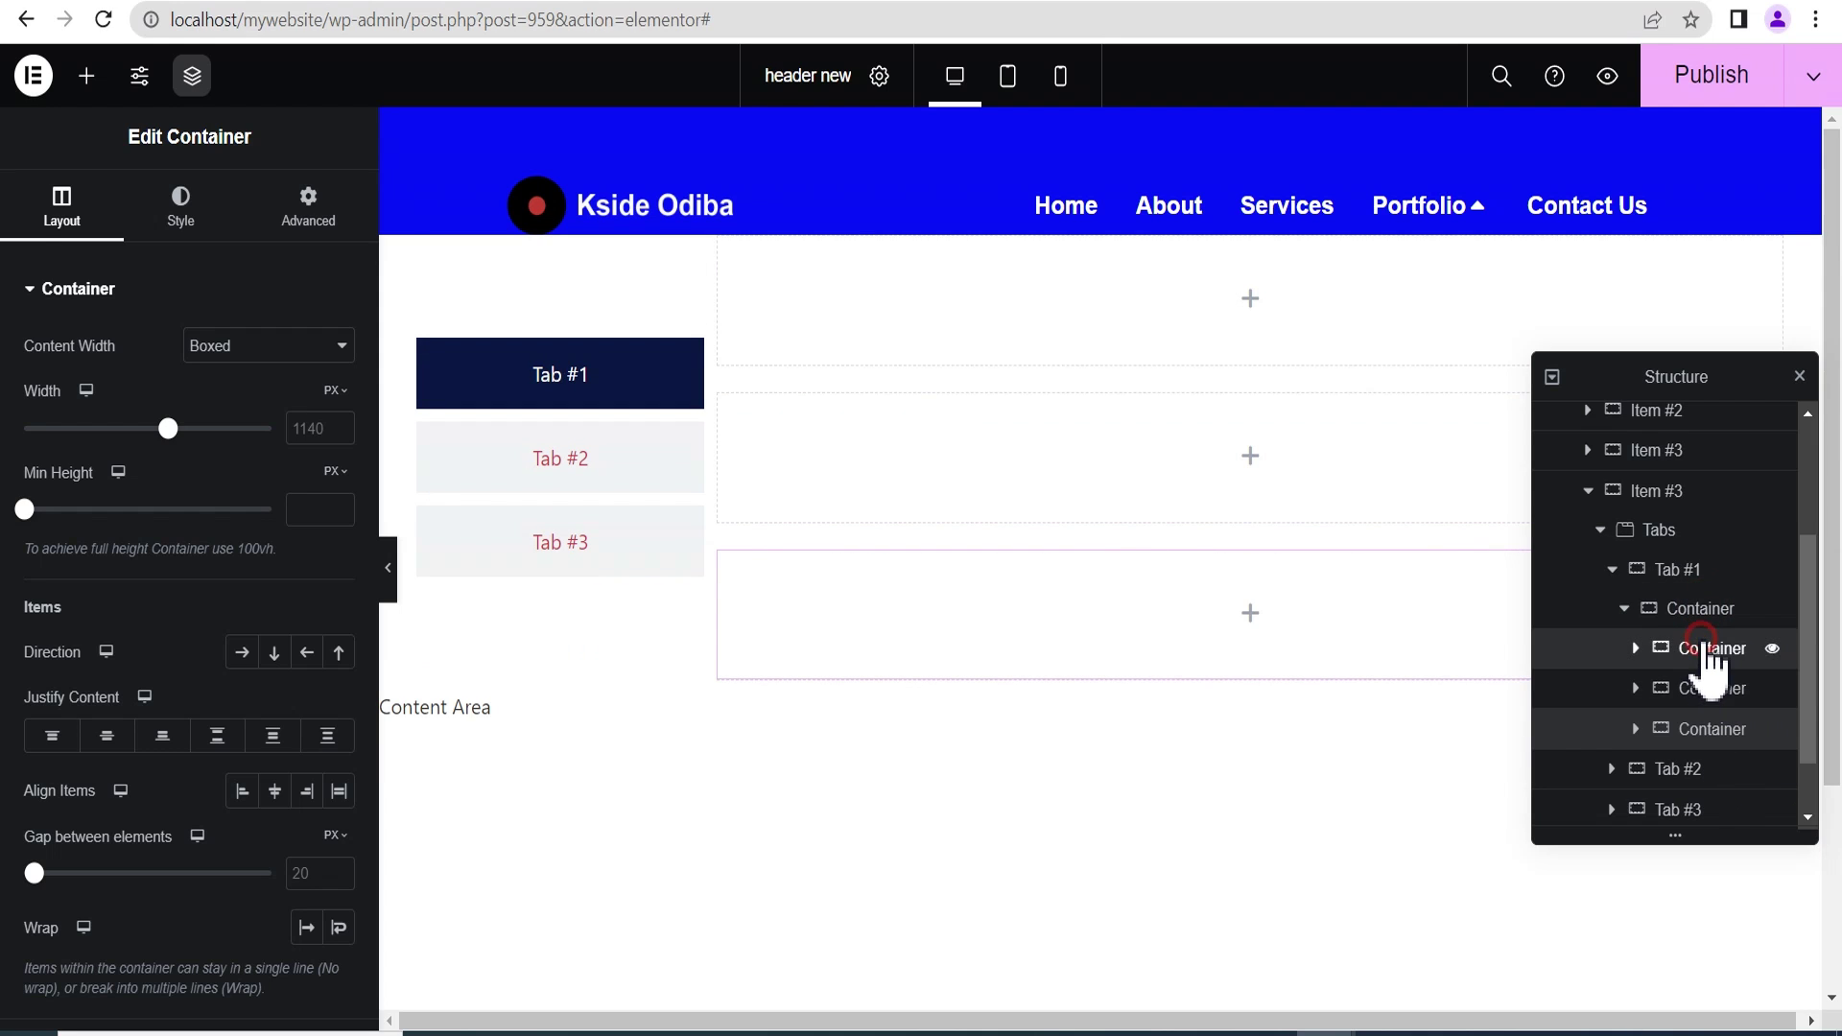
{"action": "left_click", "coordinate": [1249, 299]}
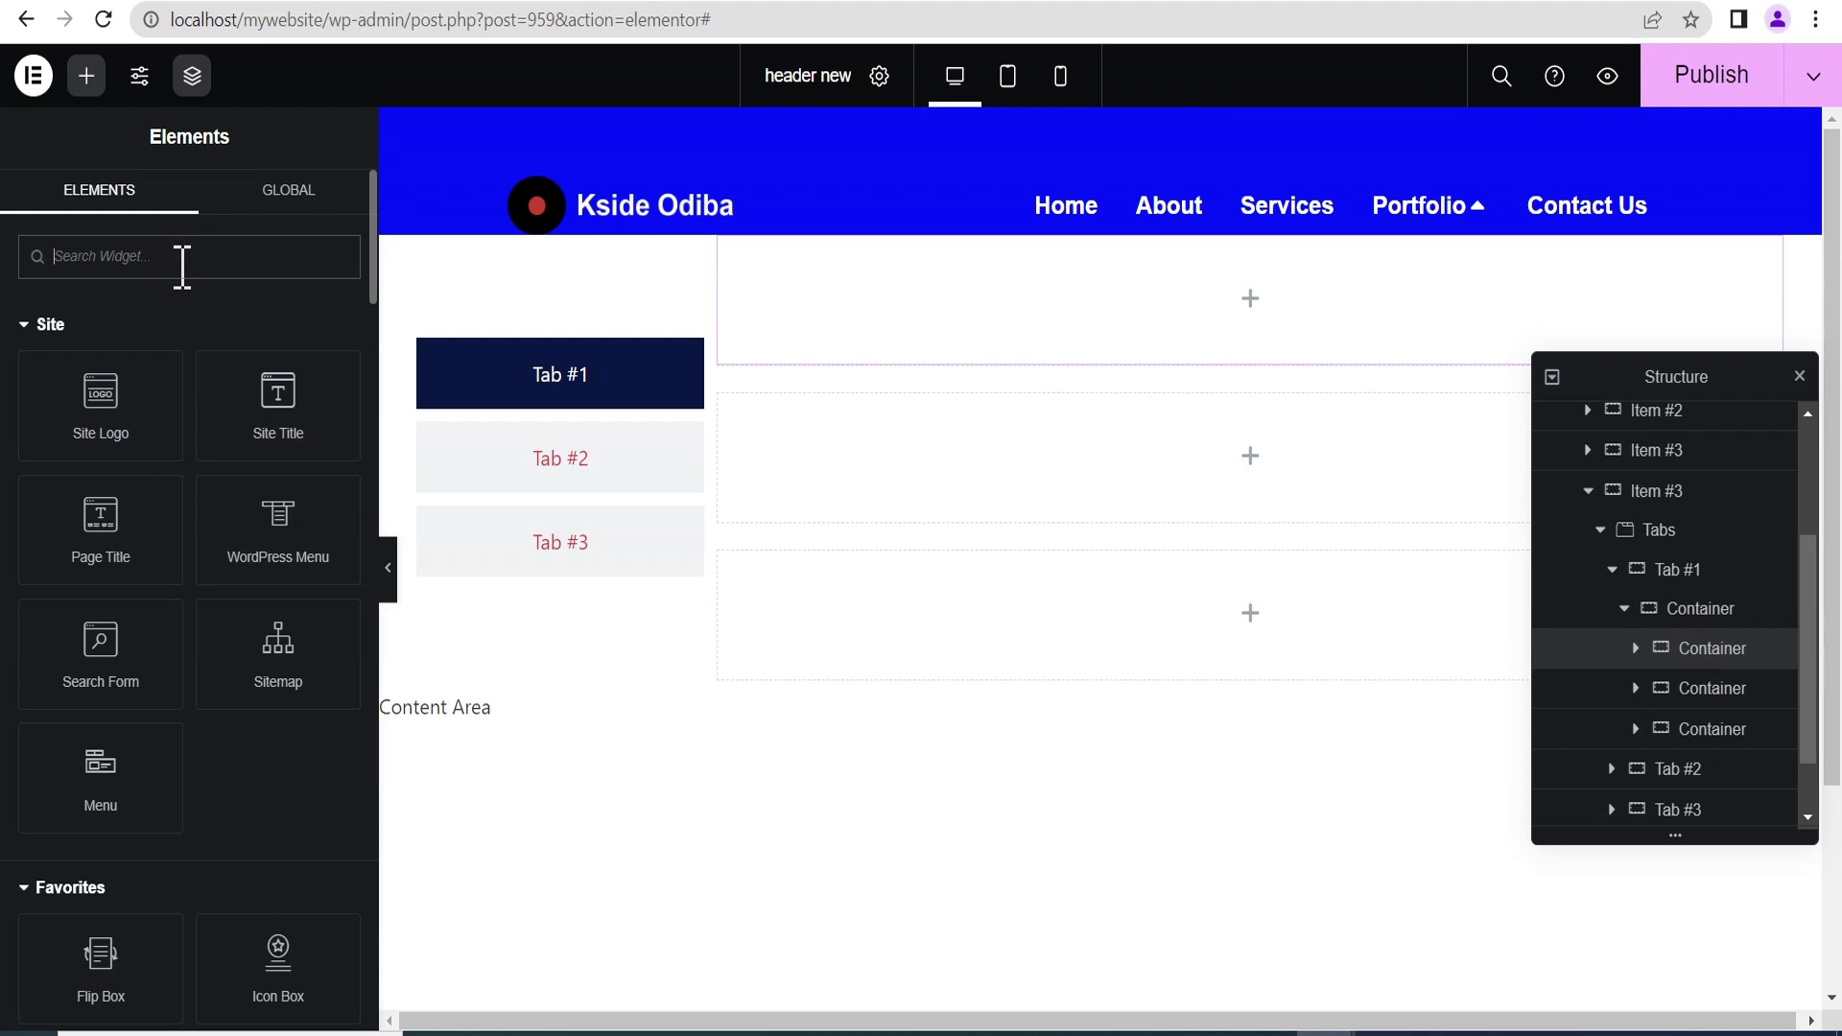
{"action": "type", "text": "head"}
{"action": "left_click_drag", "start_coordinate": [180, 331], "coordinate": [1287, 313]}
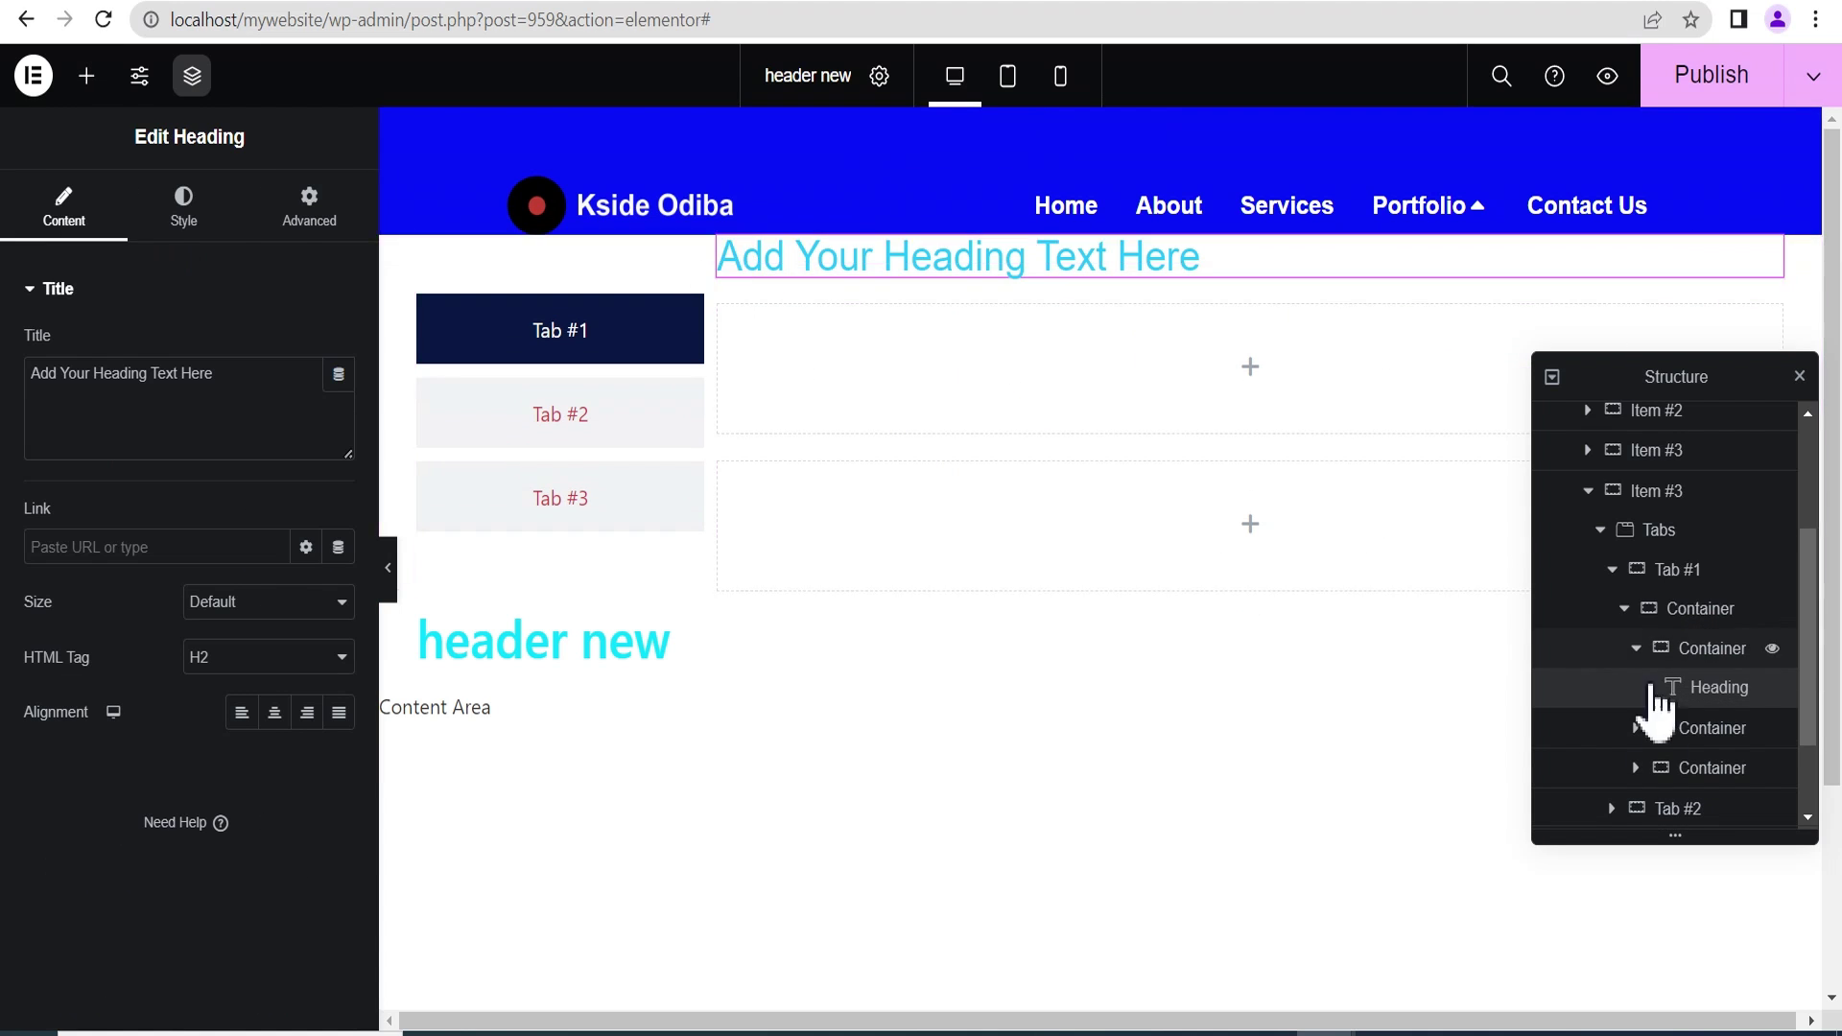
{"action": "left_click", "coordinate": [1711, 652]}
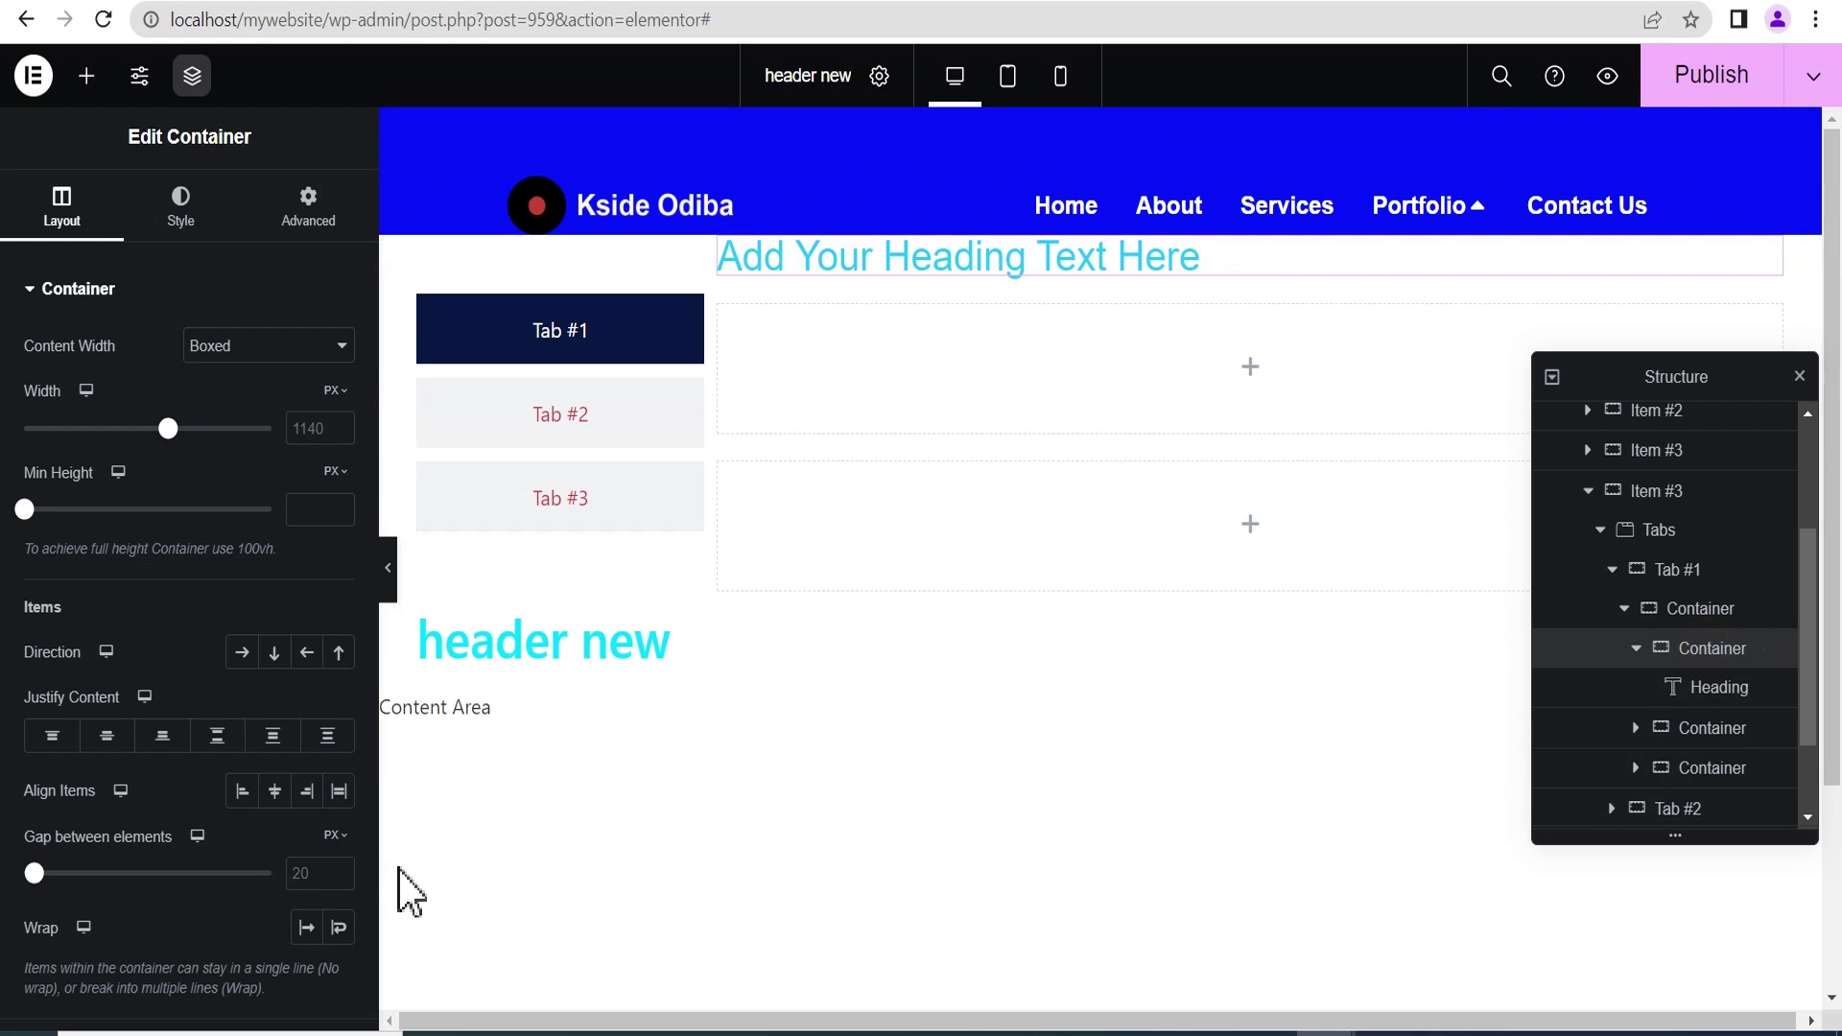
{"action": "left_click", "coordinate": [275, 792]}
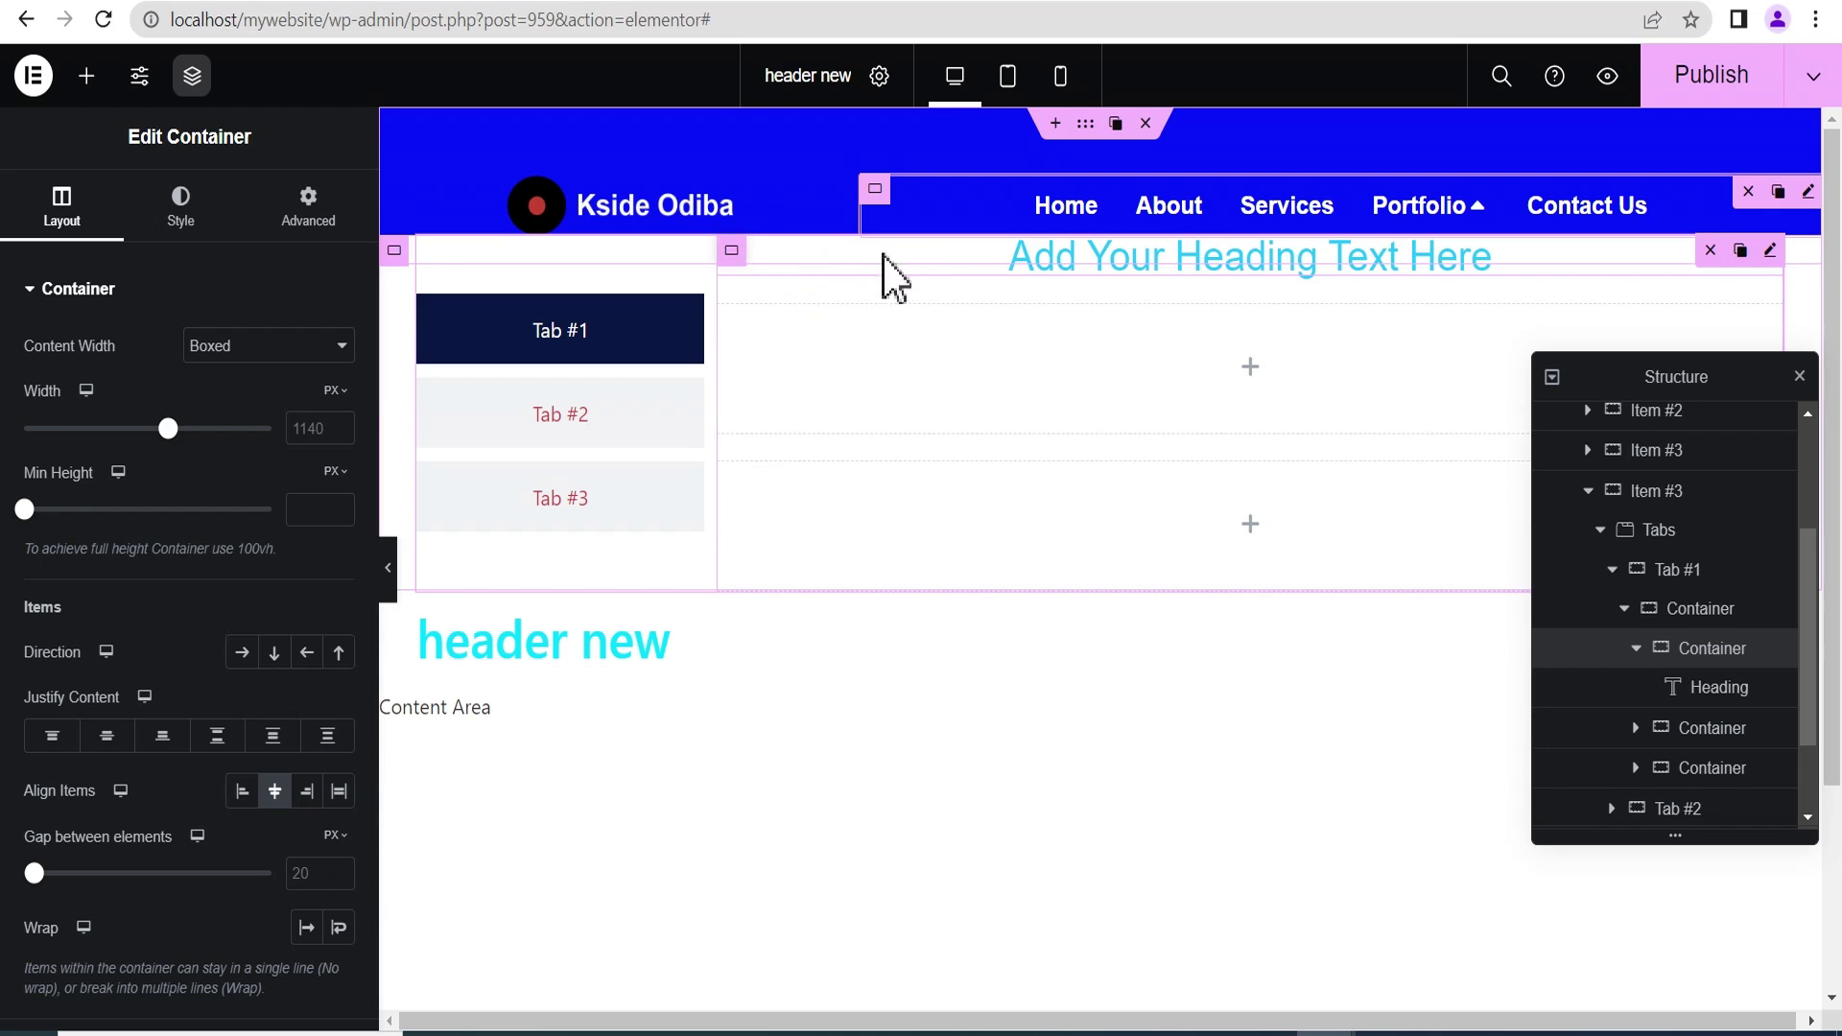
Set the padding of the Tab #1 container to 50 px on all sides.
{"action": "left_click", "coordinate": [731, 251]}
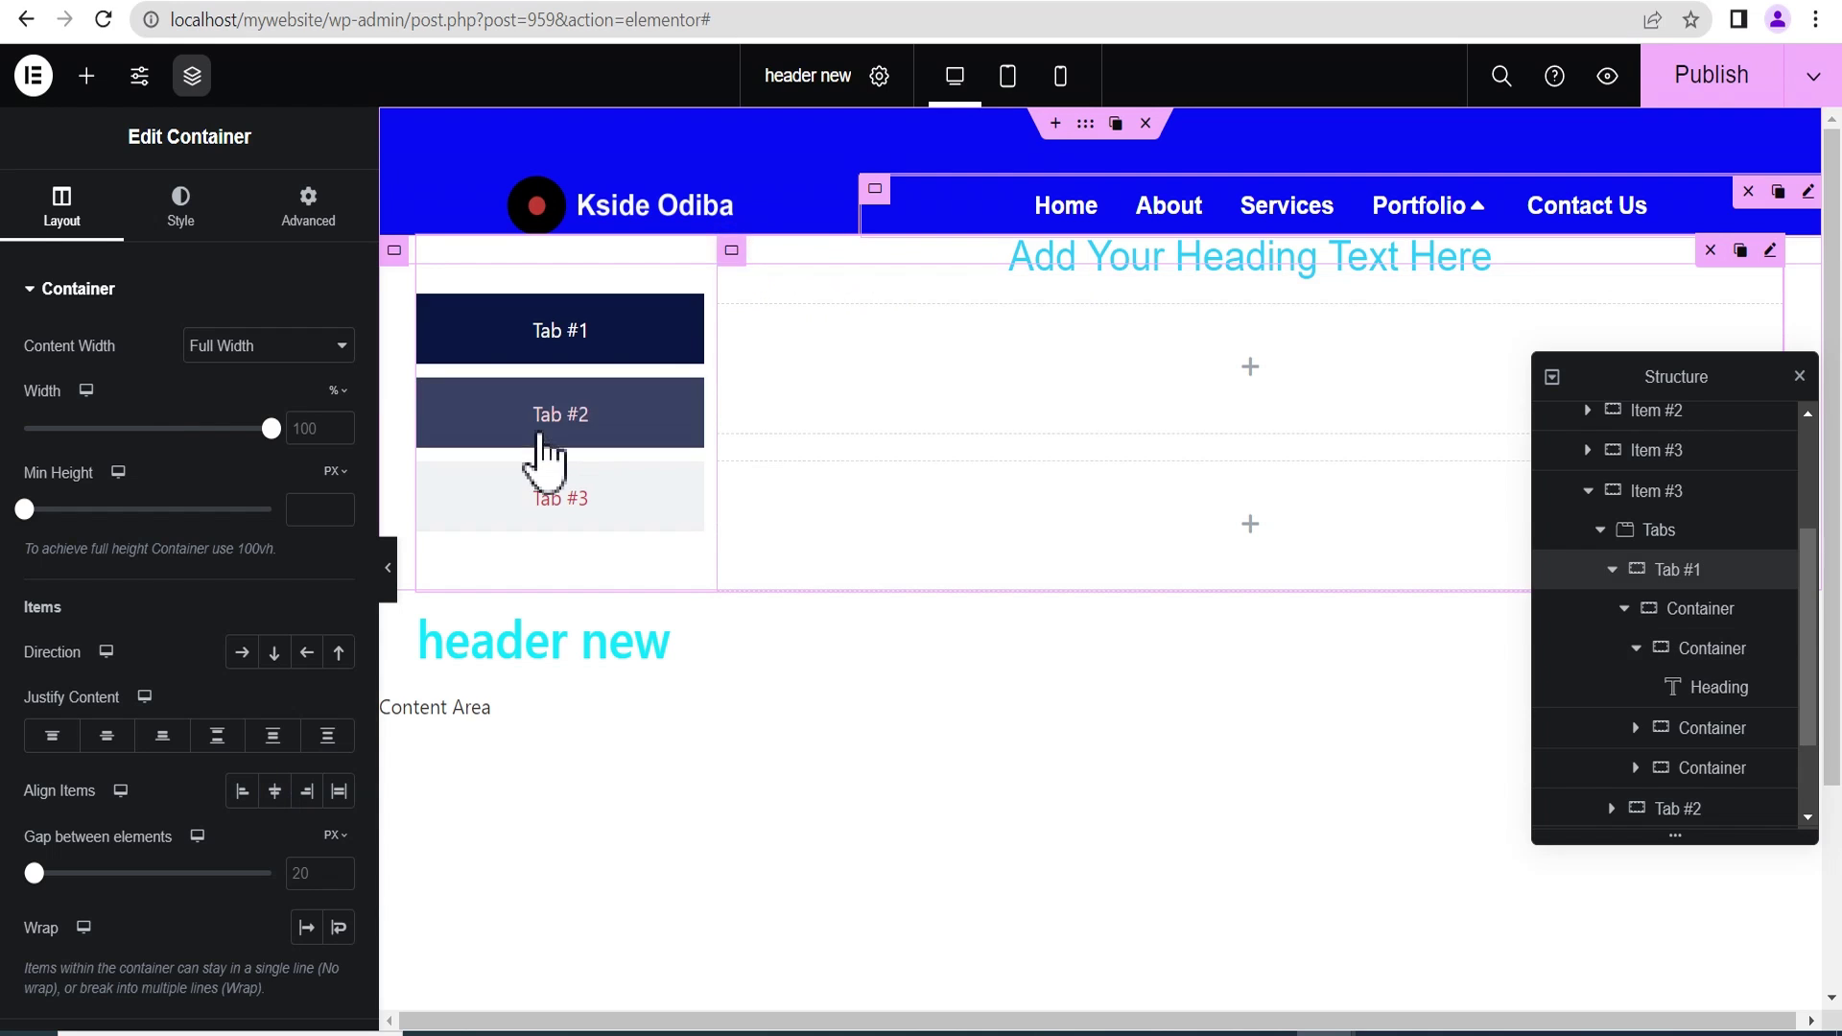
{"action": "left_click", "coordinate": [305, 216]}
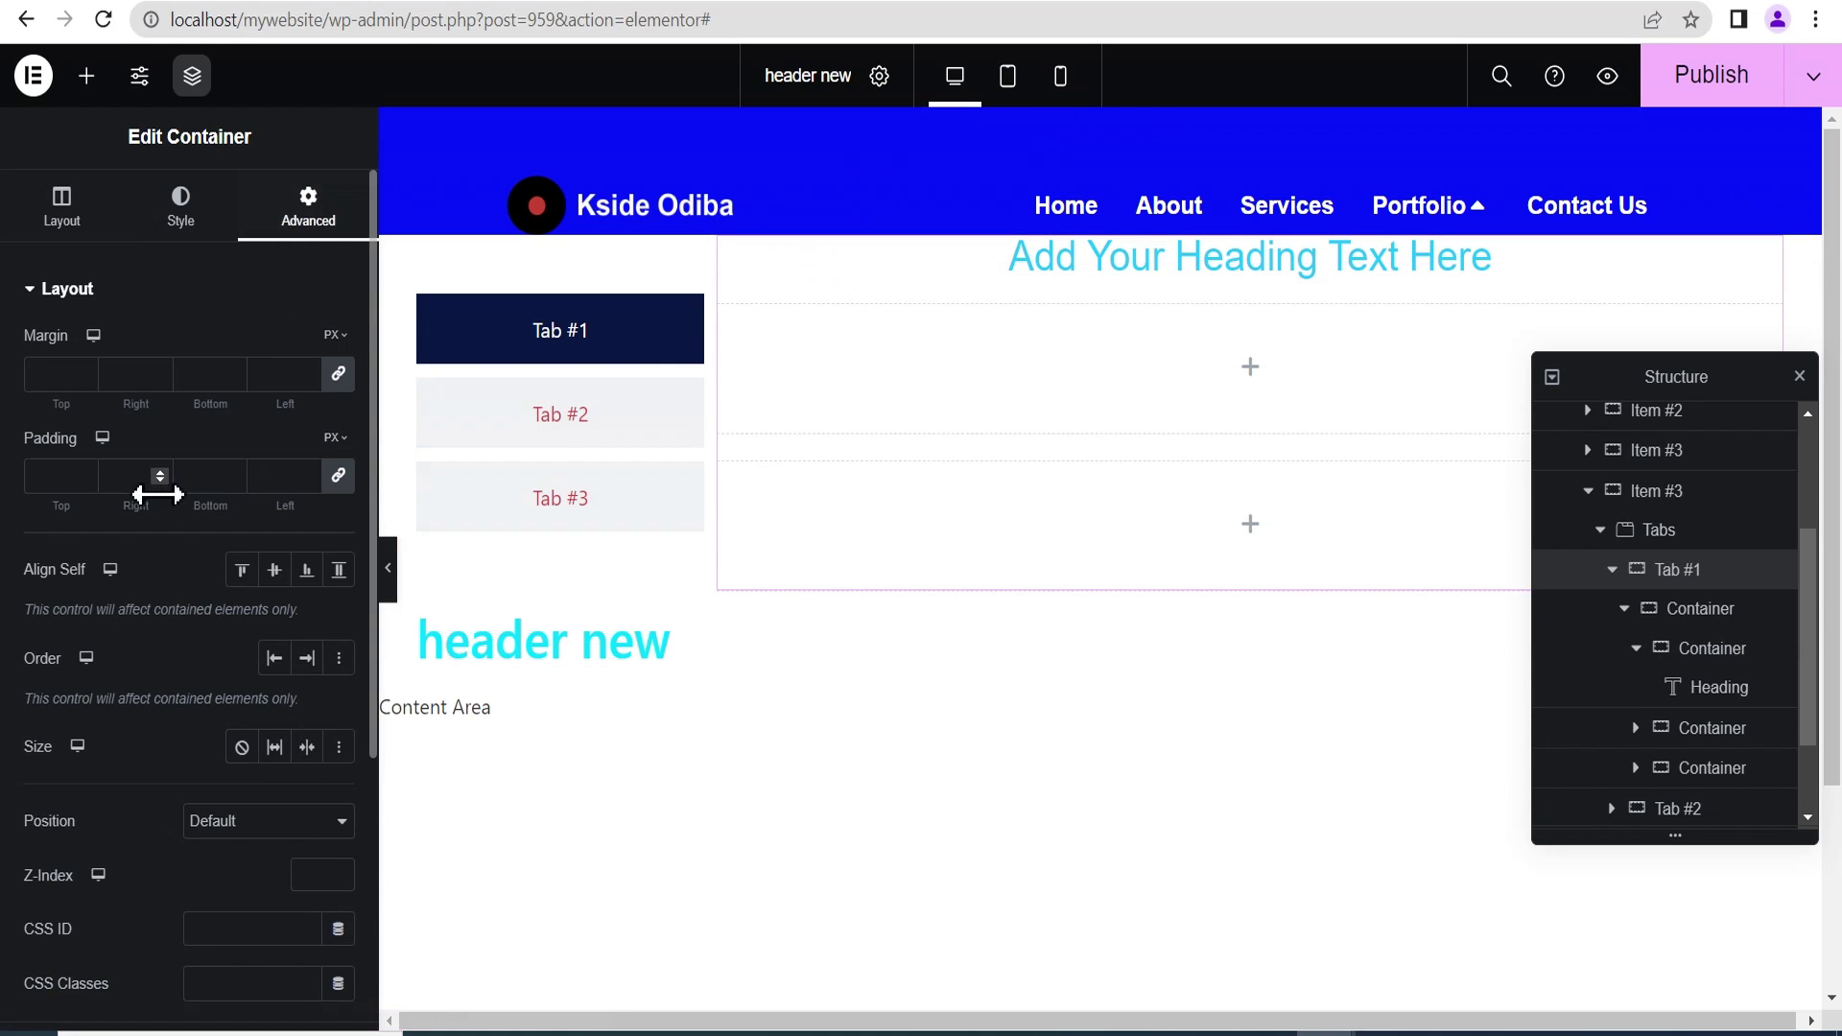
{"action": "left_click", "coordinate": [67, 476]}
{"action": "type", "text": "50"}
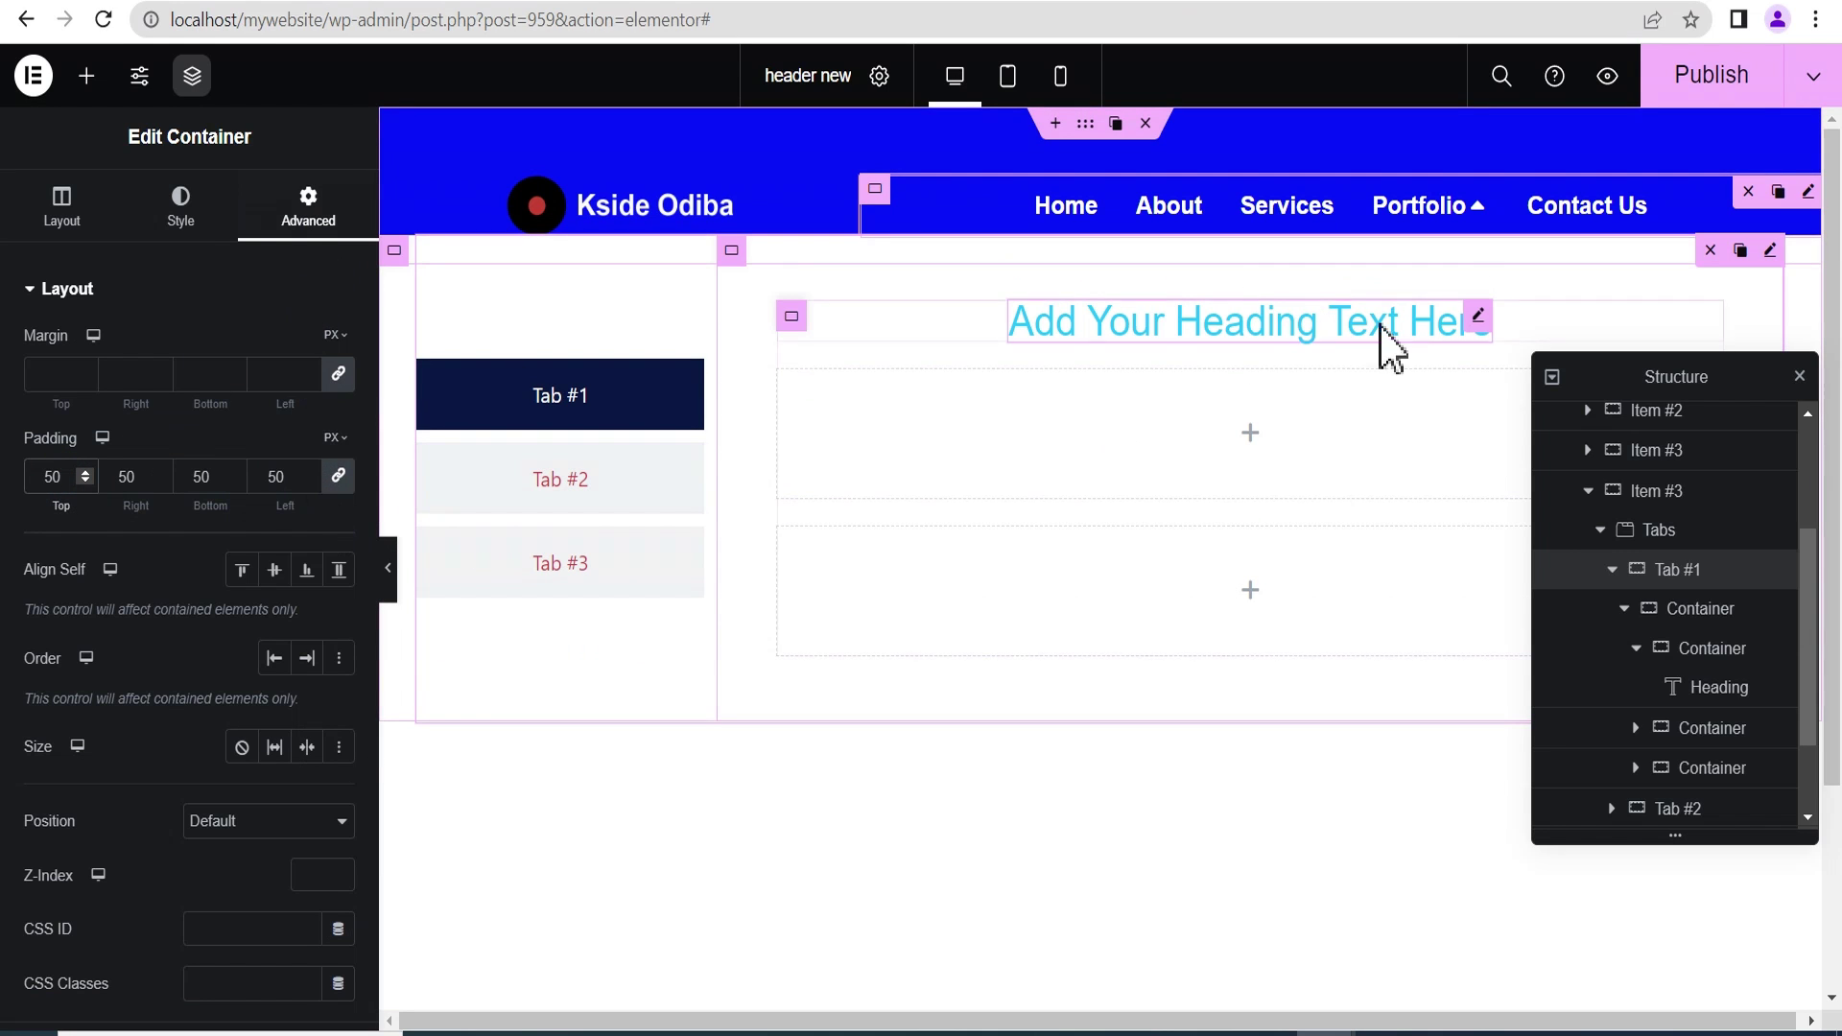
Change the title of the heading in Tab #1 to "Recent Works Done".
{"action": "left_click", "coordinate": [1474, 324]}
{"action": "left_click_drag", "start_coordinate": [229, 376], "coordinate": [8, 413]}
{"action": "type", "text": "R"}
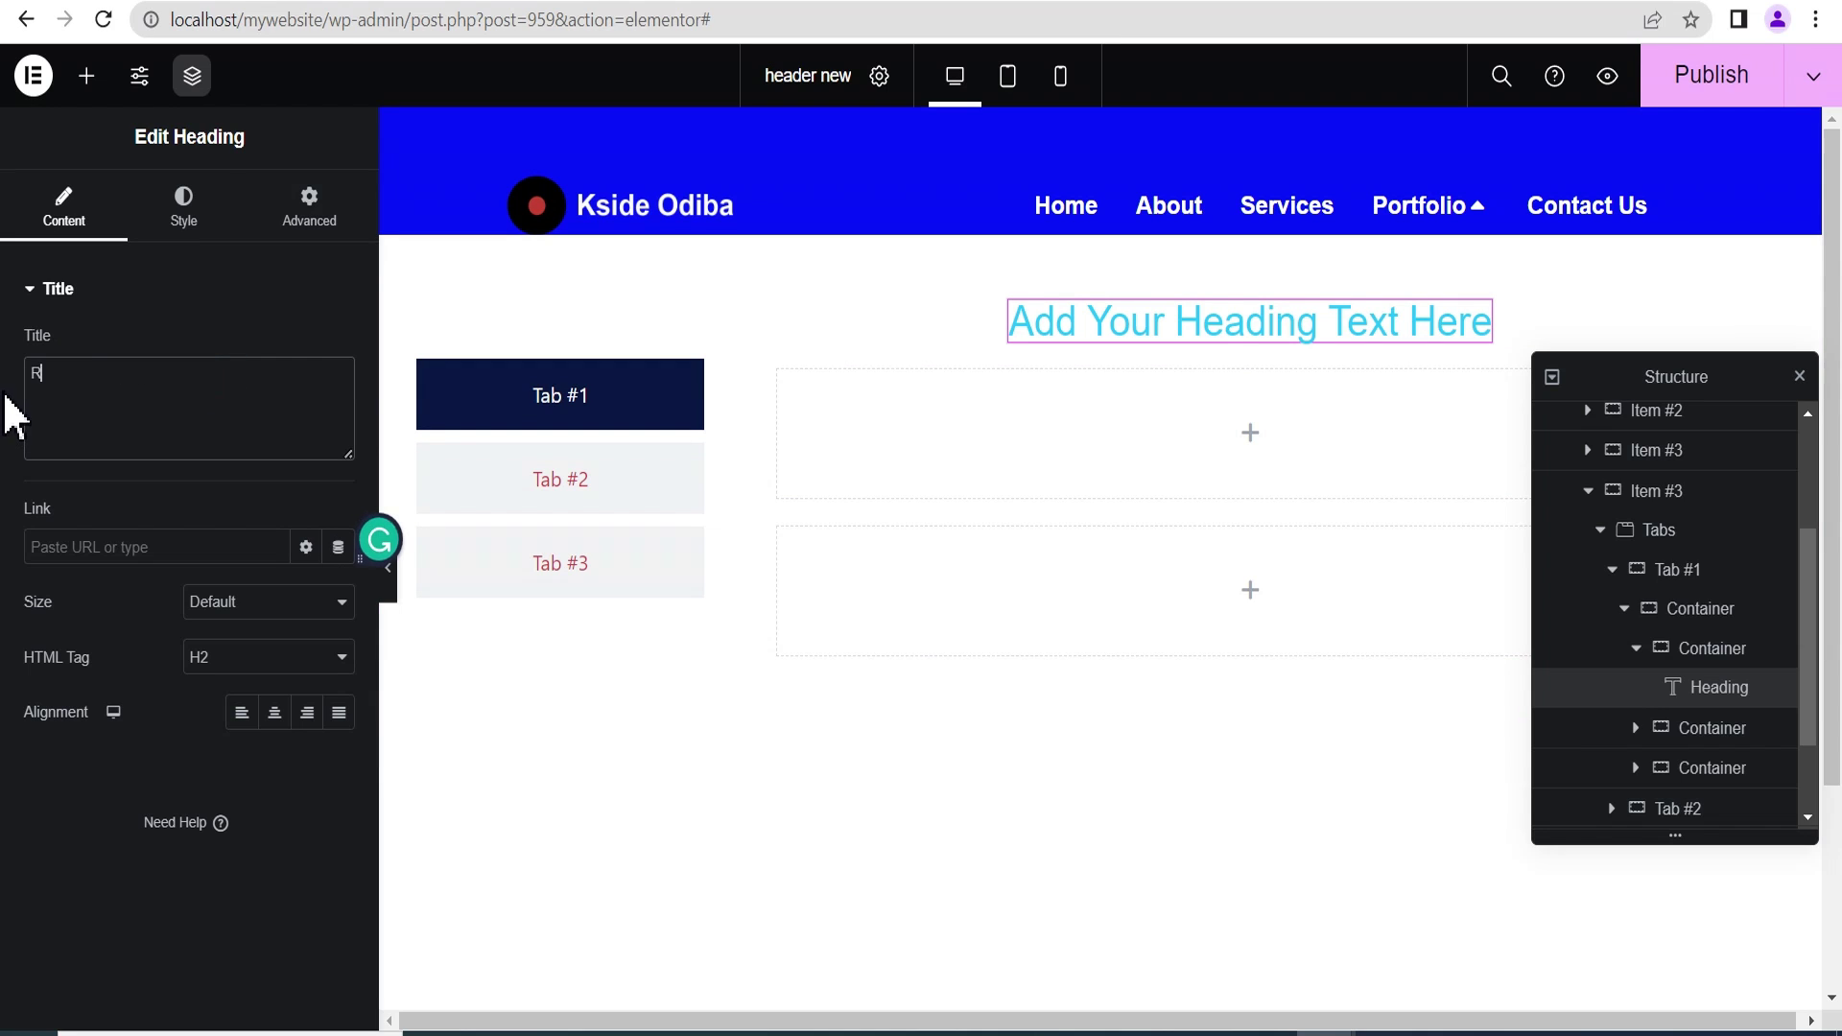
{"action": "type", "text": "ecent Works"}
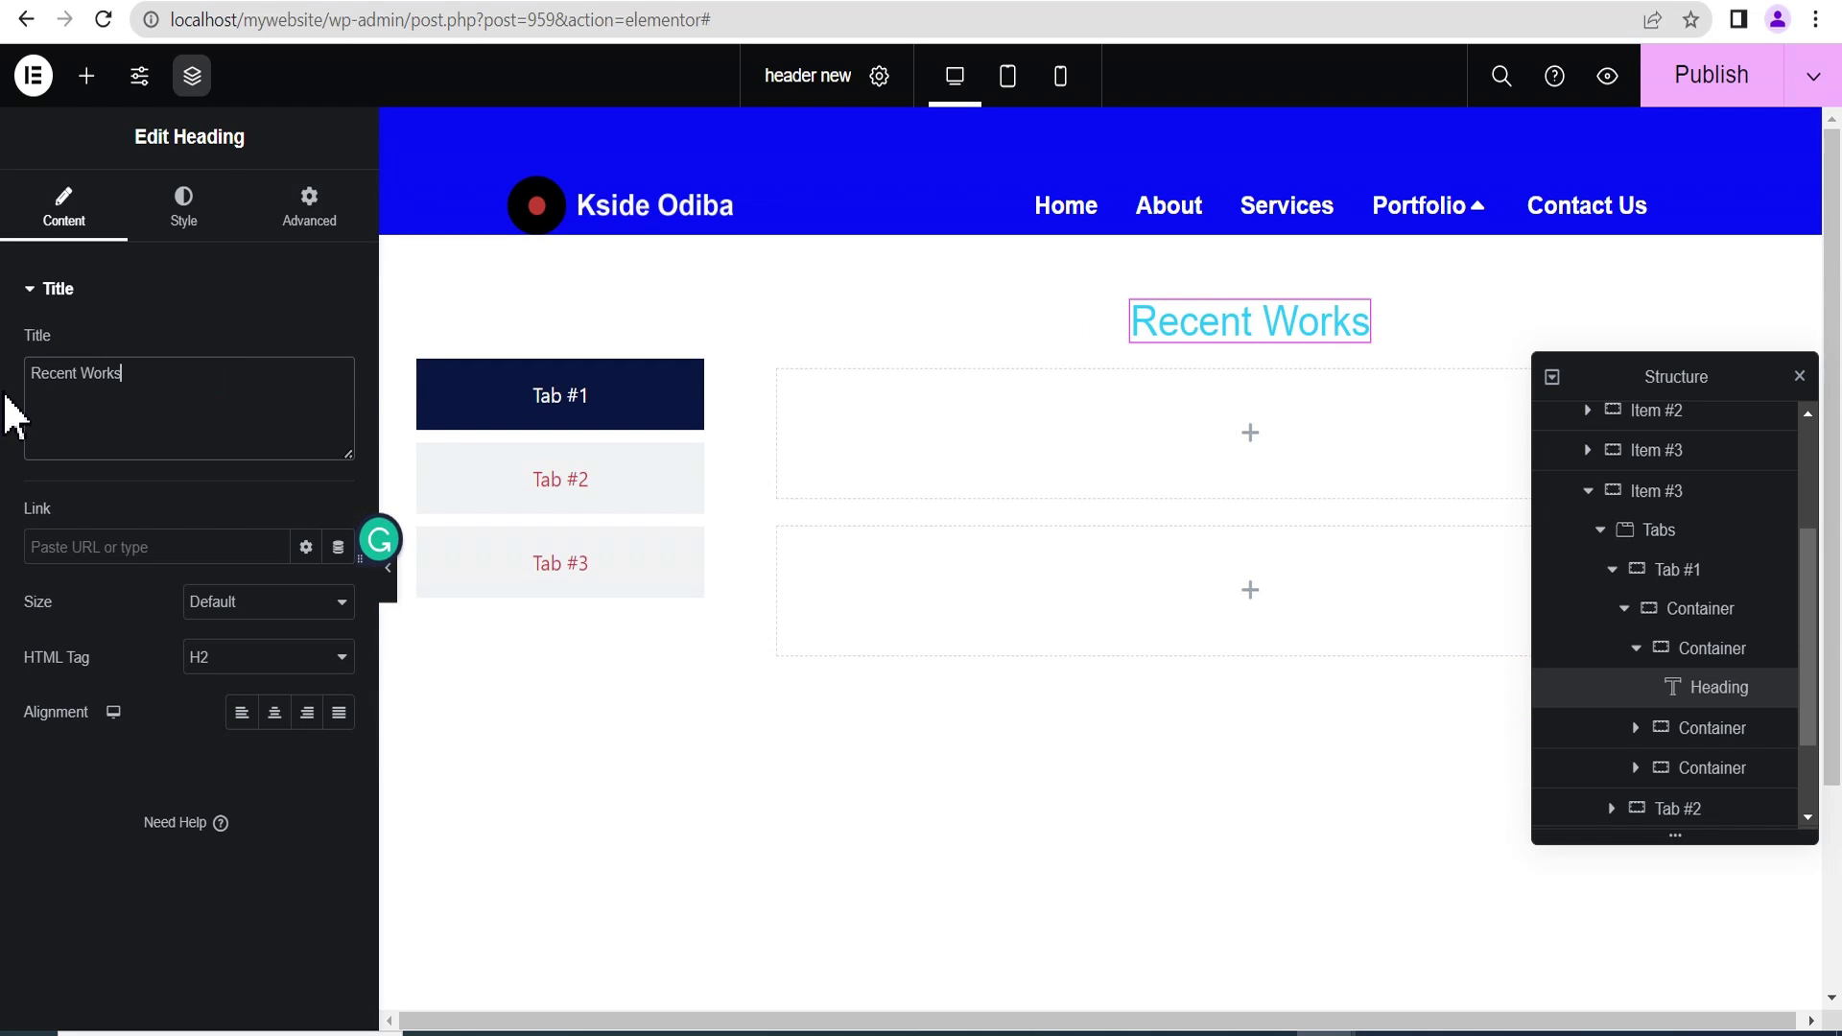
{"action": "type", "text": " Done"}
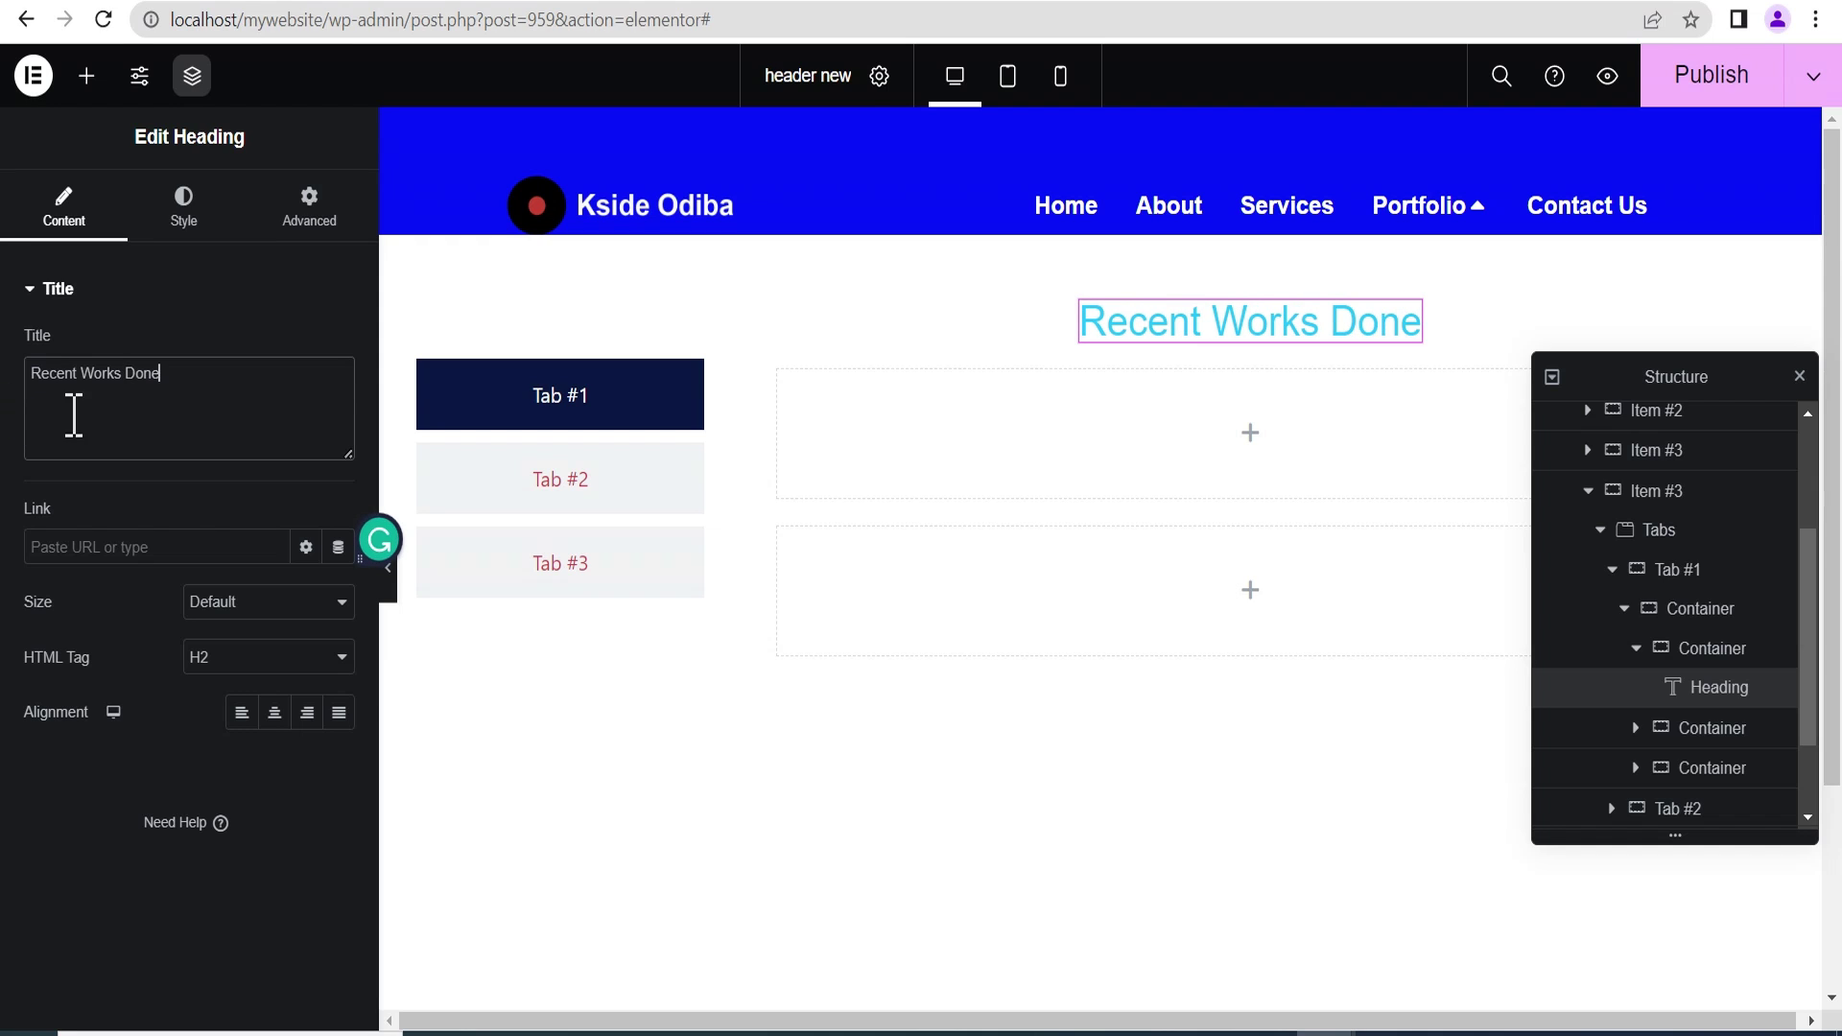
Style the "Recent Works Done" heading with black text and the Poppins font family.
{"action": "left_click", "coordinate": [180, 209]}
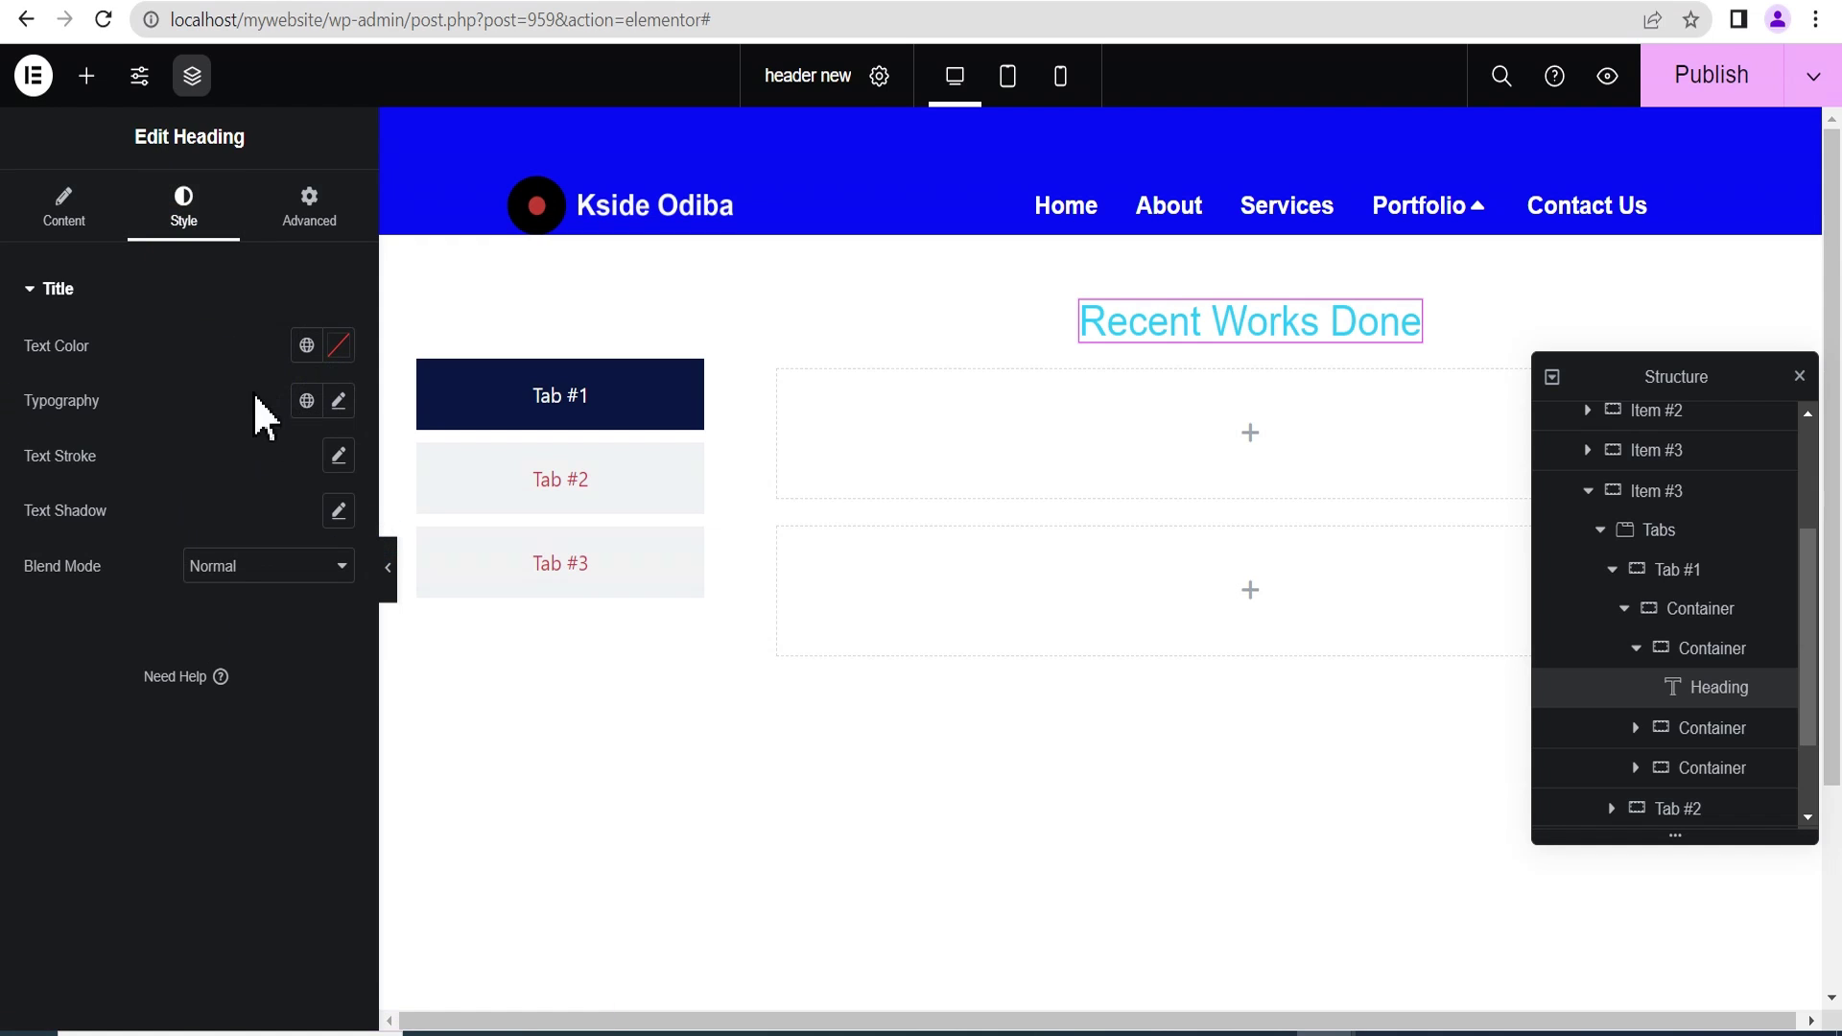
{"action": "left_click", "coordinate": [339, 345]}
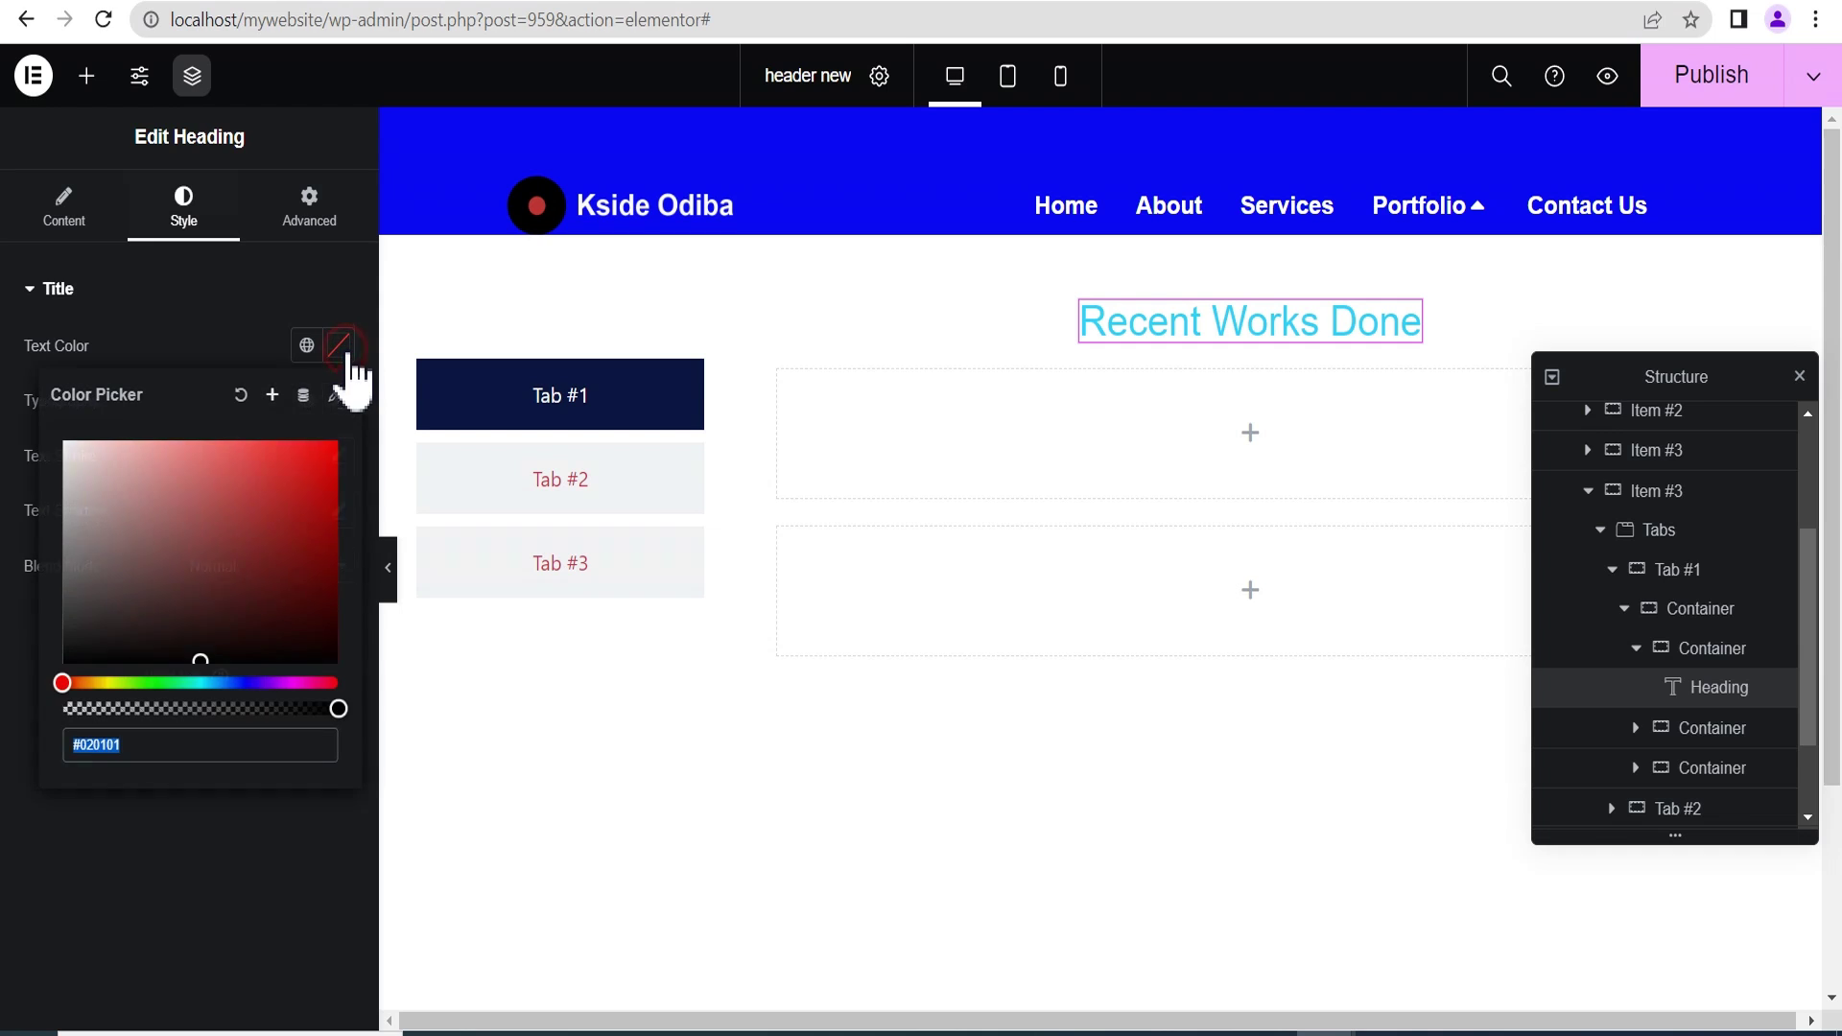
{"action": "left_click", "coordinate": [203, 652]}
{"action": "left_click", "coordinate": [198, 300]}
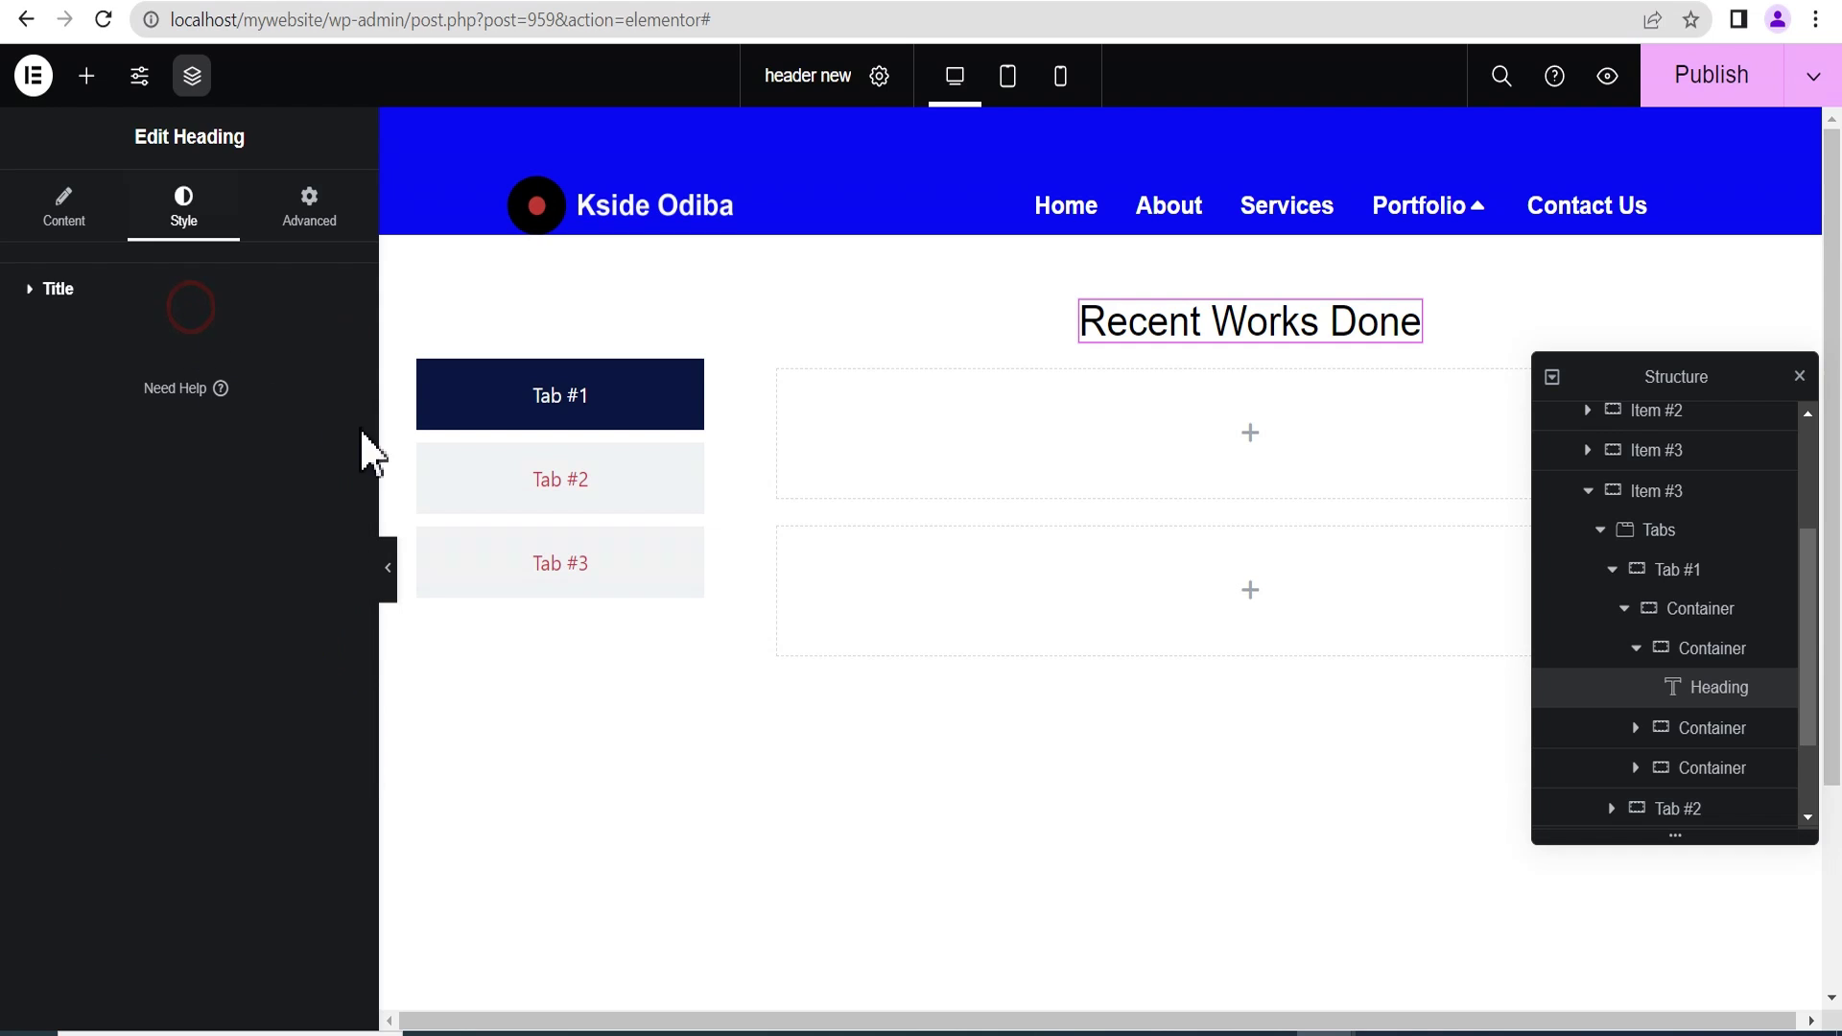
{"action": "left_click", "coordinate": [339, 401]}
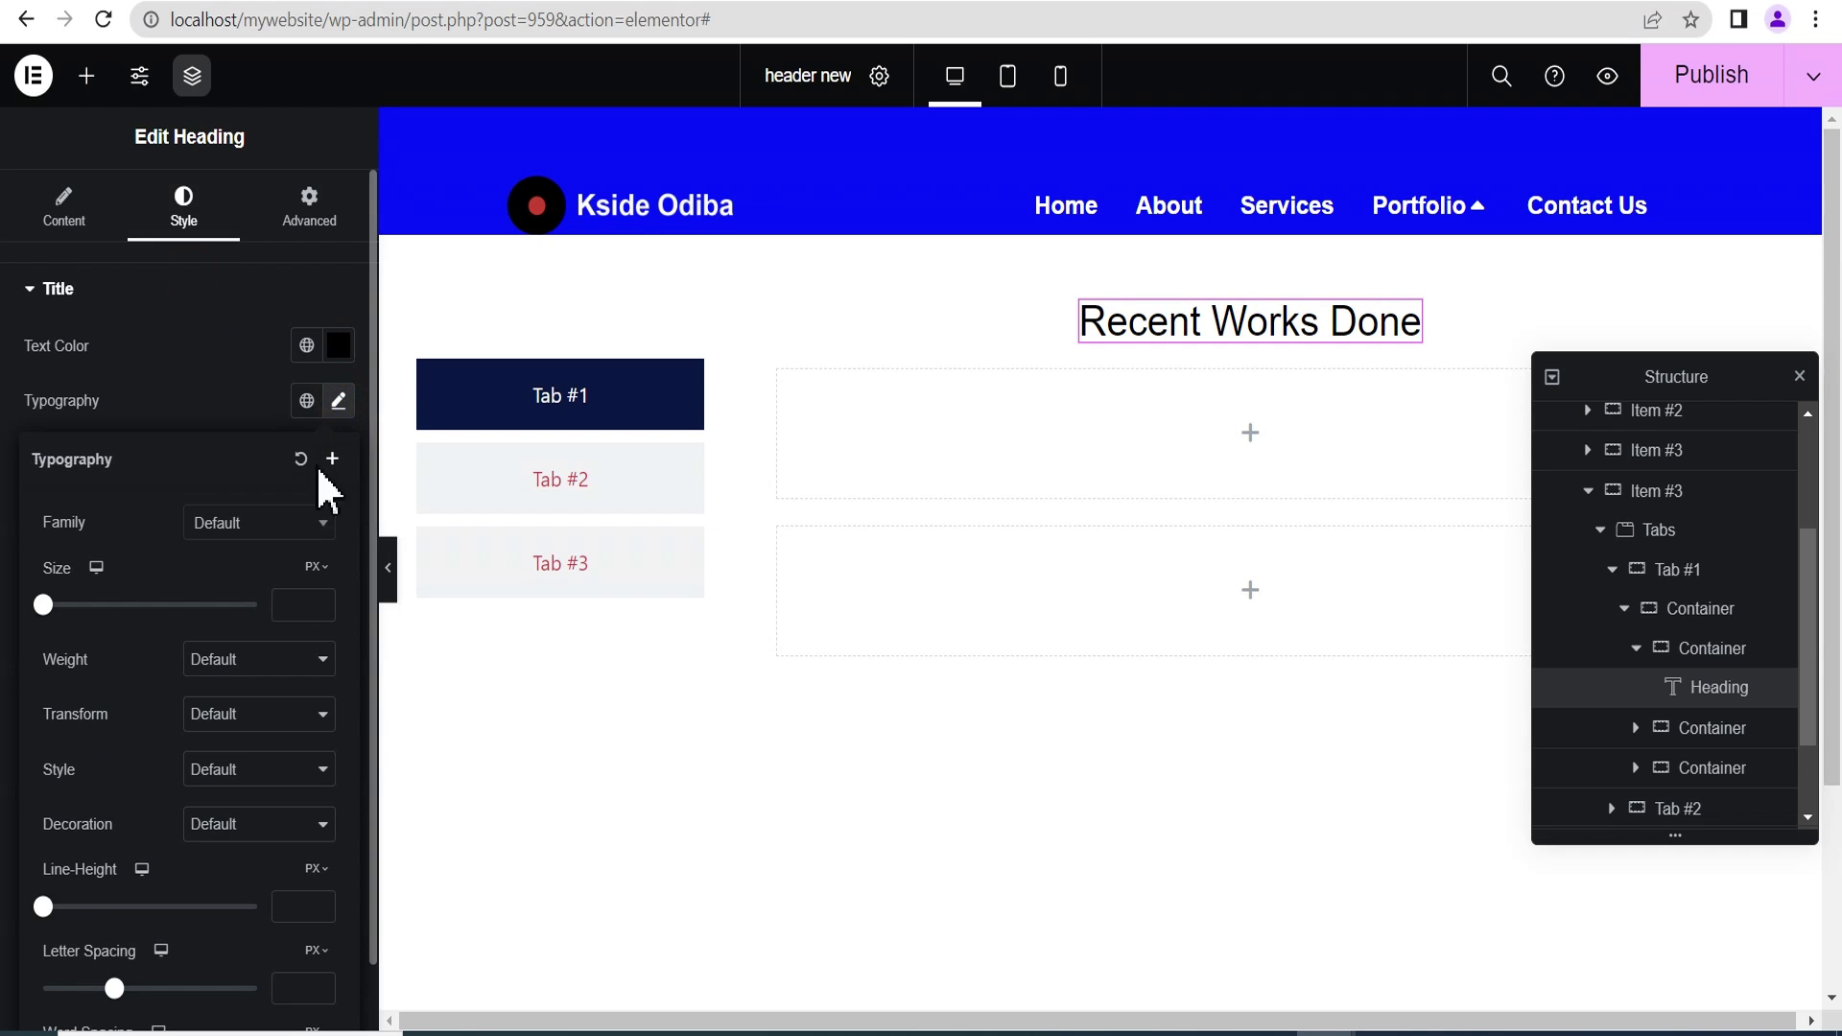
{"action": "left_click", "coordinate": [246, 525]}
{"action": "type", "text": "pop"}
{"action": "left_click", "coordinate": [242, 726]}
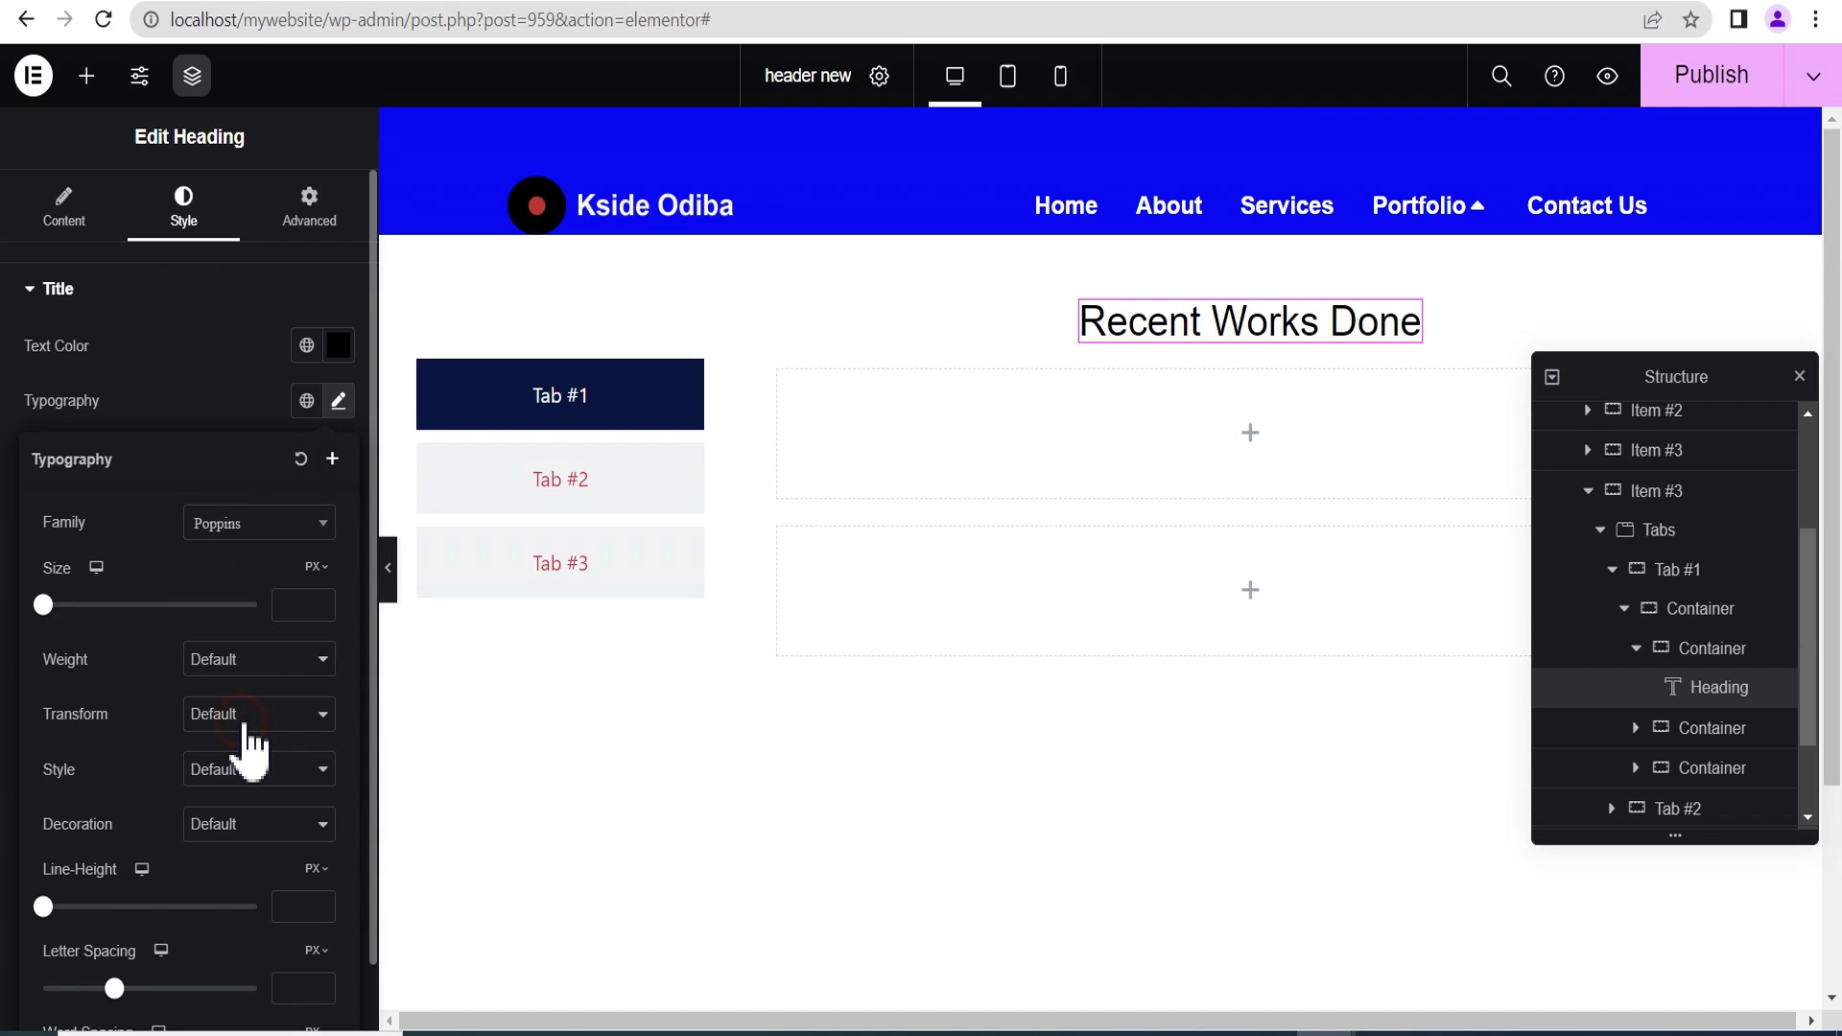
{"action": "left_click", "coordinate": [216, 297]}
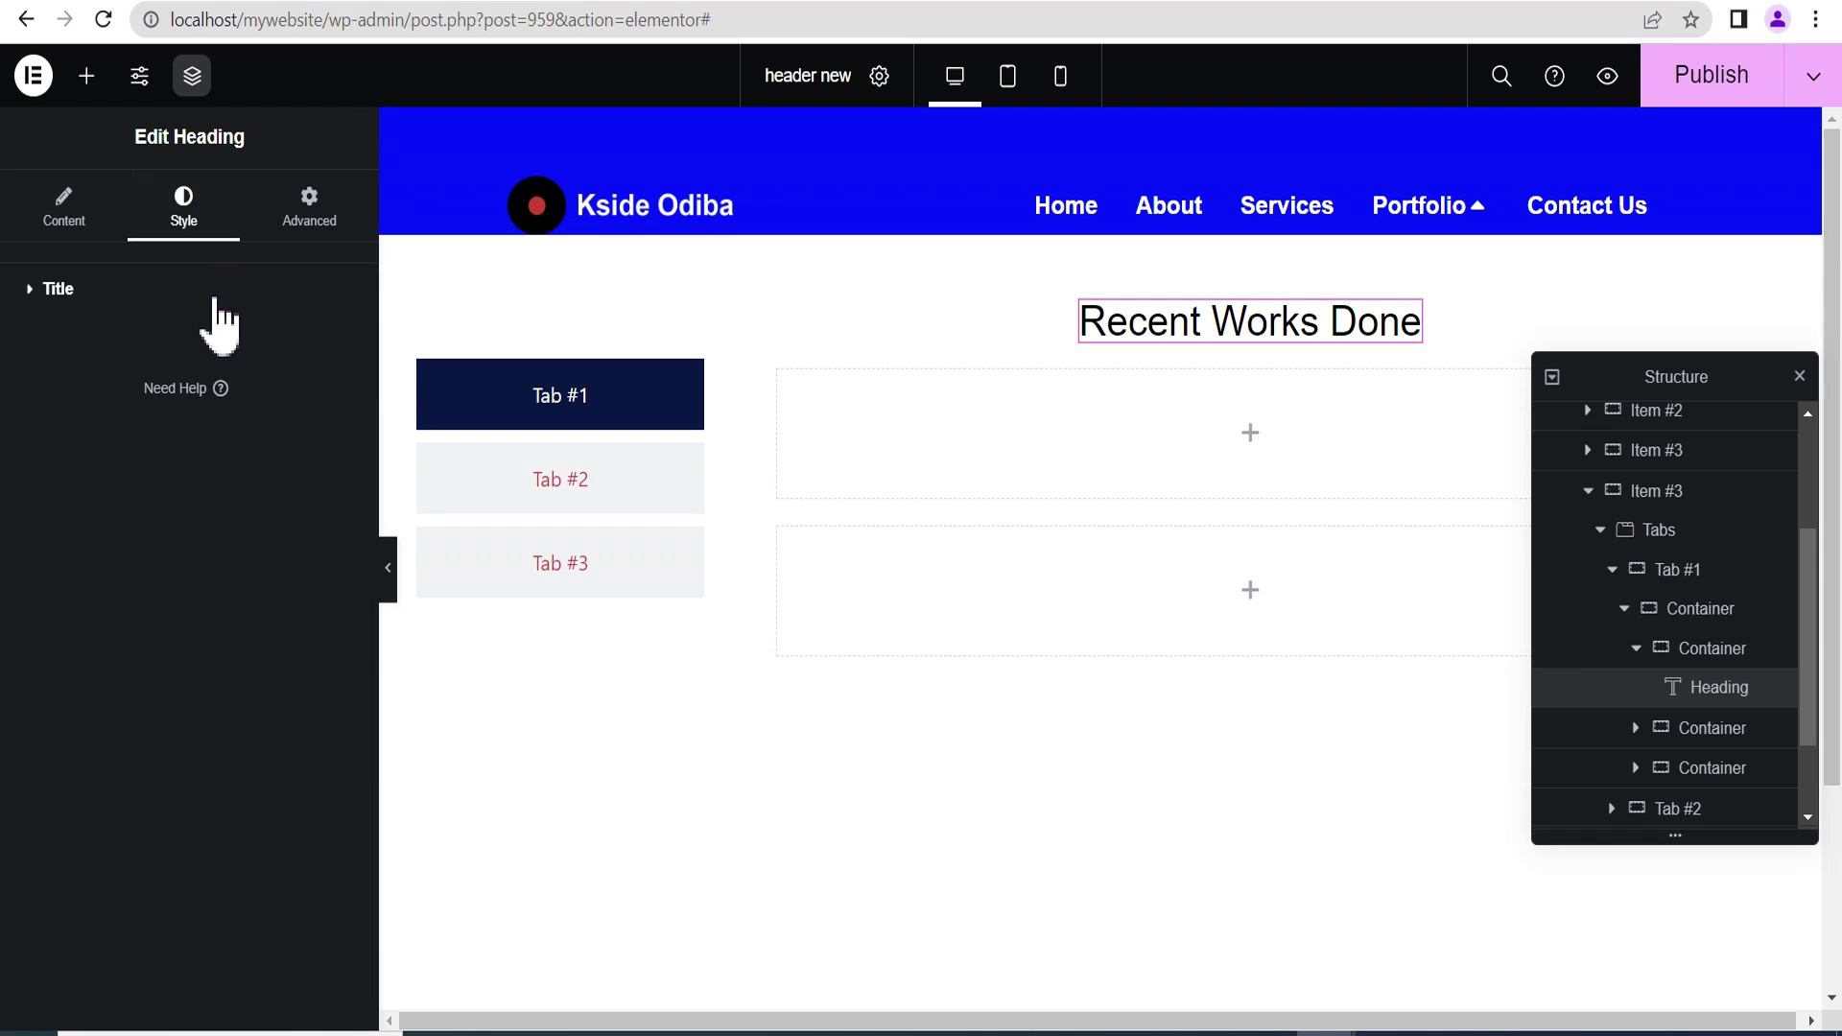
Add a Text Editor widget below the heading and cut its placeholder text down to the first sentence.
{"action": "left_click", "coordinate": [87, 76]}
{"action": "scroll", "coordinate": [189, 775], "scroll_direction": "down", "scroll_amount": 7}
{"action": "scroll", "coordinate": [144, 773], "scroll_direction": "up", "scroll_amount": 2}
{"action": "left_click_drag", "start_coordinate": [115, 500], "coordinate": [1299, 350]}
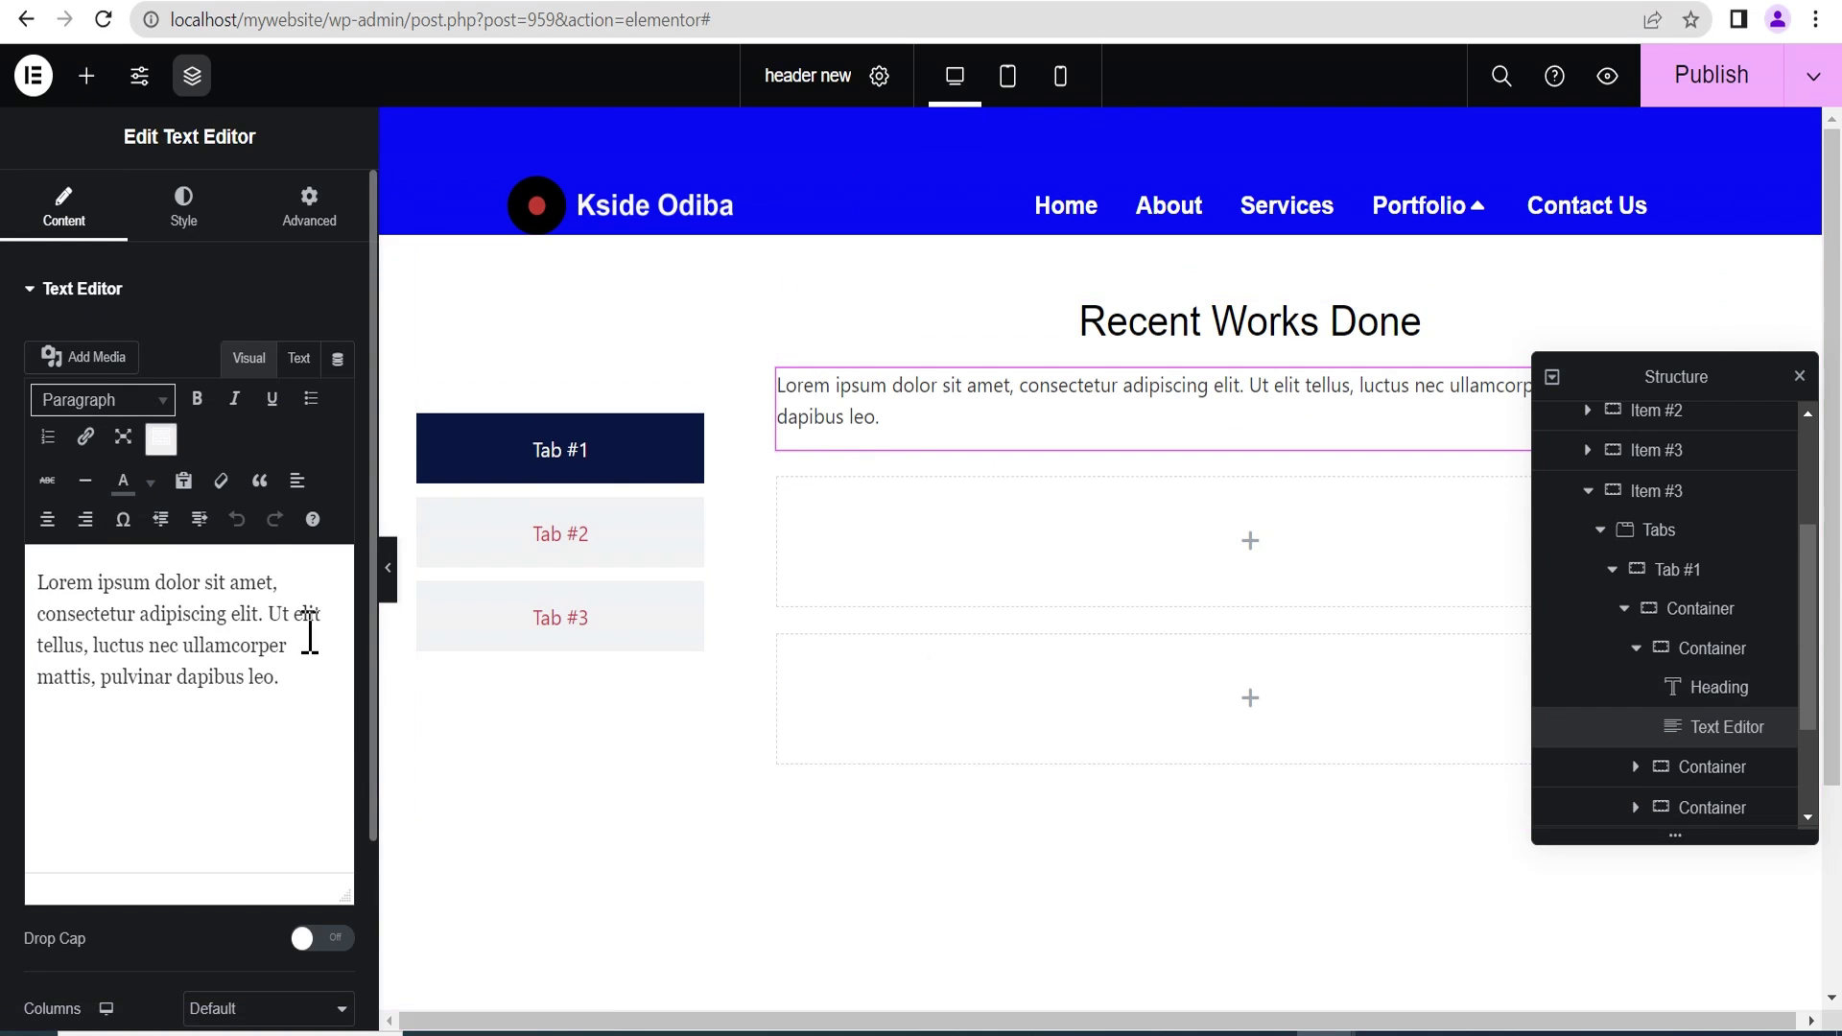
{"action": "left_click_drag", "start_coordinate": [270, 614], "coordinate": [288, 720]}
{"action": "key", "text": "BackSpace"}
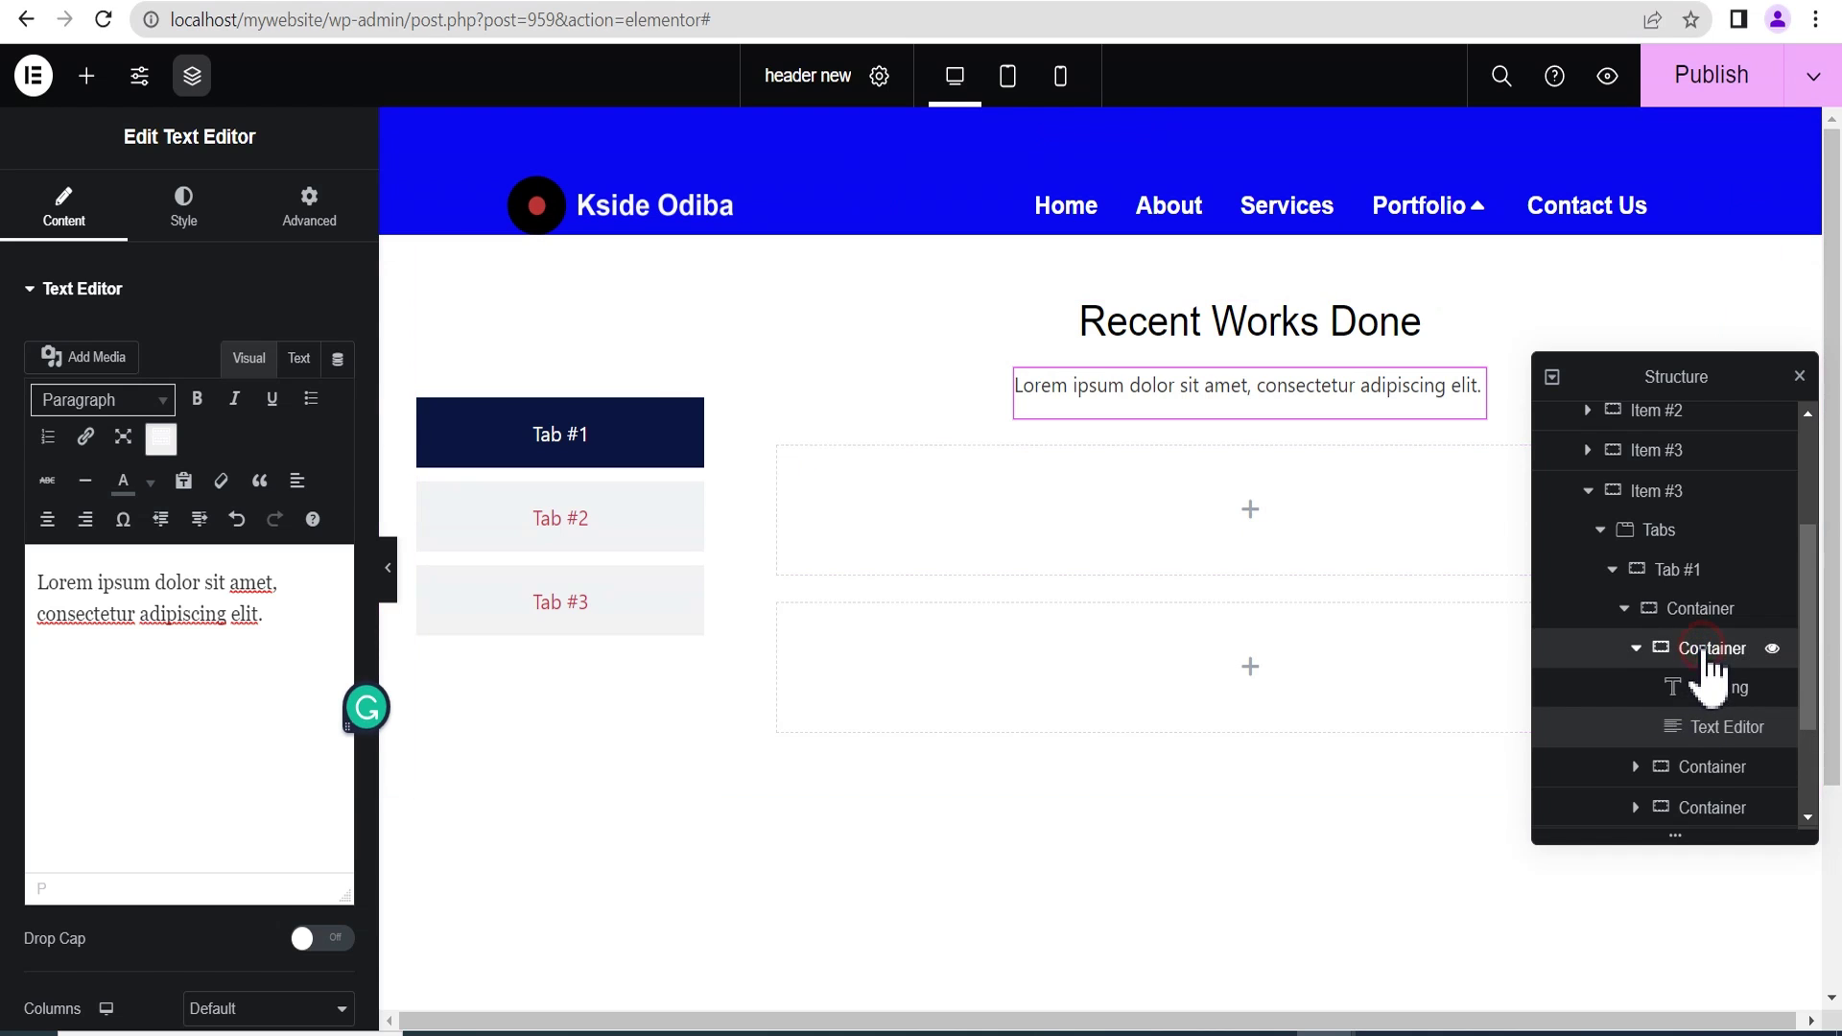
Add an Image Box widget to the second nested container in Tab #1.
{"action": "left_click", "coordinate": [1693, 648]}
{"action": "left_click", "coordinate": [1635, 648]}
{"action": "left_click", "coordinate": [1698, 688]}
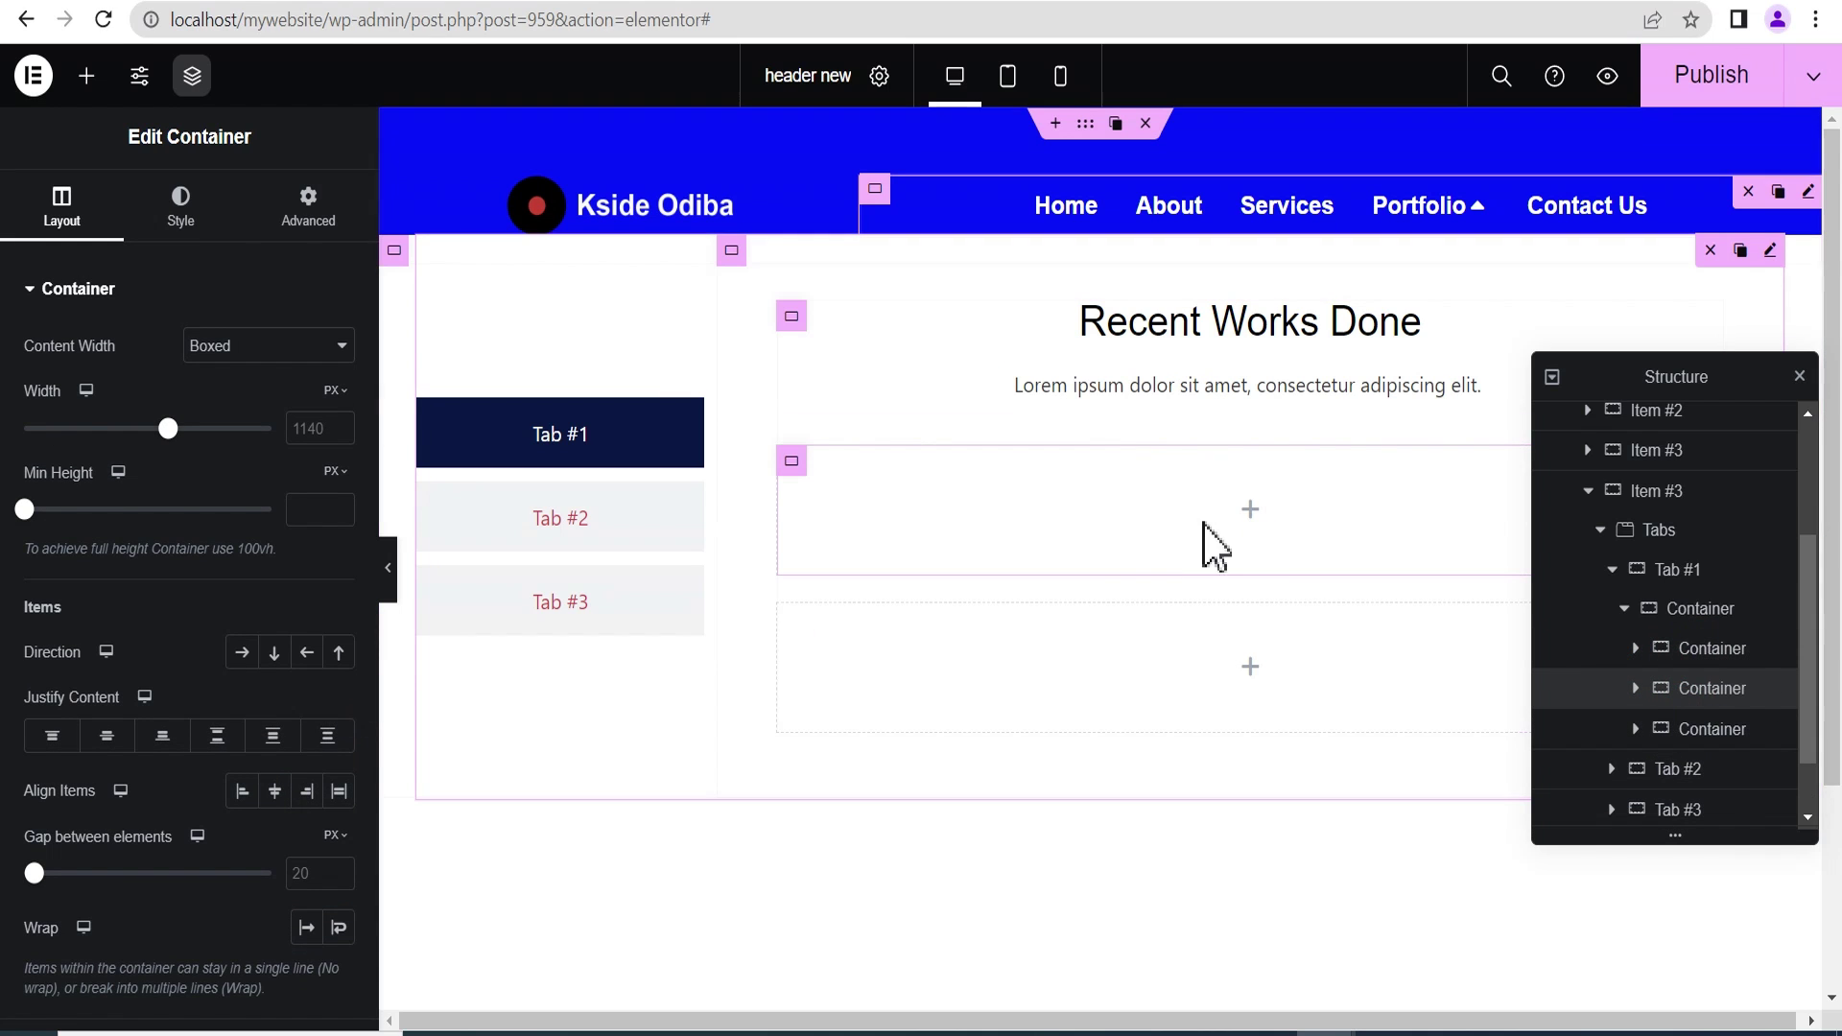
{"action": "left_click", "coordinate": [1250, 514]}
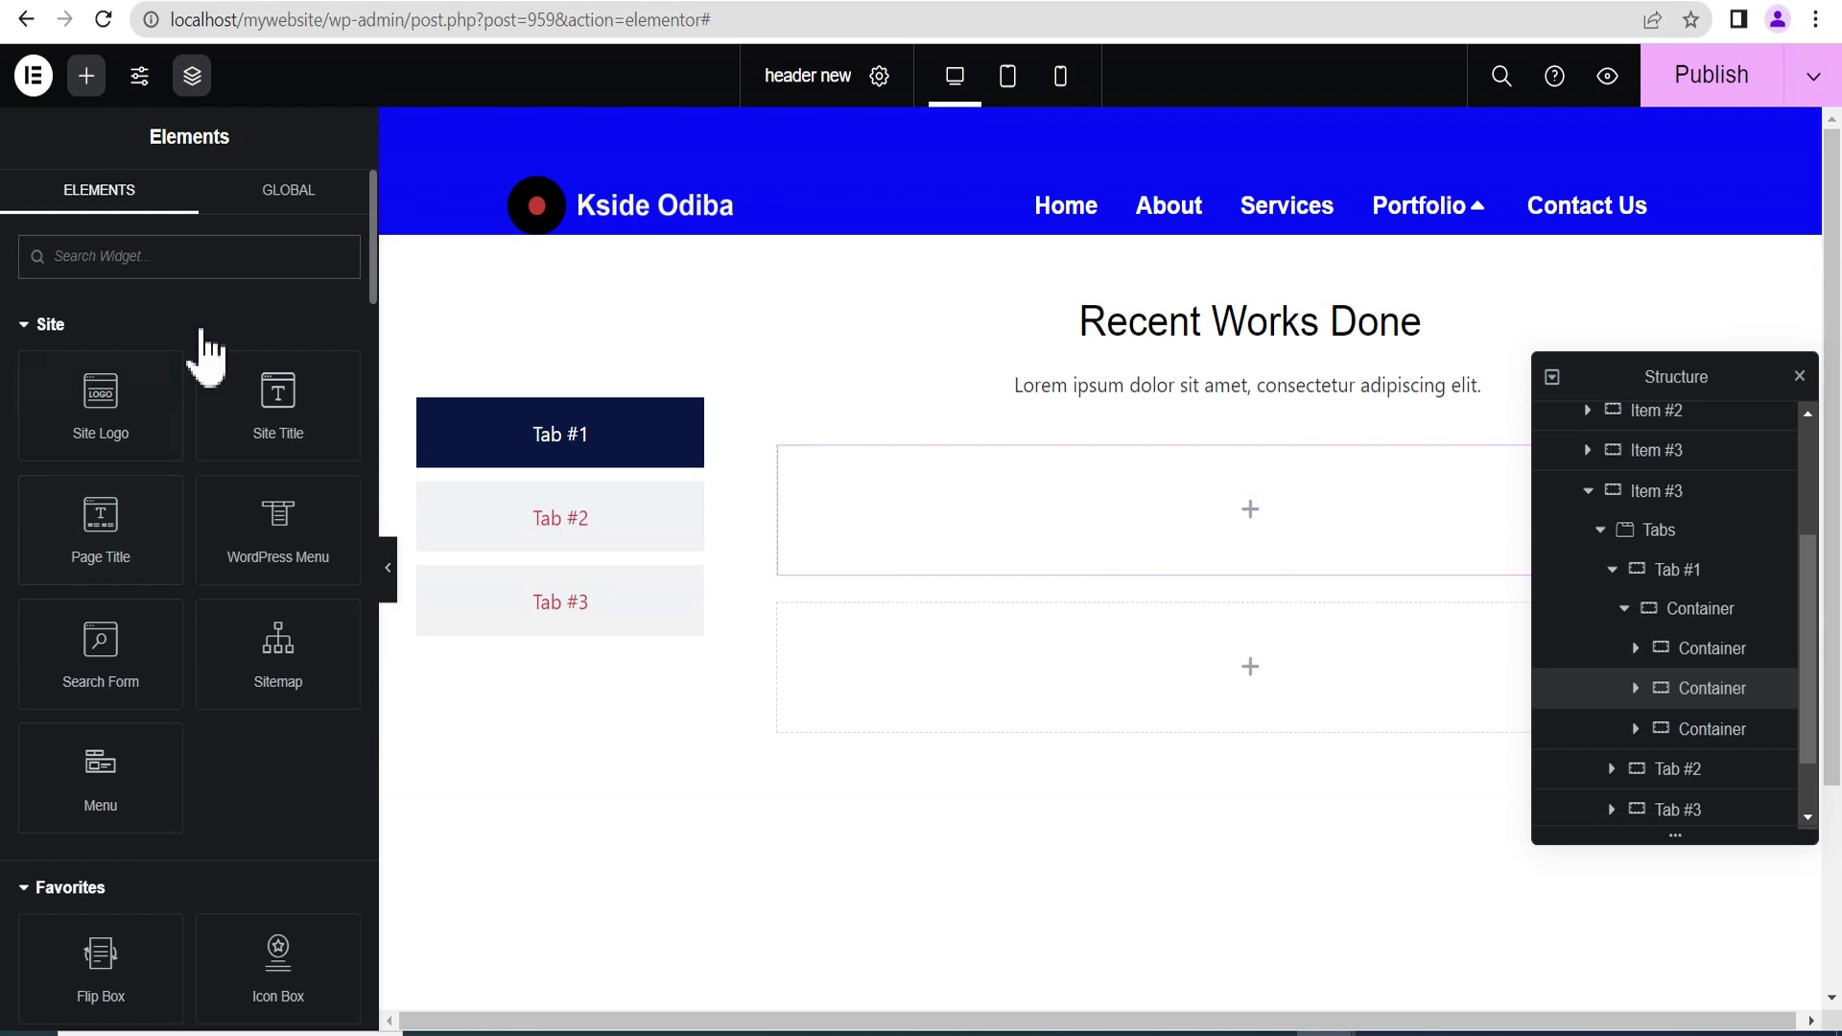
{"action": "left_click", "coordinate": [192, 257]}
{"action": "type", "text": "image"}
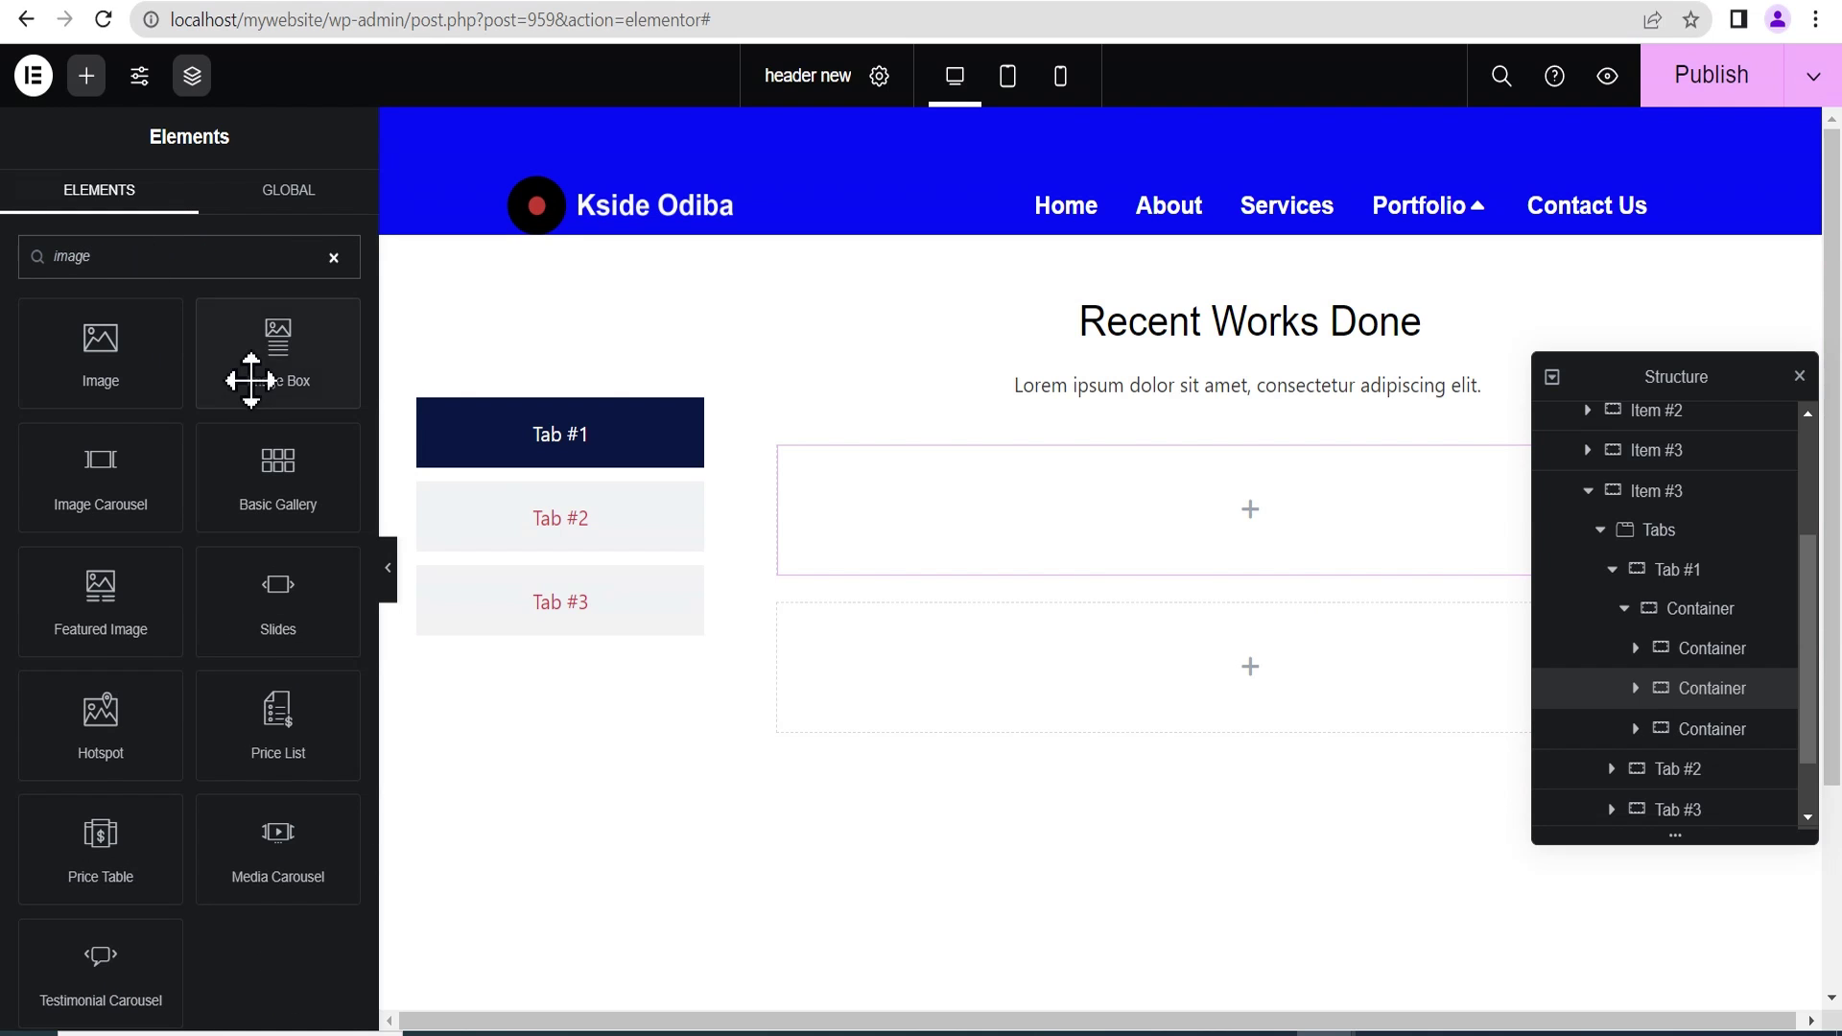
{"action": "left_click_drag", "start_coordinate": [250, 381], "coordinate": [1221, 545]}
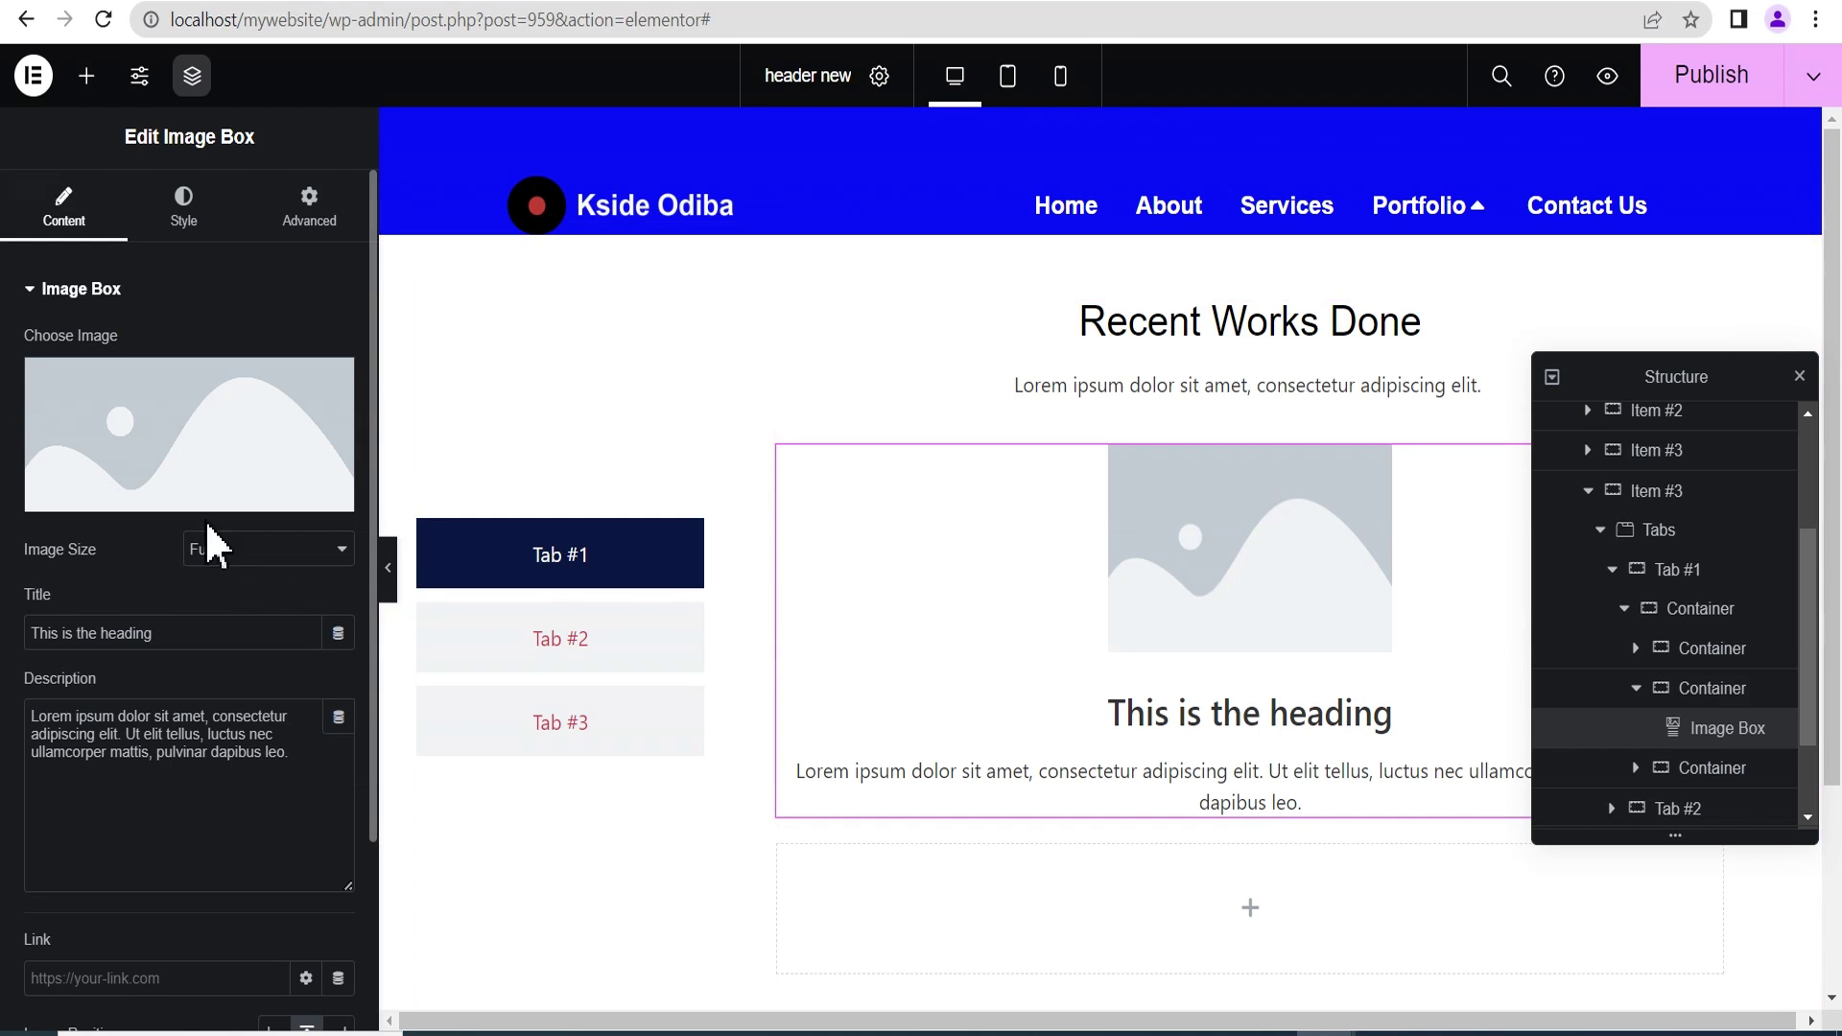
Set the image box's picture to the orange wave graphic on black from the media library.
{"action": "left_click", "coordinate": [203, 414]}
{"action": "scroll", "coordinate": [1036, 608], "scroll_direction": "down", "scroll_amount": 10}
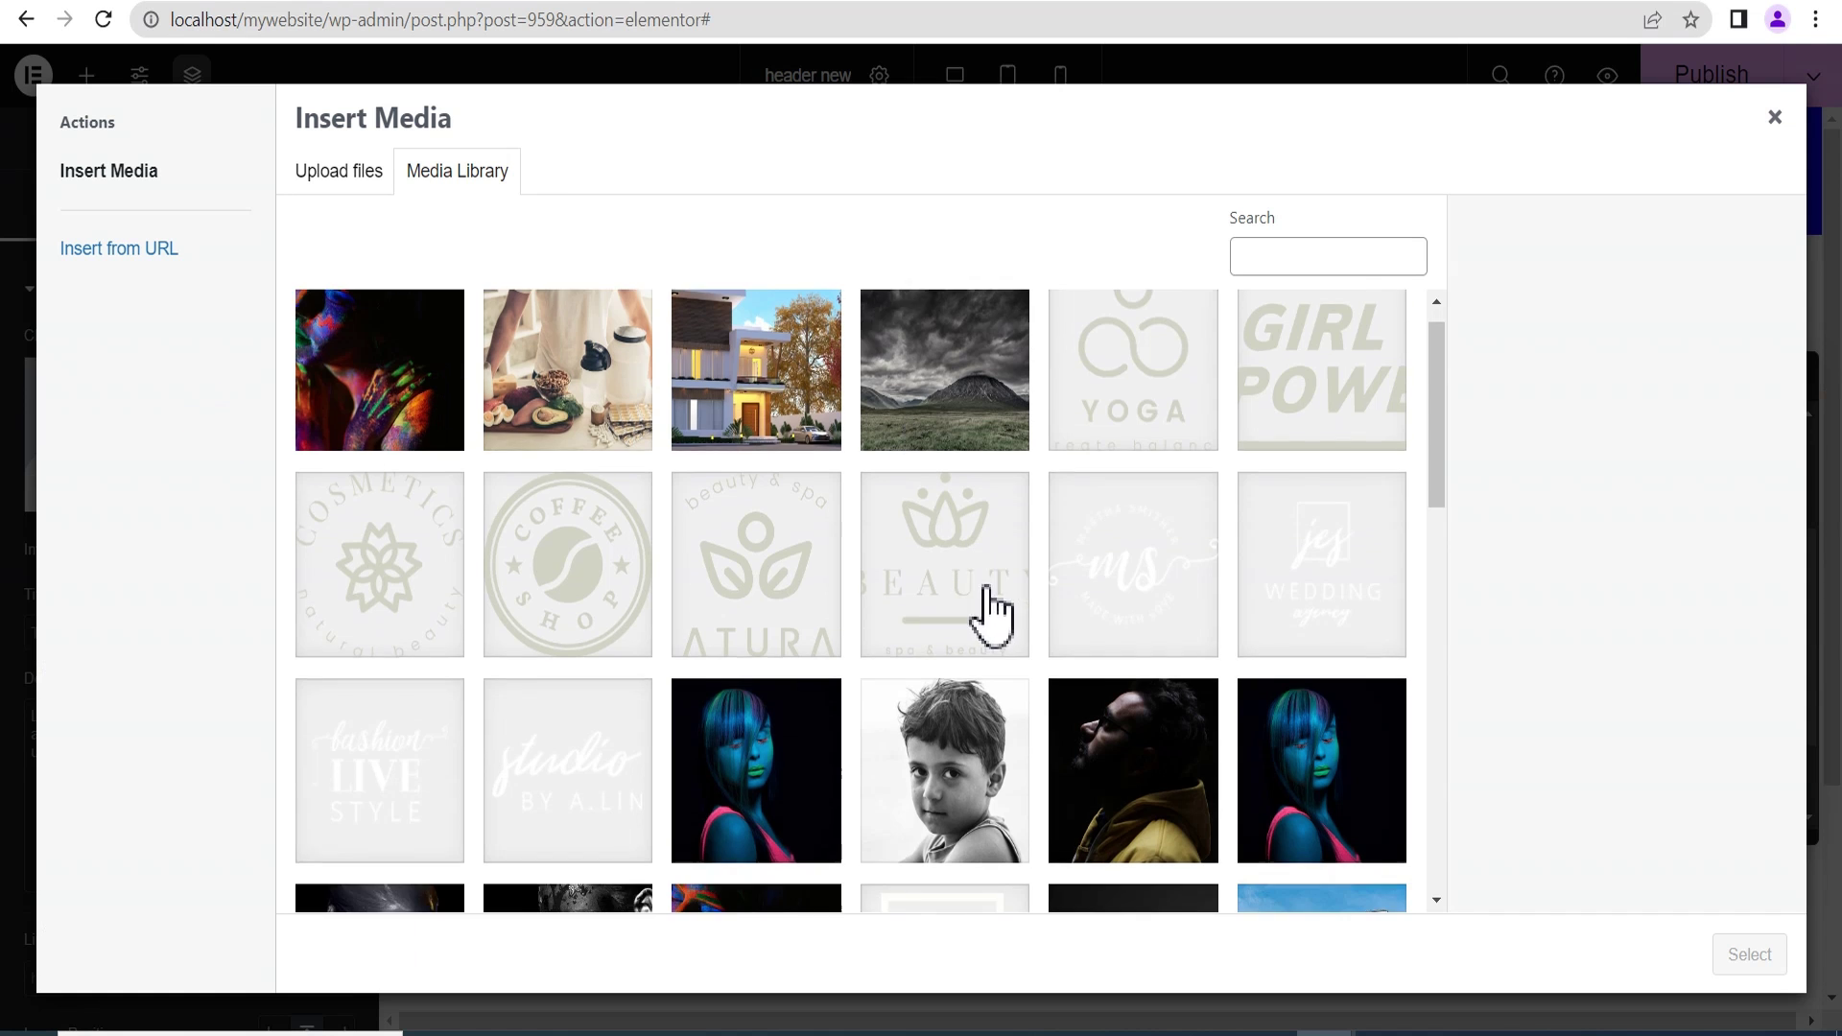
{"action": "scroll", "coordinate": [1130, 590], "scroll_direction": "up", "scroll_amount": 3}
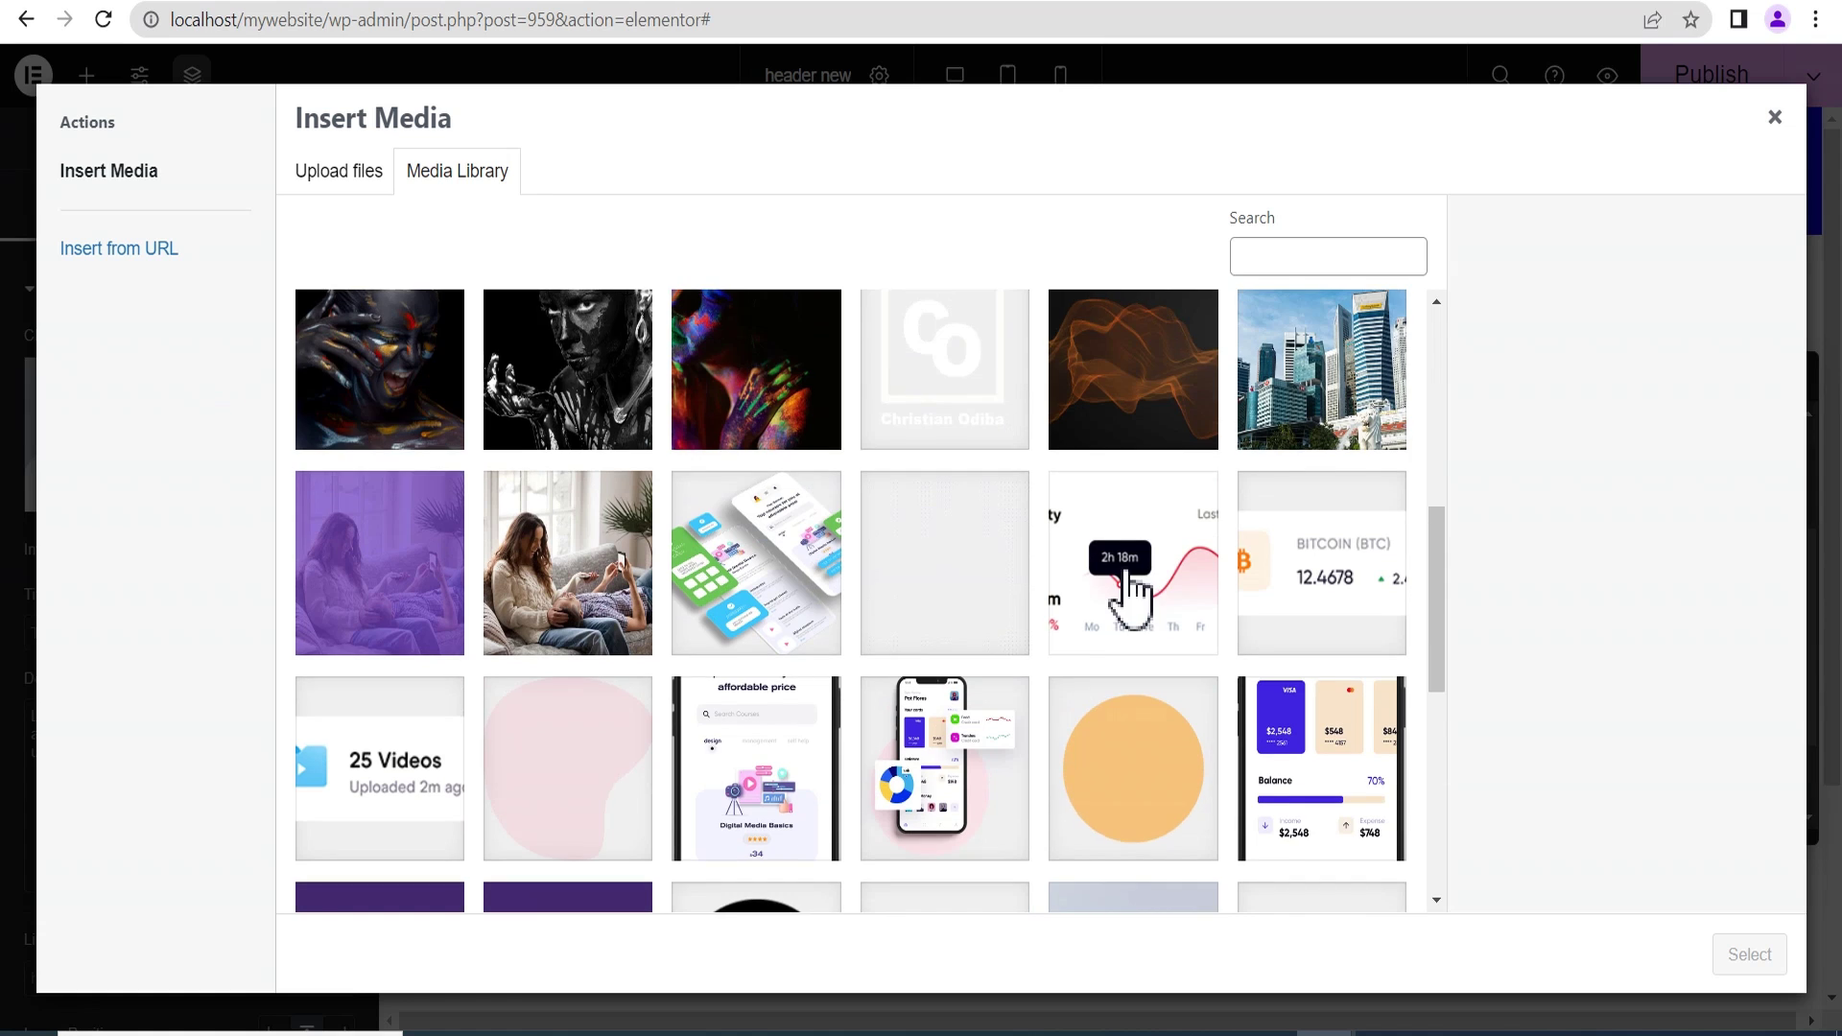
{"action": "scroll", "coordinate": [1118, 399], "scroll_direction": "down", "scroll_amount": 1}
{"action": "left_click", "coordinate": [1119, 299]}
{"action": "left_click", "coordinate": [1757, 954]}
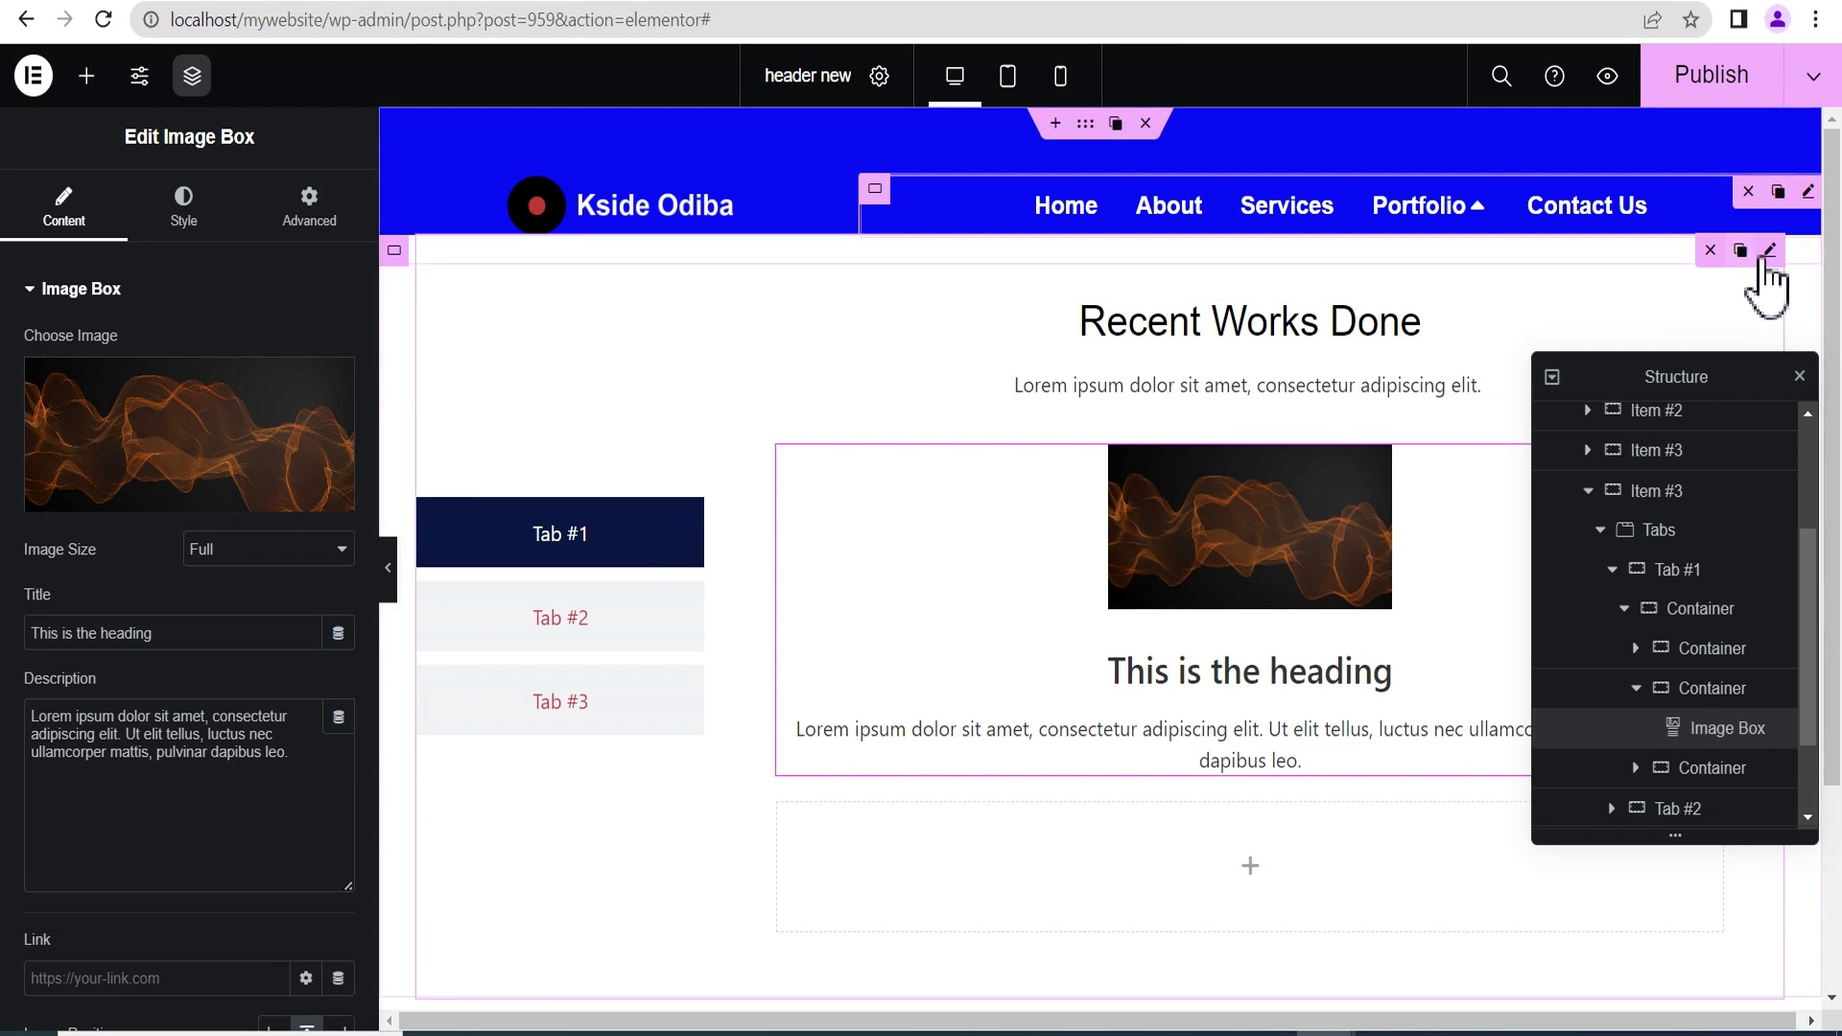
Rename the three tabs of the Tabs widget as Web, Mobile and Graphics.
{"action": "left_click", "coordinate": [1765, 251]}
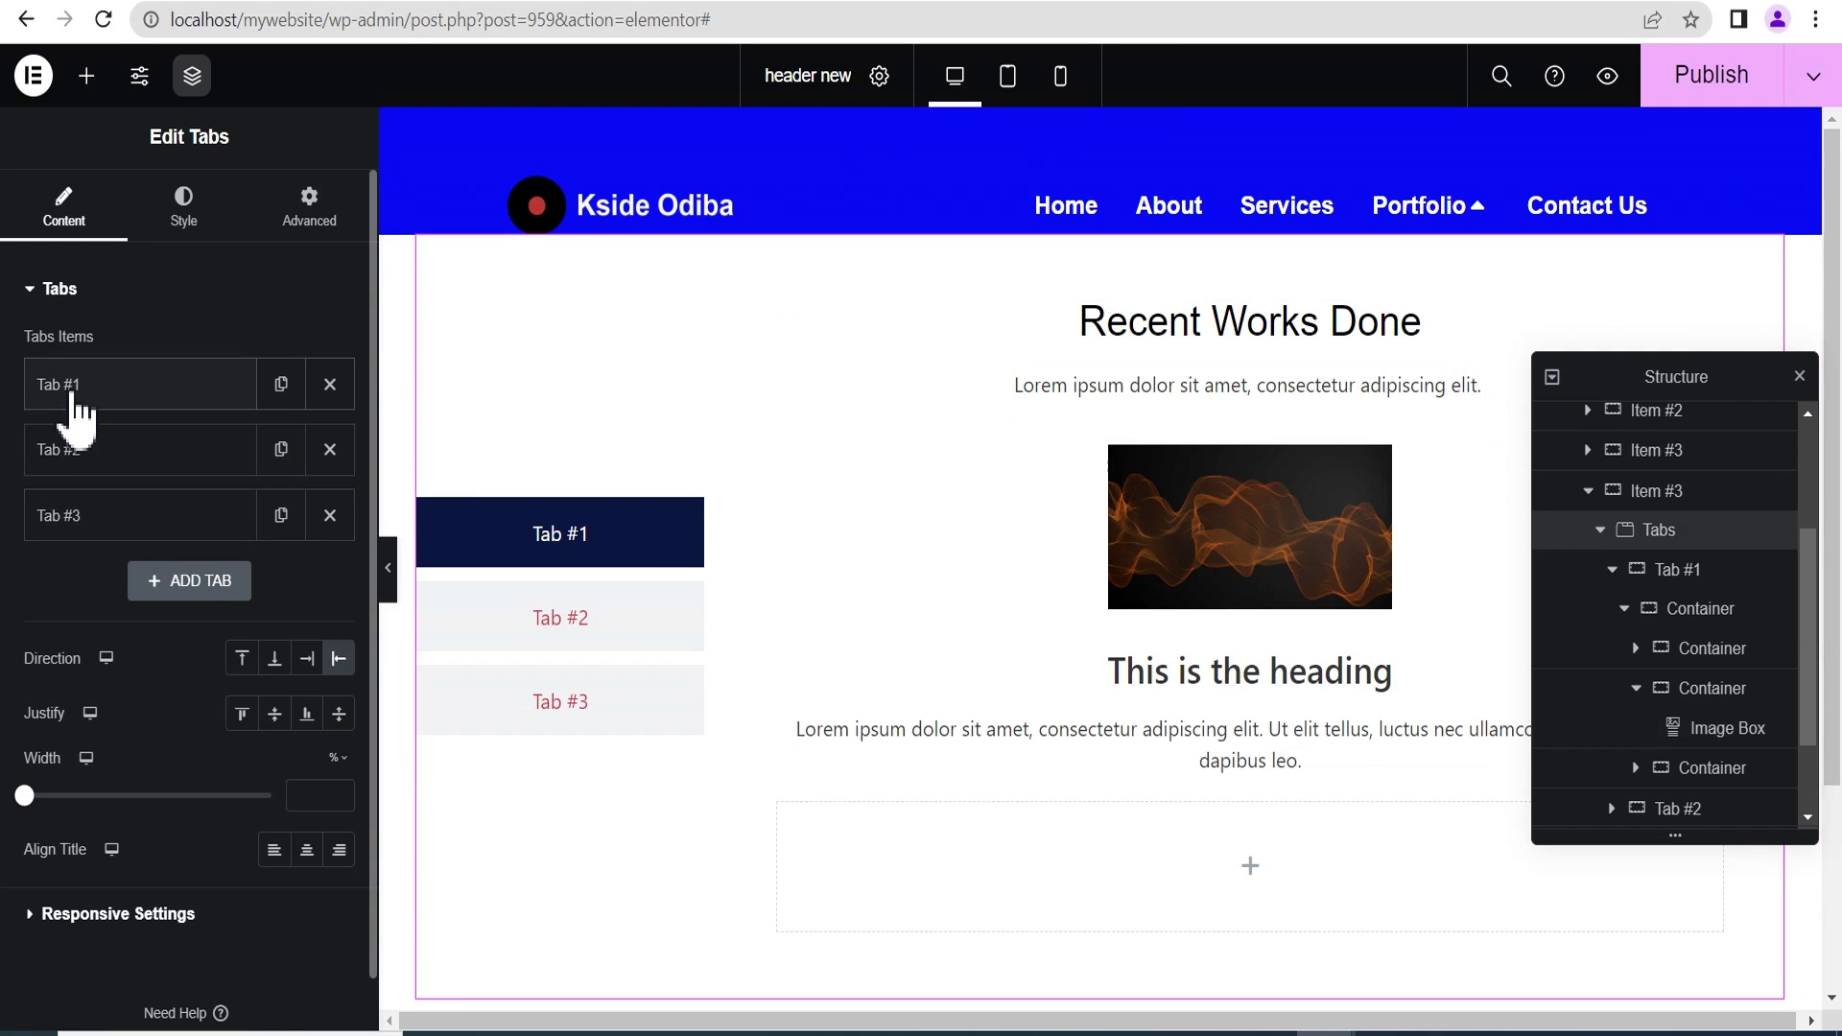
{"action": "left_click", "coordinate": [69, 397]}
{"action": "left_click", "coordinate": [121, 477]}
{"action": "type", "text": "Web"}
{"action": "left_click", "coordinate": [94, 389]}
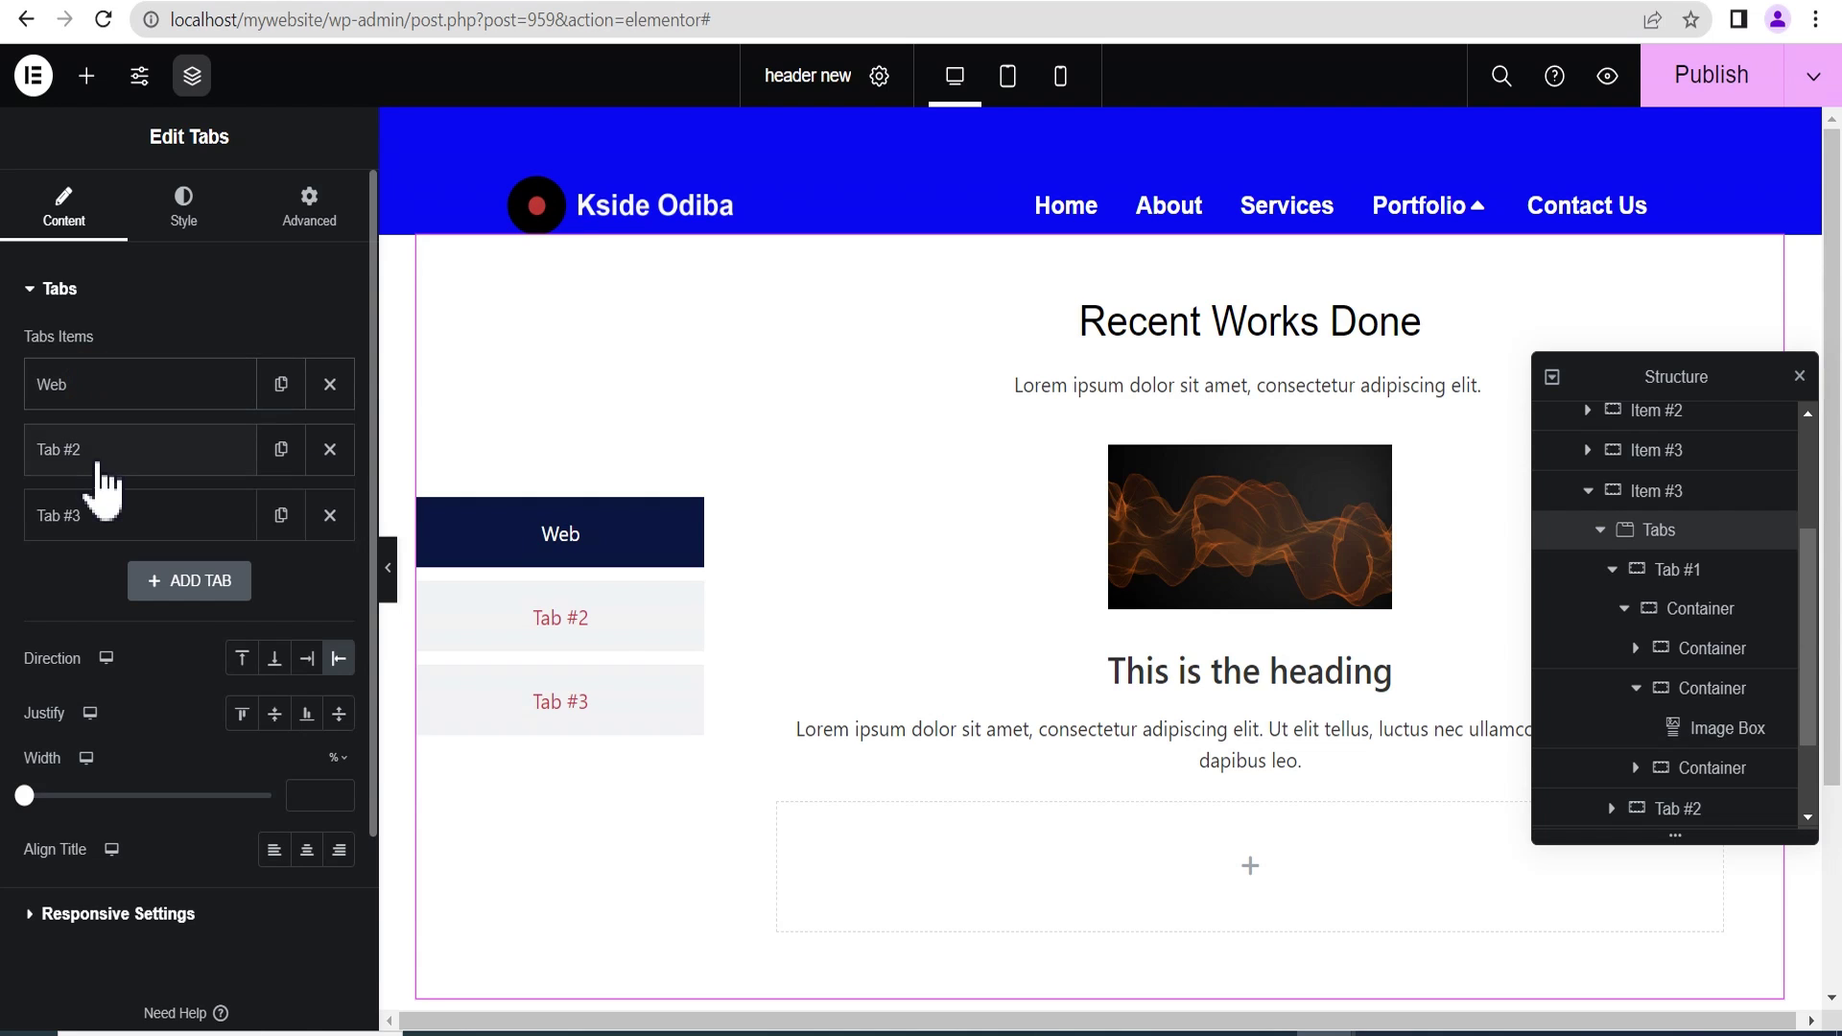
{"action": "left_click", "coordinate": [90, 451]}
{"action": "left_click", "coordinate": [114, 544]}
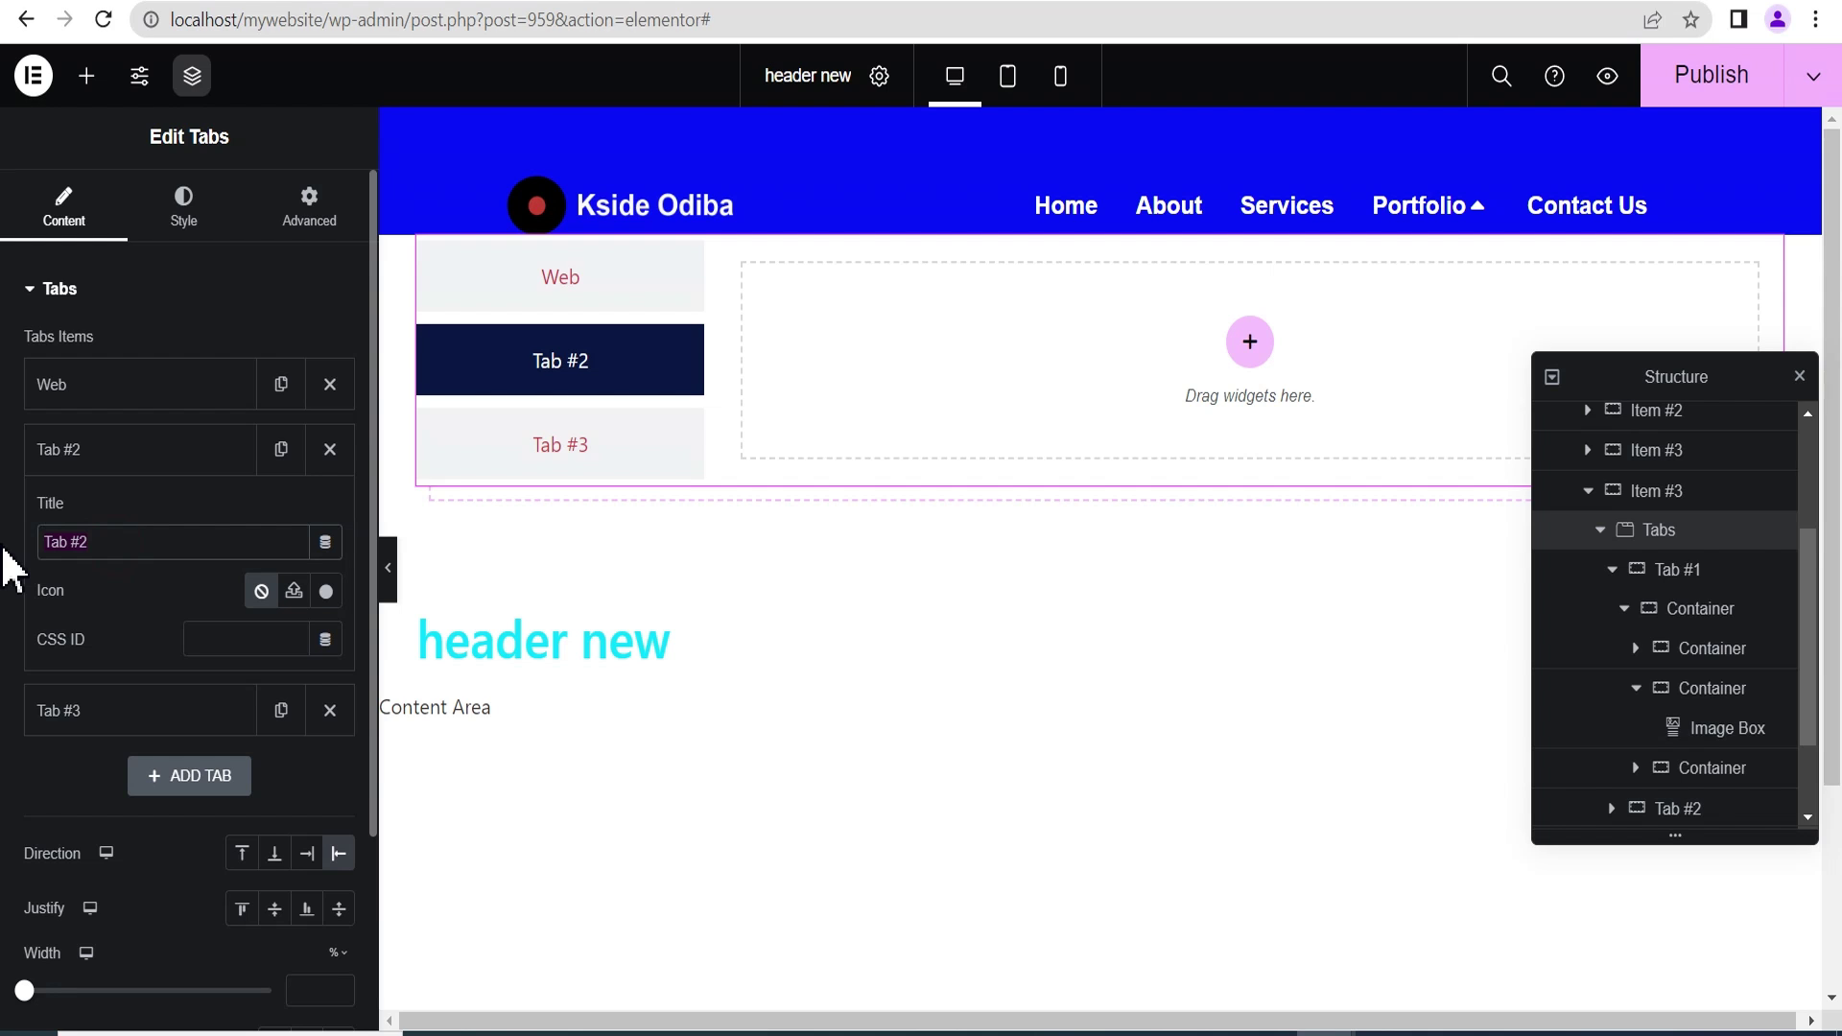
{"action": "left_click", "coordinate": [66, 456]}
{"action": "left_click", "coordinate": [90, 523]}
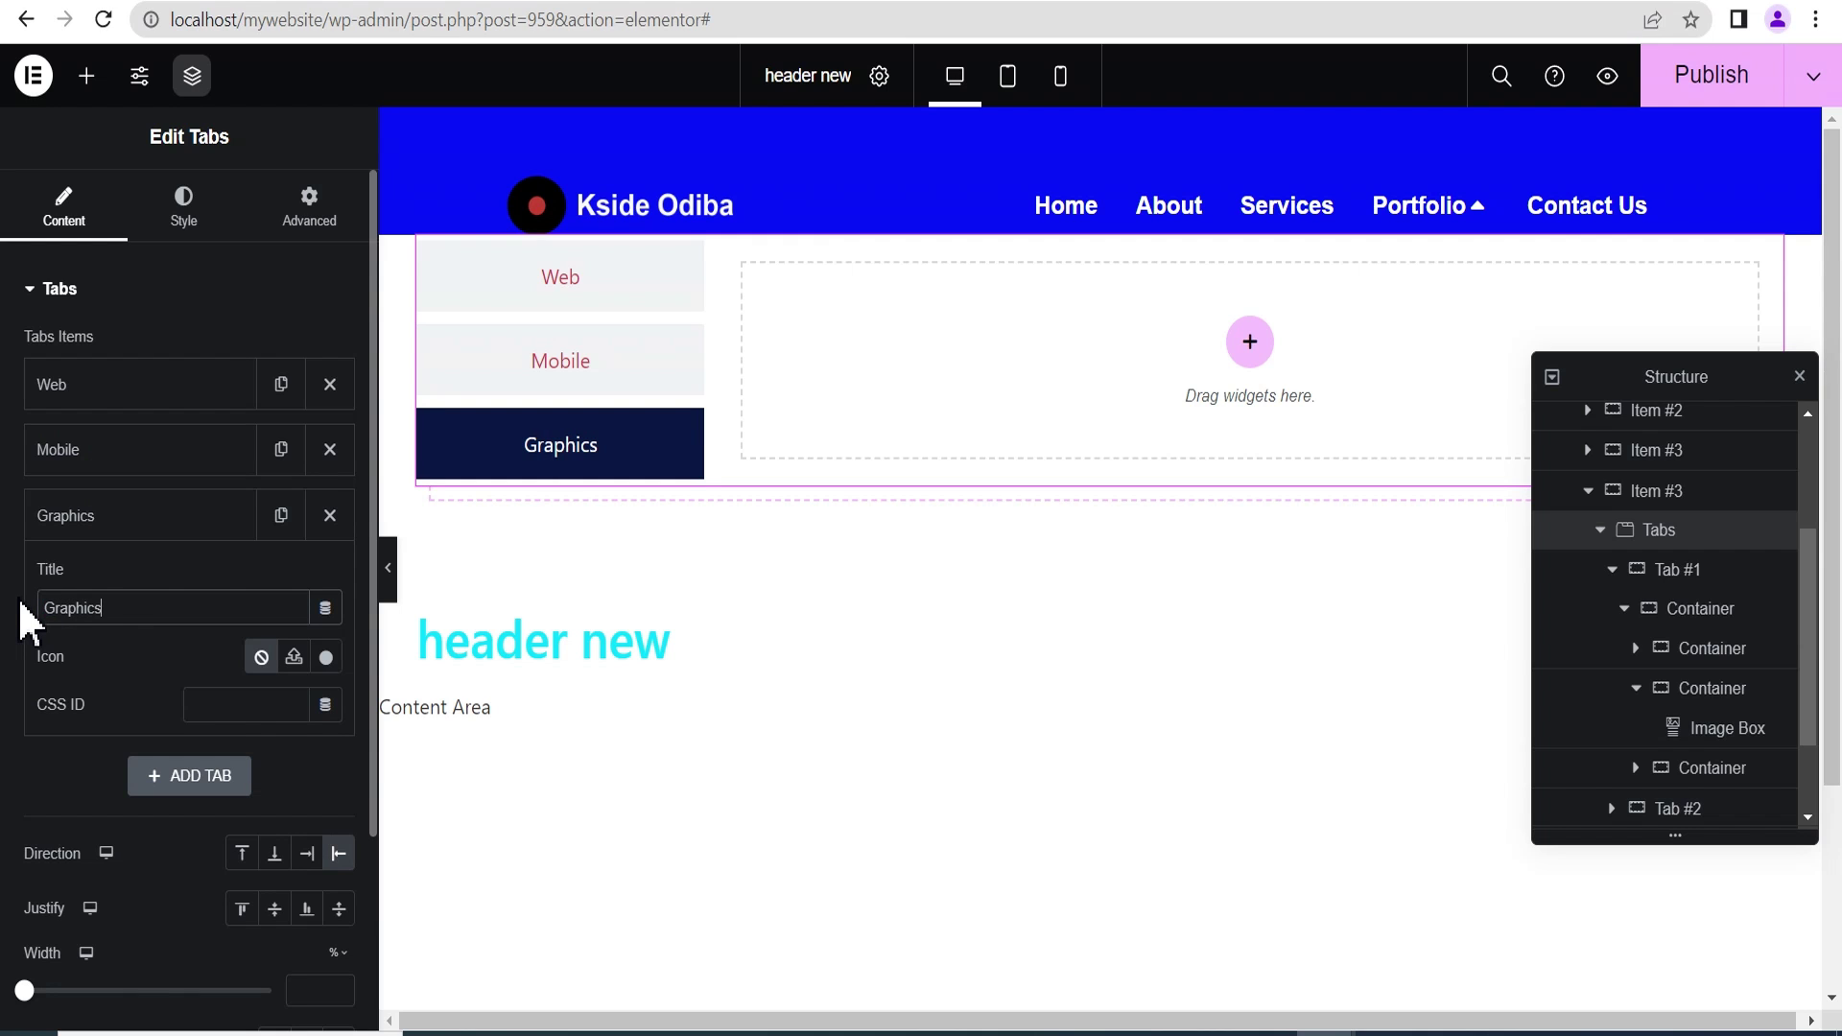
{"action": "left_click", "coordinate": [113, 514]}
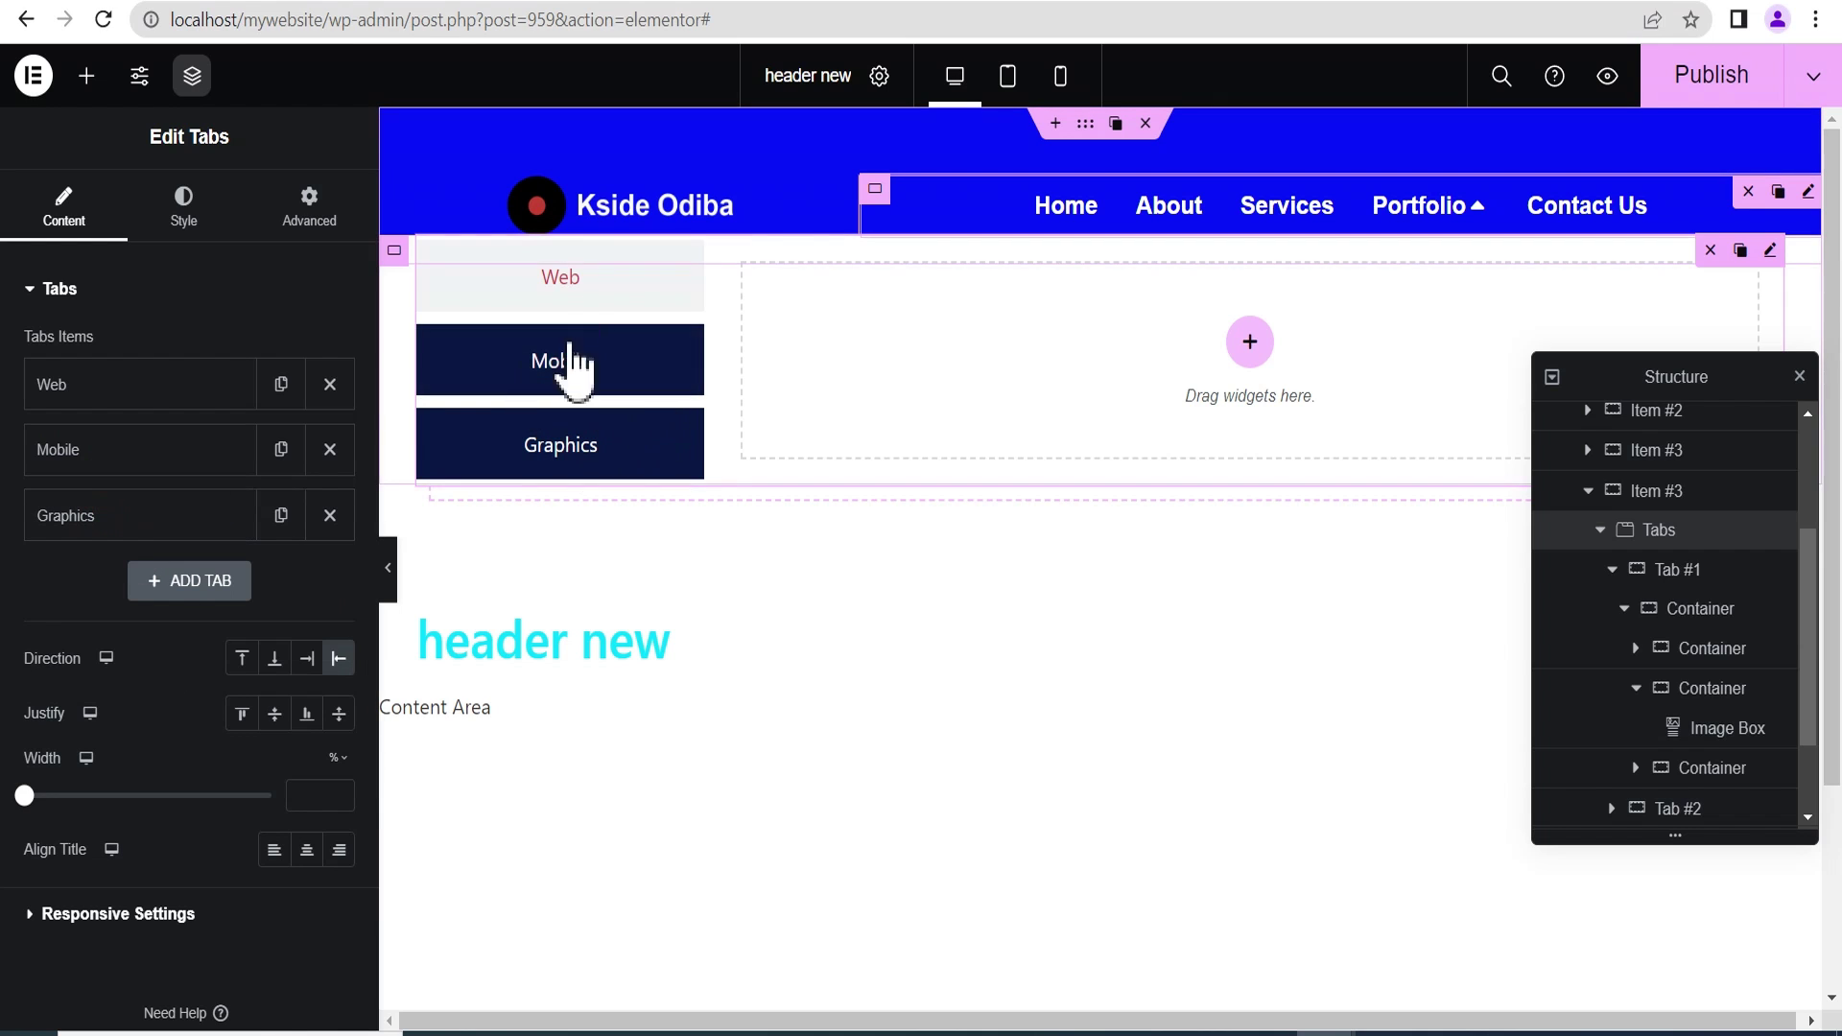
Clear the description of the image box in the Web tab and set its title to Website 1.
{"action": "left_click", "coordinate": [576, 292]}
{"action": "left_click", "coordinate": [1217, 572]}
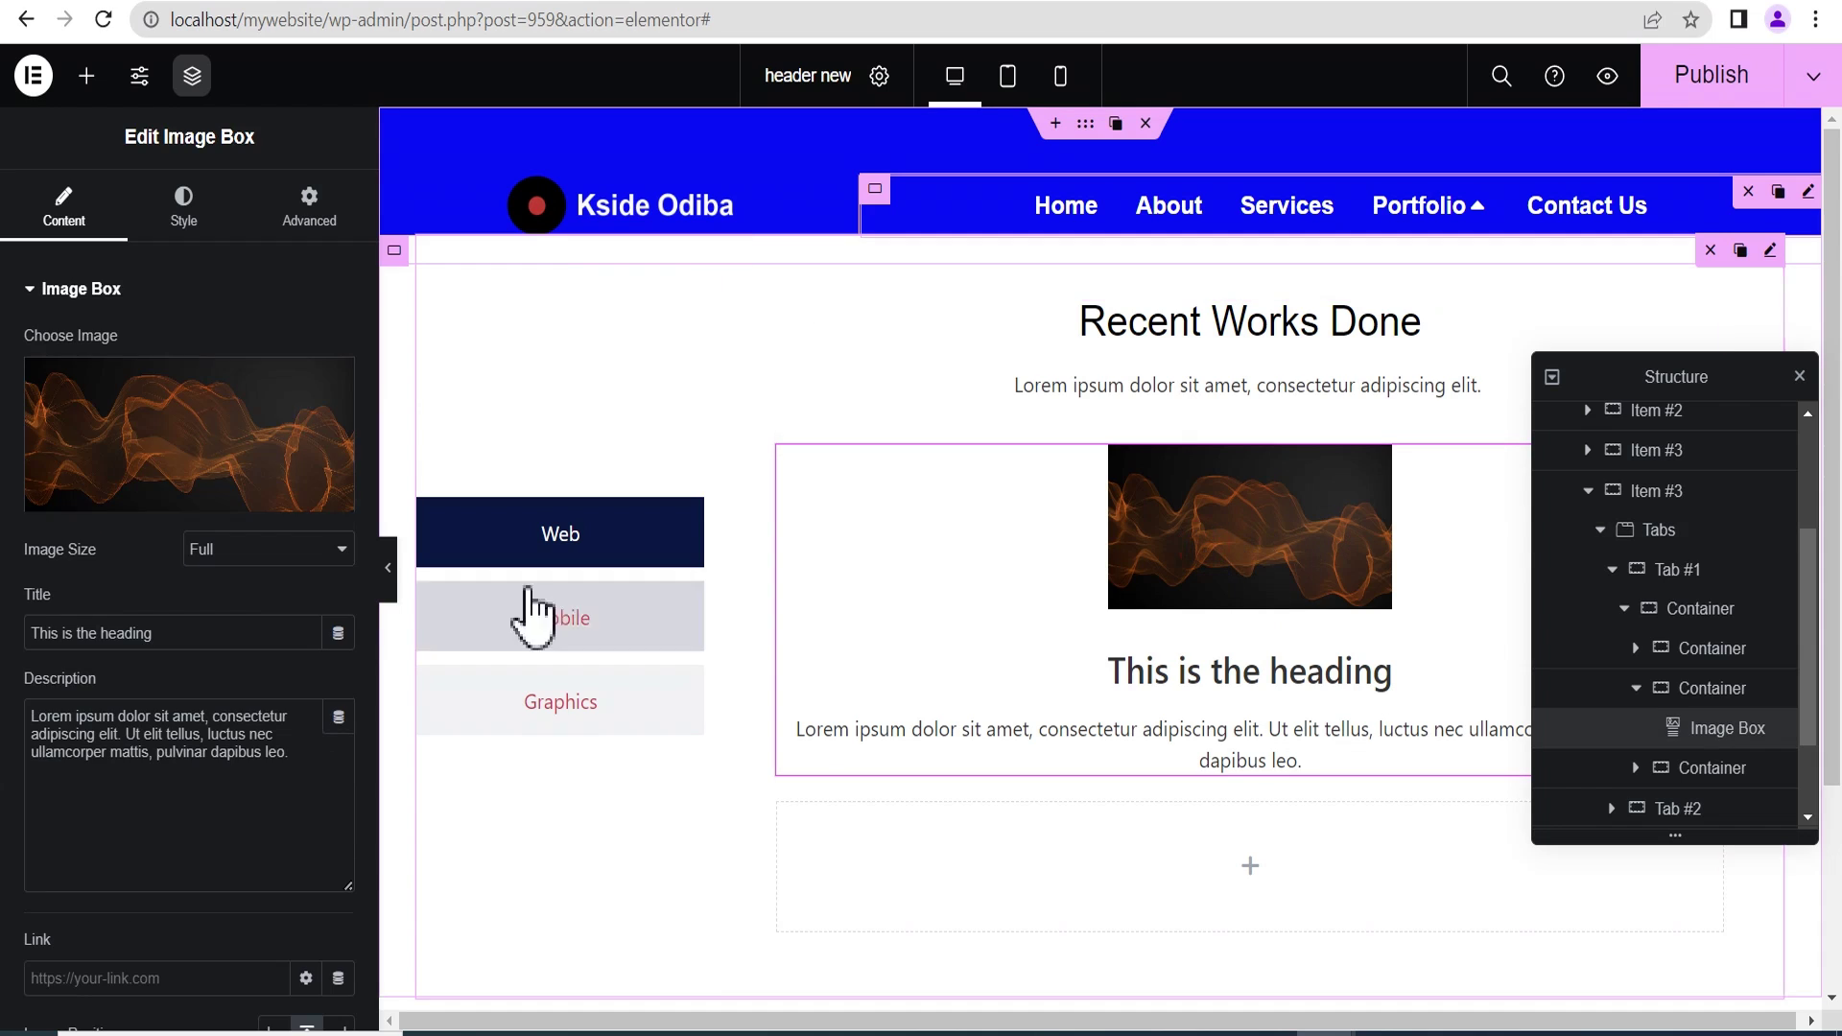
{"action": "left_click_drag", "start_coordinate": [296, 785], "coordinate": [21, 707]}
{"action": "key", "text": "BackSpace"}
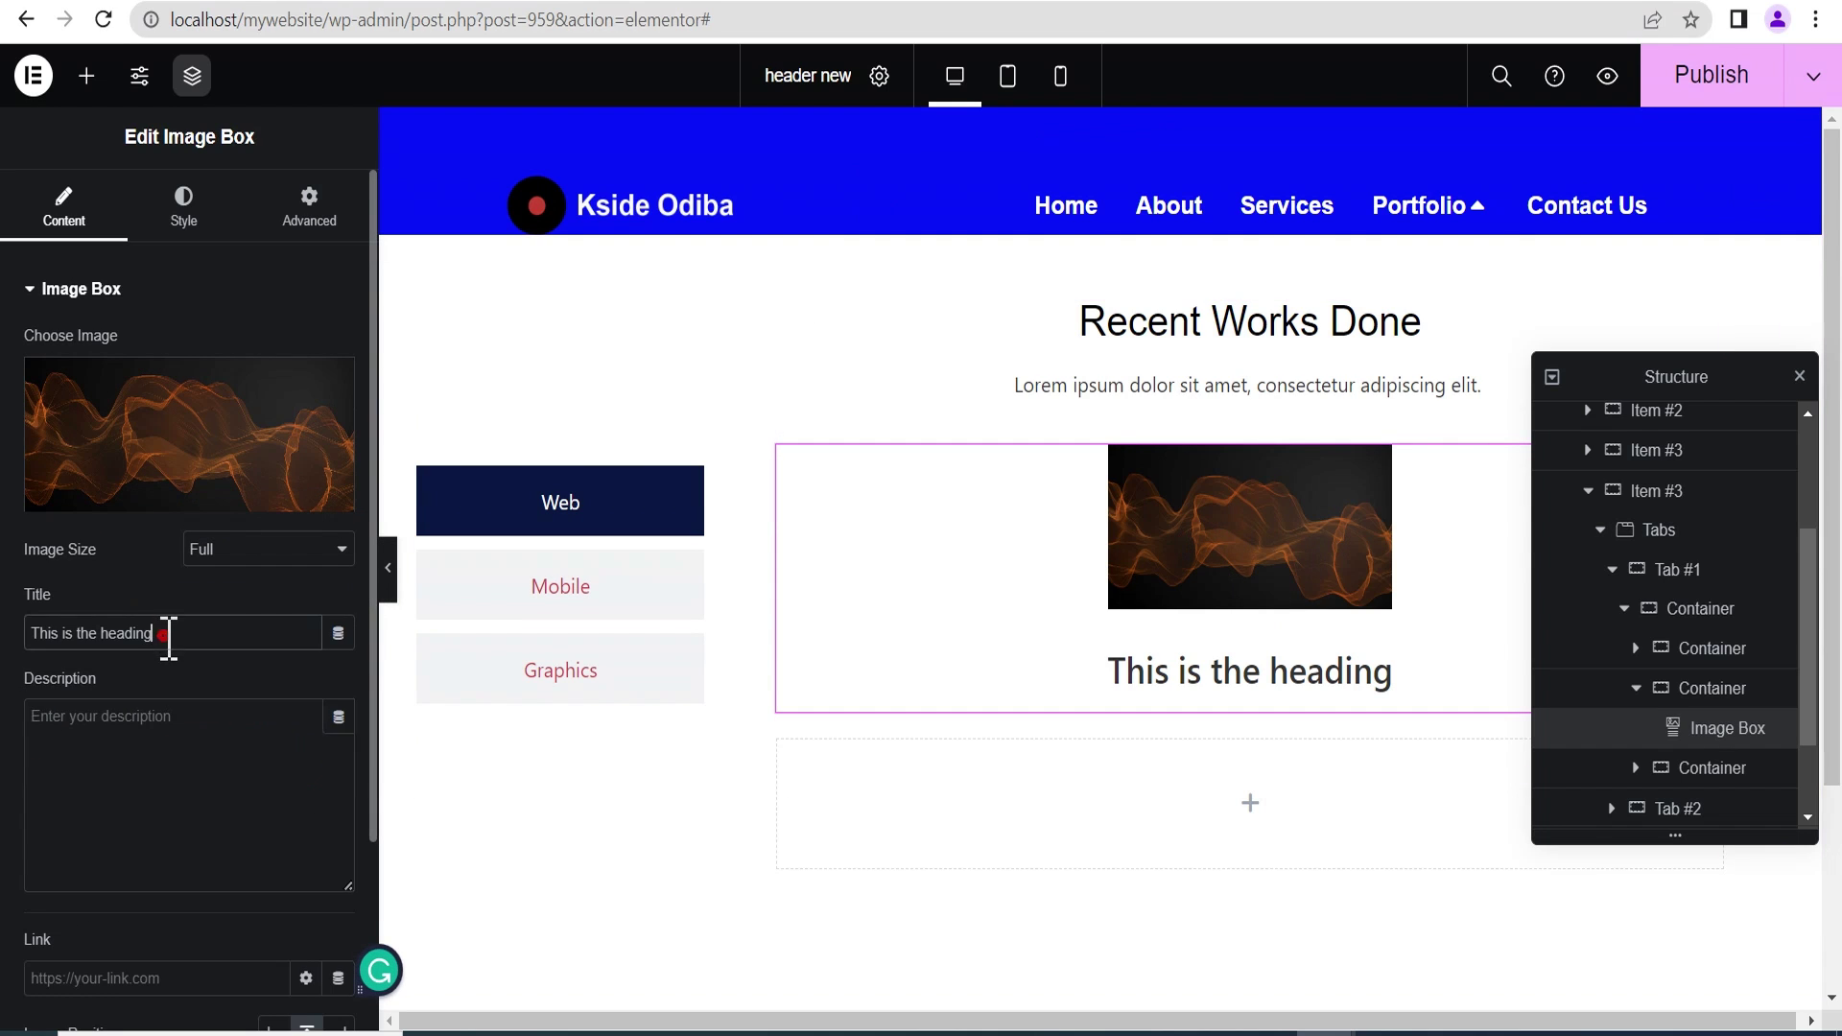
{"action": "left_click_drag", "start_coordinate": [163, 633], "coordinate": [13, 639]}
{"action": "type", "text": "Website 1"}
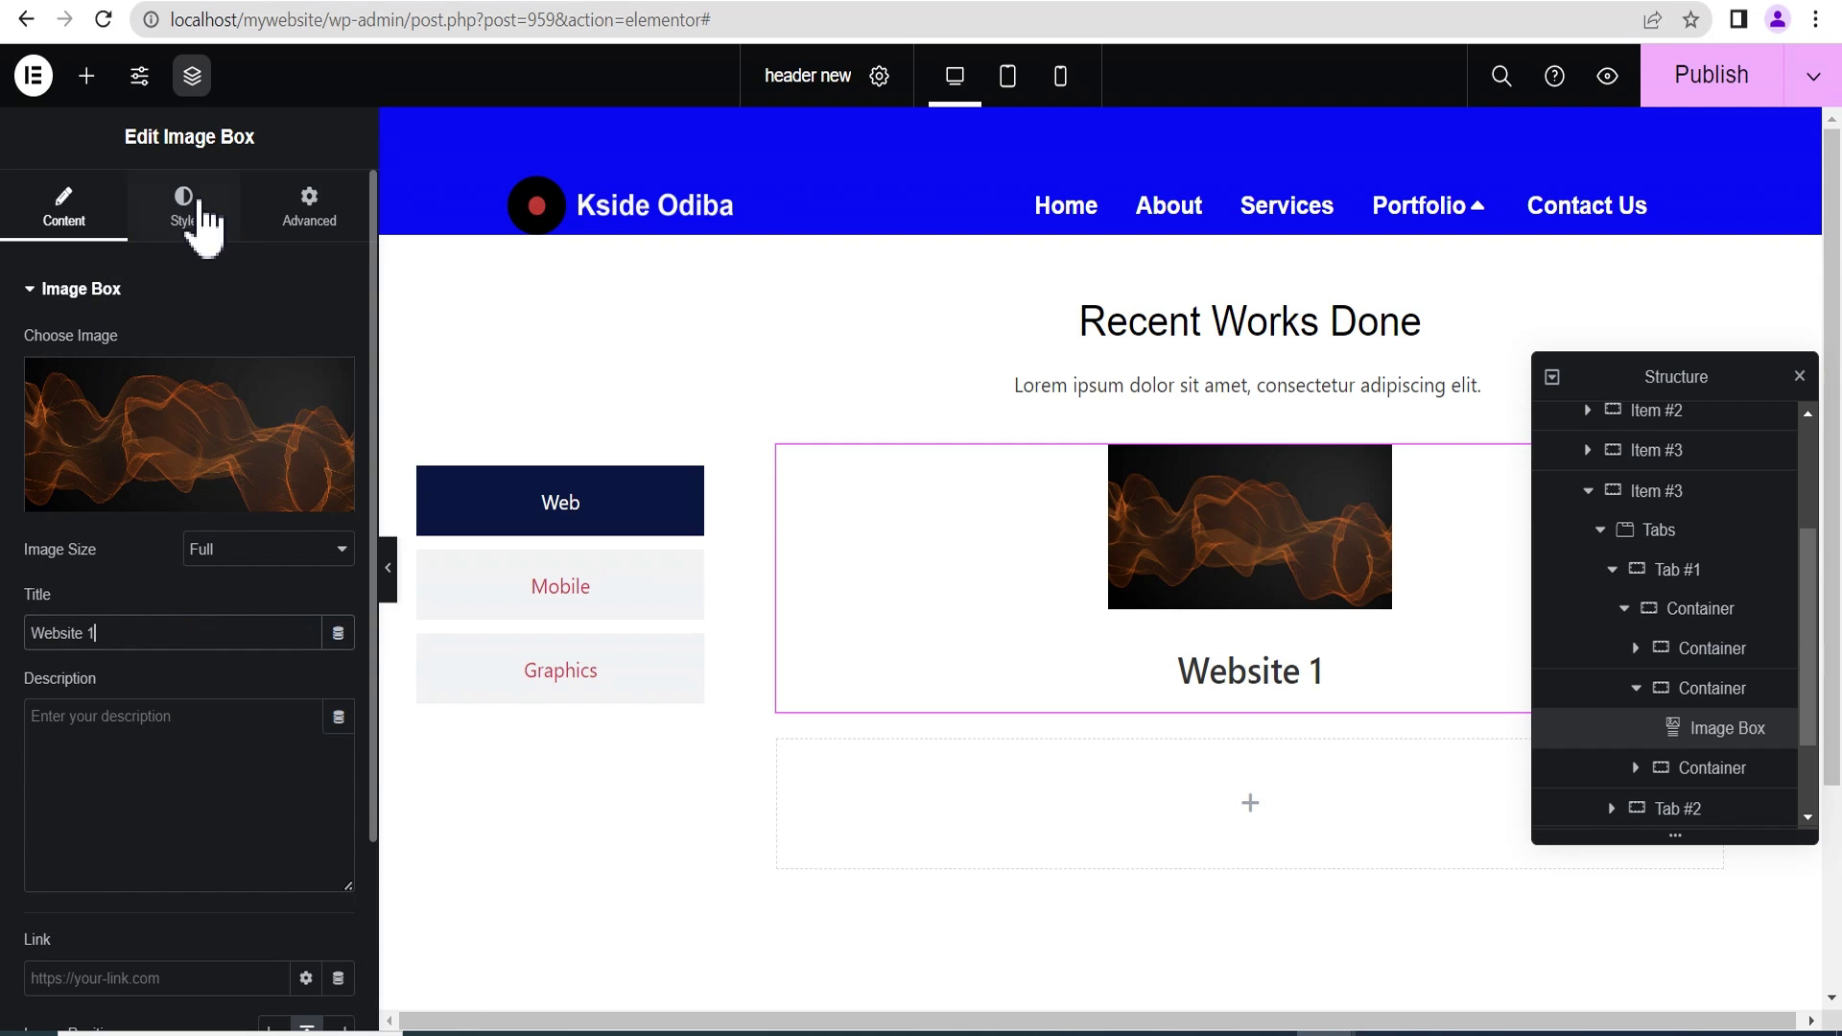
Give the image box a custom width of 35% and set its image width to 100%.
{"action": "left_click", "coordinate": [198, 213]}
{"action": "left_click", "coordinate": [326, 218]}
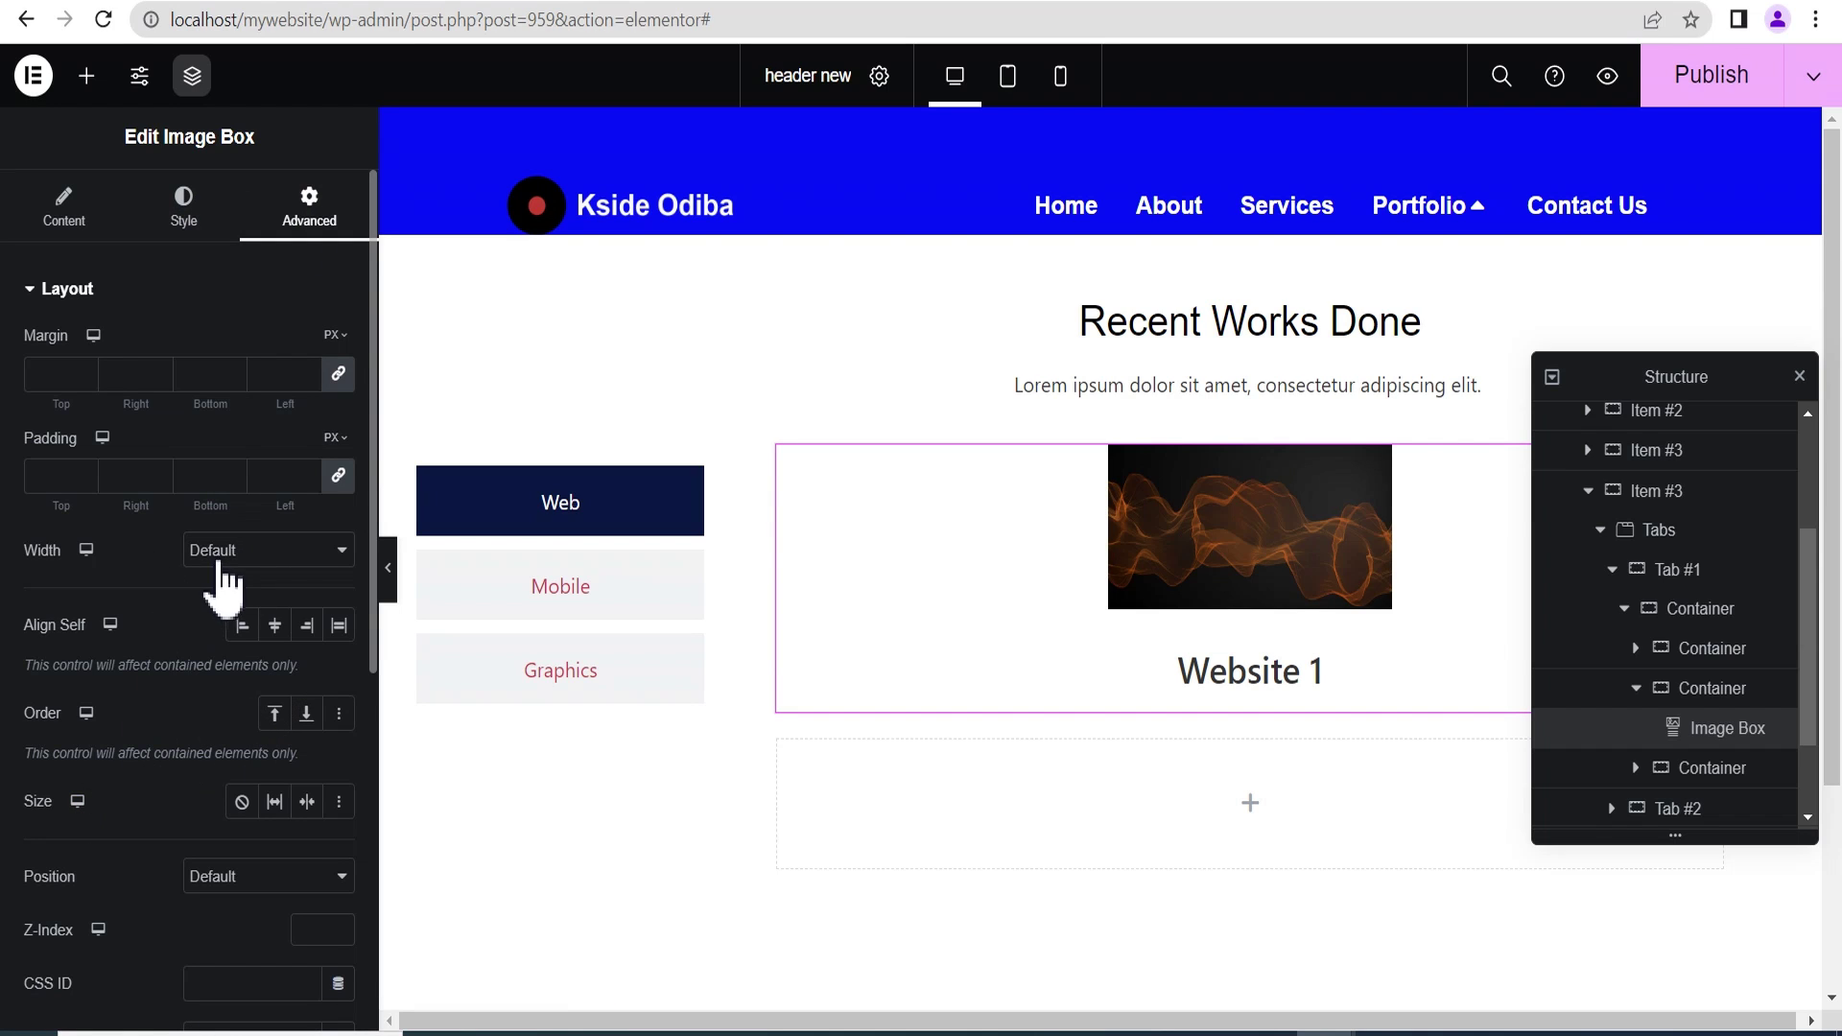
{"action": "left_click", "coordinate": [222, 564]}
{"action": "left_click", "coordinate": [247, 643]}
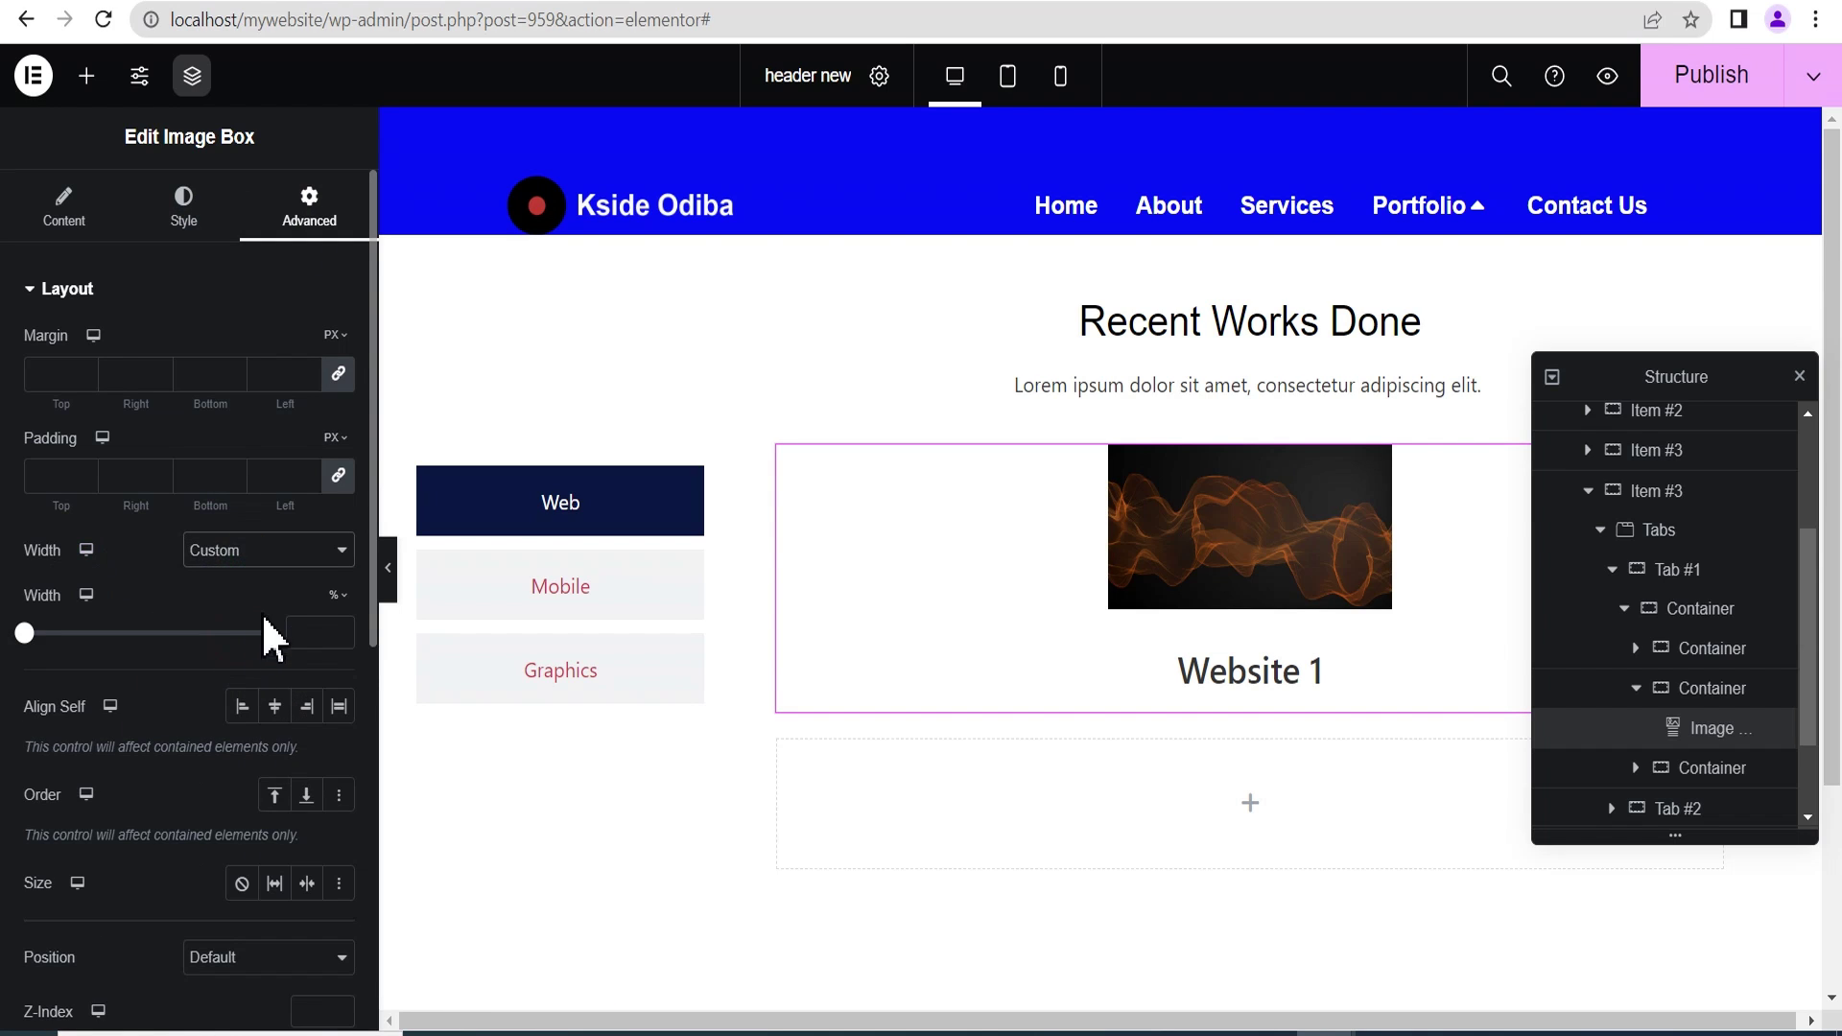
{"action": "left_click", "coordinate": [300, 633]}
{"action": "type", "text": "35"}
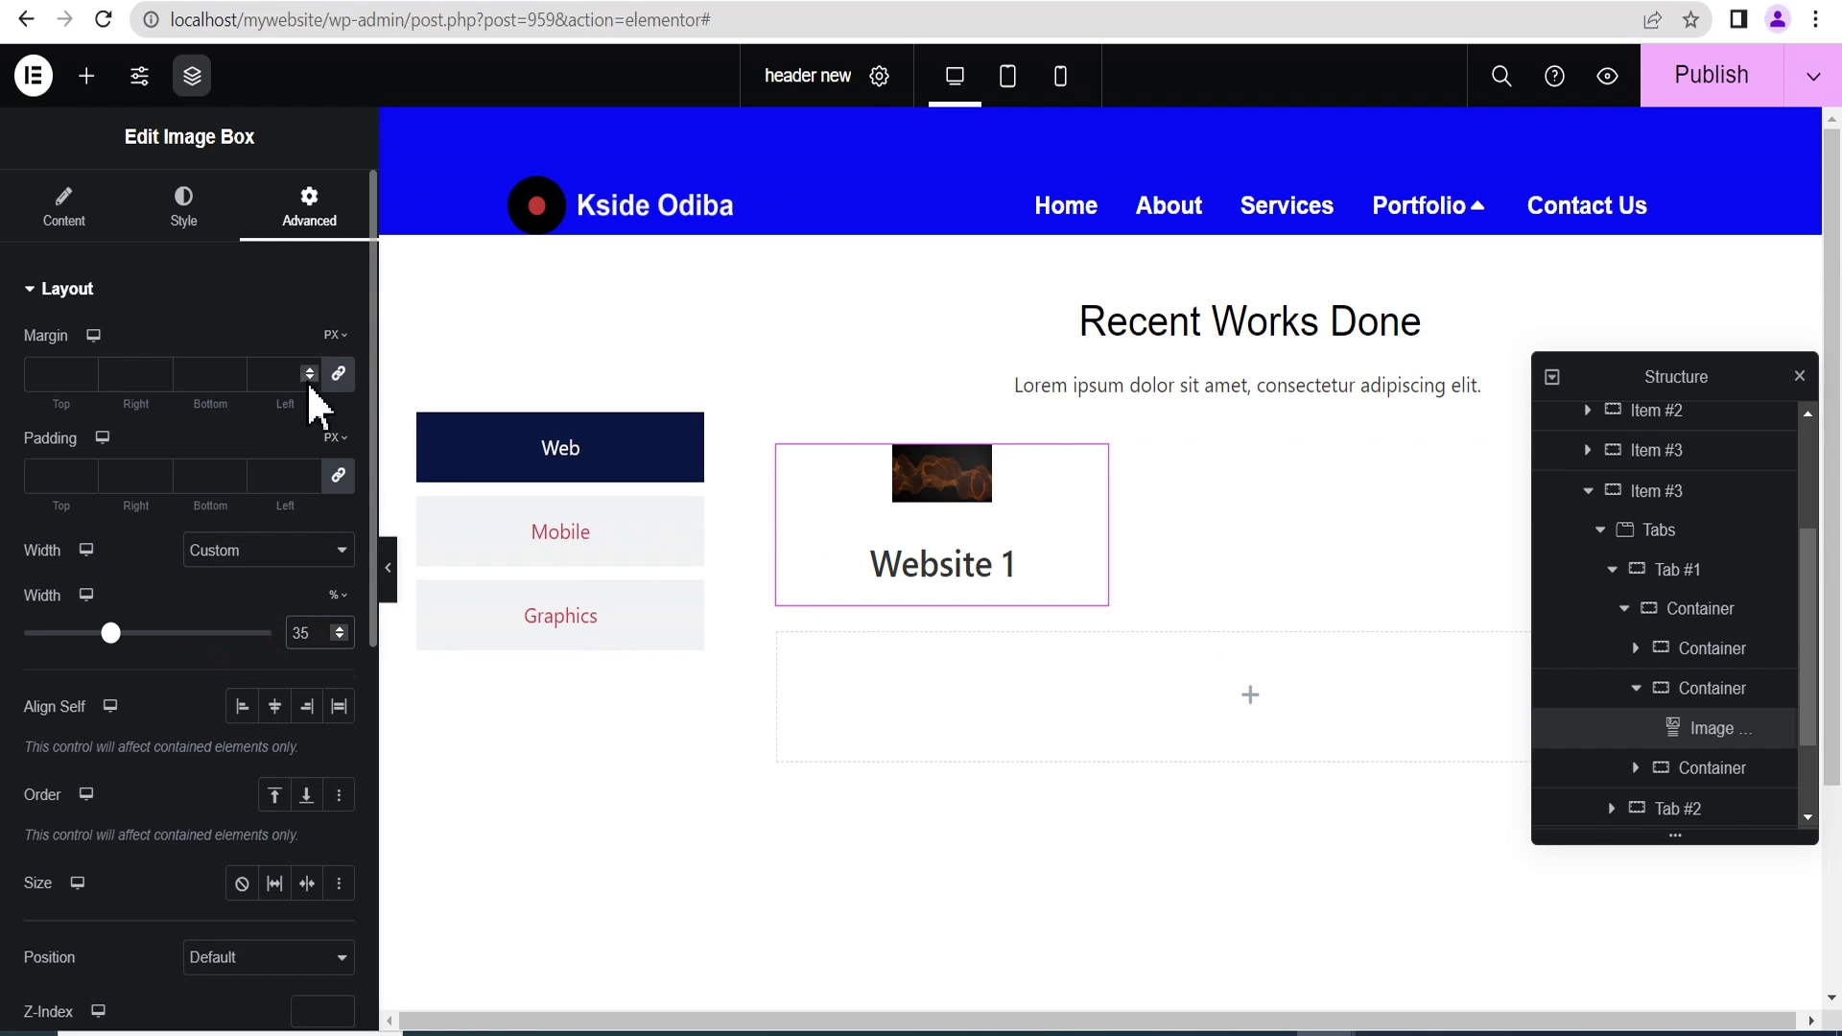
{"action": "left_click", "coordinate": [181, 209]}
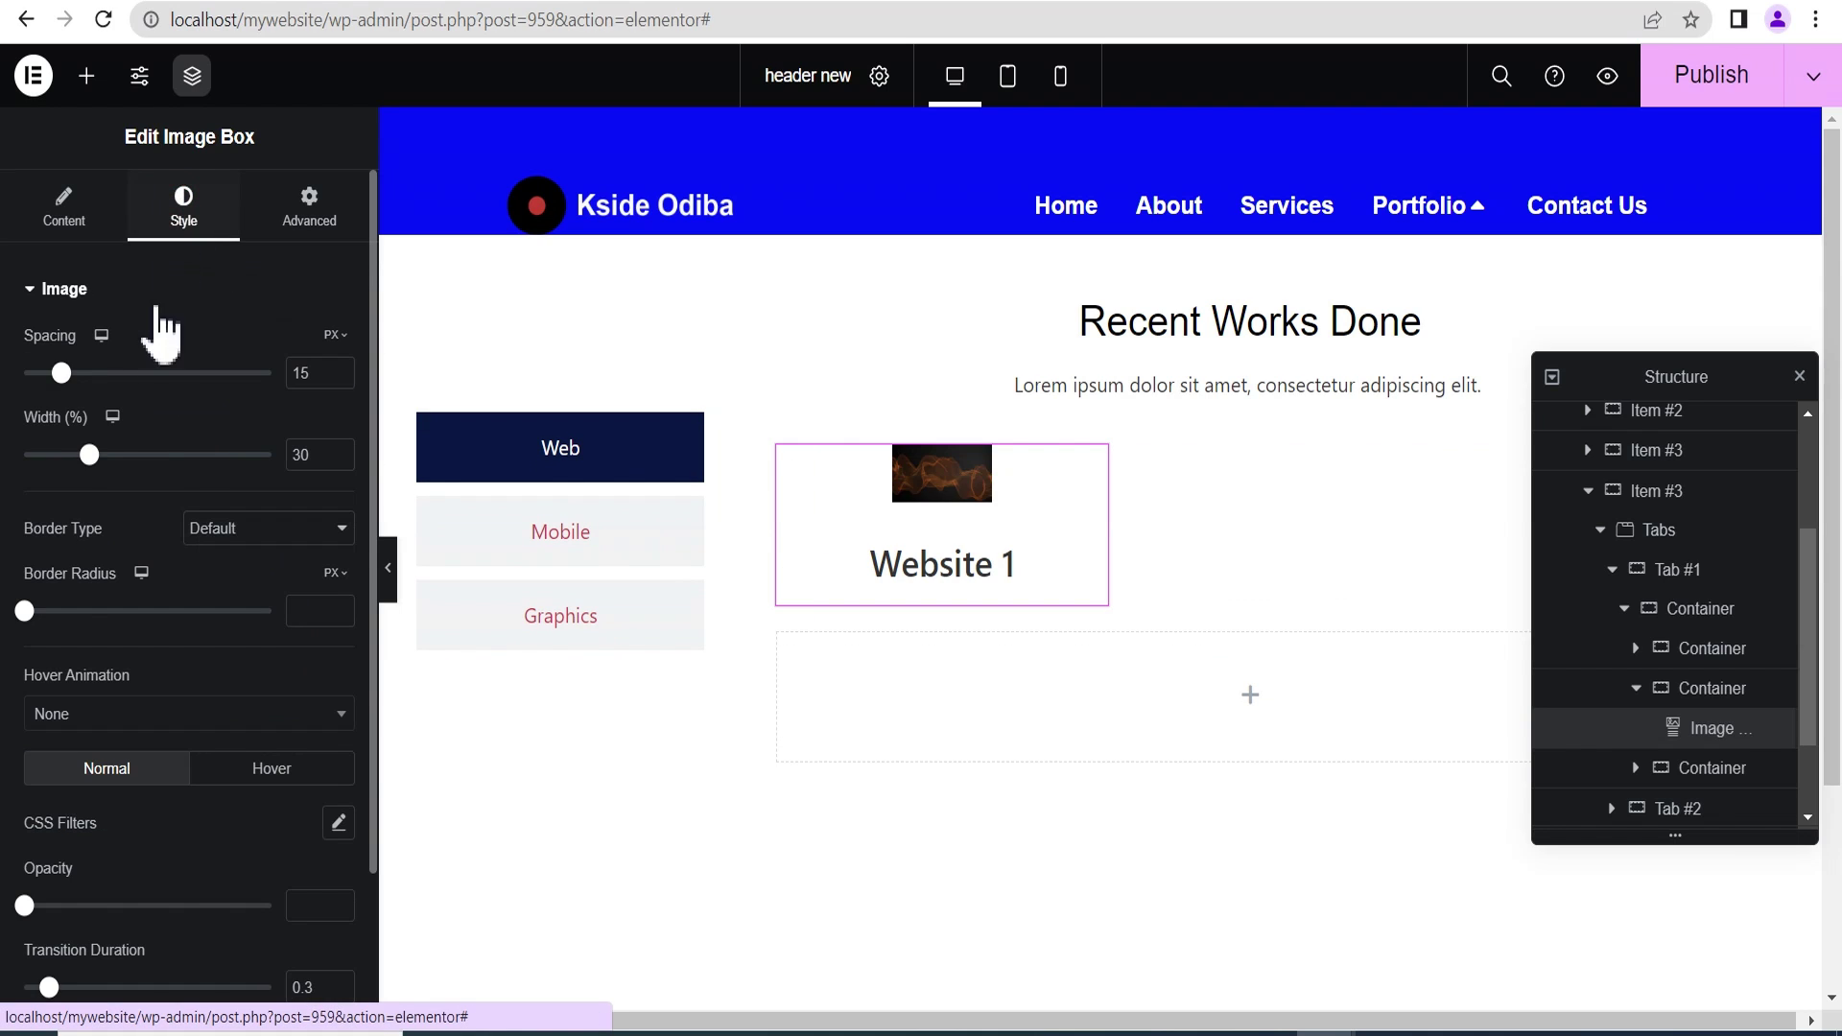
{"action": "left_click_drag", "start_coordinate": [91, 458], "coordinate": [273, 454]}
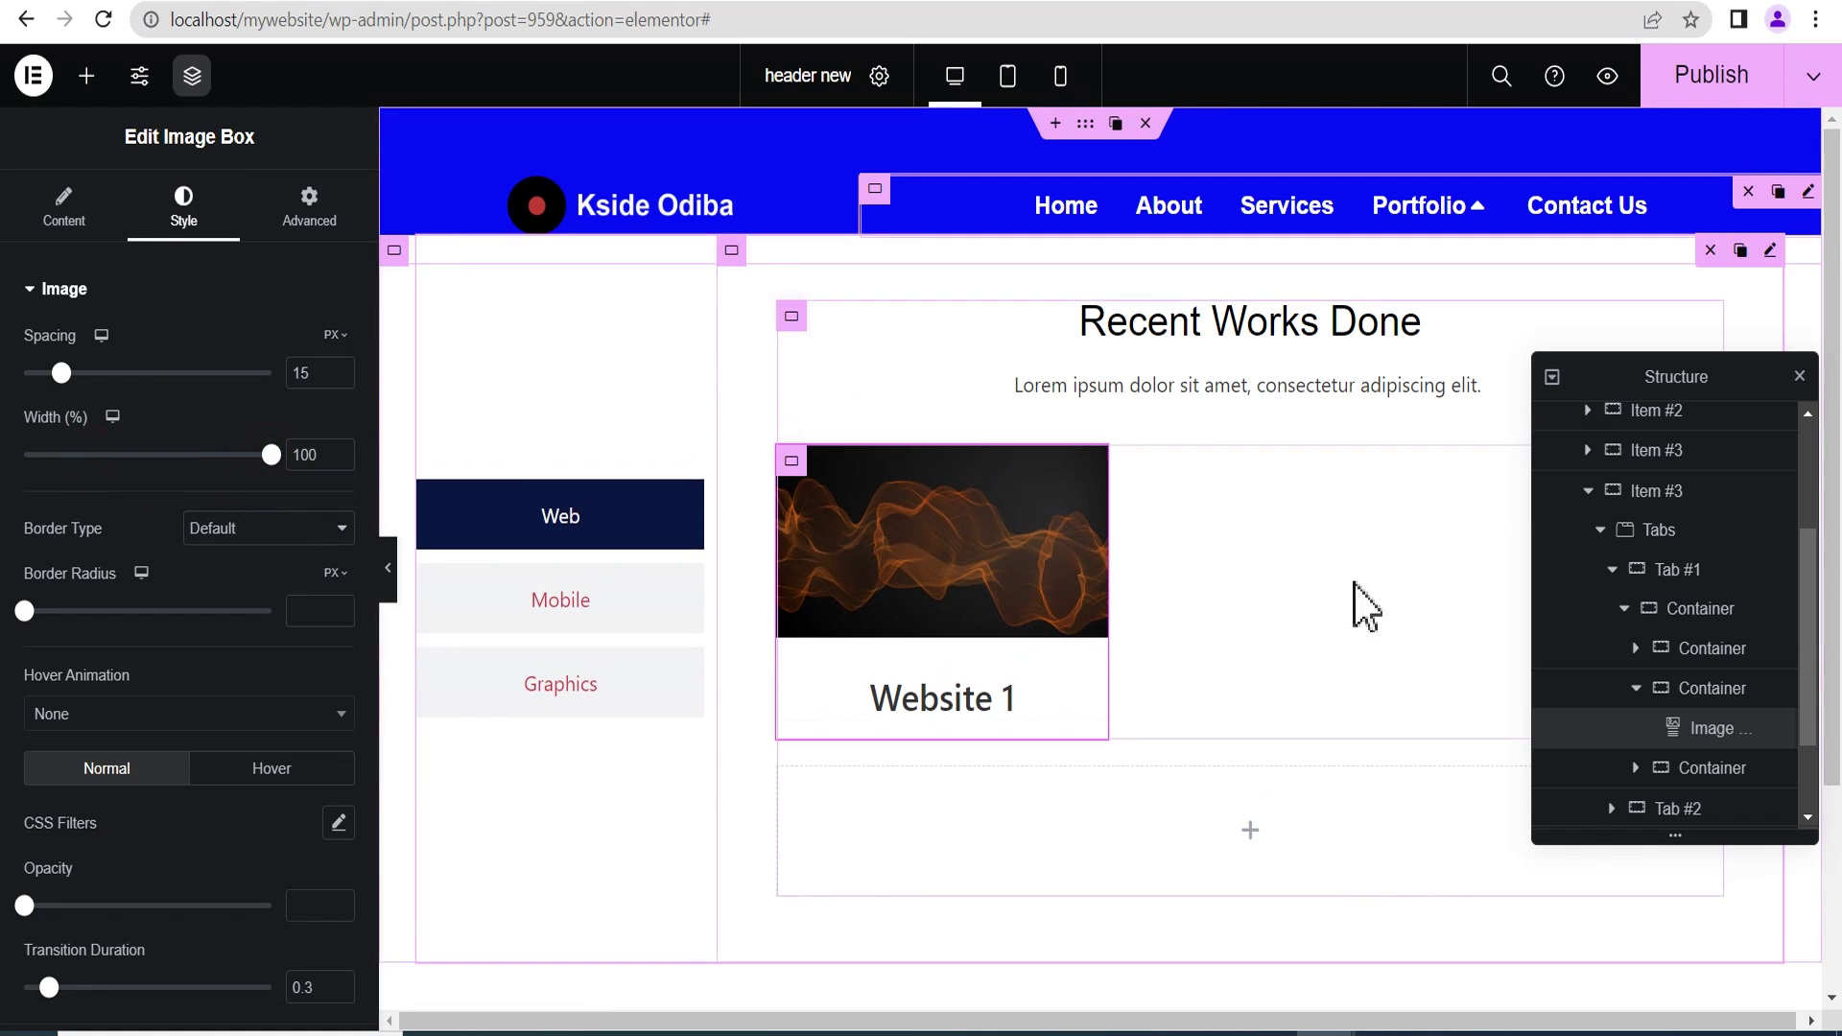
Set the image box's parent container to a horizontal row direction with centred, wrapping content.
{"action": "left_click", "coordinate": [1717, 690]}
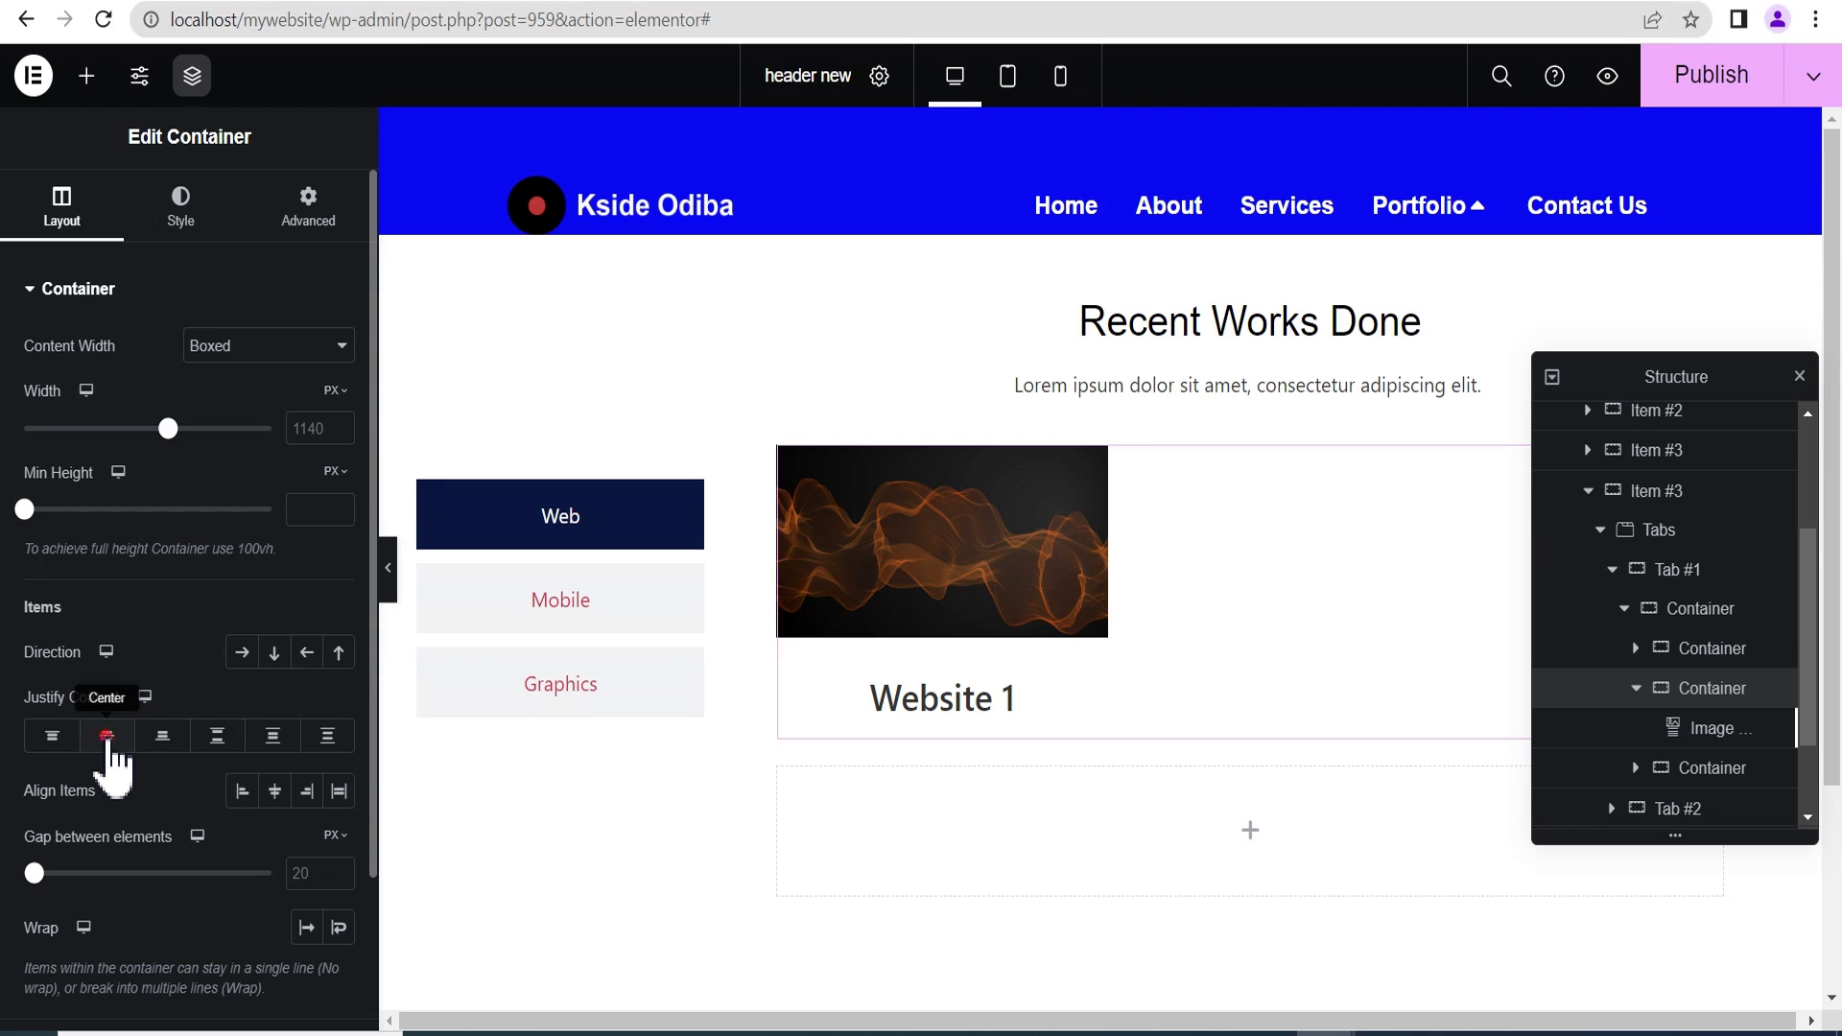
{"action": "left_click", "coordinate": [108, 739]}
{"action": "scroll", "coordinate": [514, 723], "scroll_direction": "down", "scroll_amount": 2}
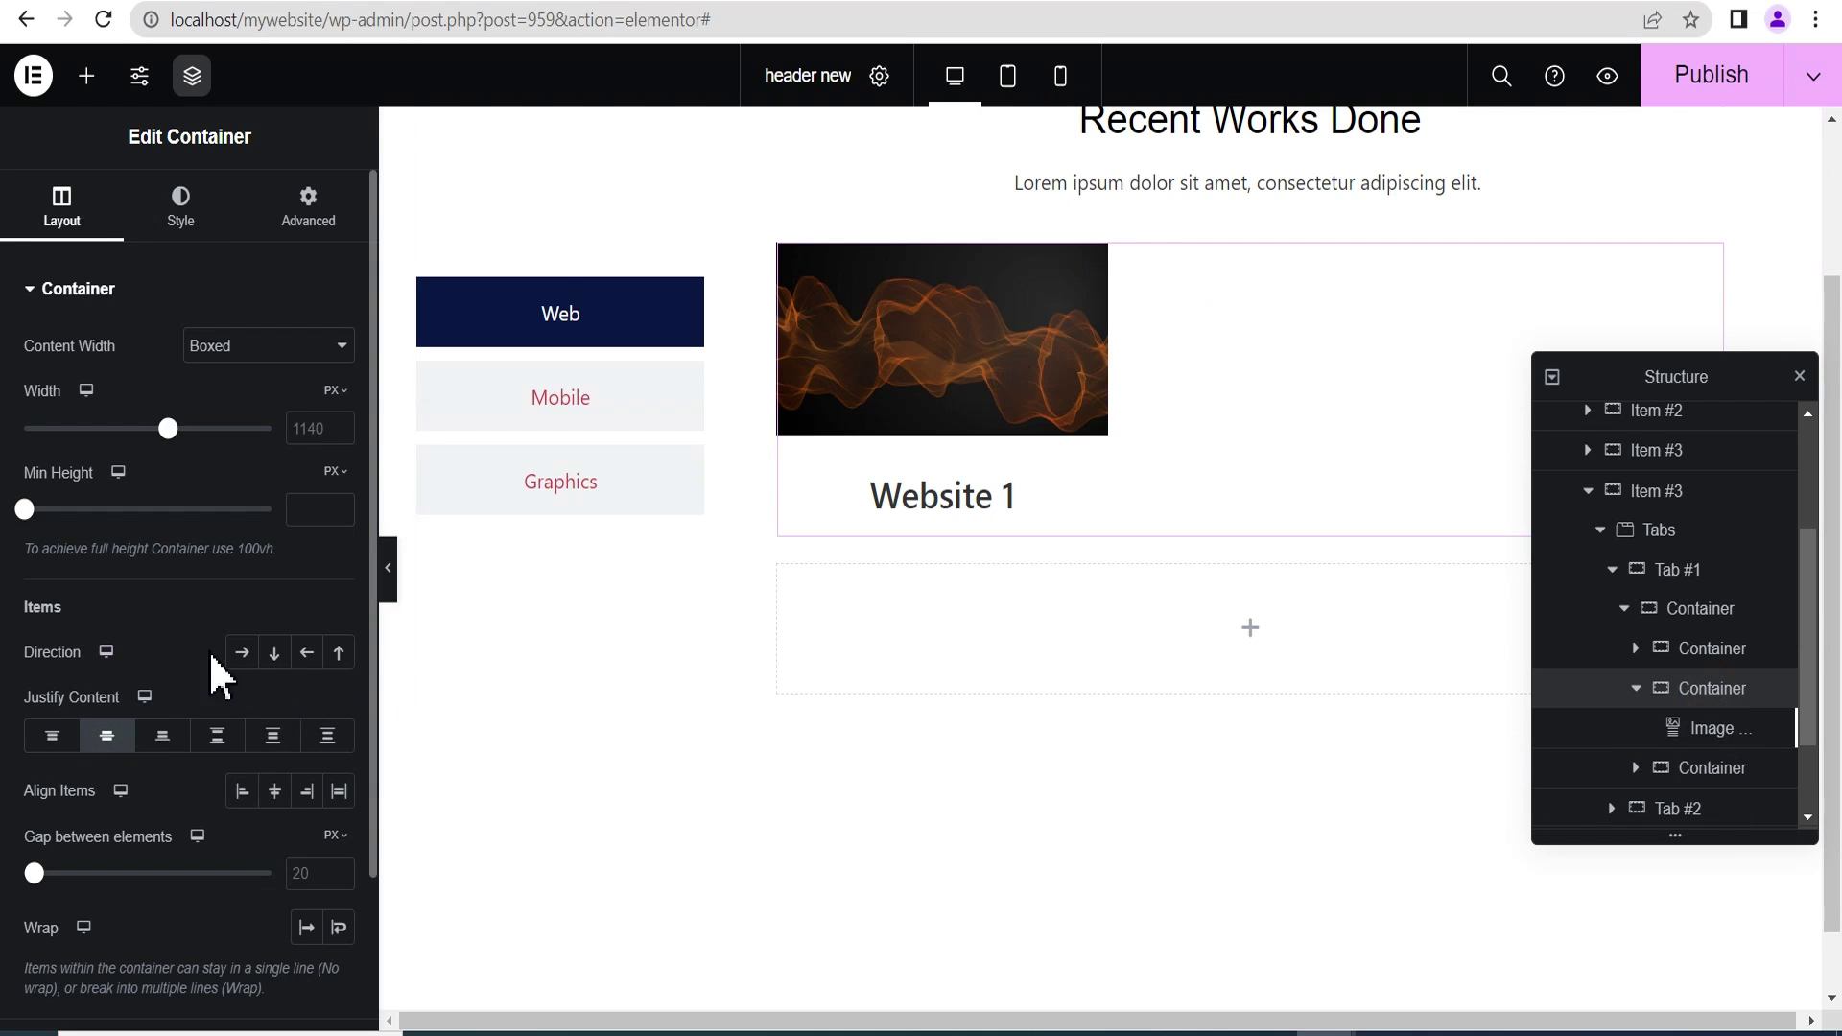
{"action": "left_click", "coordinate": [242, 653]}
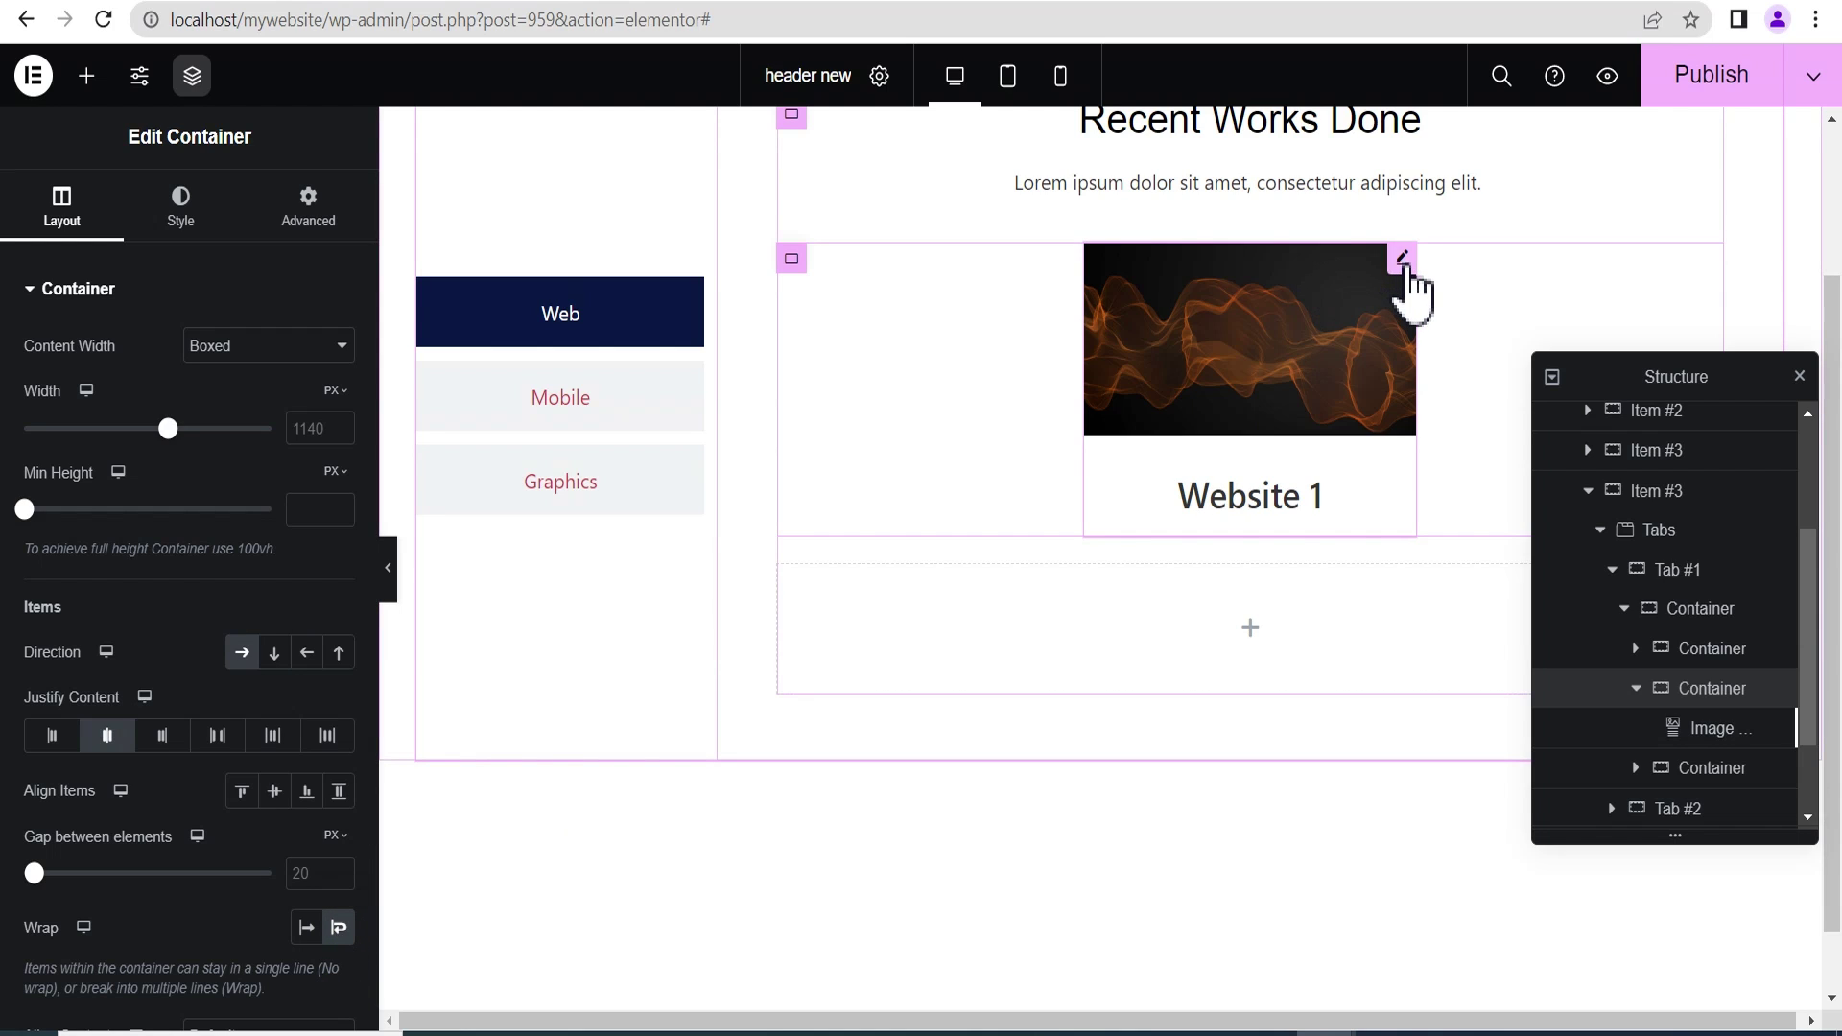
Duplicate the Website 1 image box three times within its container.
{"action": "mouse_move", "coordinate": [1402, 281]}
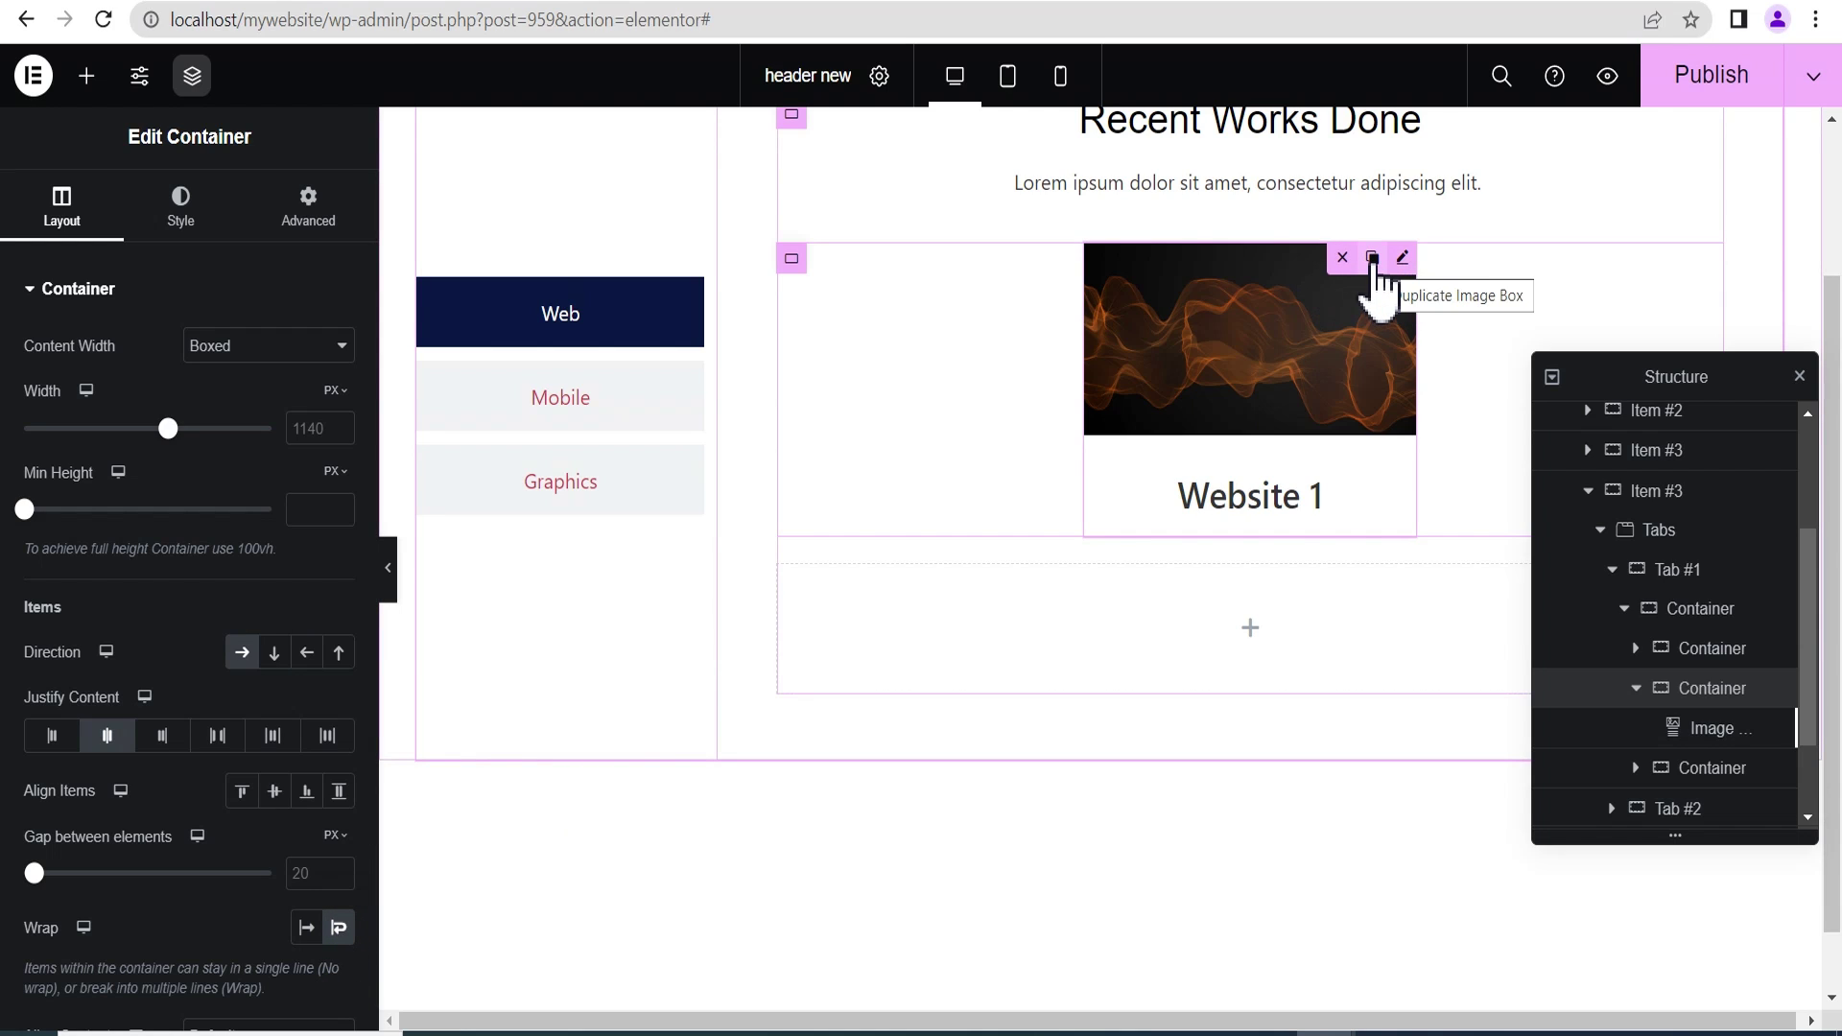
{"action": "left_click", "coordinate": [1372, 259]}
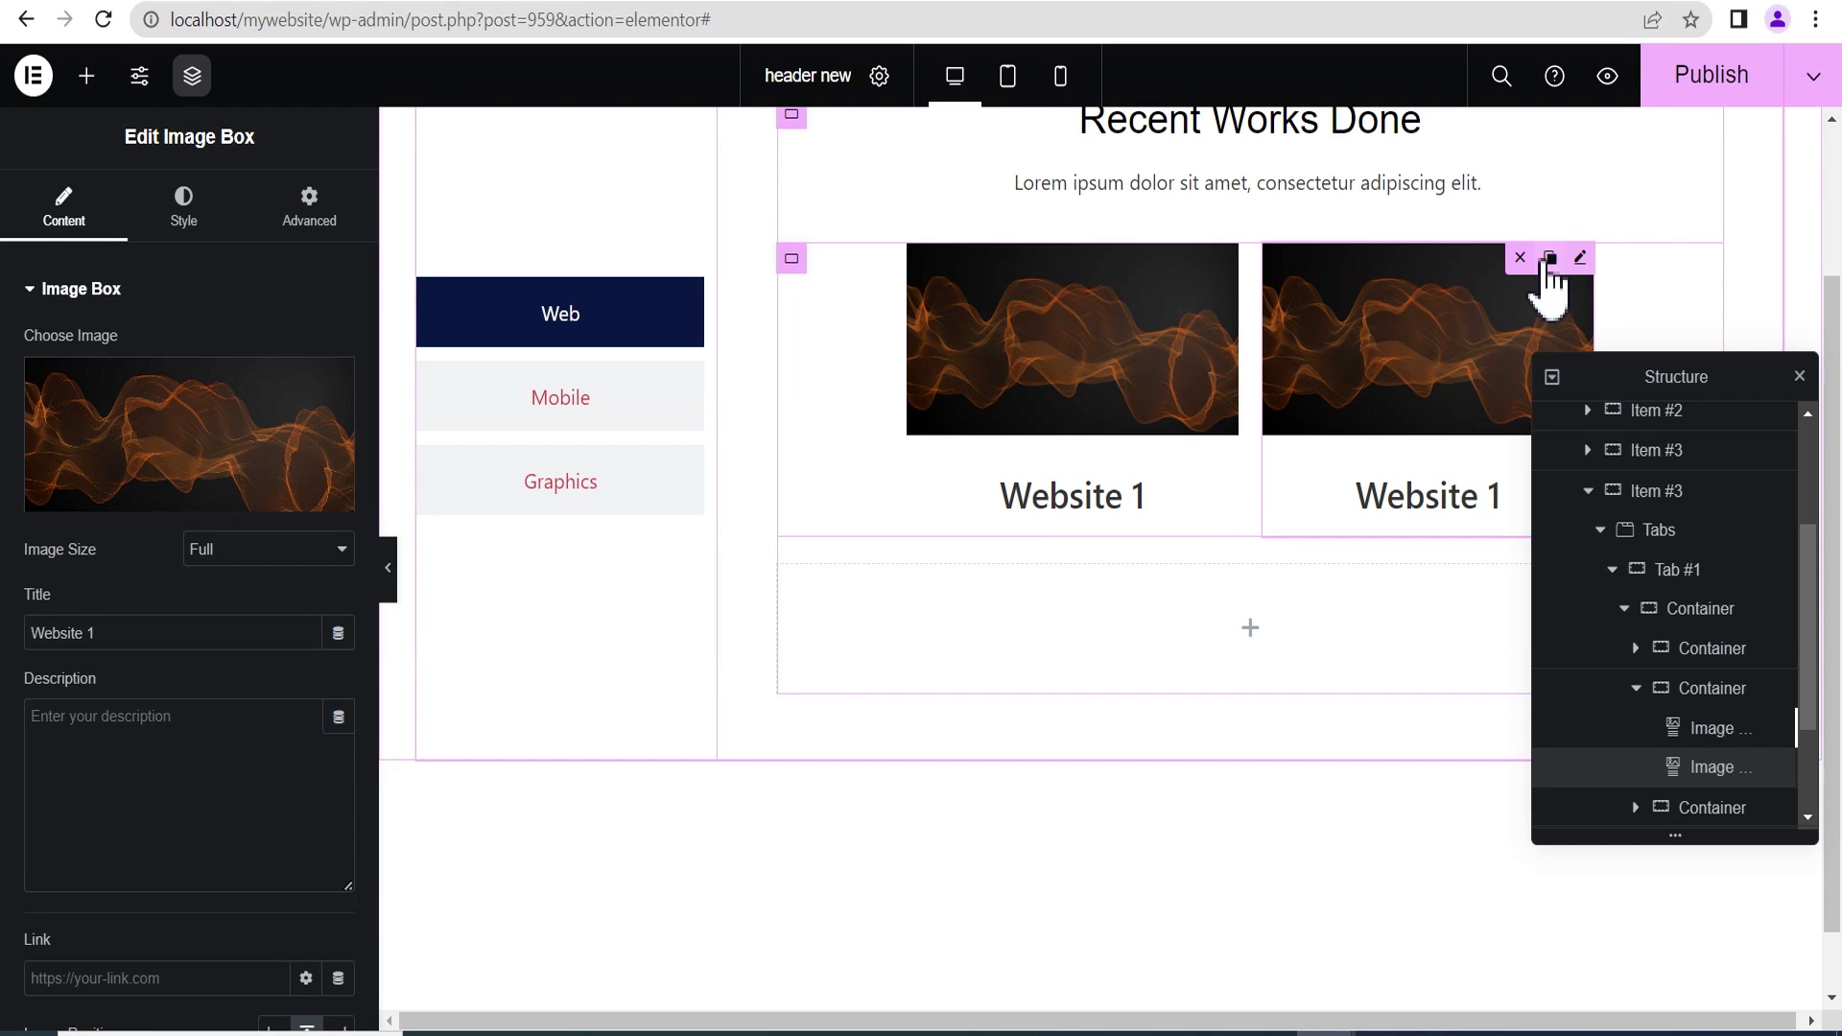
{"action": "left_click", "coordinate": [1540, 259]}
{"action": "left_click", "coordinate": [1548, 259]}
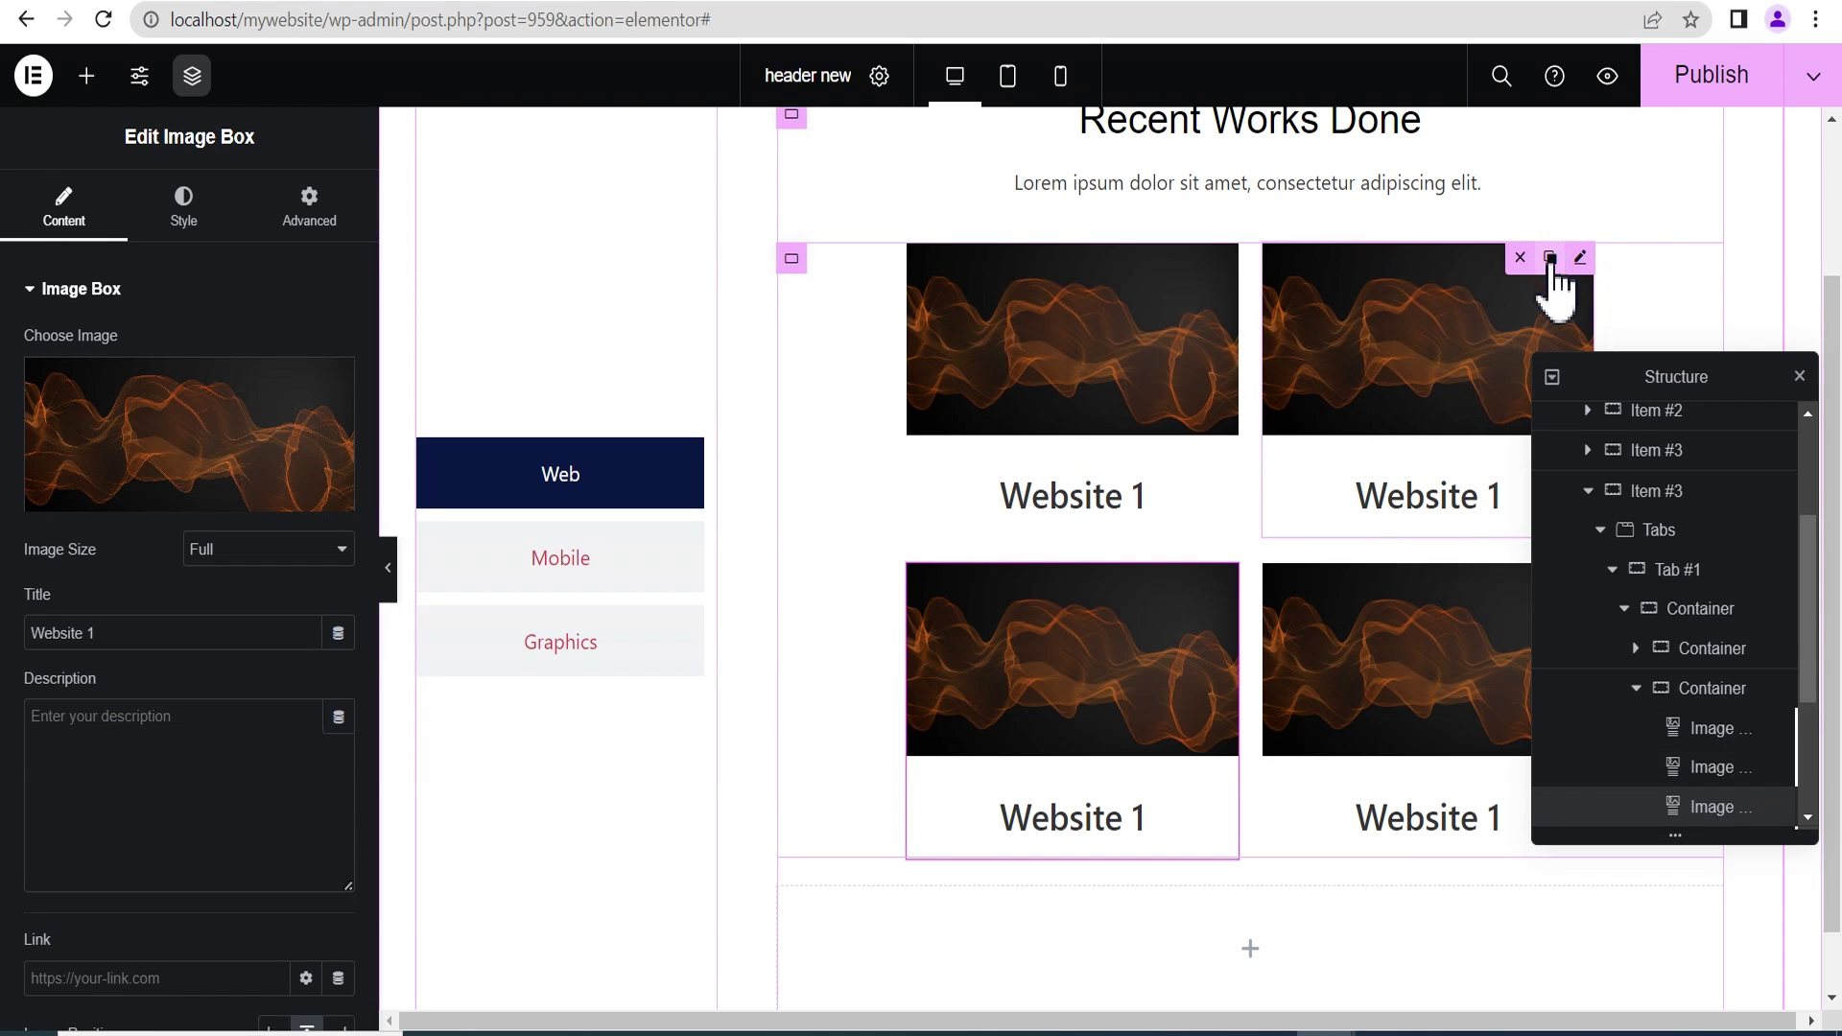
Move the Structure window off the image boxes and retitle the second box in the upper row as Website 2.
{"action": "left_click_drag", "start_coordinate": [1673, 378], "coordinate": [800, 551]}
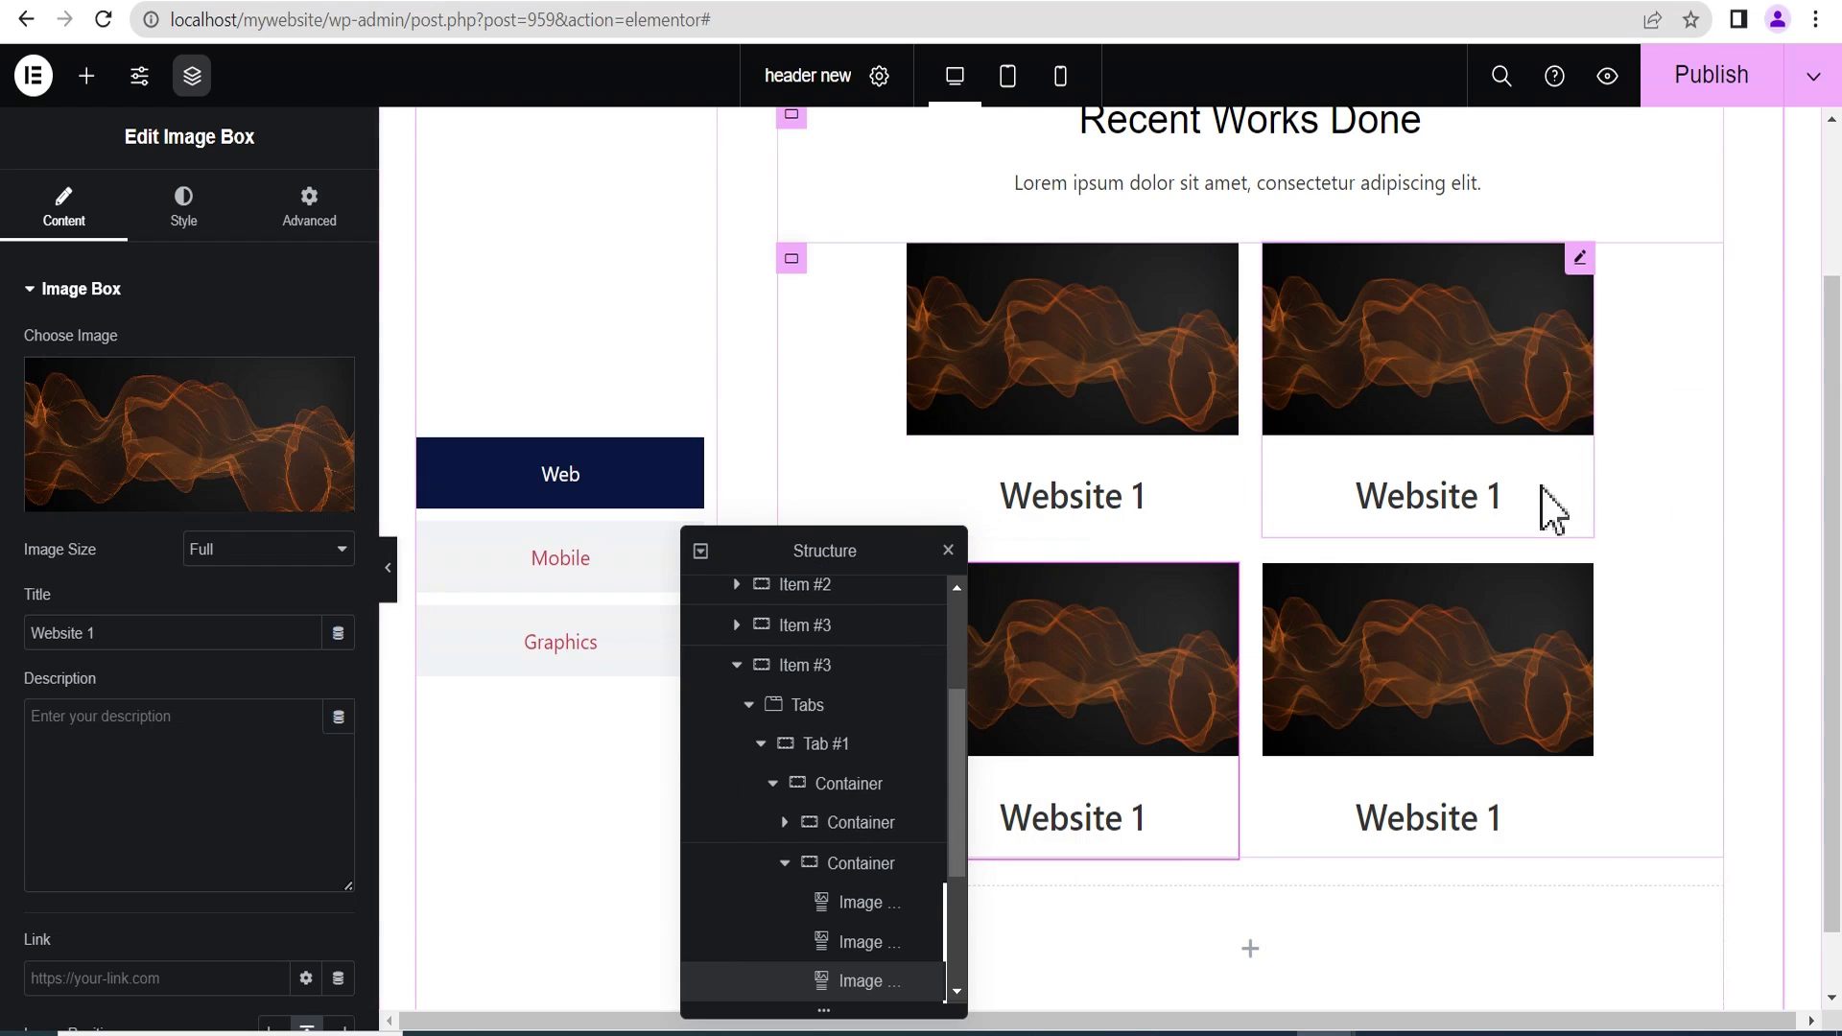
{"action": "left_click", "coordinate": [1580, 259]}
{"action": "left_click", "coordinate": [124, 631]}
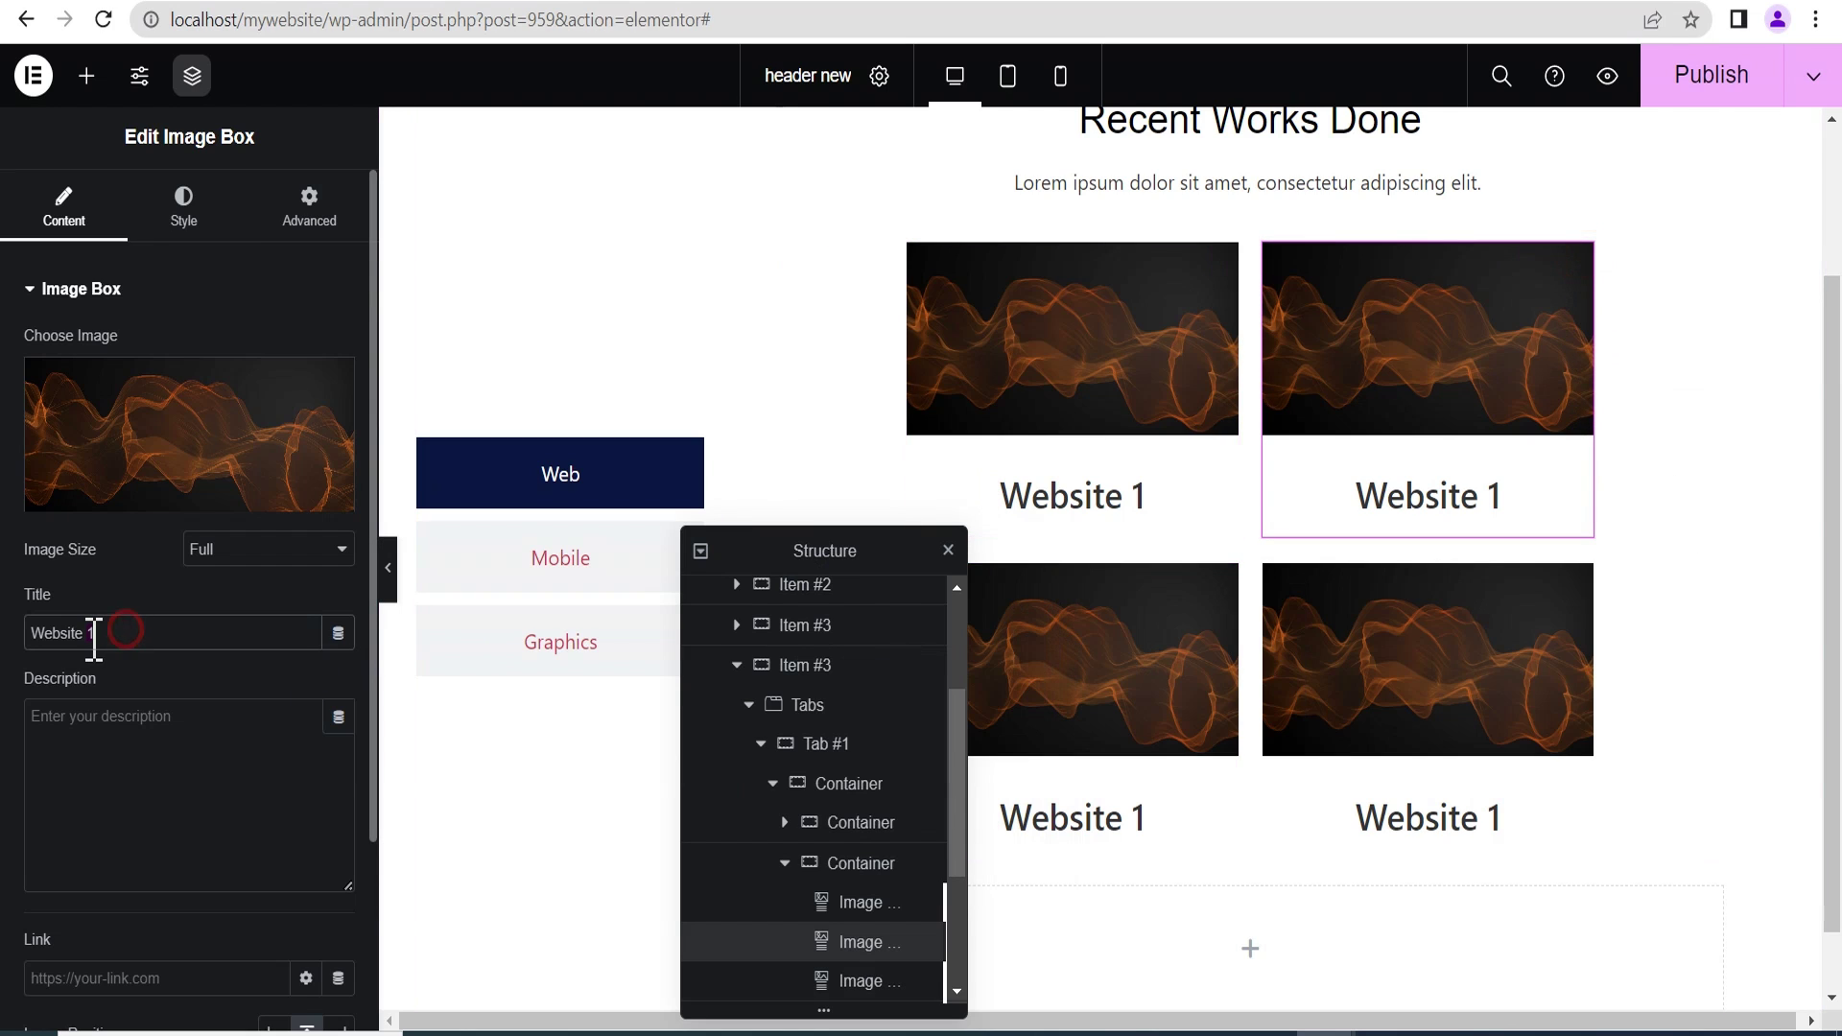
{"action": "key", "text": "BackSpace"}
{"action": "type", "text": "2"}
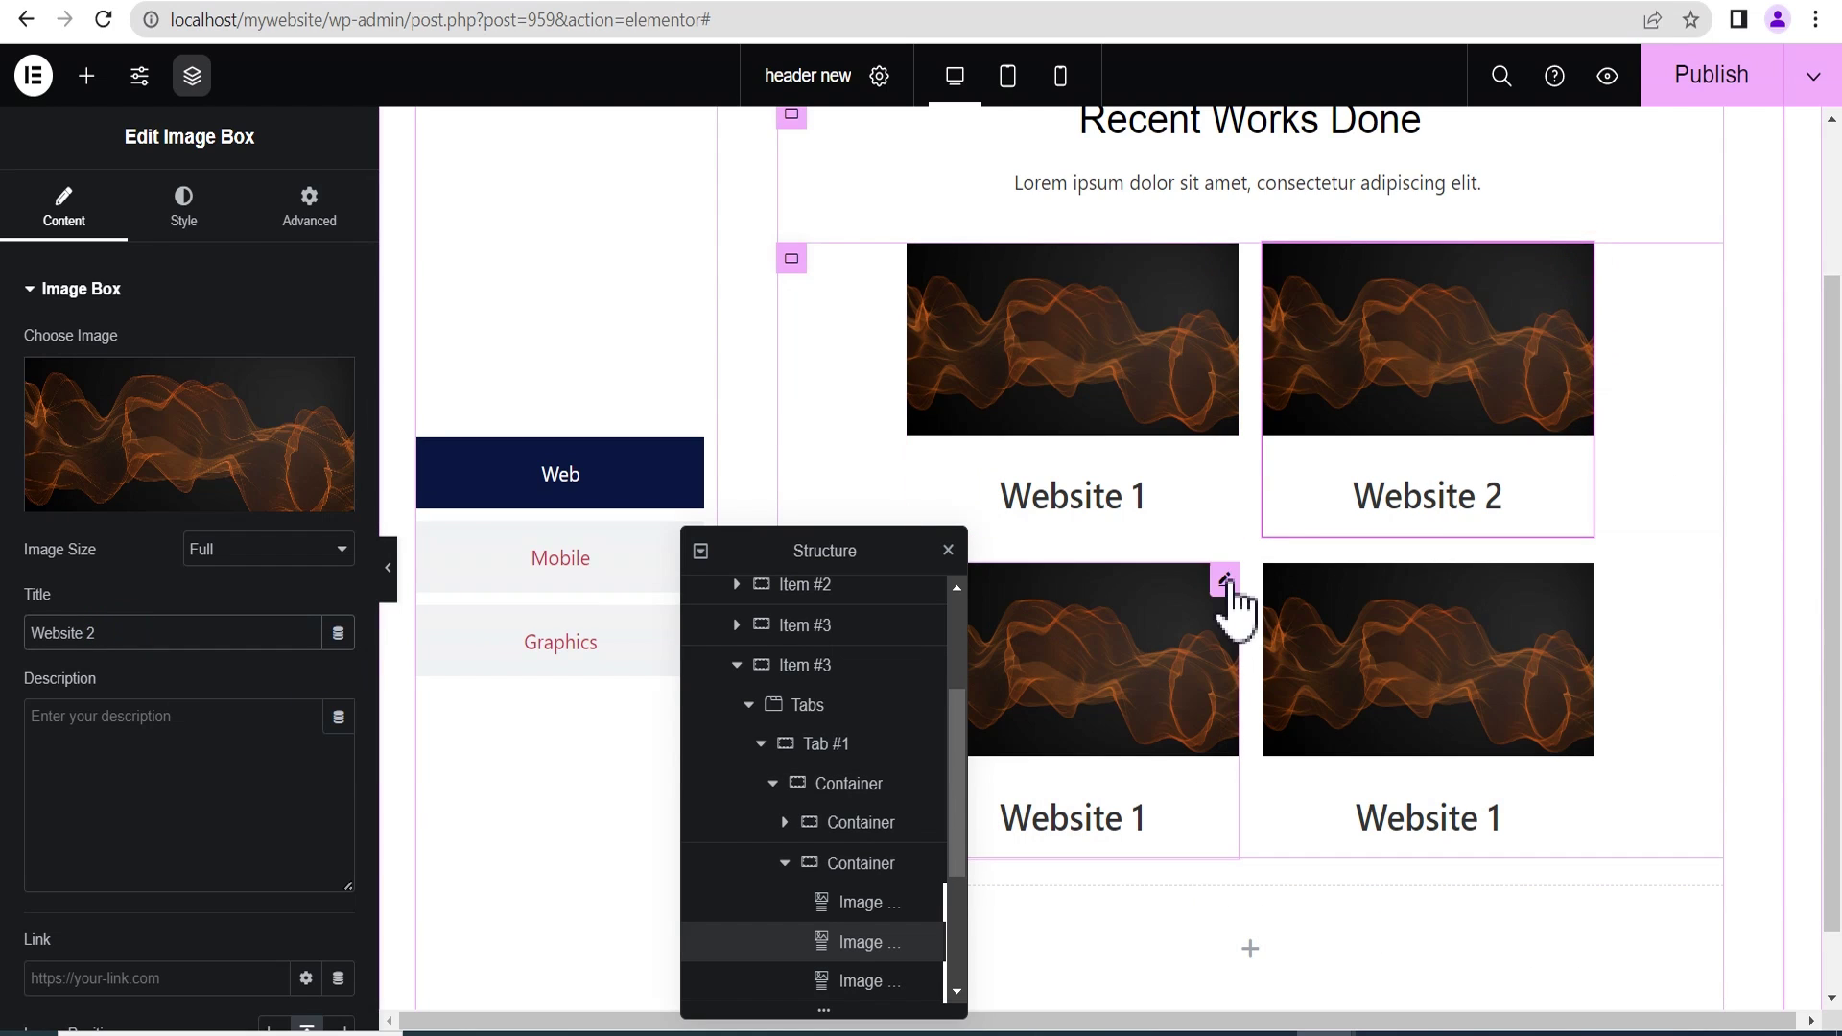
Retitle the first image box in the lower row as Website 3.
{"action": "left_click", "coordinate": [1225, 576]}
{"action": "left_click", "coordinate": [103, 632]}
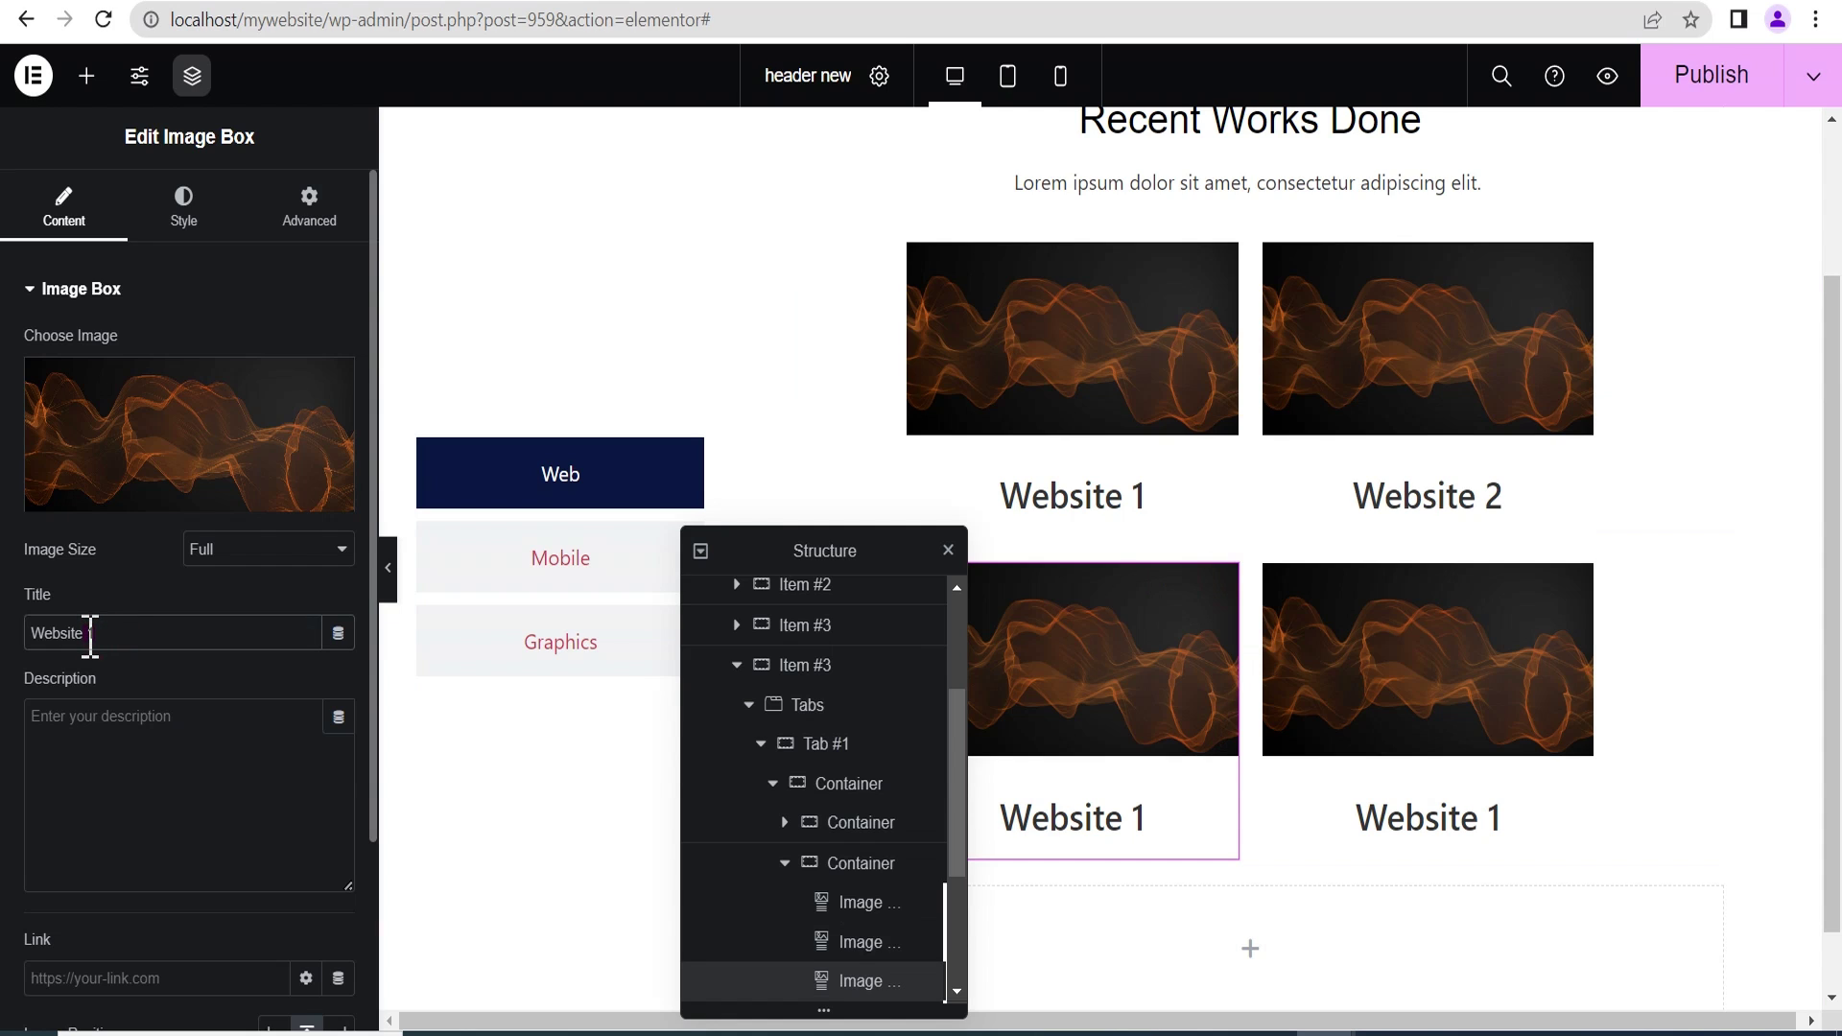
{"action": "key", "text": "BackSpace"}
{"action": "key", "text": "BackSpace"}
{"action": "type", "text": "3"}
{"action": "left_click", "coordinate": [83, 633]}
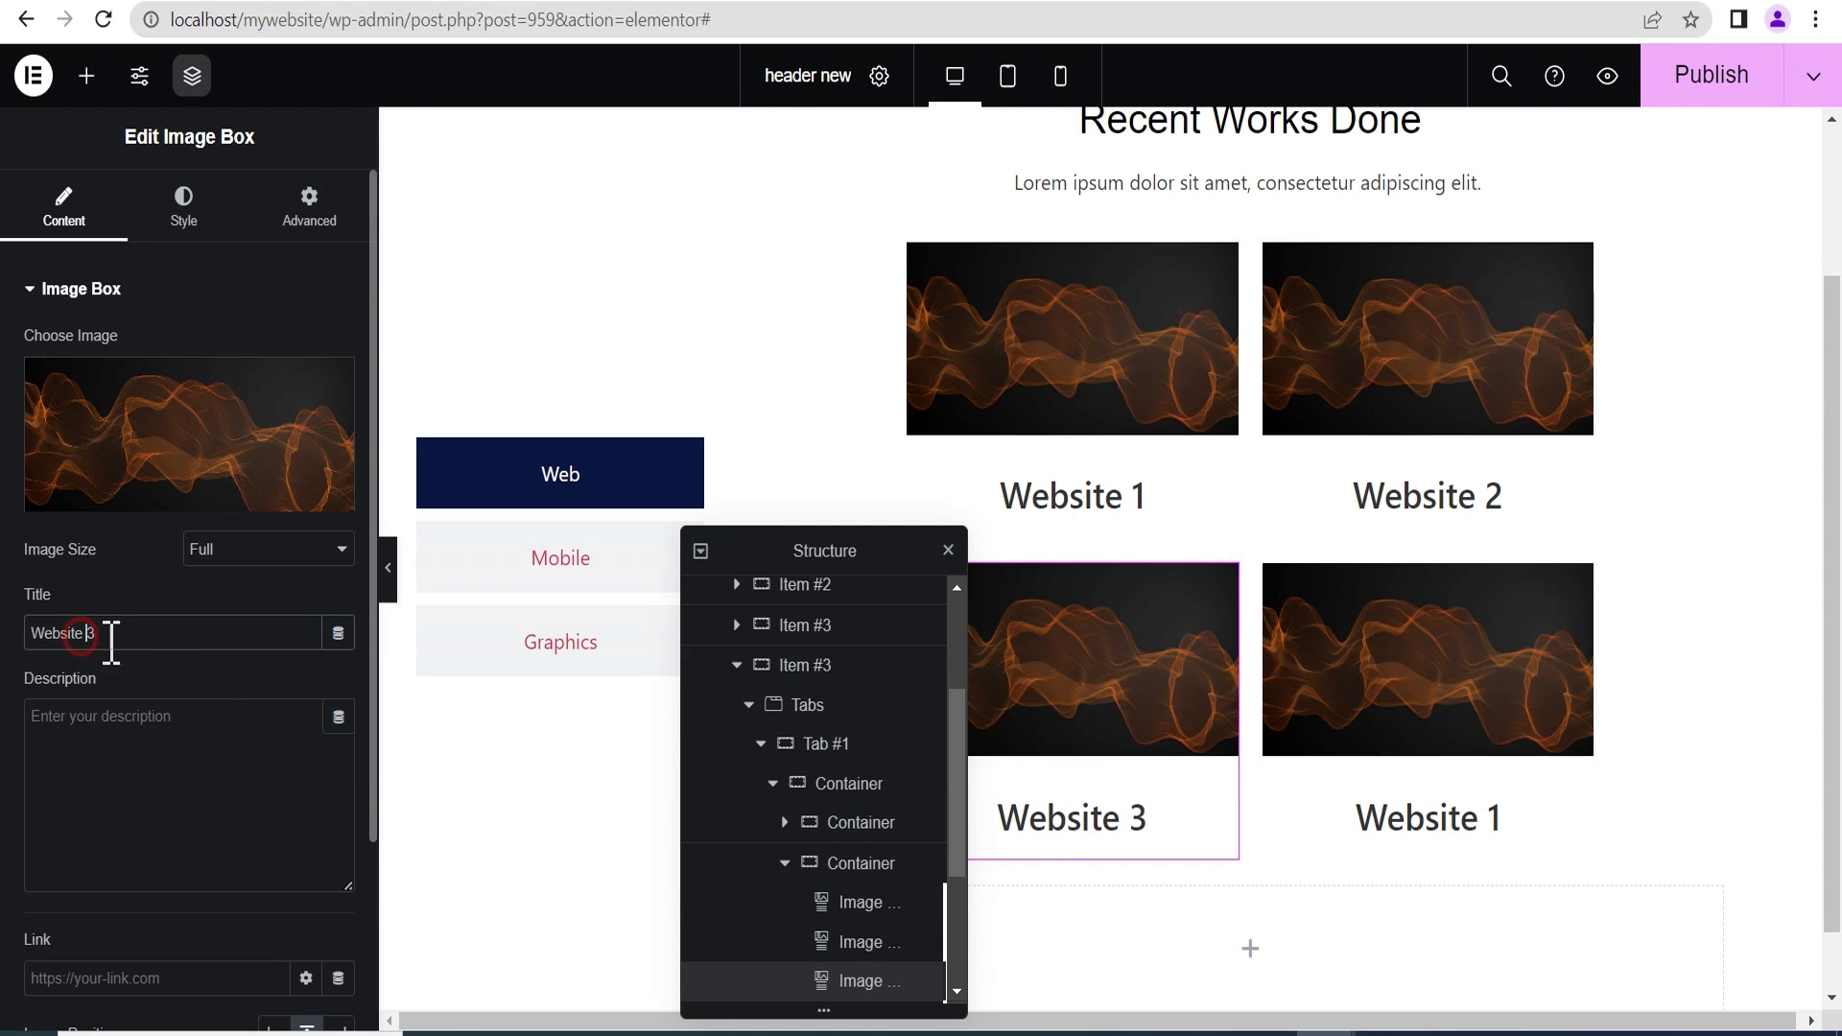
Retitle the second image box in the lower row as Website 4.
{"action": "left_click", "coordinate": [1579, 576]}
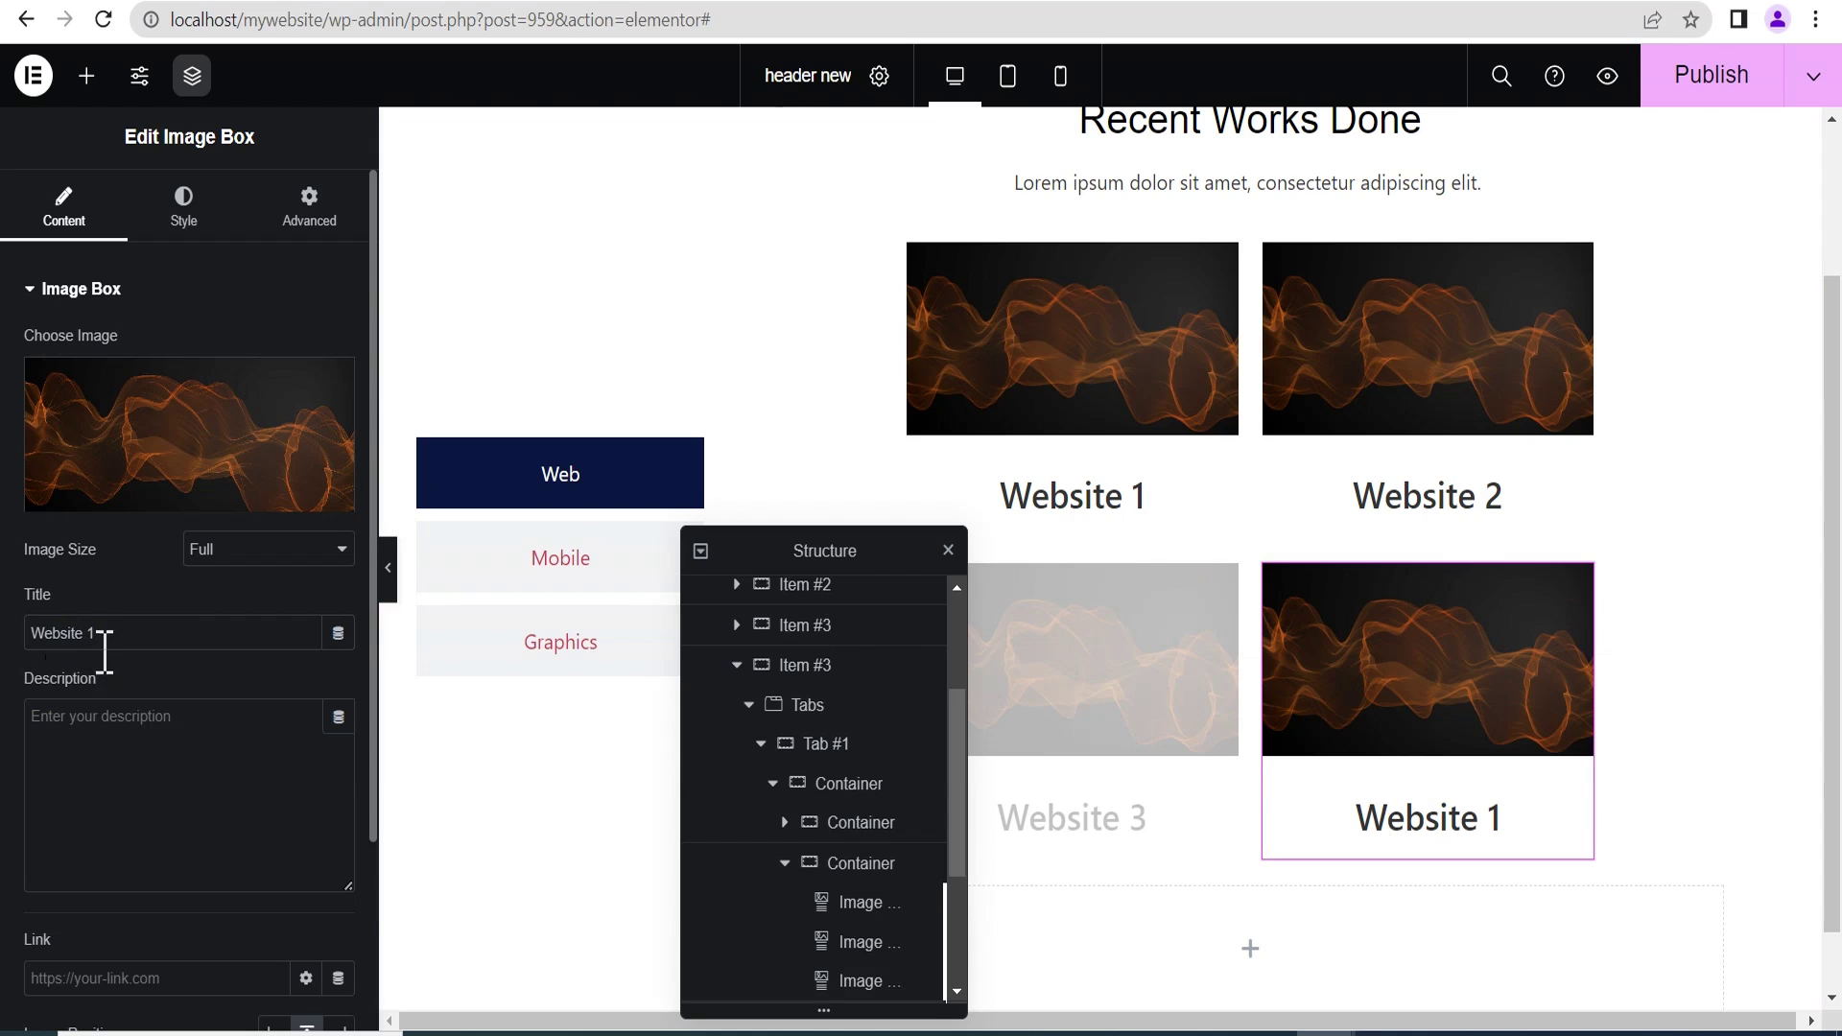
{"action": "left_click", "coordinate": [95, 633]}
{"action": "key", "text": "BackSpace"}
{"action": "type", "text": "3"}
{"action": "key", "text": "BackSpace"}
{"action": "type", "text": "4"}
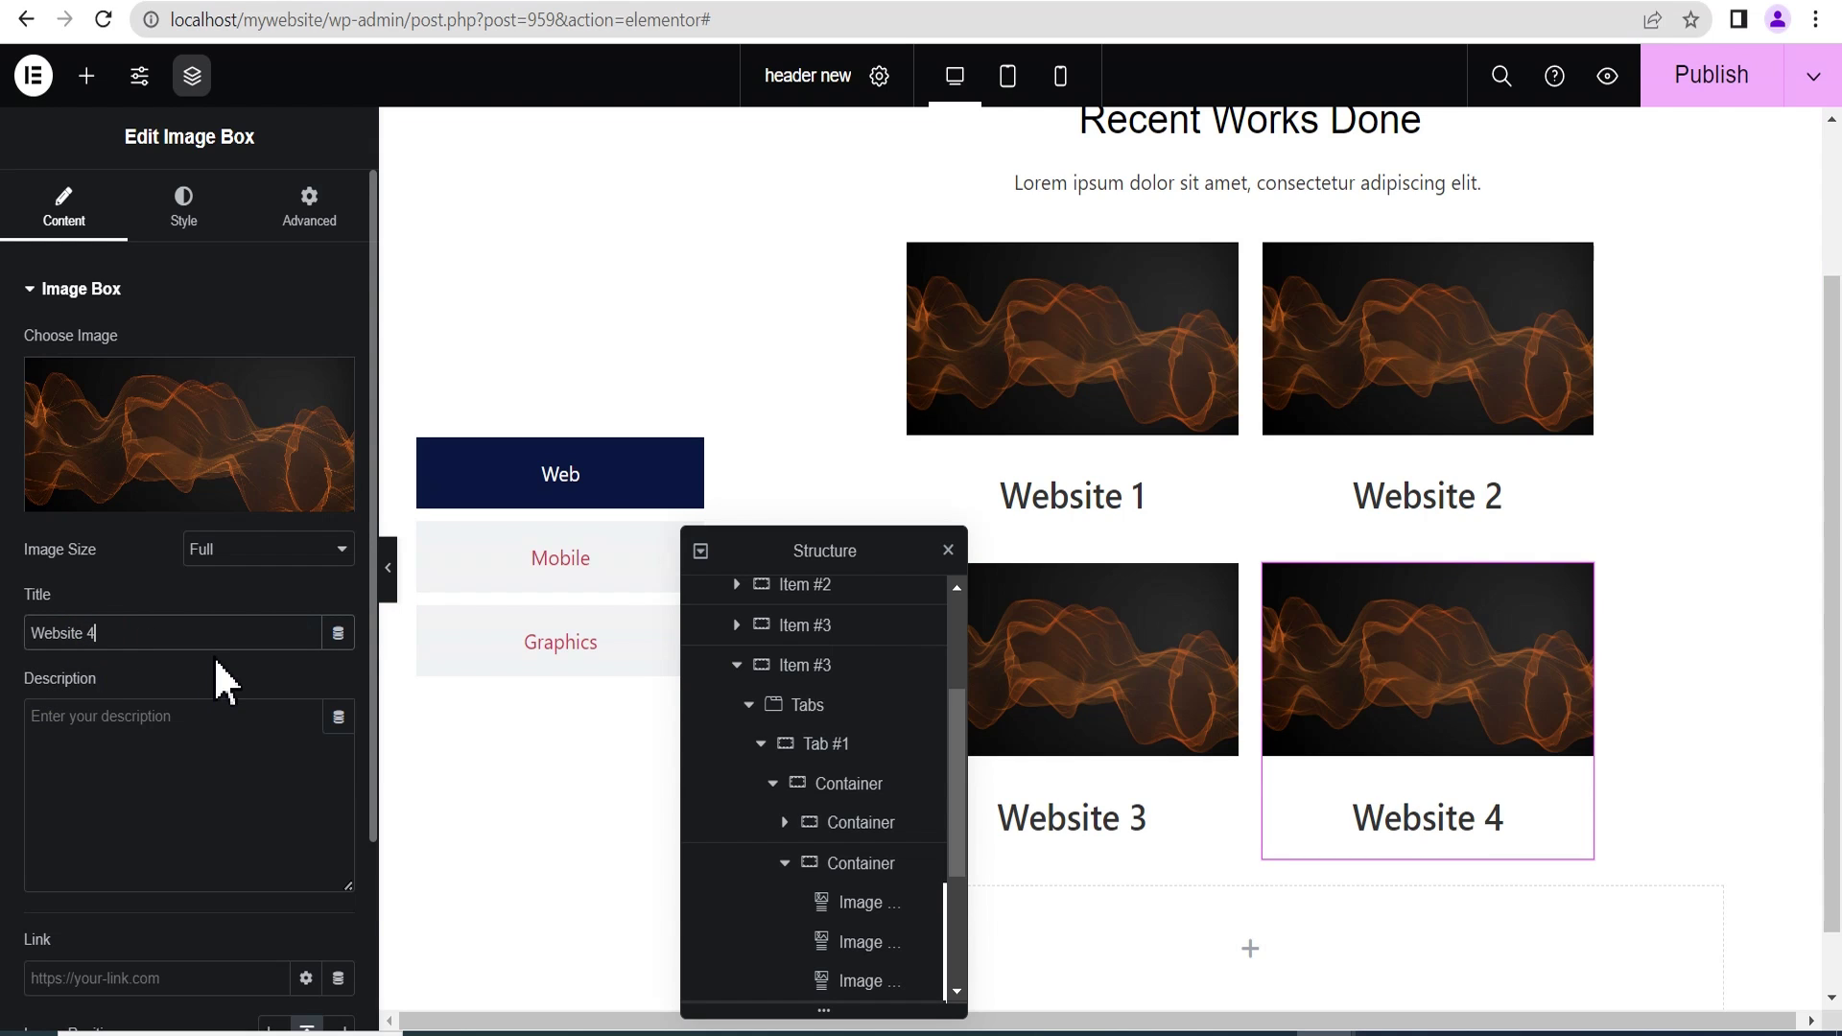
Add a Button widget to the empty container below the image boxes and close the Structure window.
{"action": "scroll", "coordinate": [1225, 625], "scroll_direction": "down", "scroll_amount": 1}
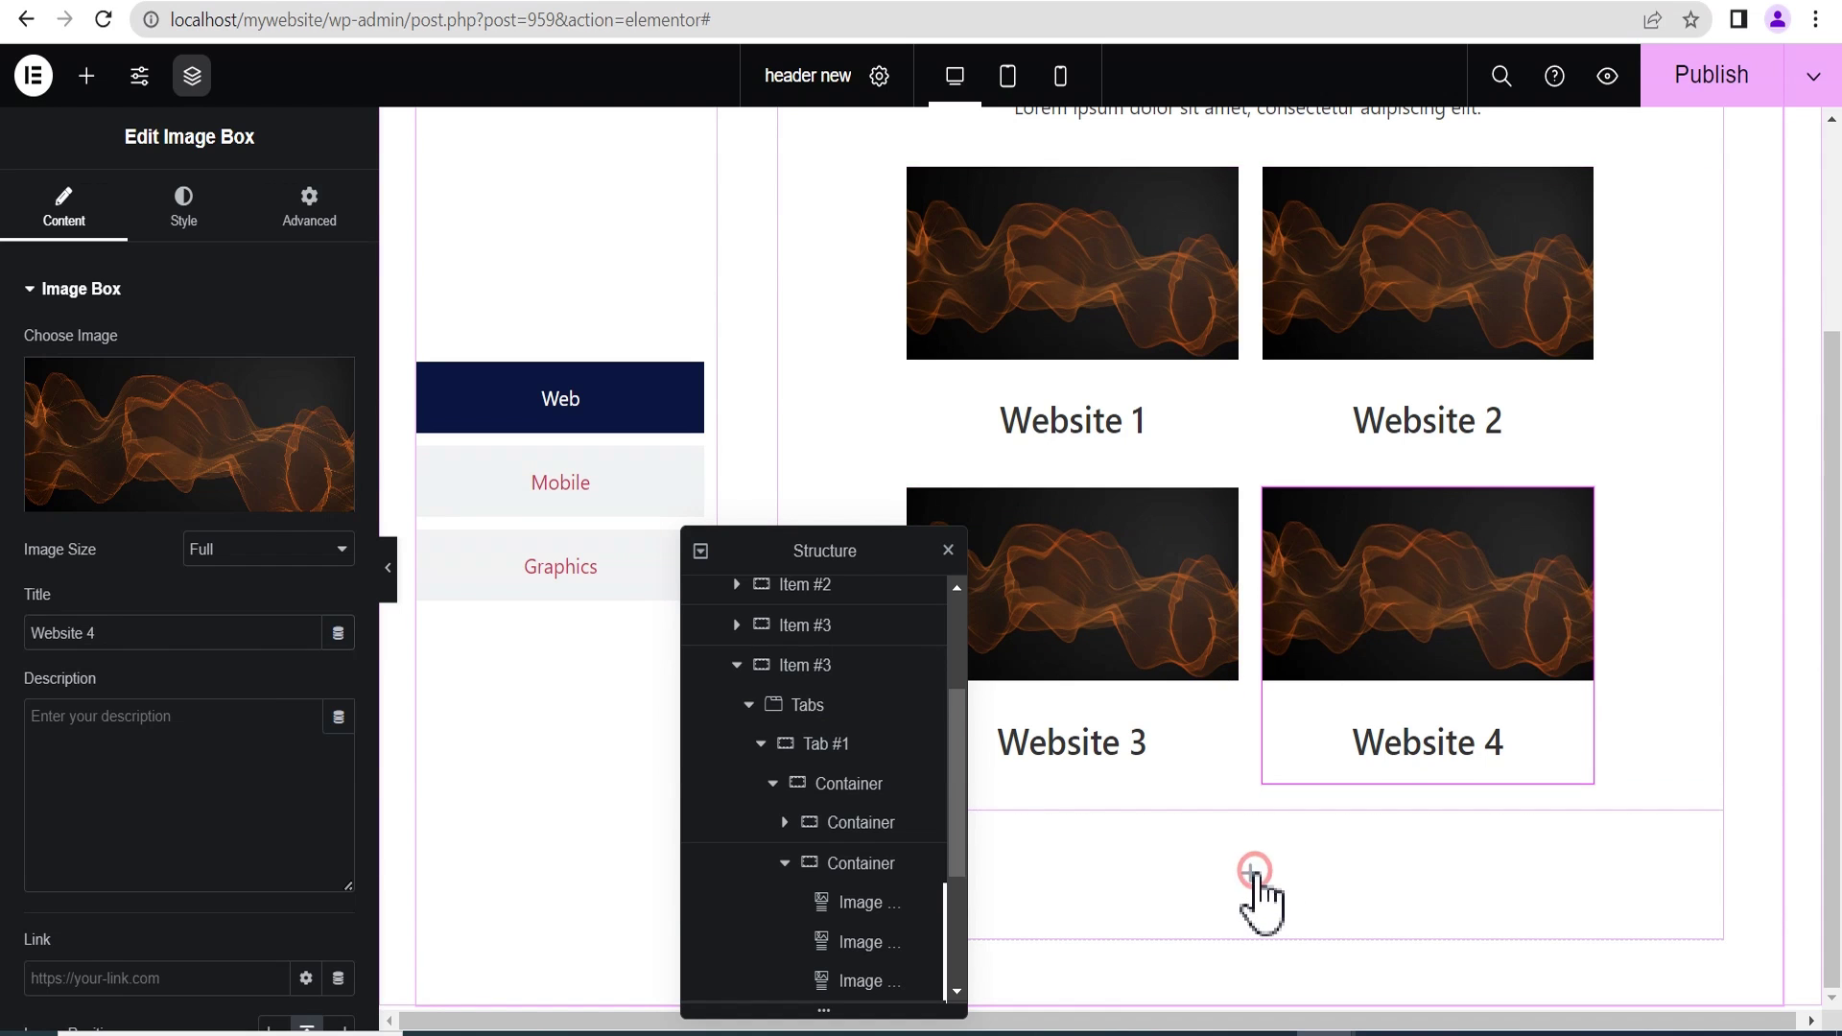
{"action": "left_click", "coordinate": [1252, 872]}
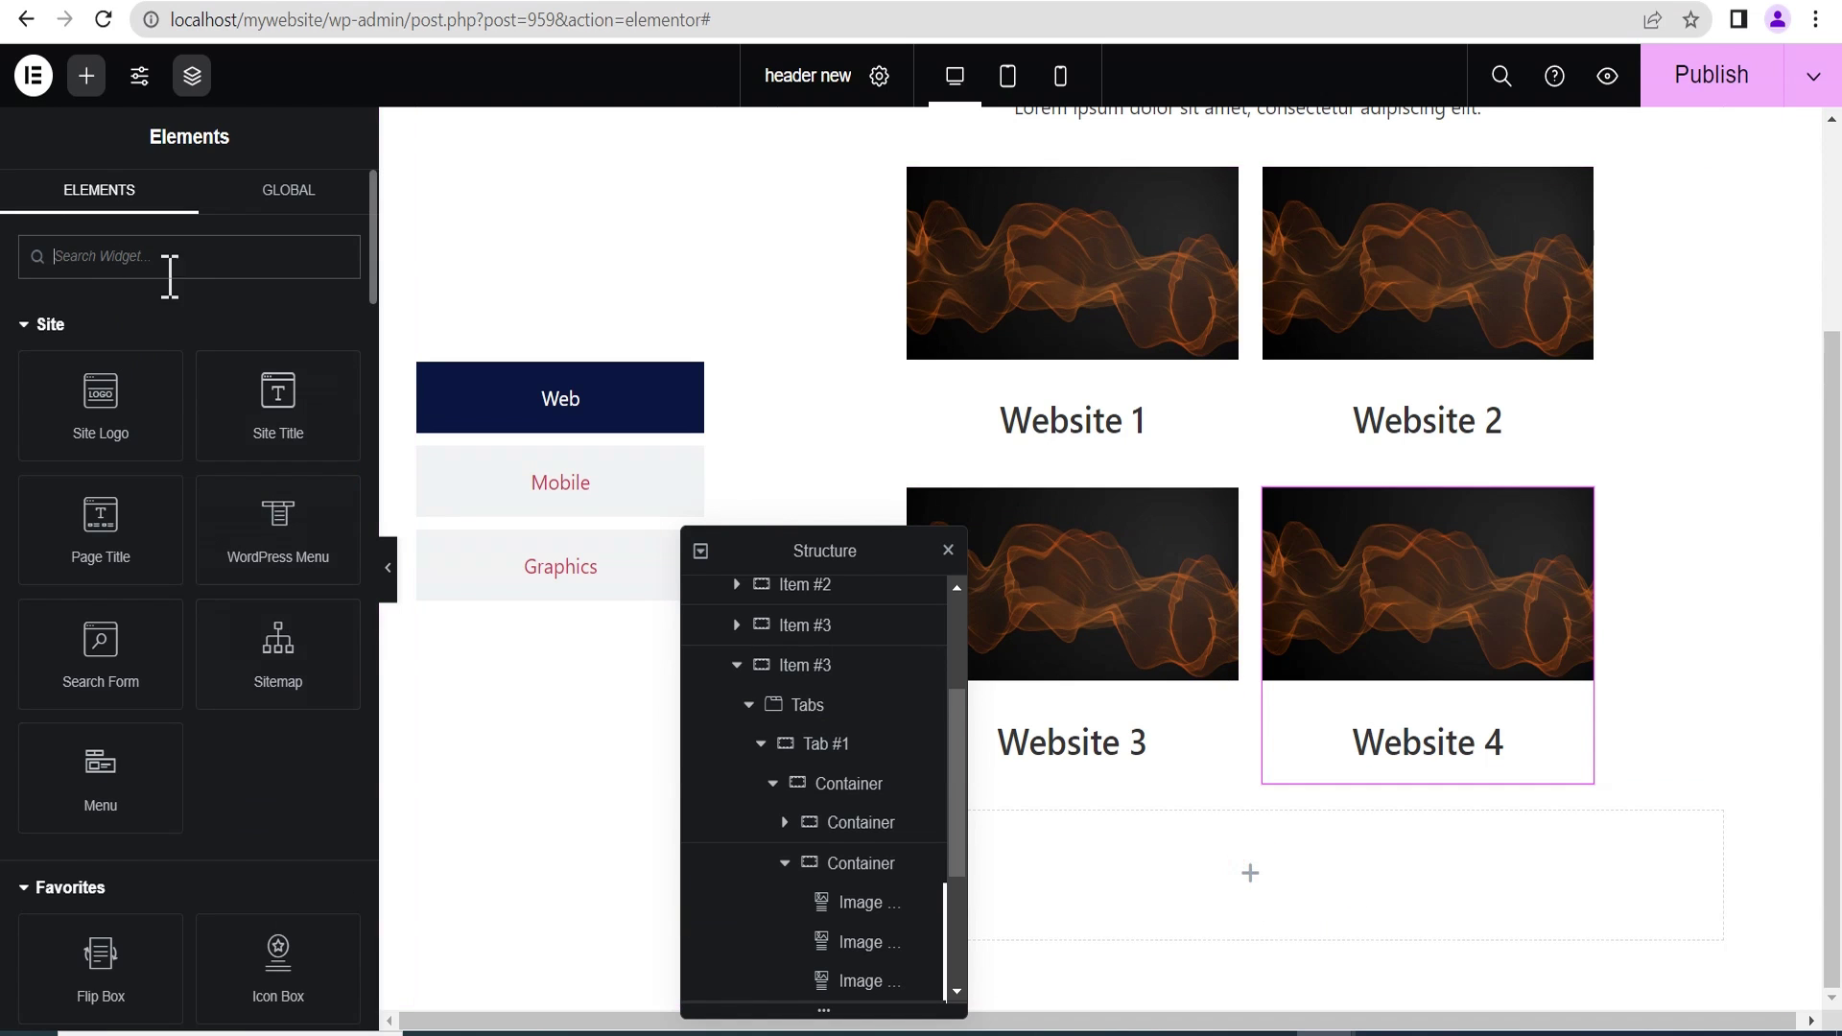
{"action": "type", "text": "but"}
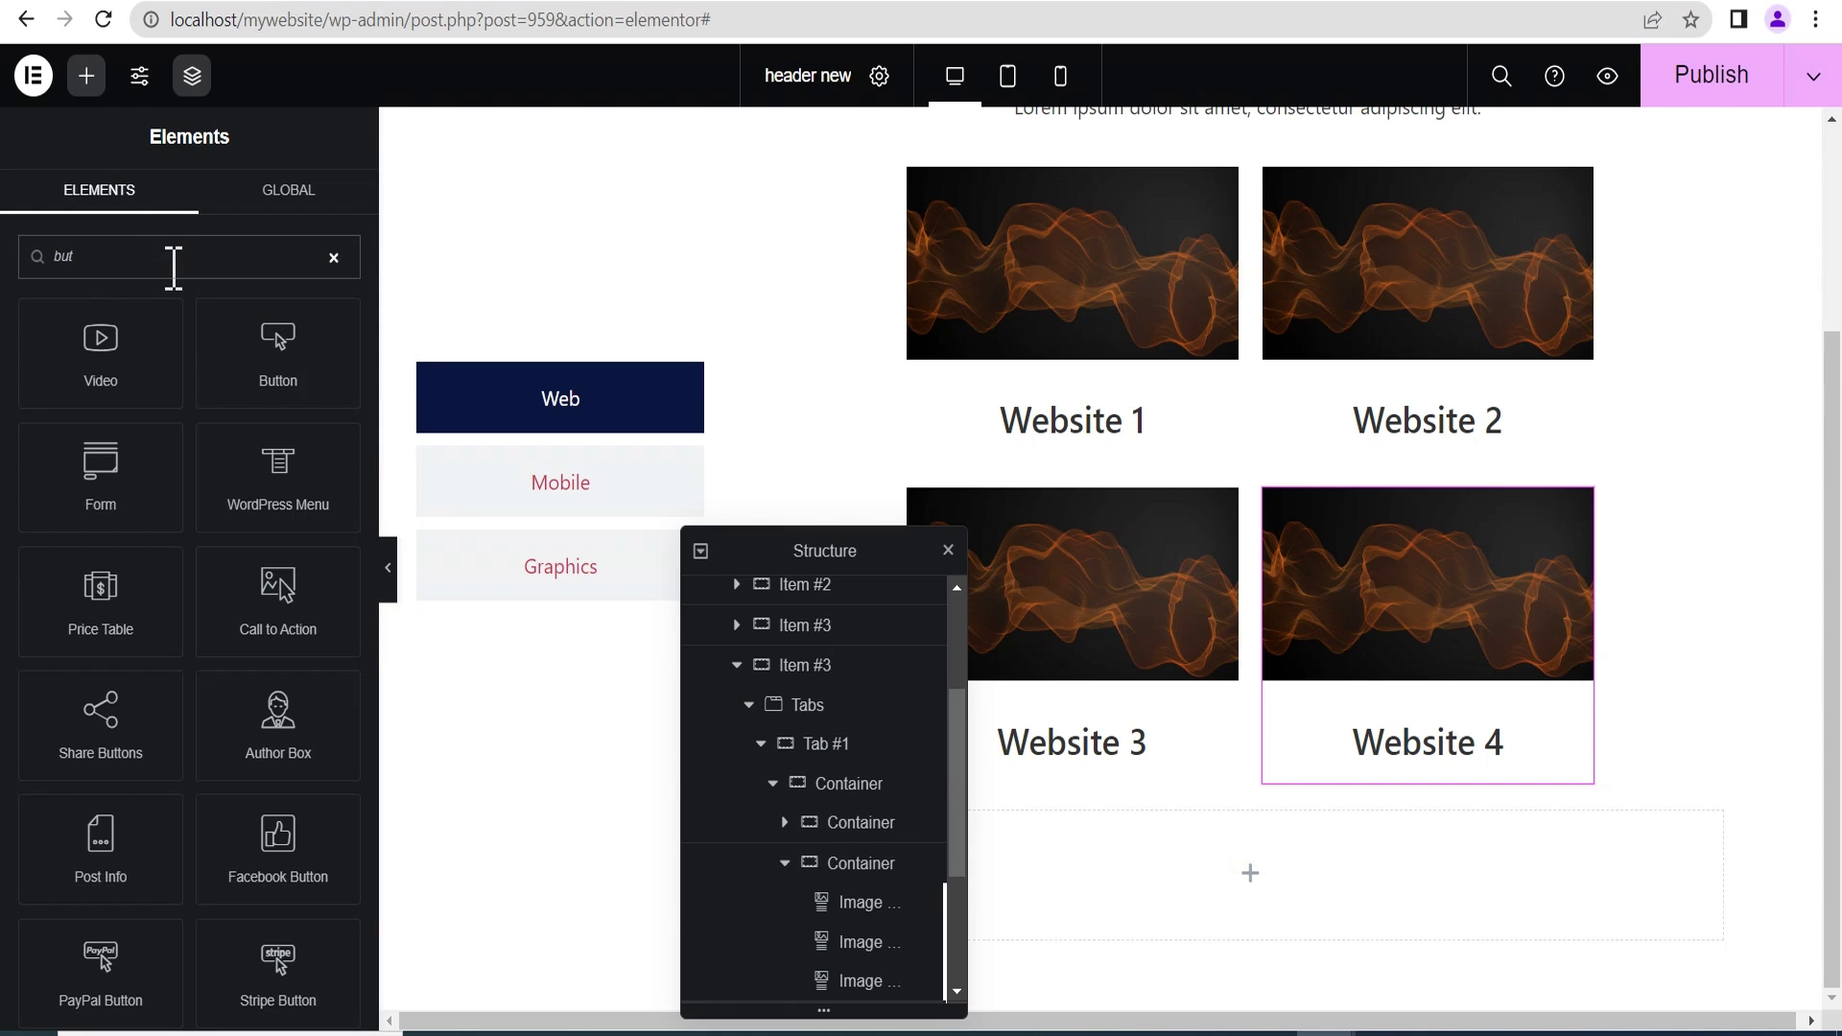
{"action": "left_click_drag", "start_coordinate": [244, 345], "coordinate": [1237, 892]}
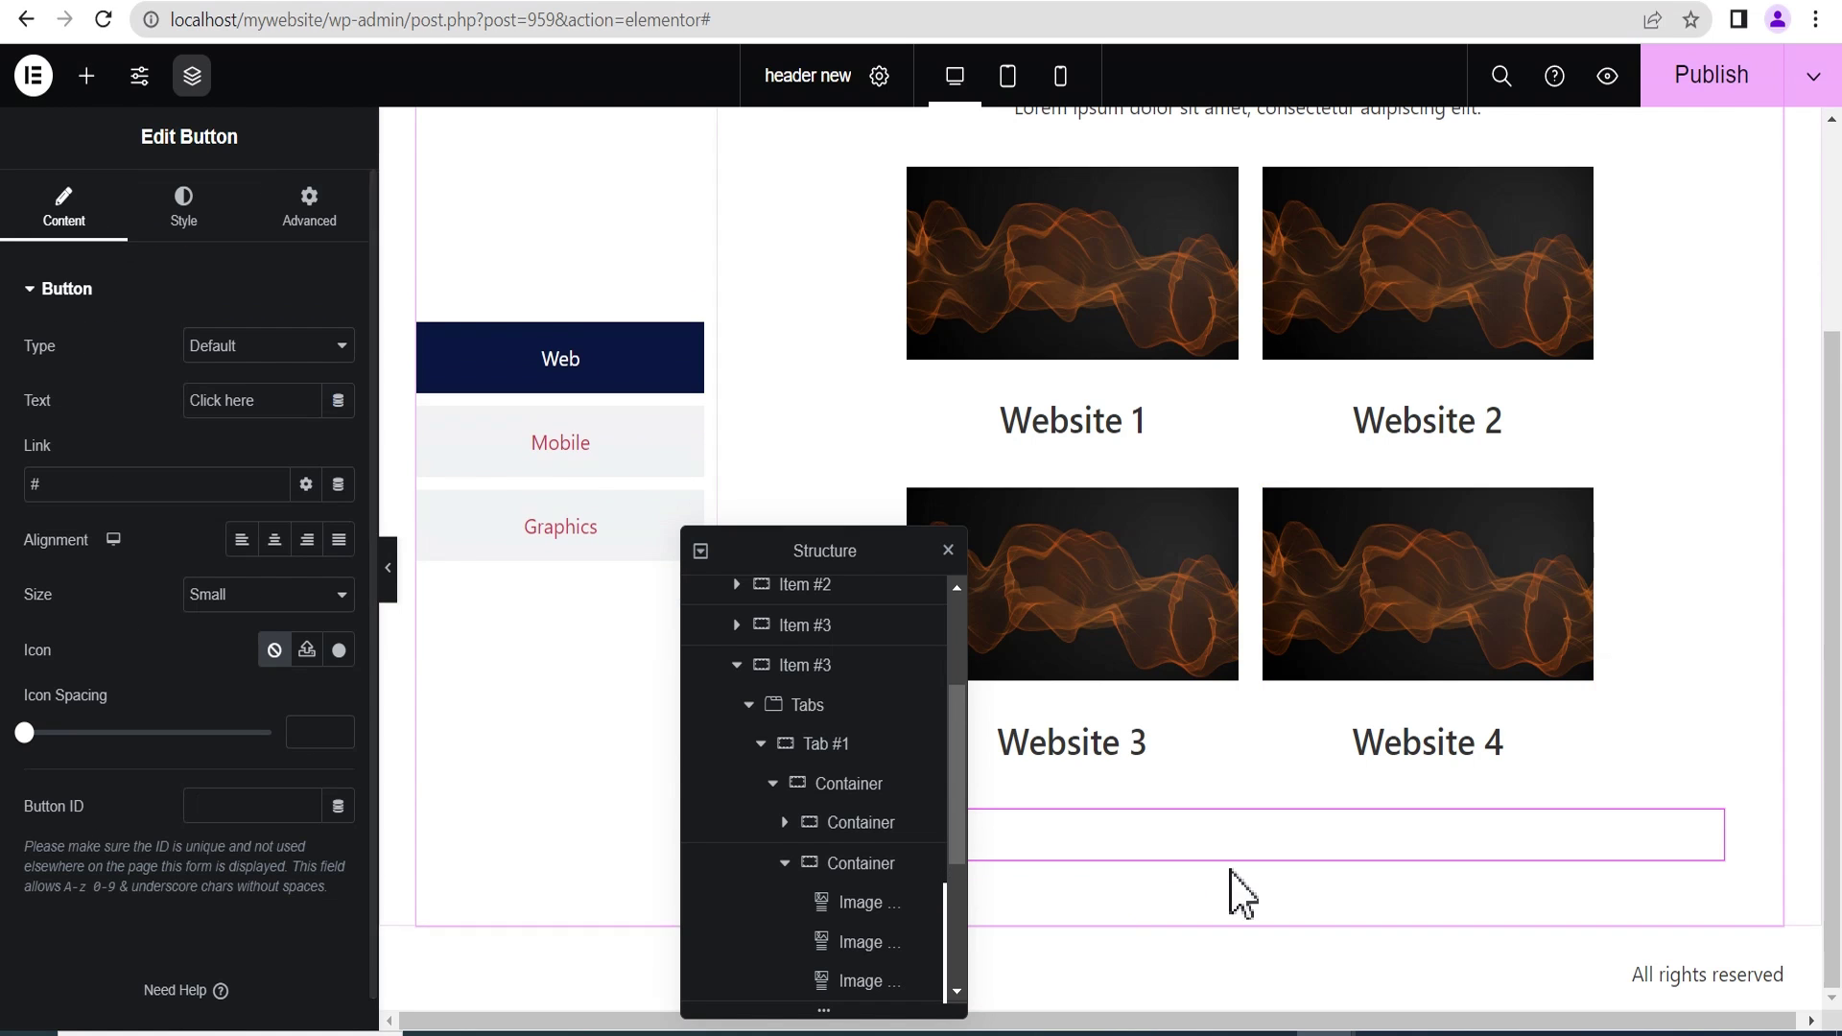
{"action": "left_click", "coordinate": [948, 549]}
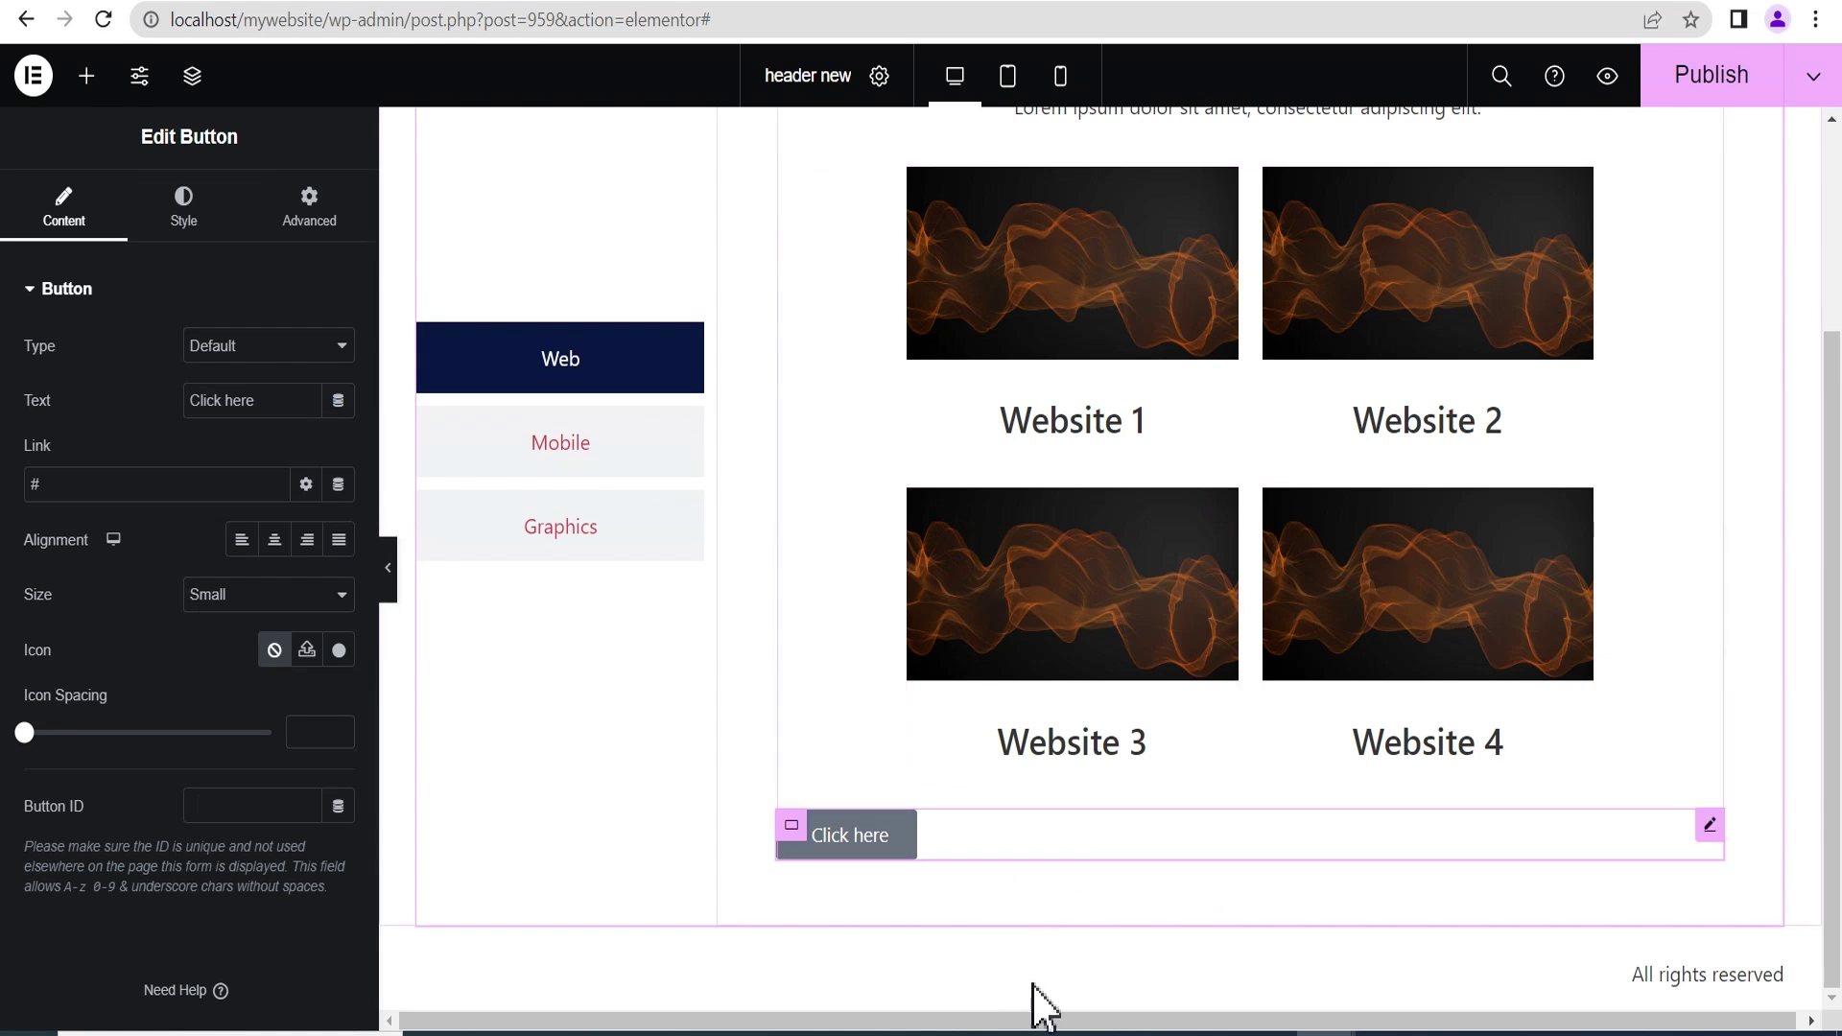
Set both Justify Content and Align Items to Center on the button's container.
{"action": "left_click", "coordinate": [789, 826]}
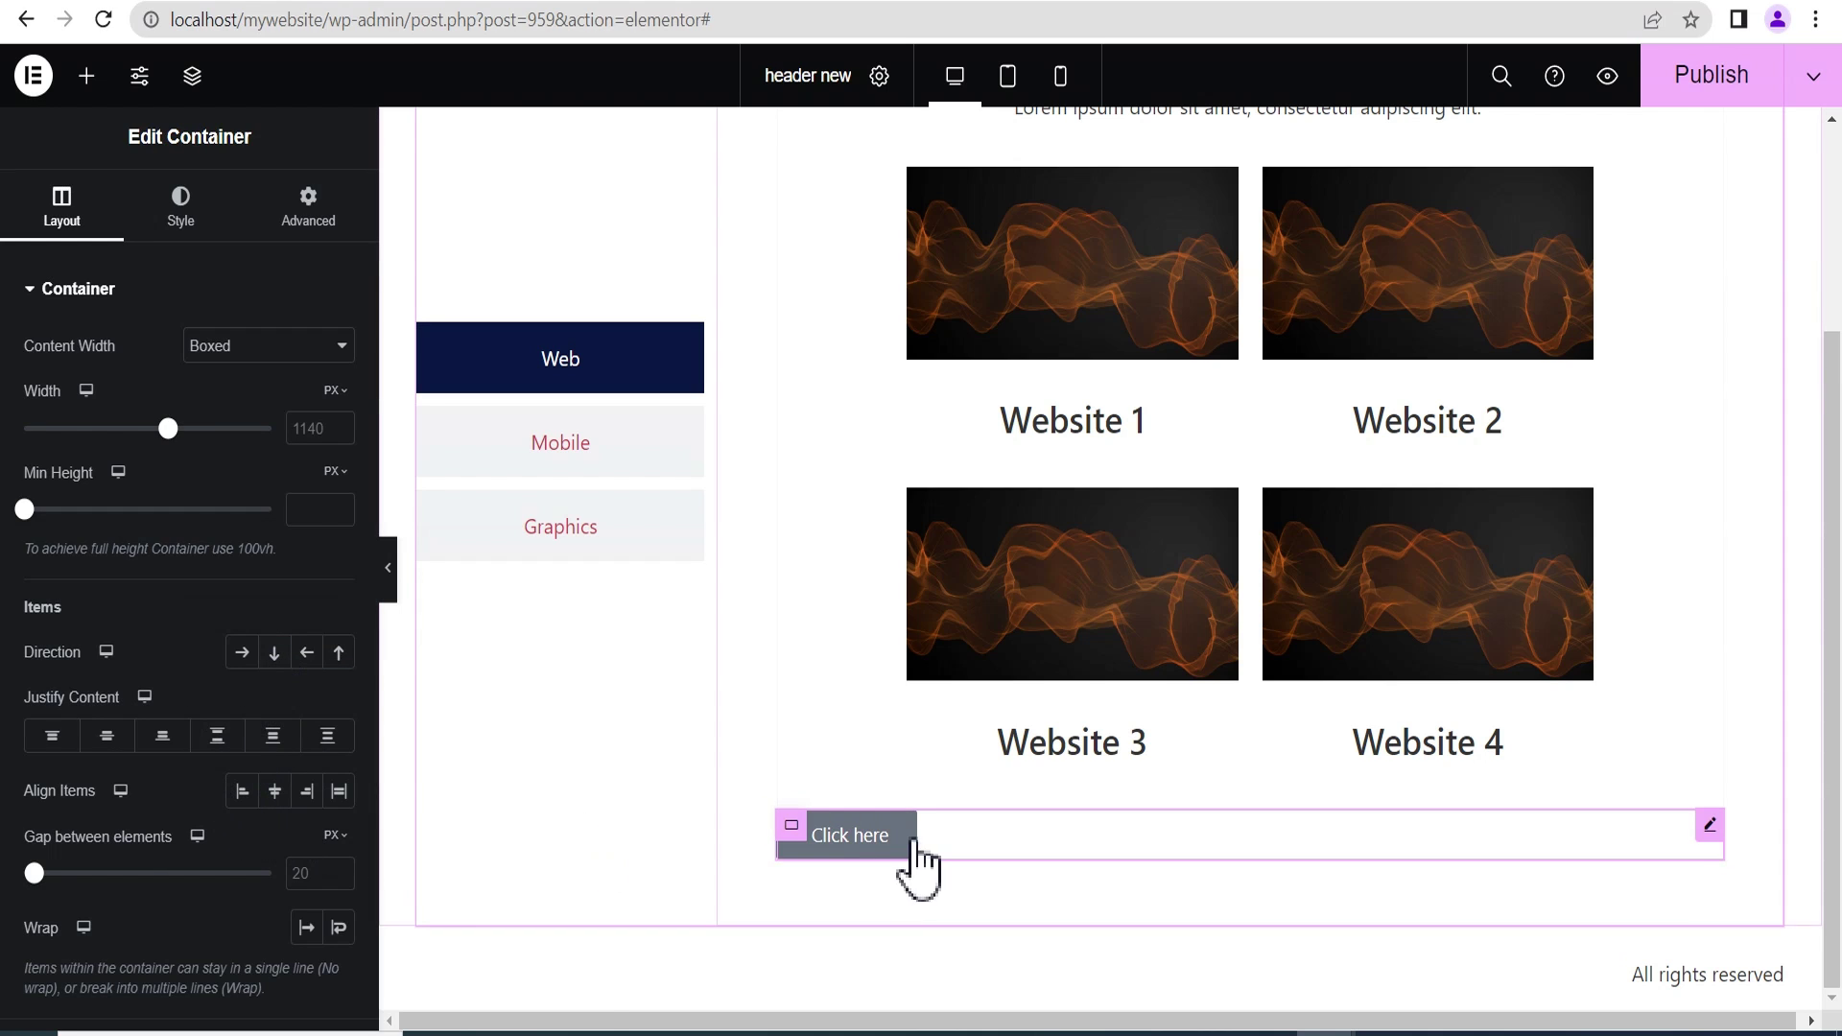
{"action": "left_click", "coordinate": [1709, 827]}
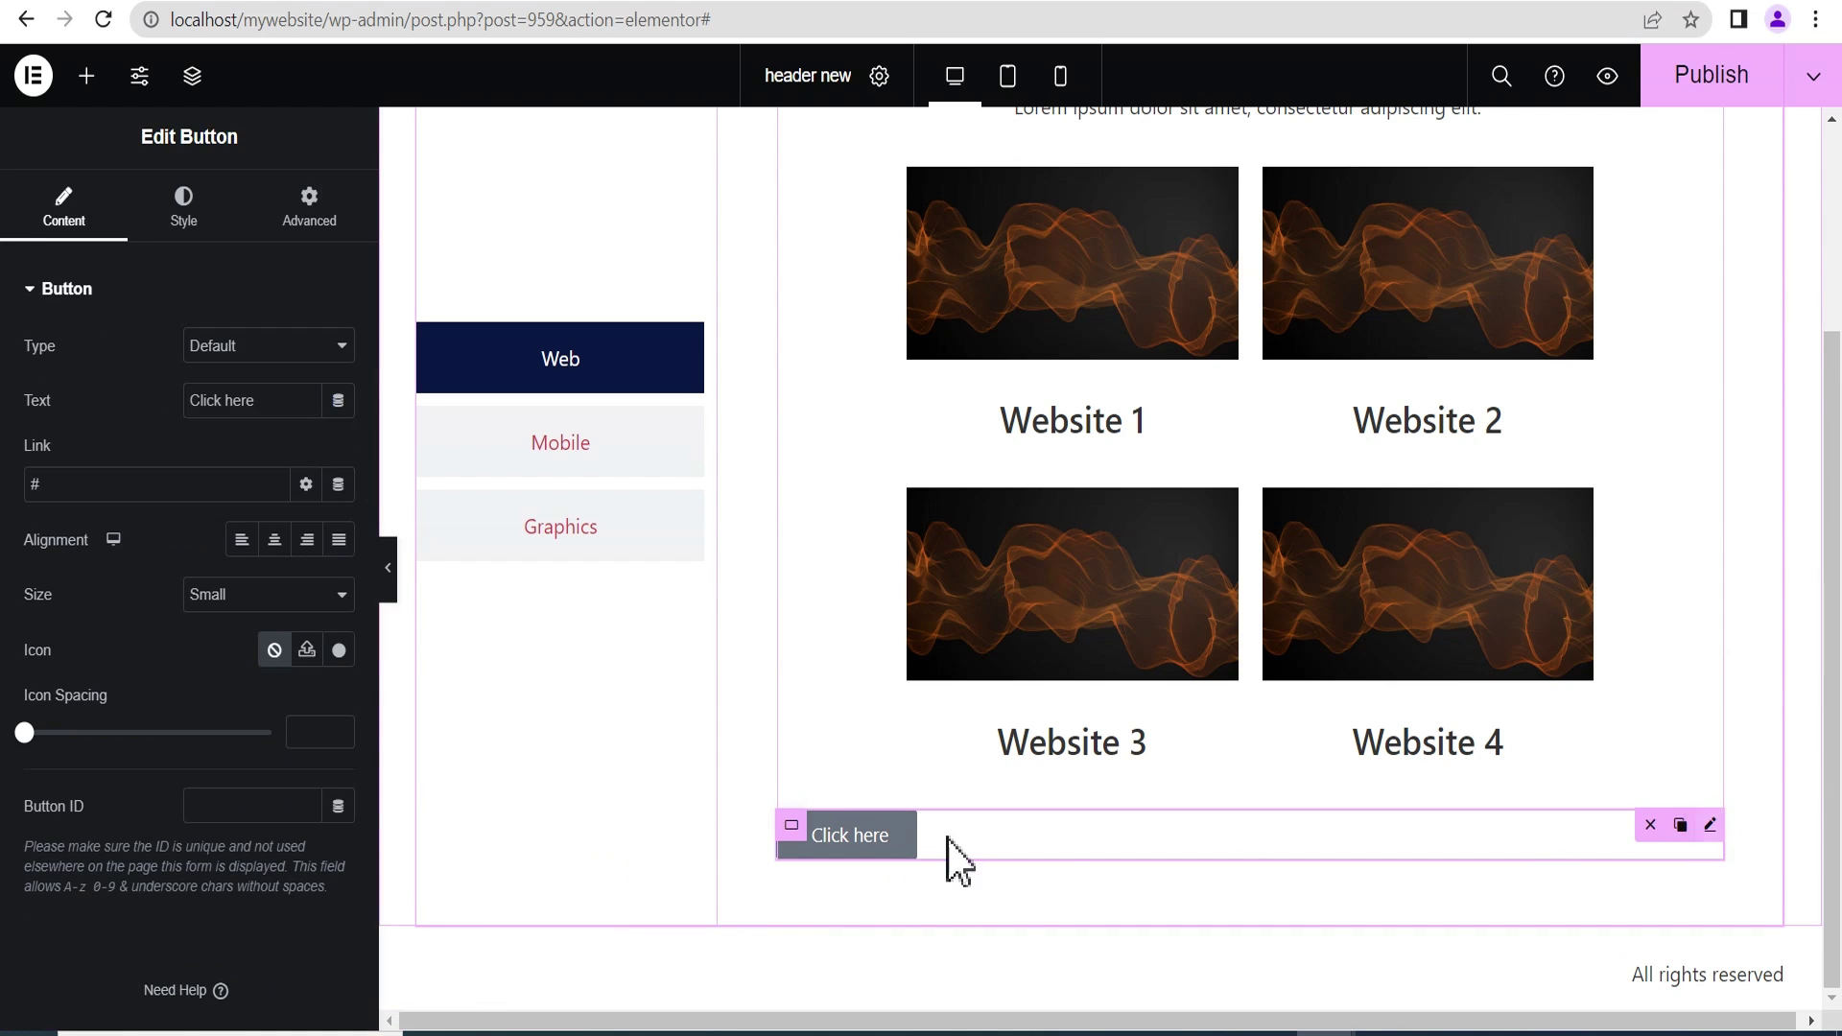
{"action": "left_click", "coordinate": [790, 825]}
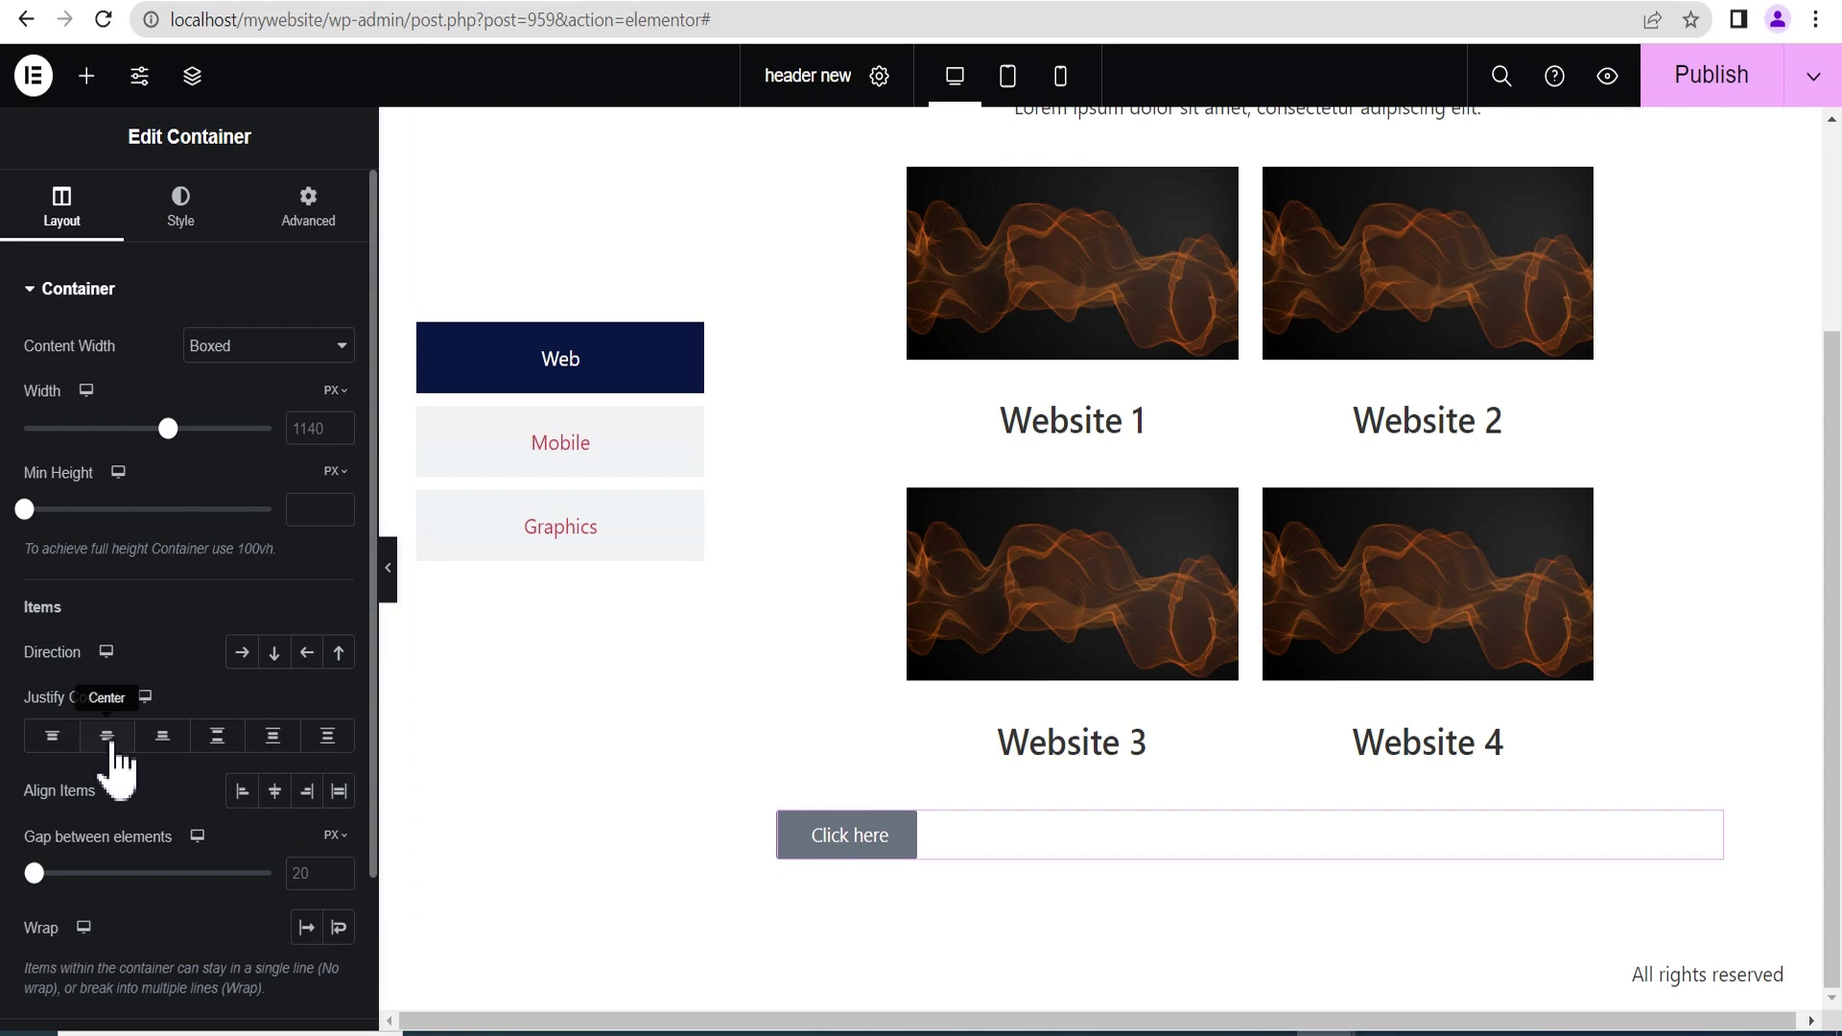
{"action": "left_click", "coordinate": [108, 736]}
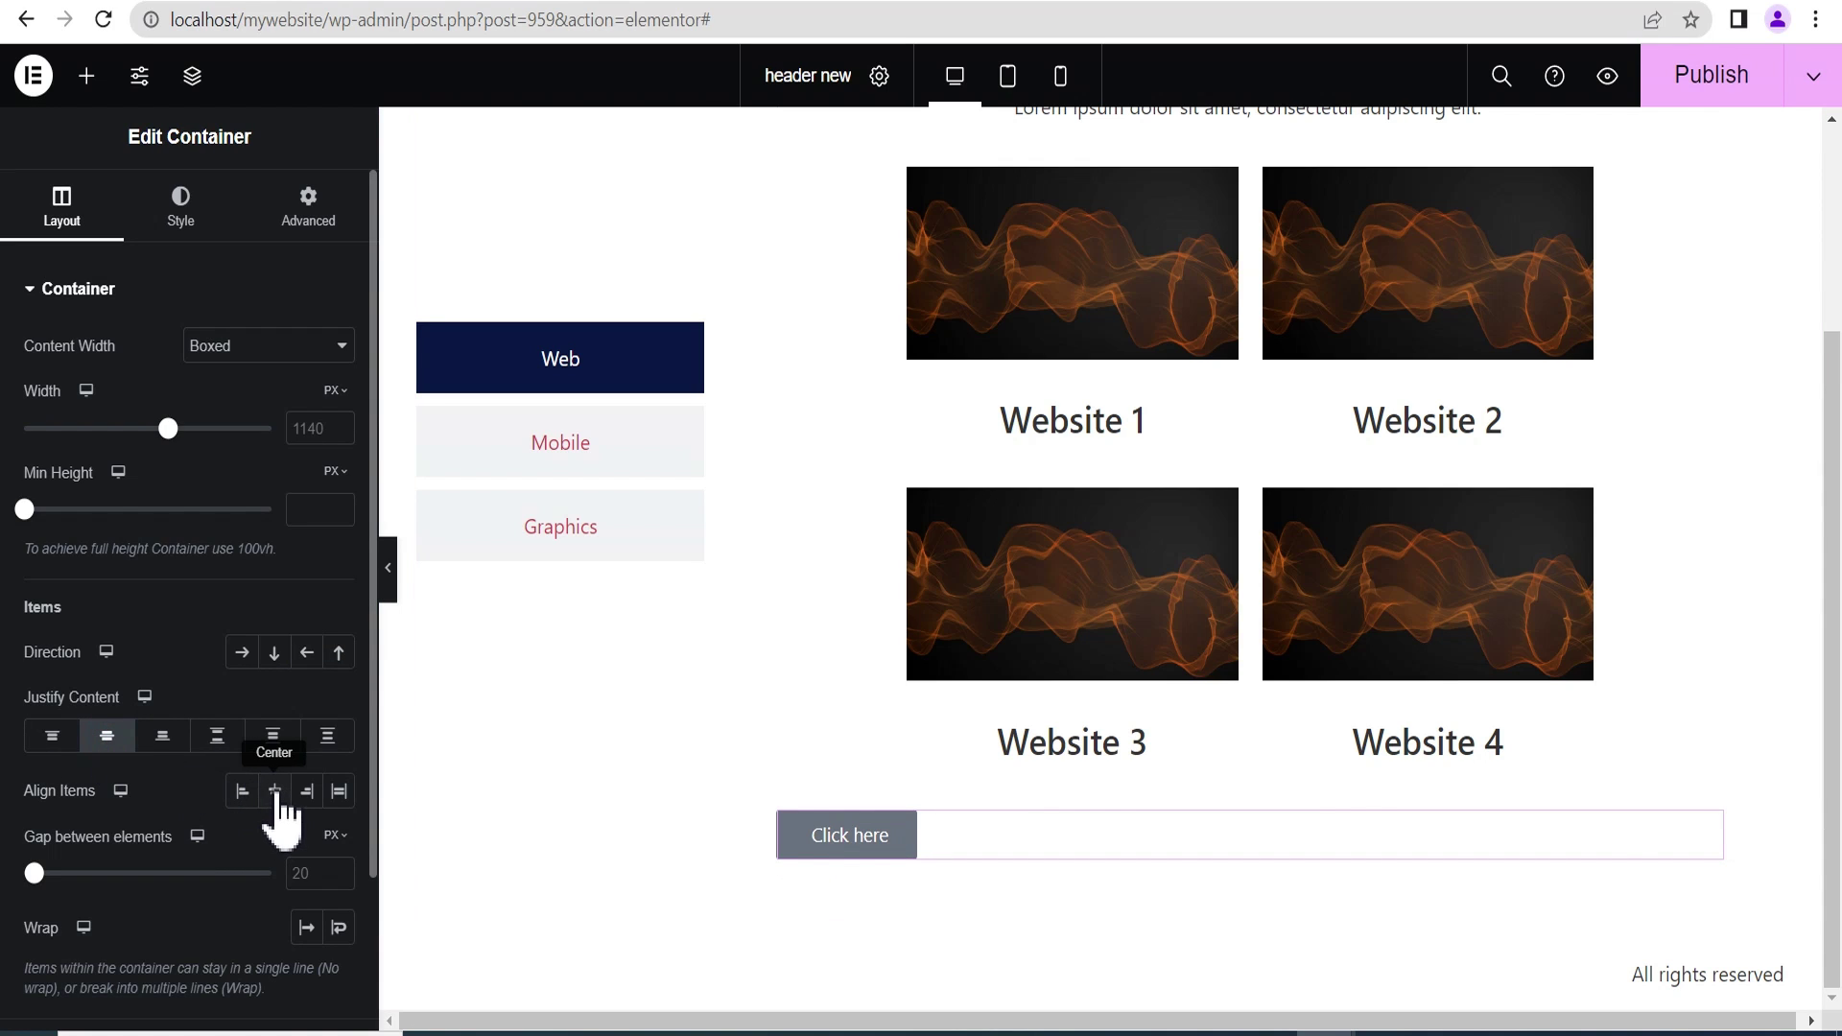
{"action": "left_click", "coordinate": [277, 792]}
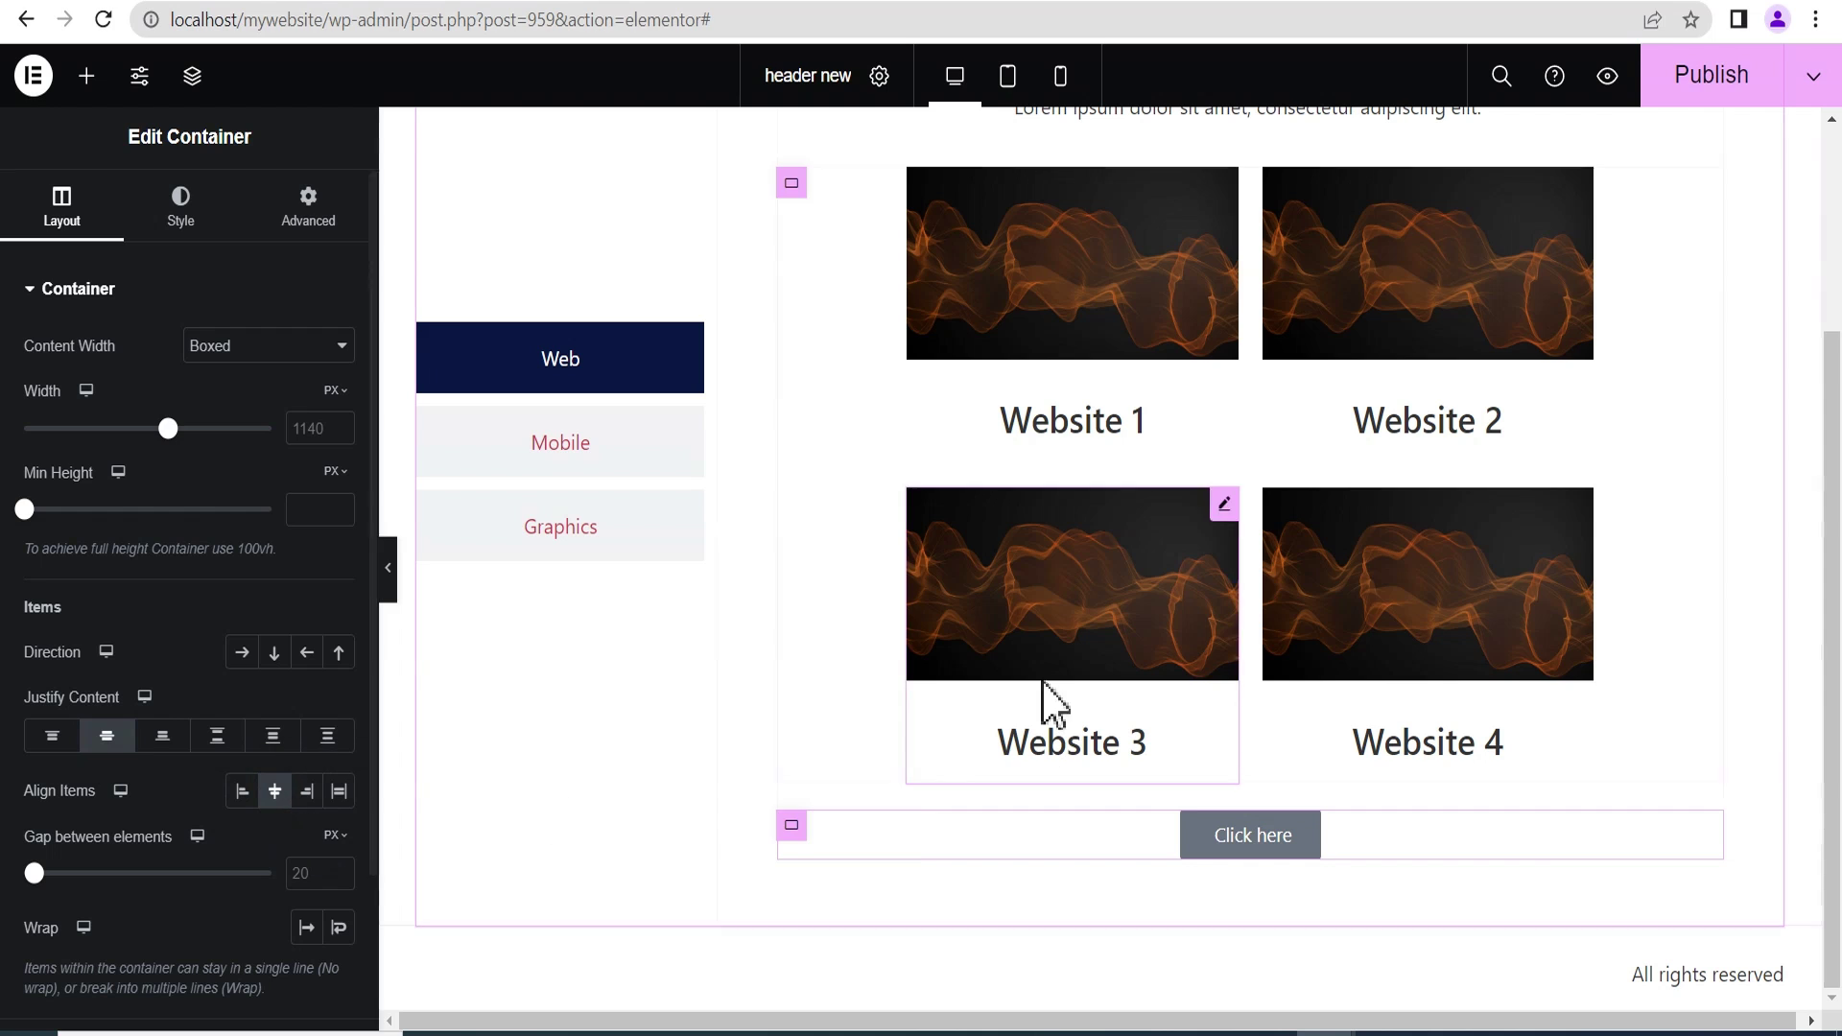
Change the button's text to View More and its size to Medium.
{"action": "left_click", "coordinate": [1309, 821]}
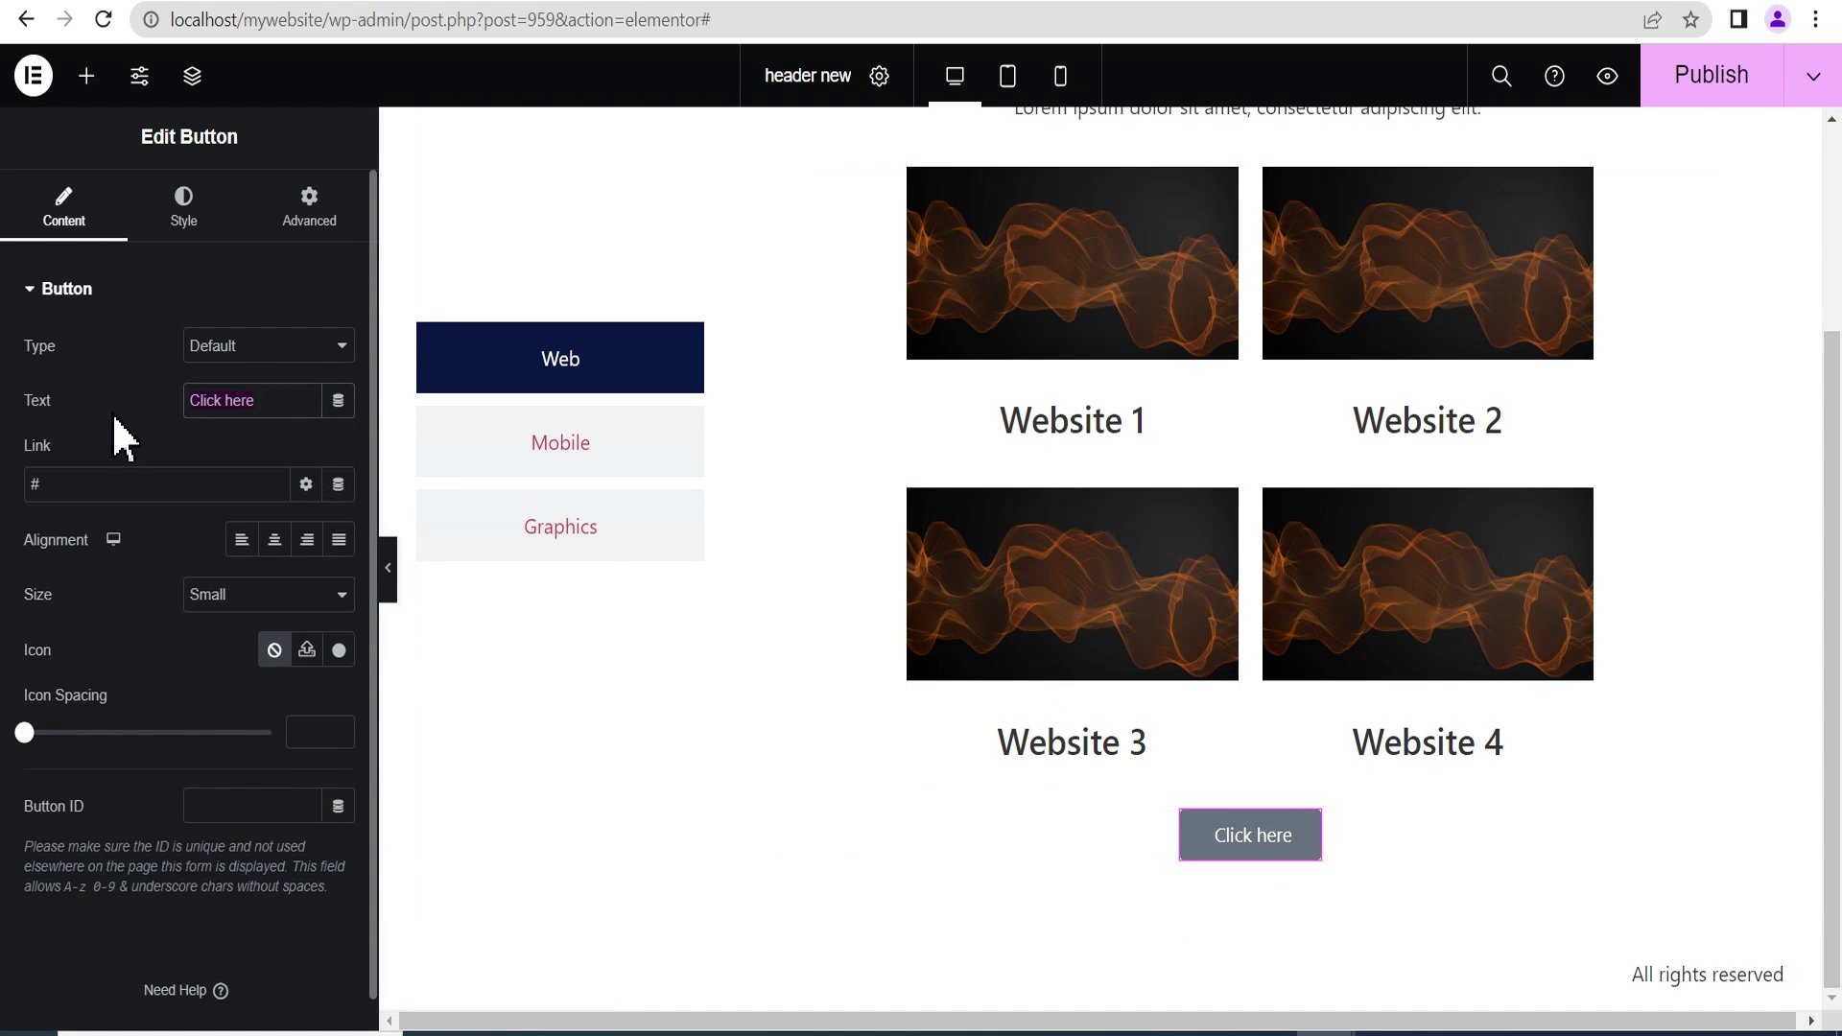
{"action": "type", "text": "Vie"}
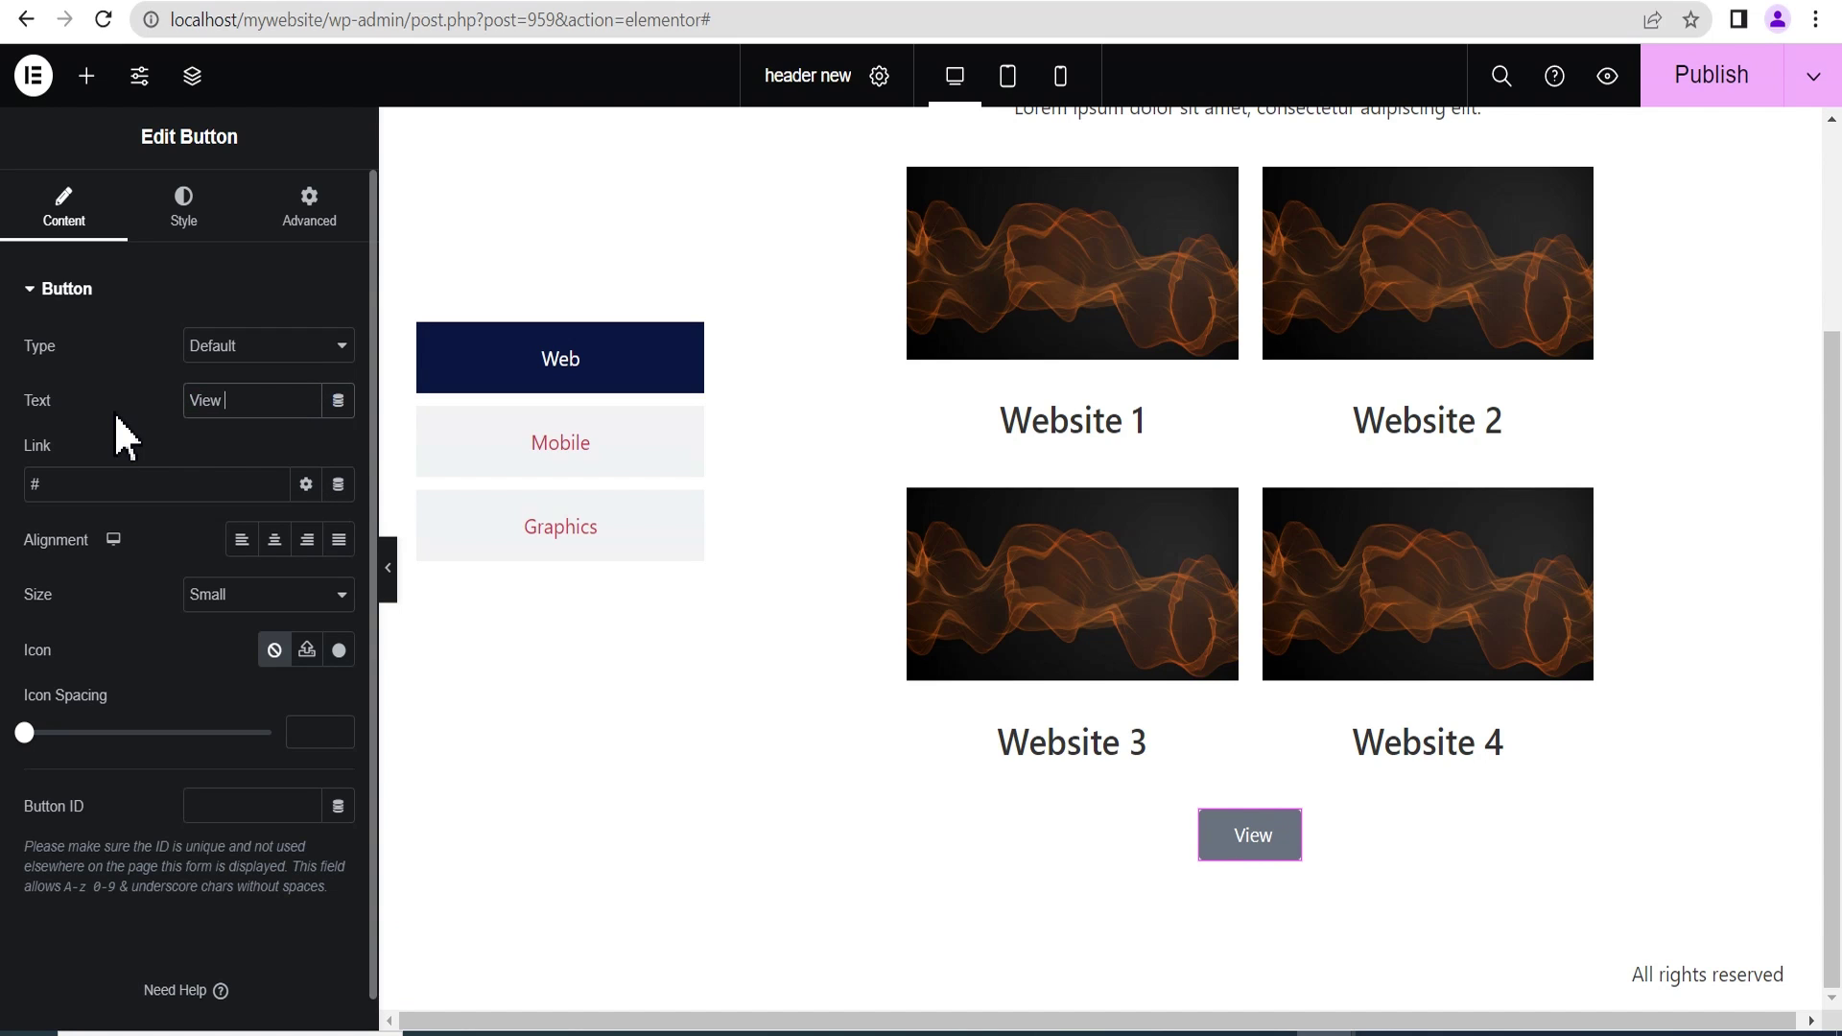
{"action": "type", "text": "w More"}
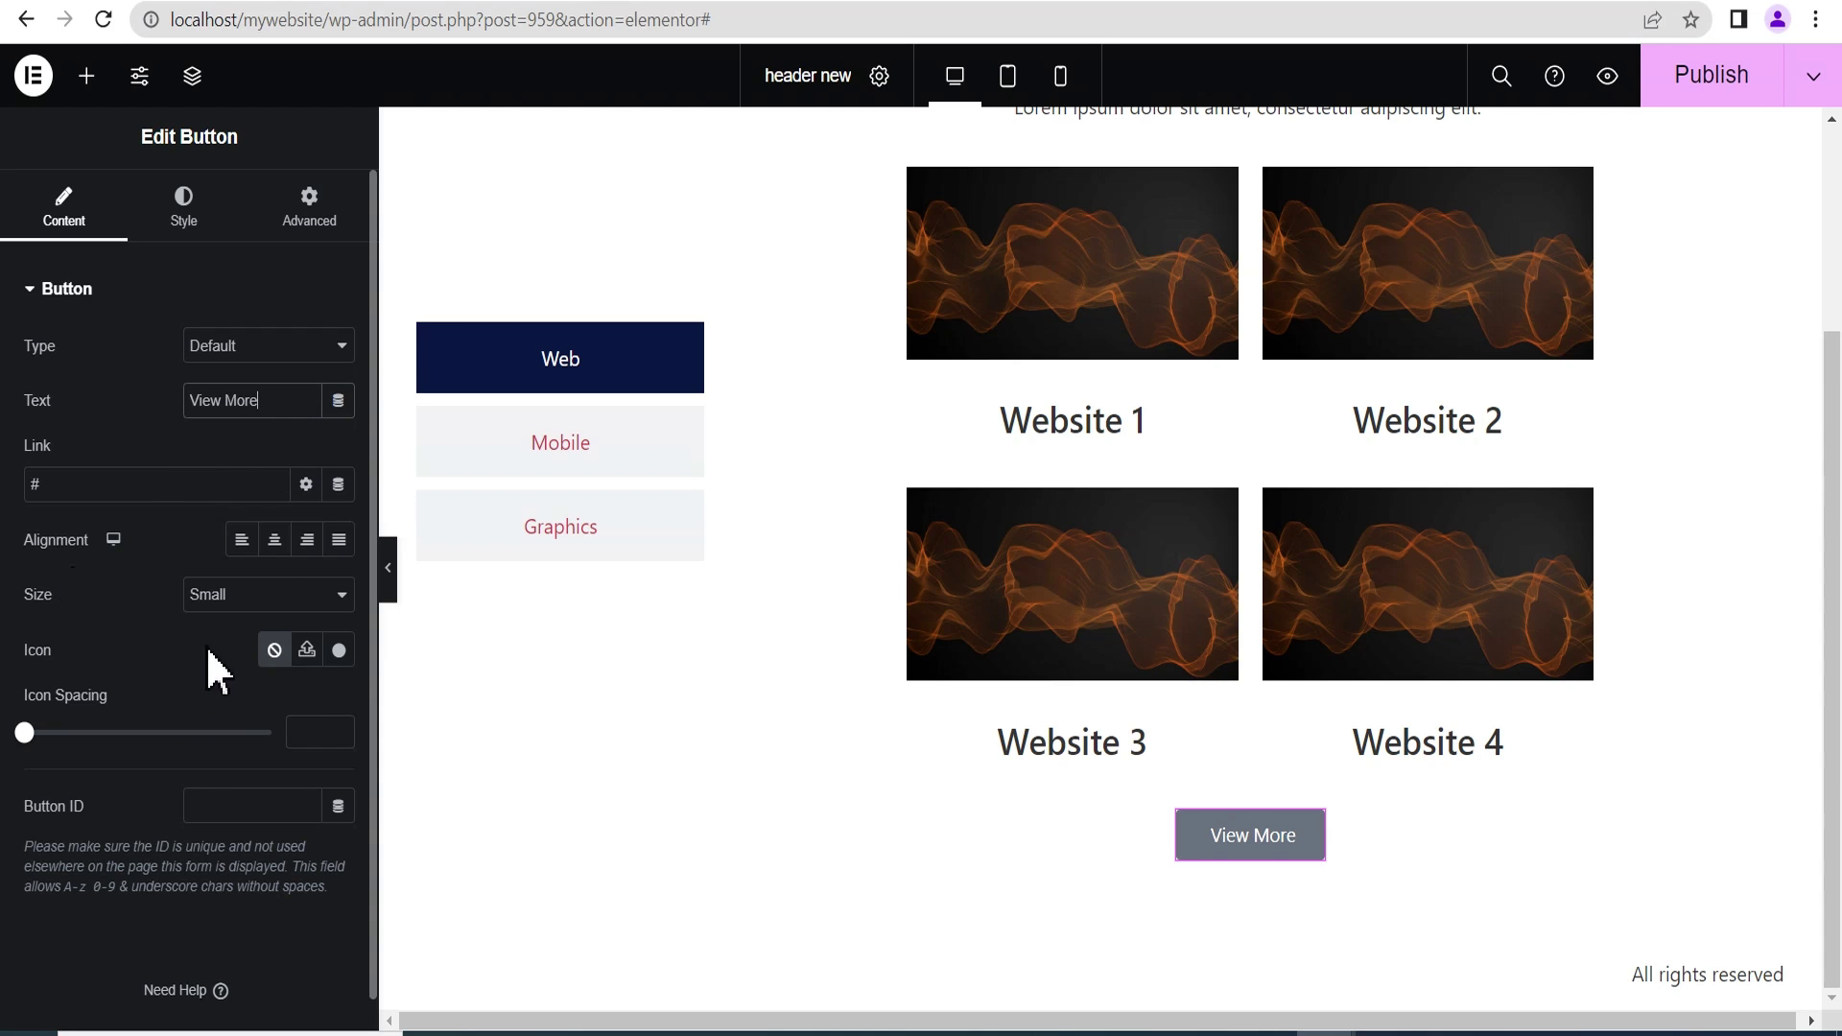
{"action": "left_click", "coordinate": [240, 595]}
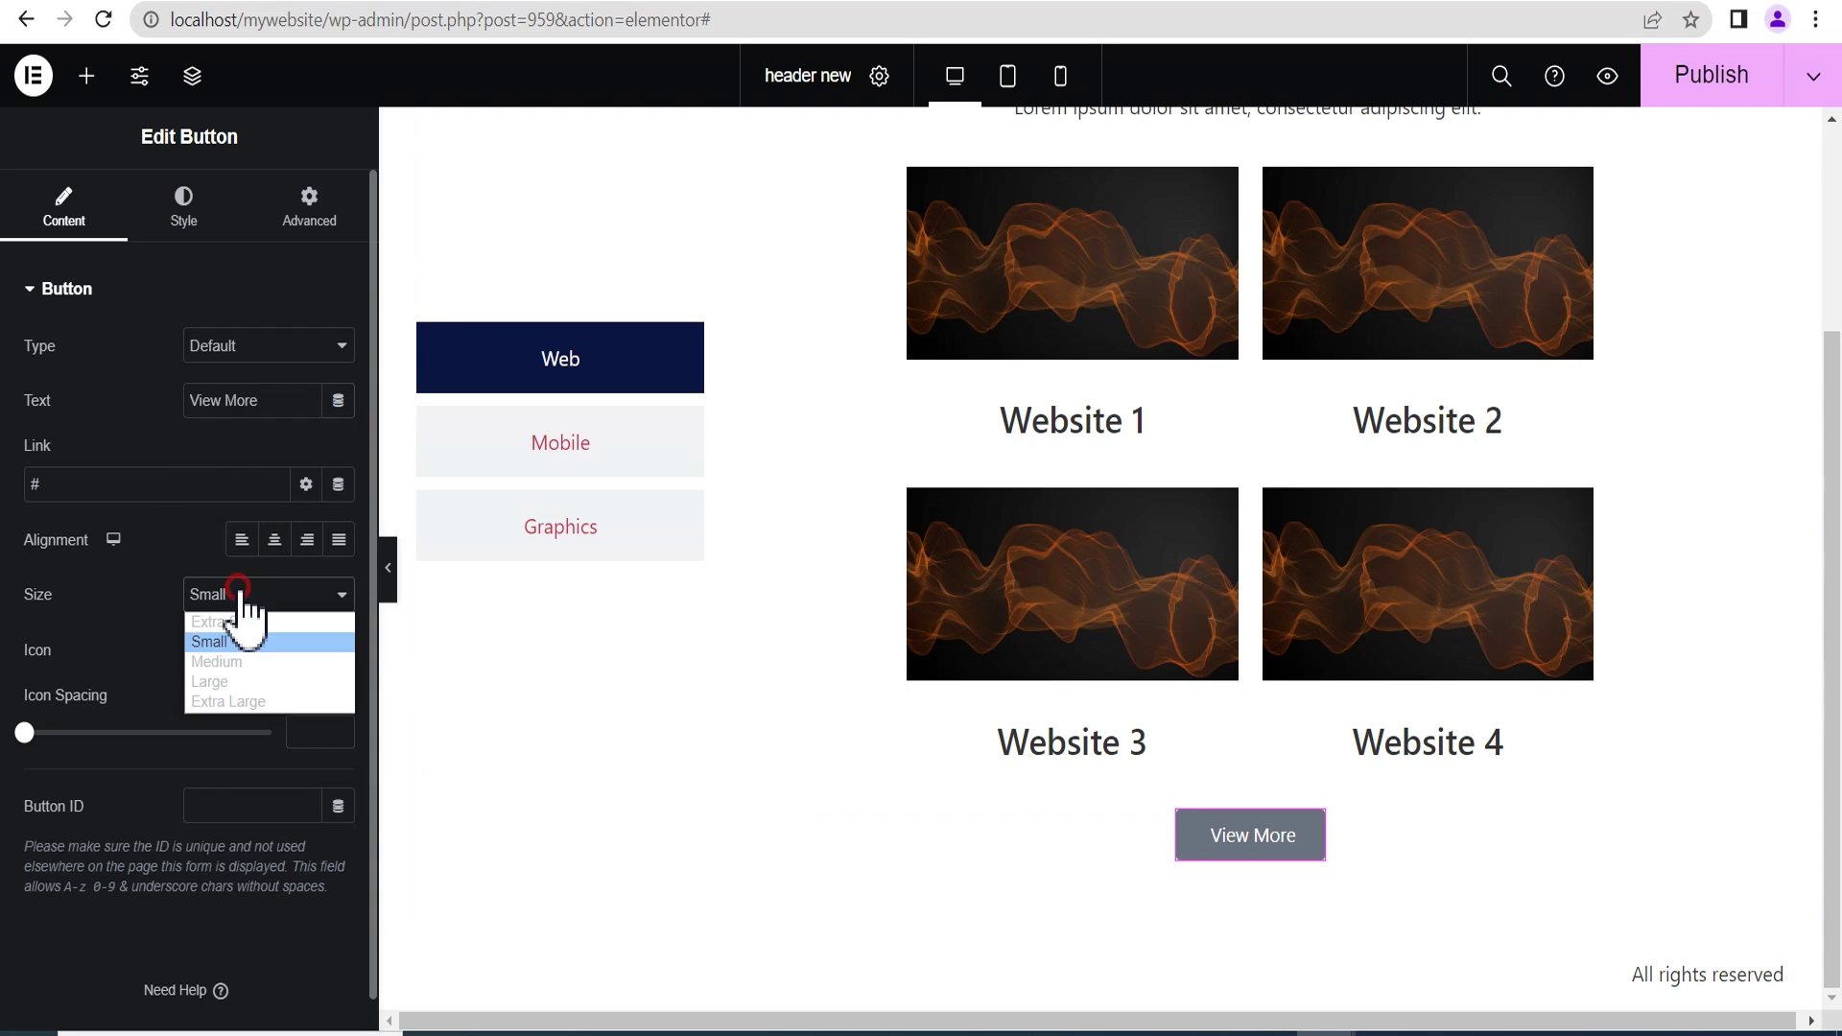
{"action": "left_click", "coordinate": [233, 662]}
Set the View More button's typography family to Poppins.
{"action": "left_click", "coordinate": [186, 205]}
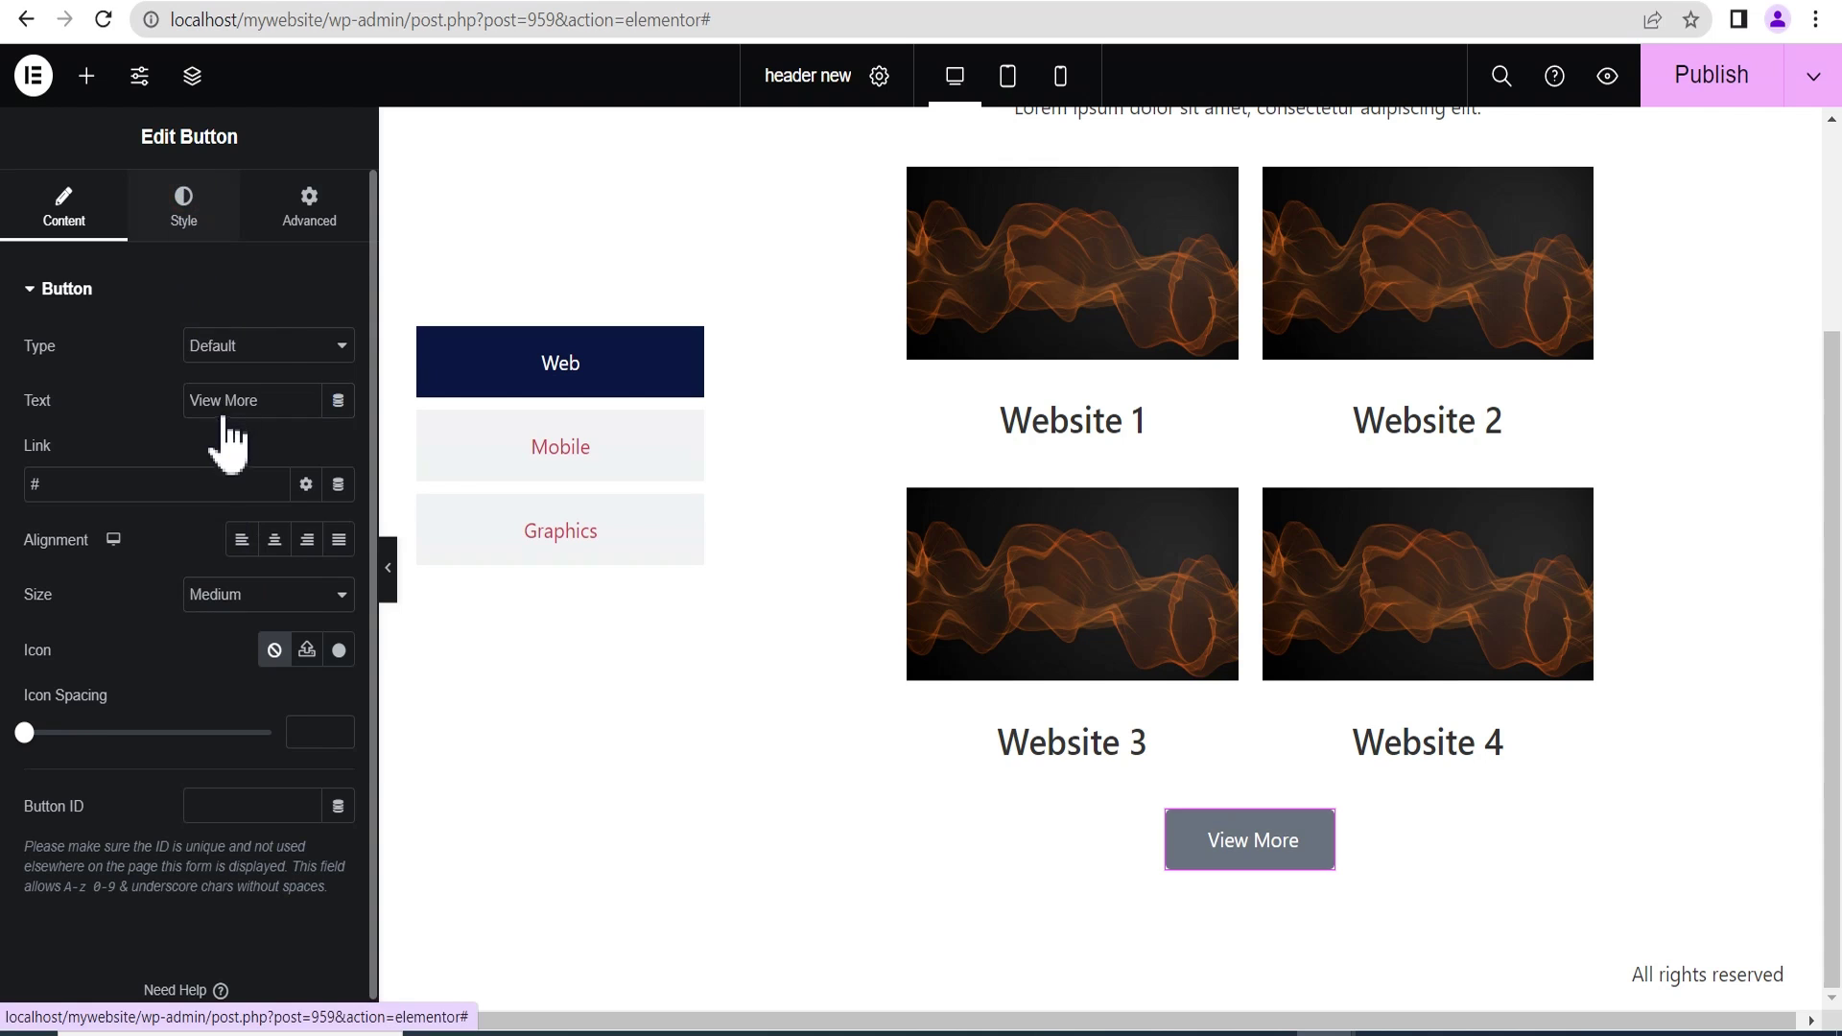
{"action": "left_click", "coordinate": [337, 346]}
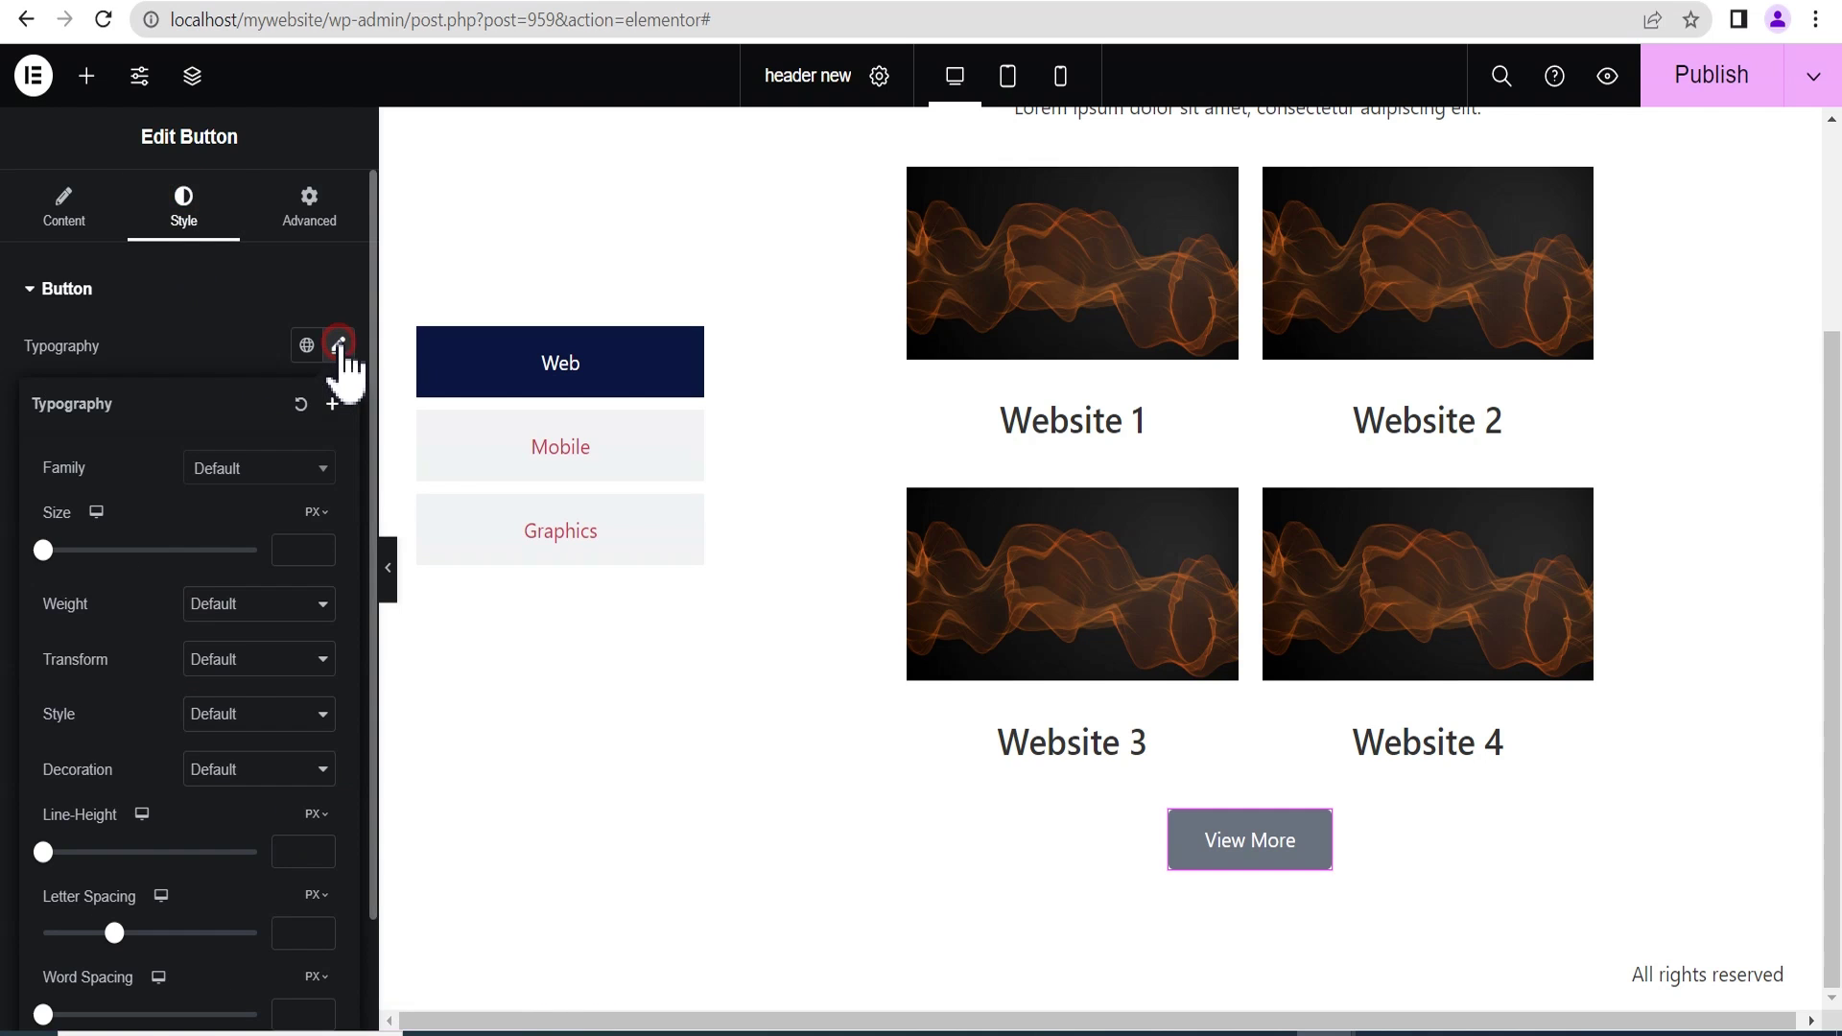
{"action": "left_click", "coordinate": [268, 470]}
{"action": "type", "text": "pop"}
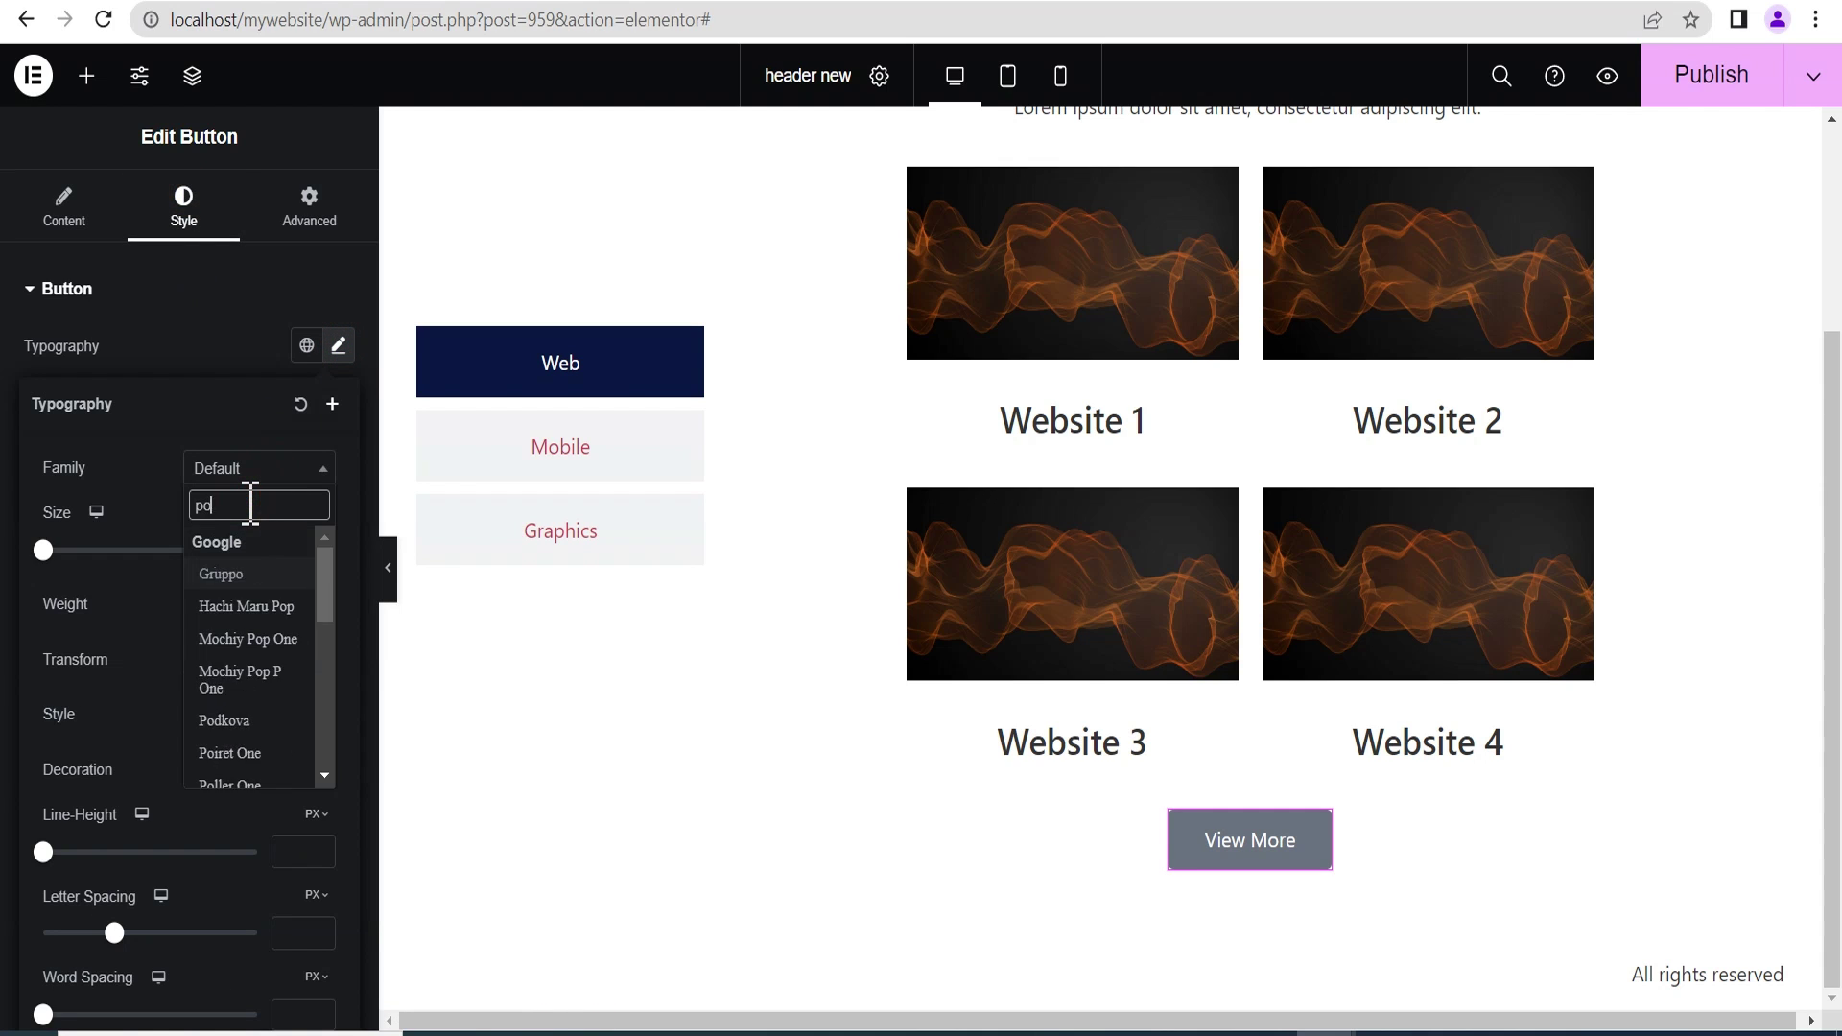
{"action": "left_click", "coordinate": [278, 670]}
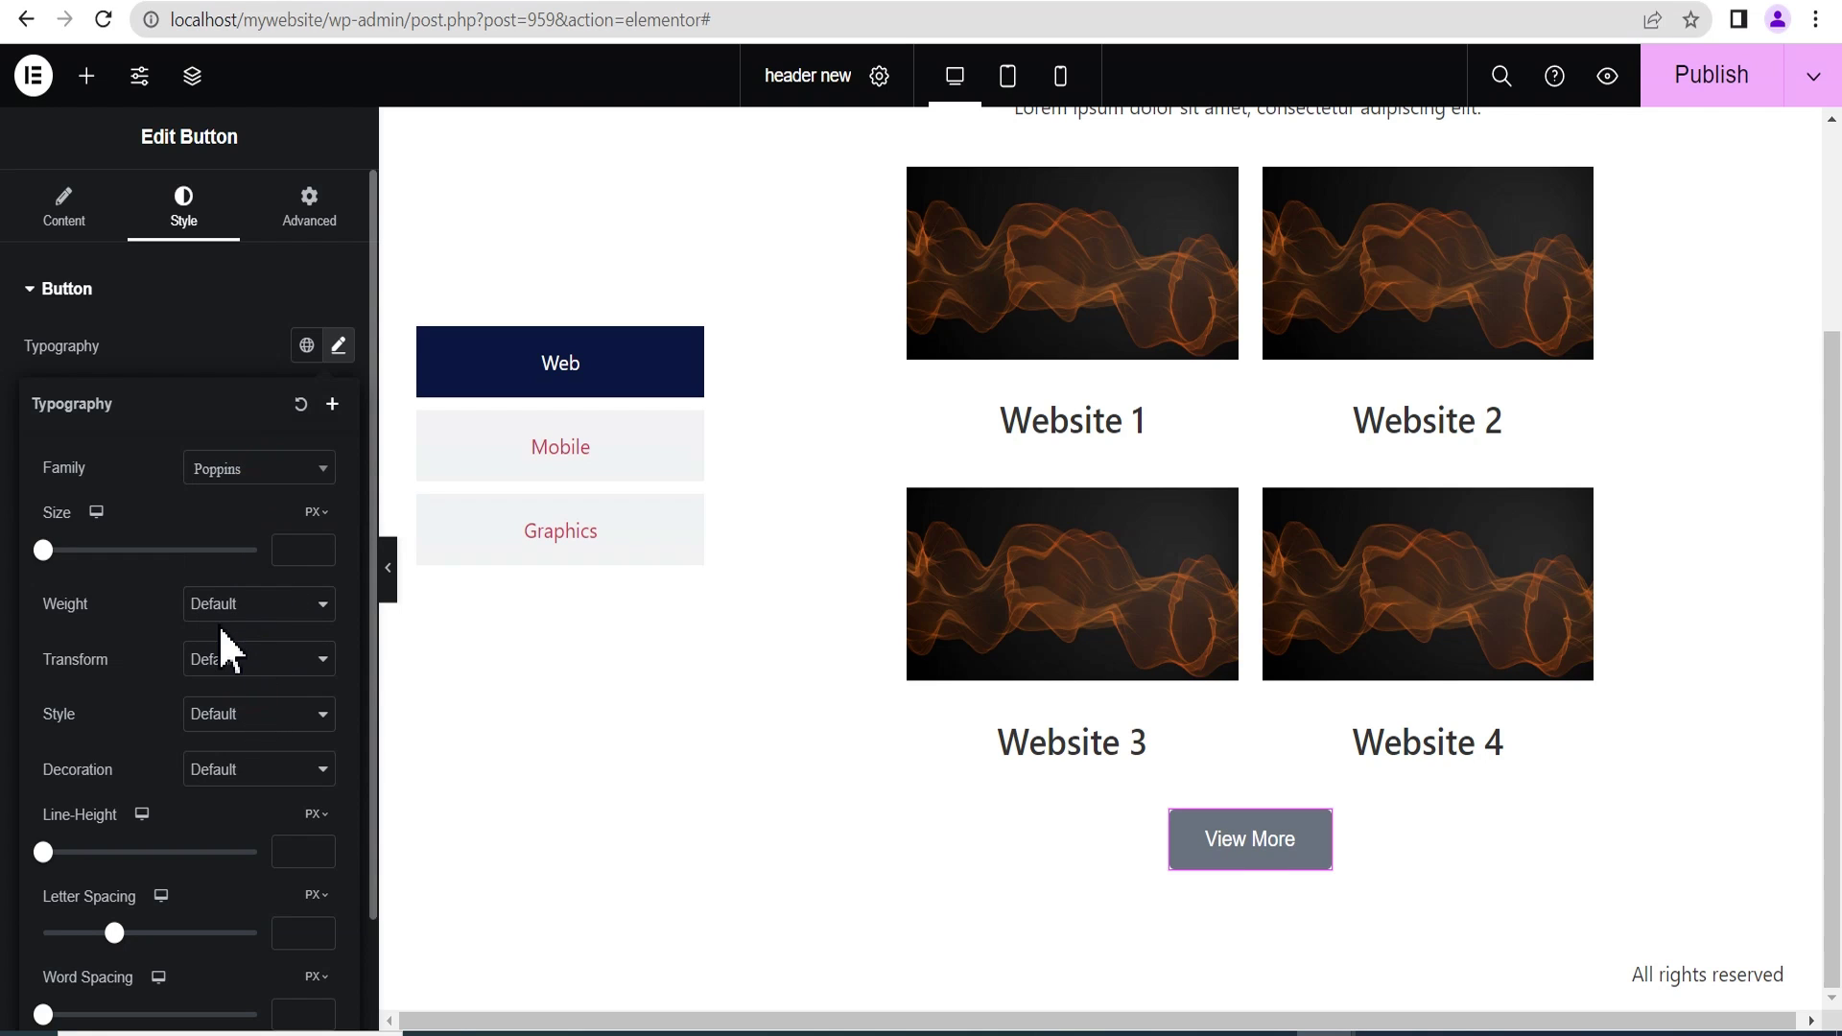
{"action": "left_click", "coordinate": [198, 307]}
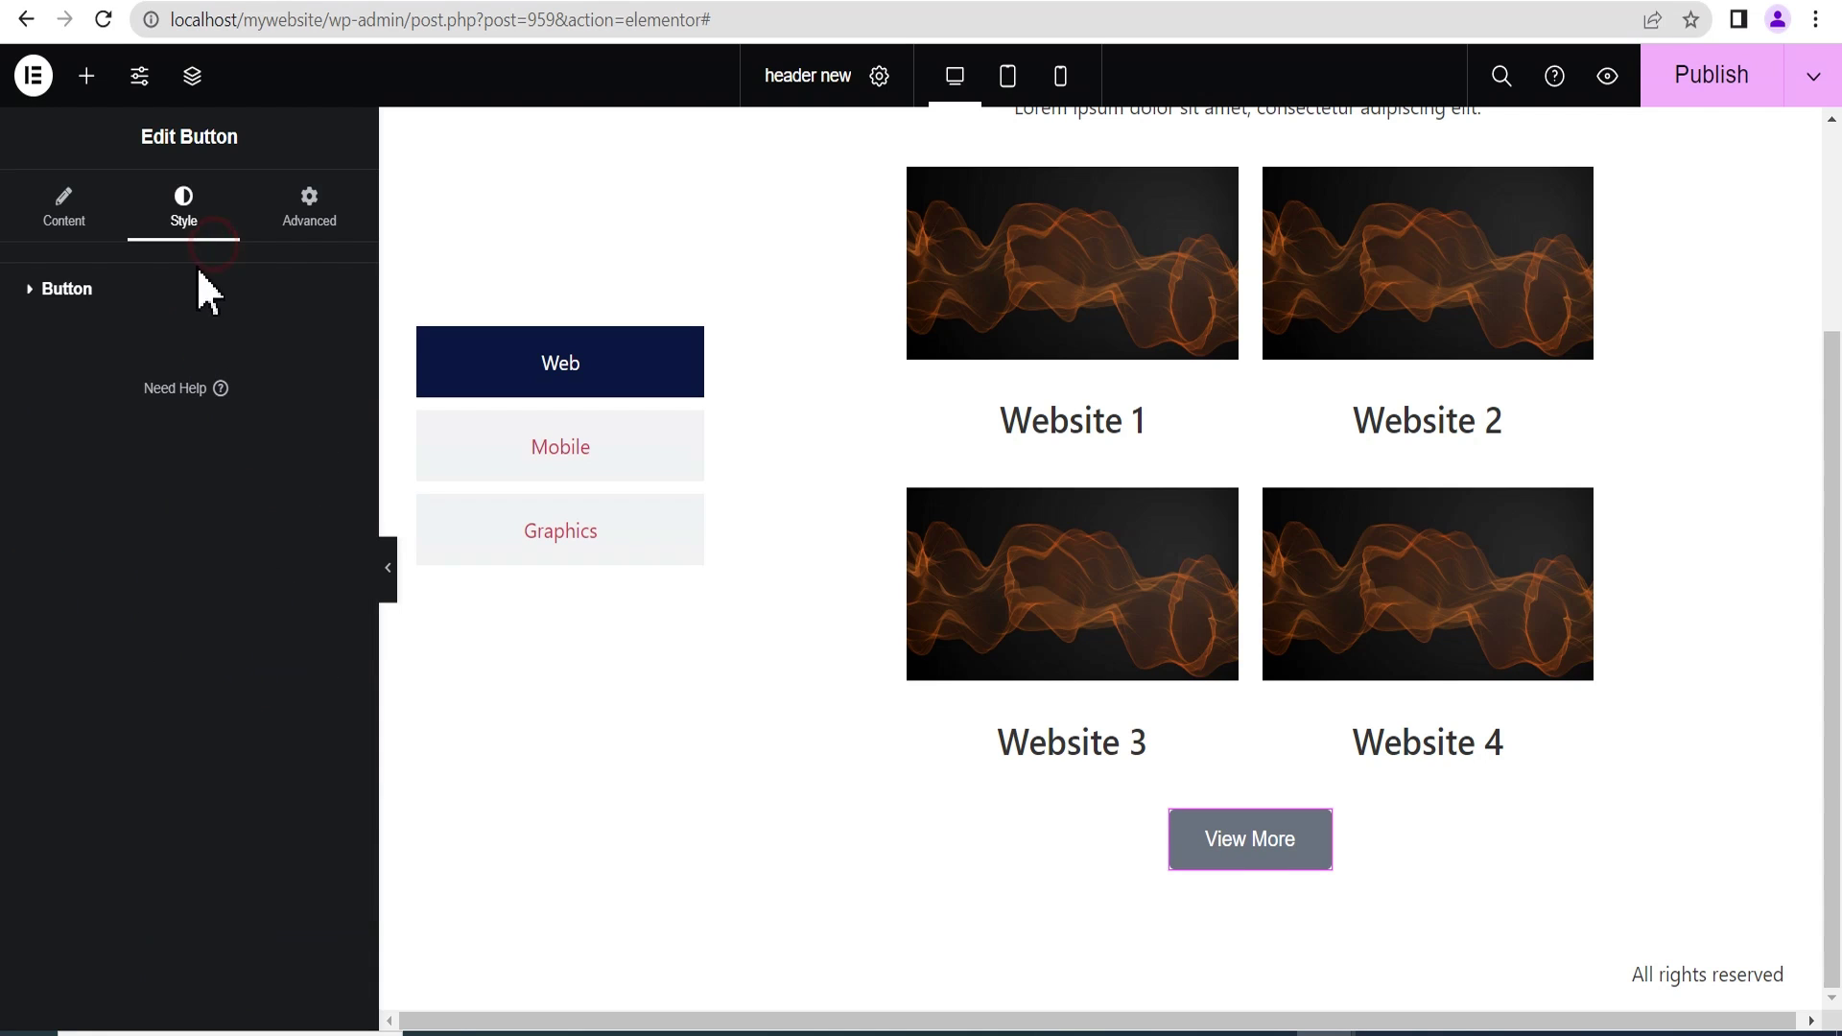
{"action": "triple_click", "coordinate": [181, 290]}
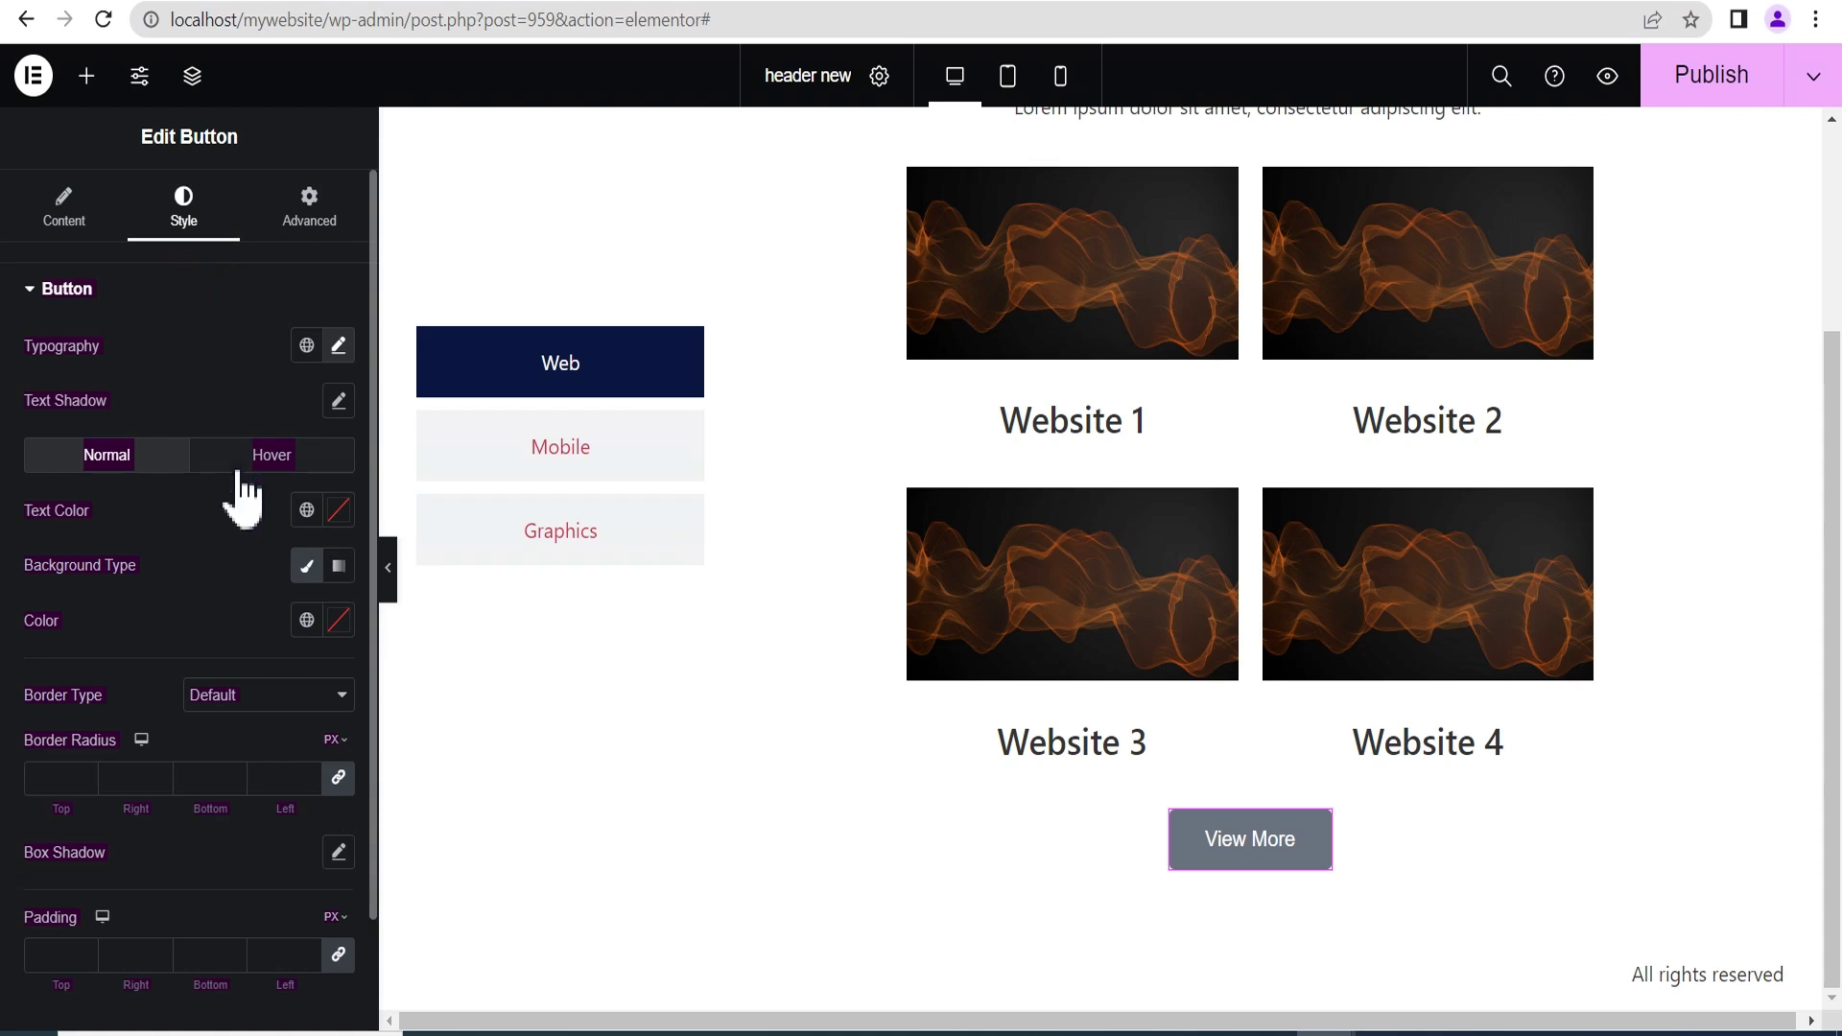
Set the View More button's normal background color to black (#000000).
{"action": "left_click", "coordinate": [338, 510]}
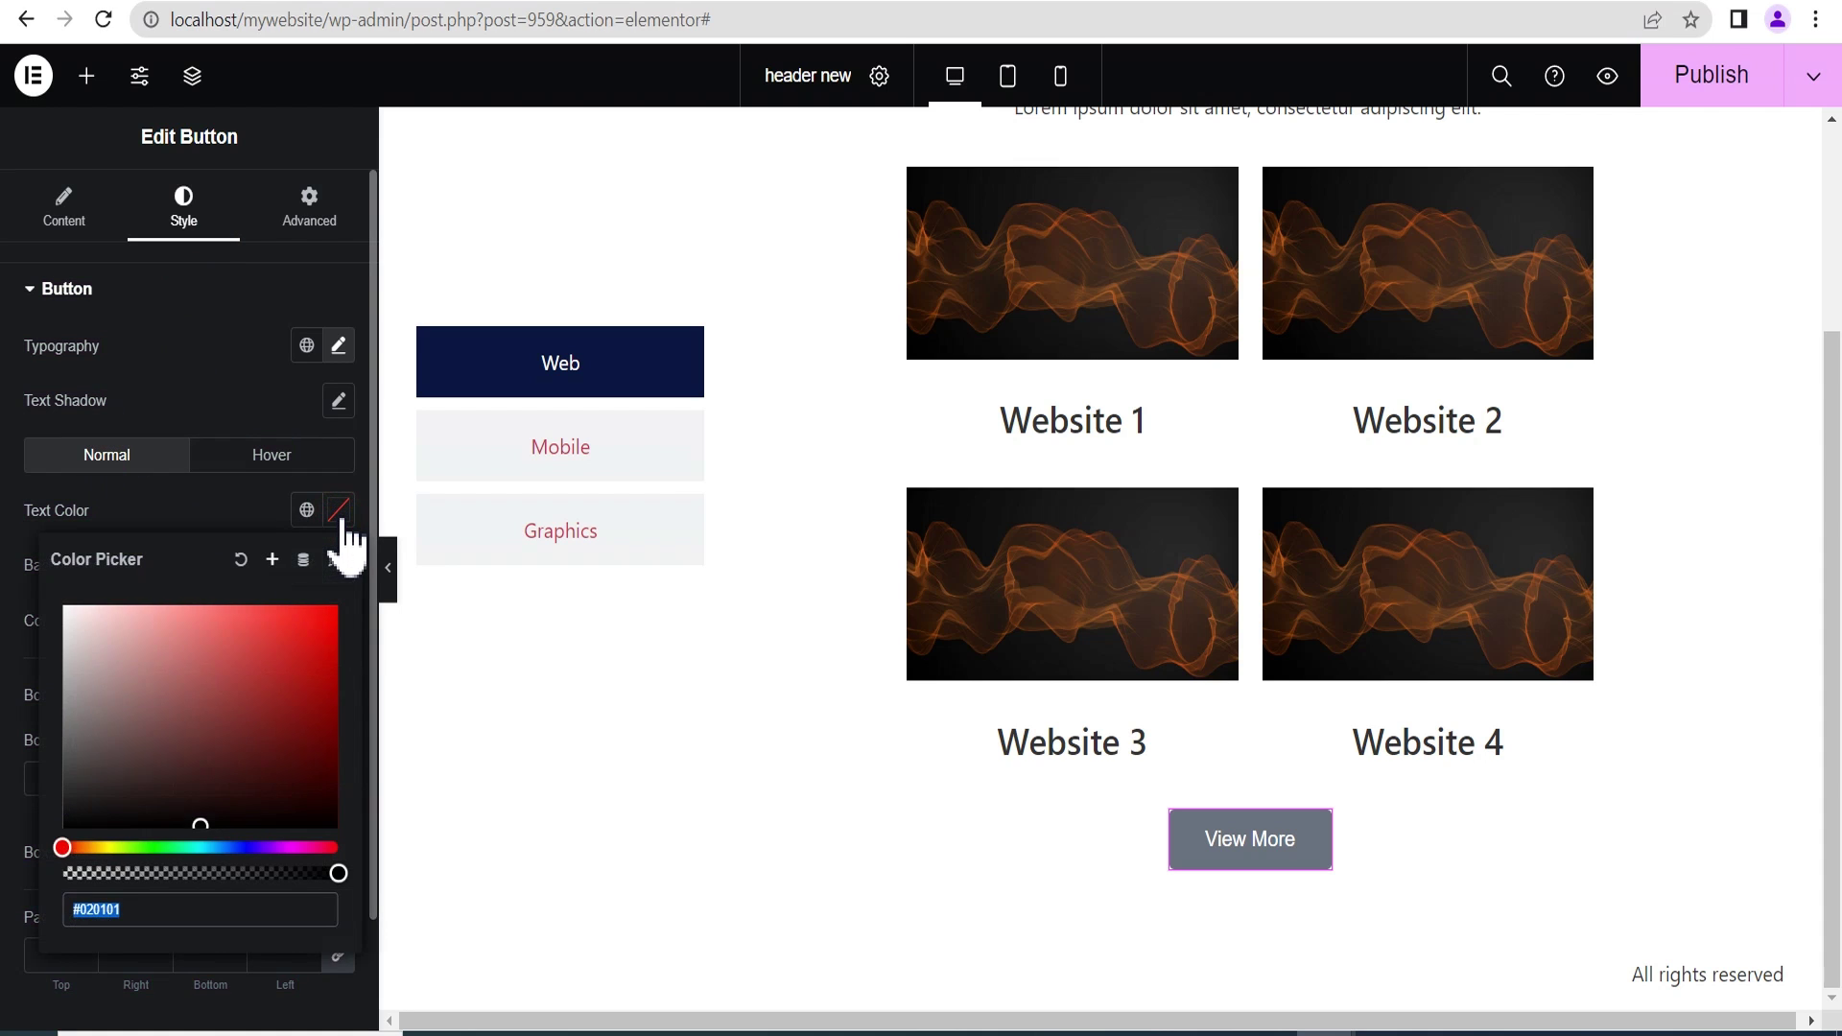
{"action": "left_click", "coordinate": [340, 515]}
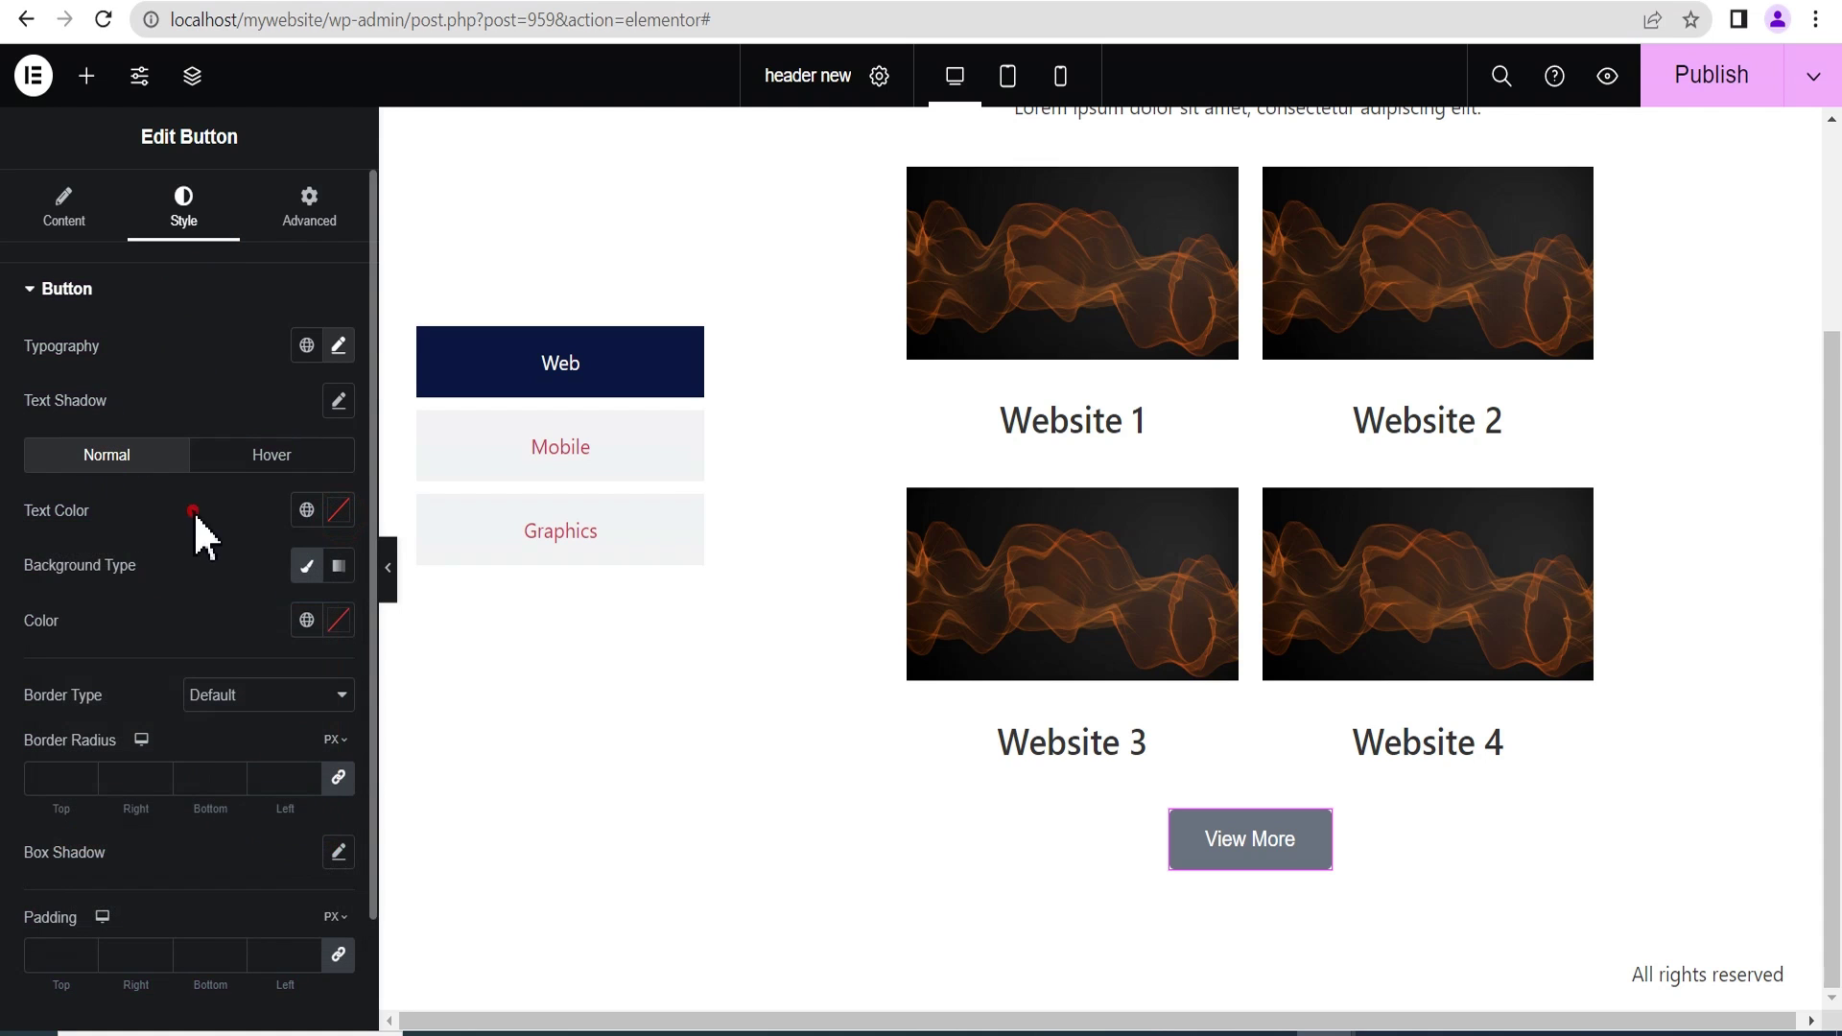
{"action": "left_click", "coordinate": [338, 619]}
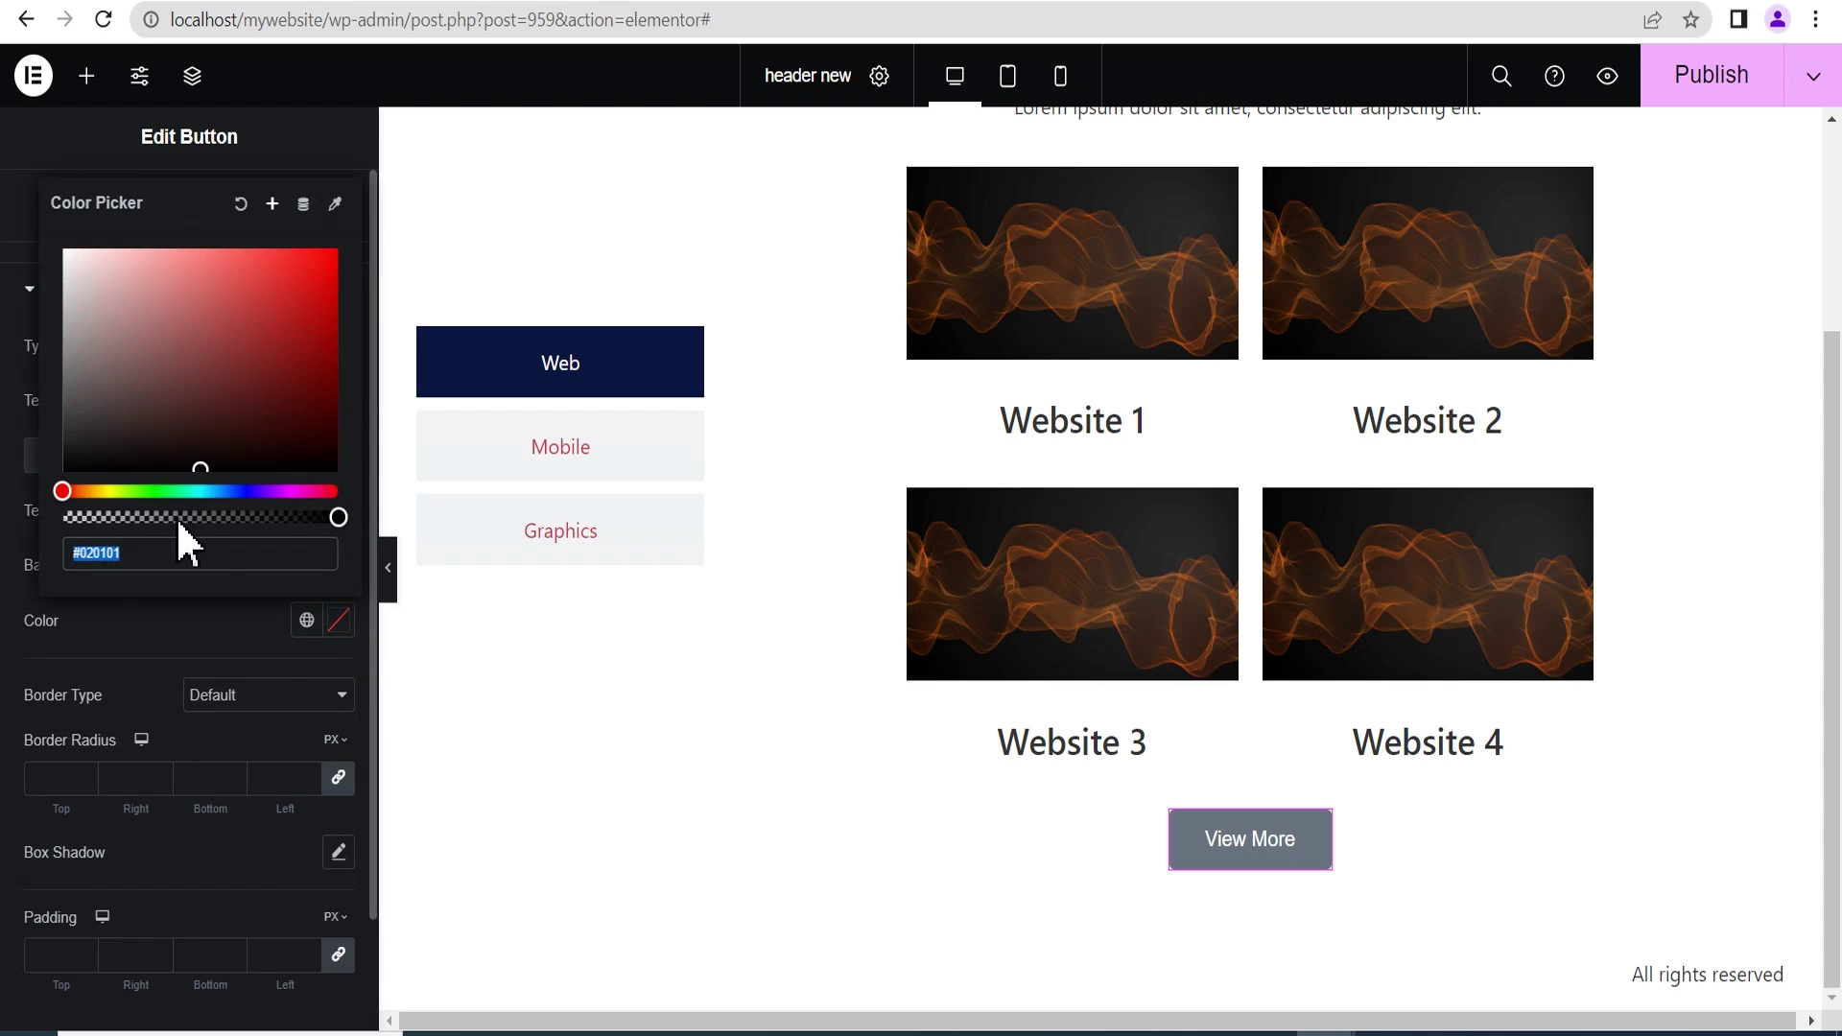
{"action": "left_click", "coordinate": [201, 467]}
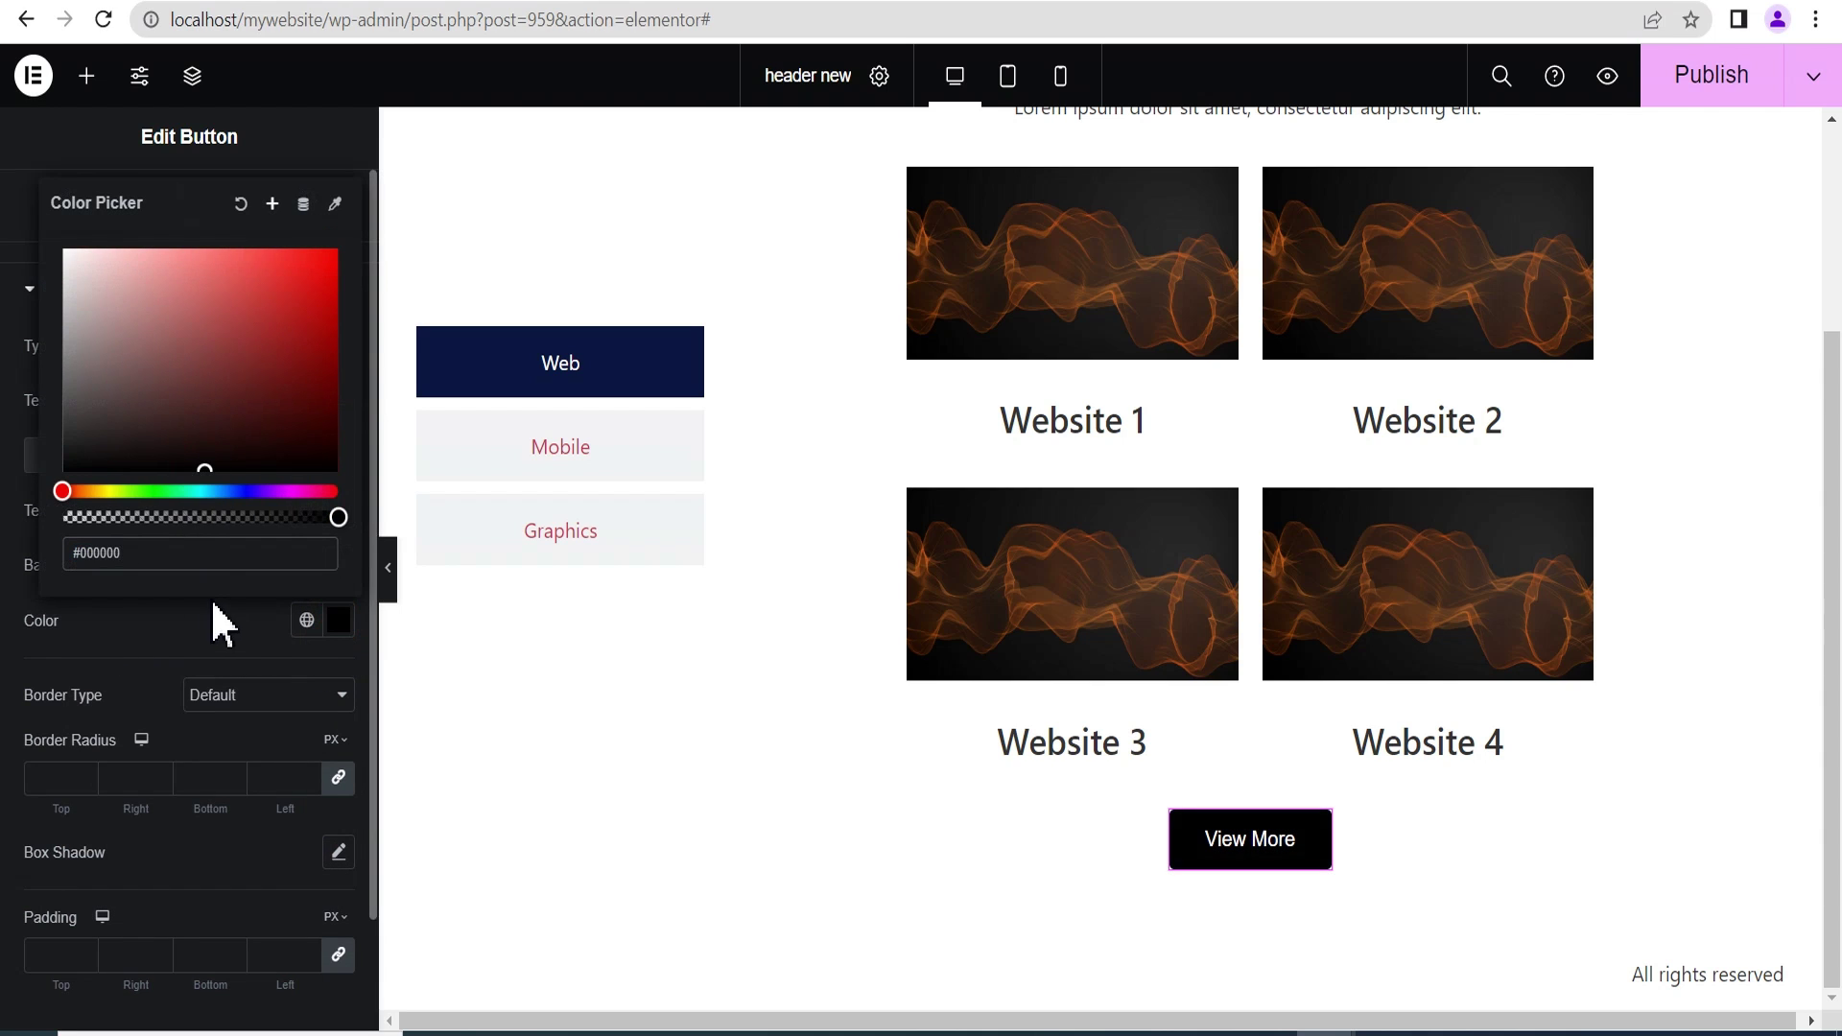
{"action": "left_click", "coordinate": [195, 625]}
Set the View More button's hover background color to red.
{"action": "left_click", "coordinate": [235, 459]}
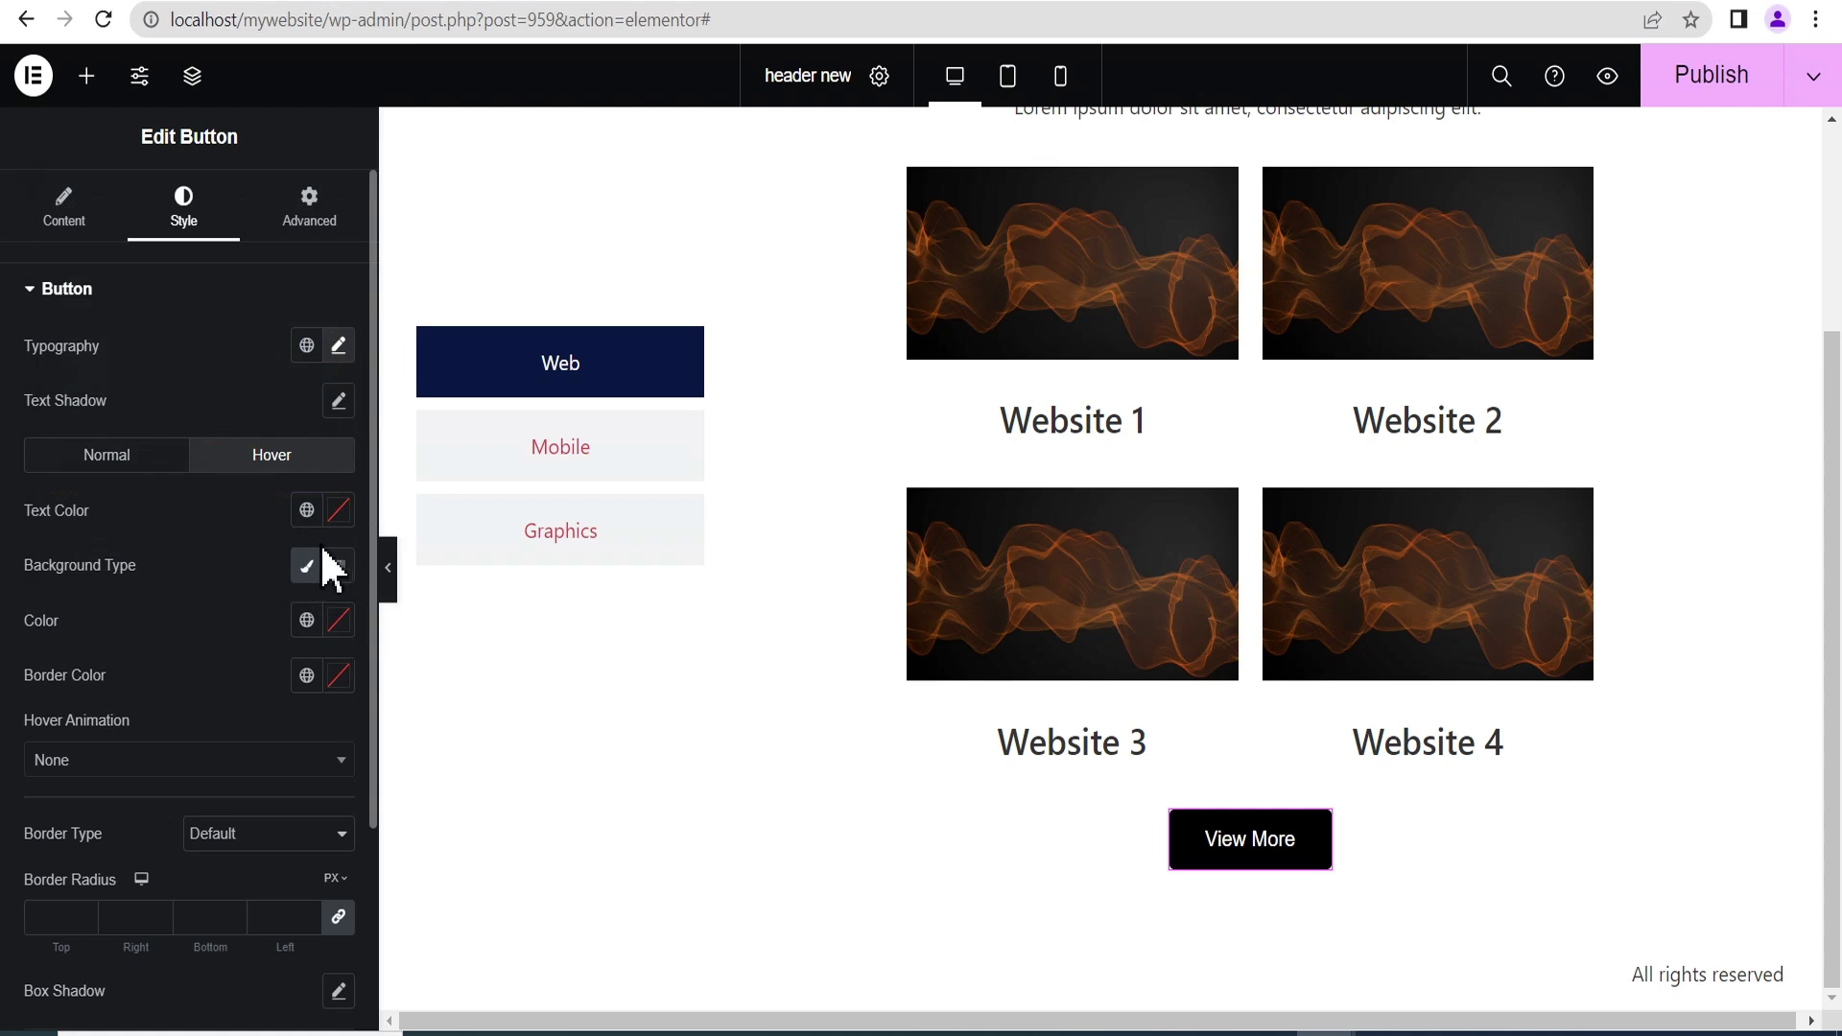
{"action": "left_click", "coordinate": [333, 620]}
{"action": "left_click_drag", "start_coordinate": [197, 460], "coordinate": [387, 214]}
{"action": "left_click", "coordinate": [178, 652]}
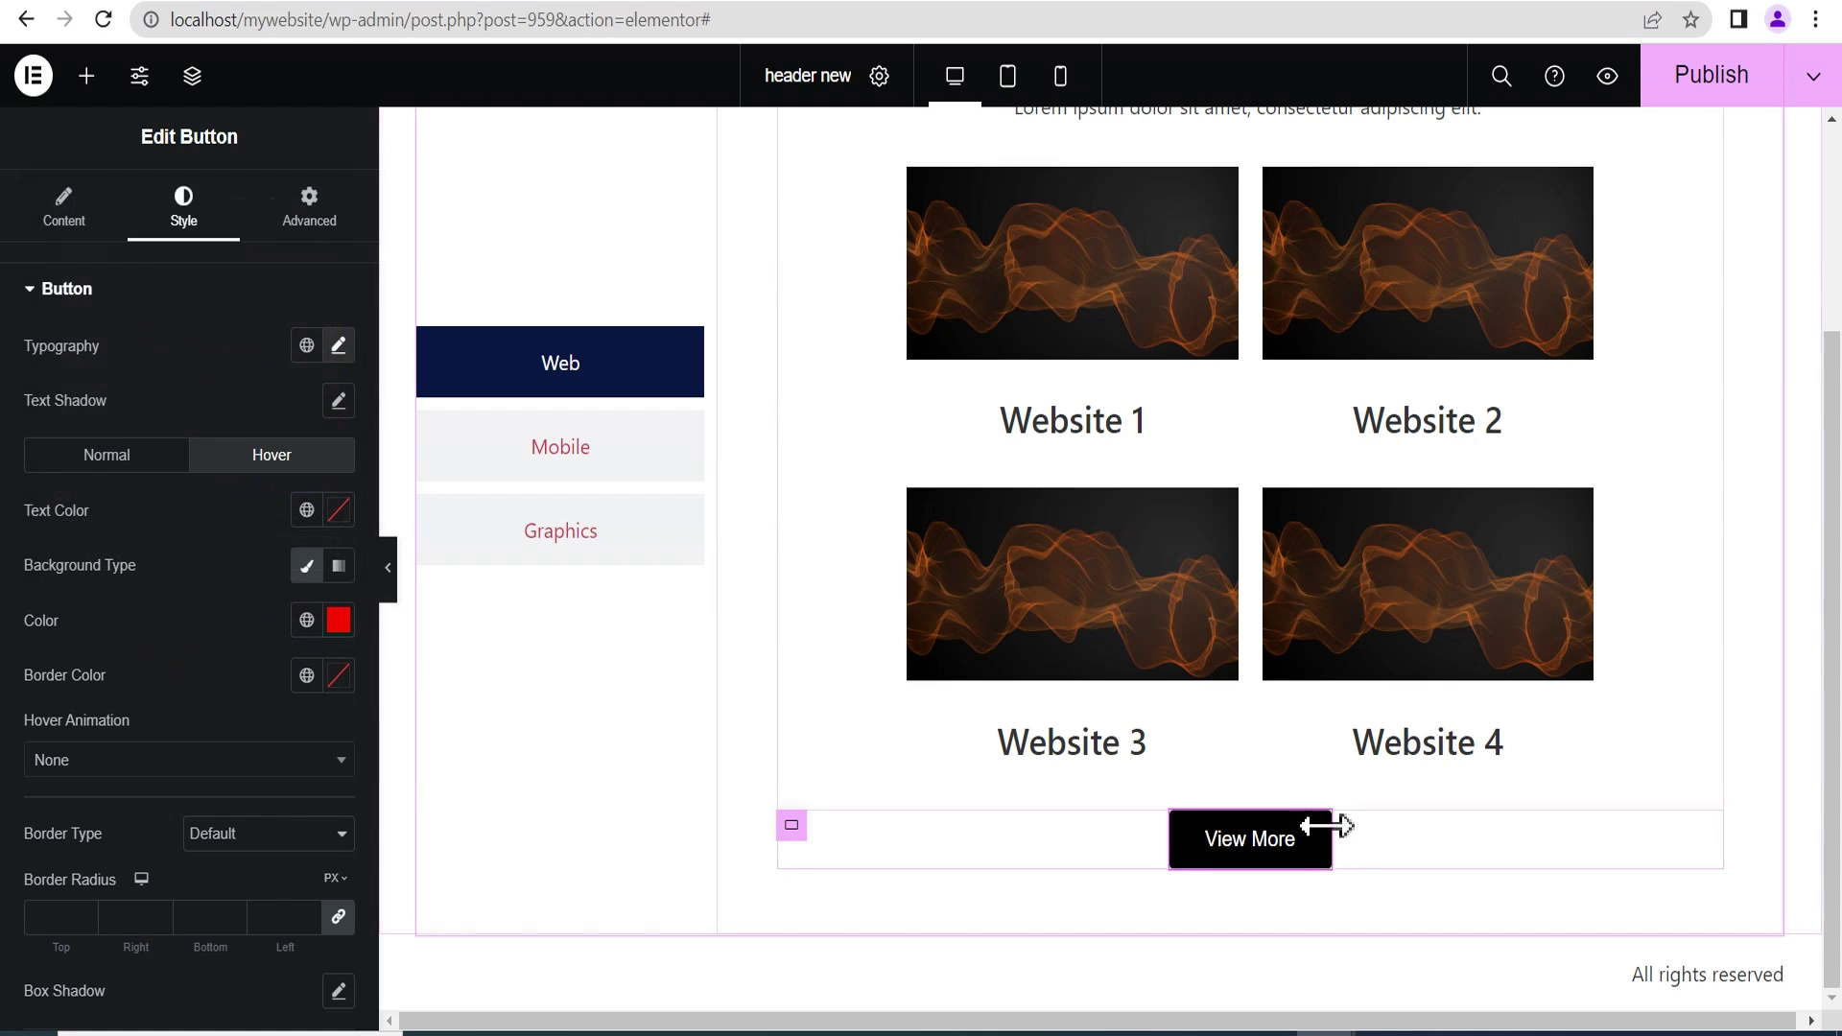
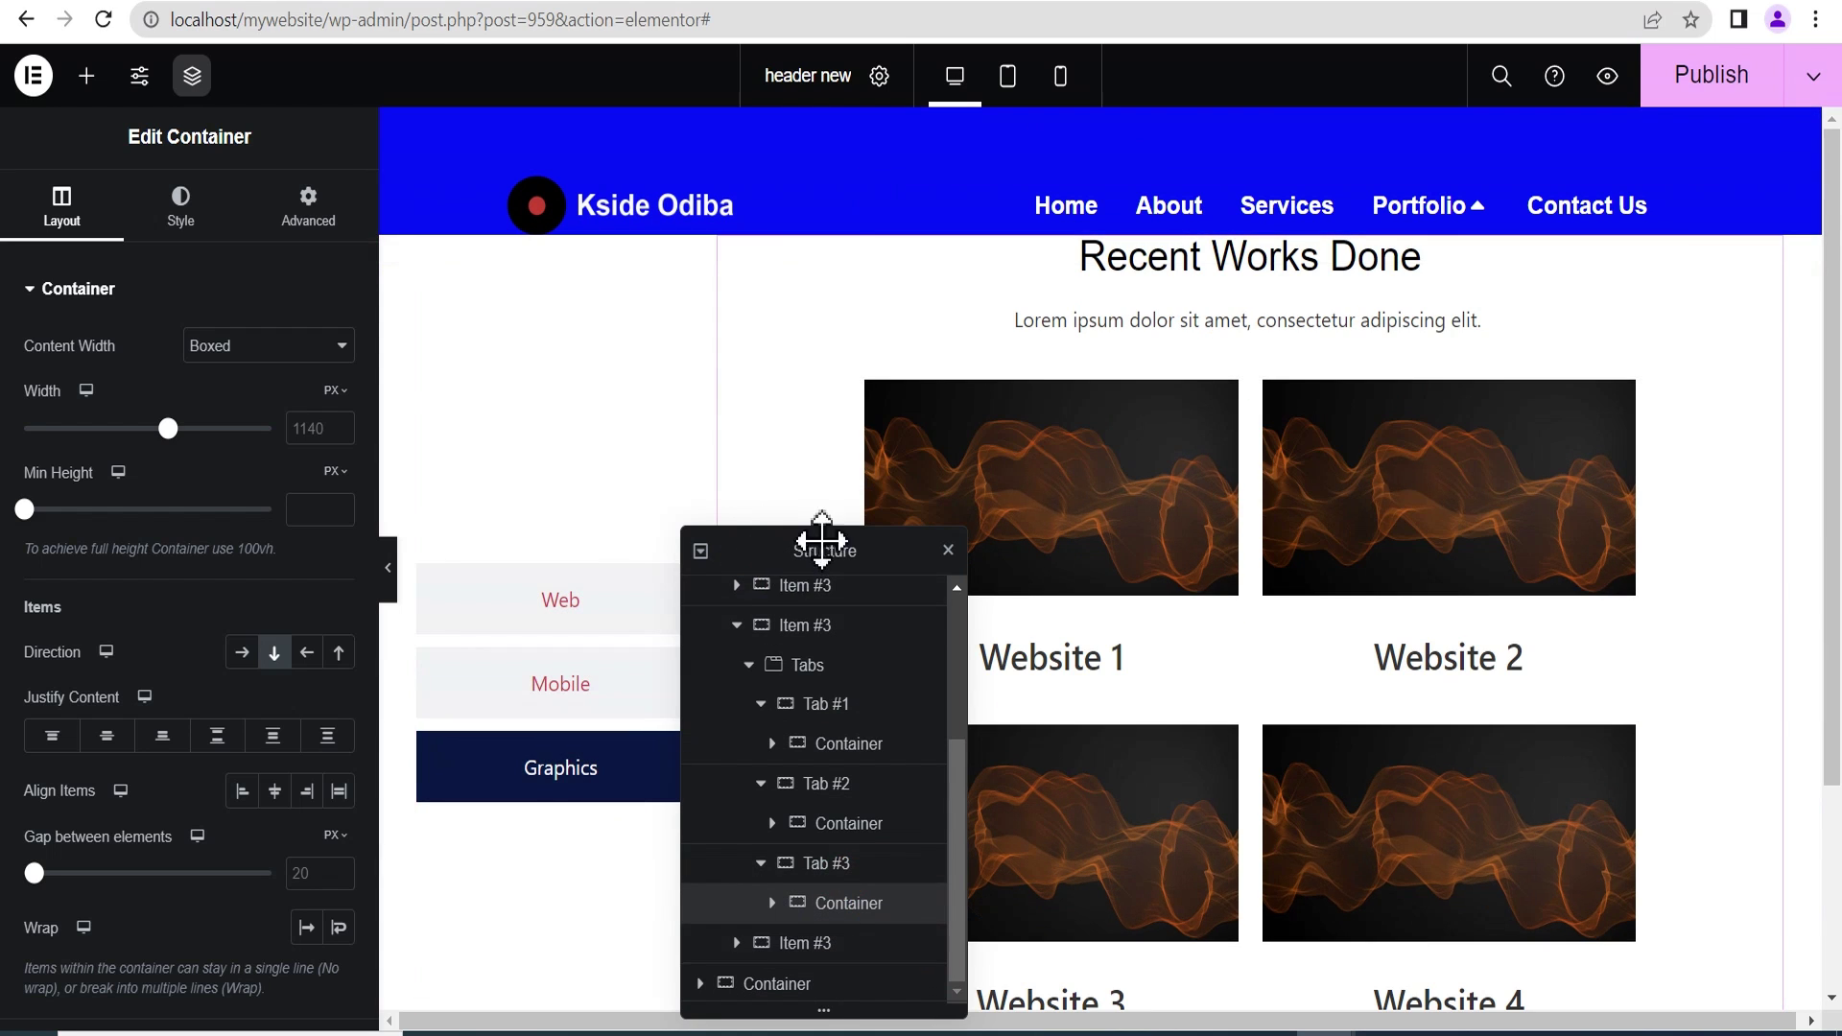
Close the Structure window and check the content of the Web and Graphics tabs.
{"action": "left_click", "coordinate": [947, 550]}
{"action": "left_click", "coordinate": [556, 624]}
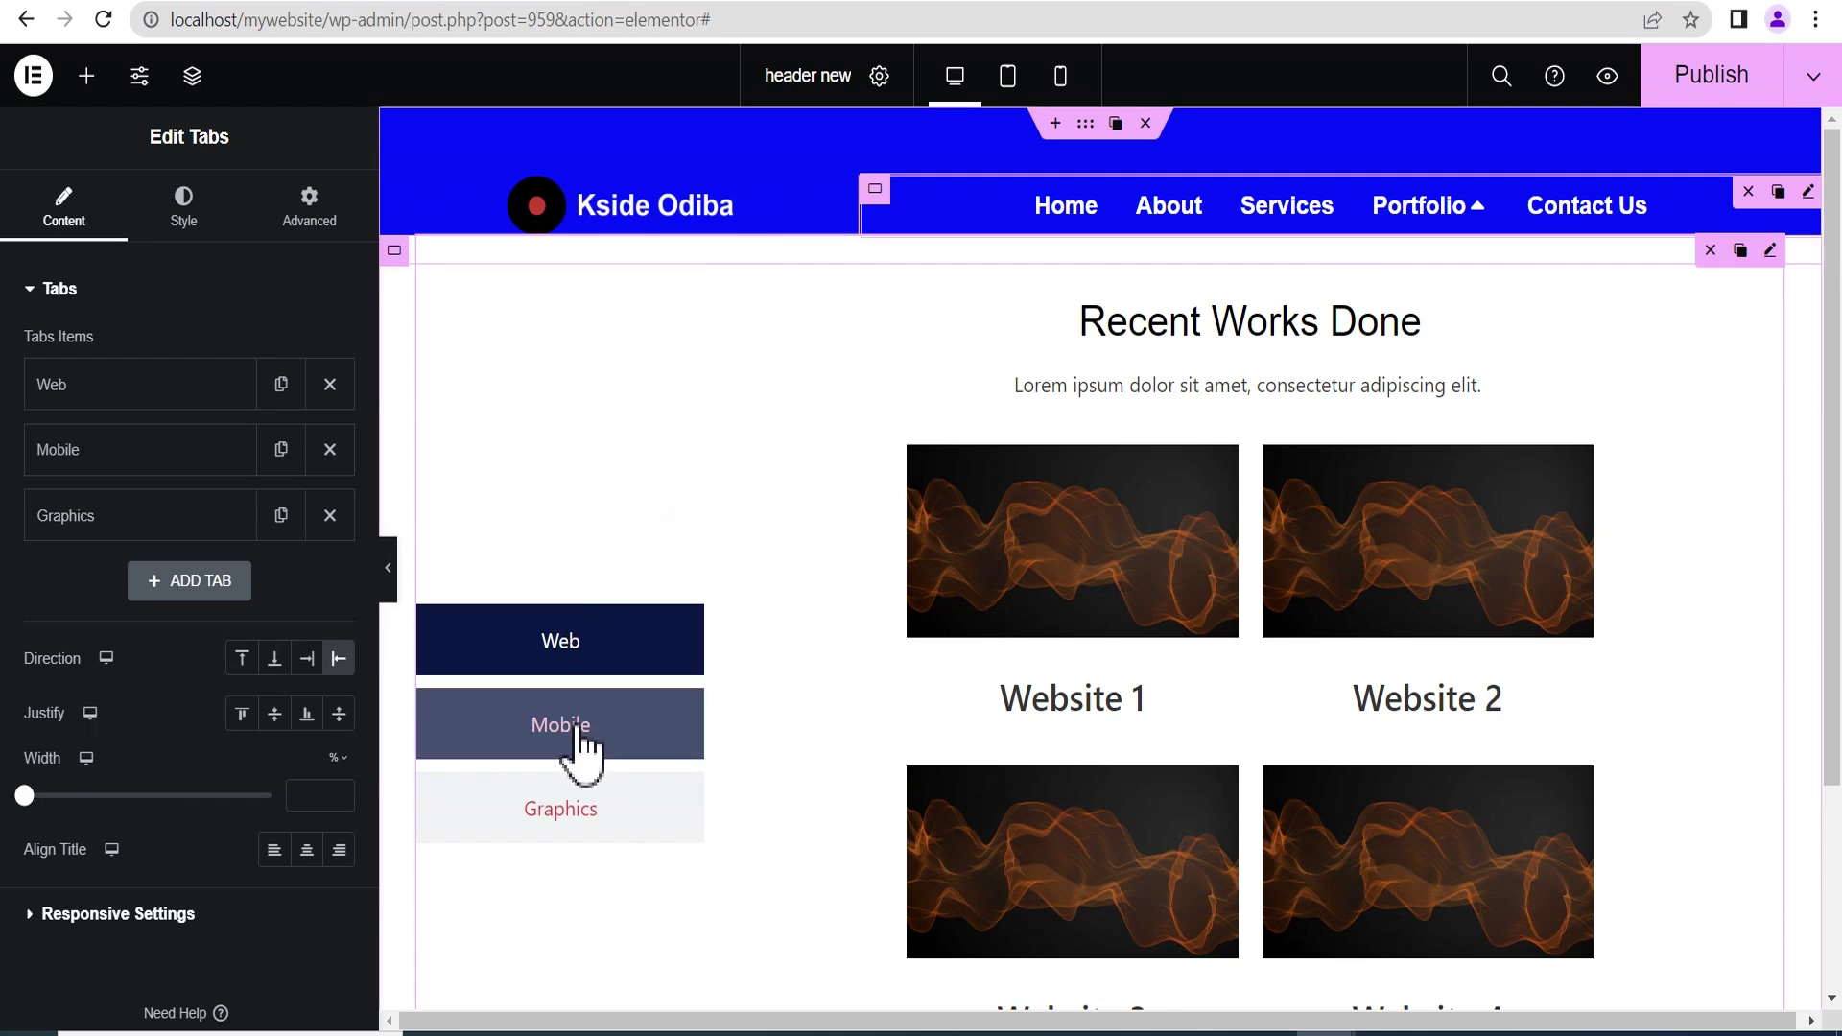
{"action": "left_click", "coordinate": [569, 801]}
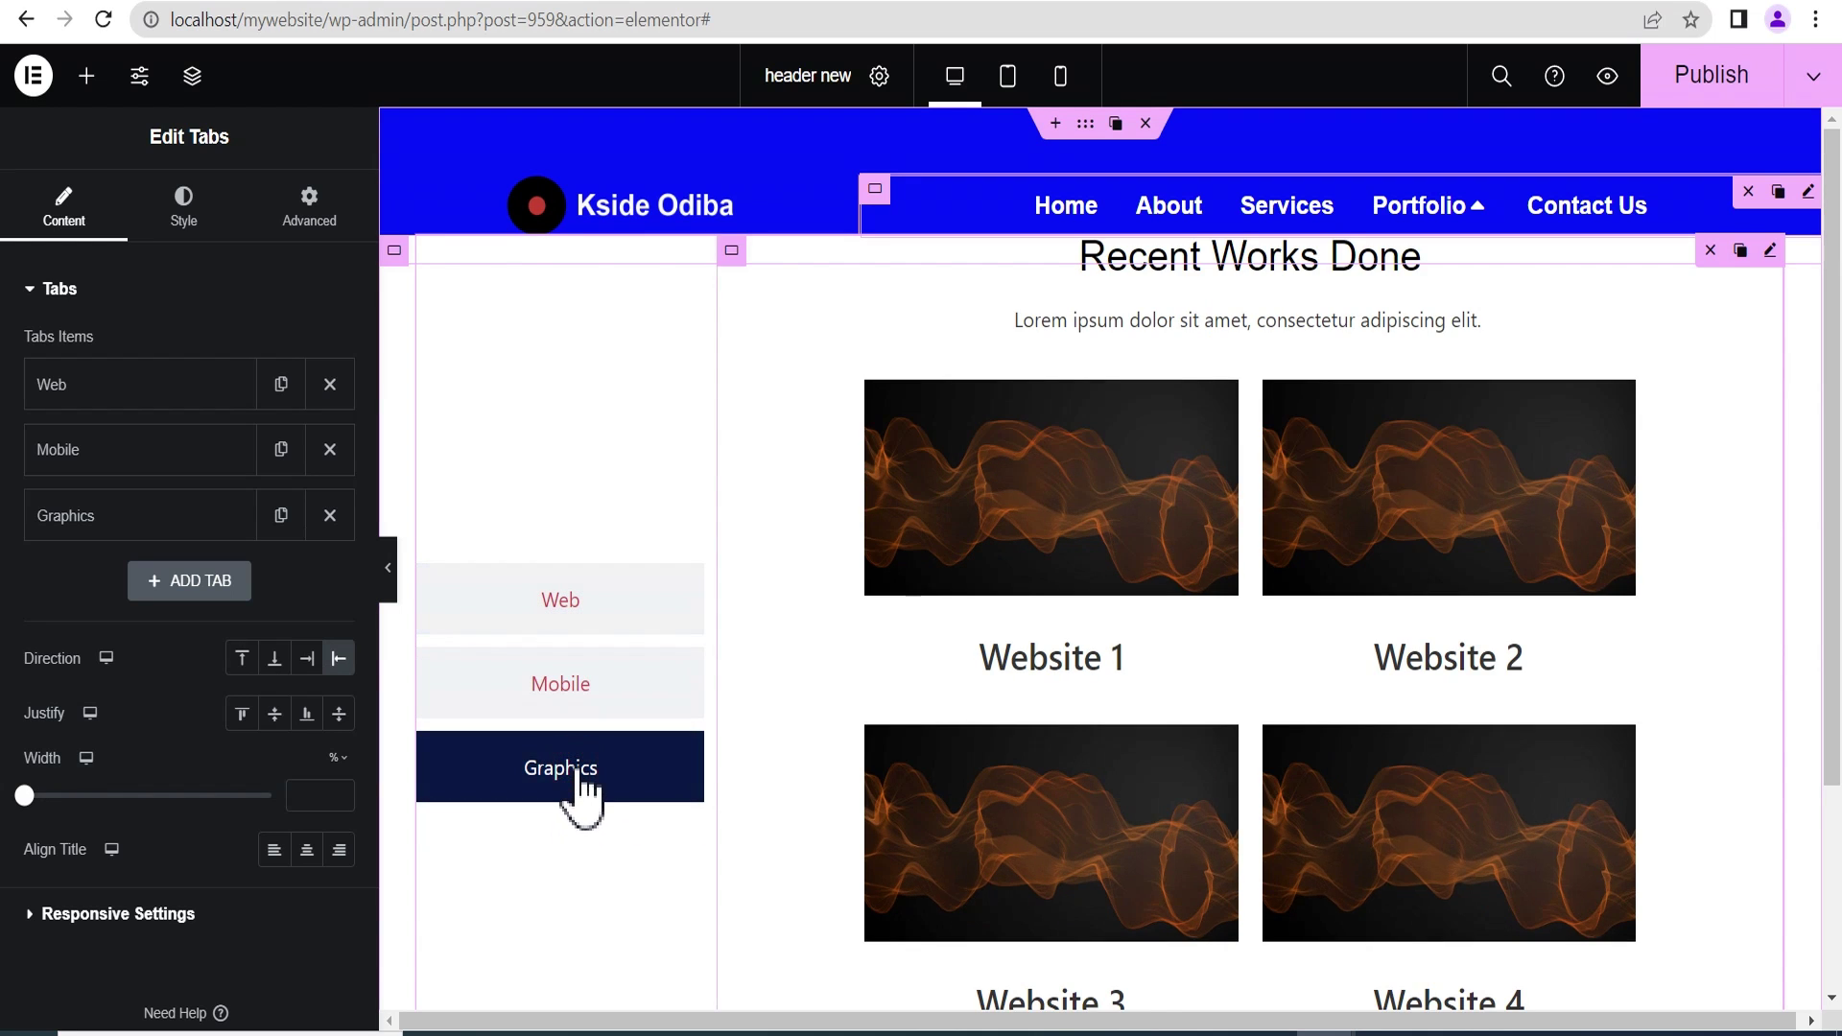
{"action": "scroll", "coordinate": [959, 624], "scroll_direction": "down", "scroll_amount": 3}
{"action": "scroll", "coordinate": [888, 585], "scroll_direction": "up", "scroll_amount": 3}
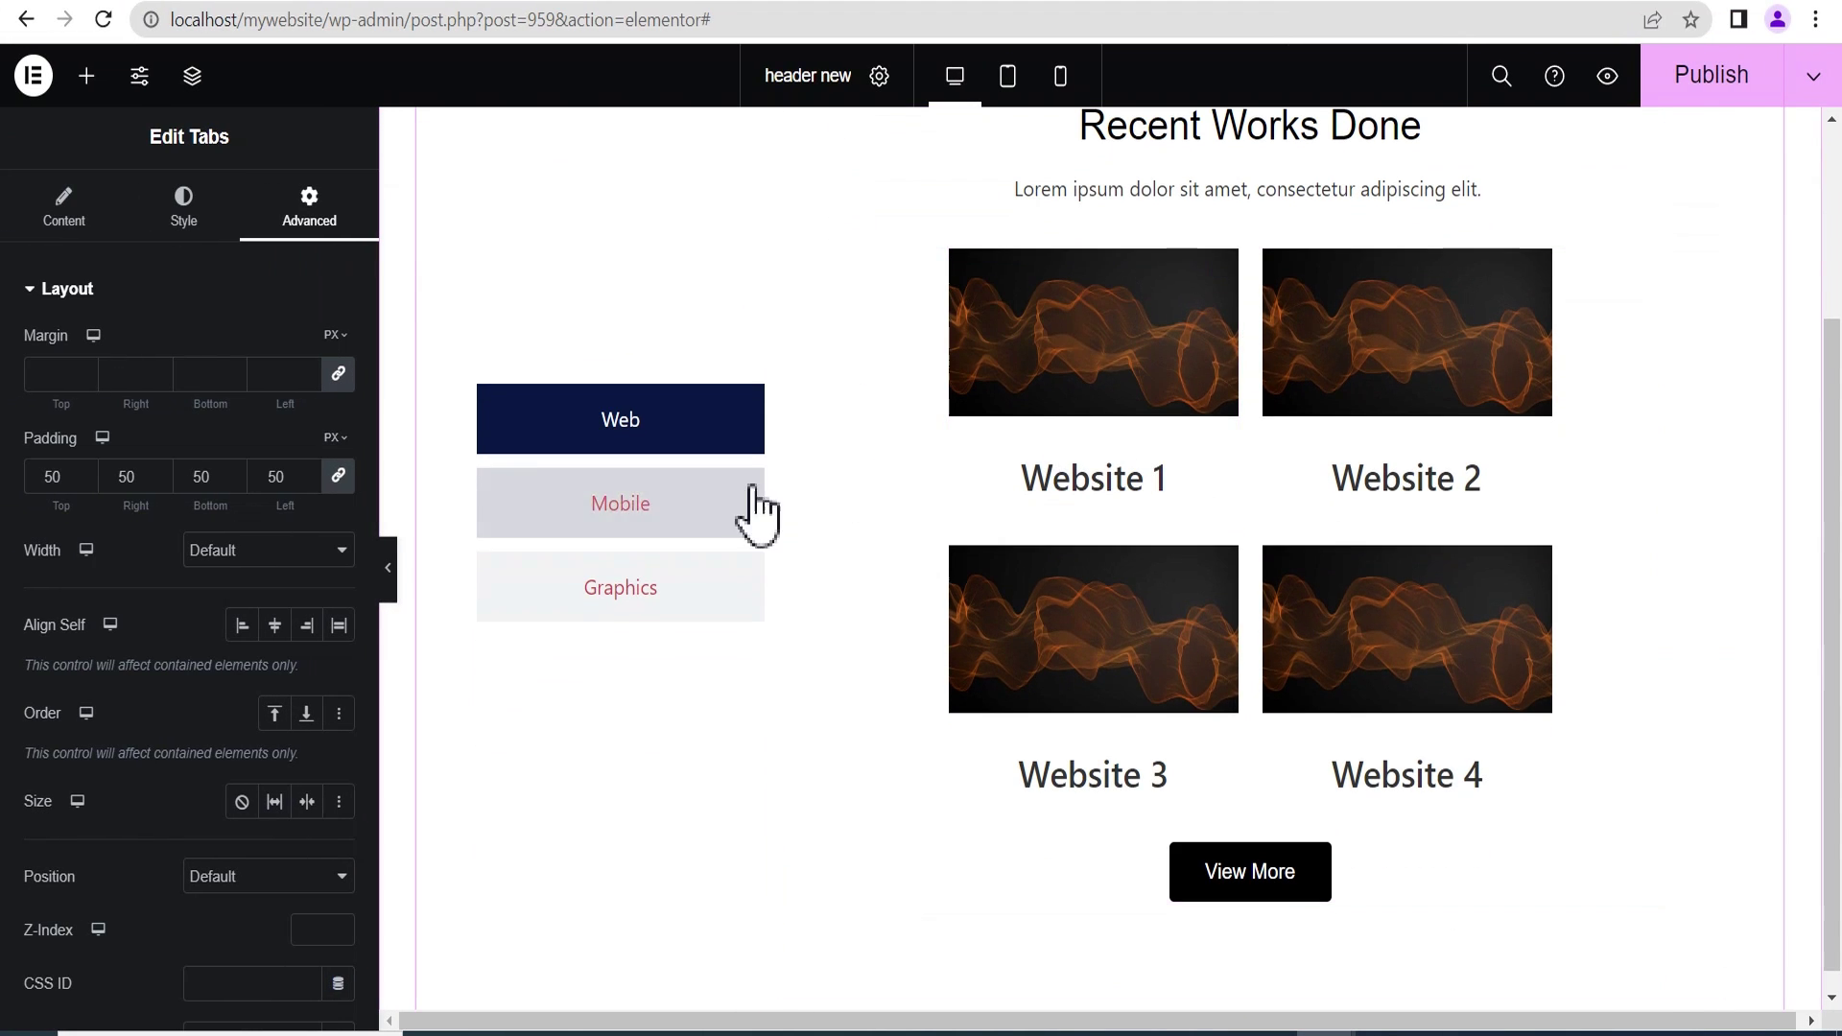
Review the Mobile and Graphics tabs' headings, images and buttons in the Portfolio dropdown.
{"action": "left_click", "coordinate": [734, 510]}
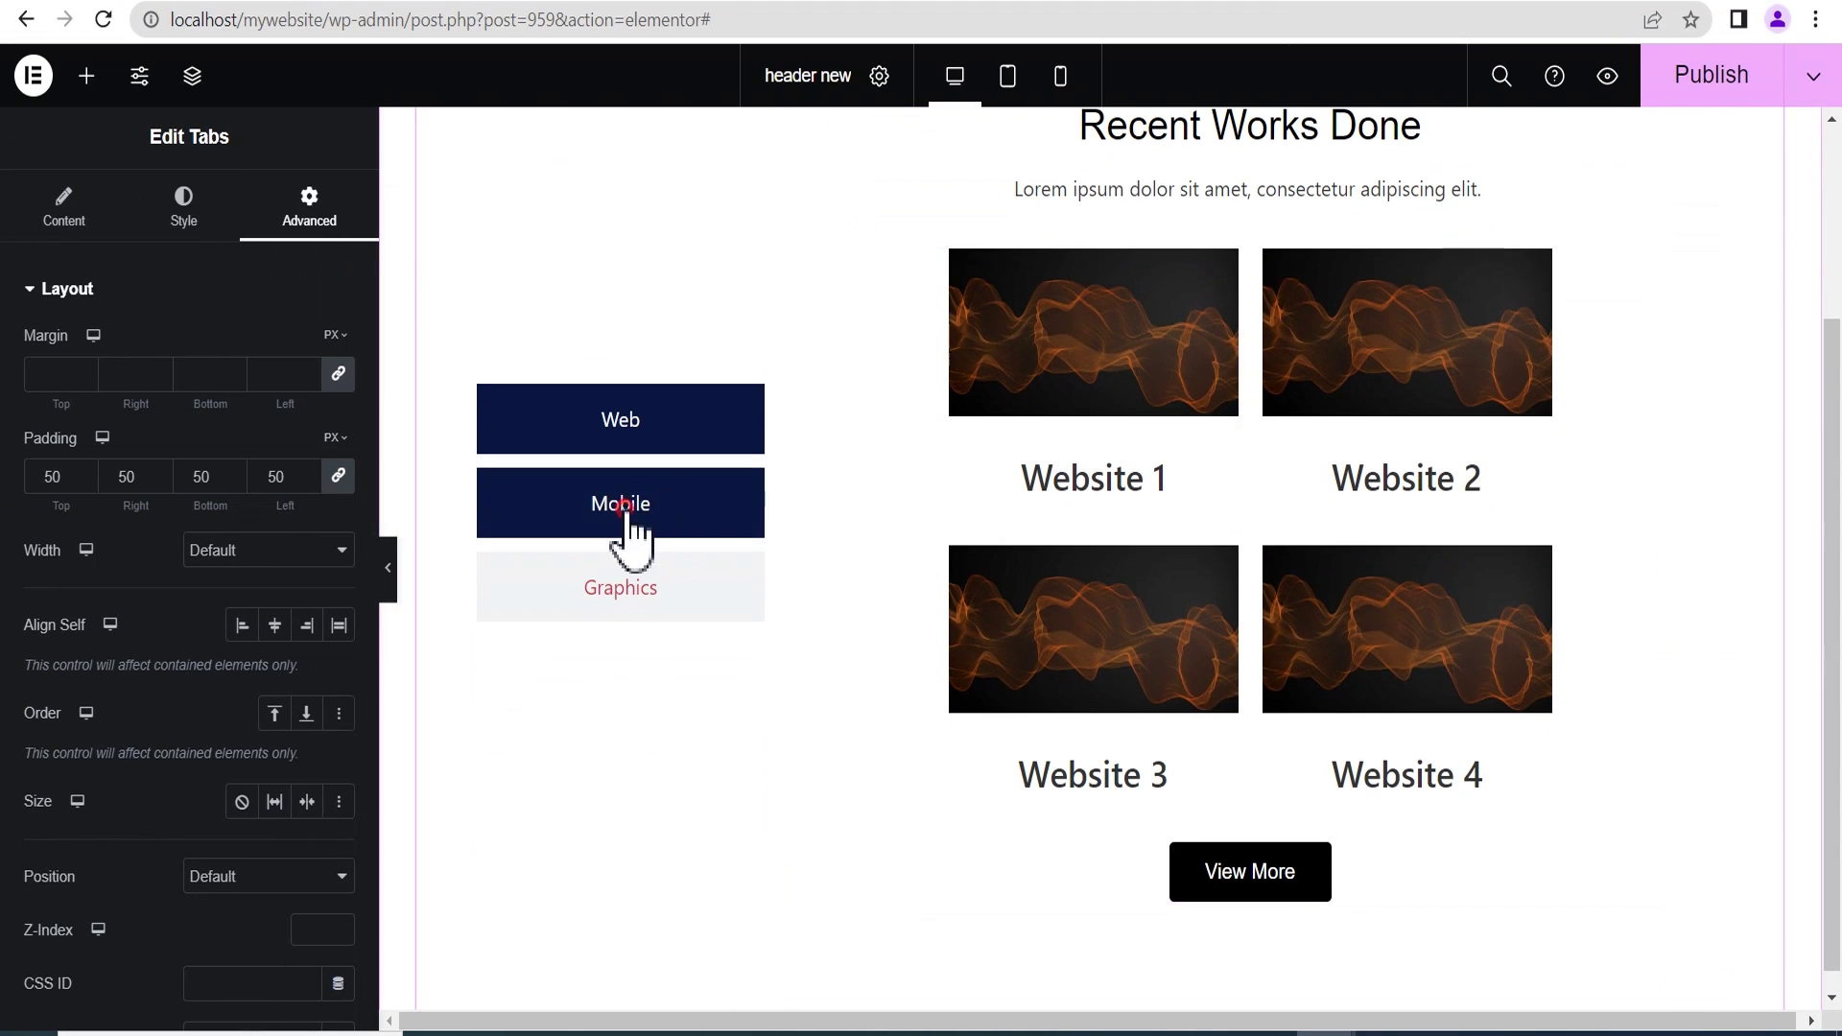
{"action": "scroll", "coordinate": [1439, 490], "scroll_direction": "down", "scroll_amount": 1}
{"action": "scroll", "coordinate": [959, 575], "scroll_direction": "up", "scroll_amount": 1}
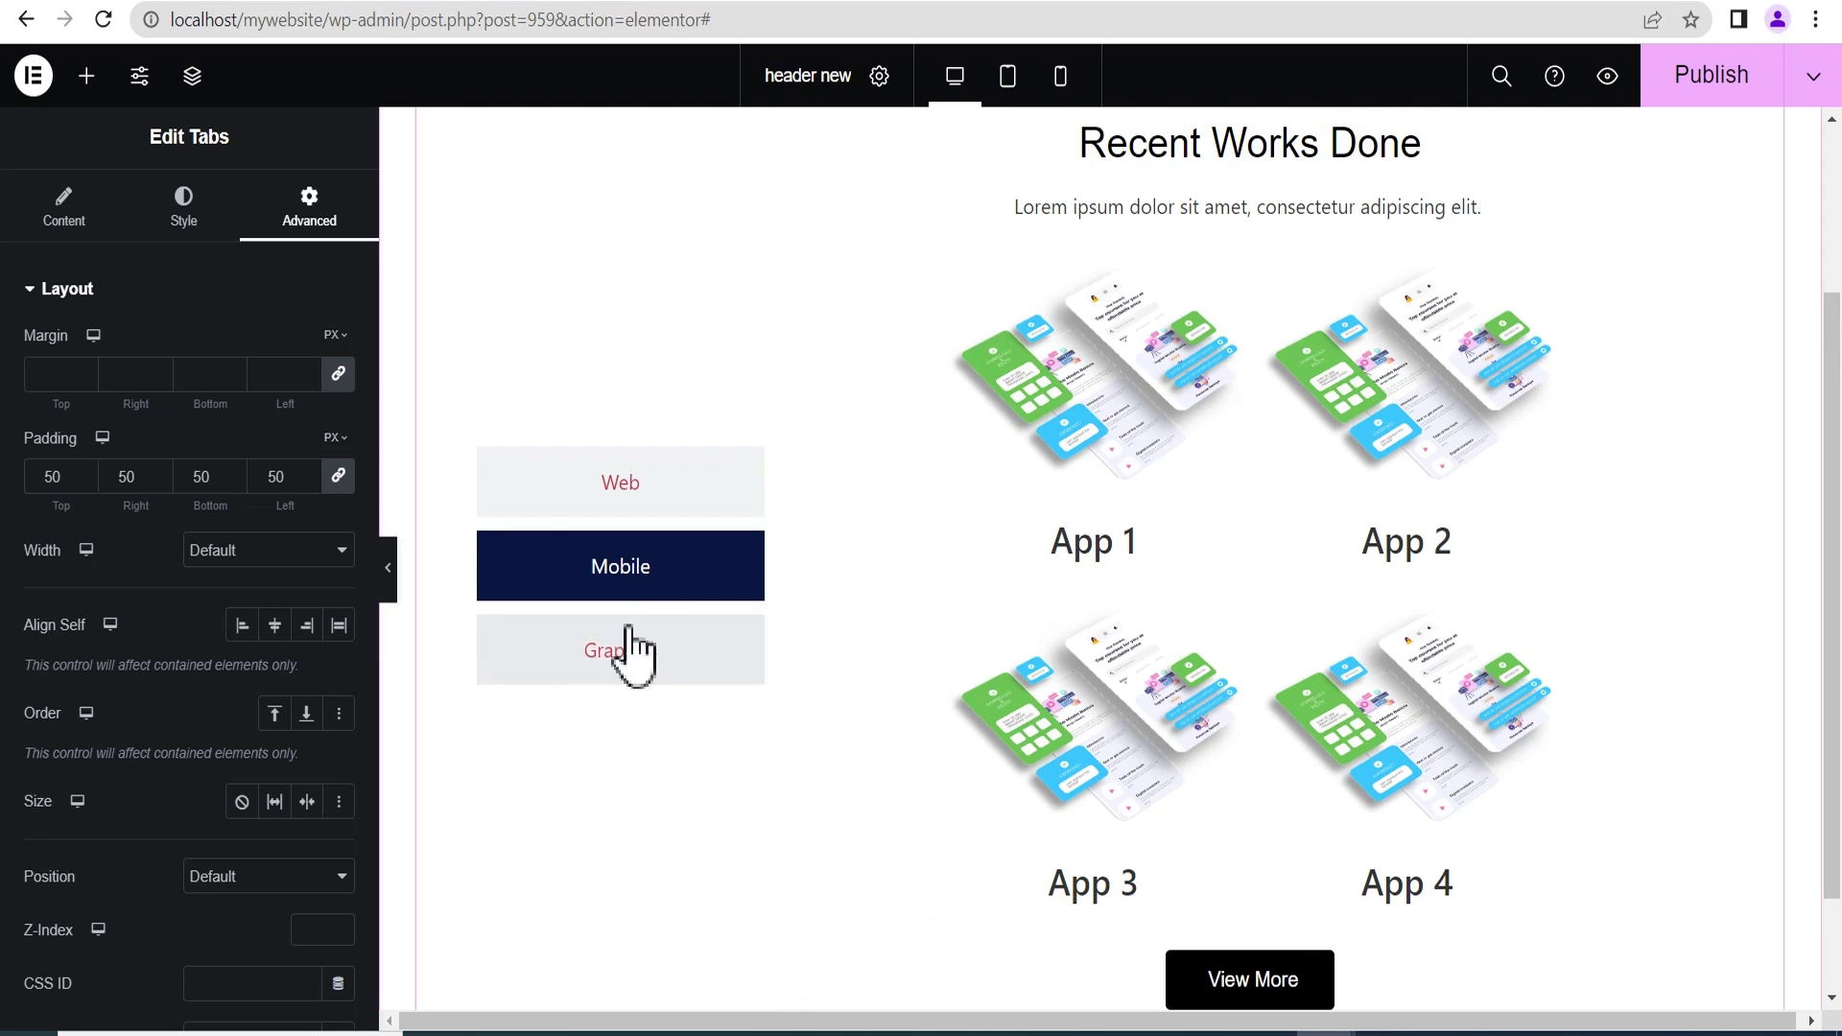
{"action": "left_click", "coordinate": [633, 662]}
{"action": "scroll", "coordinate": [639, 527], "scroll_direction": "up", "scroll_amount": 1}
{"action": "scroll", "coordinate": [662, 511], "scroll_direction": "down", "scroll_amount": 1}
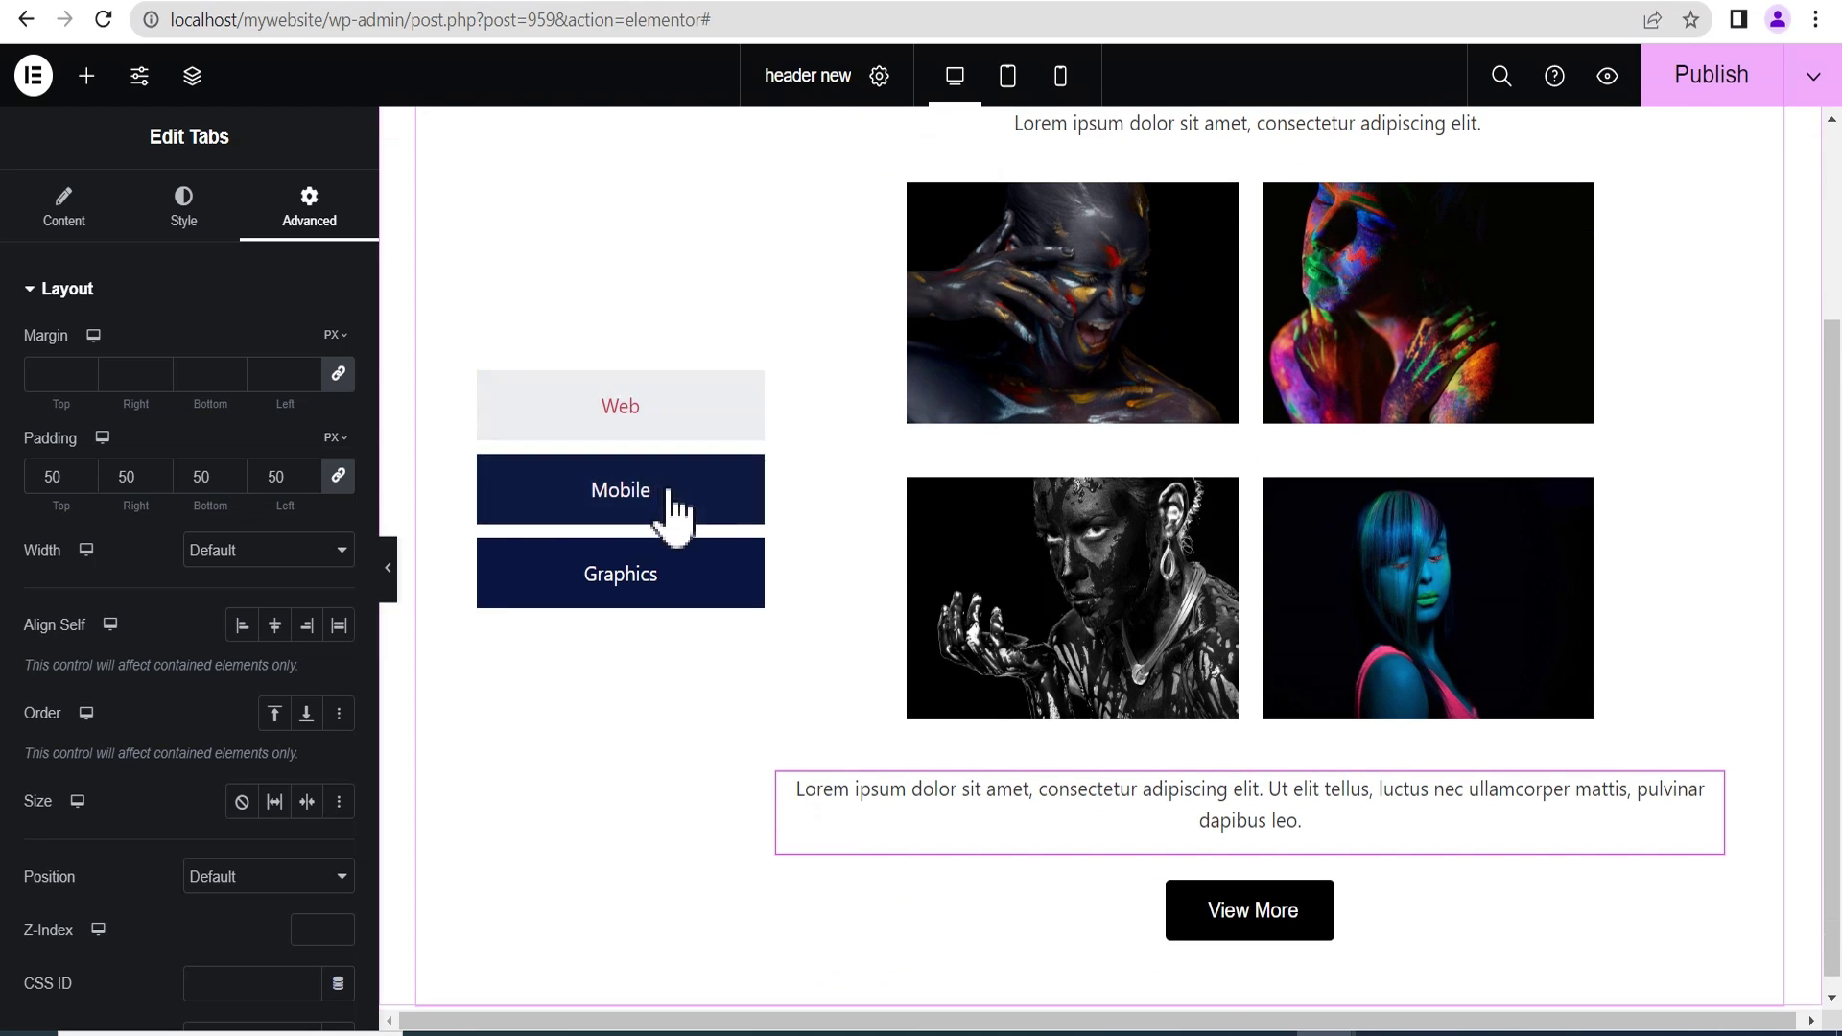
{"action": "scroll", "coordinate": [1055, 513], "scroll_direction": "up", "scroll_amount": 2}
{"action": "scroll", "coordinate": [1286, 517], "scroll_direction": "down", "scroll_amount": 3}
{"action": "scroll", "coordinate": [1247, 518], "scroll_direction": "up", "scroll_amount": 1}
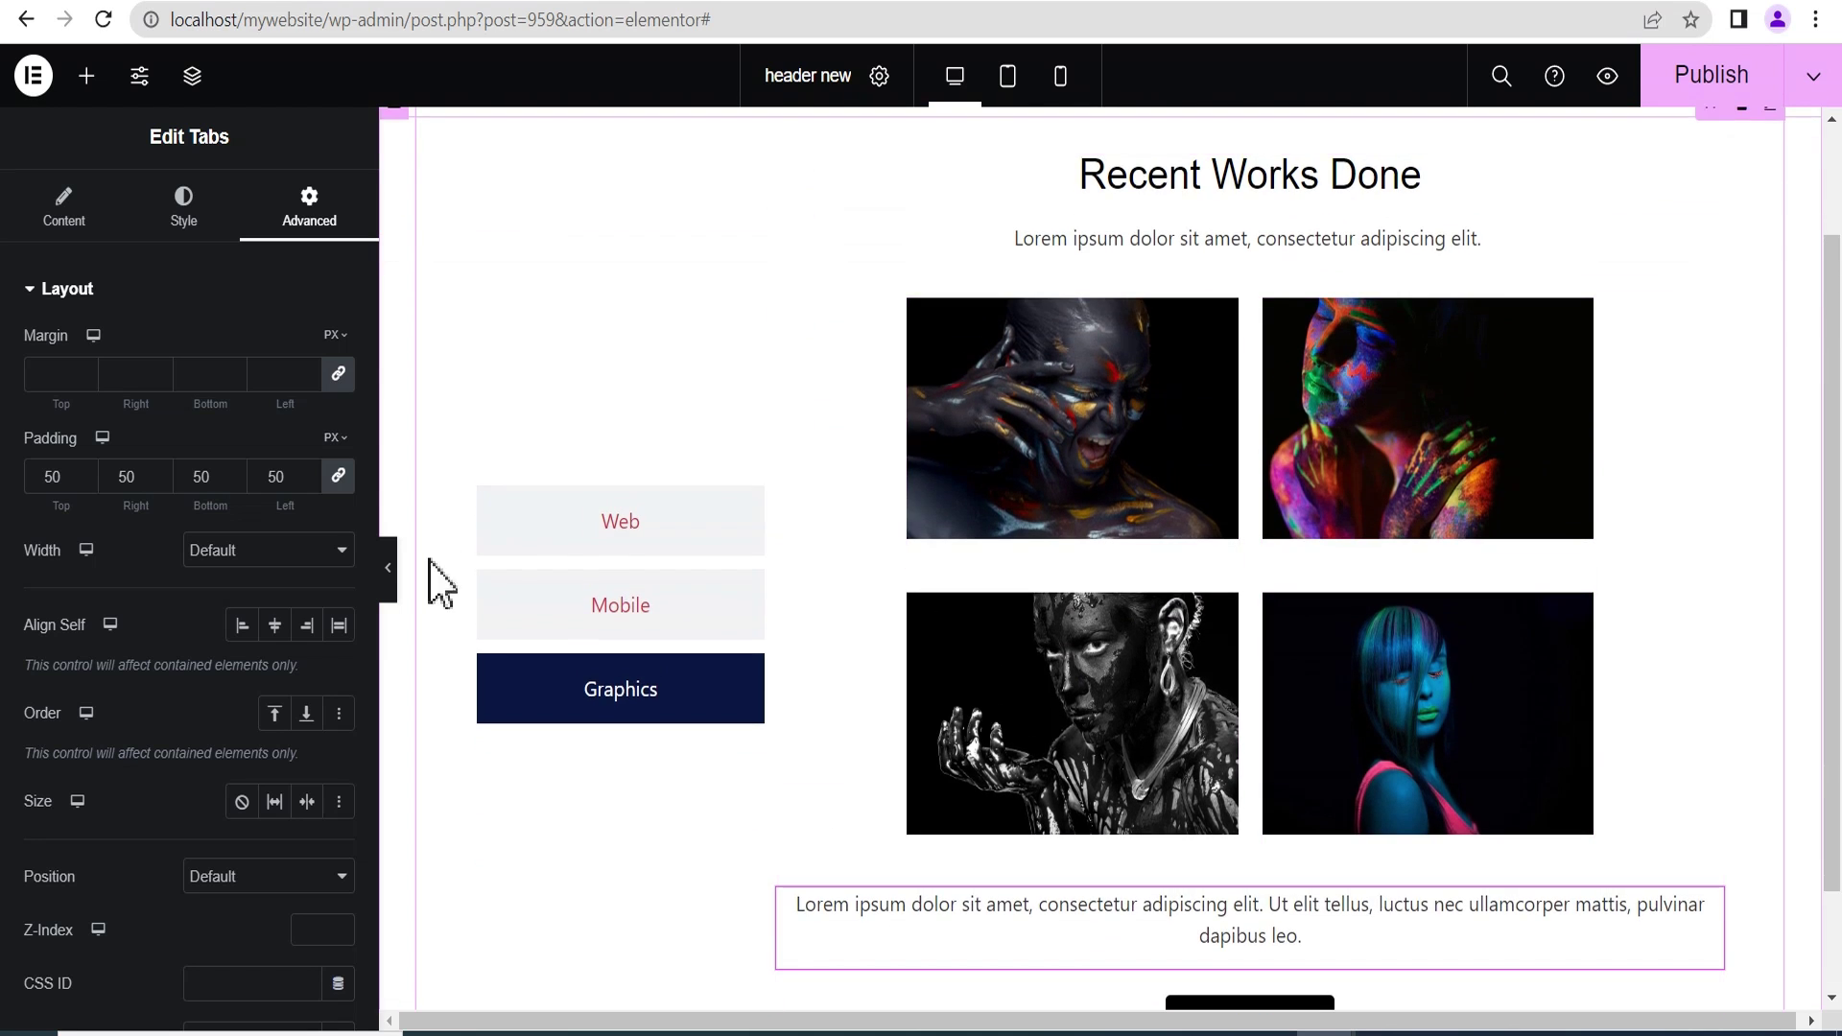
Preview the Portfolio dropdown at full width with the editing panel hidden, checking its Web, Mobile and Graphics tabs, and restore the panel.
{"action": "left_click", "coordinate": [389, 571]}
{"action": "scroll", "coordinate": [1236, 495], "scroll_direction": "down", "scroll_amount": 2}
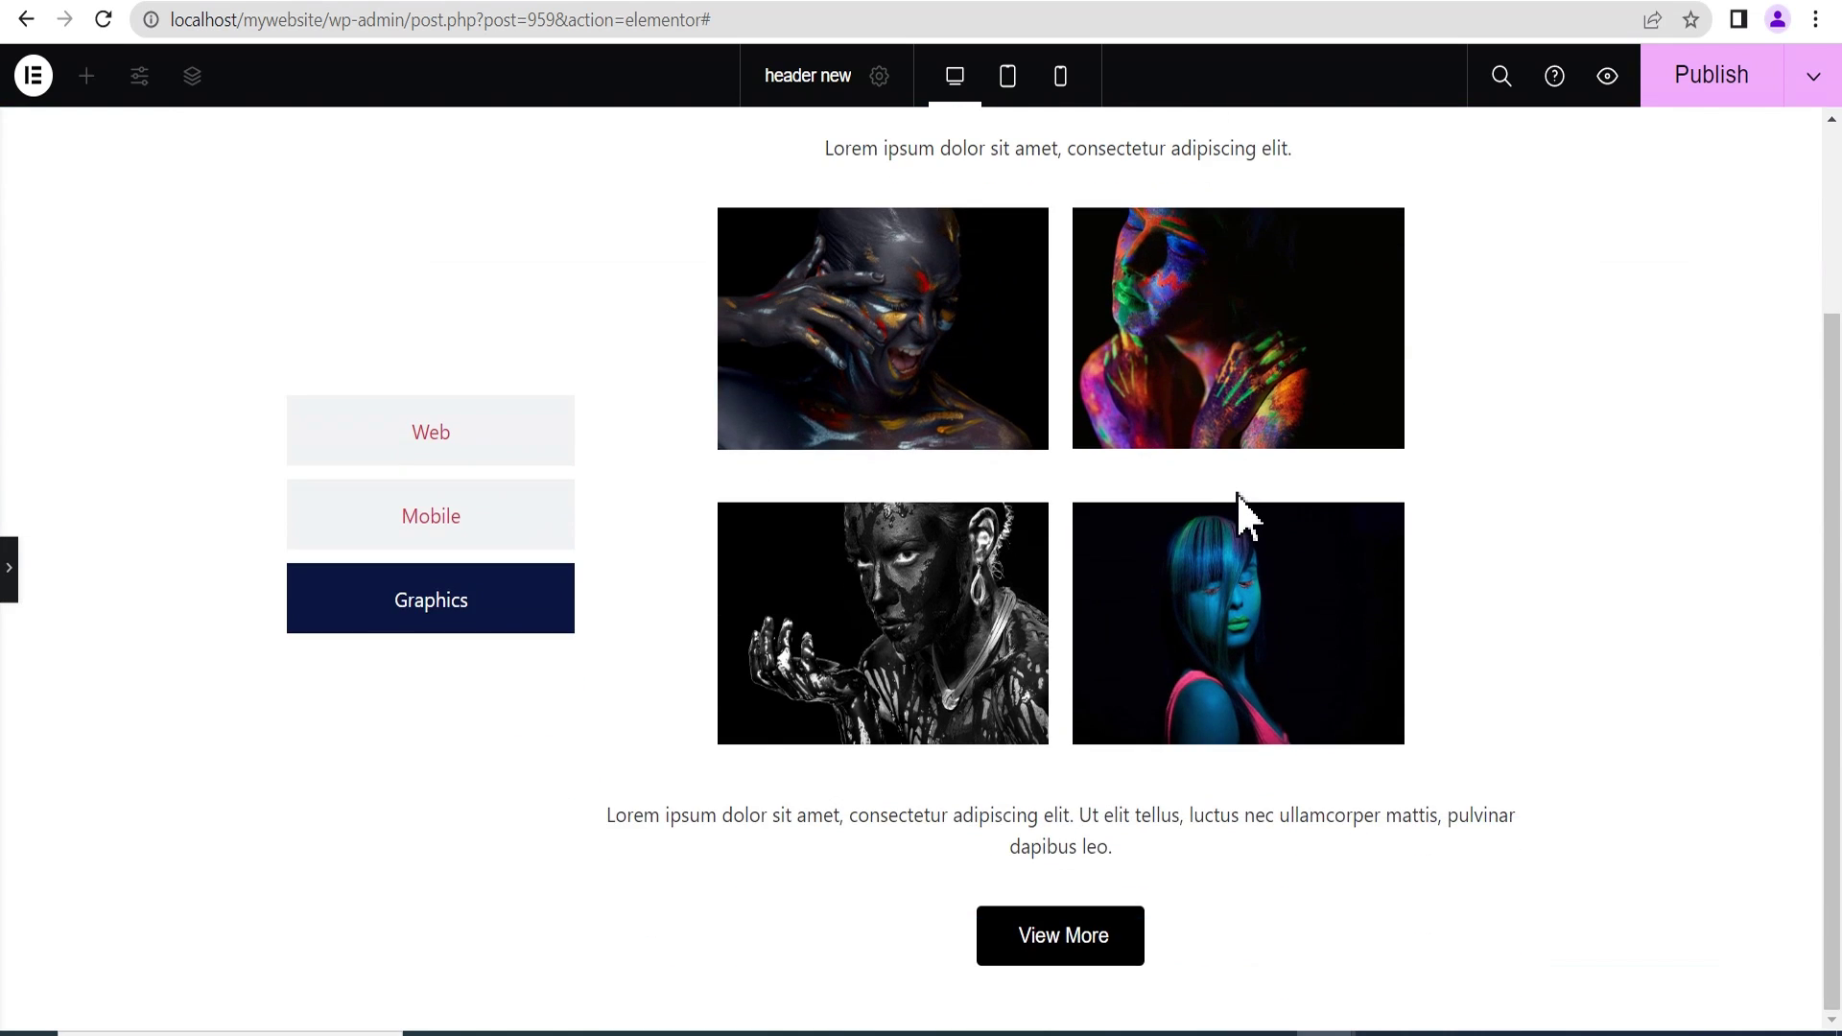
{"action": "scroll", "coordinate": [1247, 451], "scroll_direction": "up", "scroll_amount": 3}
{"action": "left_click", "coordinate": [1314, 235]}
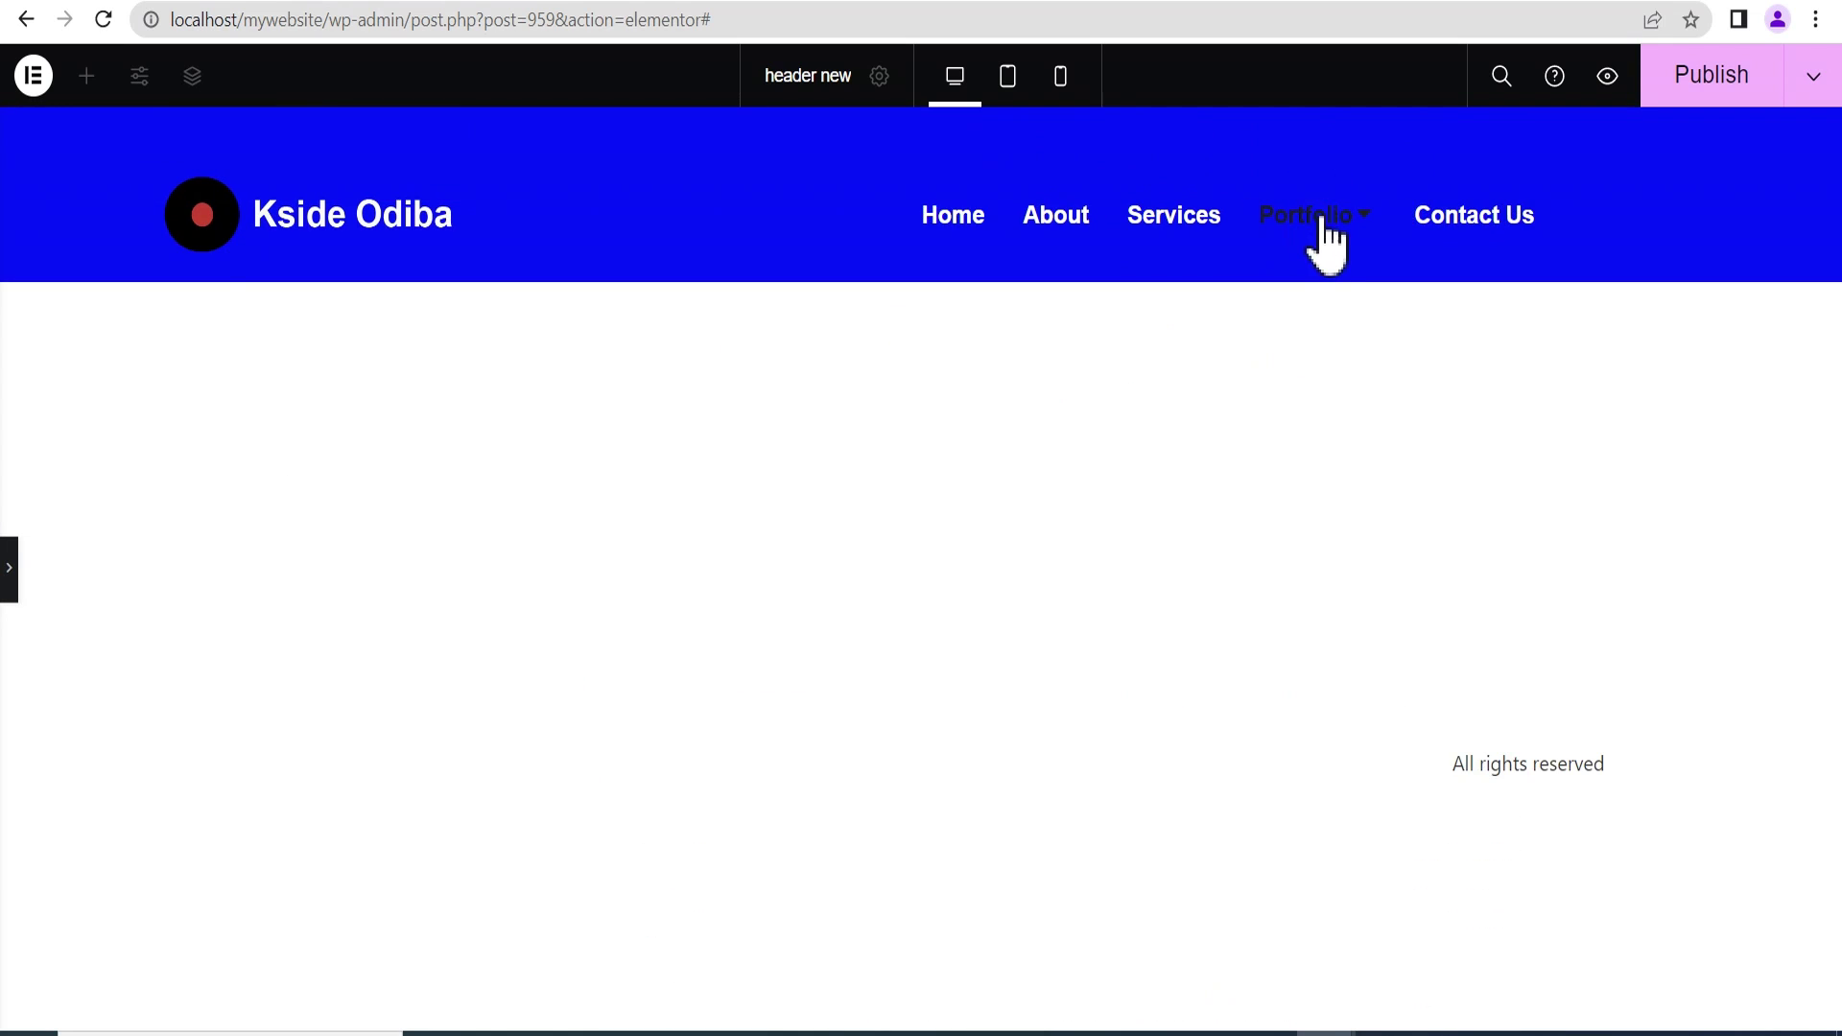
{"action": "scroll", "coordinate": [999, 539], "scroll_direction": "down", "scroll_amount": 3}
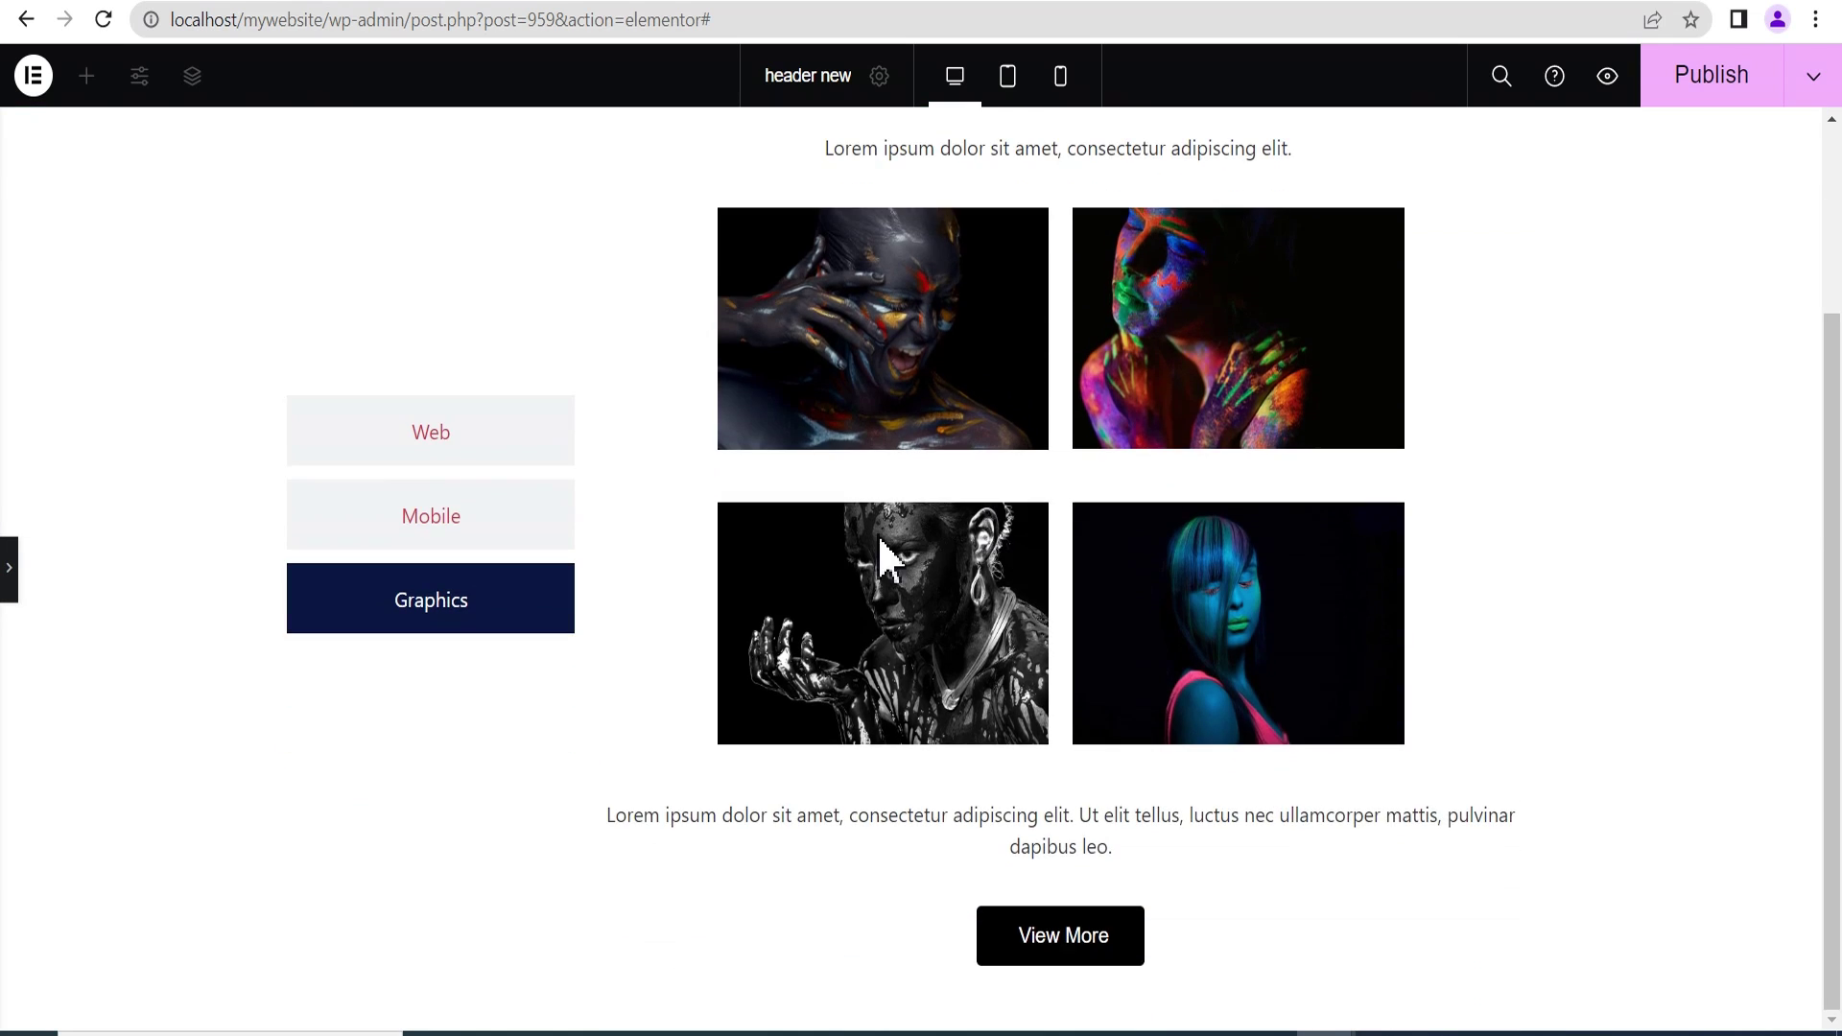
{"action": "left_click", "coordinate": [455, 446]}
{"action": "left_click", "coordinate": [452, 528]}
{"action": "left_click", "coordinate": [8, 573]}
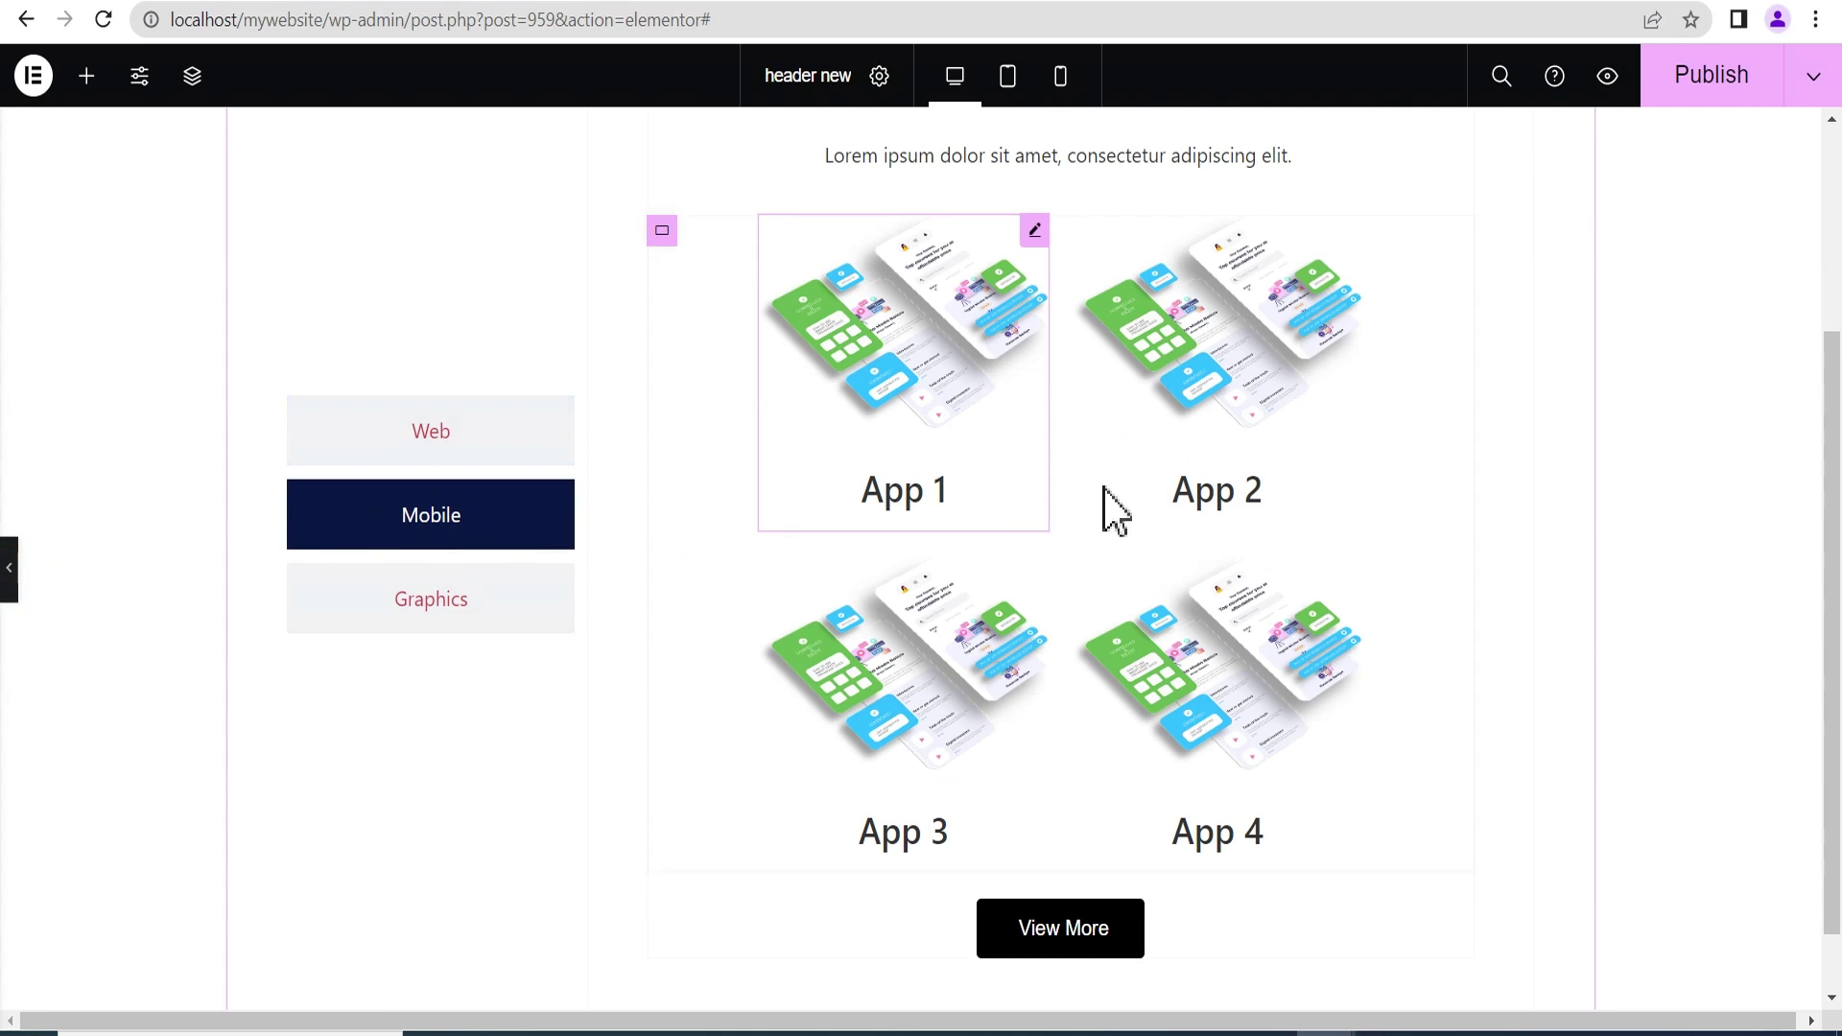
Set the header menu's content width to Fit To Content and check the resulting dropdown layout.
{"action": "scroll", "coordinate": [1430, 440], "scroll_direction": "up", "scroll_amount": 3}
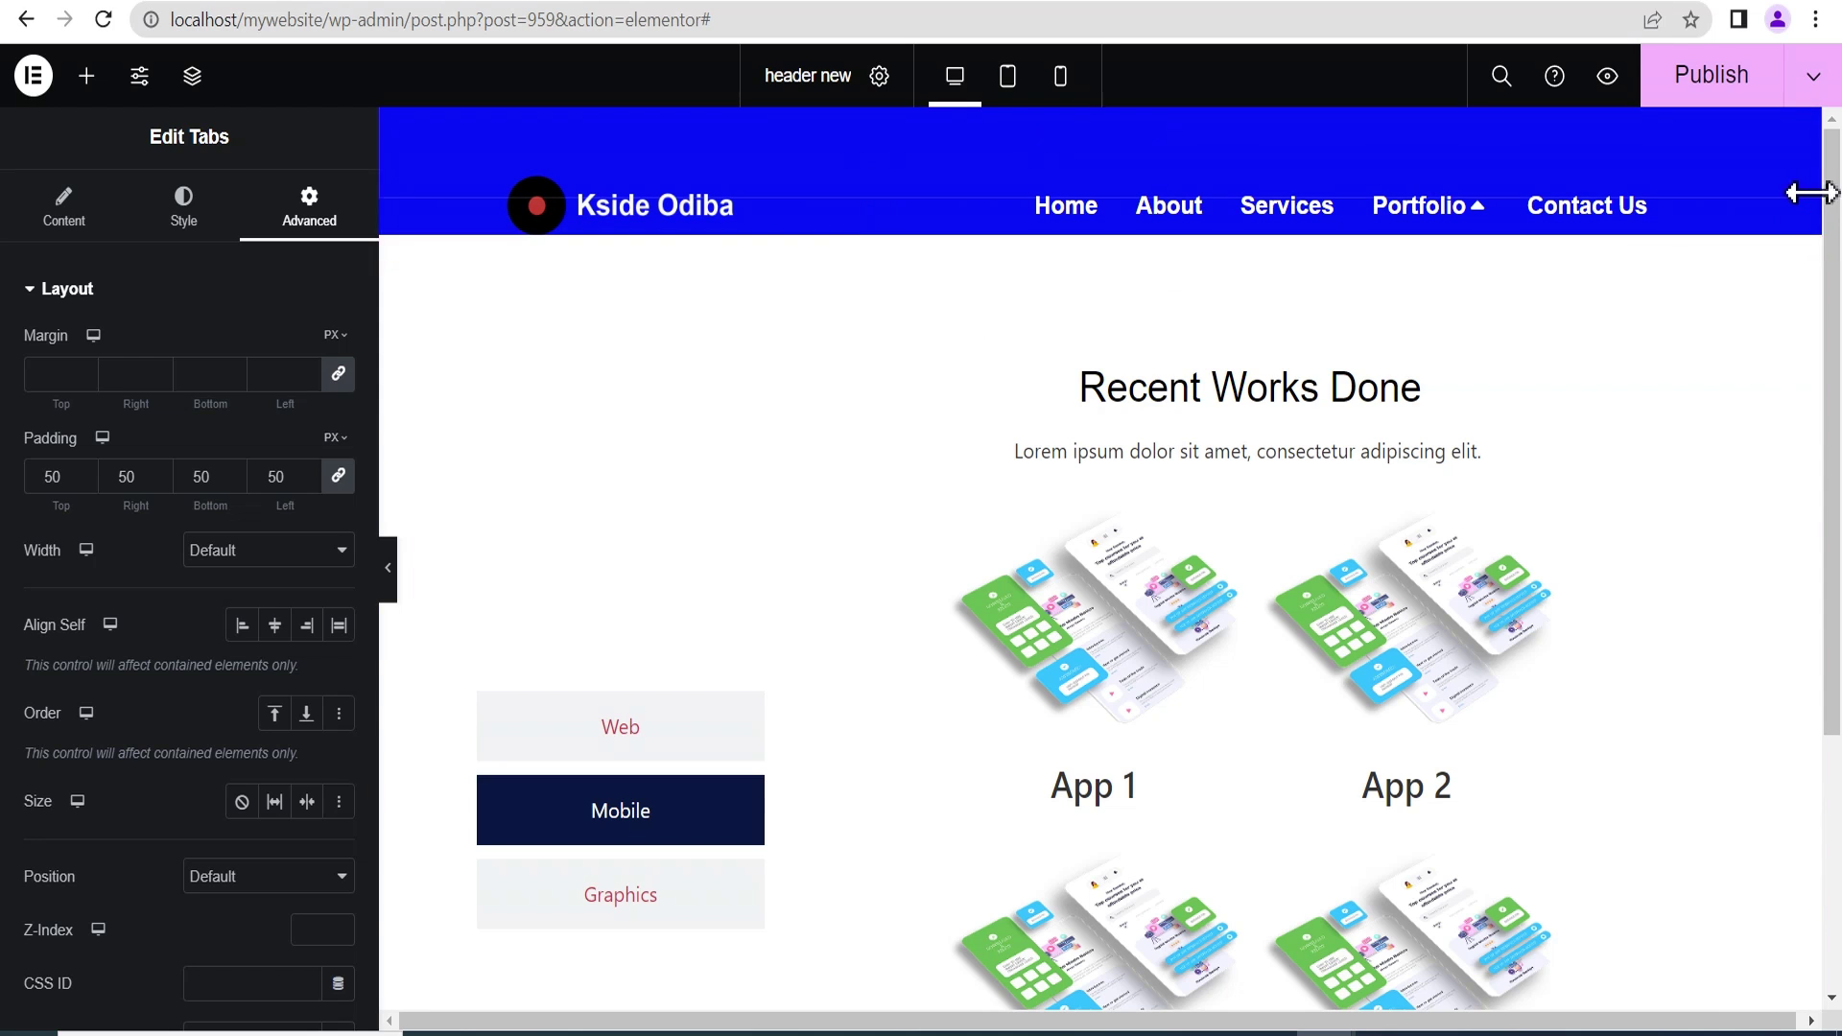
{"action": "left_click", "coordinate": [1808, 192]}
{"action": "scroll", "coordinate": [120, 601], "scroll_direction": "down", "scroll_amount": 2}
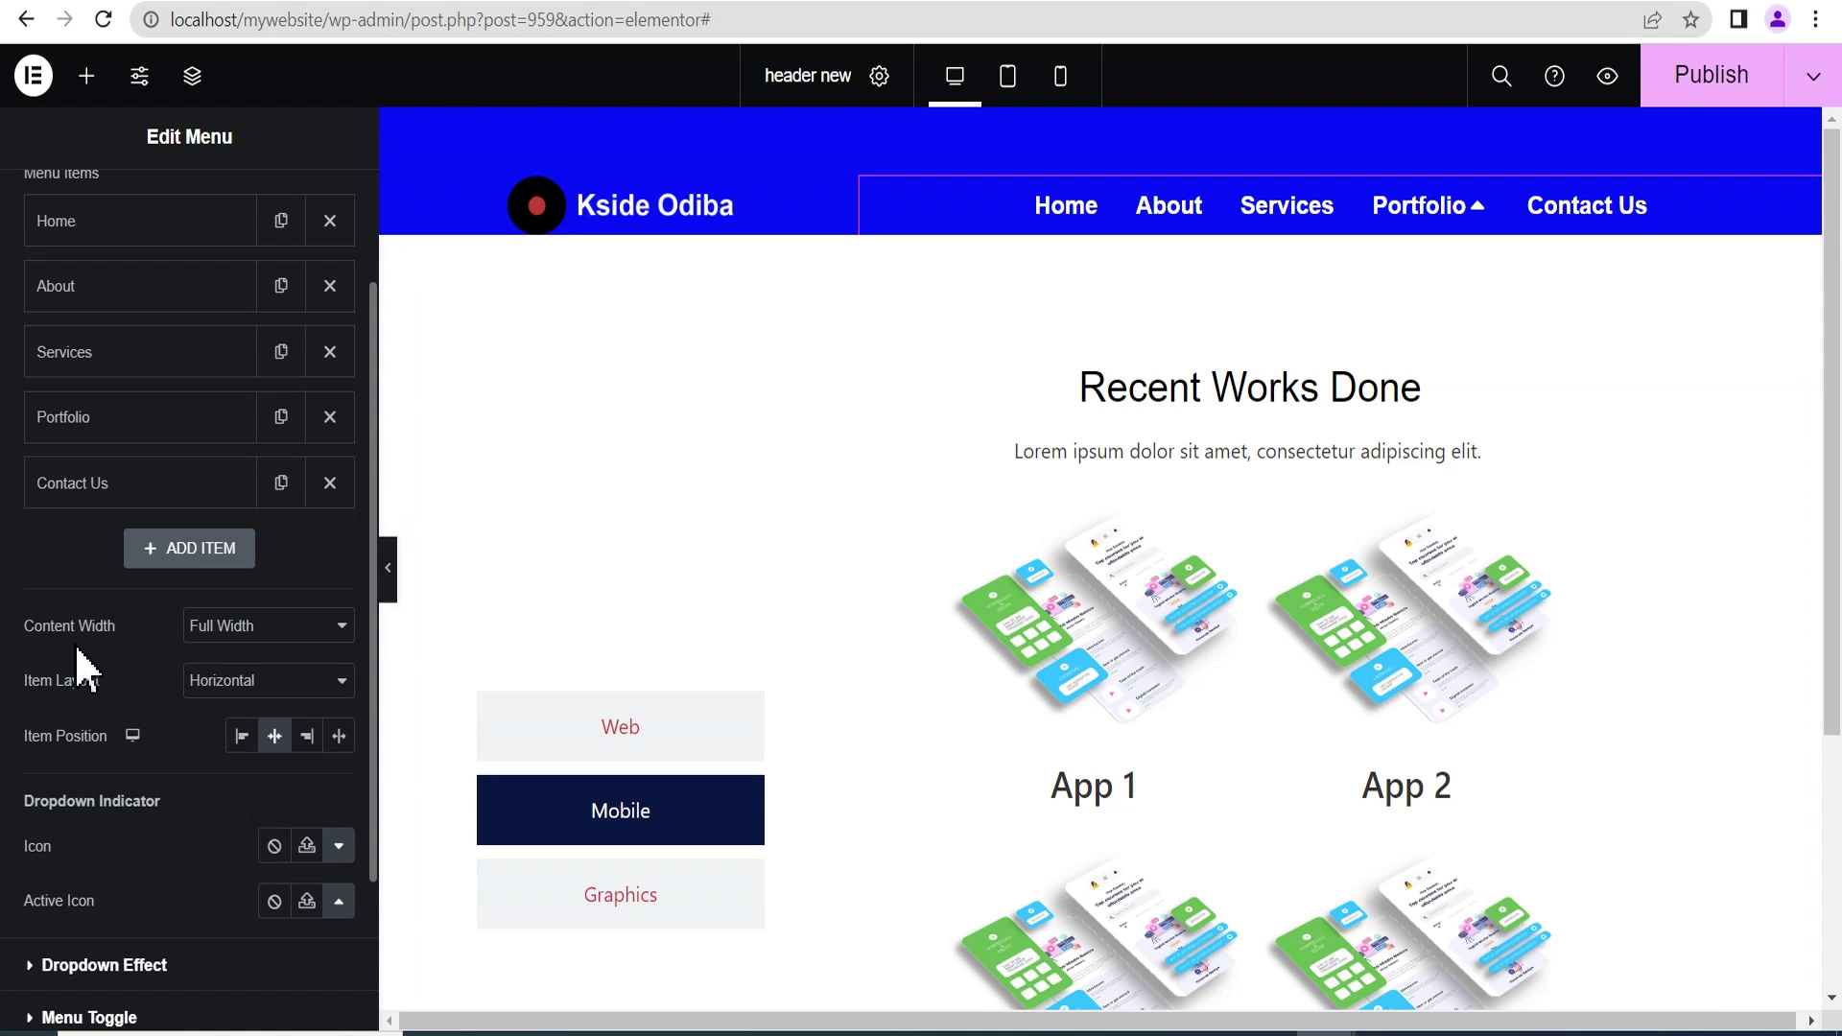
{"action": "left_click", "coordinate": [270, 627]}
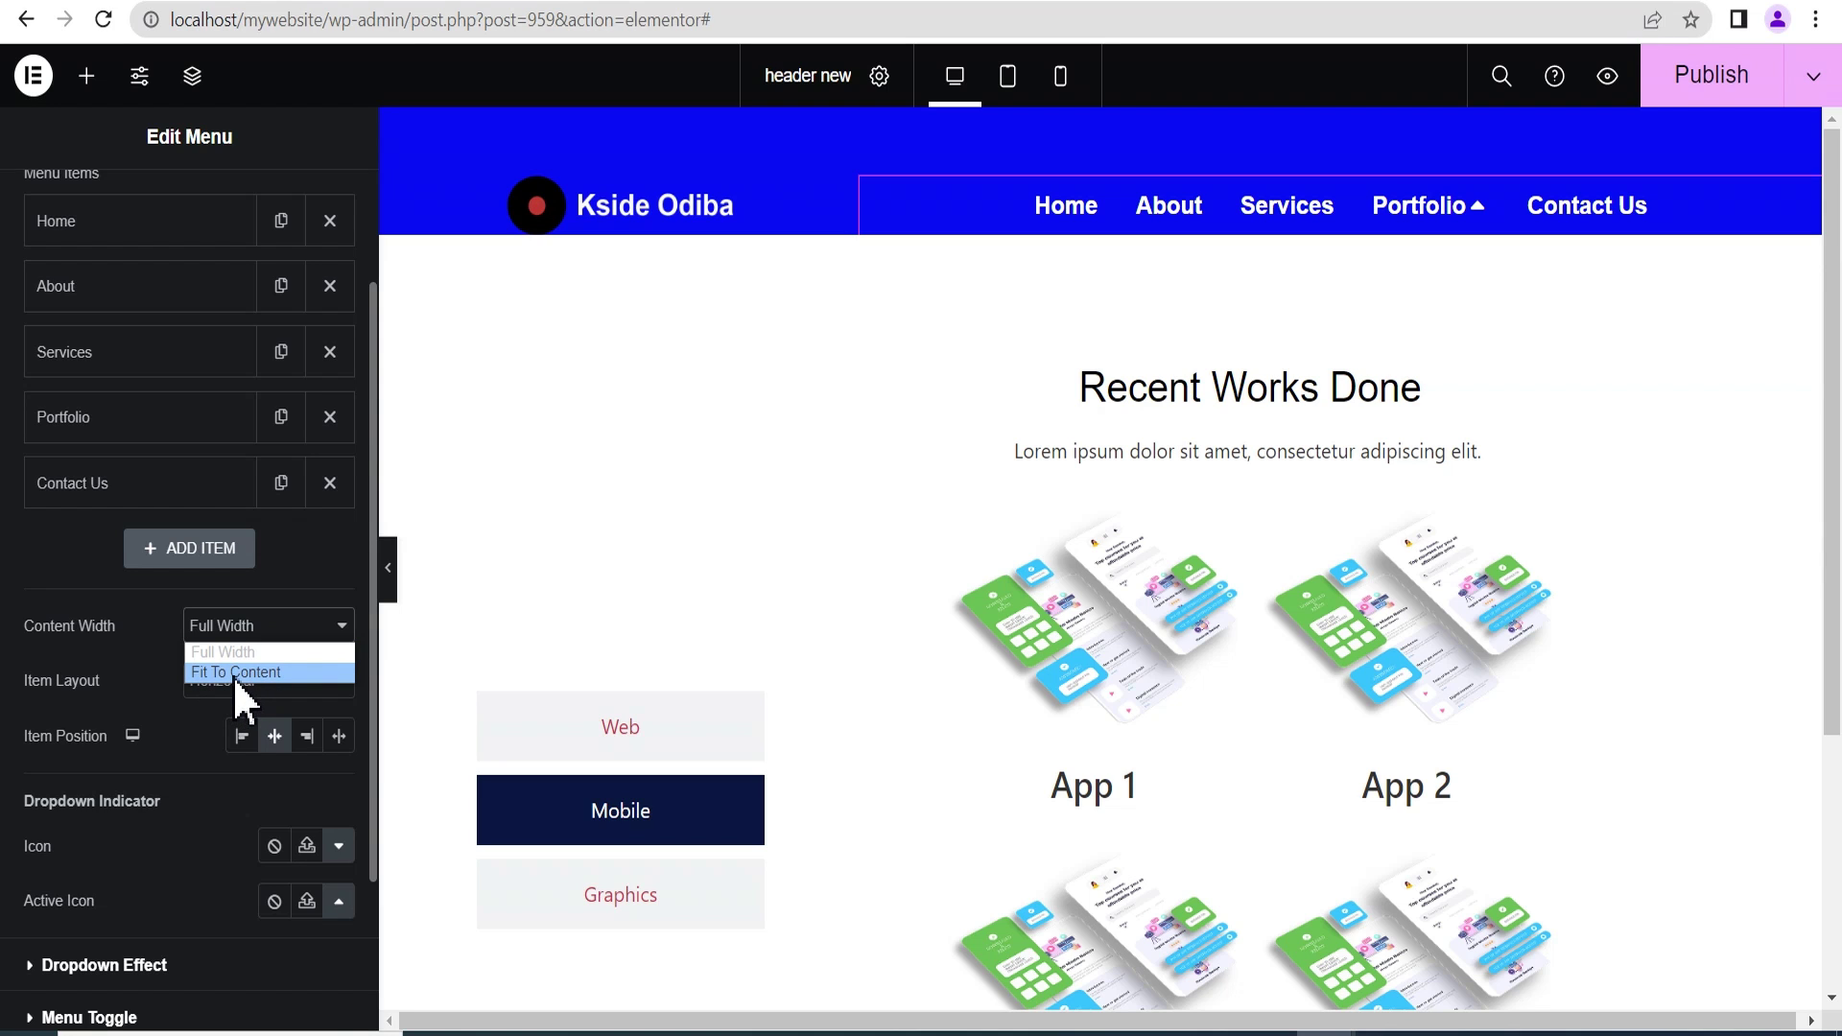
{"action": "left_click", "coordinate": [238, 674]}
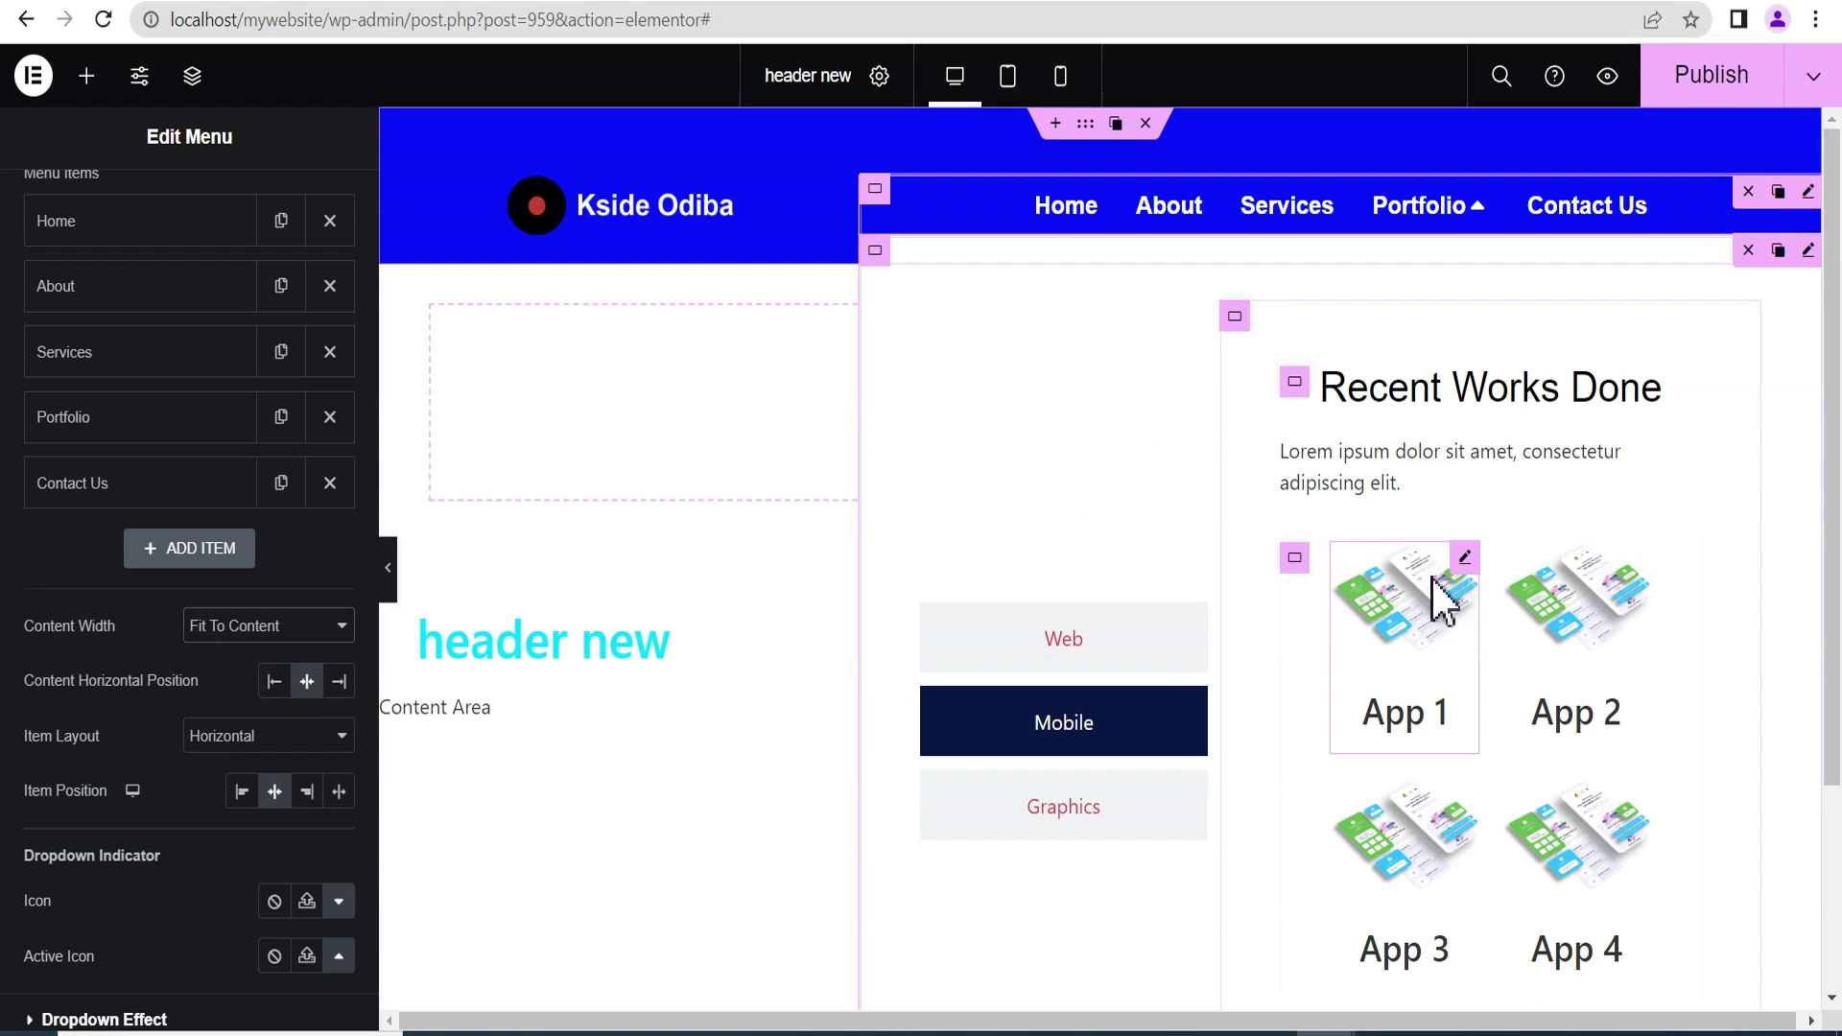
{"action": "scroll", "coordinate": [1583, 470], "scroll_direction": "down", "scroll_amount": 3}
{"action": "scroll", "coordinate": [1467, 494], "scroll_direction": "up", "scroll_amount": 3}
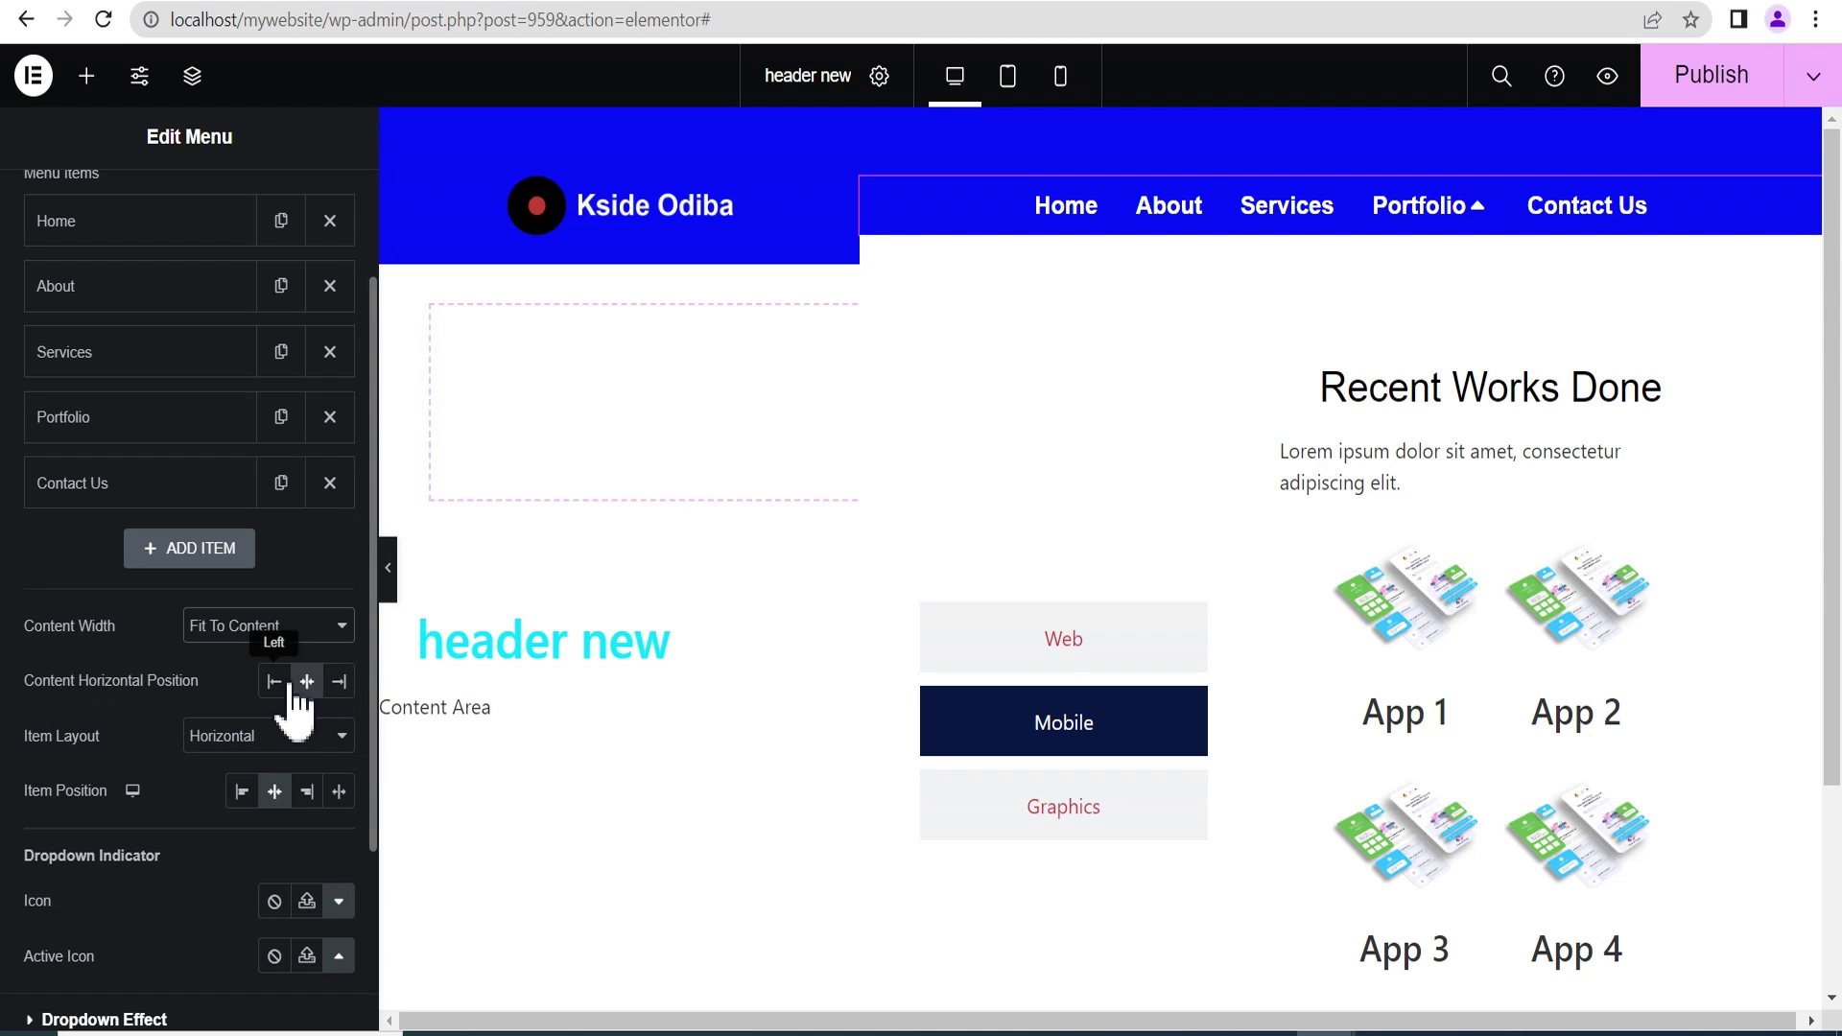
{"action": "scroll", "coordinate": [124, 827], "scroll_direction": "down", "scroll_amount": 2}
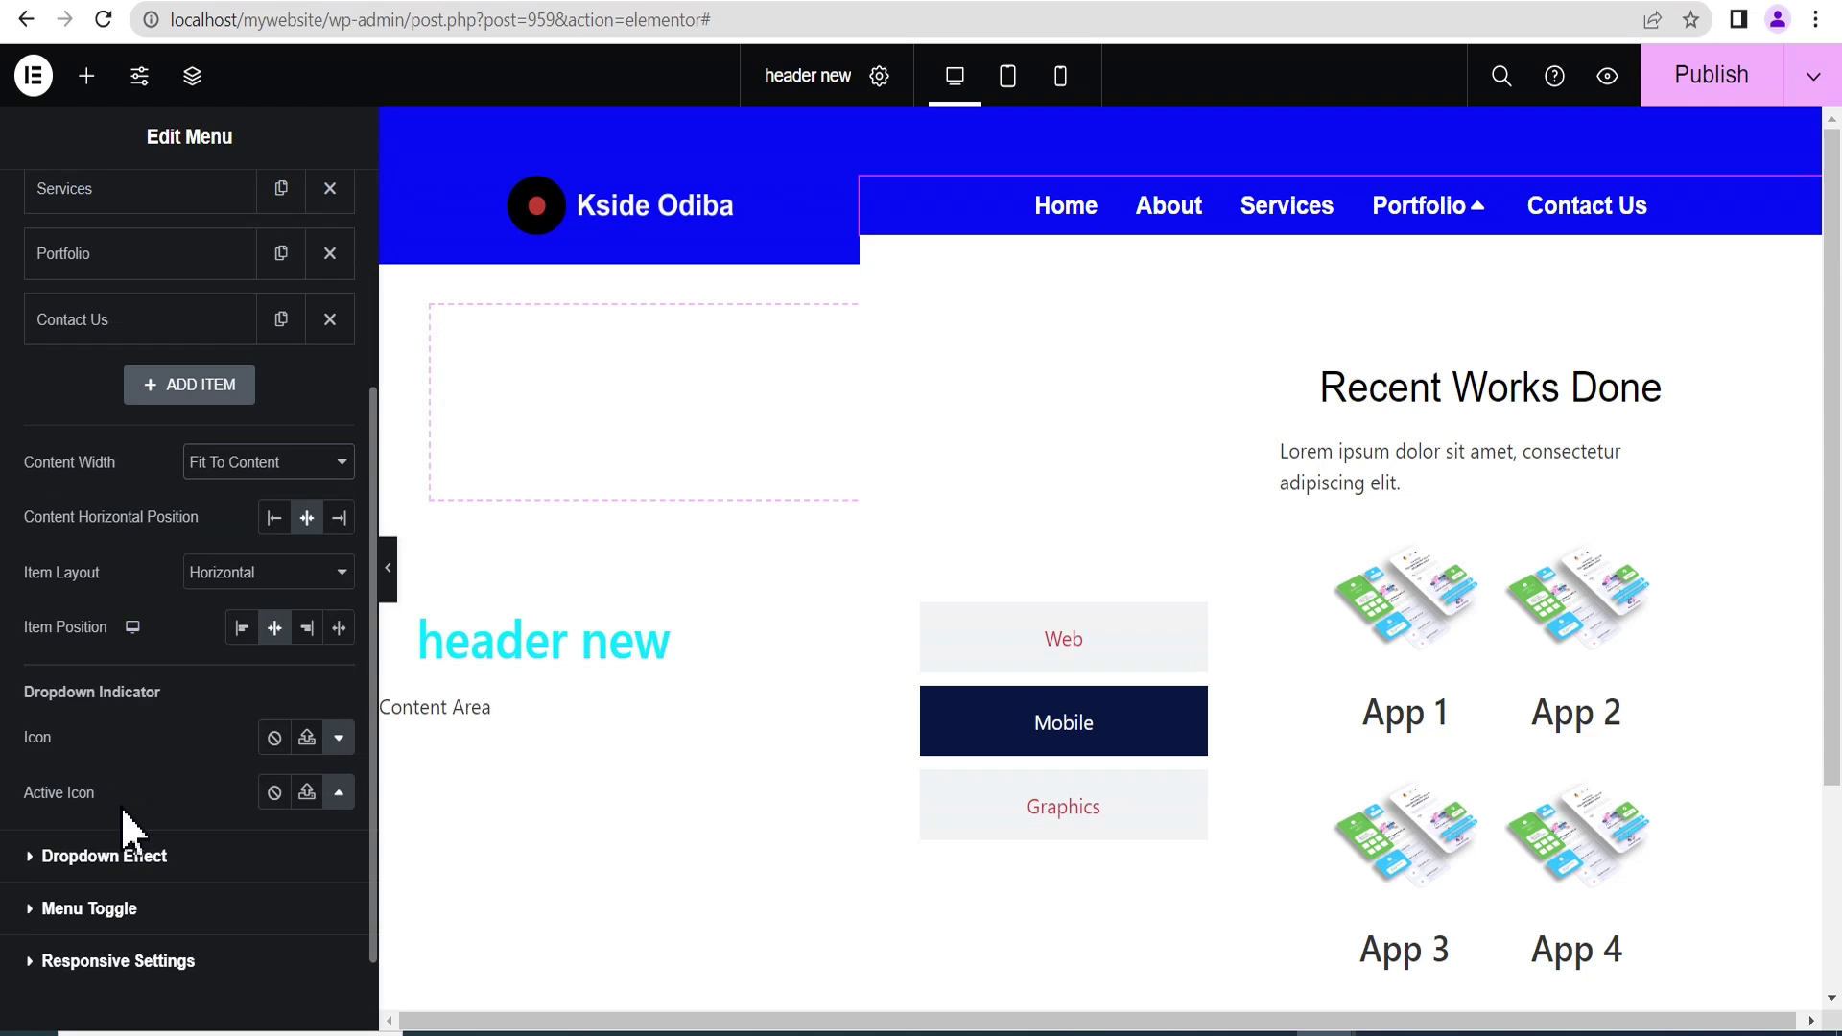
{"action": "scroll", "coordinate": [132, 815], "scroll_direction": "up", "scroll_amount": 2}
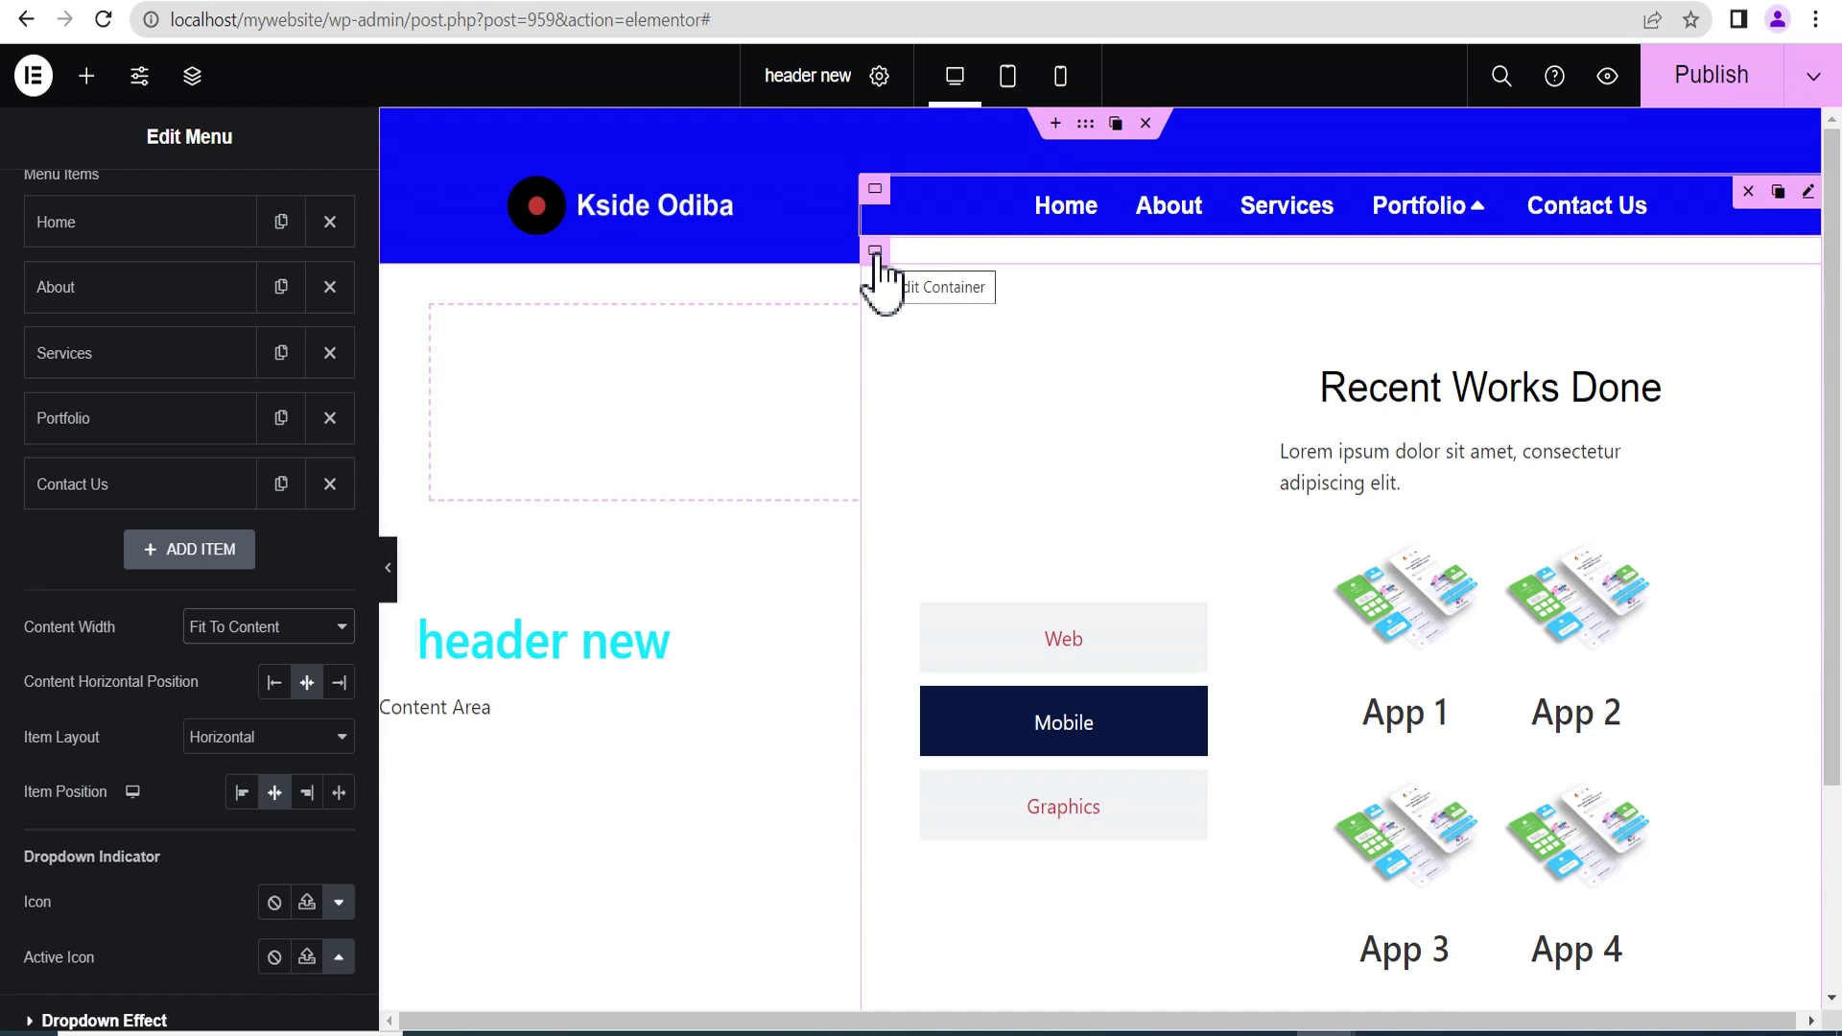
Set the Portfolio dropdown container's border radius to 30 px on all corners.
{"action": "left_click", "coordinate": [874, 252]}
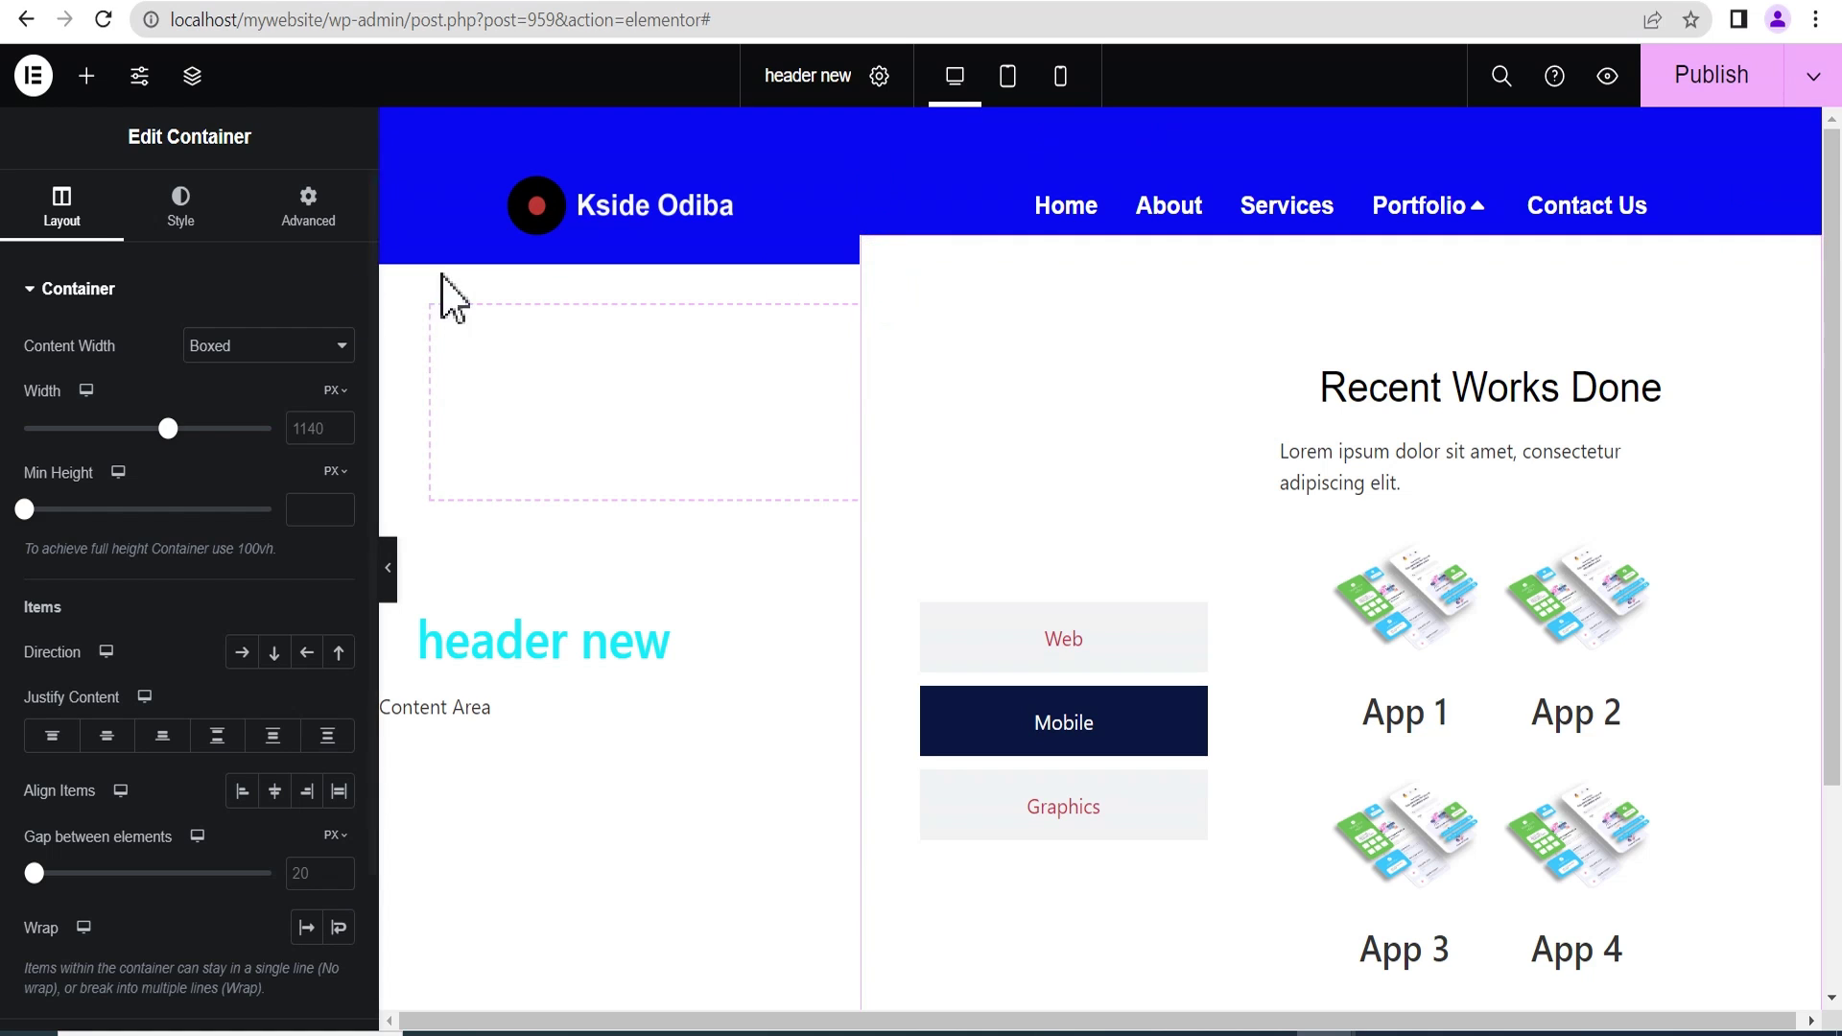
{"action": "left_click", "coordinate": [311, 217]}
{"action": "left_click", "coordinate": [192, 219]}
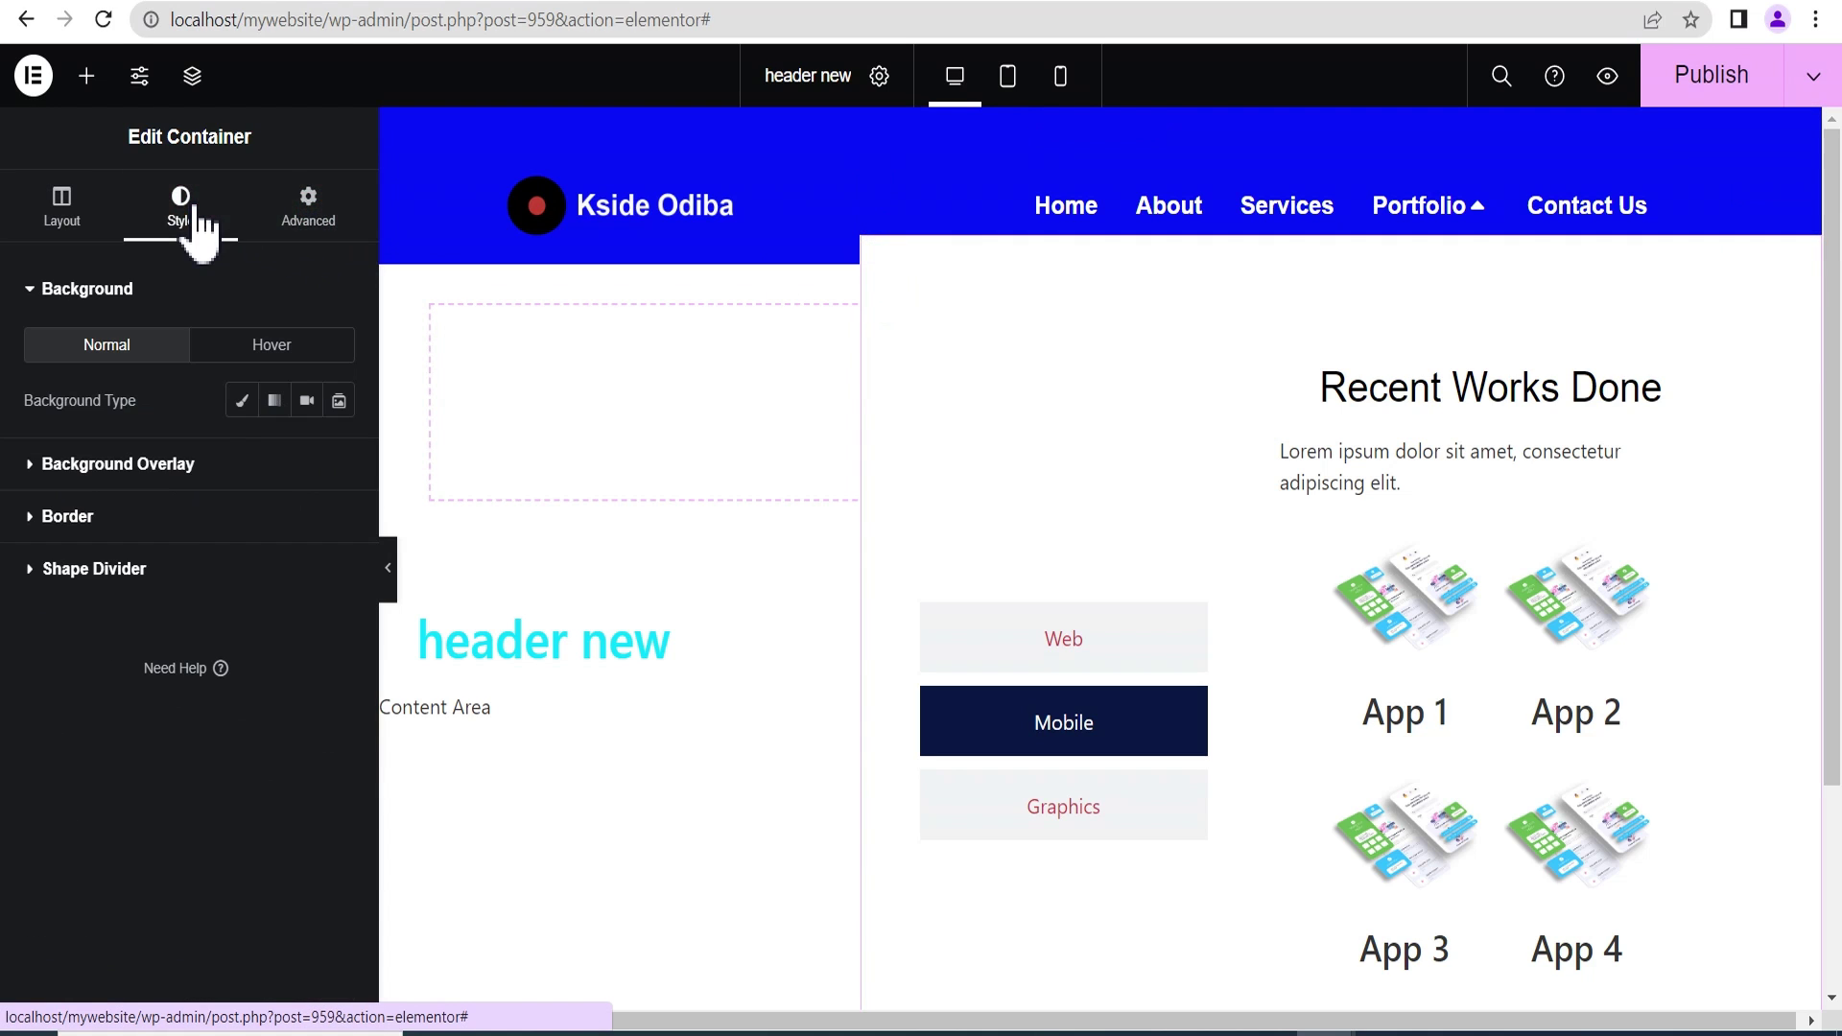
{"action": "left_click", "coordinate": [144, 514]}
{"action": "left_click", "coordinate": [73, 585]}
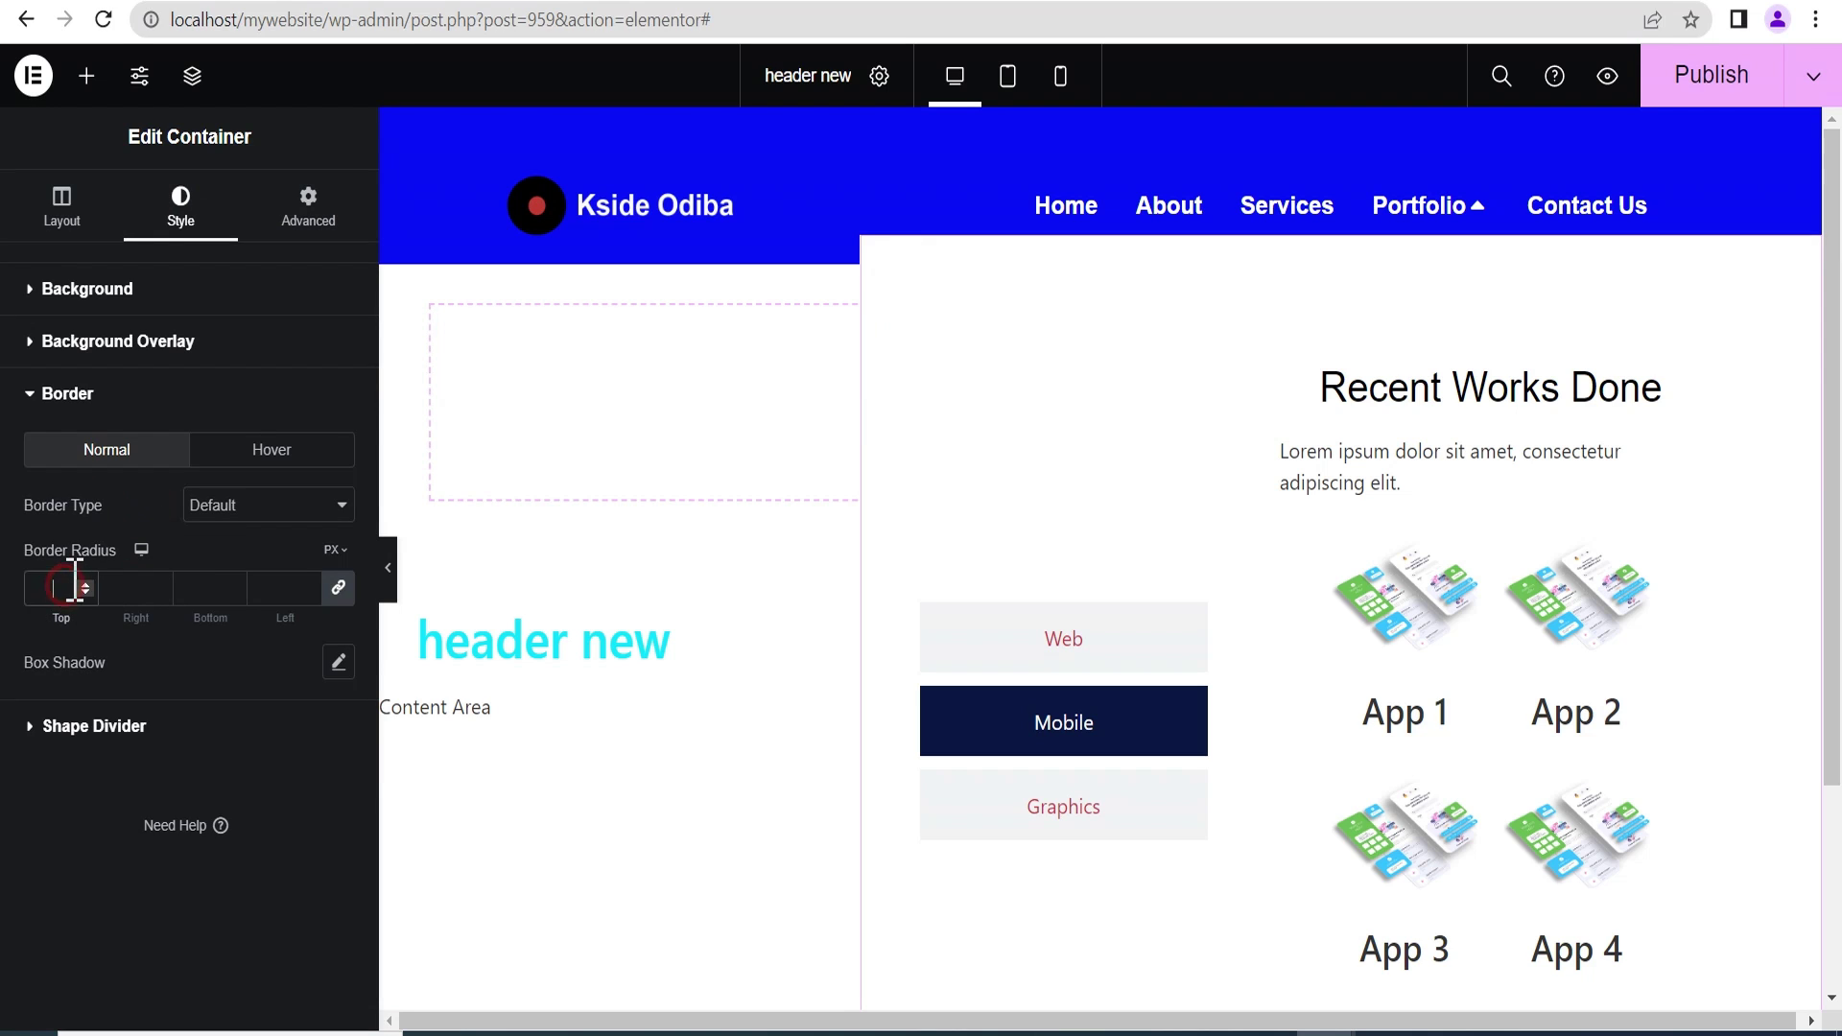
{"action": "type", "text": "30"}
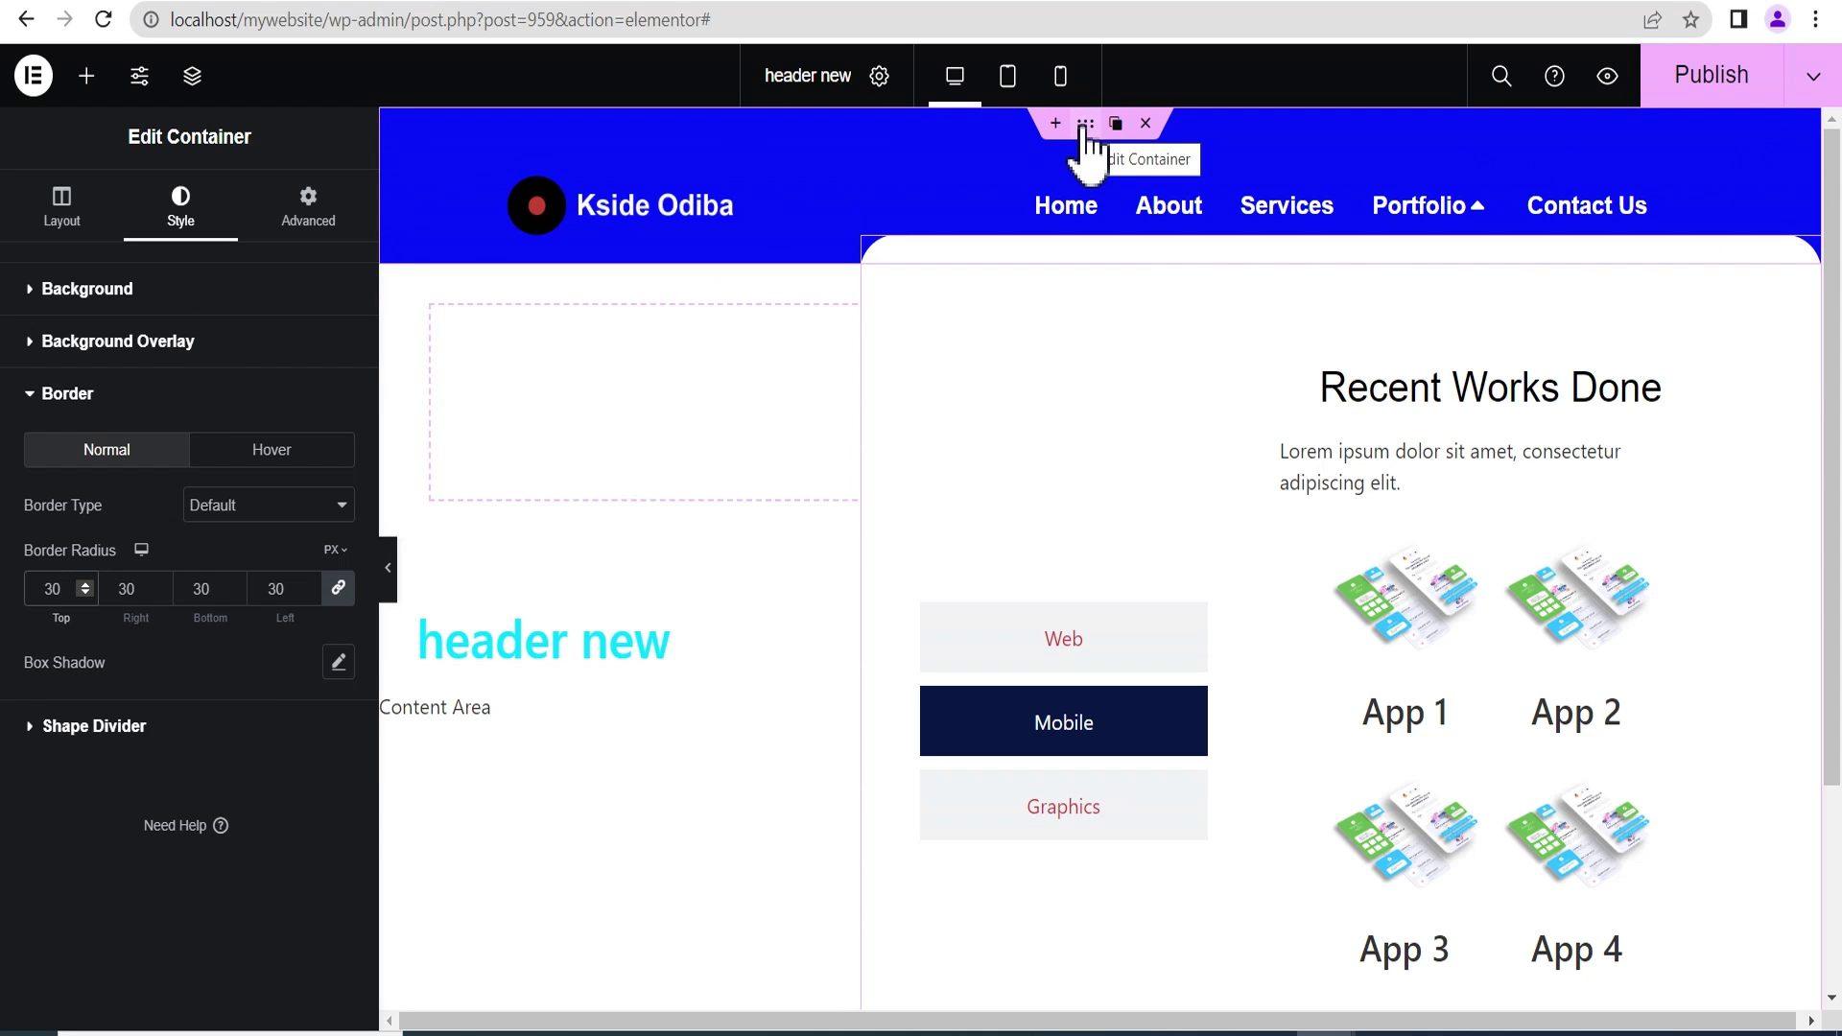
Make the header container's blue background colour fully transparent and publish the header.
{"action": "left_click", "coordinate": [1085, 125]}
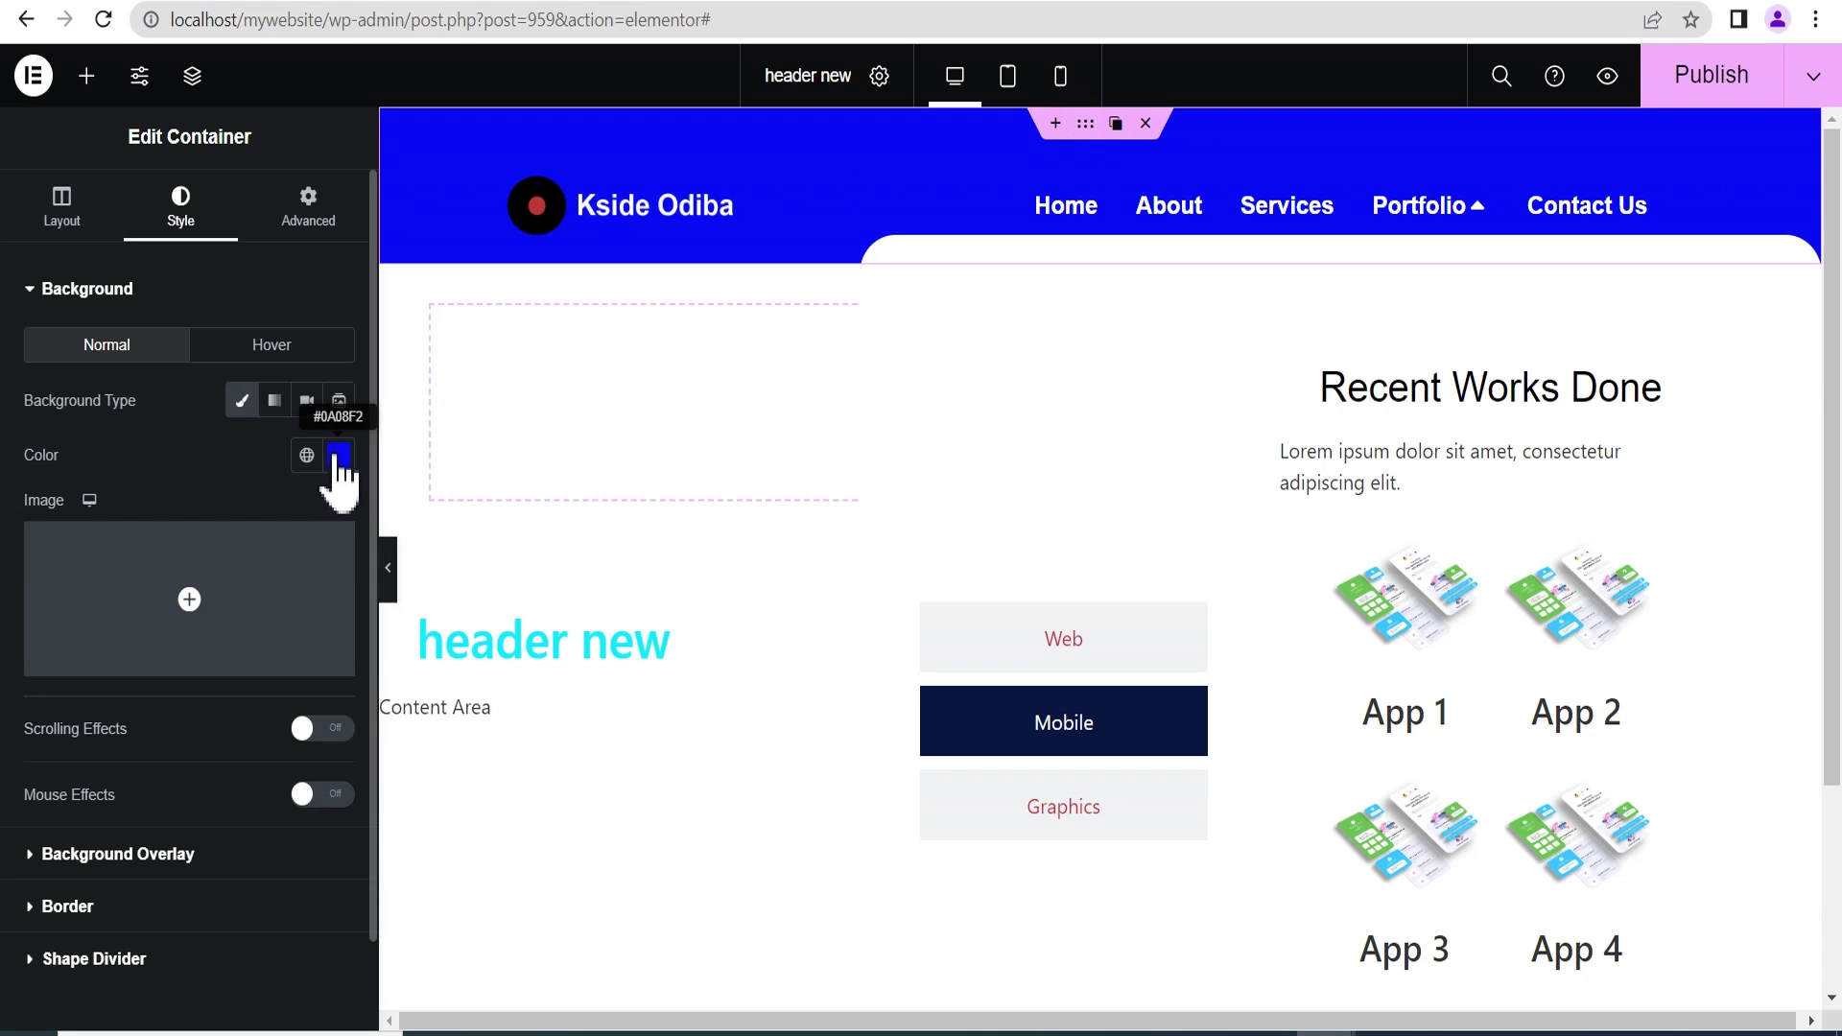
{"action": "left_click", "coordinate": [338, 456]}
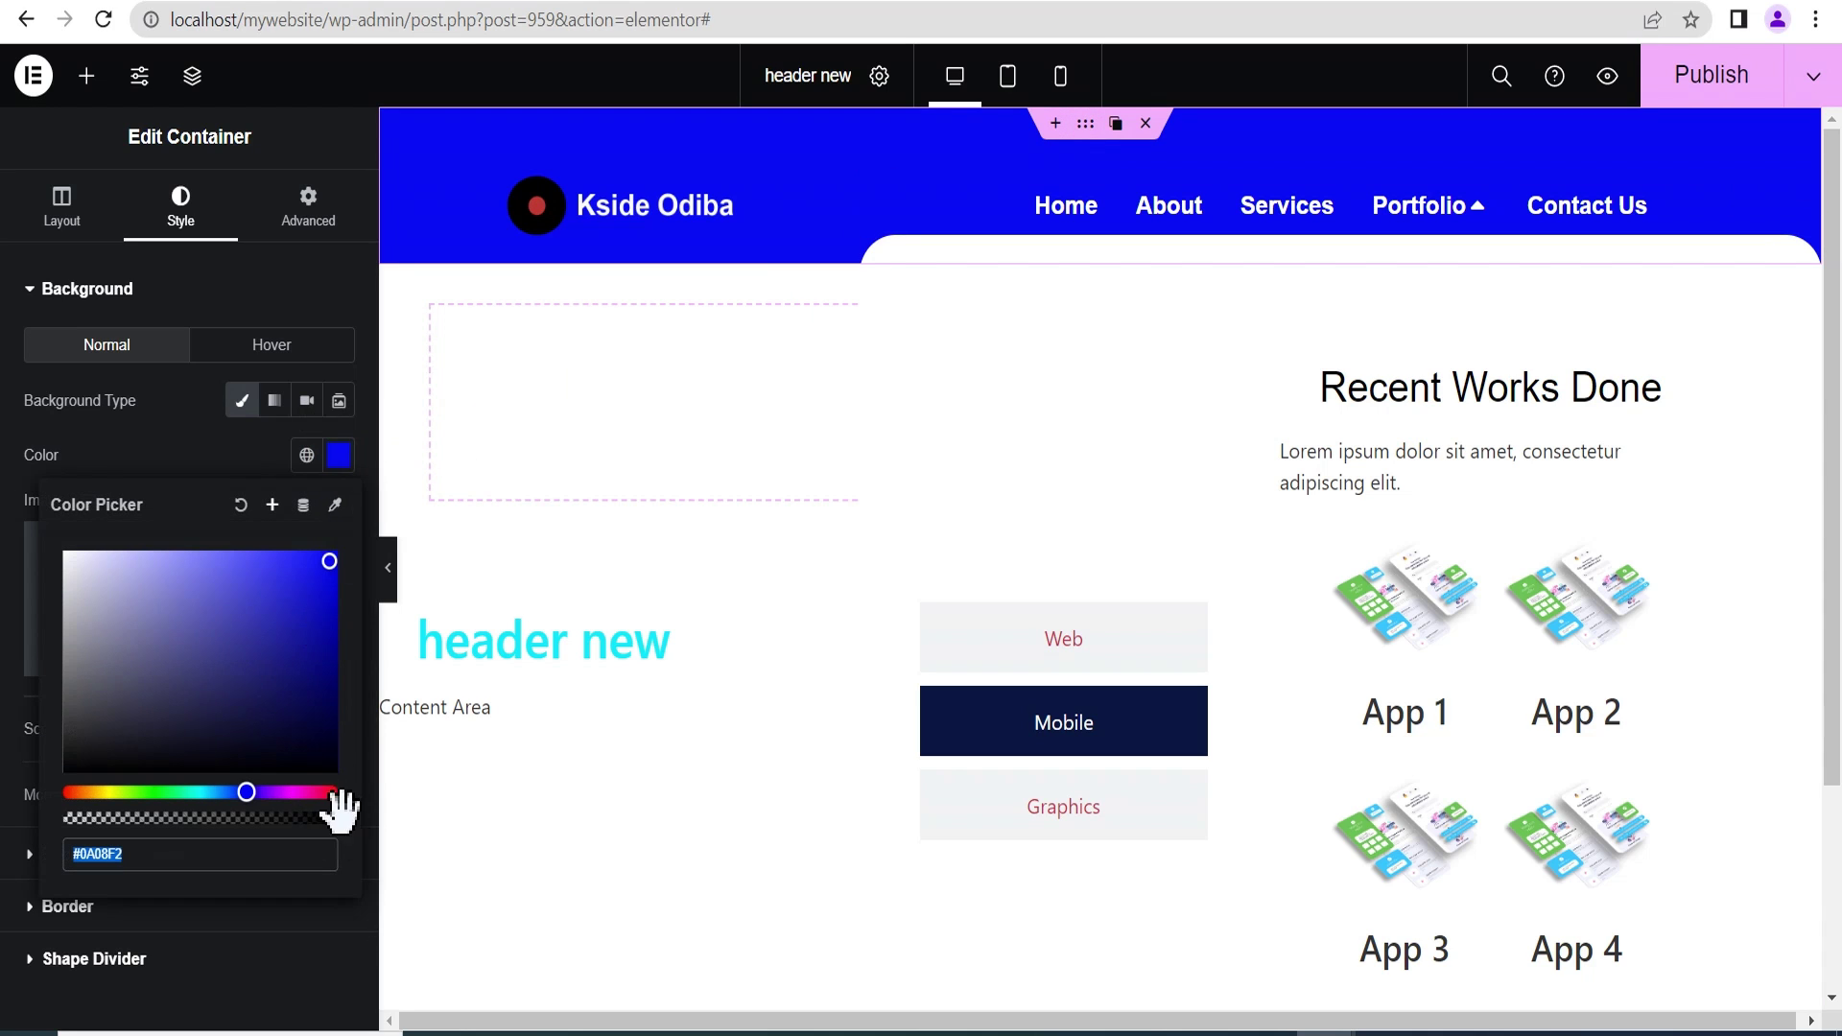
{"action": "left_click_drag", "start_coordinate": [338, 817], "coordinate": [65, 817]}
{"action": "left_click", "coordinate": [201, 452]}
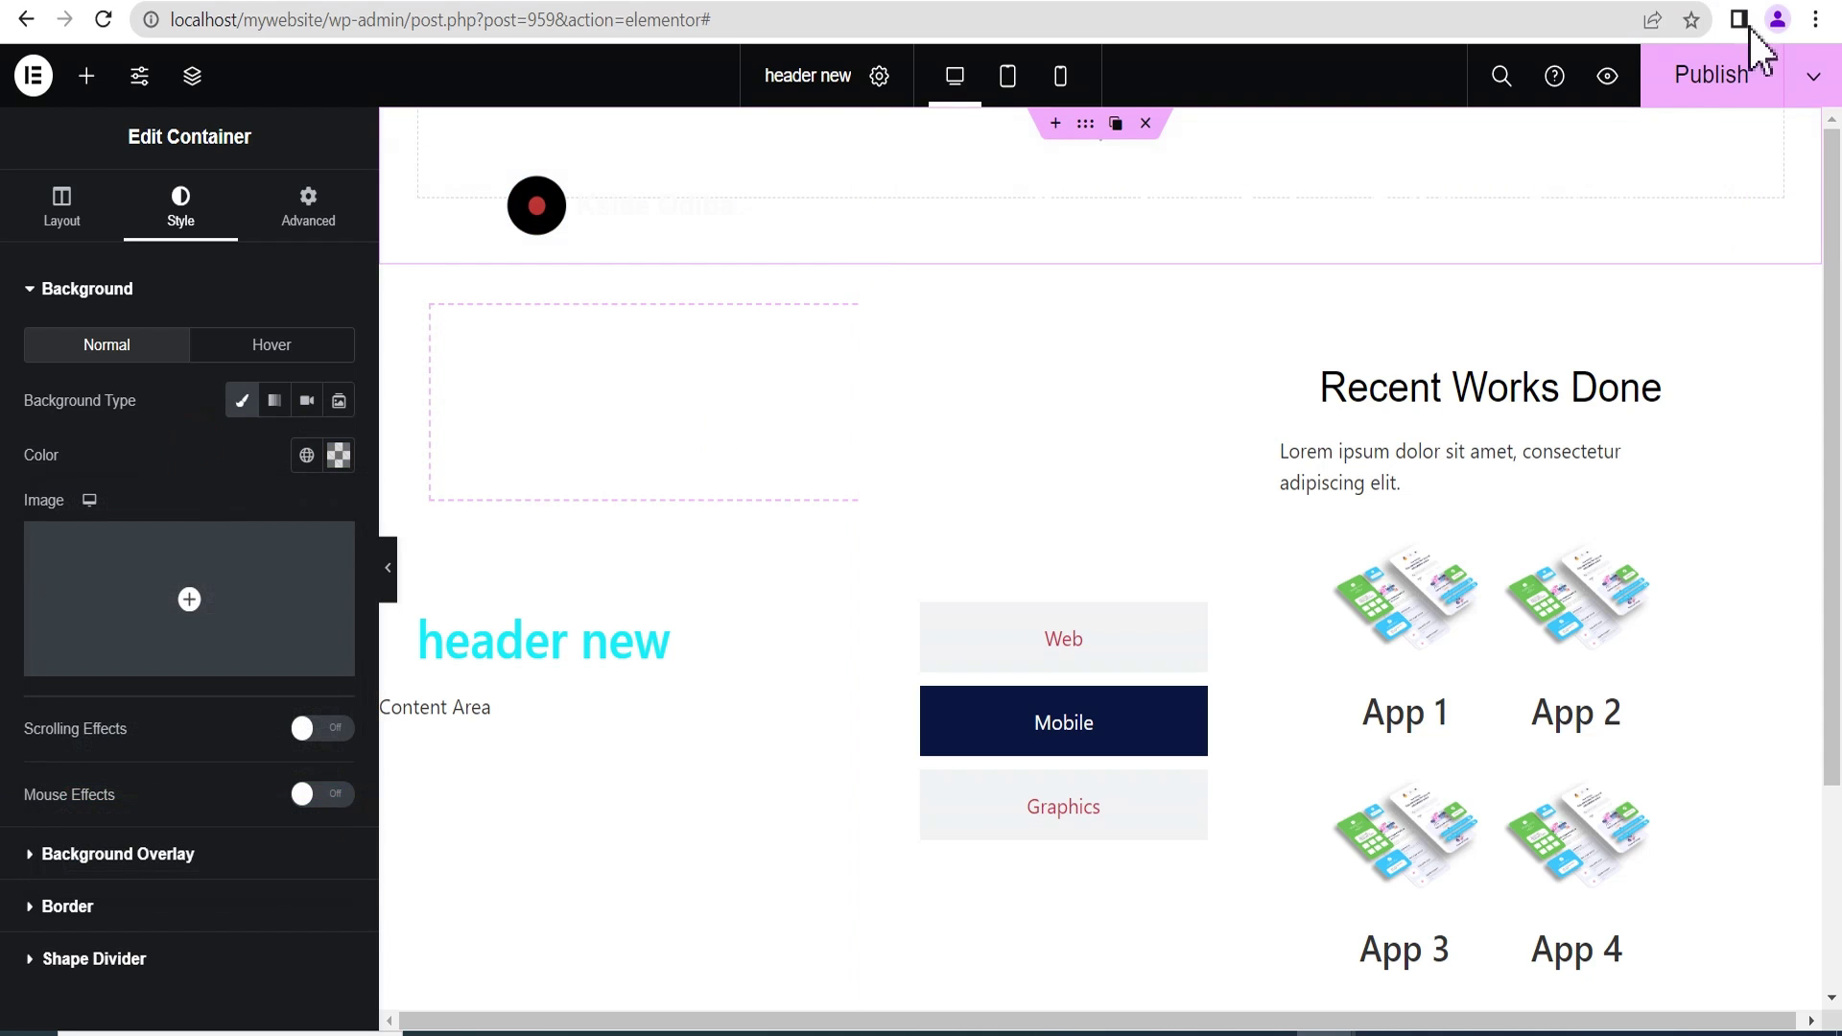
{"action": "left_click", "coordinate": [1727, 96]}
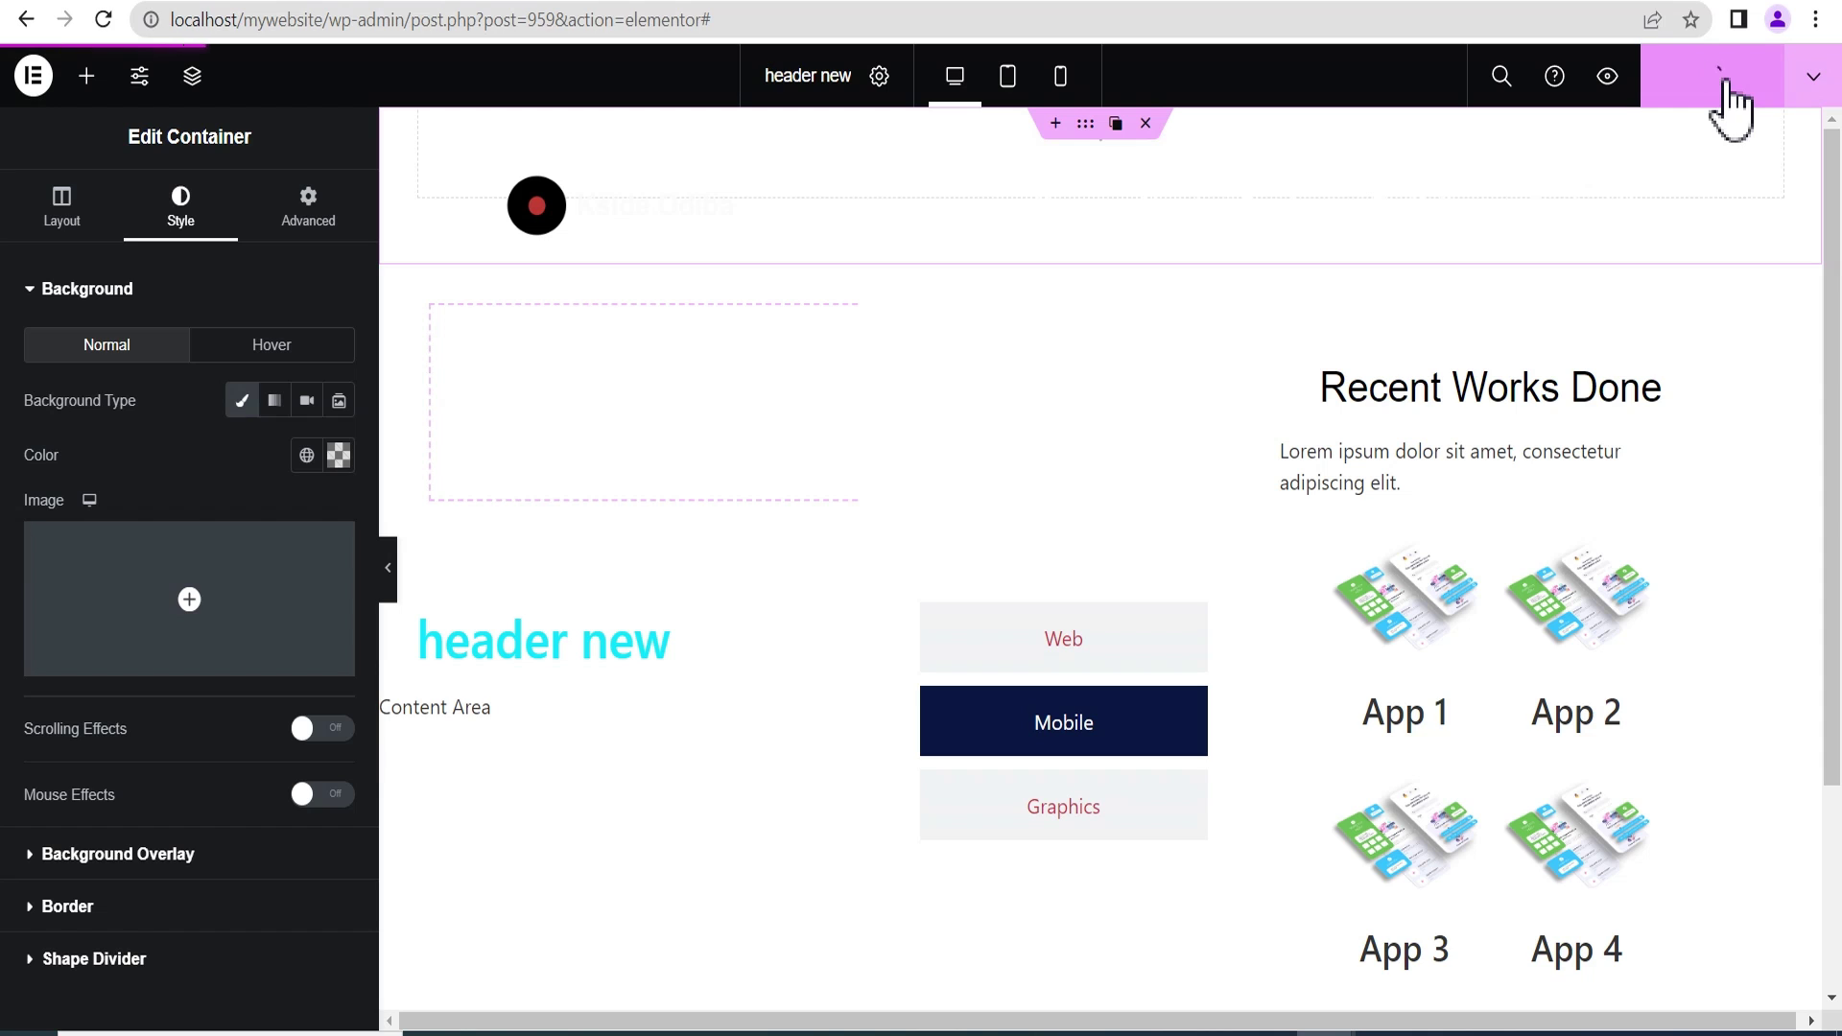
Open the live site at localhost/mywebsite/ and examine the Portfolio dropdown's rounded container and tabs over the hero section.
{"action": "left_click", "coordinate": [675, 7]}
{"action": "type", "text": "localhost/mywebsite/"}
{"action": "key", "text": "Return"}
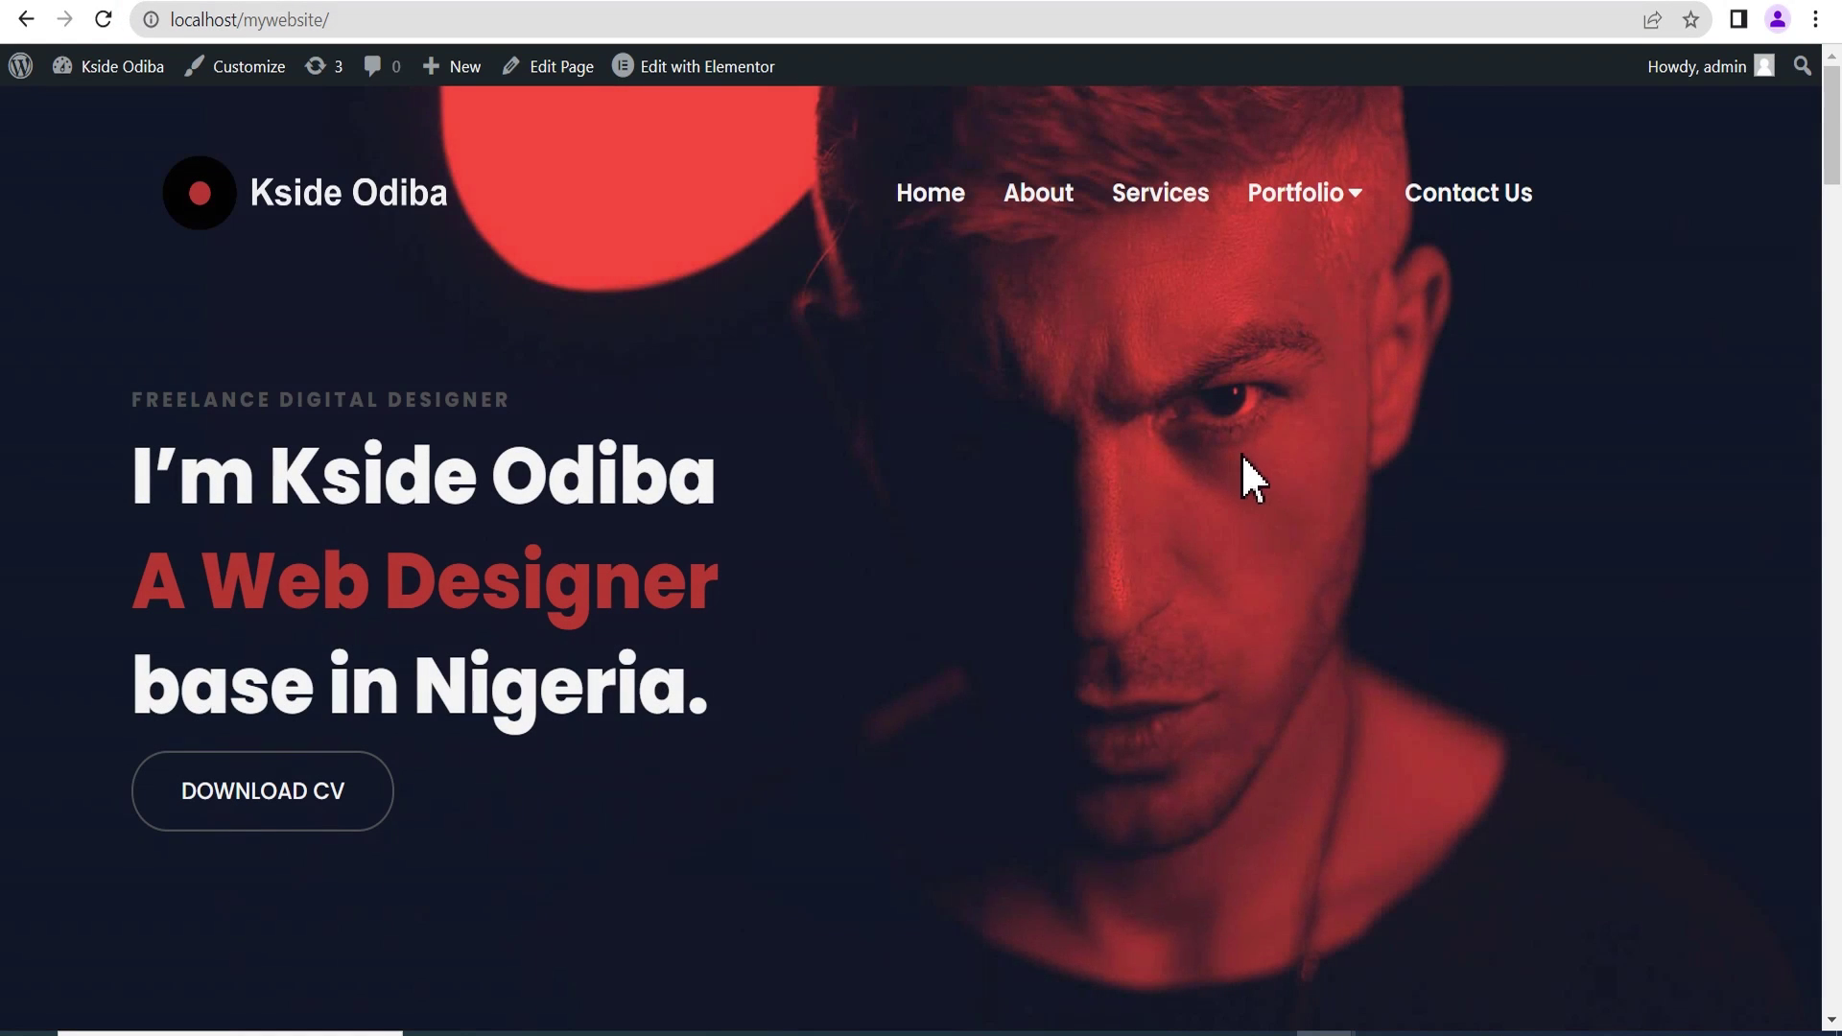
{"action": "mouse_move", "coordinate": [1352, 190]}
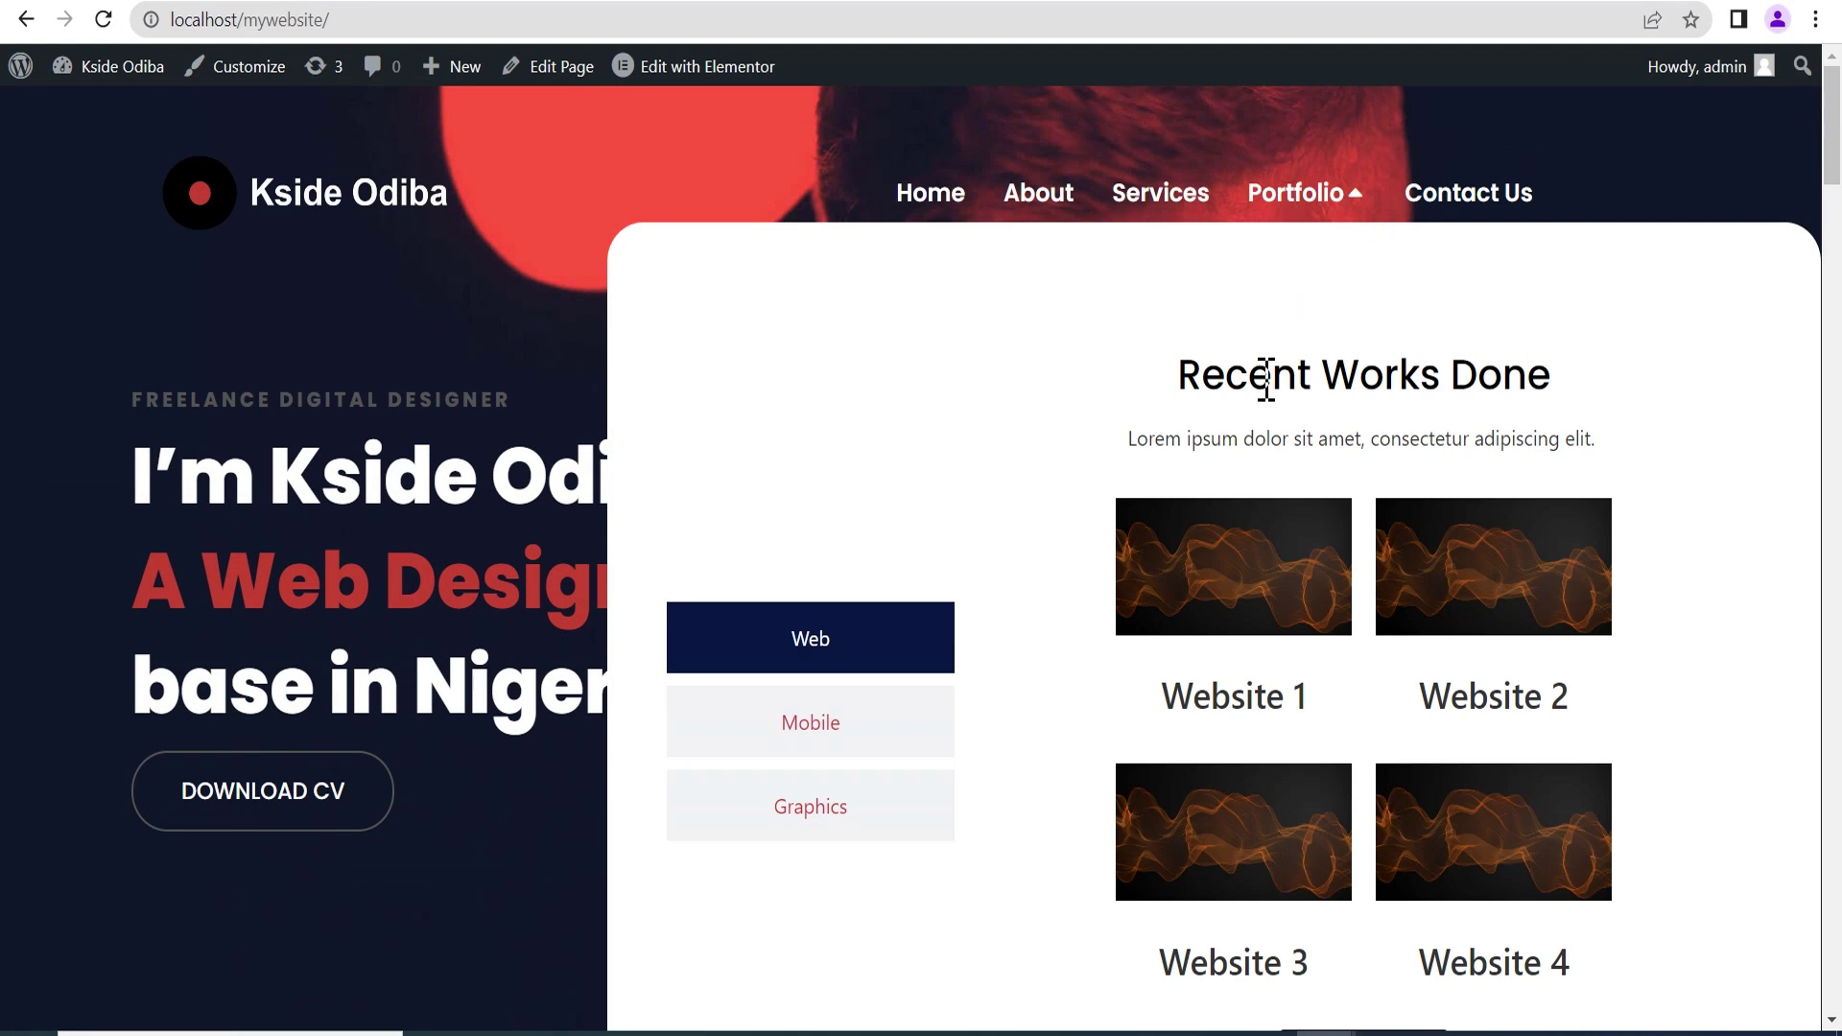
{"action": "scroll", "coordinate": [1266, 377], "scroll_direction": "down", "scroll_amount": 1}
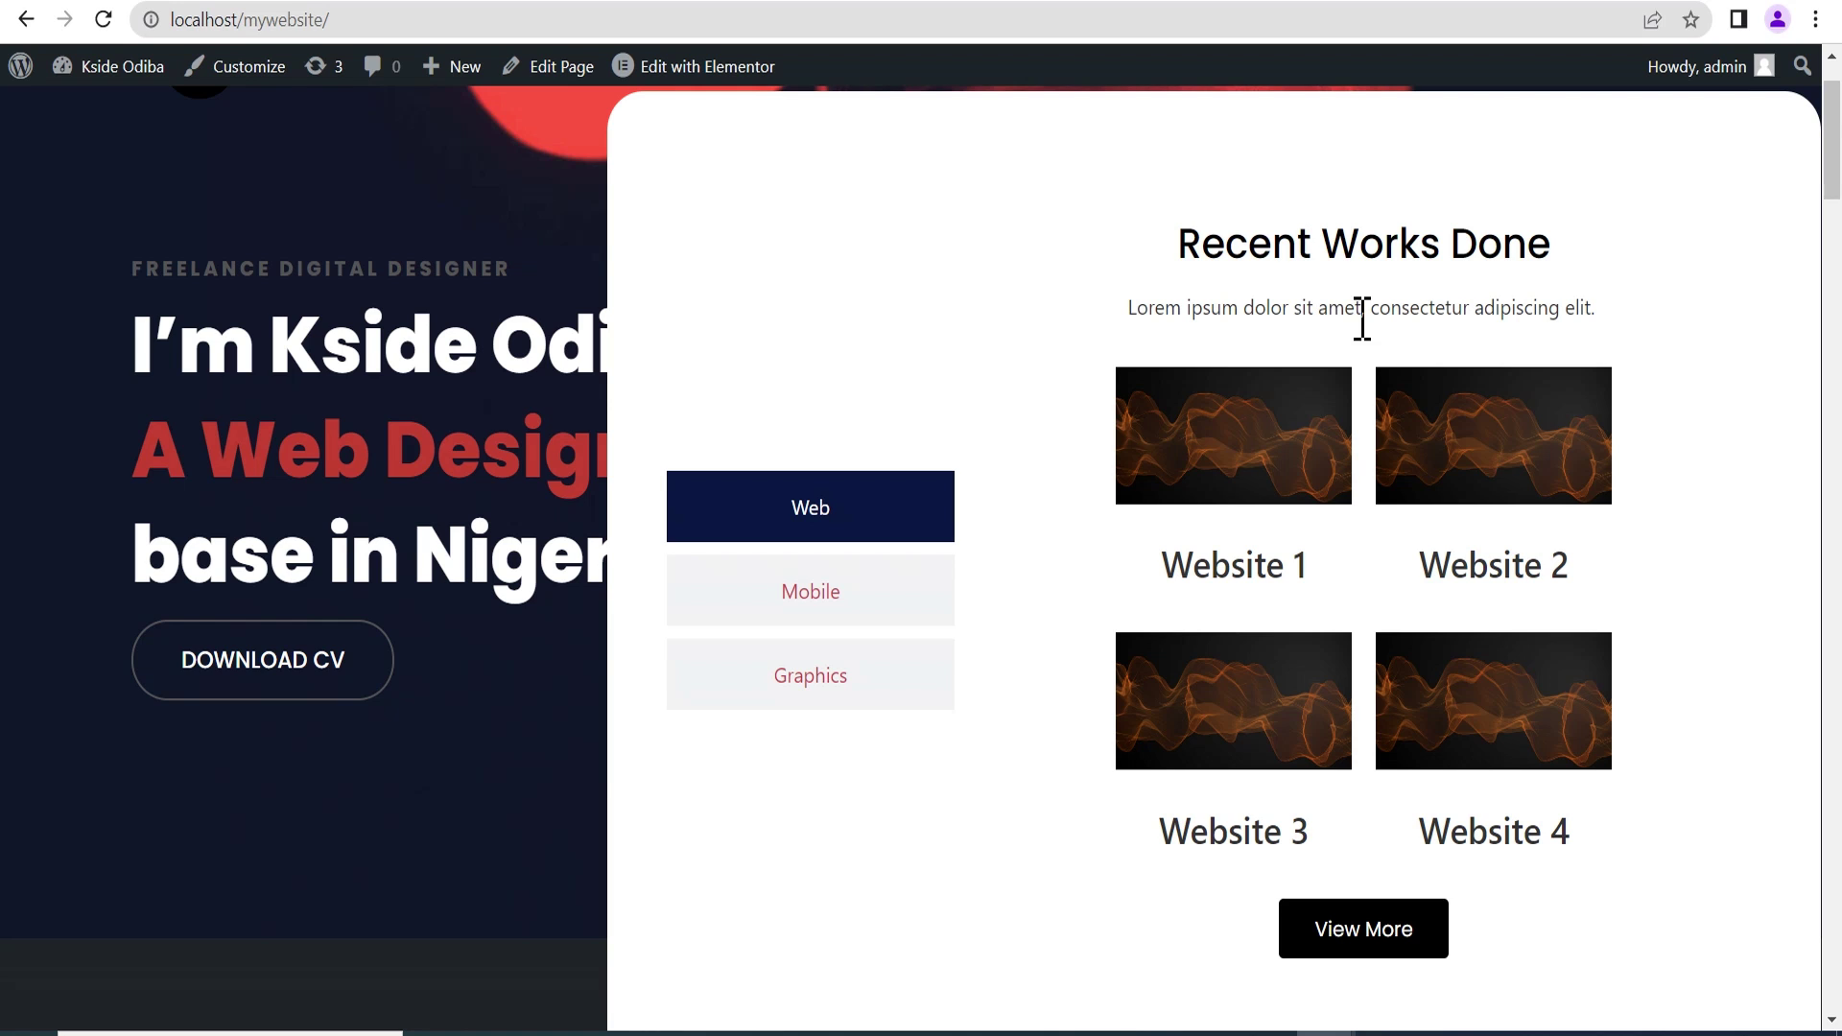
{"action": "scroll", "coordinate": [1358, 331], "scroll_direction": "down", "scroll_amount": 3}
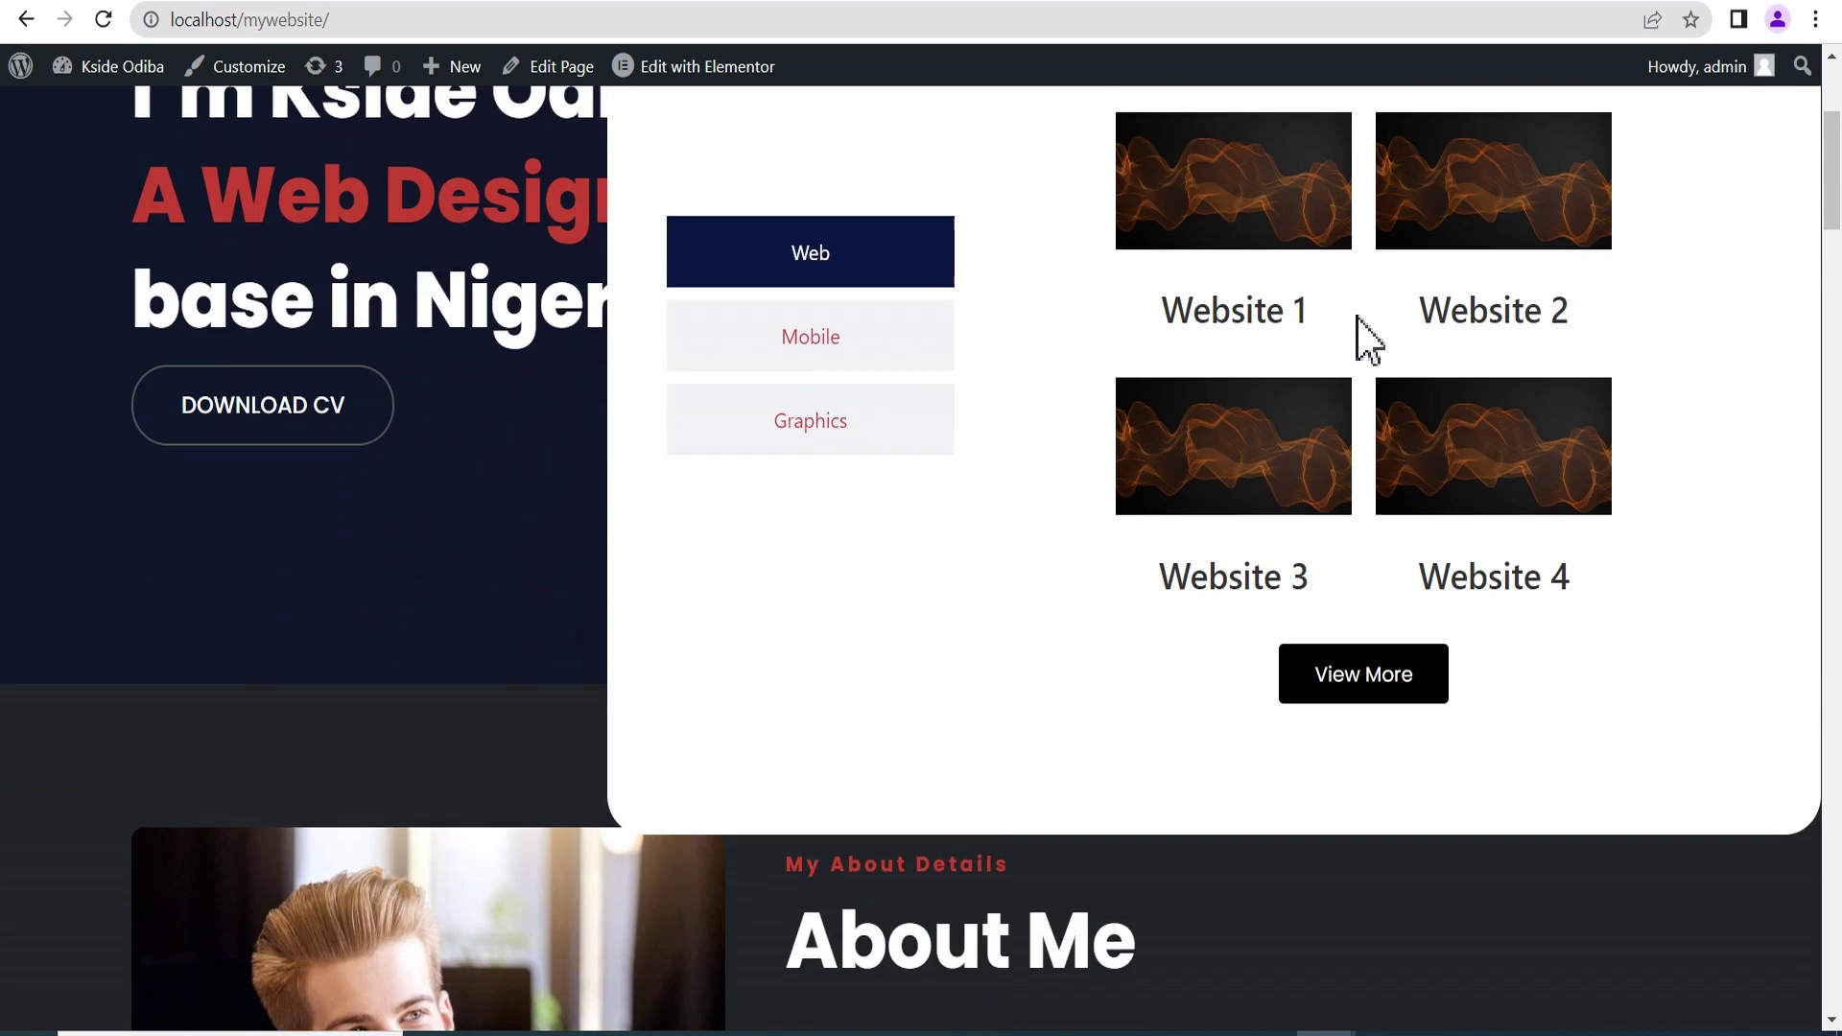
{"action": "scroll", "coordinate": [1172, 498], "scroll_direction": "up", "scroll_amount": 3}
{"action": "left_click", "coordinate": [843, 622]}
{"action": "left_click", "coordinate": [844, 726]}
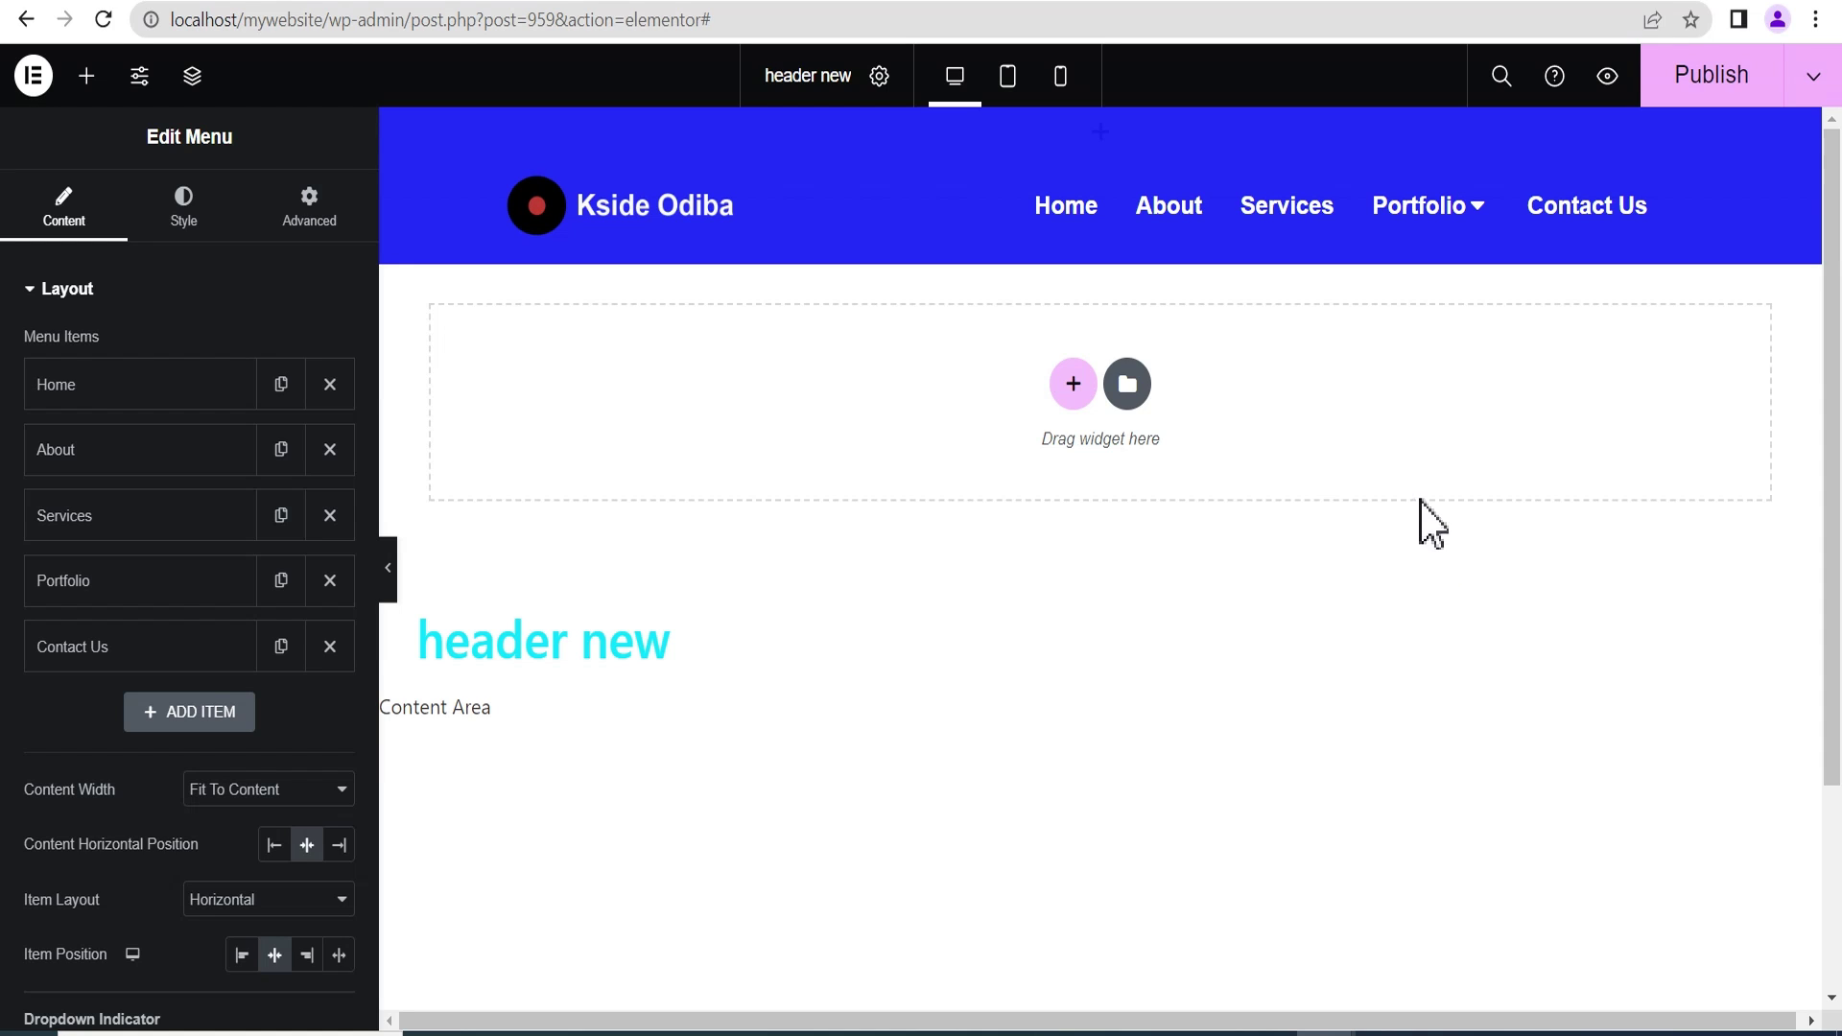
Open the Portfolio dropdown in the mobile portrait preview and examine the Web tab's layout from start to end.
{"action": "left_click", "coordinate": [1470, 230]}
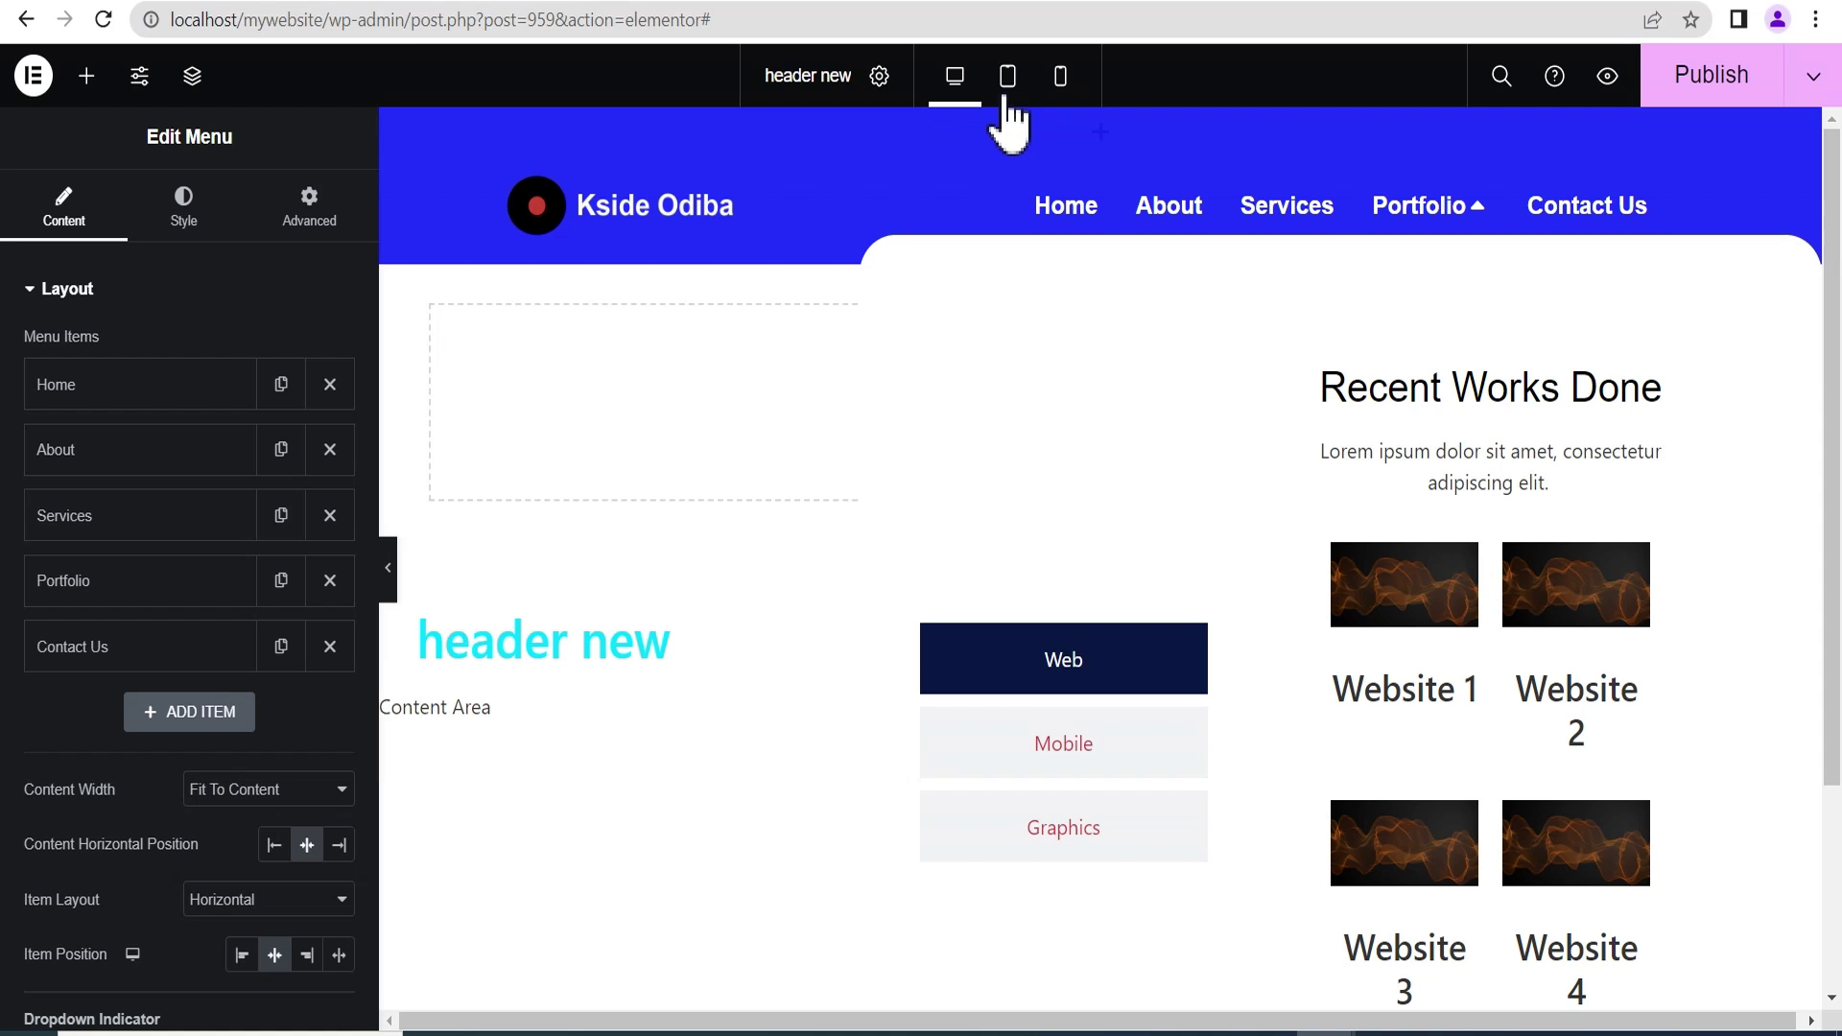
{"action": "left_click", "coordinate": [1061, 79]}
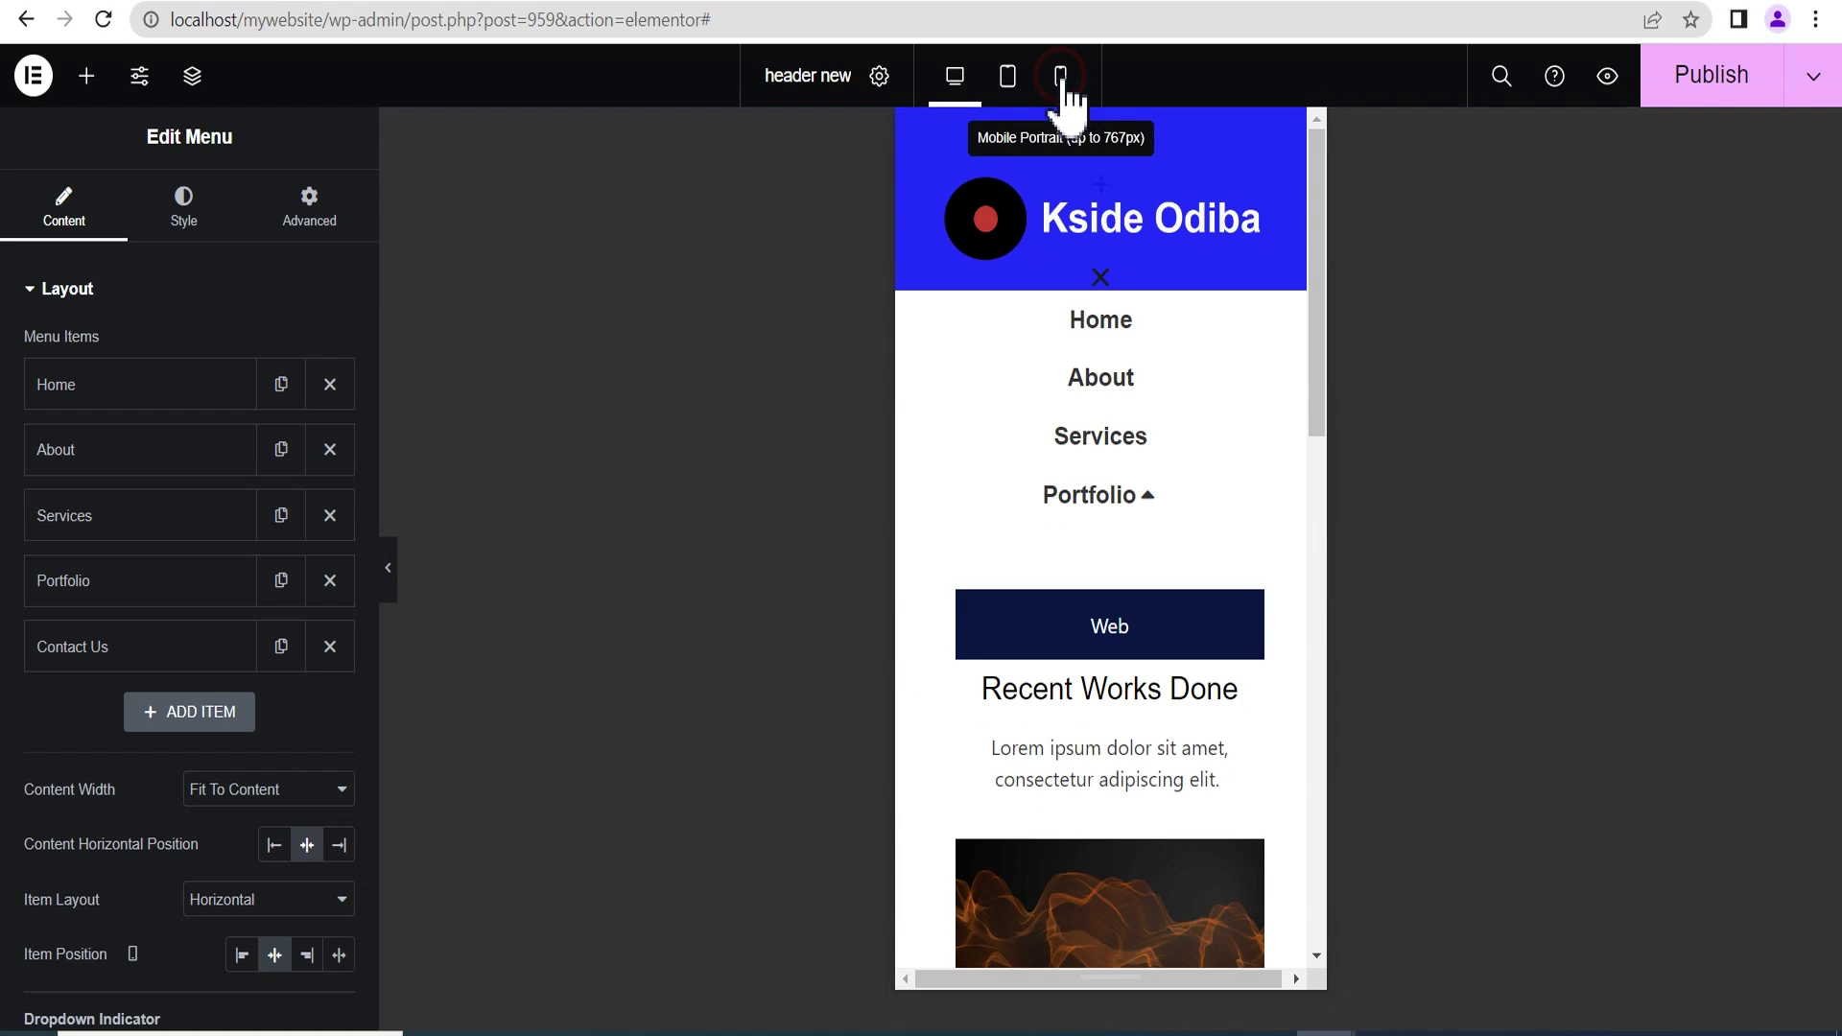
{"action": "scroll", "coordinate": [1110, 529], "scroll_direction": "down", "scroll_amount": 8}
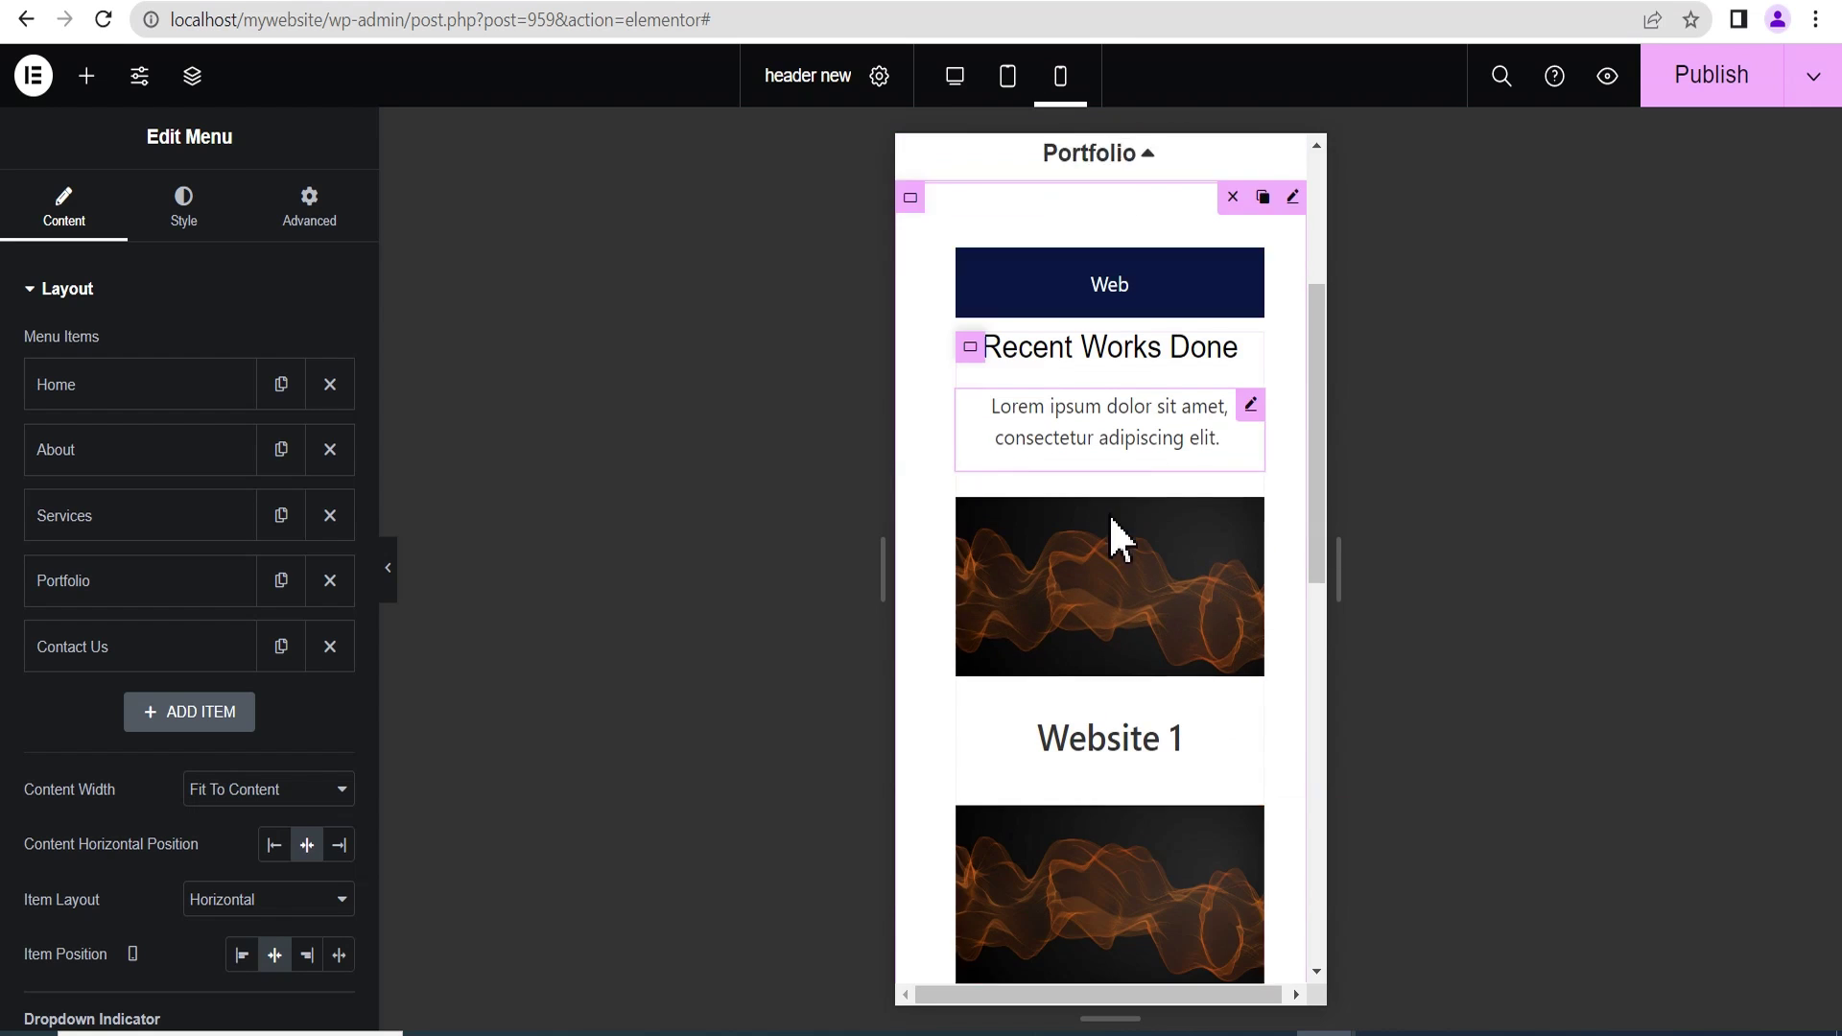
{"action": "scroll", "coordinate": [1124, 534], "scroll_direction": "down", "scroll_amount": 5}
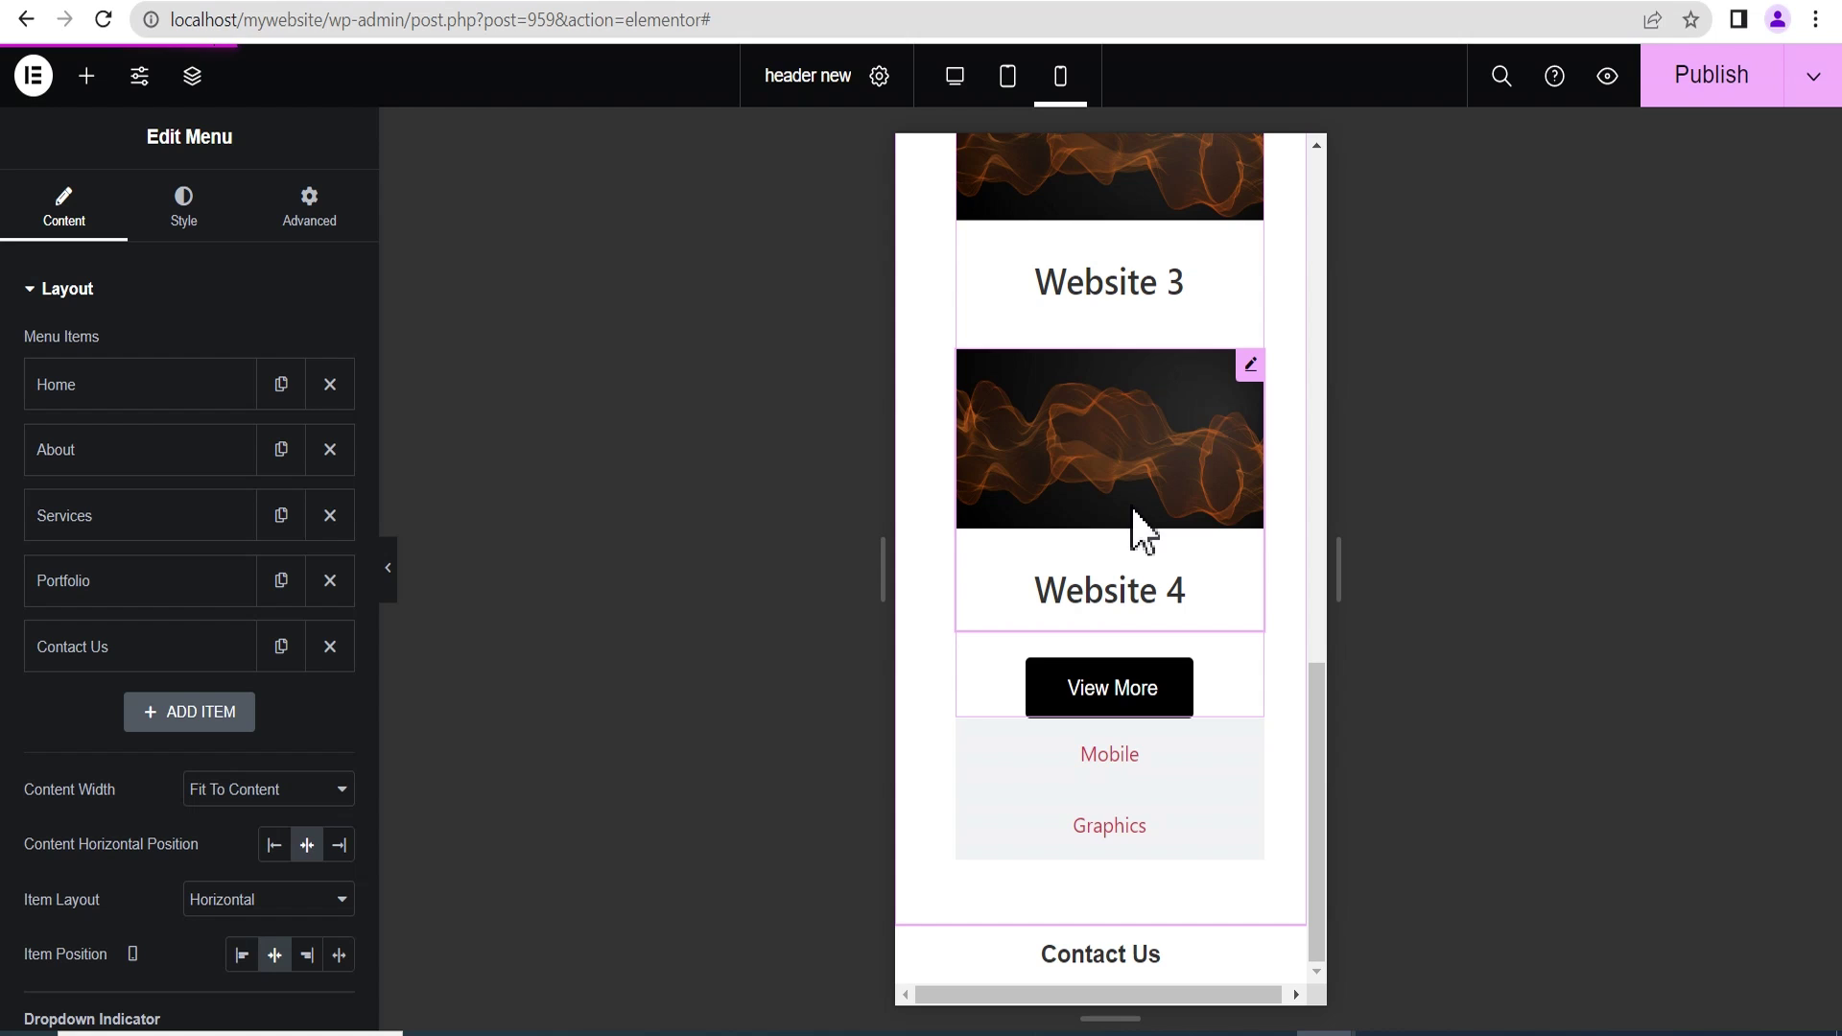
{"action": "scroll", "coordinate": [1133, 508], "scroll_direction": "up", "scroll_amount": 5}
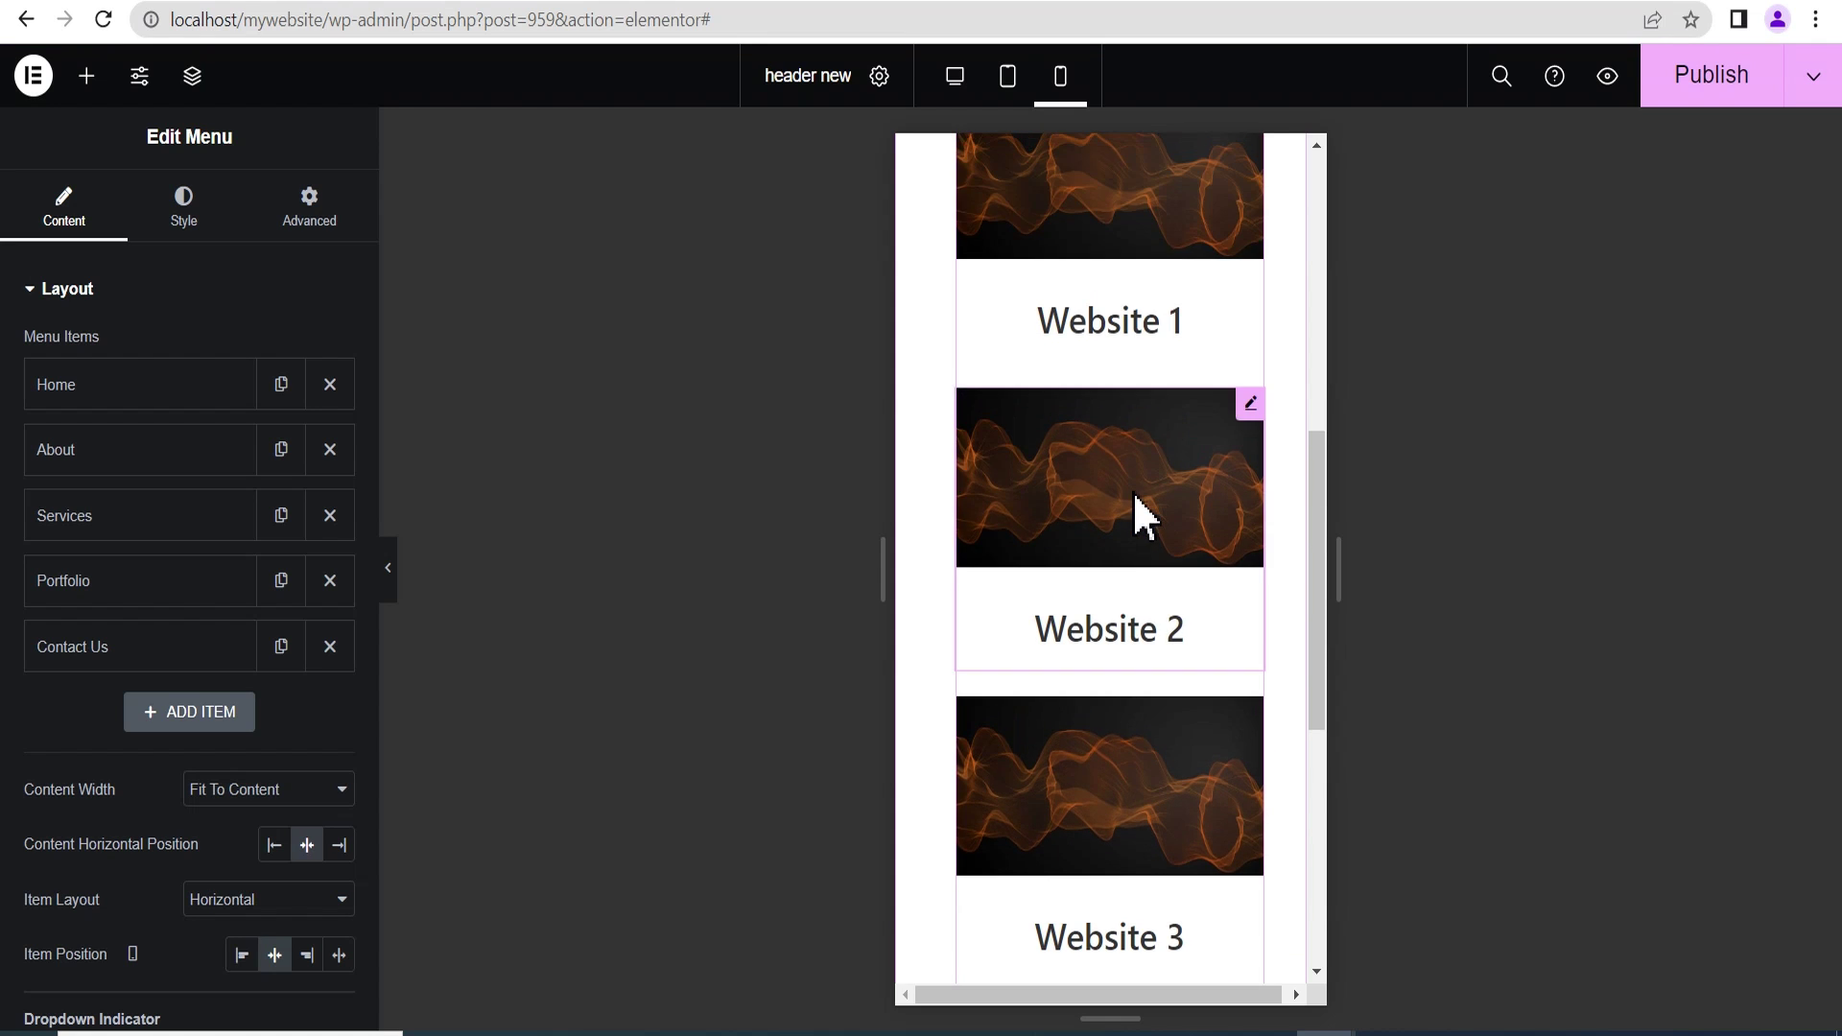
{"action": "scroll", "coordinate": [1135, 511], "scroll_direction": "up", "scroll_amount": 4}
{"action": "scroll", "coordinate": [1138, 494], "scroll_direction": "up", "scroll_amount": 2}
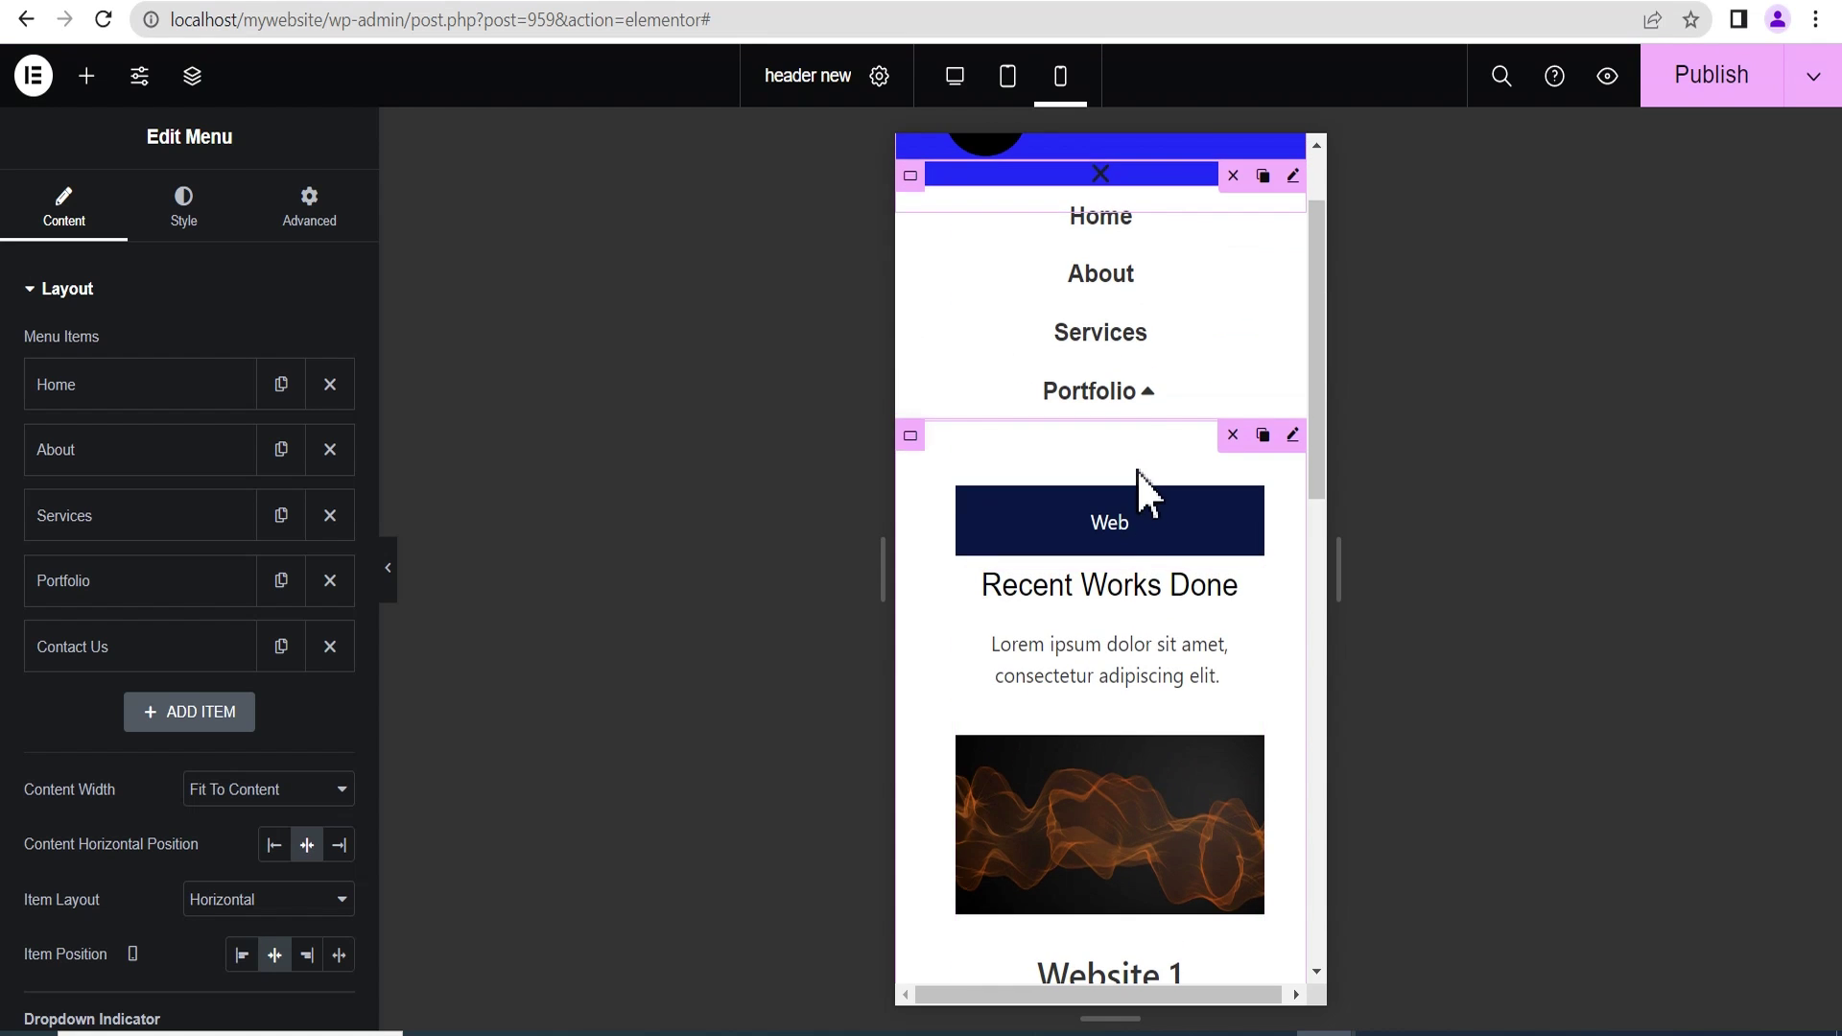
{"action": "scroll", "coordinate": [1138, 489], "scroll_direction": "down", "scroll_amount": 4}
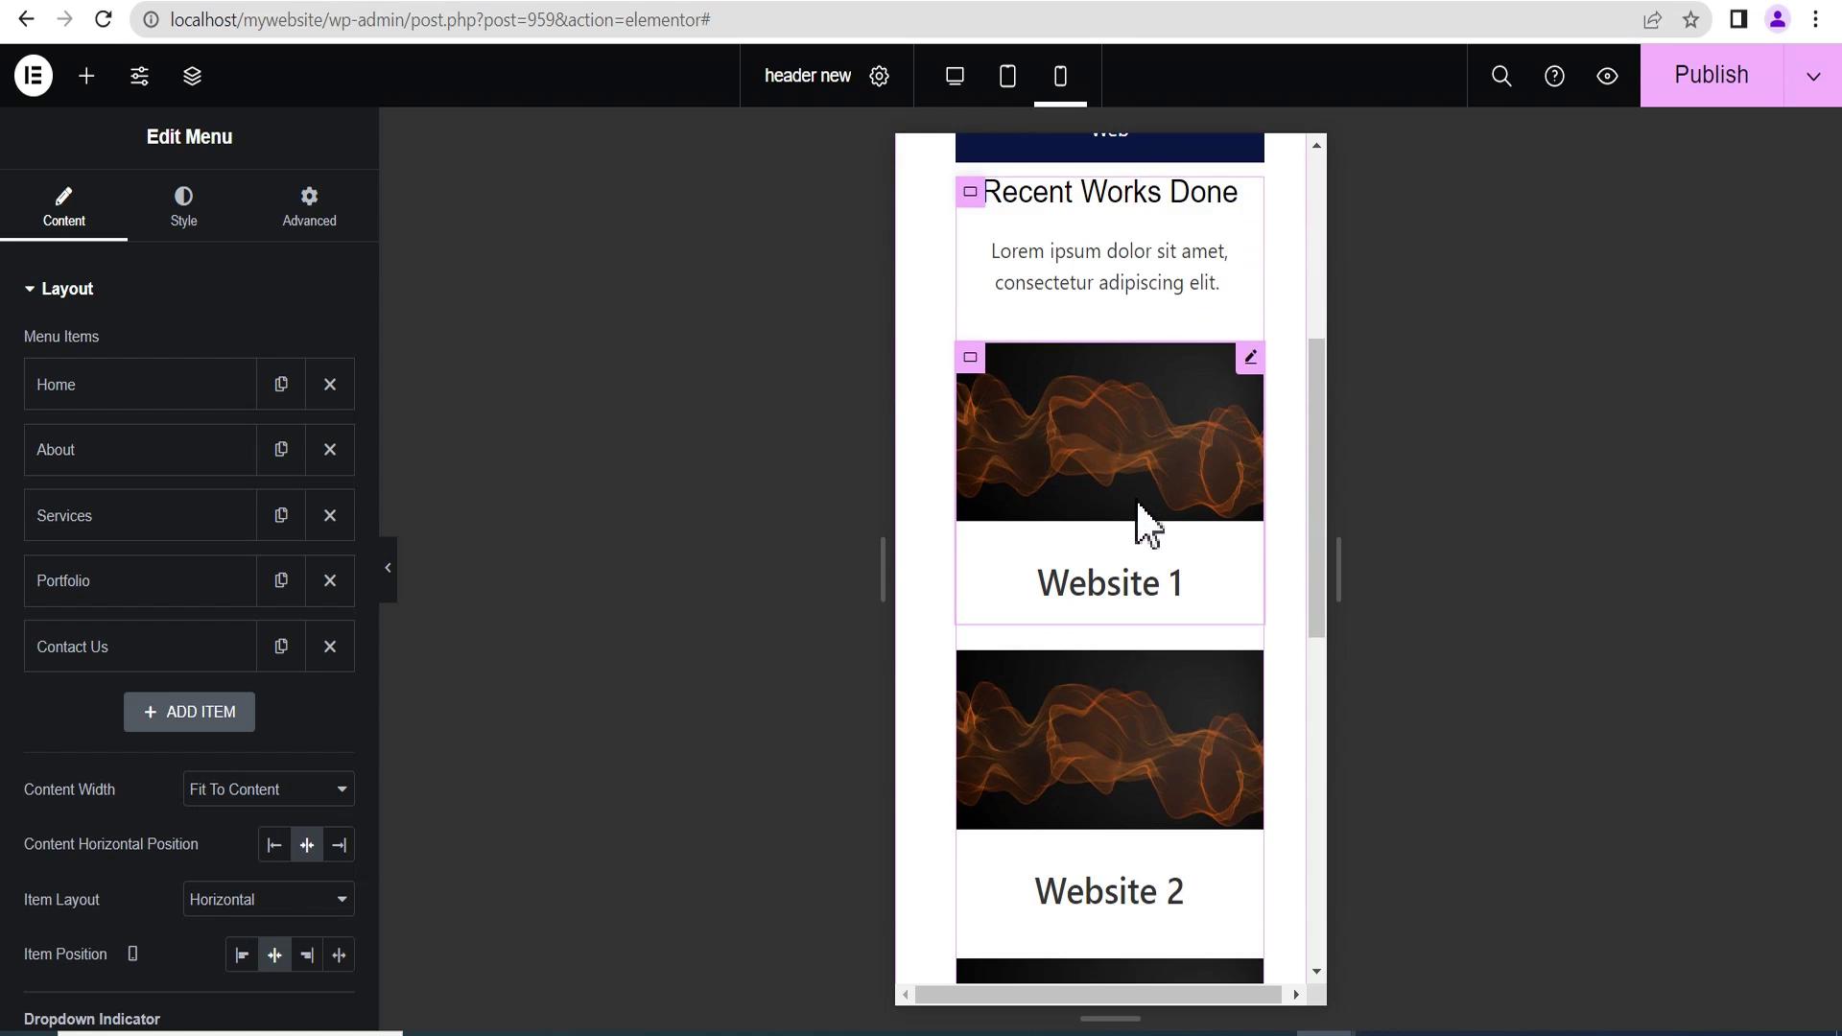
{"action": "scroll", "coordinate": [1138, 507], "scroll_direction": "down", "scroll_amount": 8}
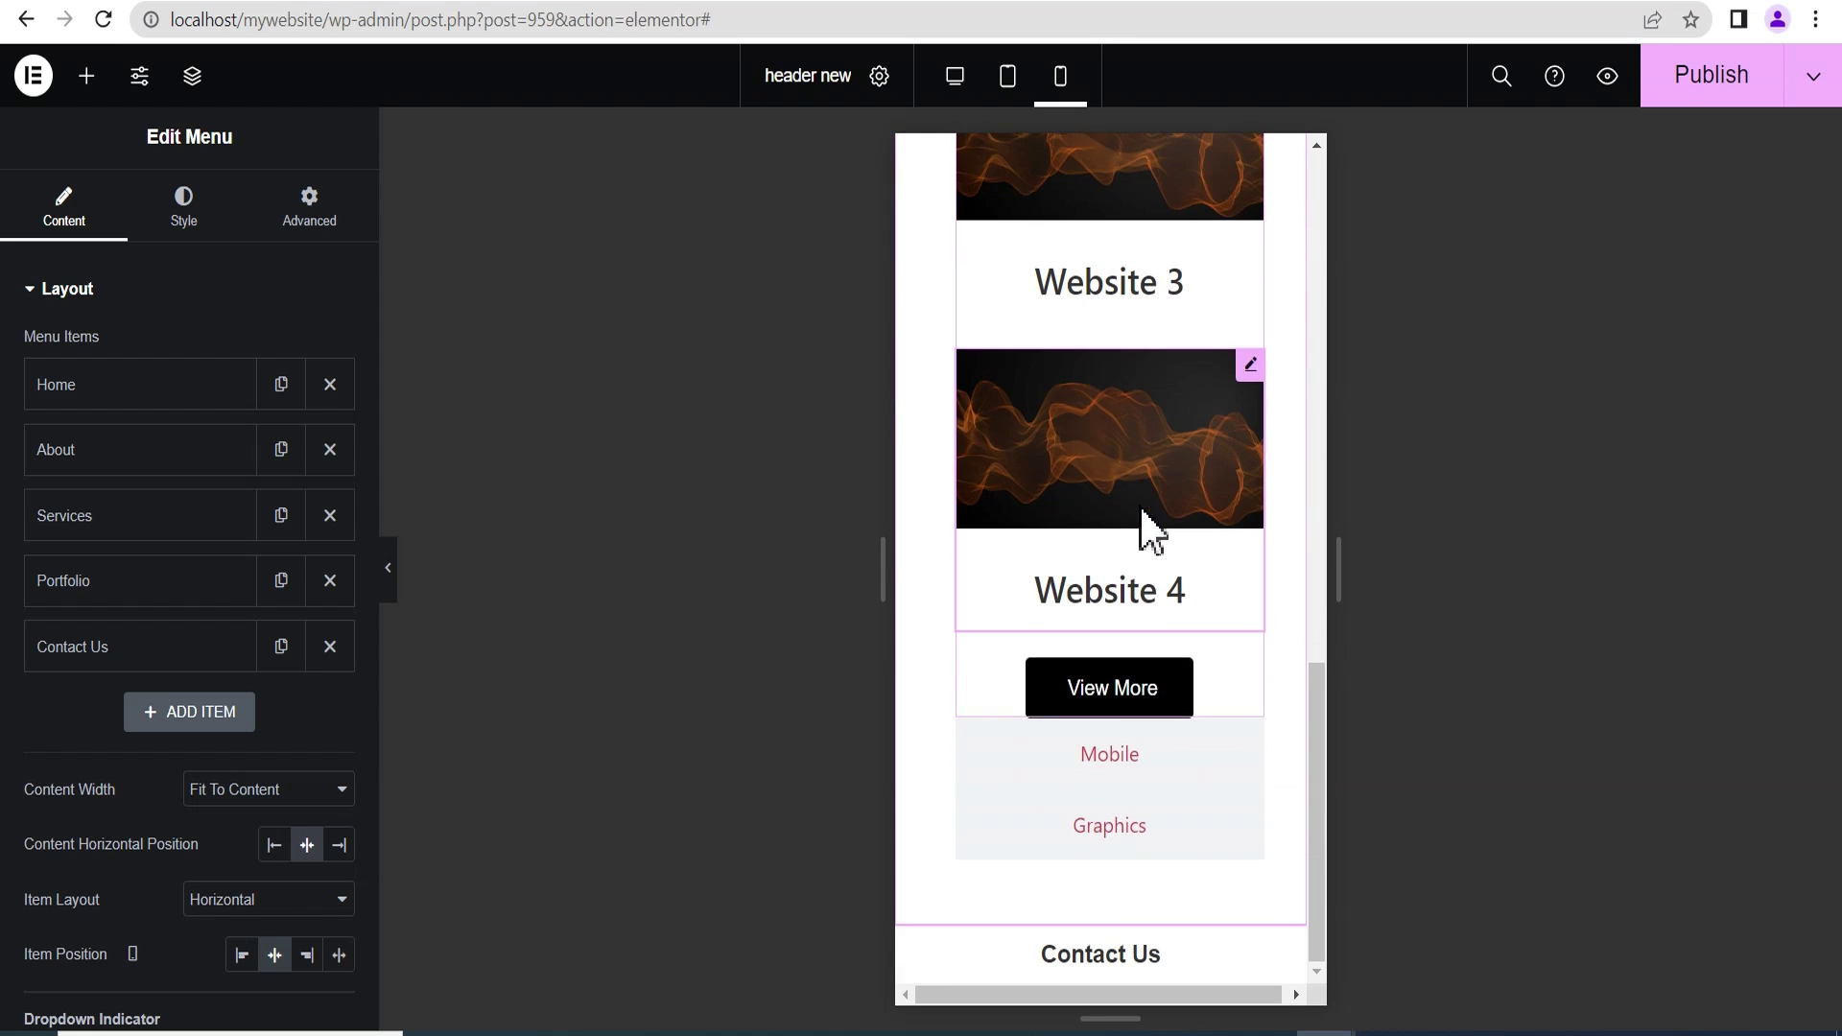
Examine the Mobile and Graphics tabs' content and layout within the Portfolio dropdown's mobile preview.
{"action": "left_click", "coordinate": [1104, 763]}
{"action": "scroll", "coordinate": [1127, 683], "scroll_direction": "down", "scroll_amount": 5}
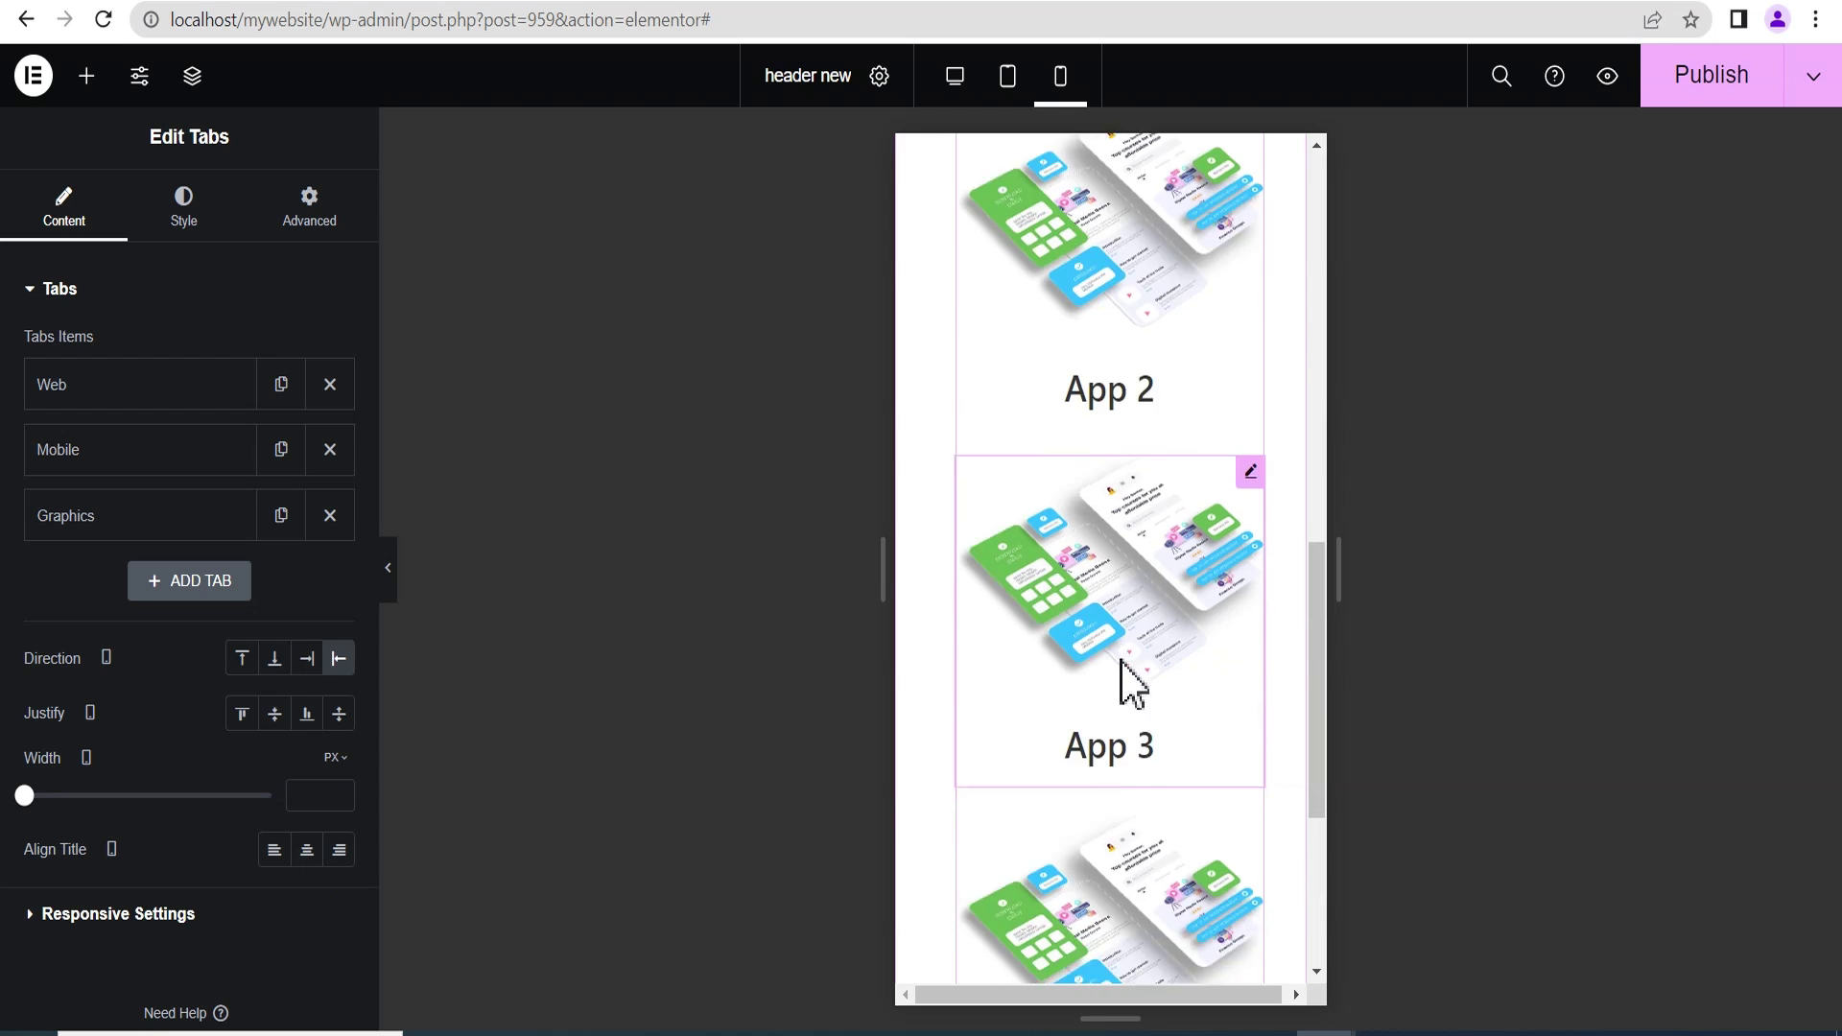
{"action": "scroll", "coordinate": [1121, 660], "scroll_direction": "down", "scroll_amount": 4}
{"action": "left_click", "coordinate": [1114, 831]}
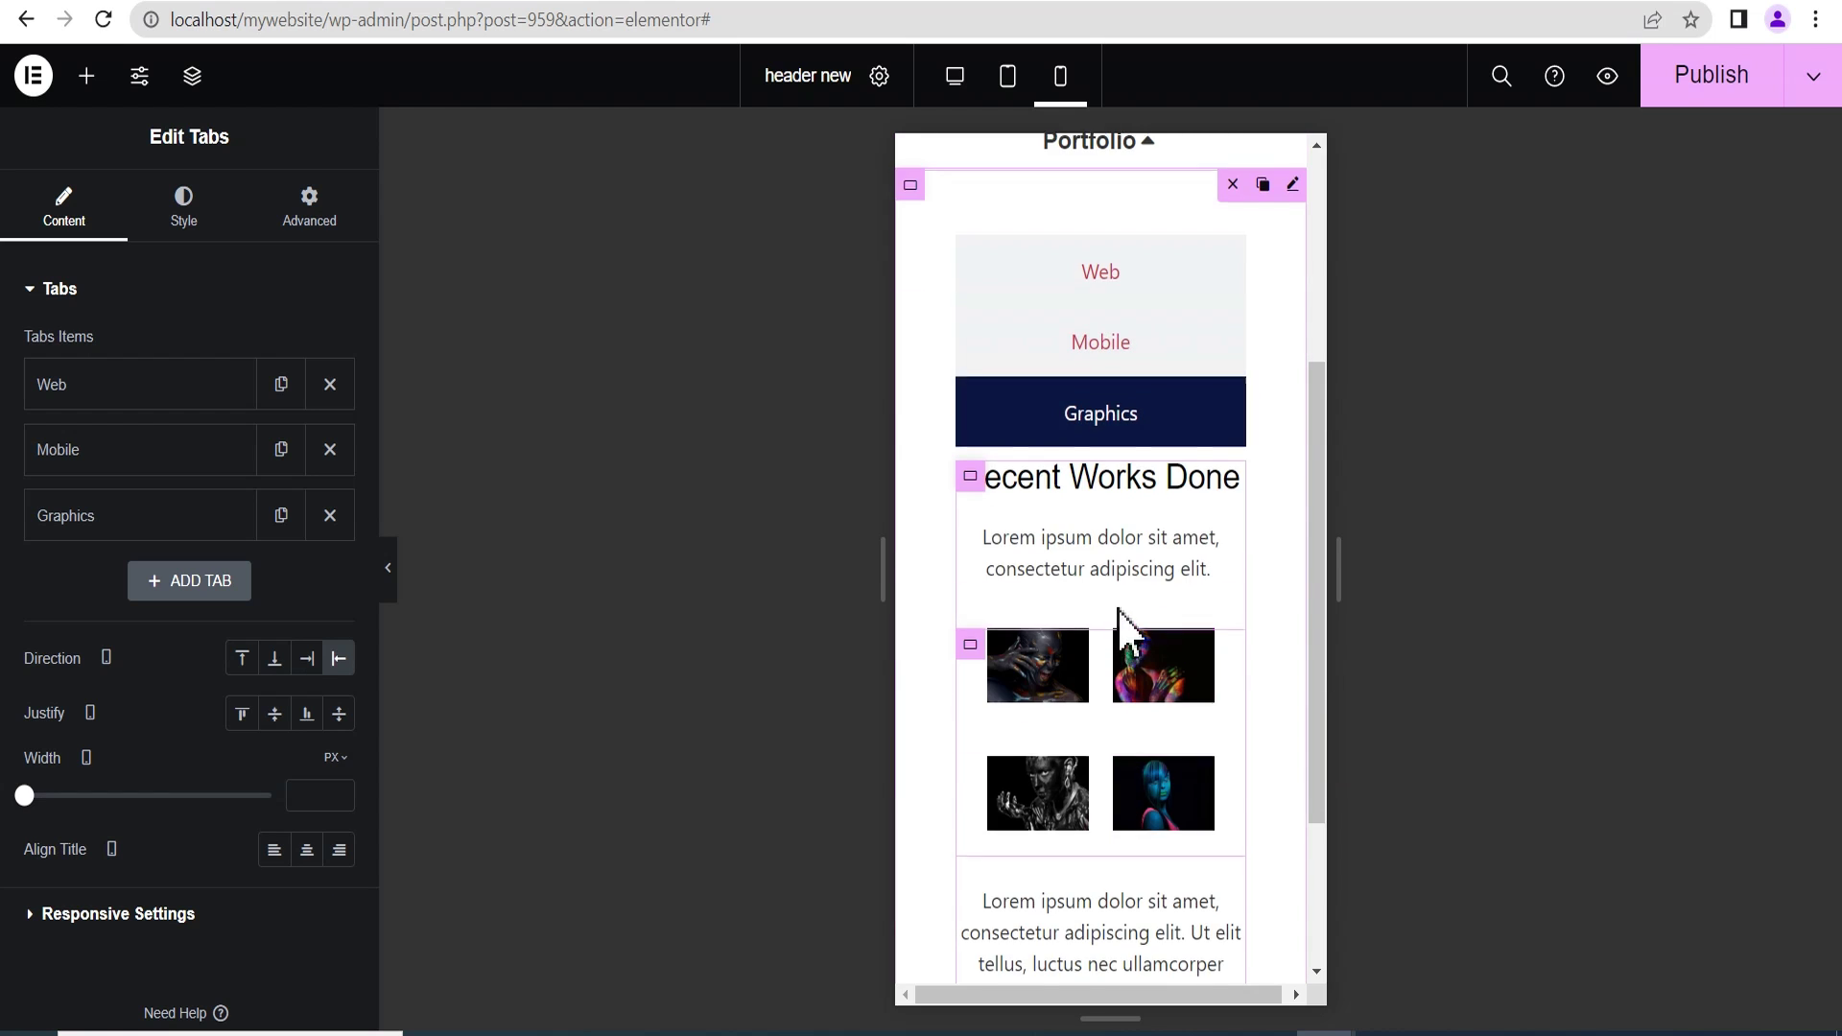
{"action": "scroll", "coordinate": [1112, 623], "scroll_direction": "up", "scroll_amount": 4}
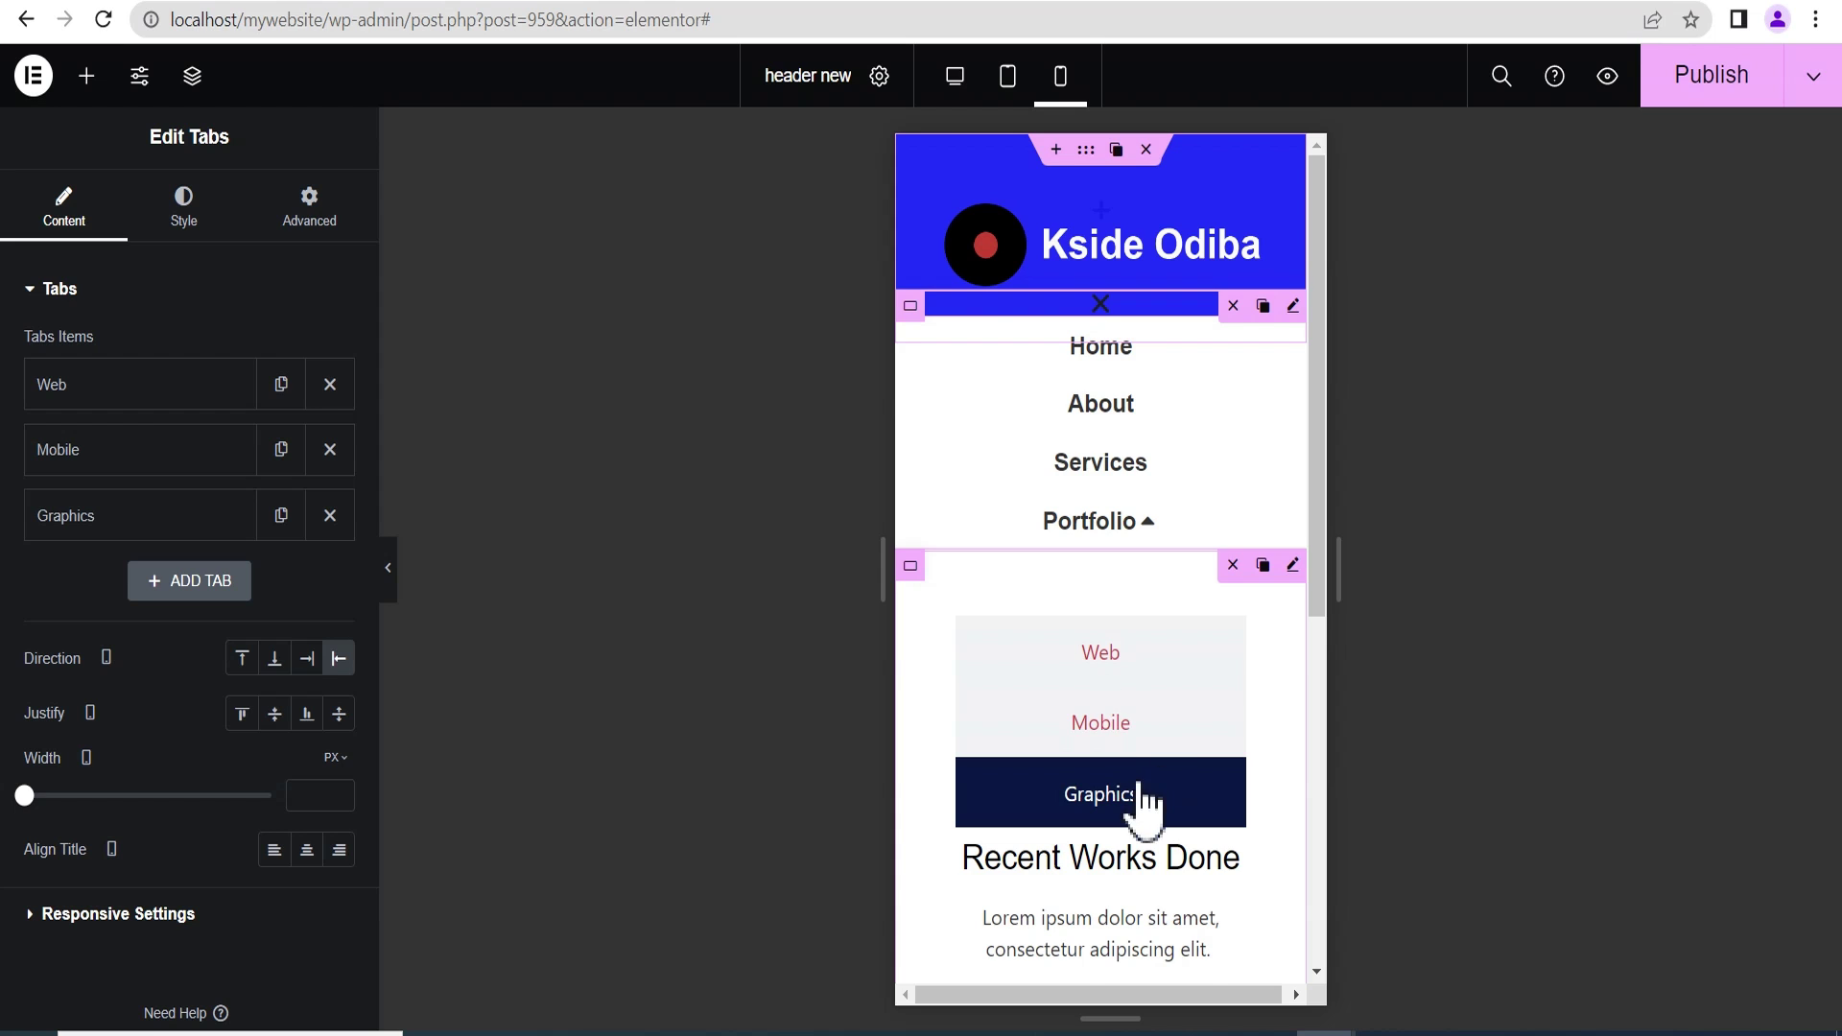
{"action": "scroll", "coordinate": [1138, 802], "scroll_direction": "down", "scroll_amount": 5}
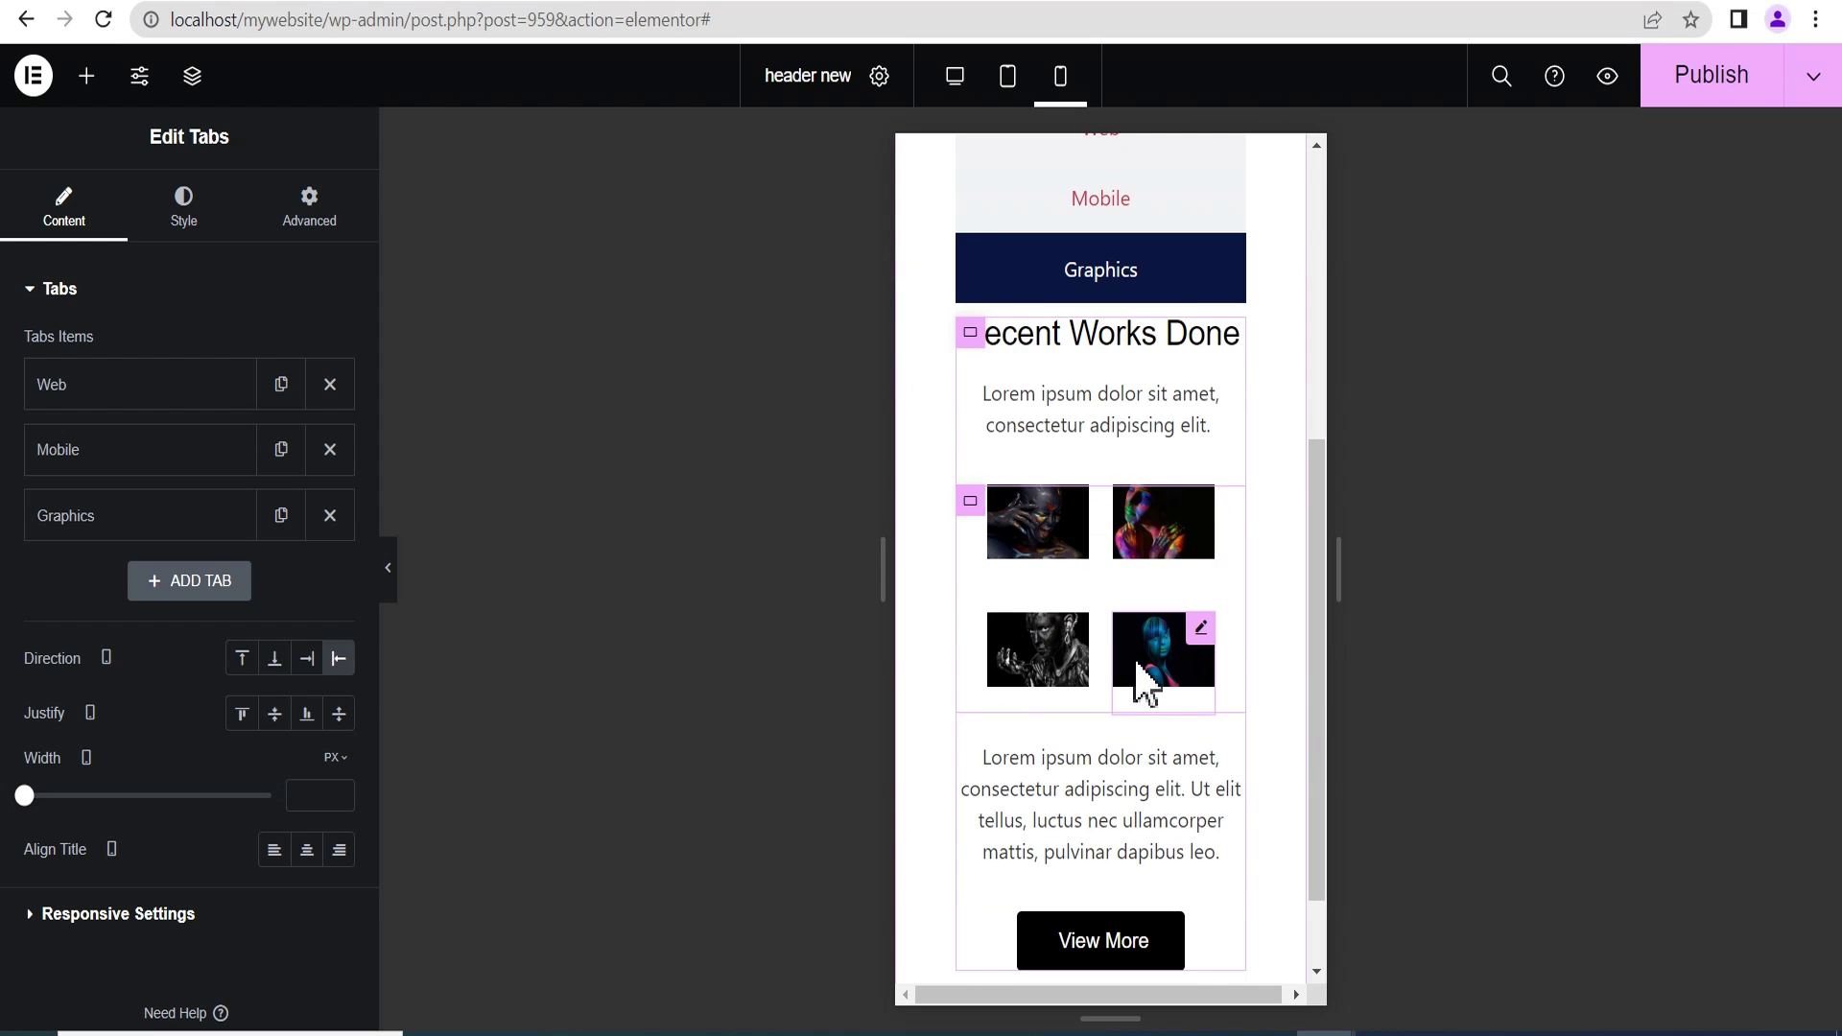
{"action": "scroll", "coordinate": [1199, 459], "scroll_direction": "up", "scroll_amount": 4}
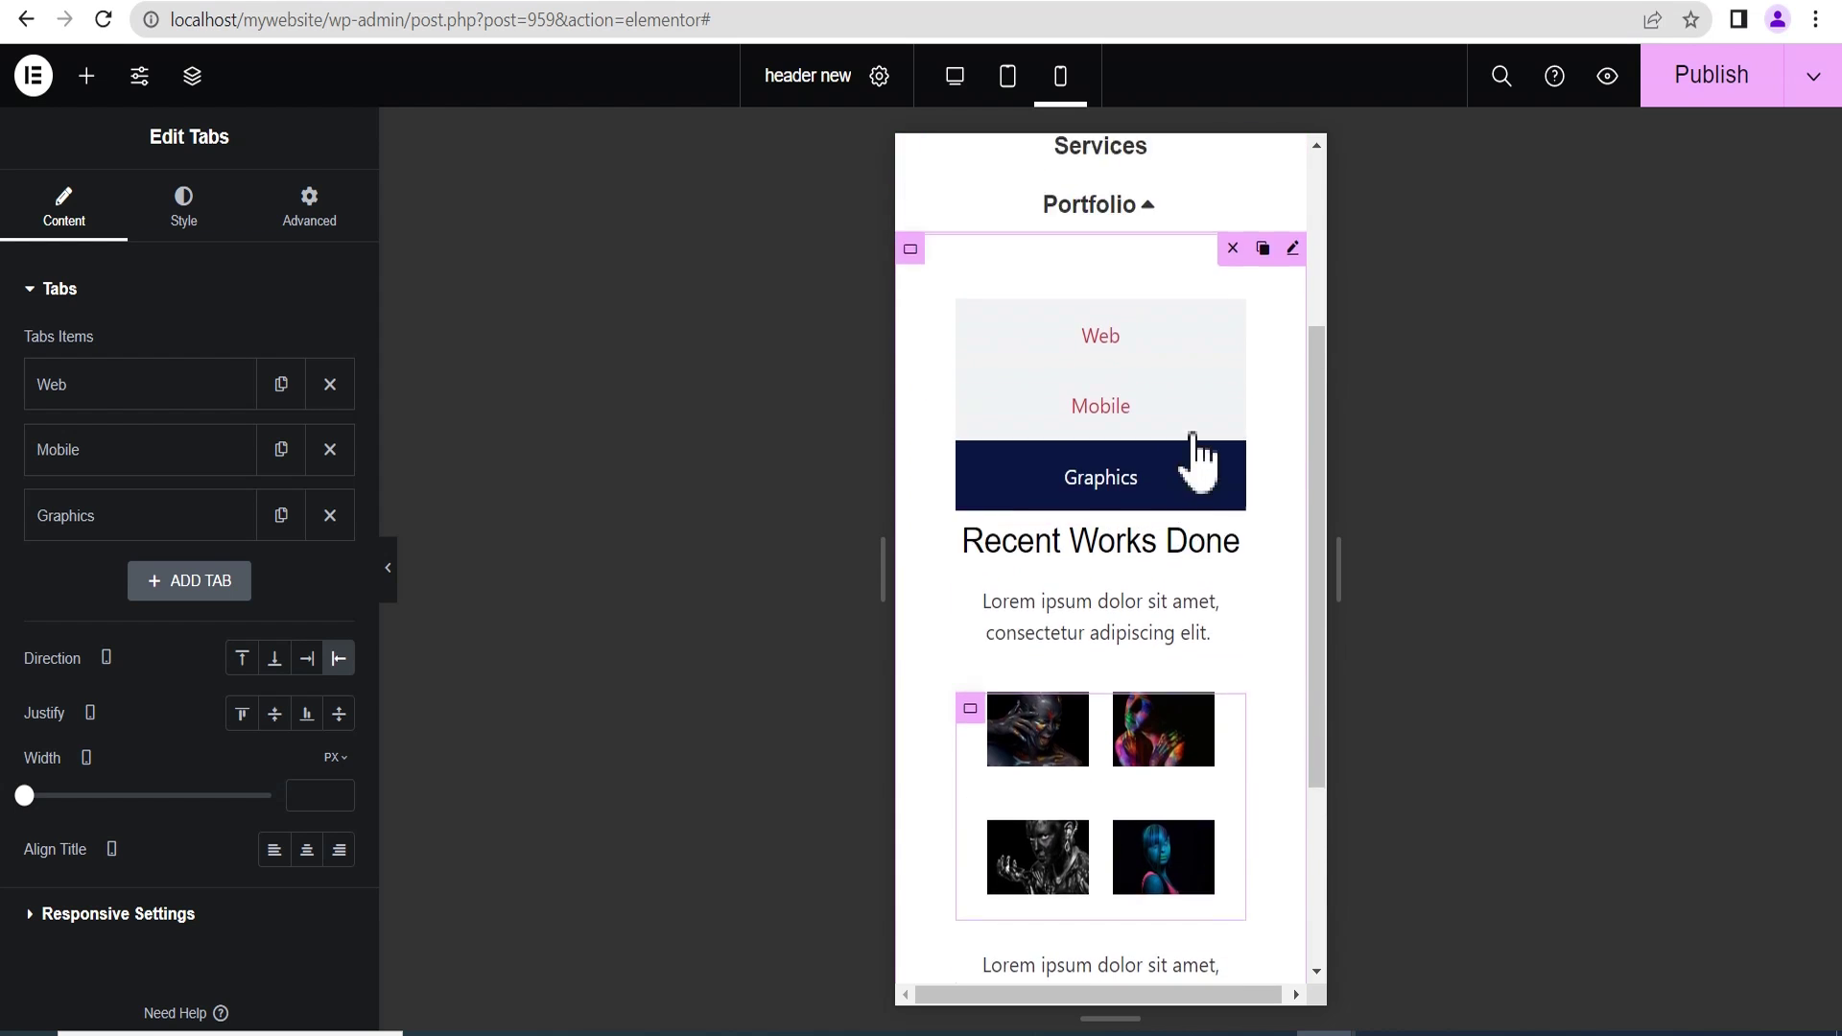
{"action": "scroll", "coordinate": [1178, 518], "scroll_direction": "down", "scroll_amount": 2}
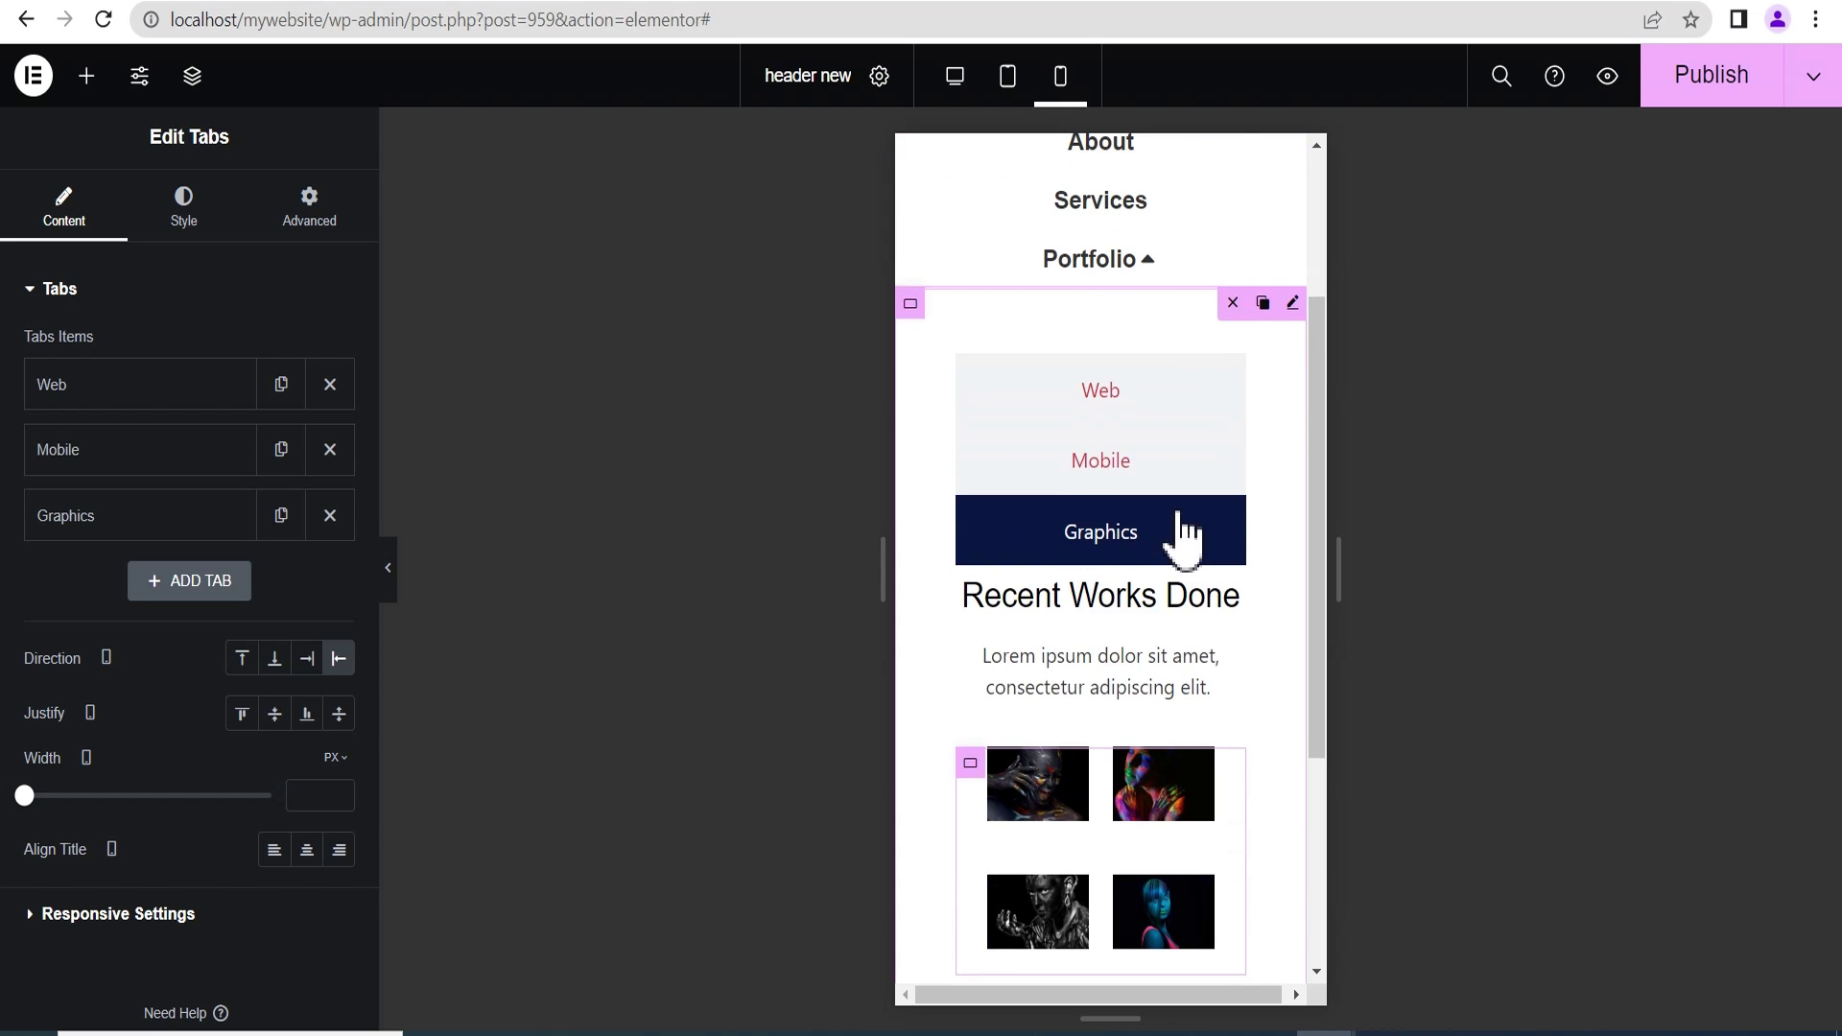
{"action": "scroll", "coordinate": [1182, 533], "scroll_direction": "down", "scroll_amount": 4}
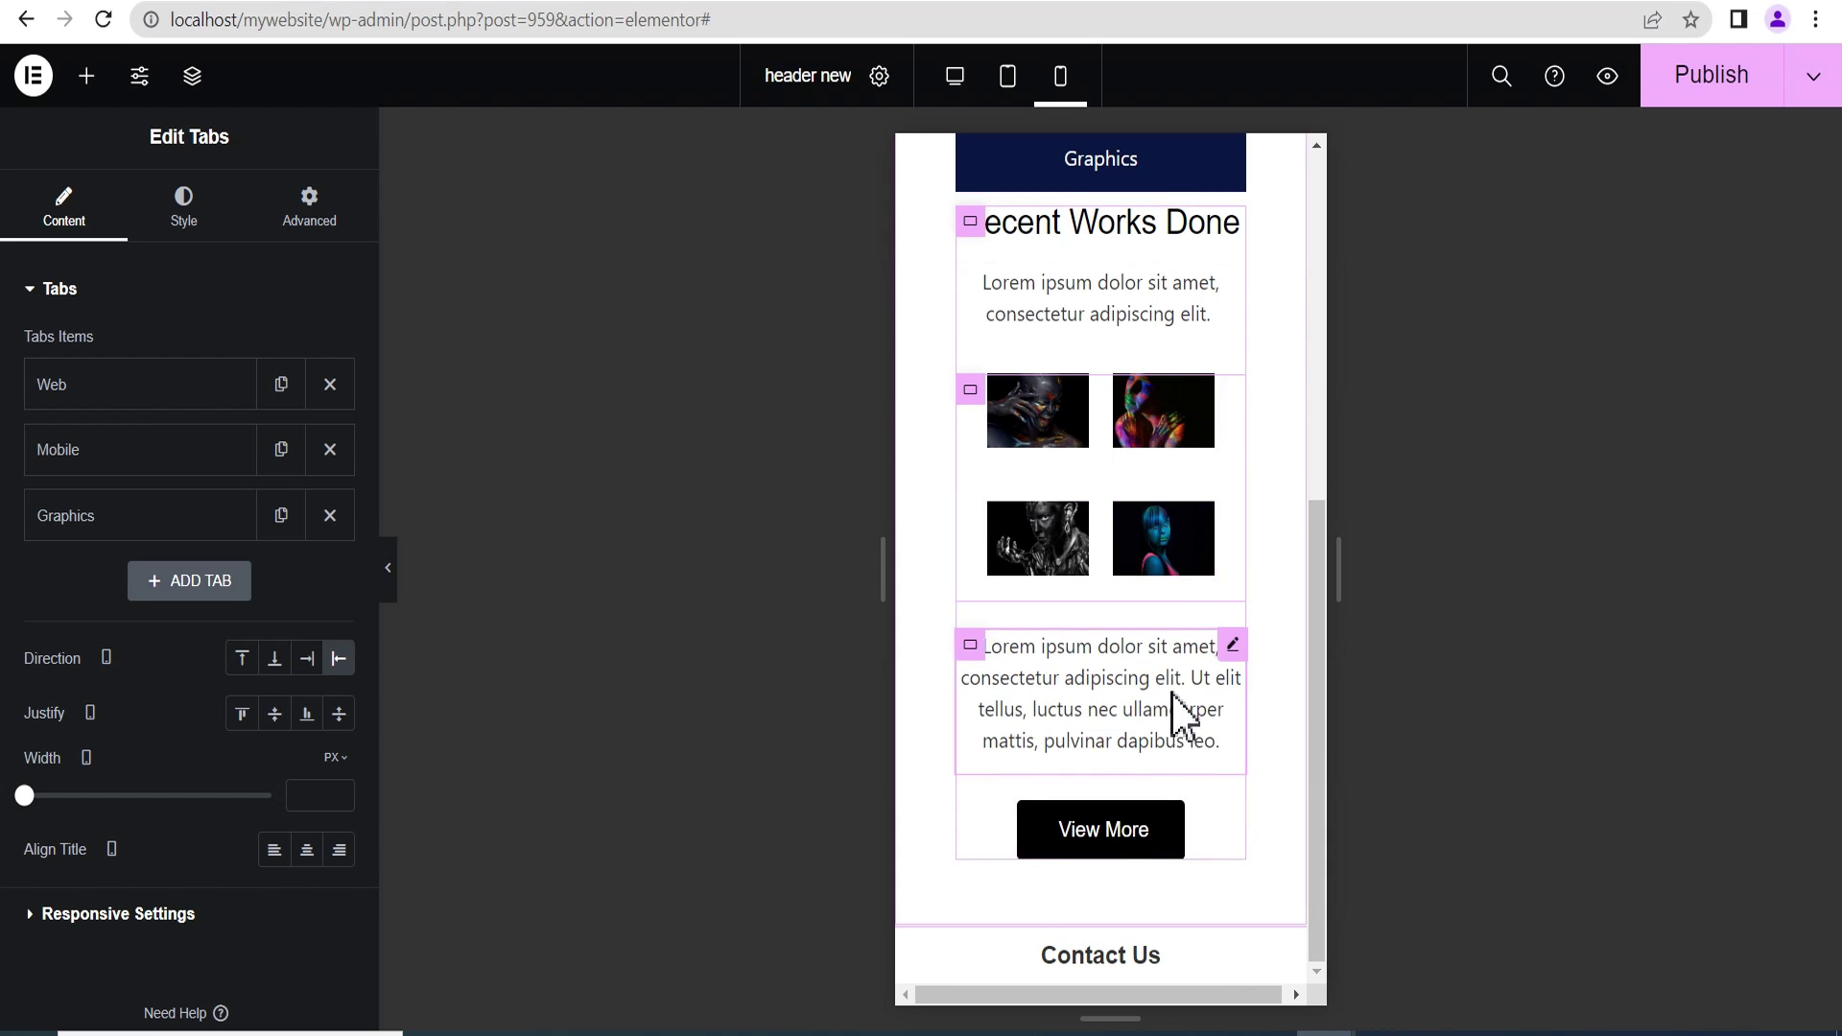
{"action": "scroll", "coordinate": [1173, 692], "scroll_direction": "up", "scroll_amount": 6}
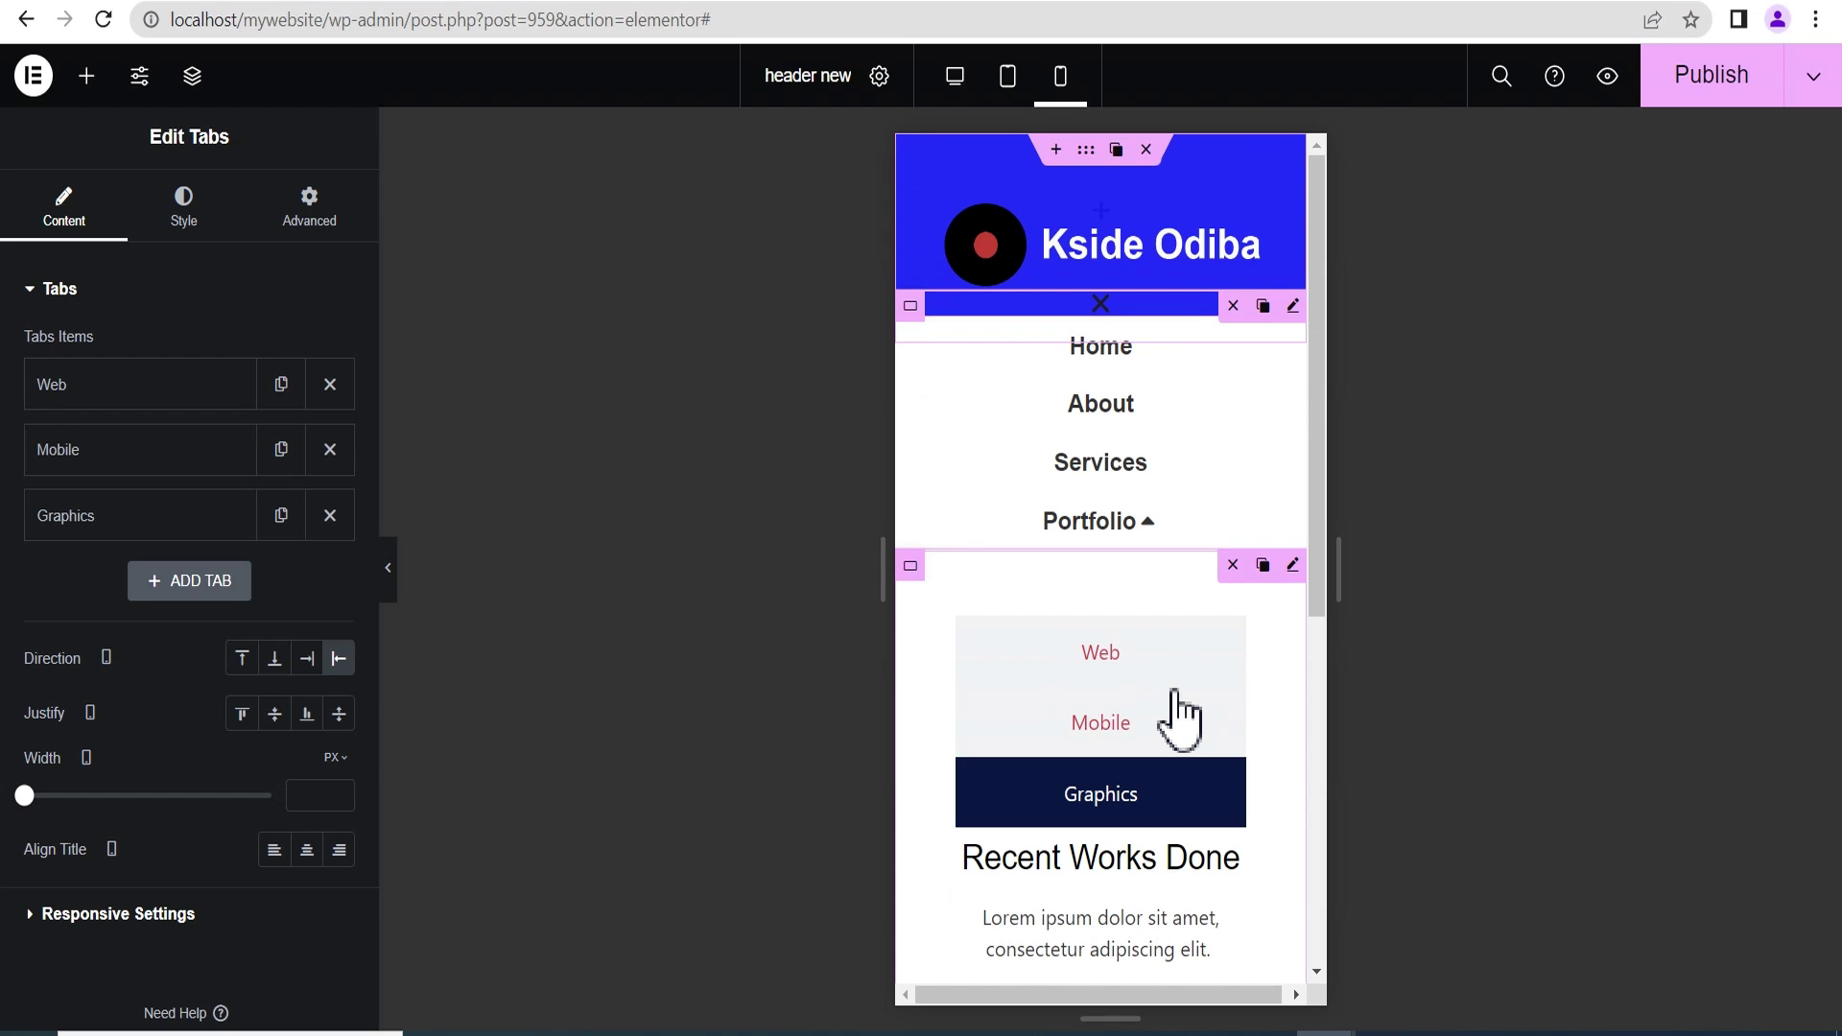
Return to the desktop view, set the header menu's content width to Full Width and check the Portfolio dropdown.
{"action": "left_click", "coordinate": [954, 75]}
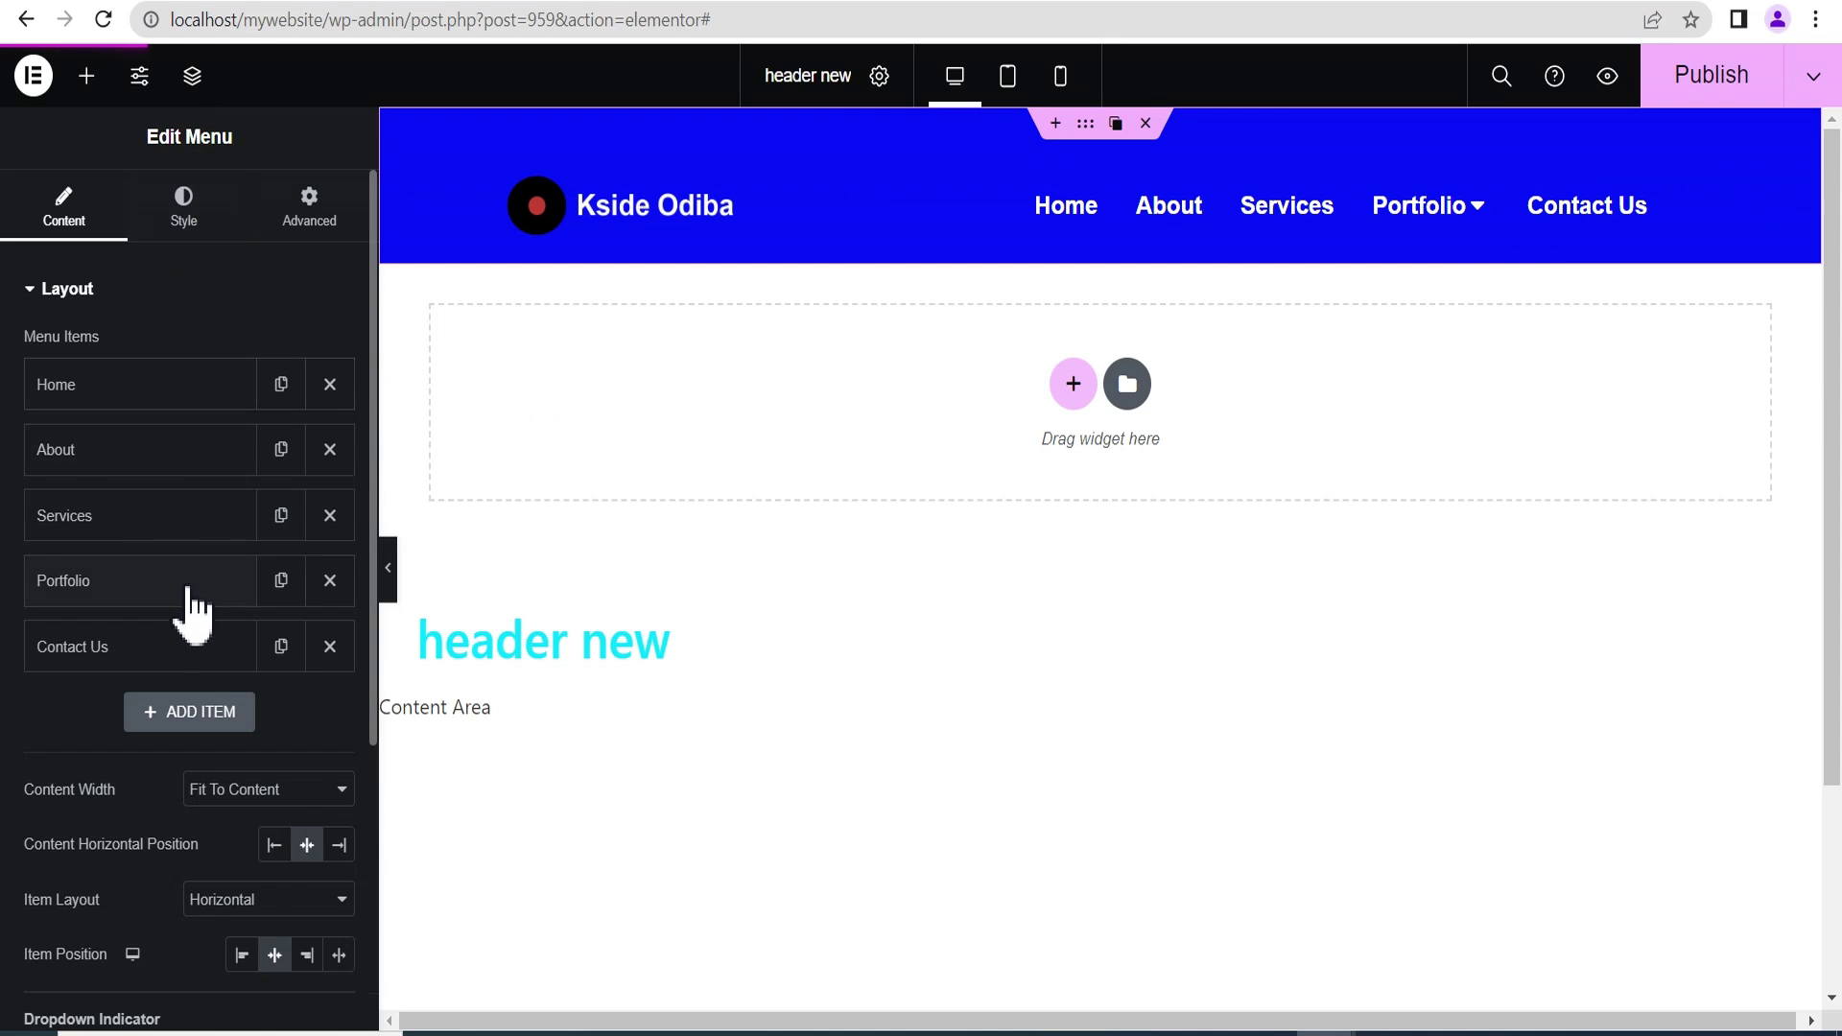
{"action": "scroll", "coordinate": [182, 614], "scroll_direction": "down", "scroll_amount": 2}
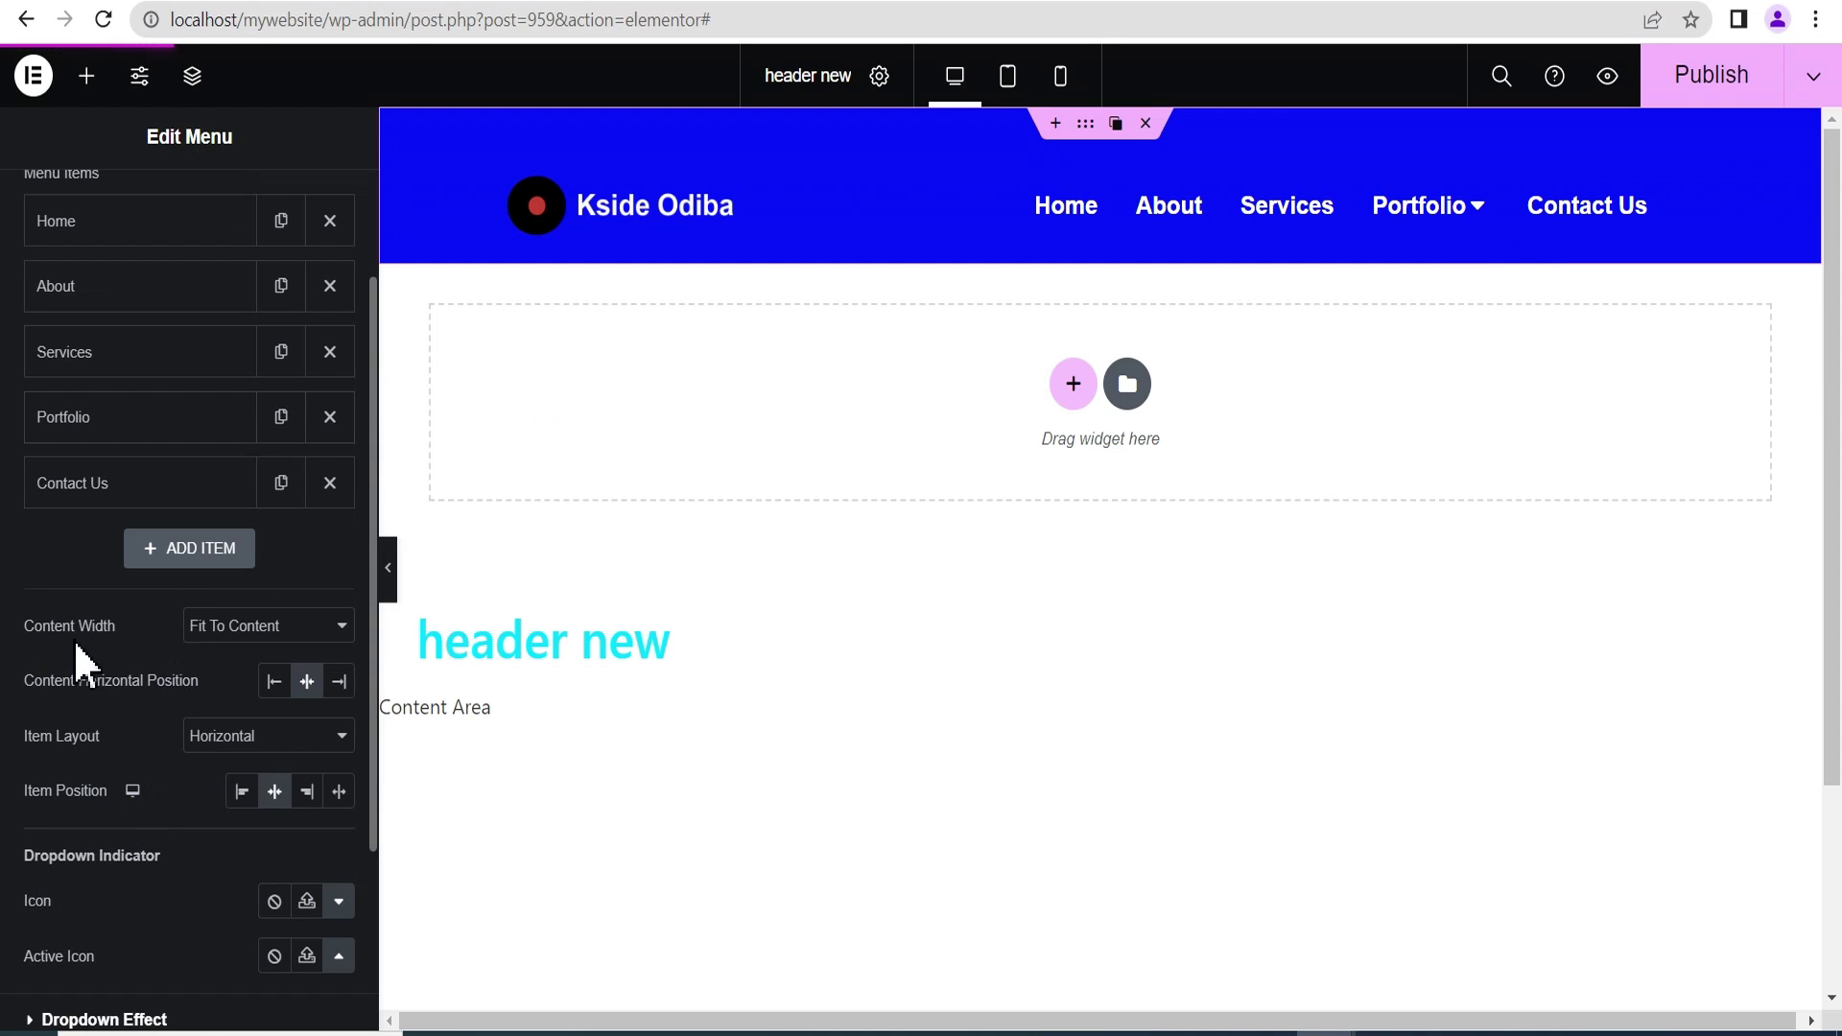
{"action": "left_click", "coordinate": [257, 631]}
{"action": "left_click", "coordinate": [230, 653]}
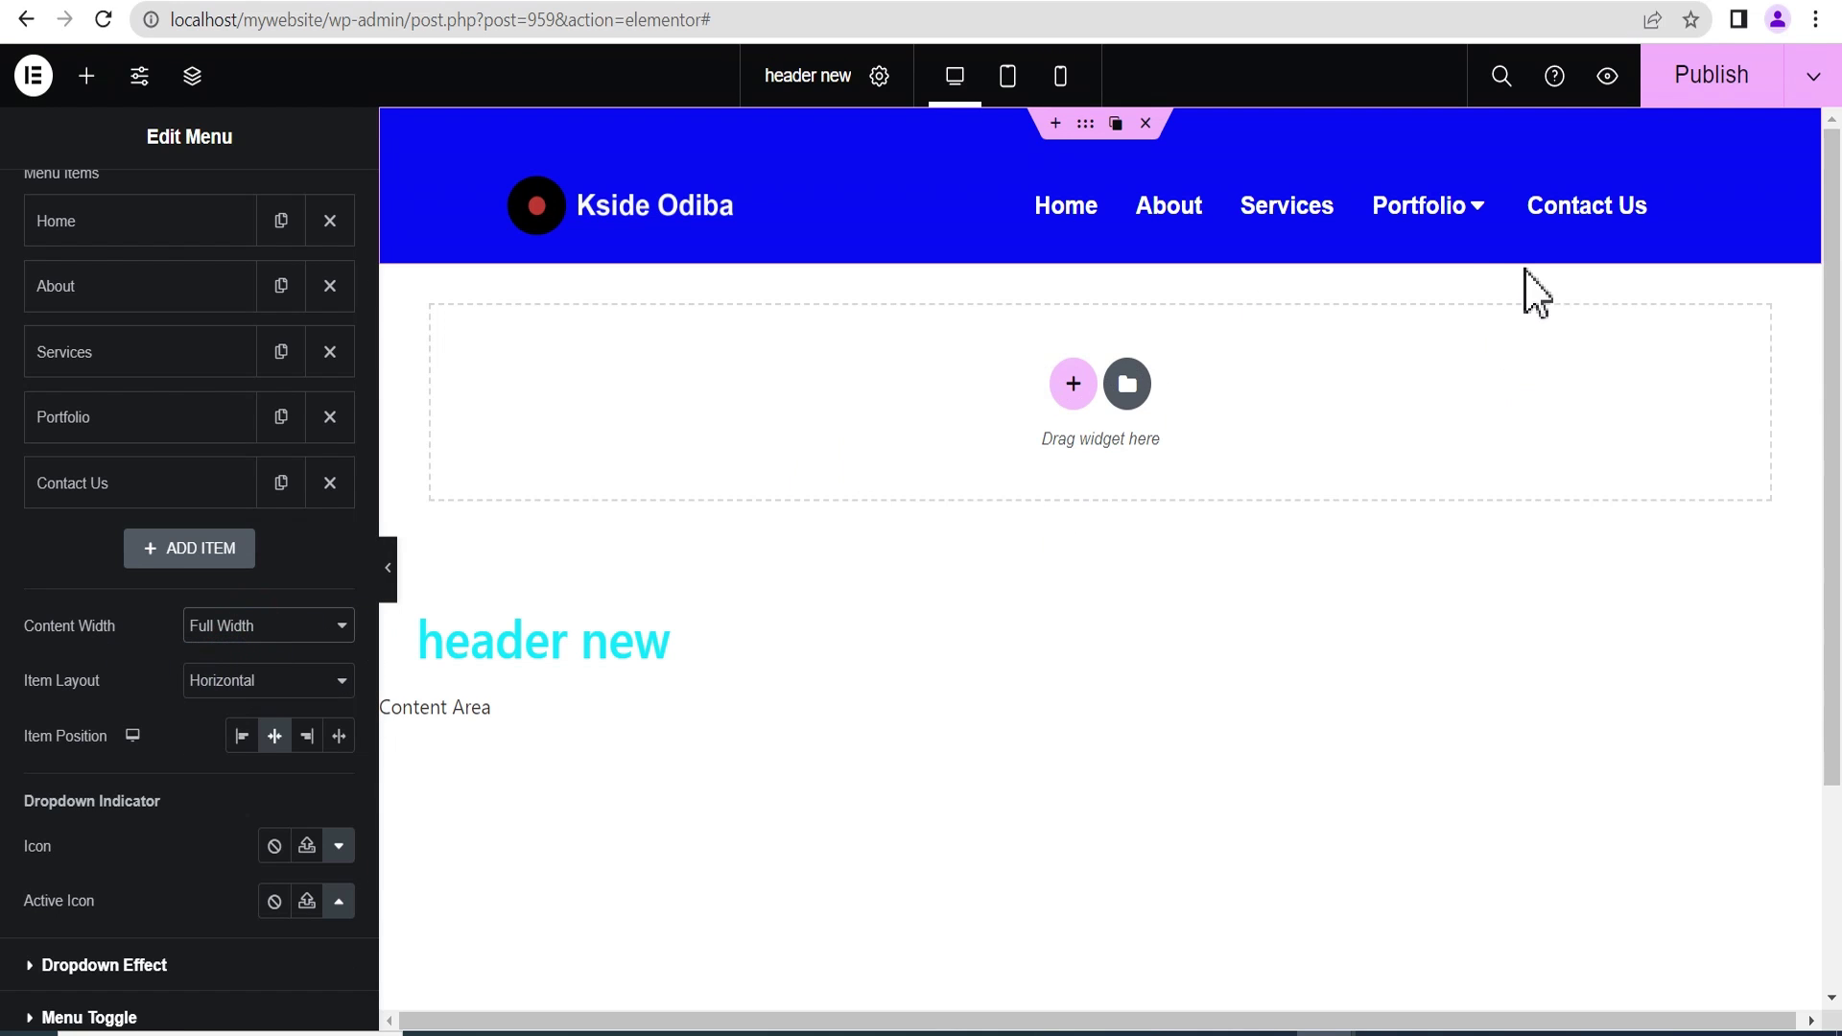
{"action": "mouse_move", "coordinate": [1485, 221]}
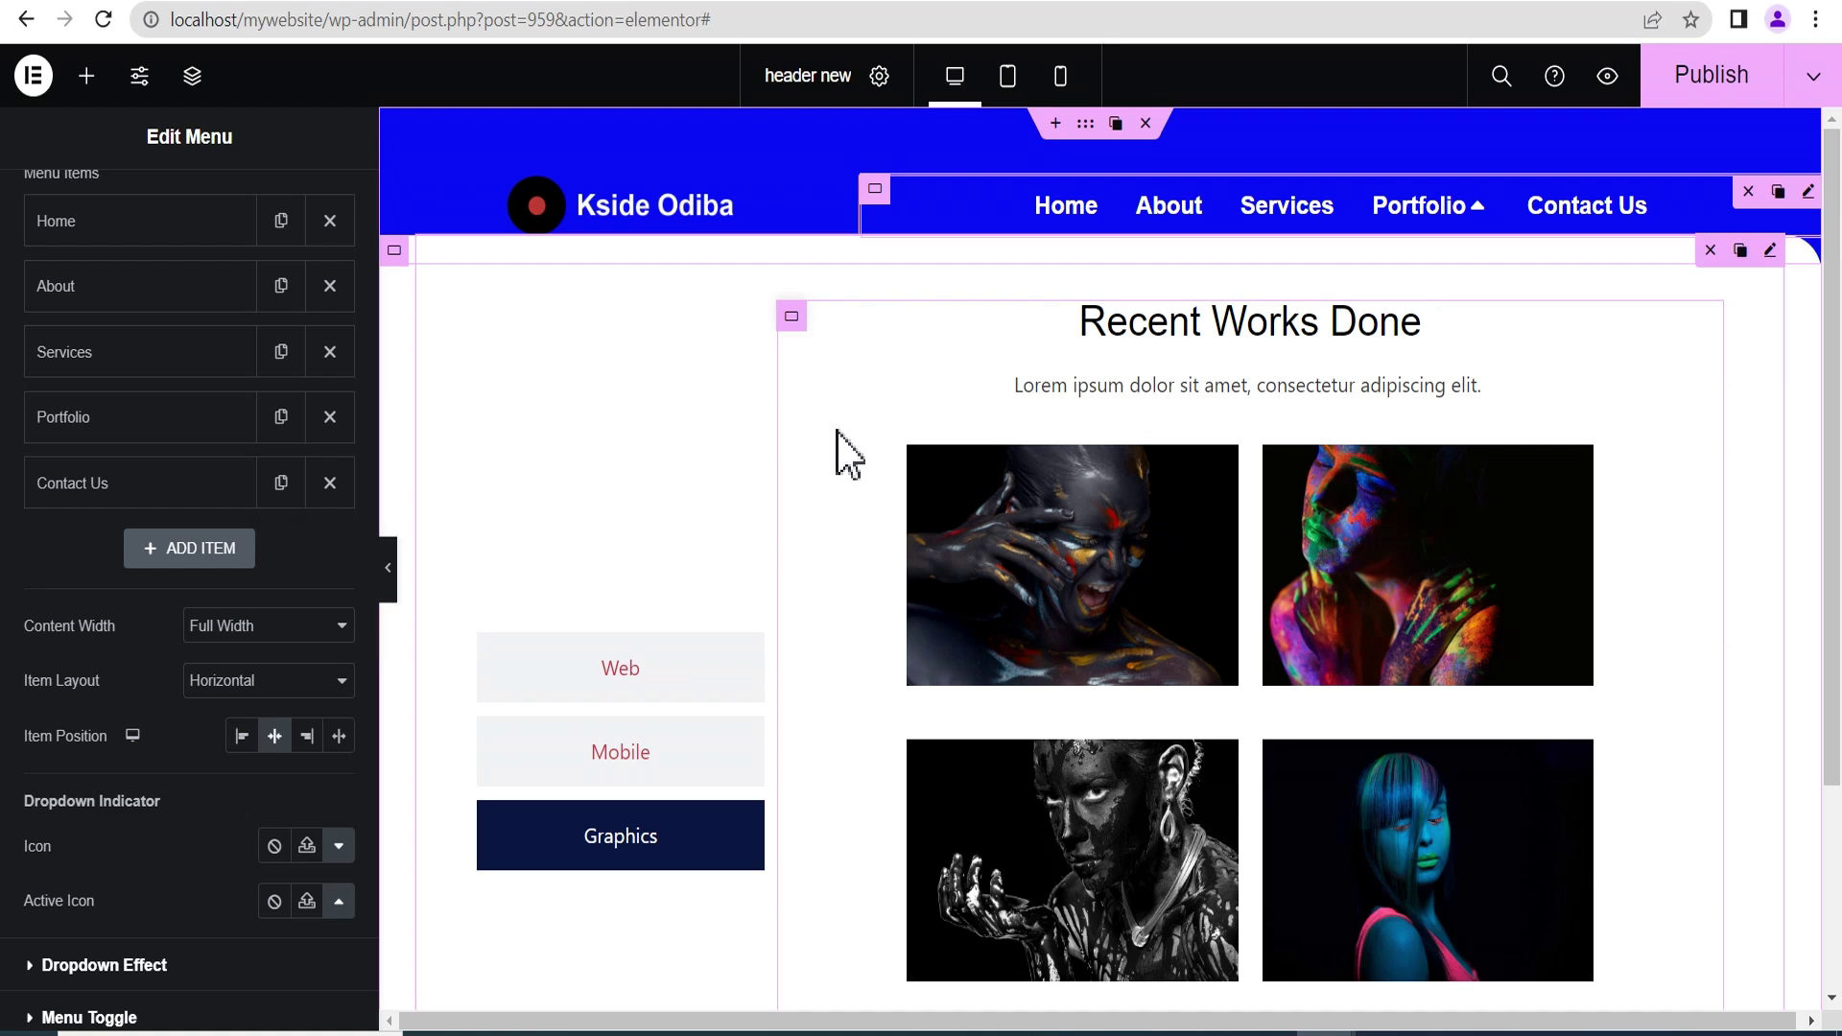
Try the header menu's content width as Fit To Content, compare the Portfolio dropdown's layout, and restore Full Width.
{"action": "left_click", "coordinate": [251, 625]}
{"action": "left_click", "coordinate": [247, 675]}
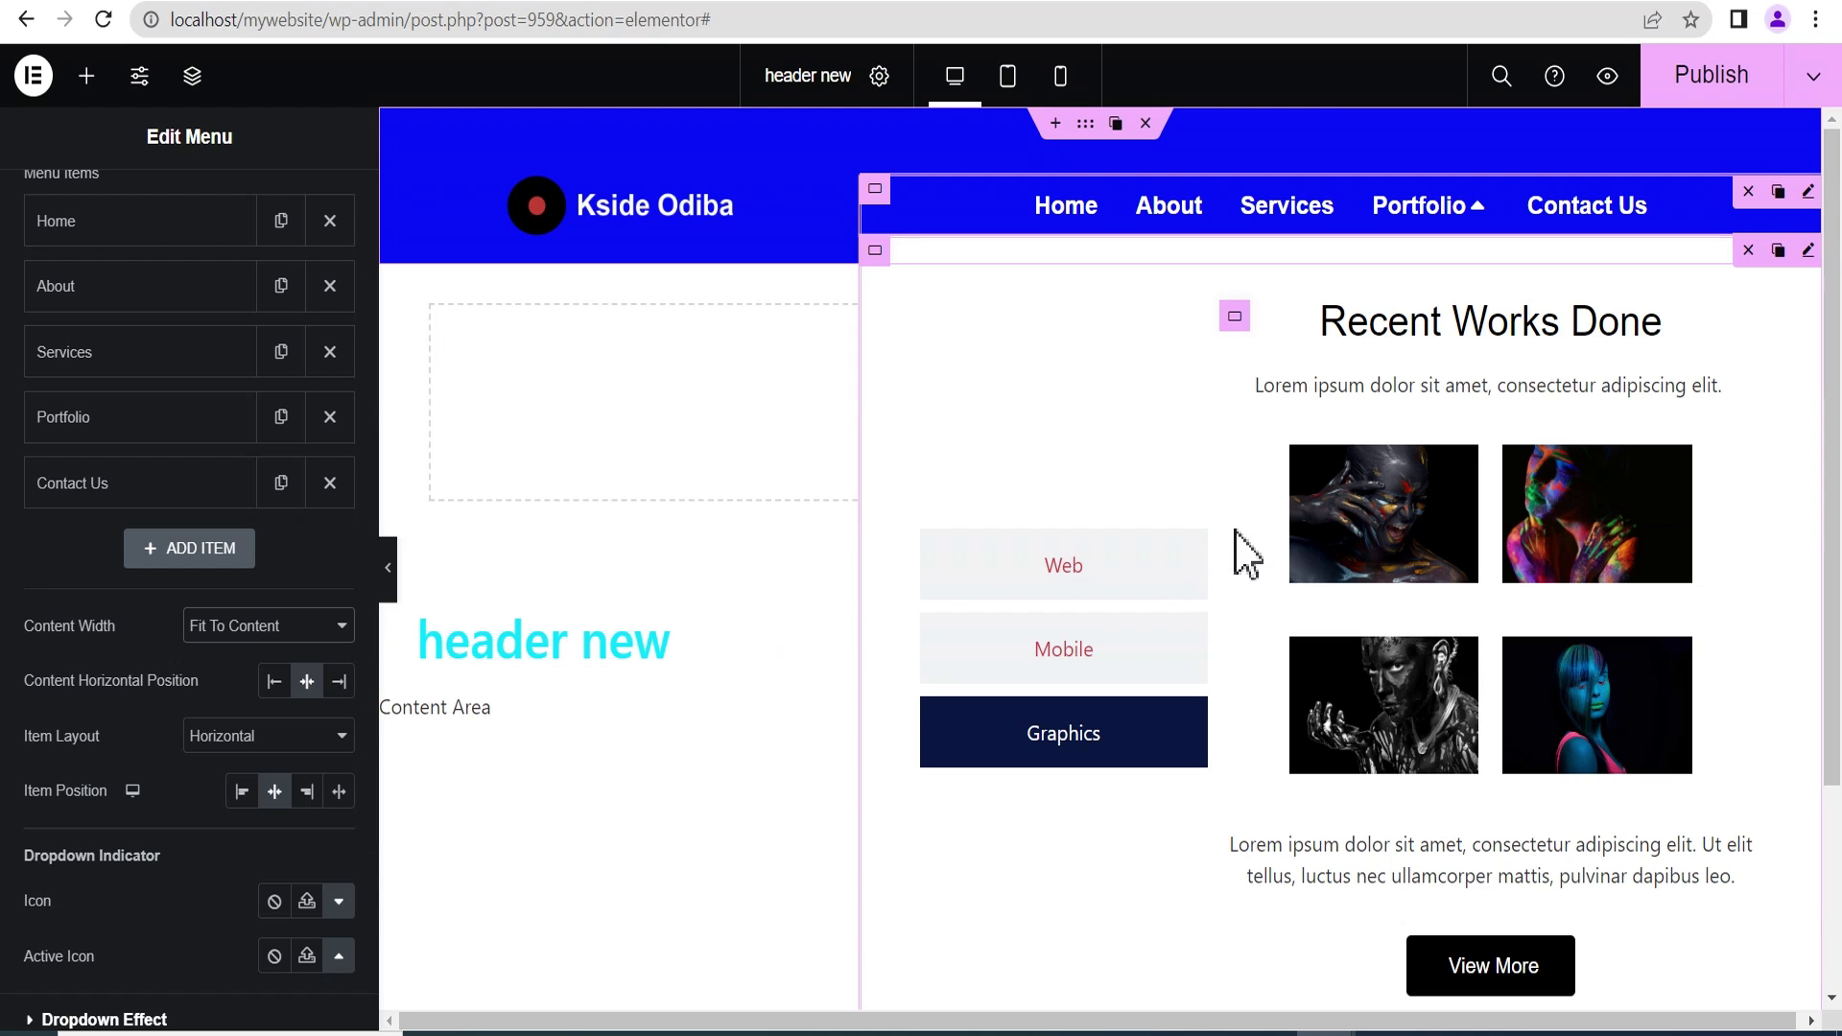
{"action": "left_click", "coordinate": [255, 624]}
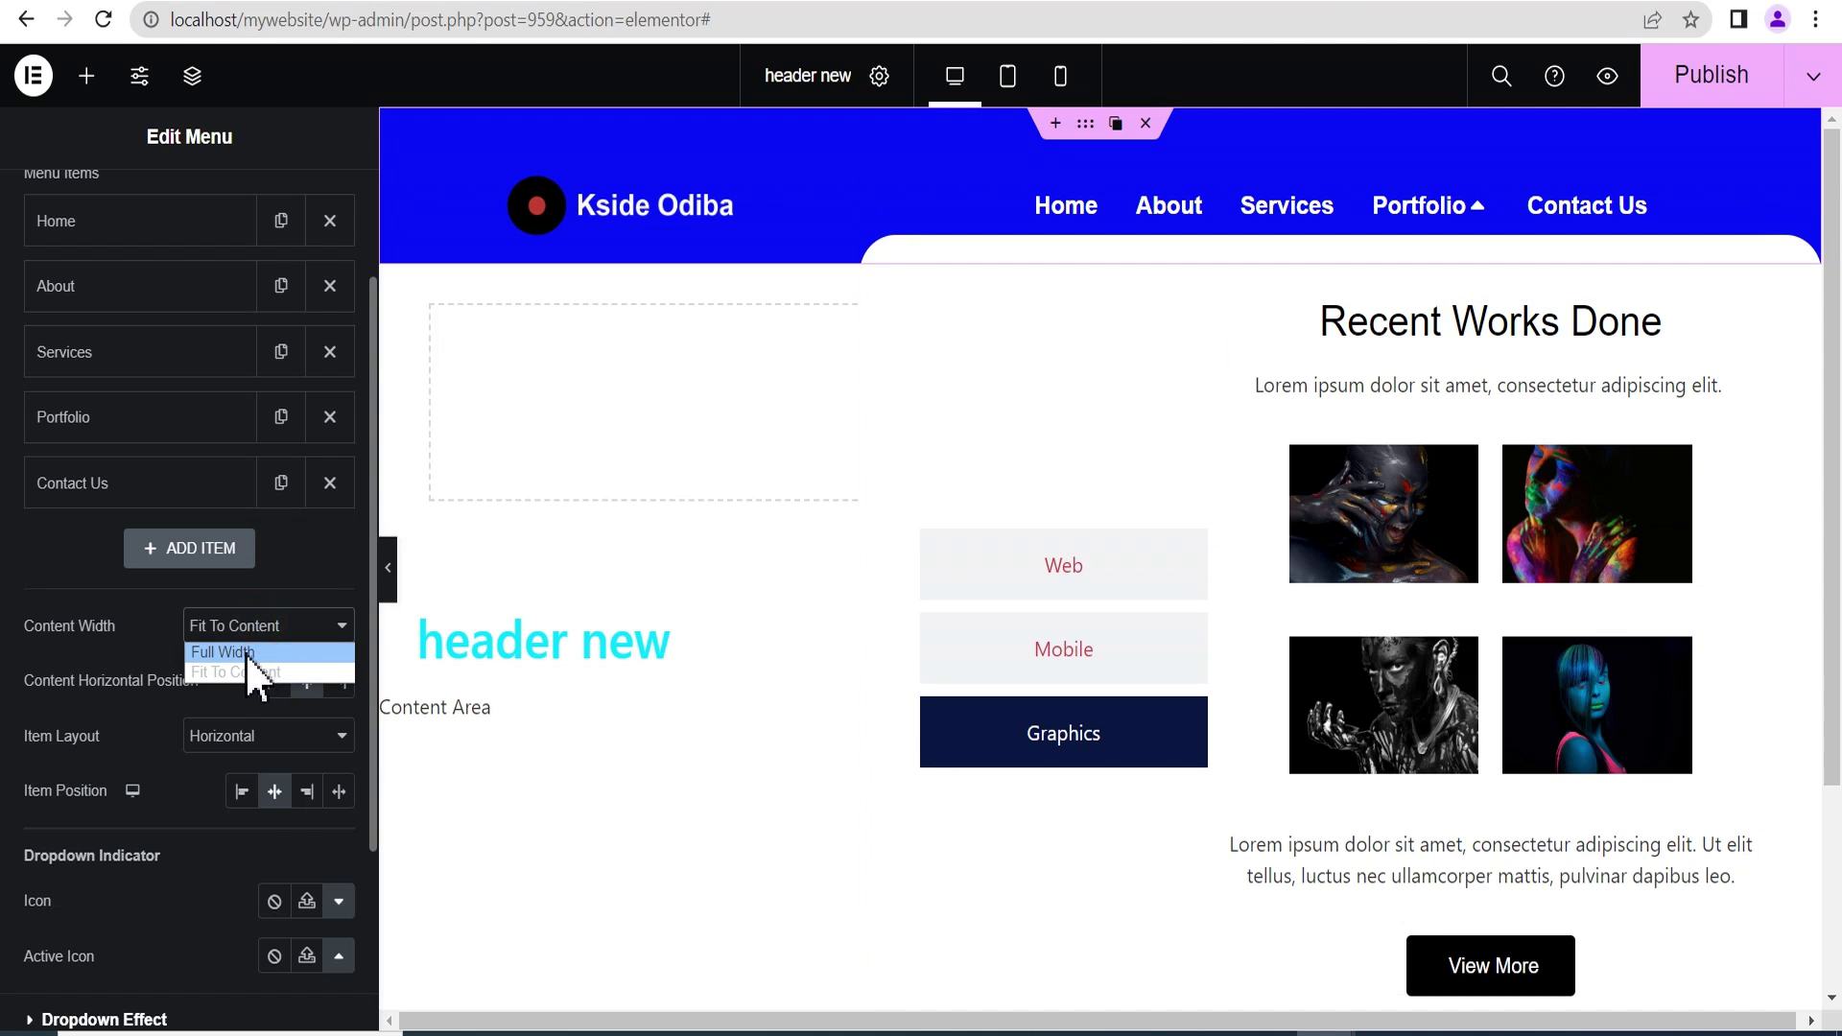
{"action": "left_click", "coordinate": [247, 653]}
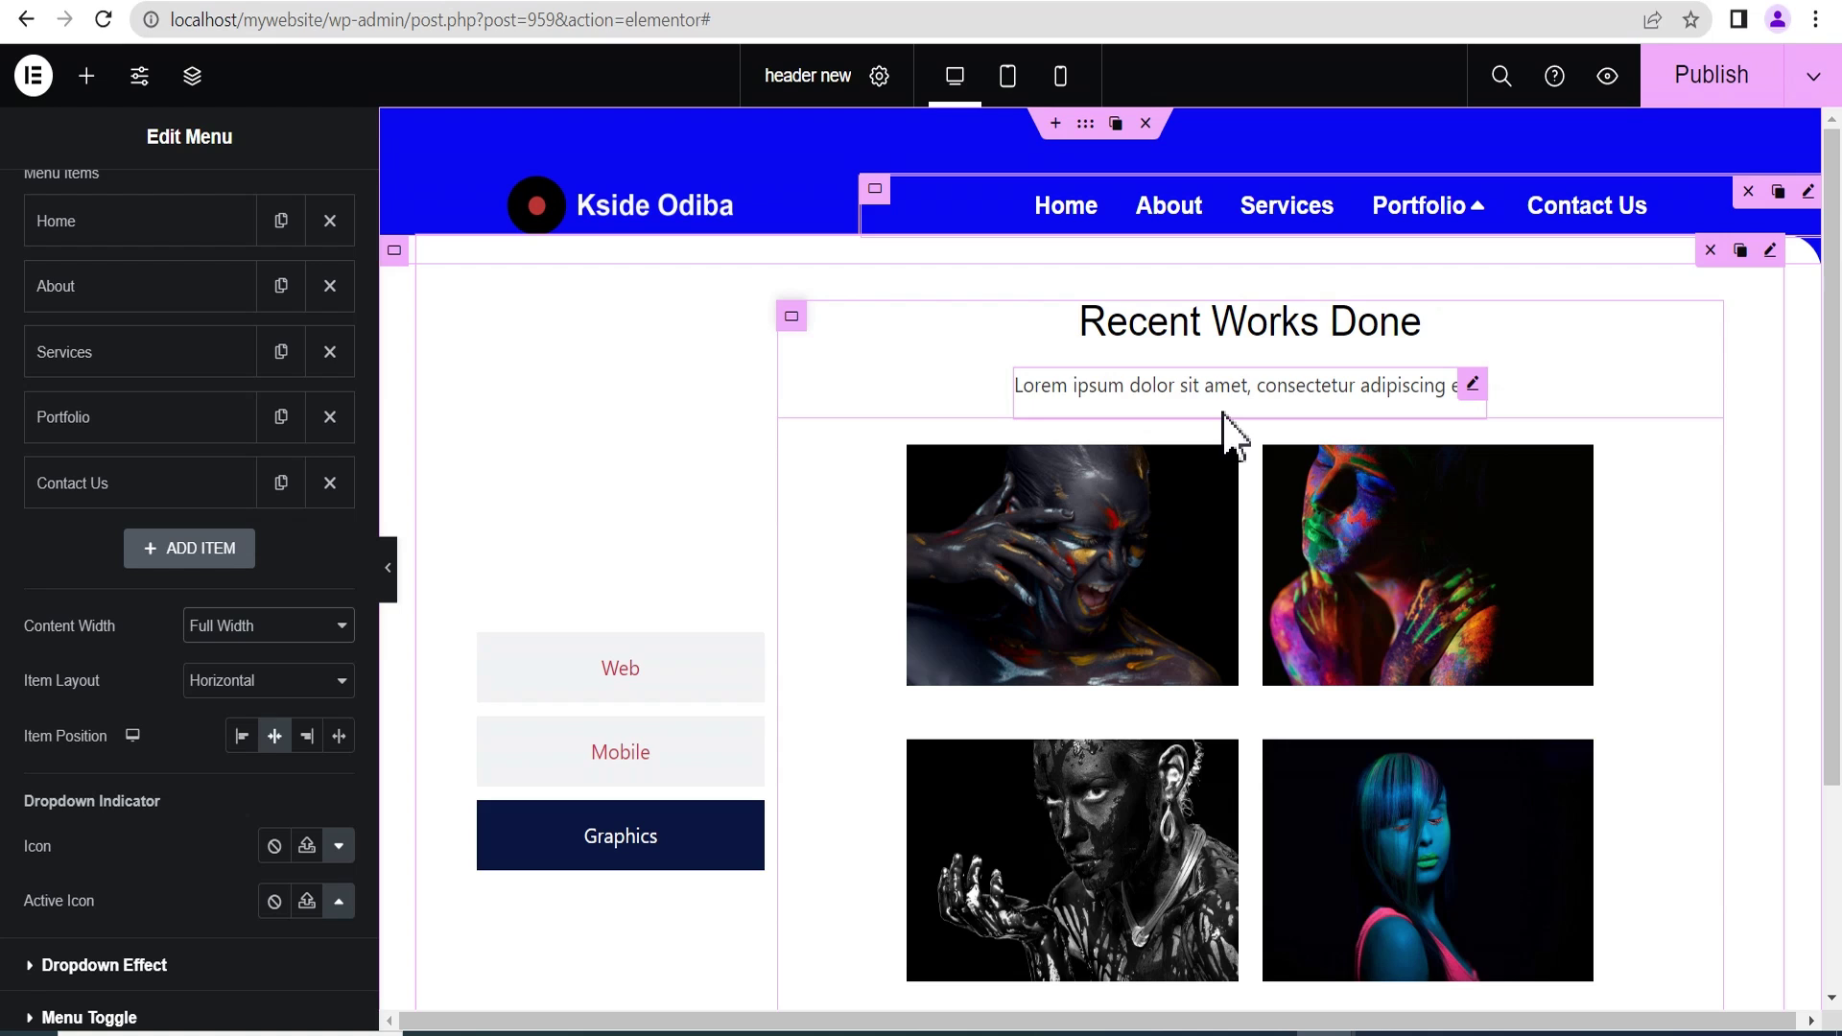
{"action": "left_click", "coordinate": [226, 624]}
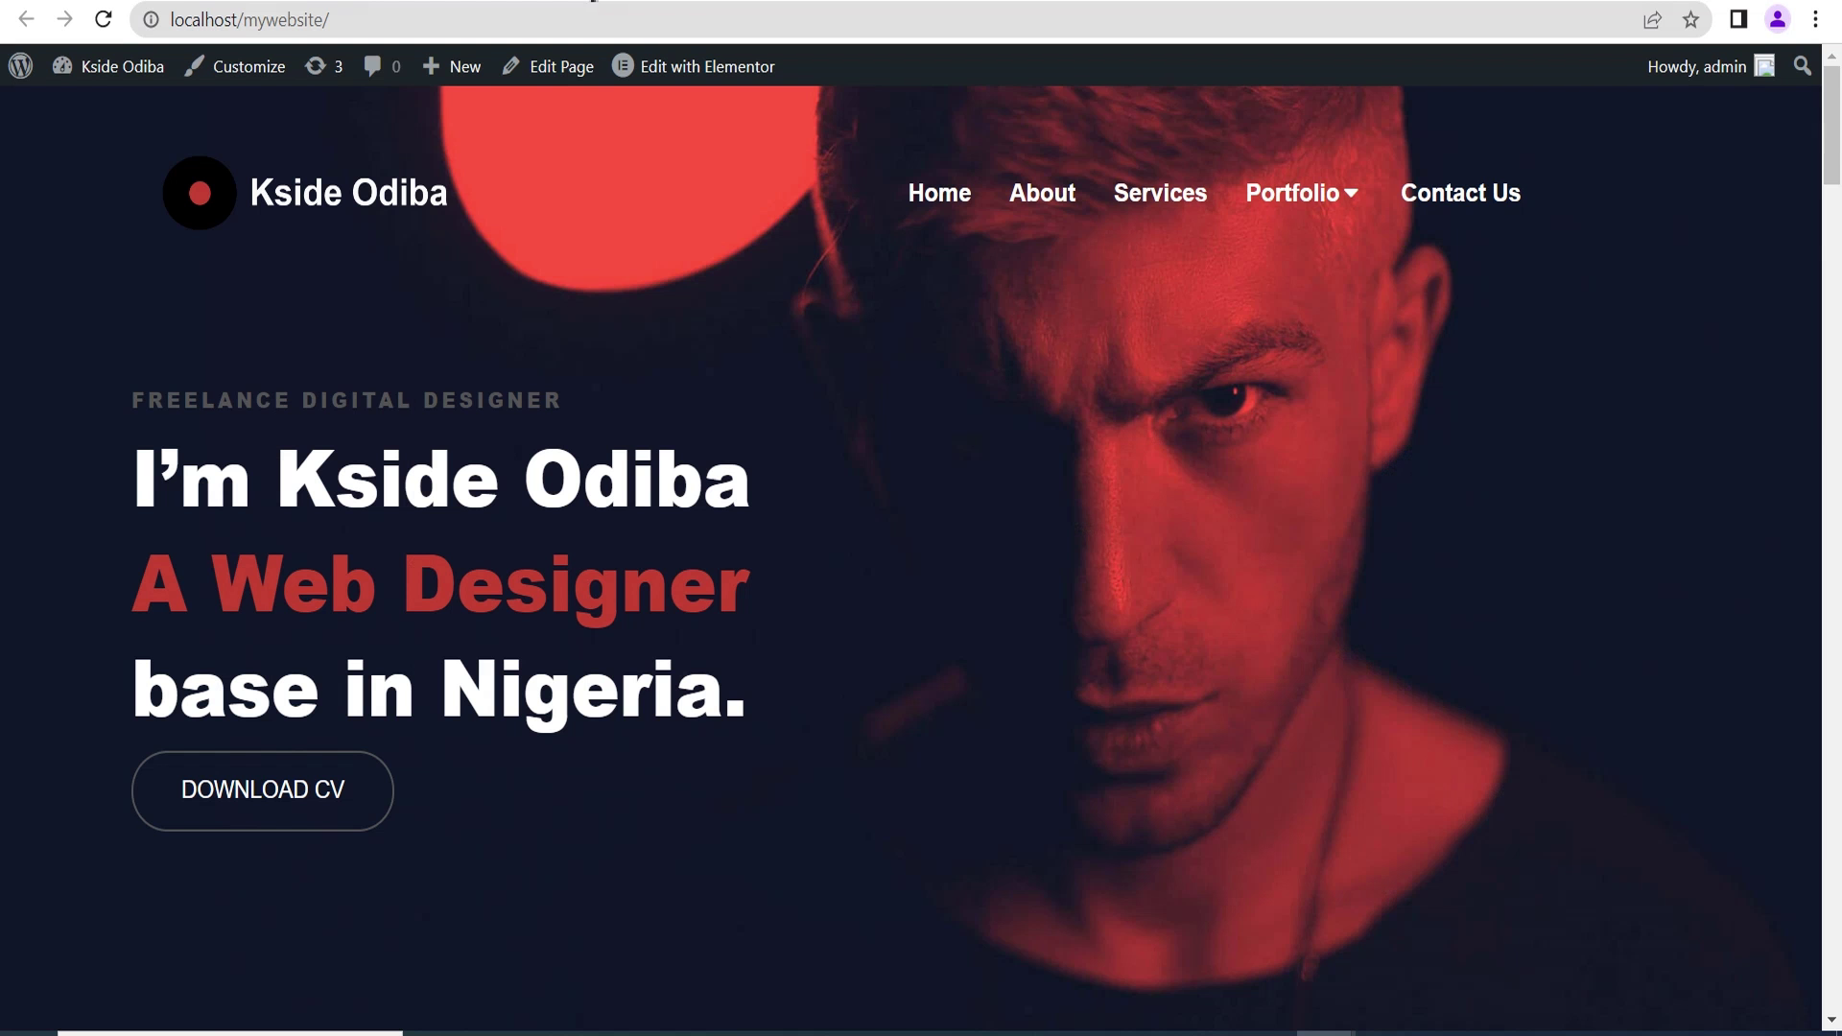
Switch to the live site and examine the Portfolio dropdown's layout, including its Web and Mobile tabs.
{"action": "mouse_move", "coordinate": [1316, 238]}
{"action": "scroll", "coordinate": [1324, 460], "scroll_direction": "down", "scroll_amount": 2}
{"action": "scroll", "coordinate": [1305, 514], "scroll_direction": "up", "scroll_amount": 2}
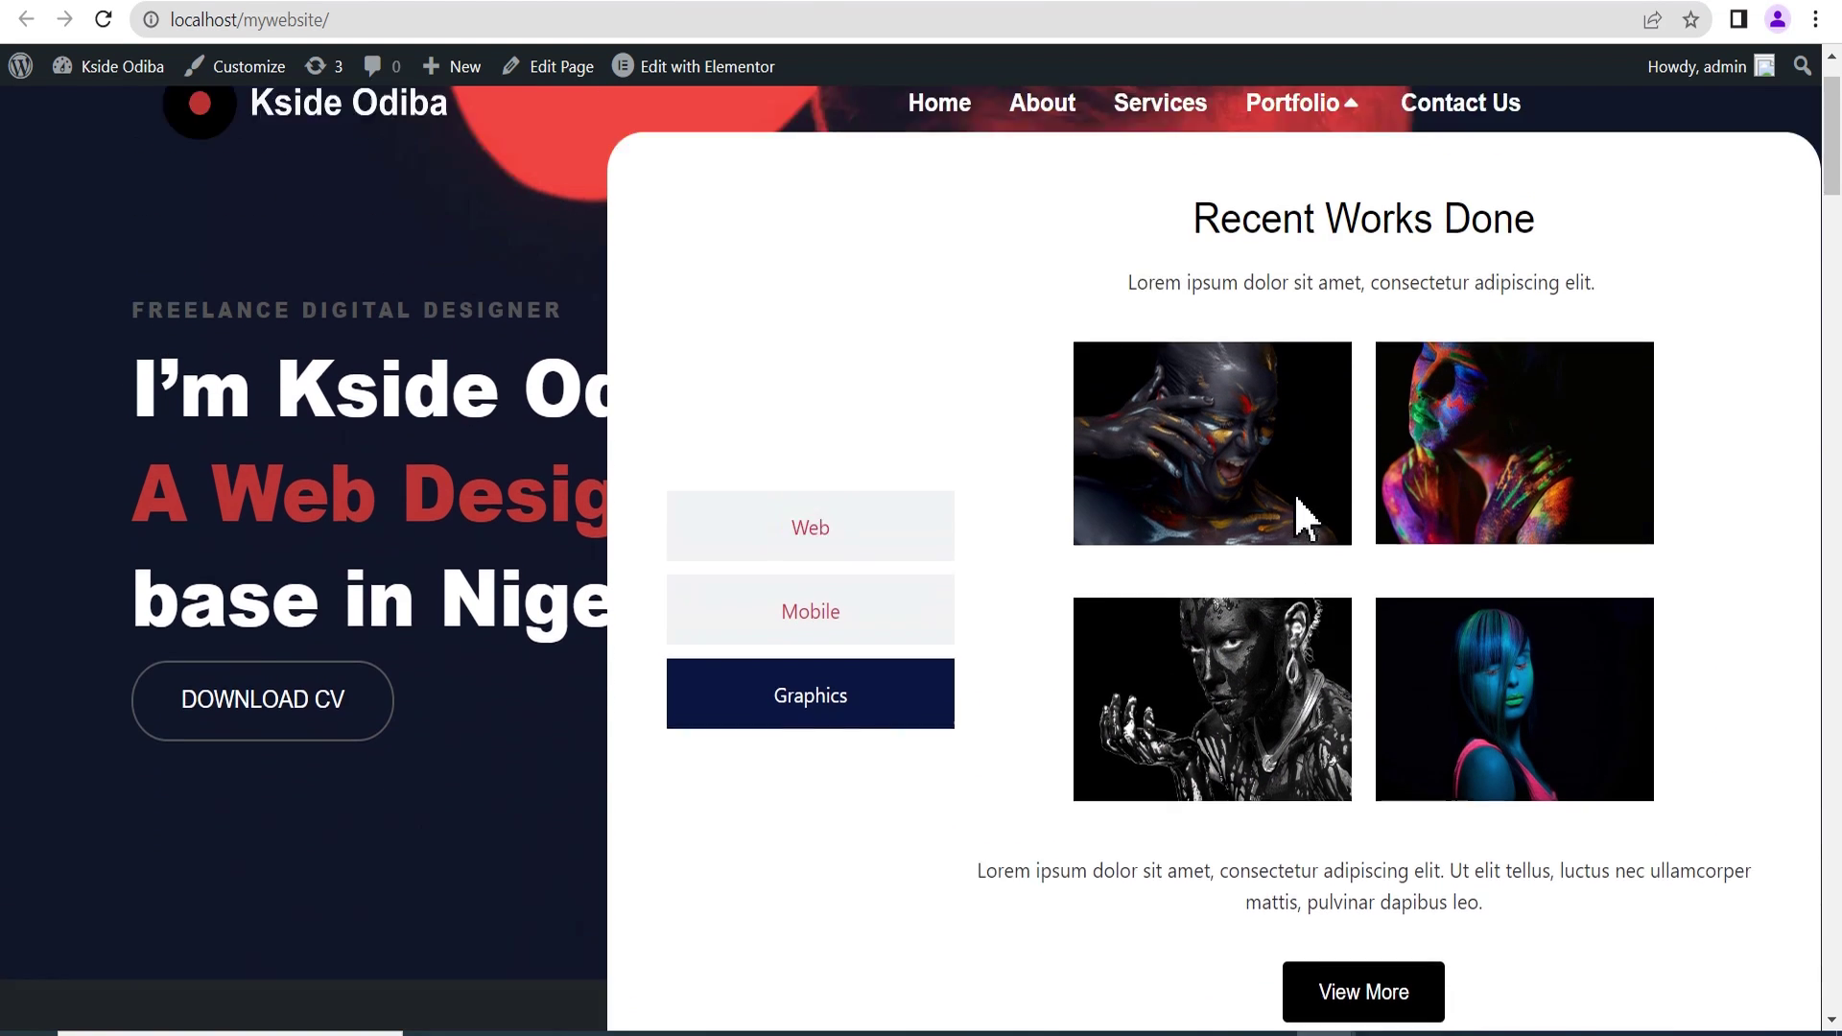
{"action": "left_click", "coordinate": [935, 638]}
{"action": "left_click", "coordinate": [822, 758]}
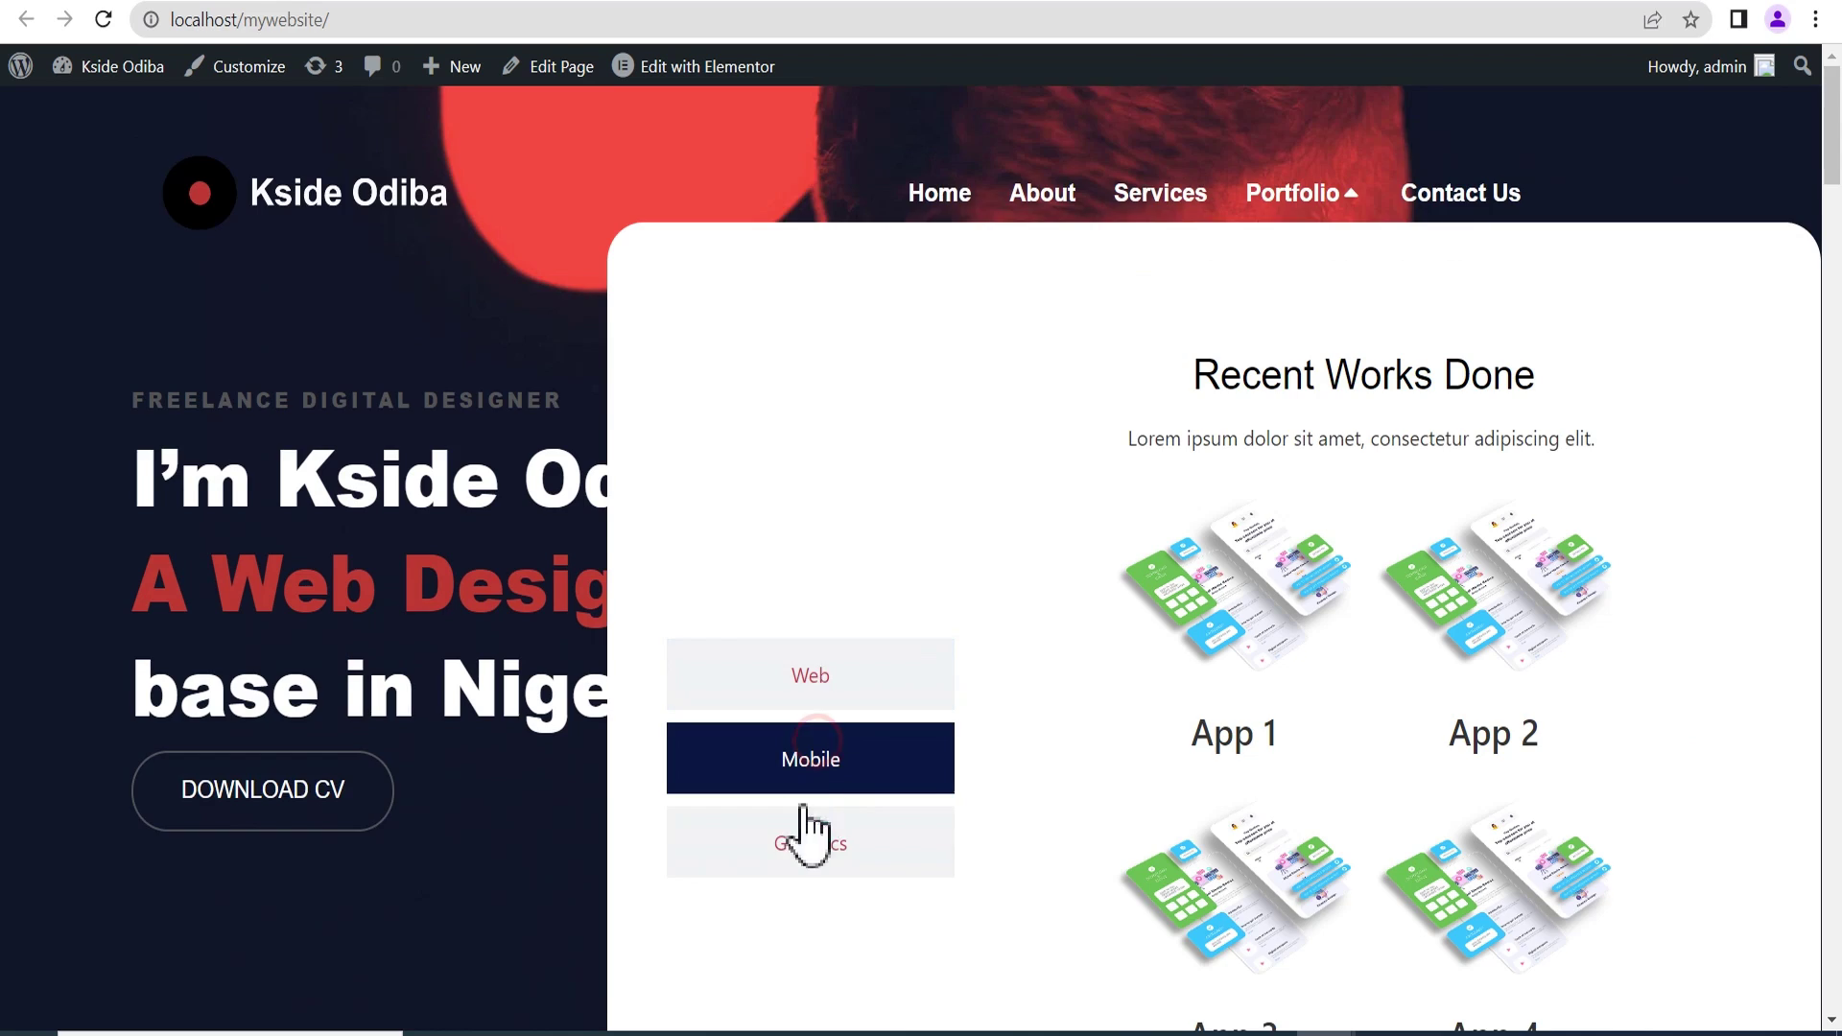
{"action": "scroll", "coordinate": [806, 834], "scroll_direction": "down", "scroll_amount": 1}
{"action": "scroll", "coordinate": [1169, 643], "scroll_direction": "up", "scroll_amount": 2}
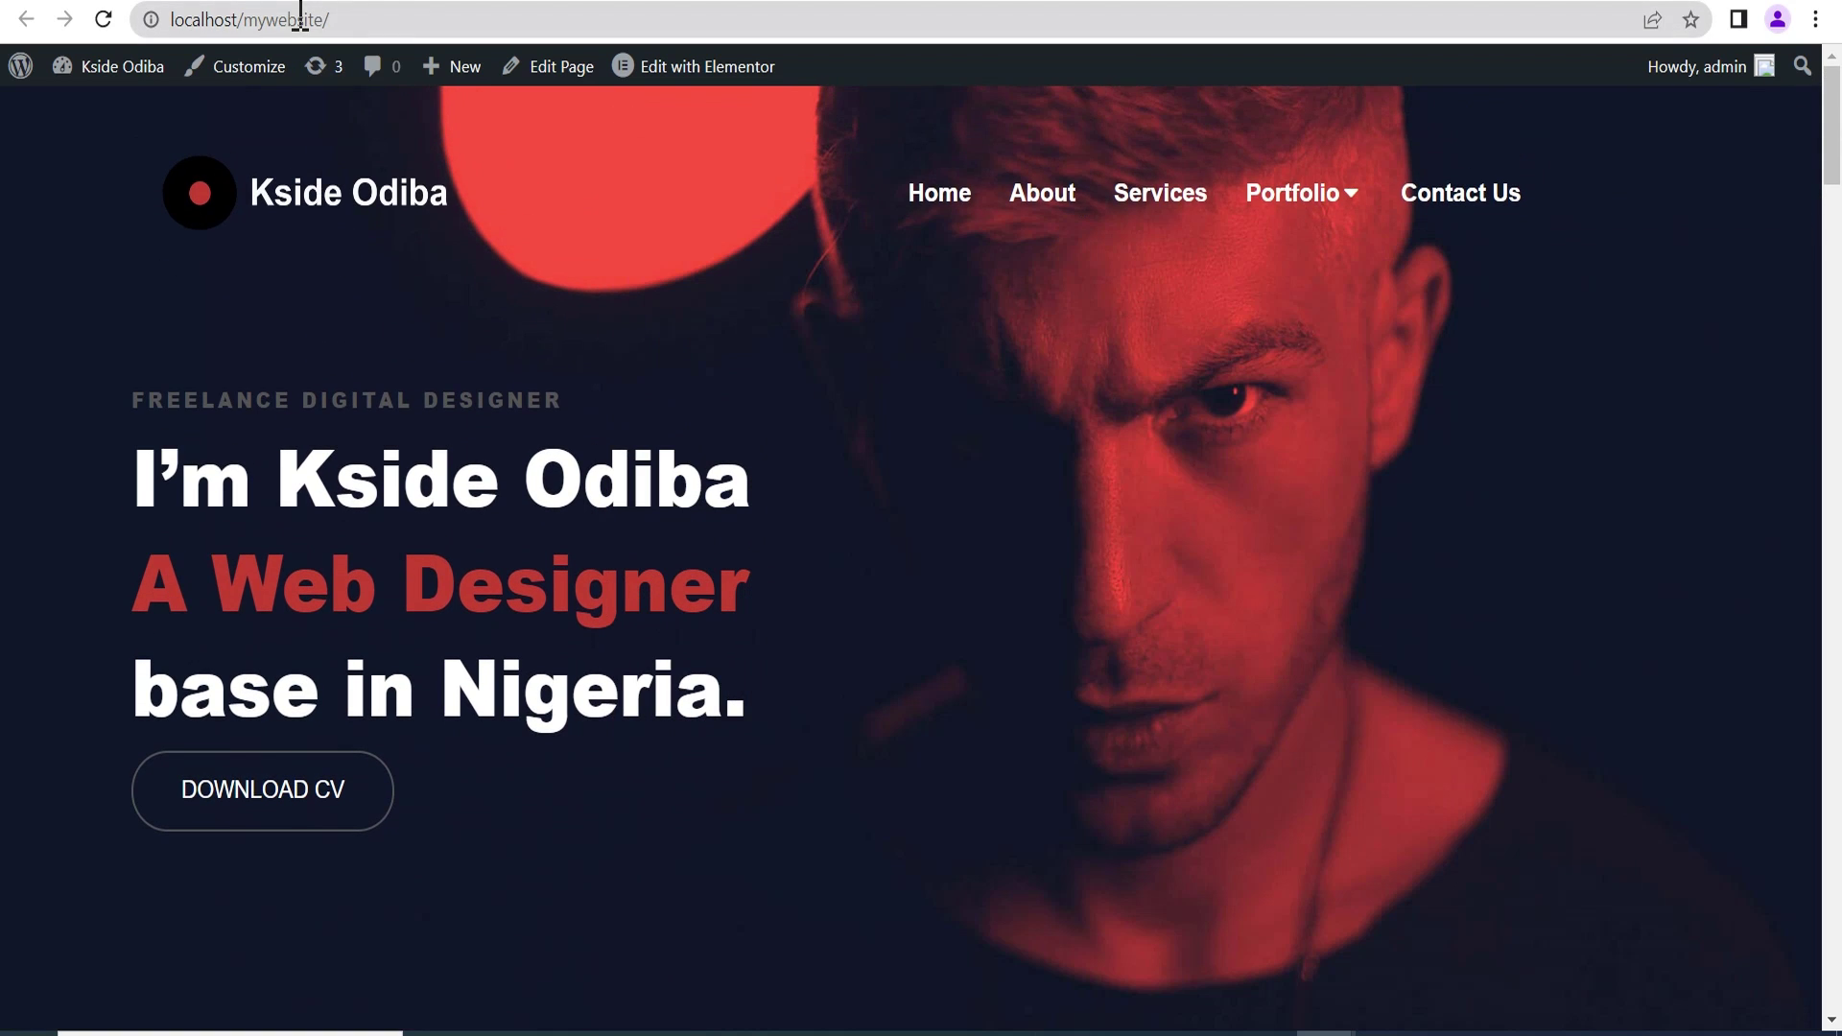
Return to the header template editor and open the menu's content width options.
{"action": "key", "text": "ctrl+Tab"}
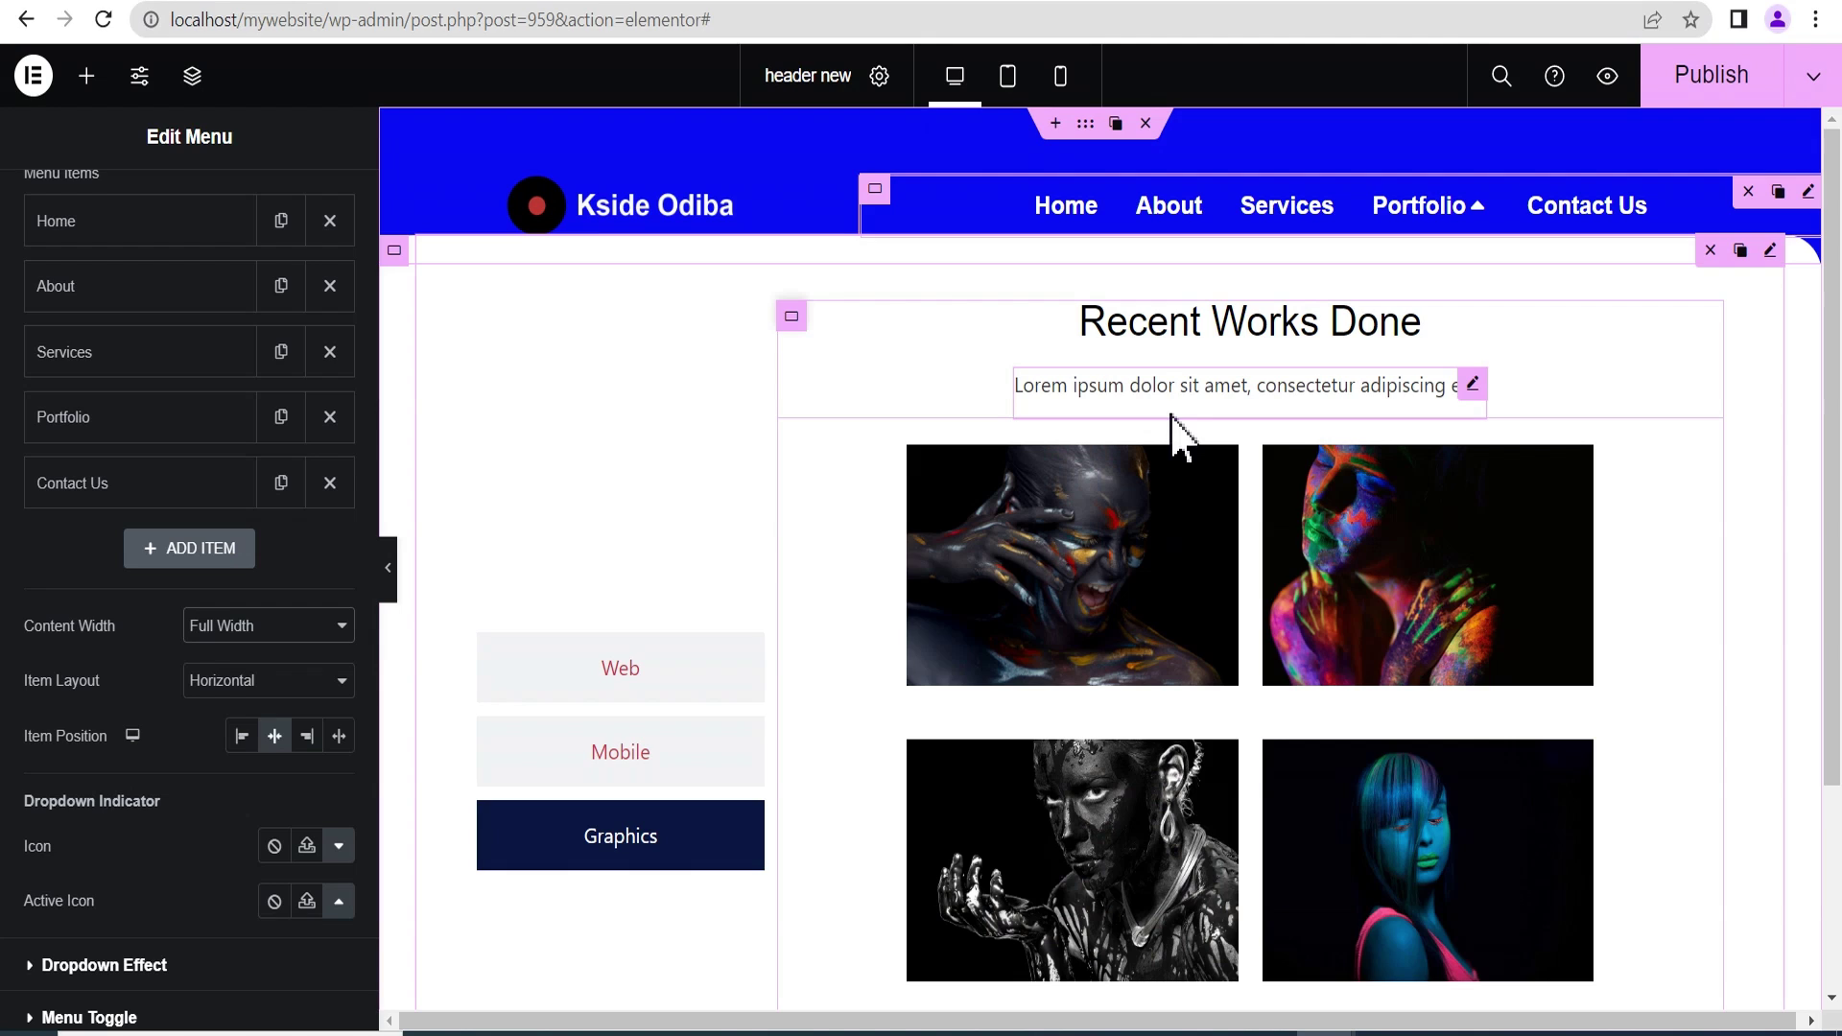
{"action": "left_click", "coordinate": [226, 628]}
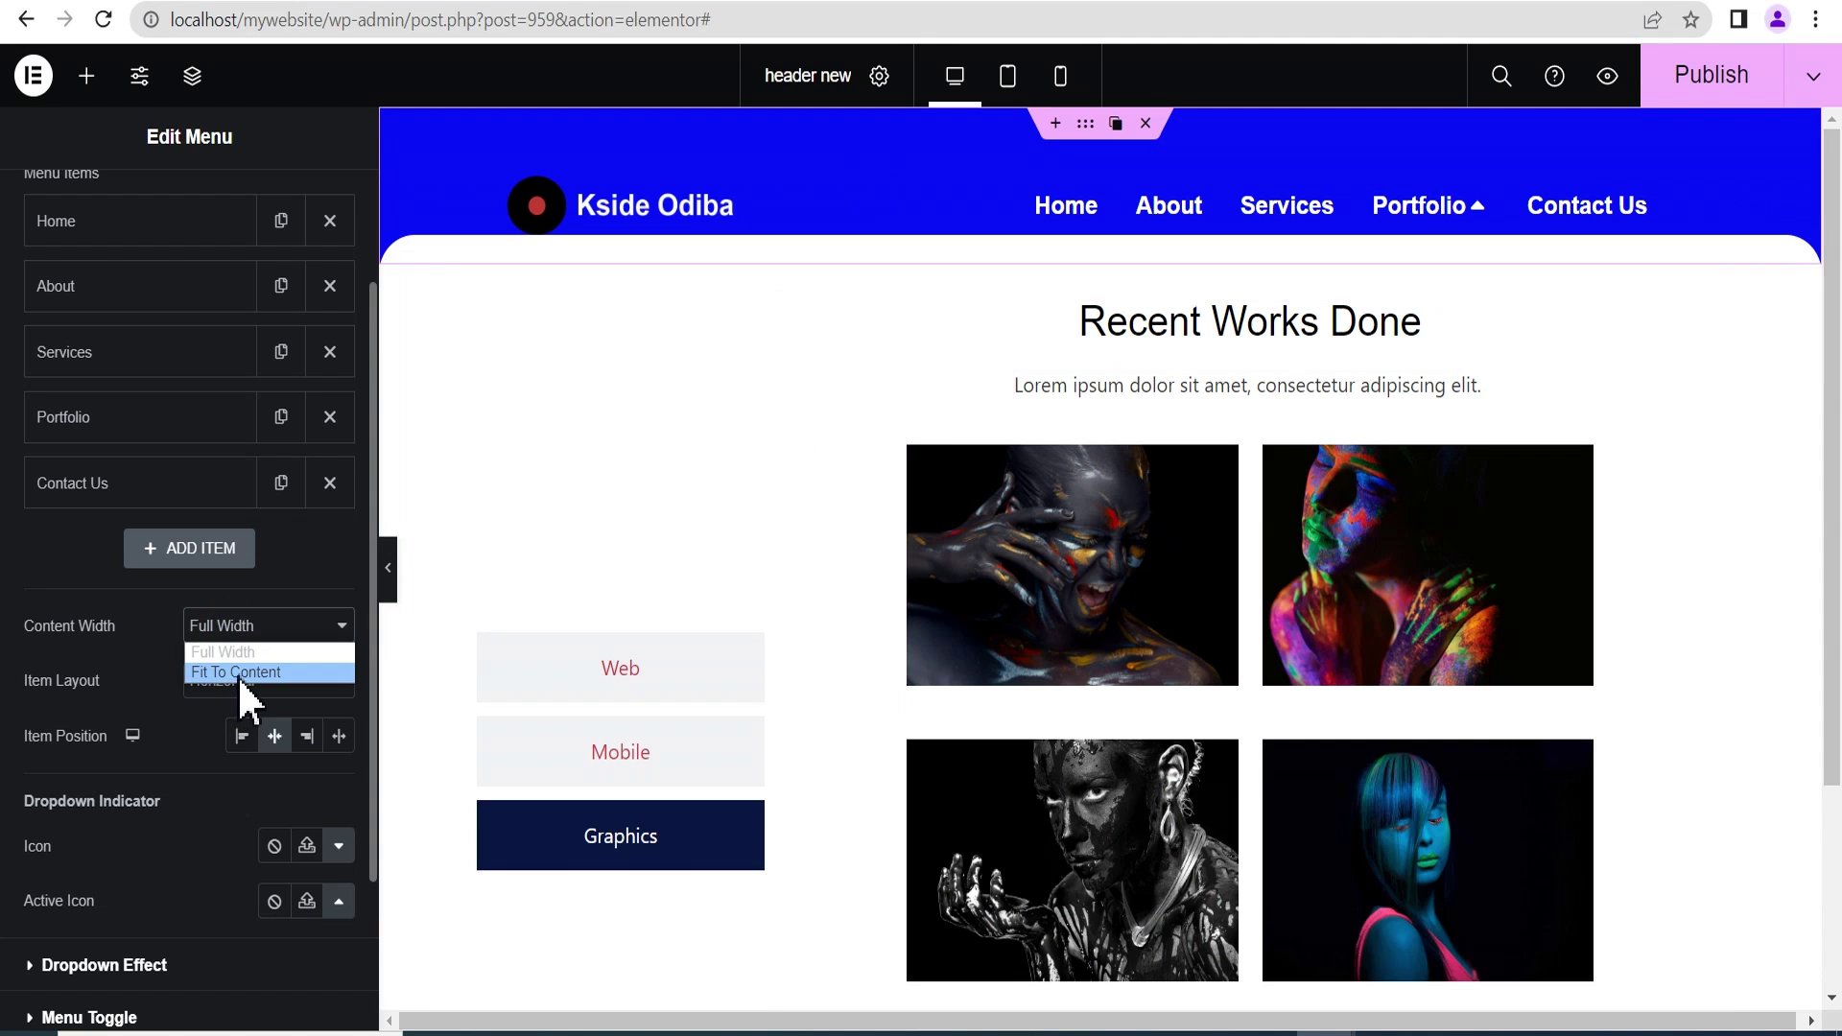